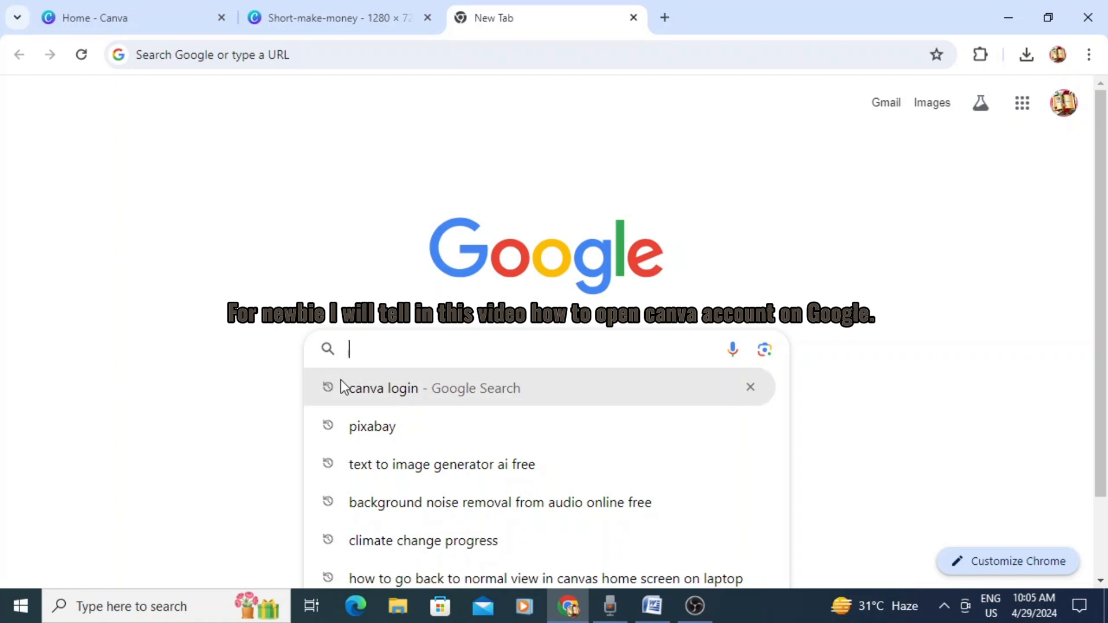
Switch to the Canva home page and create a new blank design in the YouTube Thumbnail format
click(341, 225)
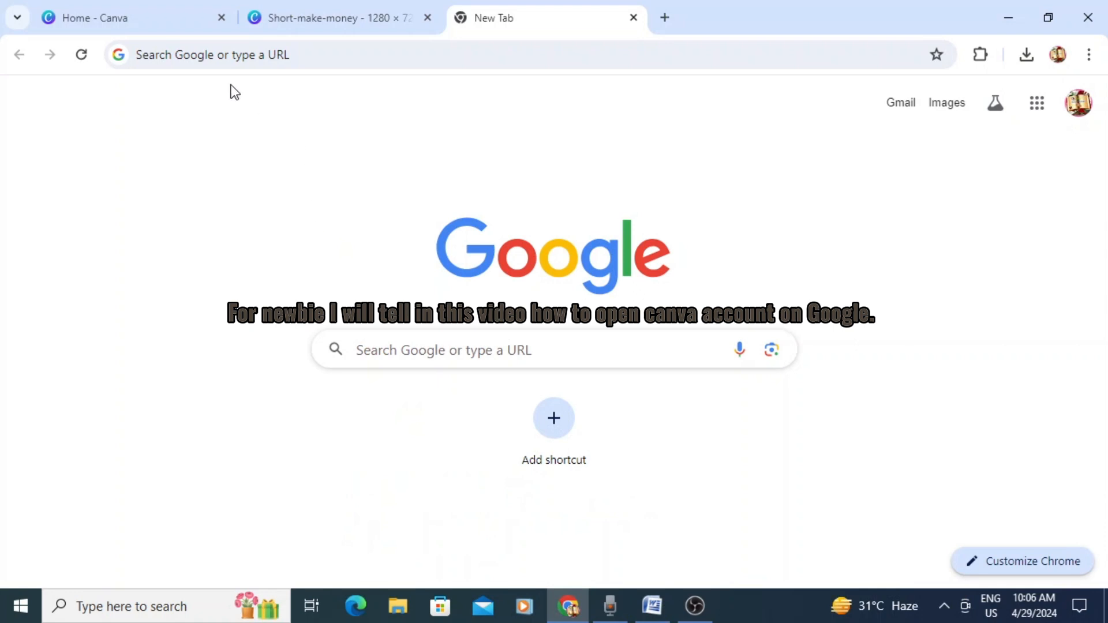
click(168, 18)
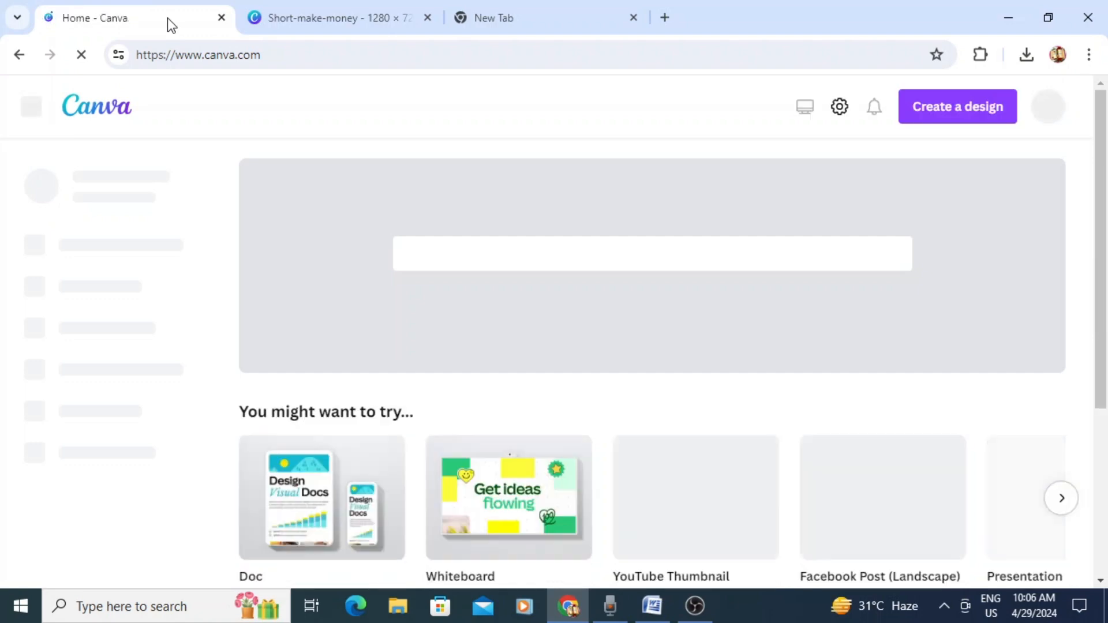
scroll(302, 165, down, 3)
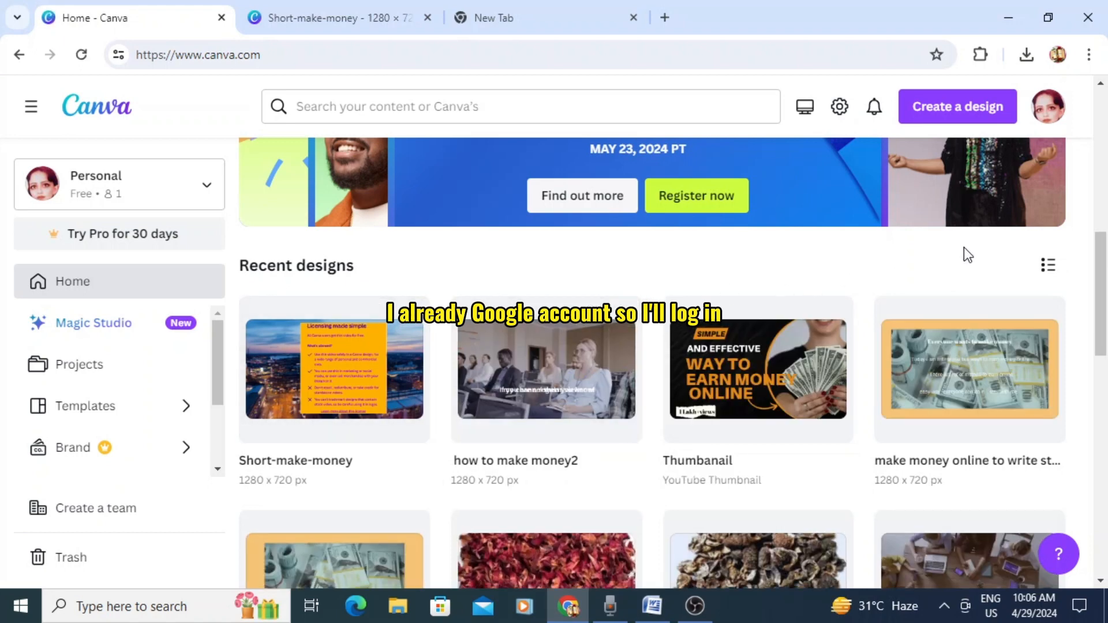
click(973, 114)
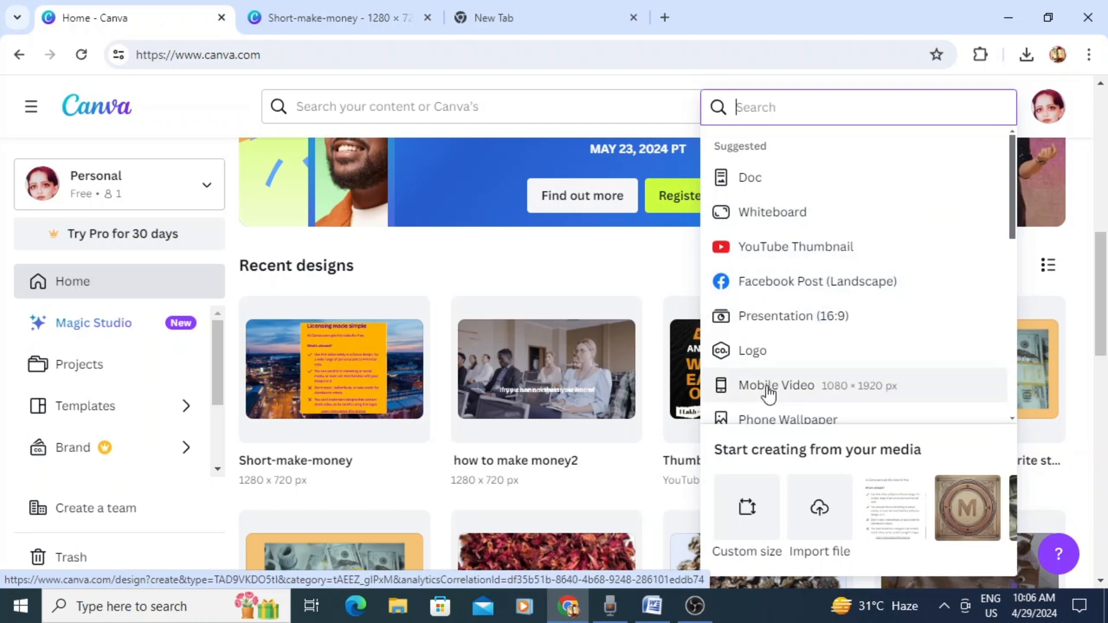
click(745, 520)
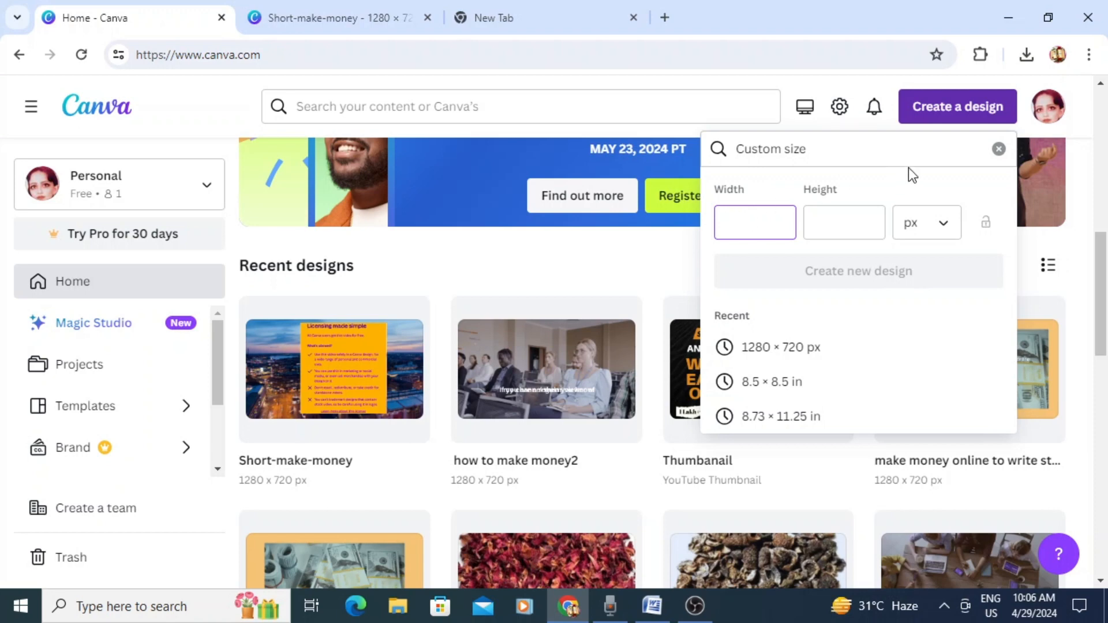
click(1000, 152)
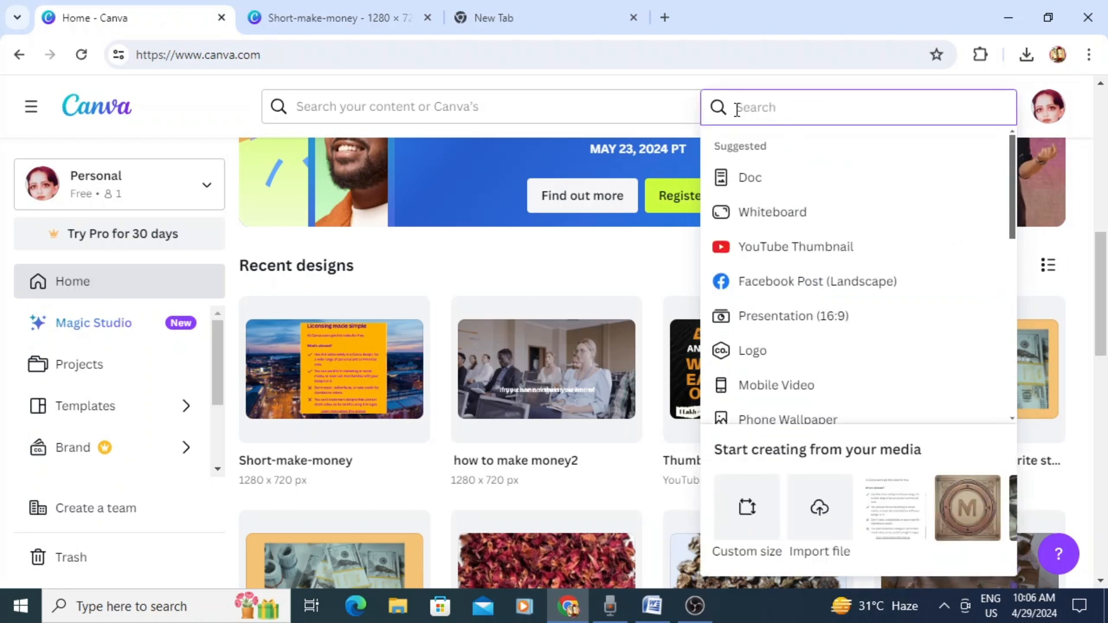
click(790, 248)
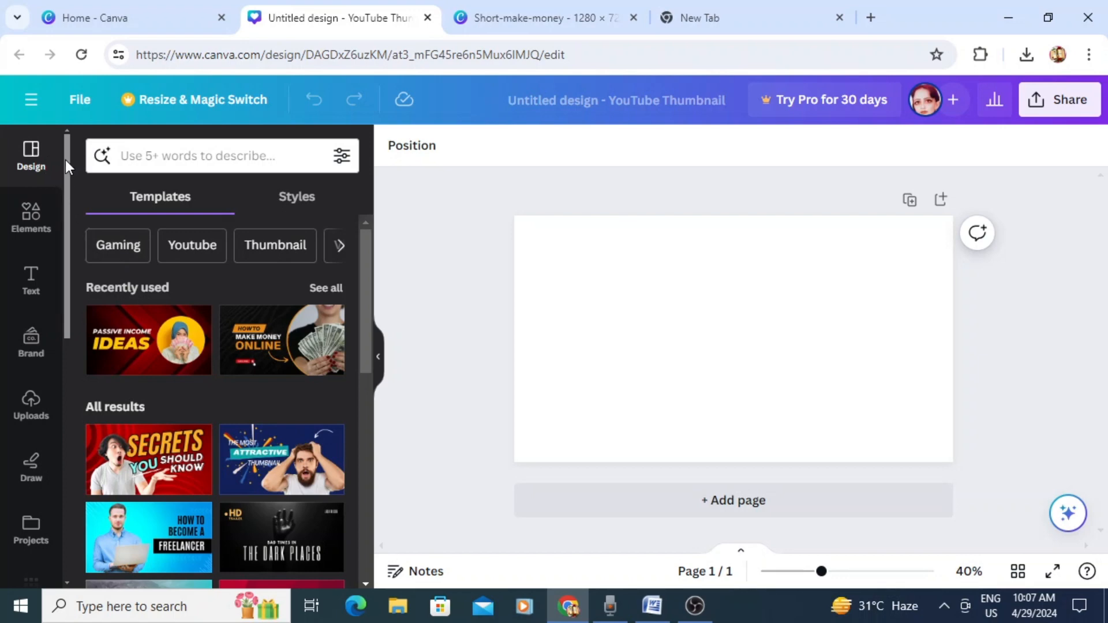
Browse the thumbnail templates and apply the purple "This video got 1M views in 2 weeks!" template to the page
drag(66, 155, 71, 406)
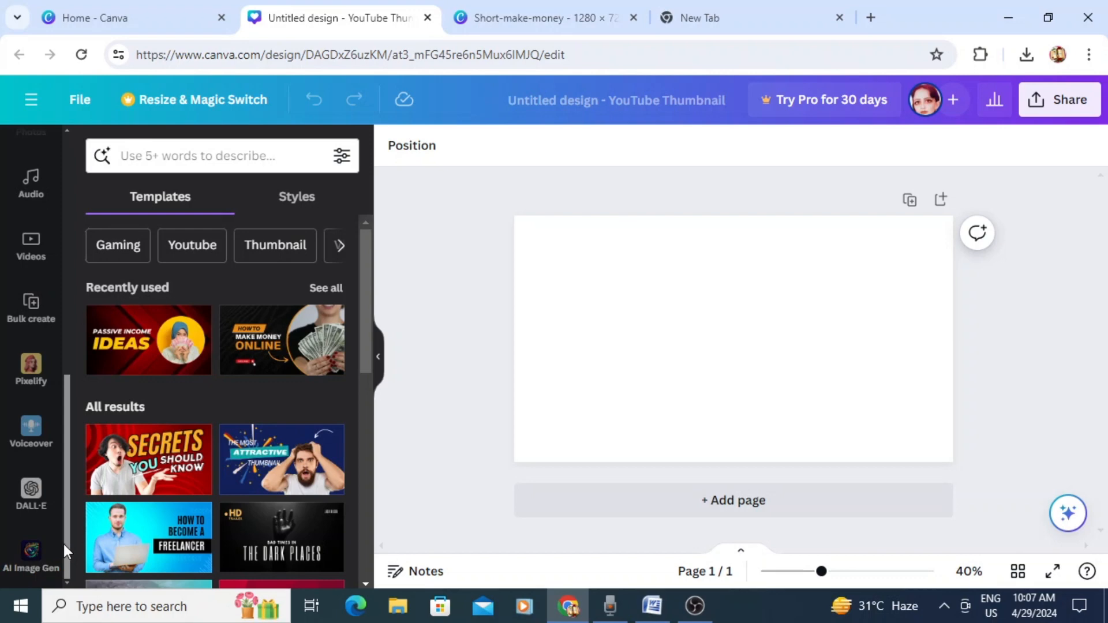
drag(67, 556, 62, 432)
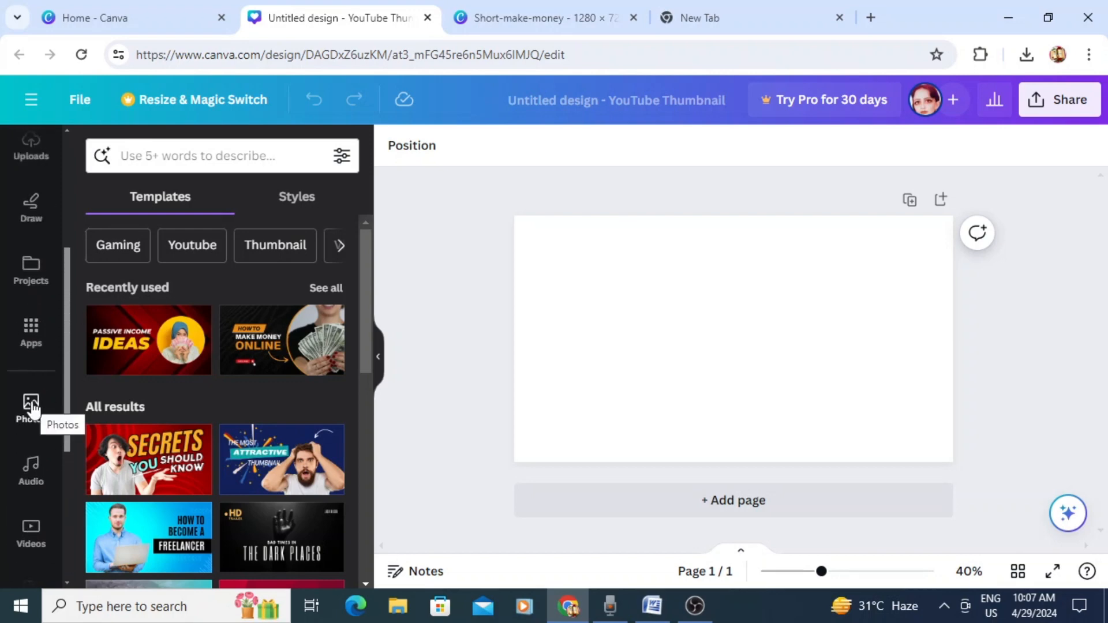
drag(67, 394, 77, 271)
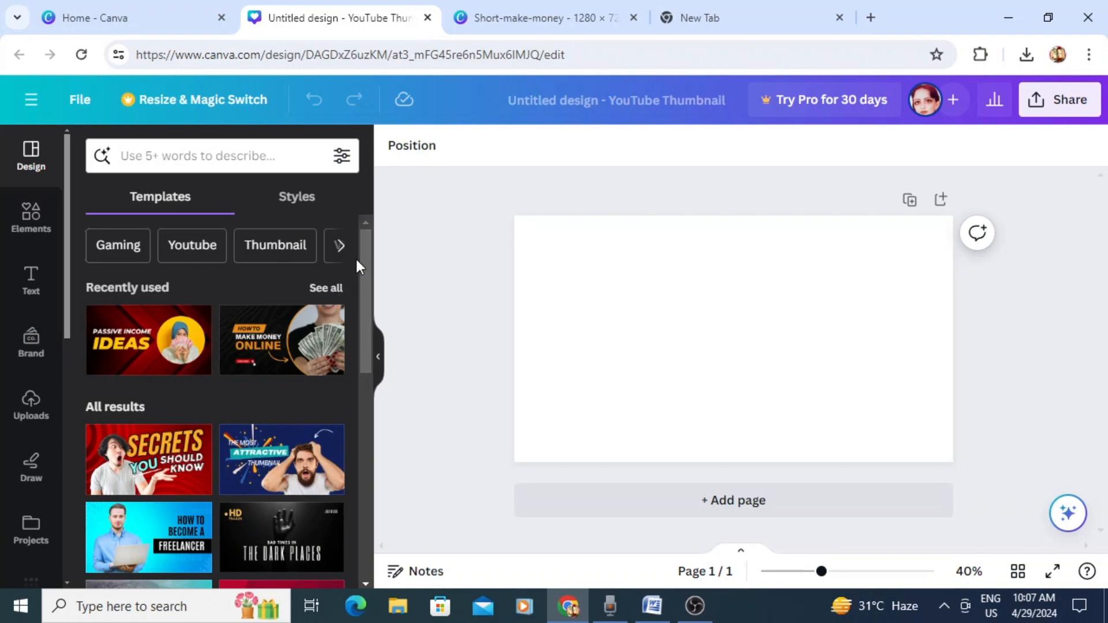
drag(365, 251, 365, 465)
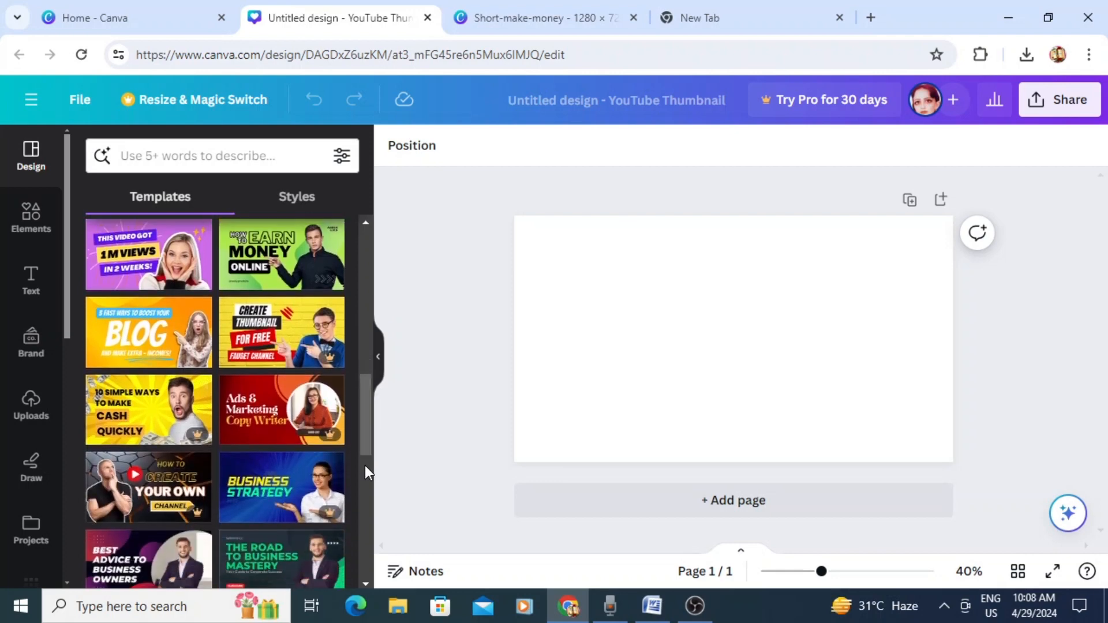
mouse_move(334, 436)
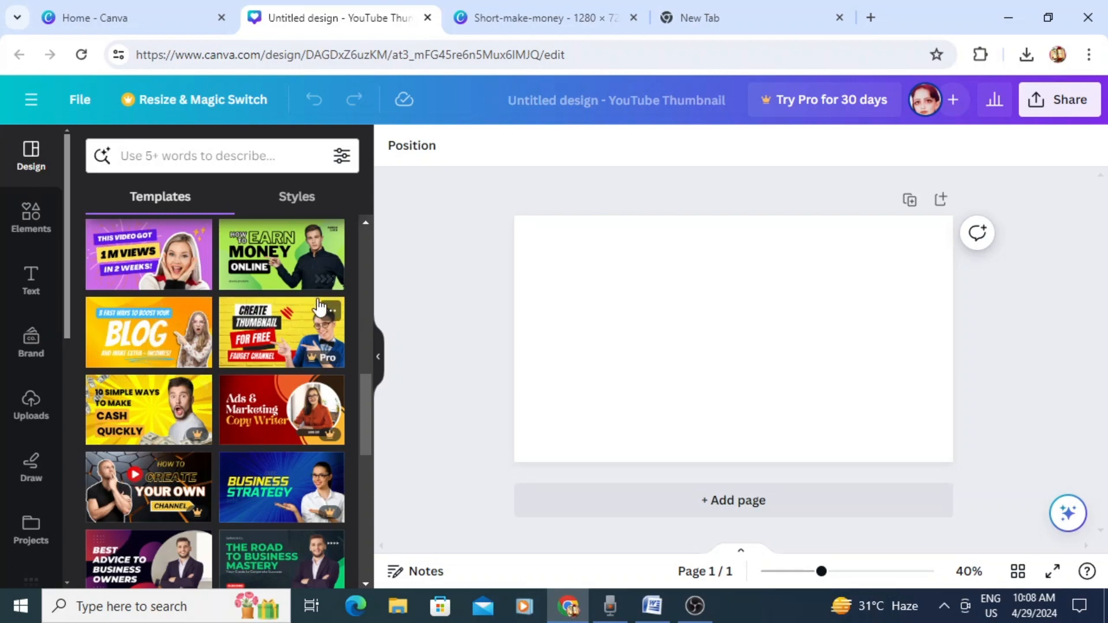
click(171, 262)
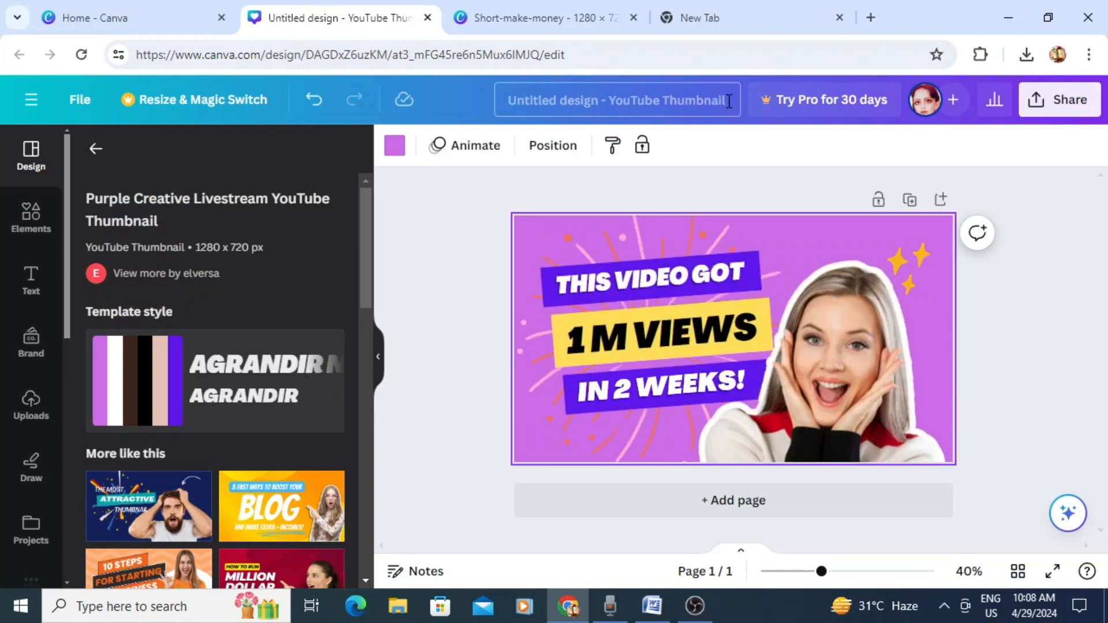
Rename the design as "example"
click(729, 101)
key(BackSpace)
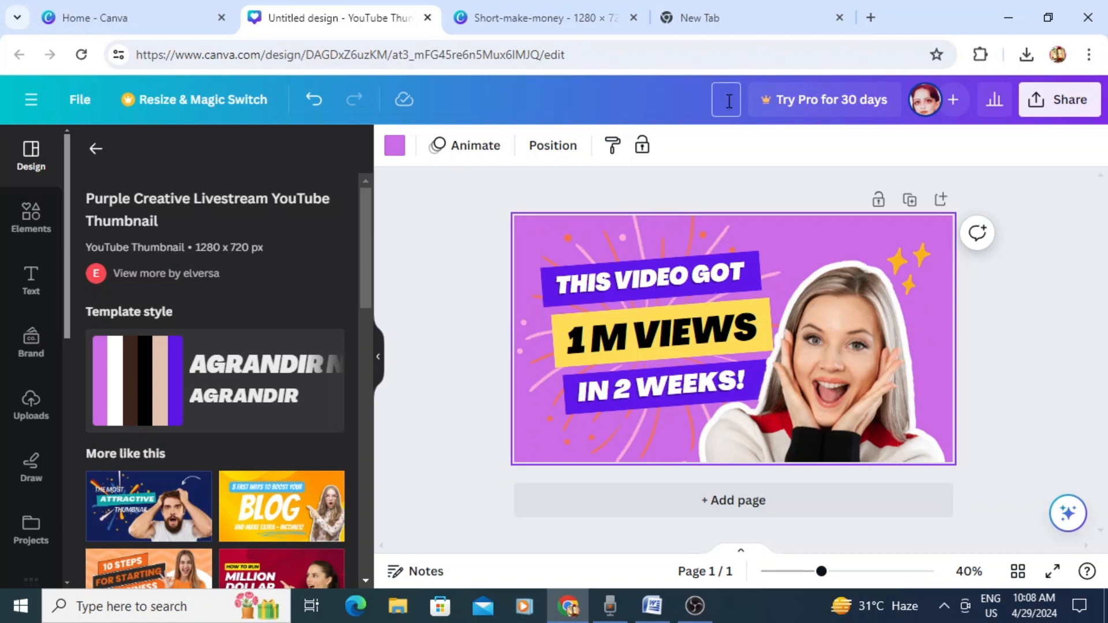
text(example)
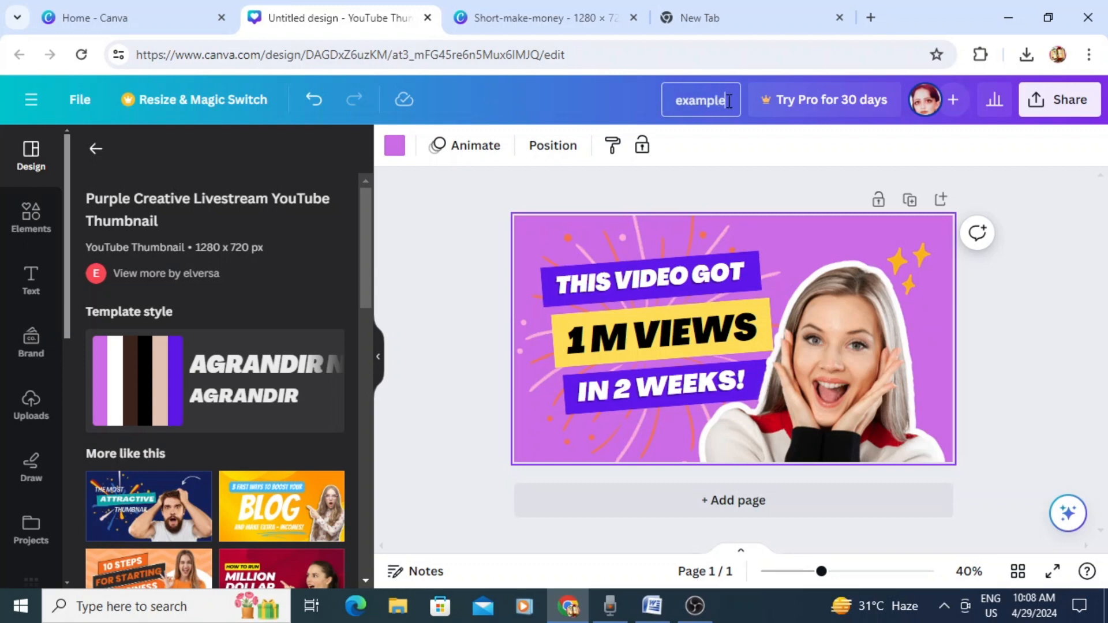
key(Return)
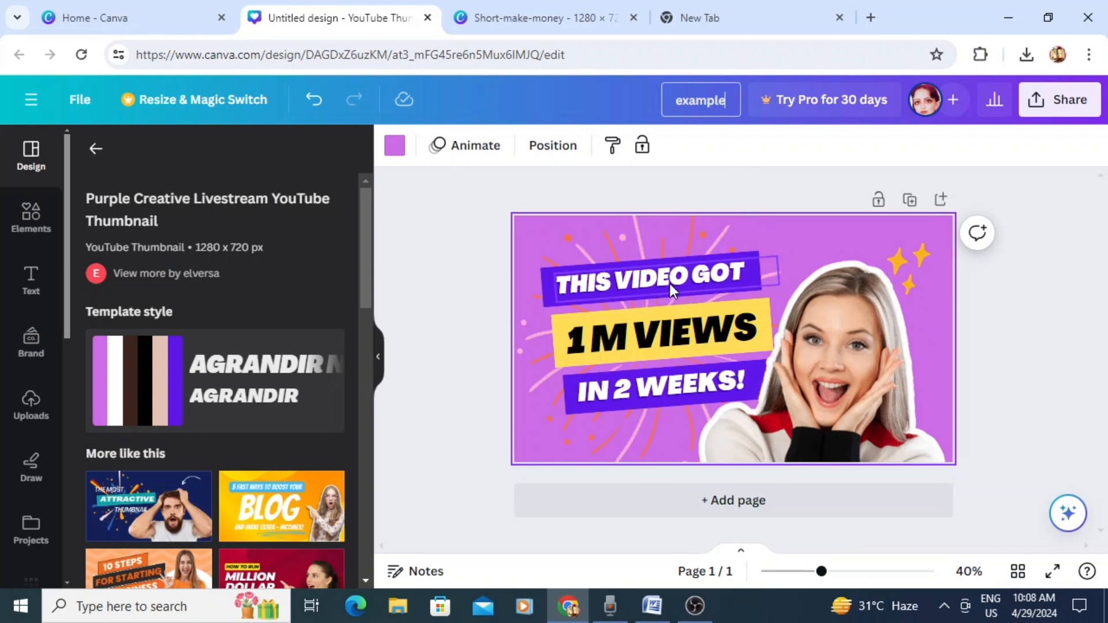
Replace the top headline "THIS VIDEO GOT" with "MAKE MONEY ONLINE"
click(624, 289)
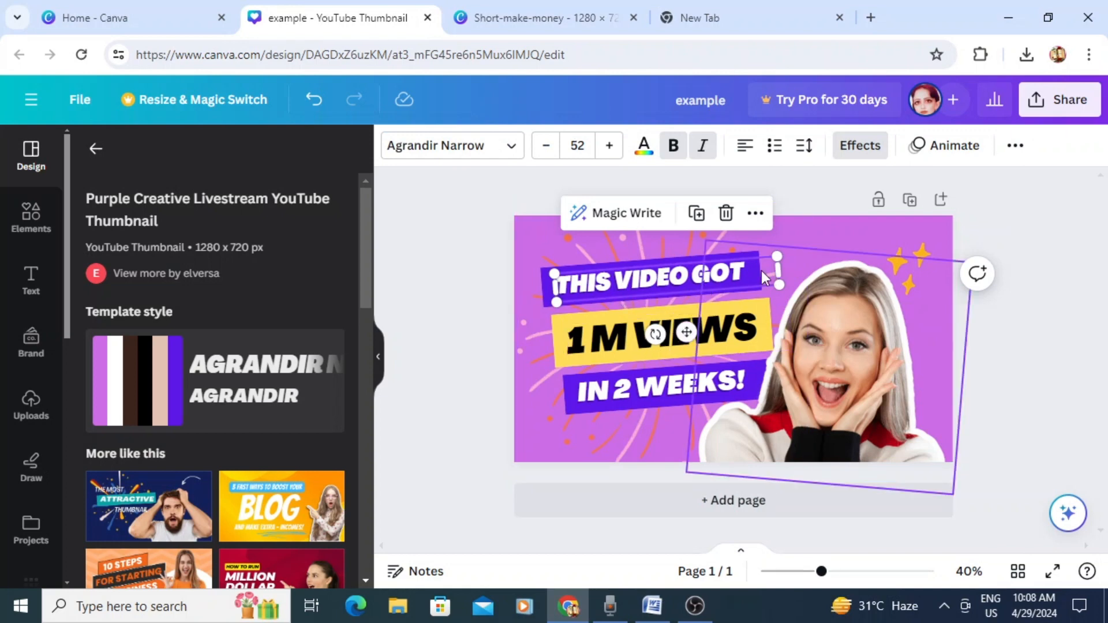
click(644, 290)
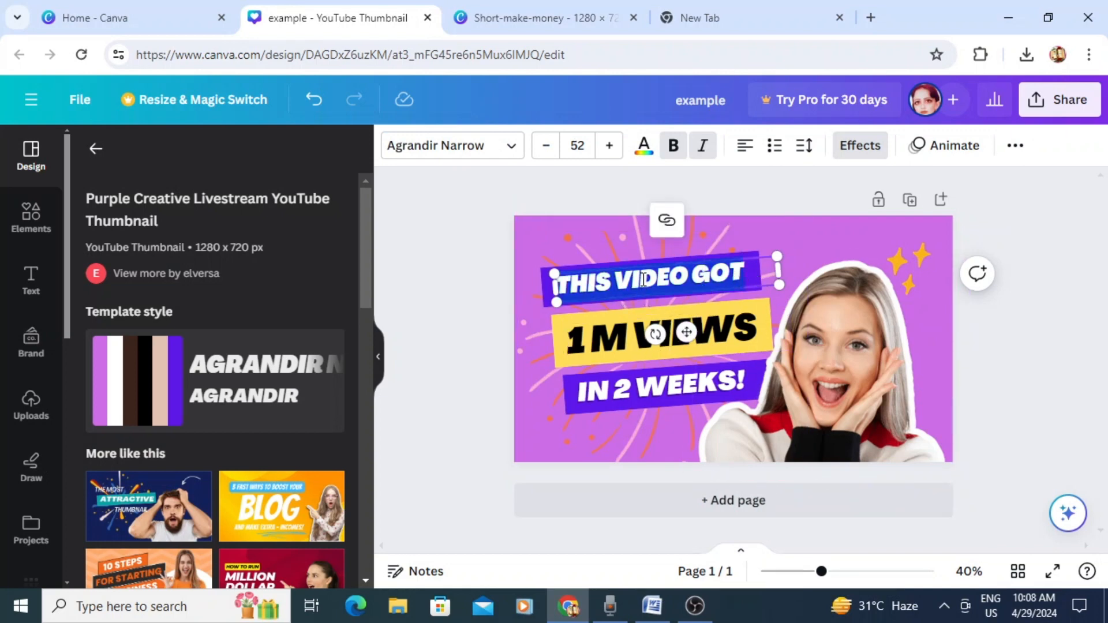
click(747, 269)
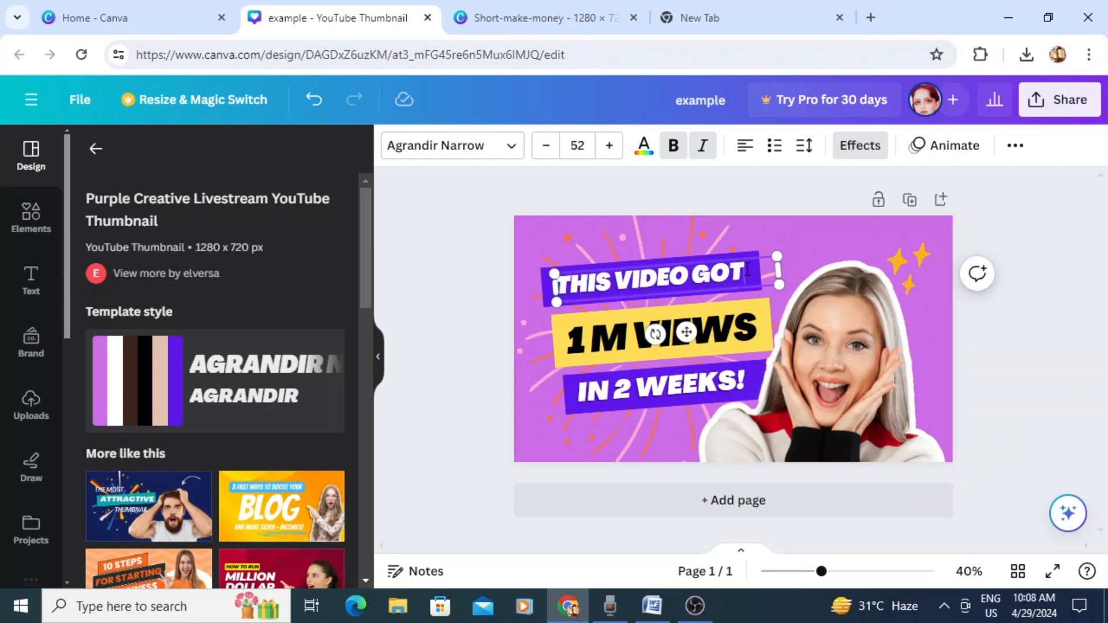
key(BackSpace)
key(BackSpace)
key(BackSpace)
key(BackSpace)
key(BackSpace)
key(BackSpace)
key(BackSpace)
key(BackSpace)
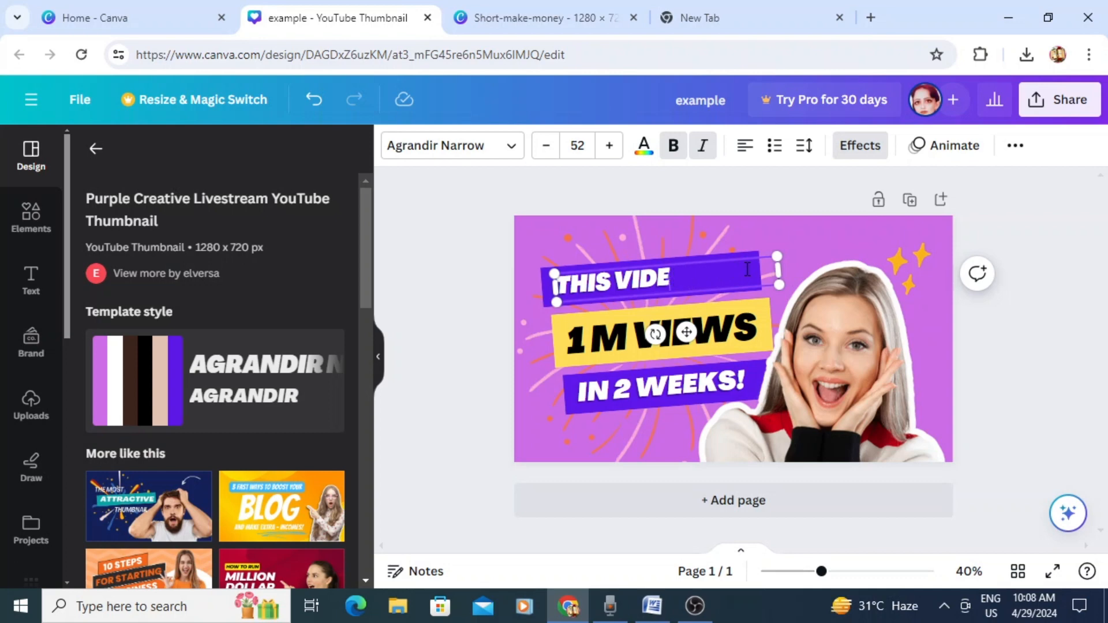
key(BackSpace)
key(BackSpace)
key(BackSpace)
key(BackSpace)
key(BackSpace)
key(BackSpace)
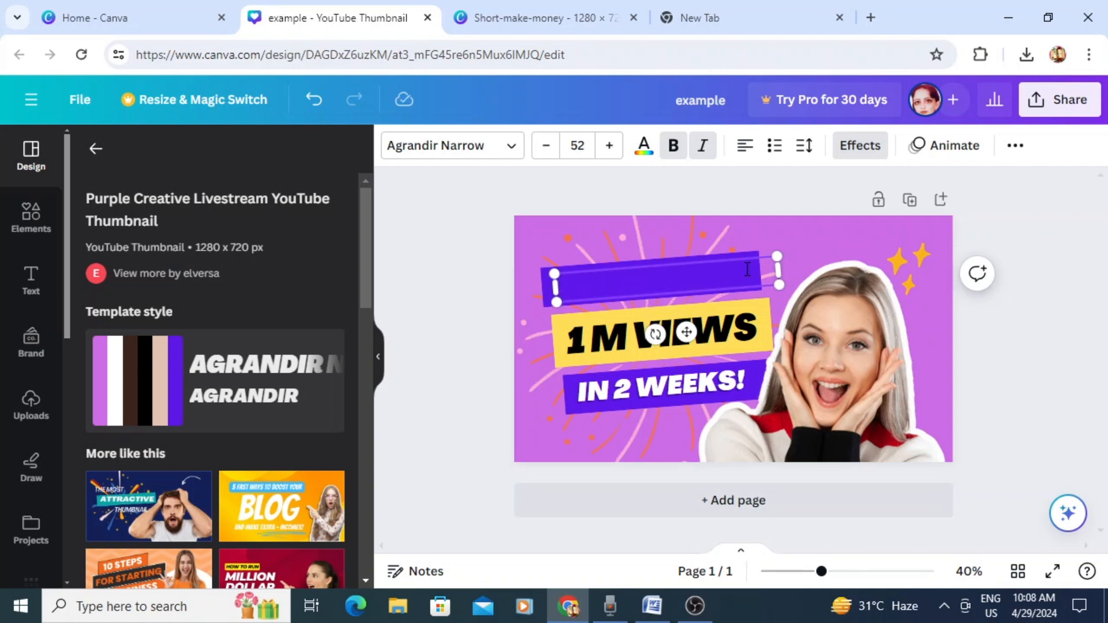
text(MAKE)
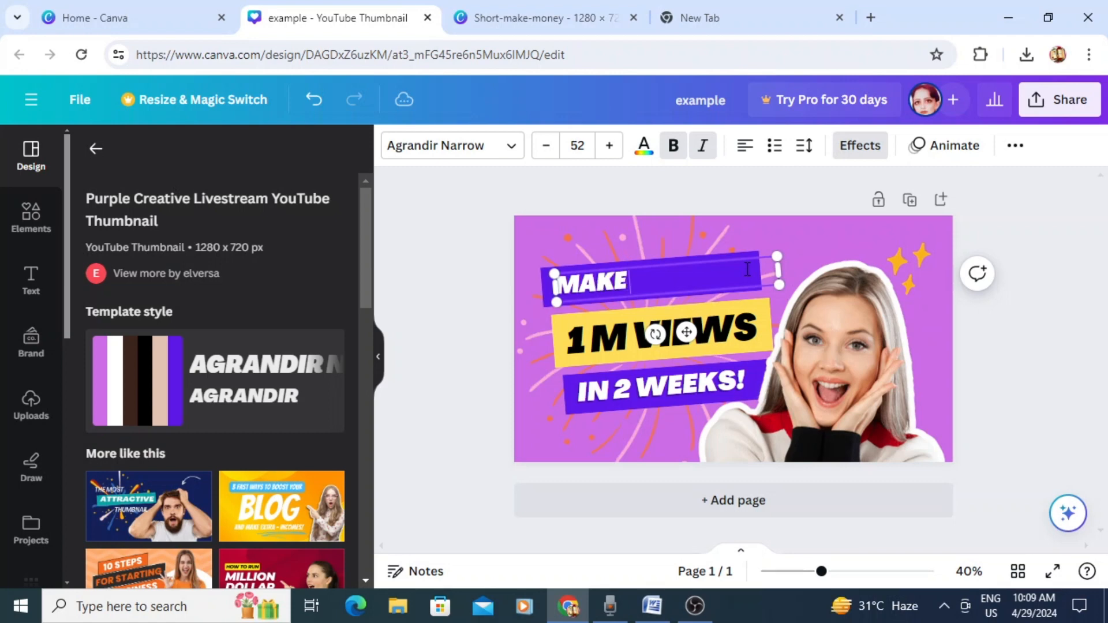
text( MONEY)
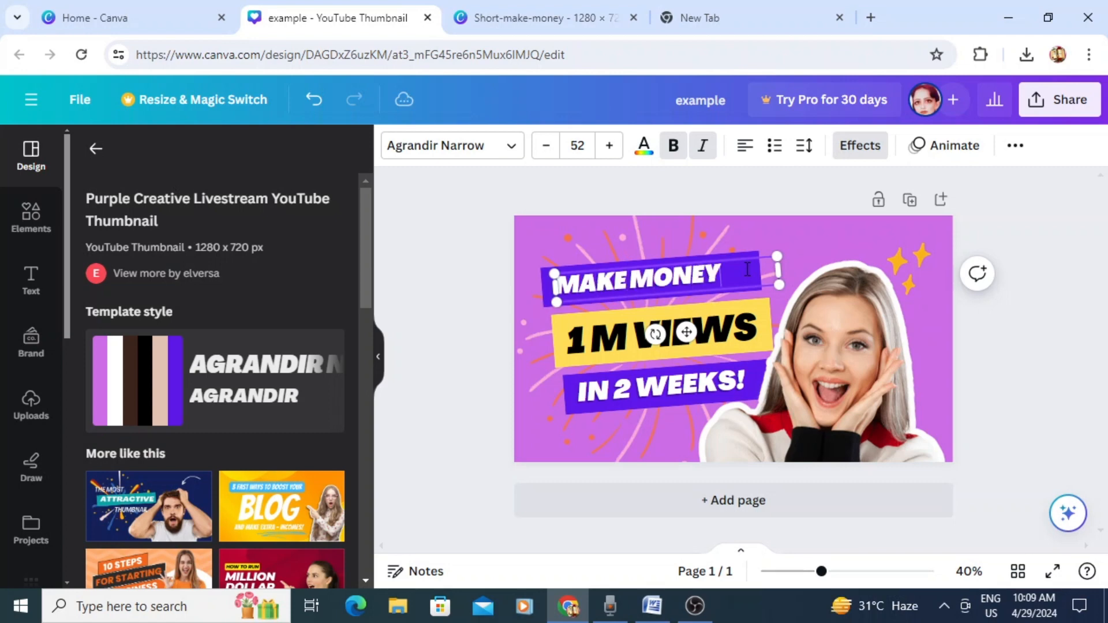
text( ONLINE)
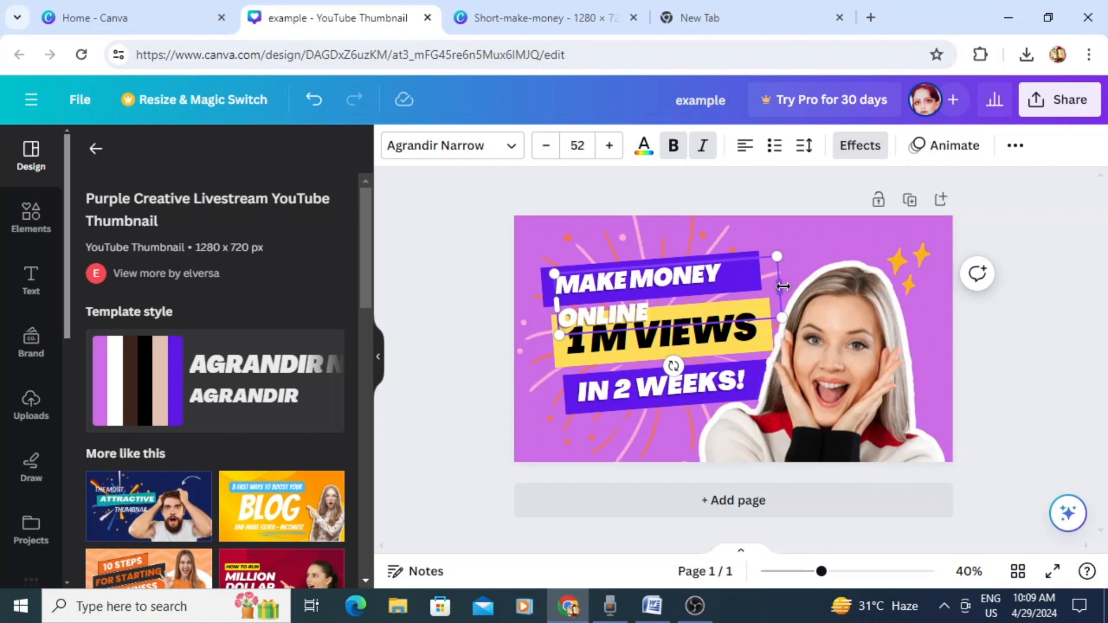
Widen the top headline's text box and the purple banner behind it so the text fits on one line
drag(783, 286, 824, 264)
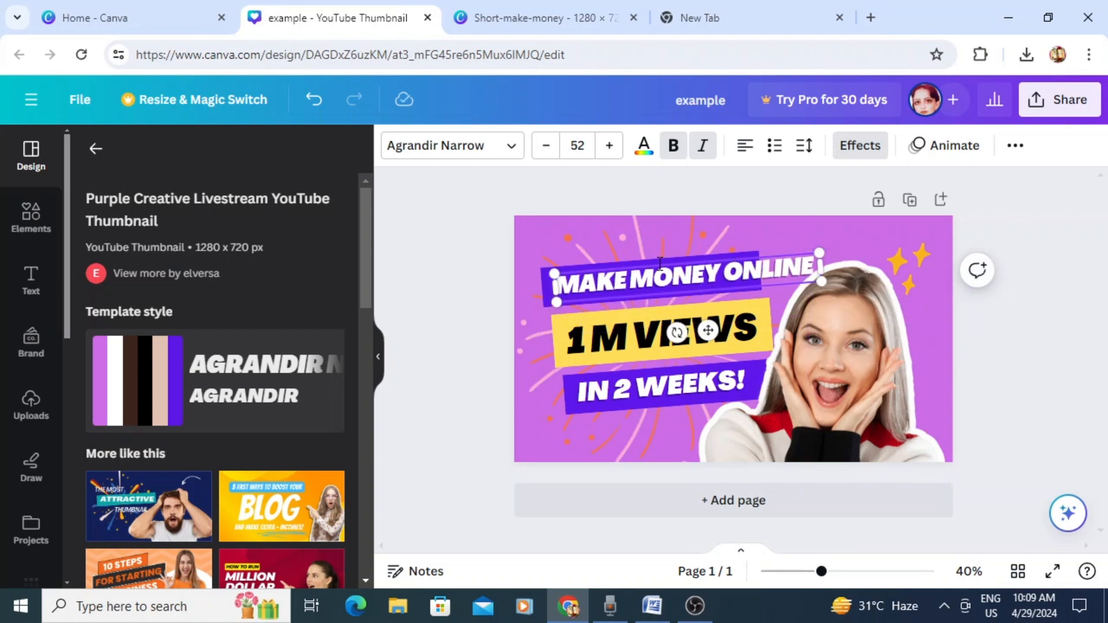
click(602, 265)
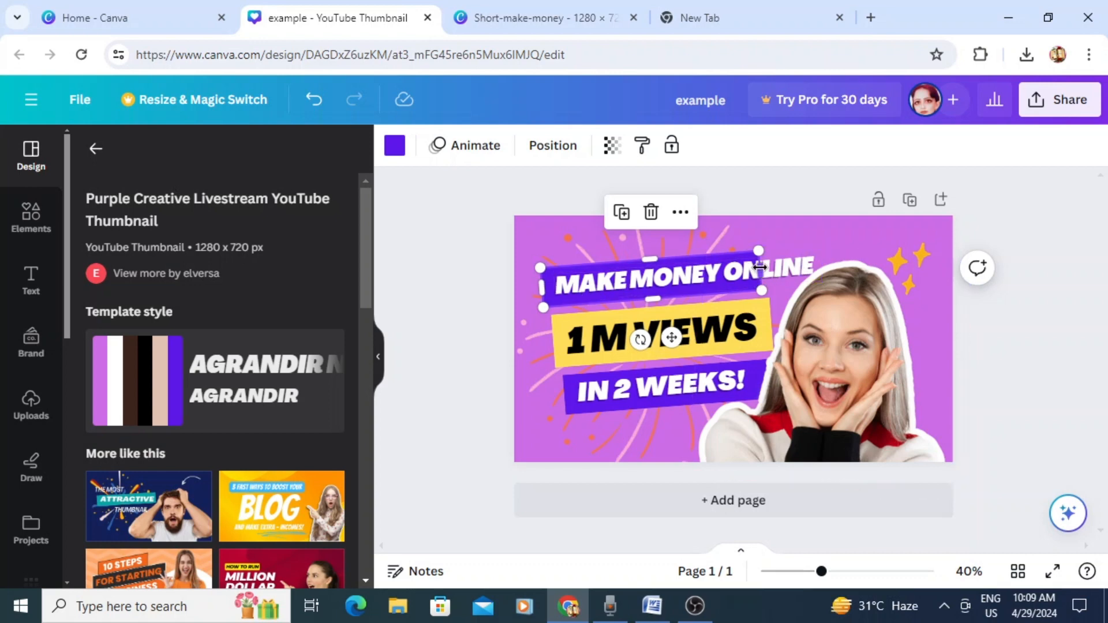
drag(763, 266, 819, 255)
Shrink the woman's photo to about half its size and place it in the lower-right corner of the thumbnail
click(889, 371)
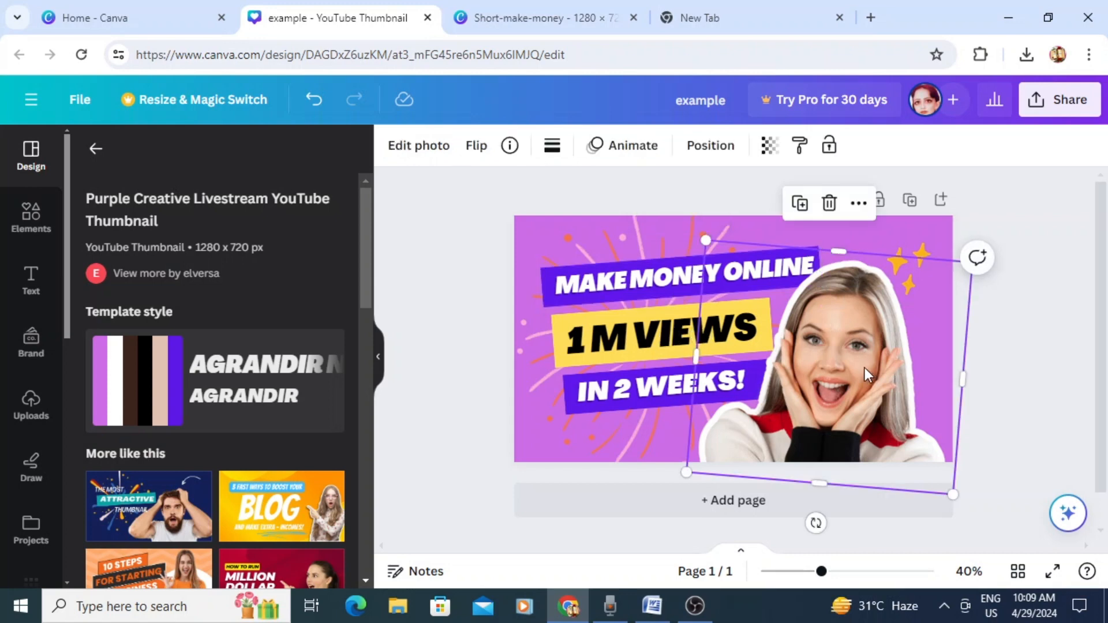
drag(864, 368, 877, 340)
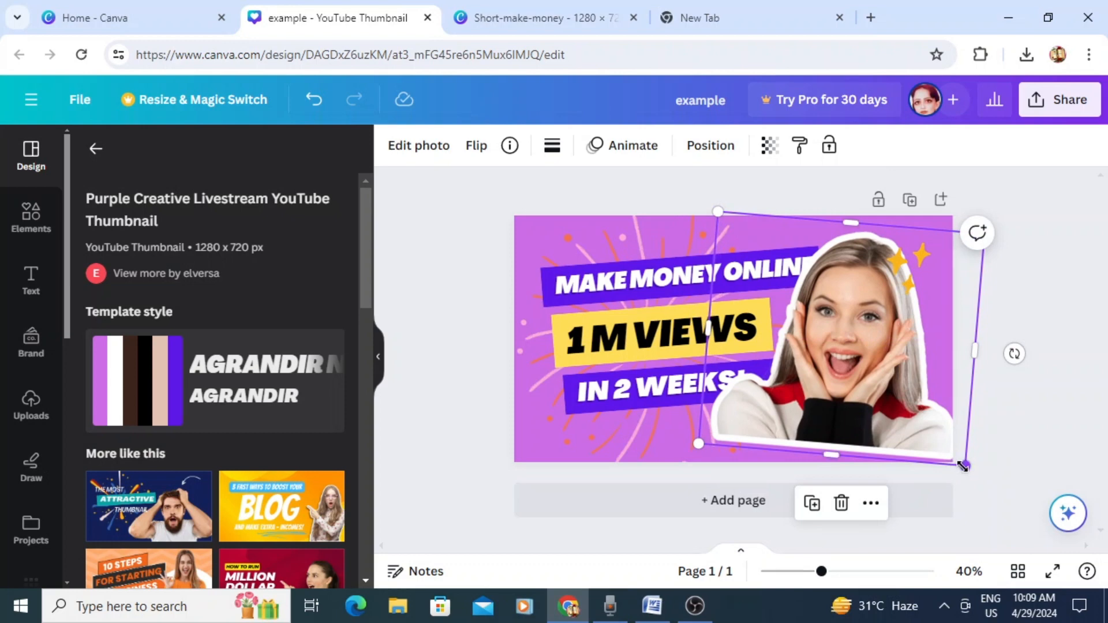
drag(962, 465, 848, 346)
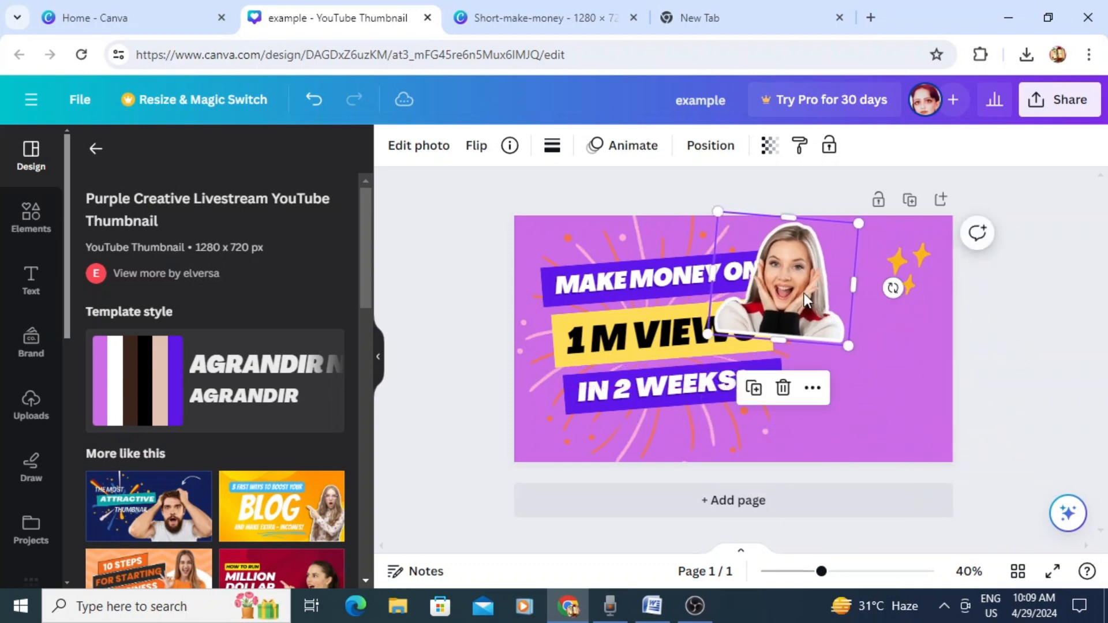
drag(820, 290, 867, 389)
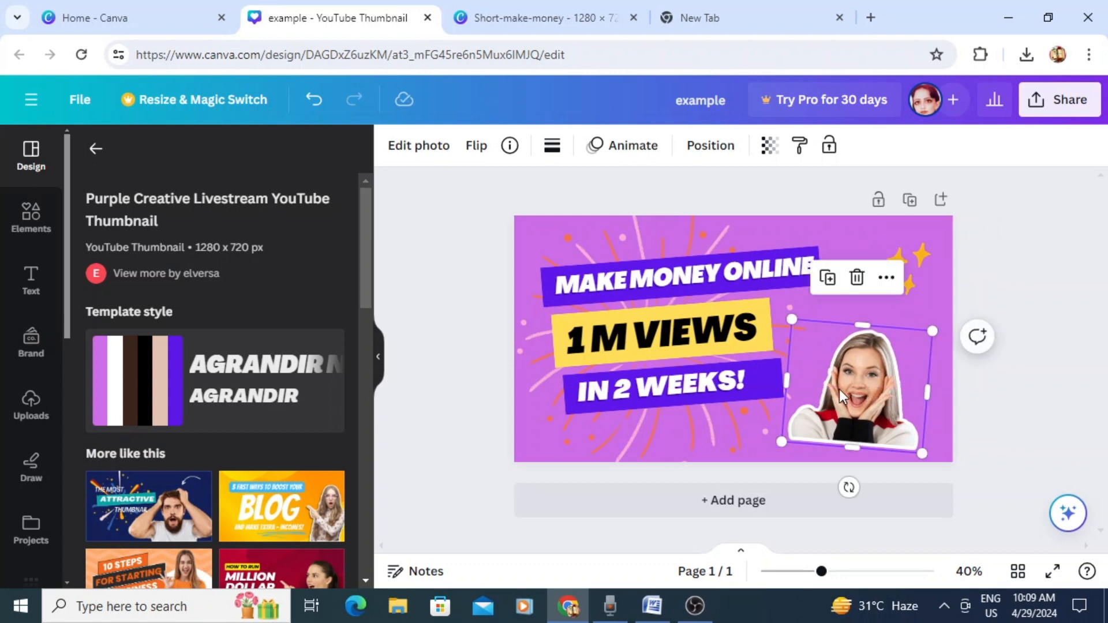
Replace the middle headline "1 M VIEWS" with "EAZY METHOD"
click(759, 335)
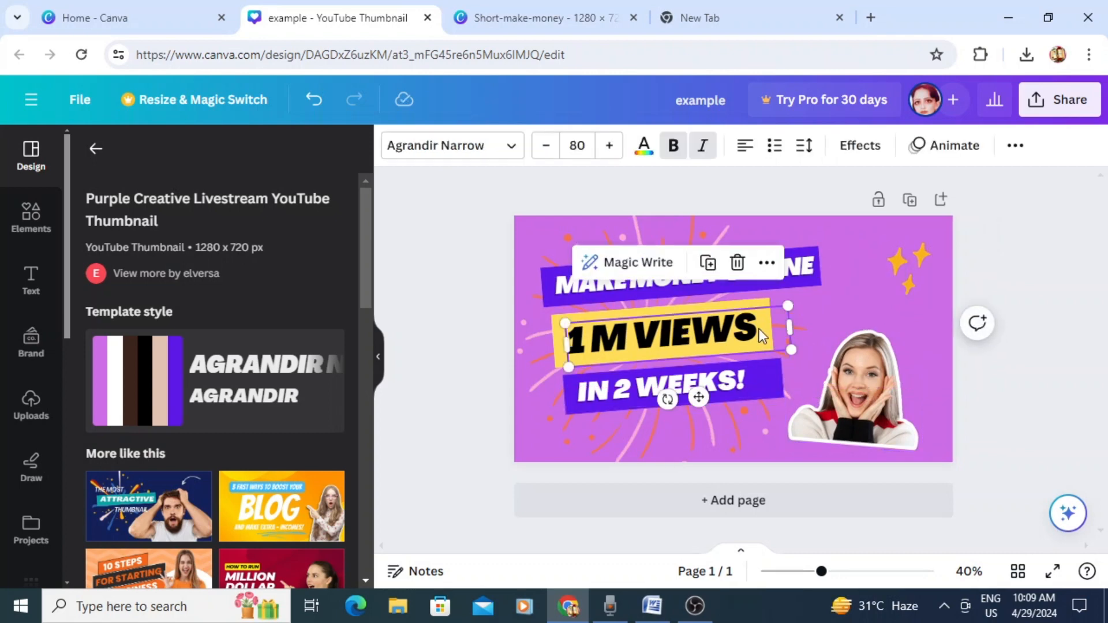
click(759, 327)
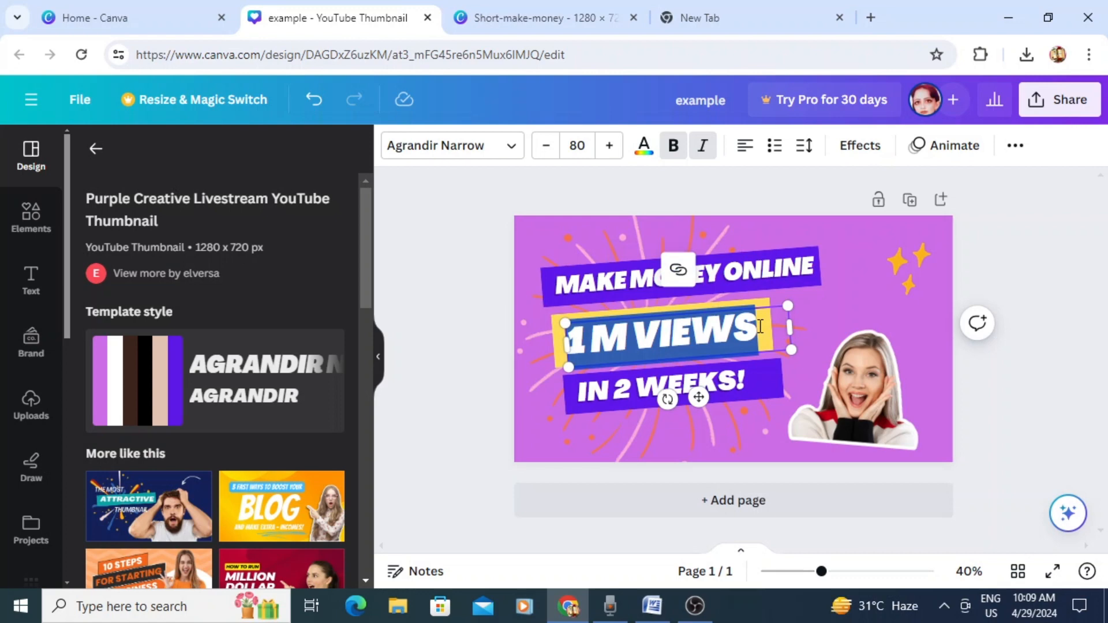
key(BackSpace)
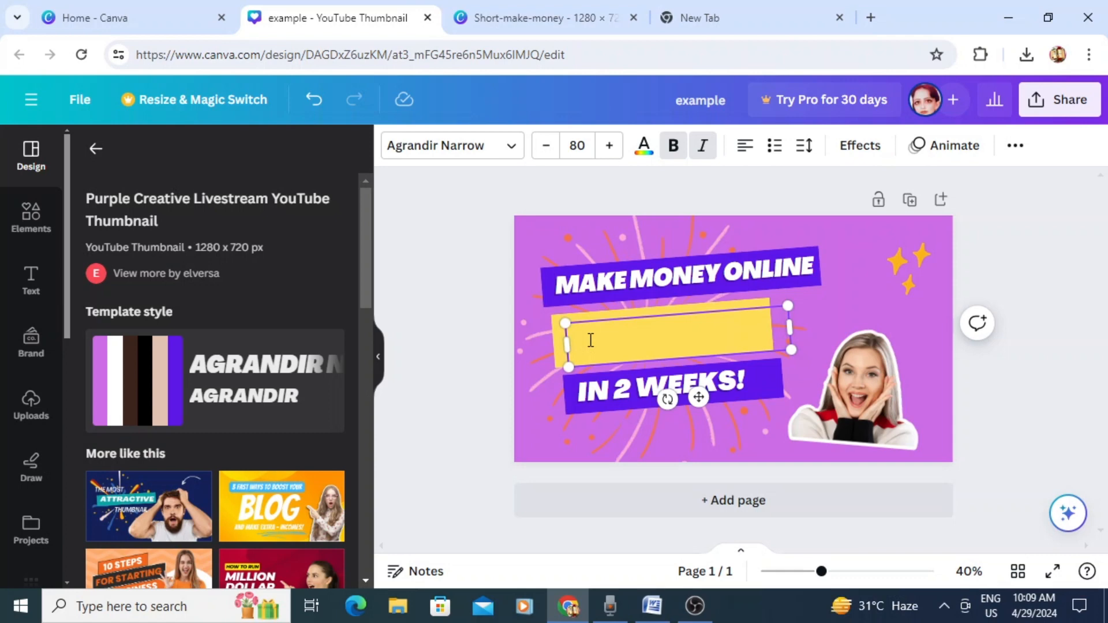
text(EAZ)
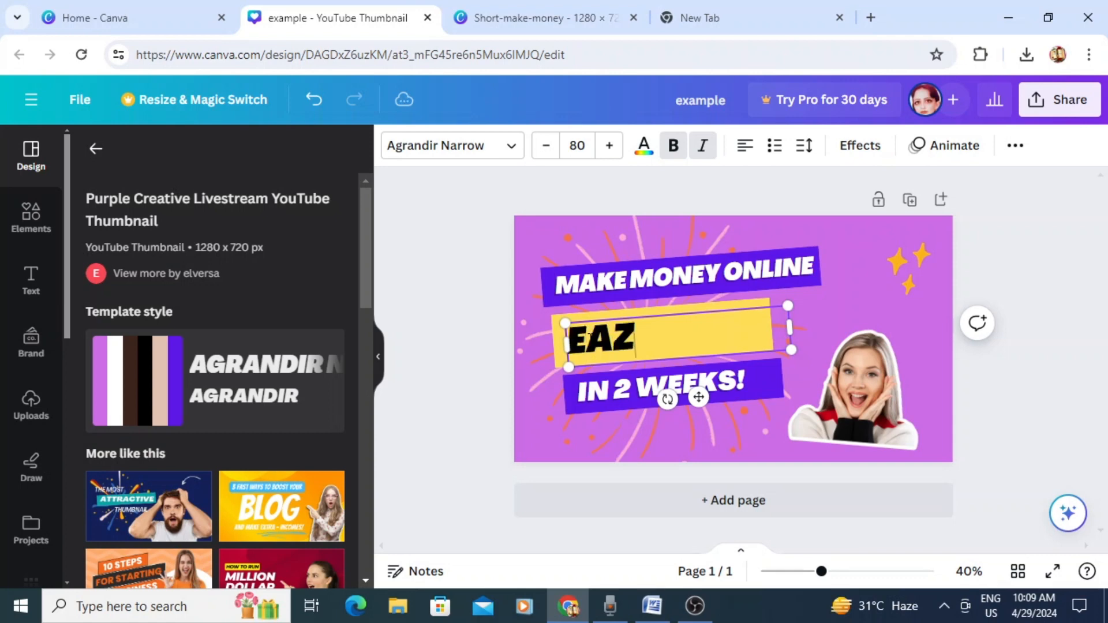
text(Y ME)
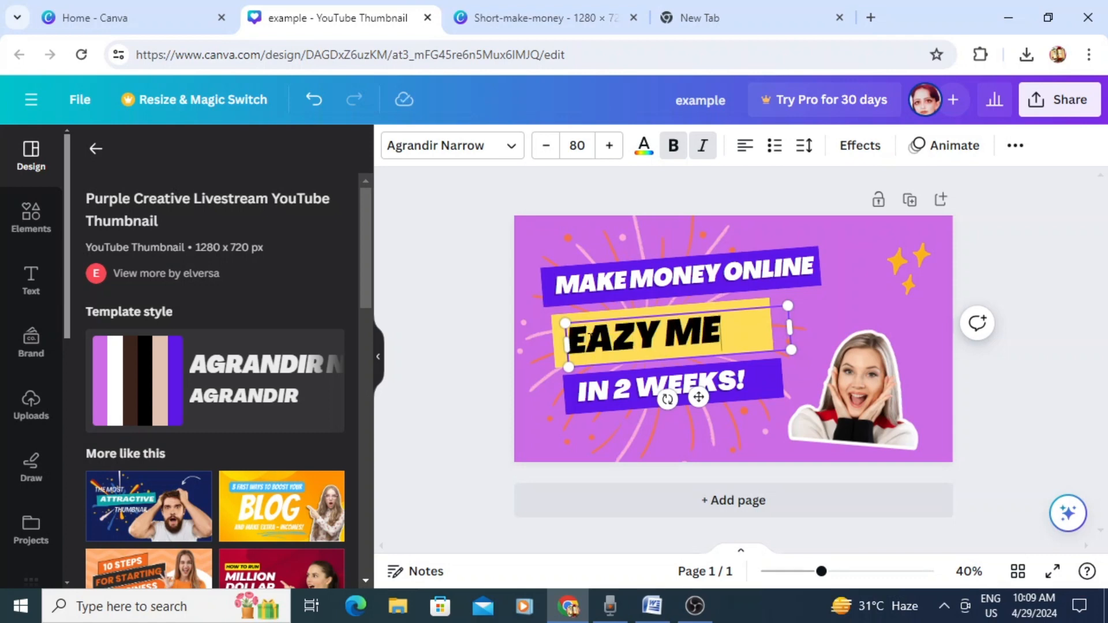
text(THOD)
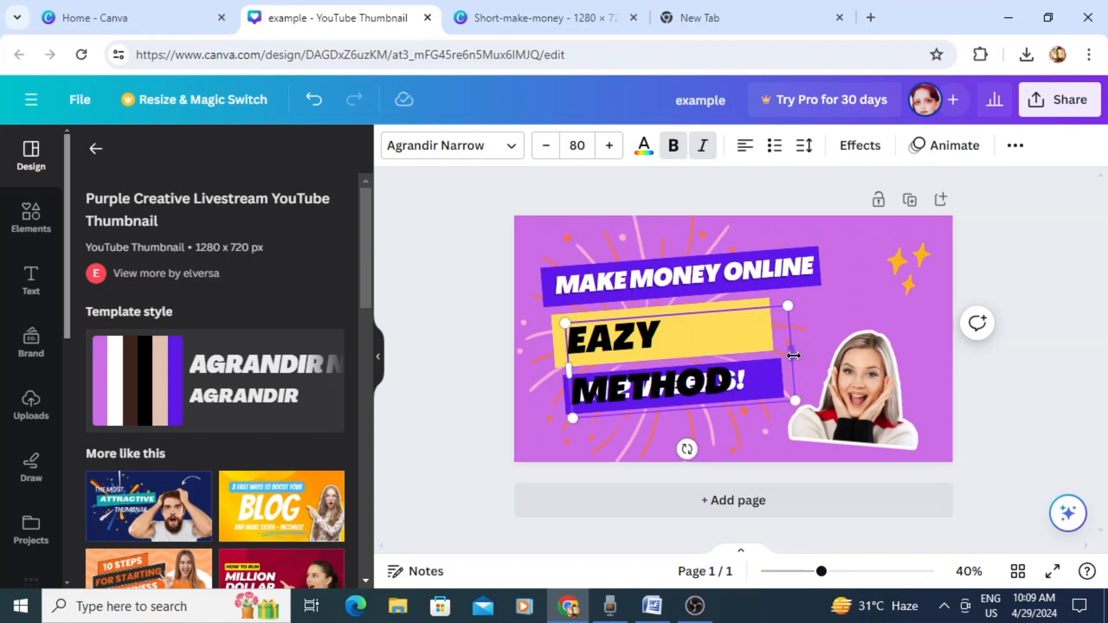
Widen the middle headline's text box and the yellow banner behind it so "EAZY METHOD" fits on one line
drag(793, 355, 835, 305)
click(749, 302)
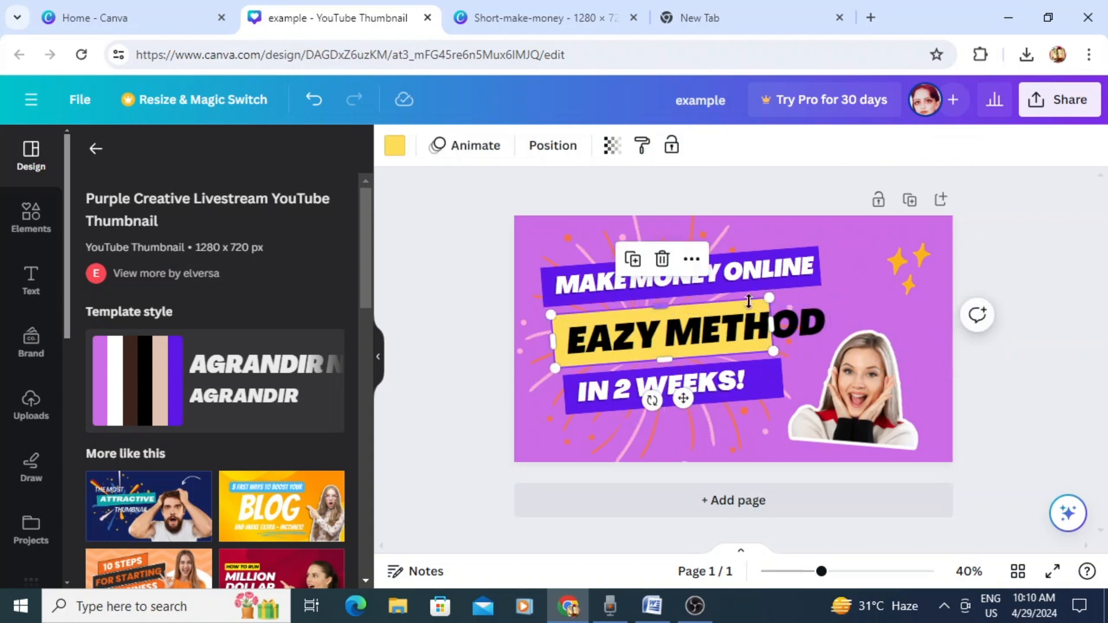
drag(772, 325, 834, 321)
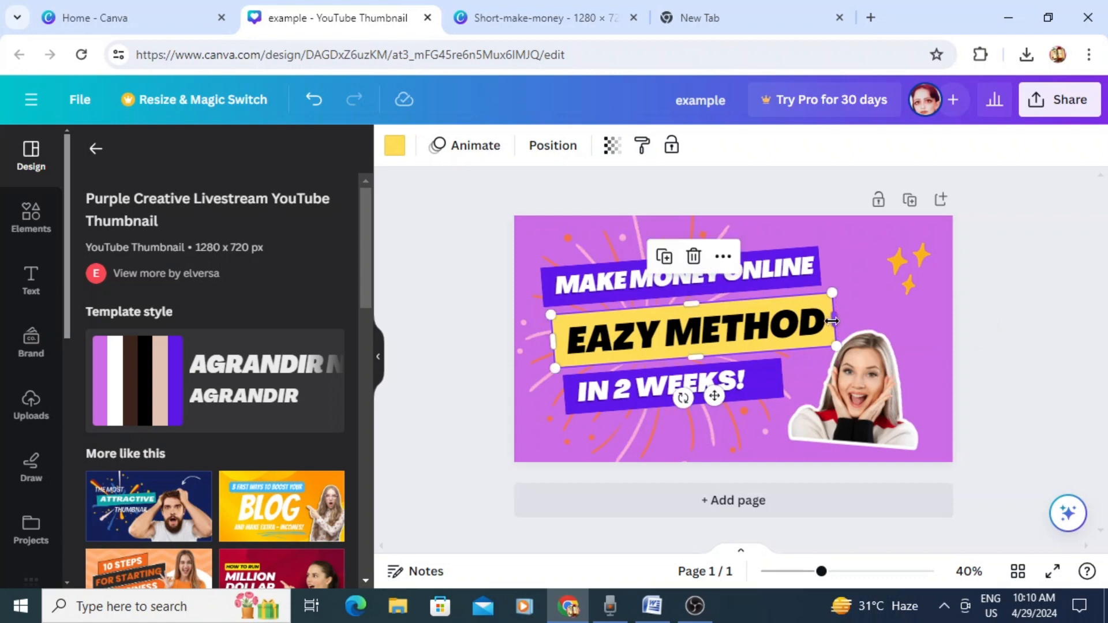
Replace the bottom headline "IN 2 WEEKS!" with "MORE THAN $200/DAY"
double_click(750, 381)
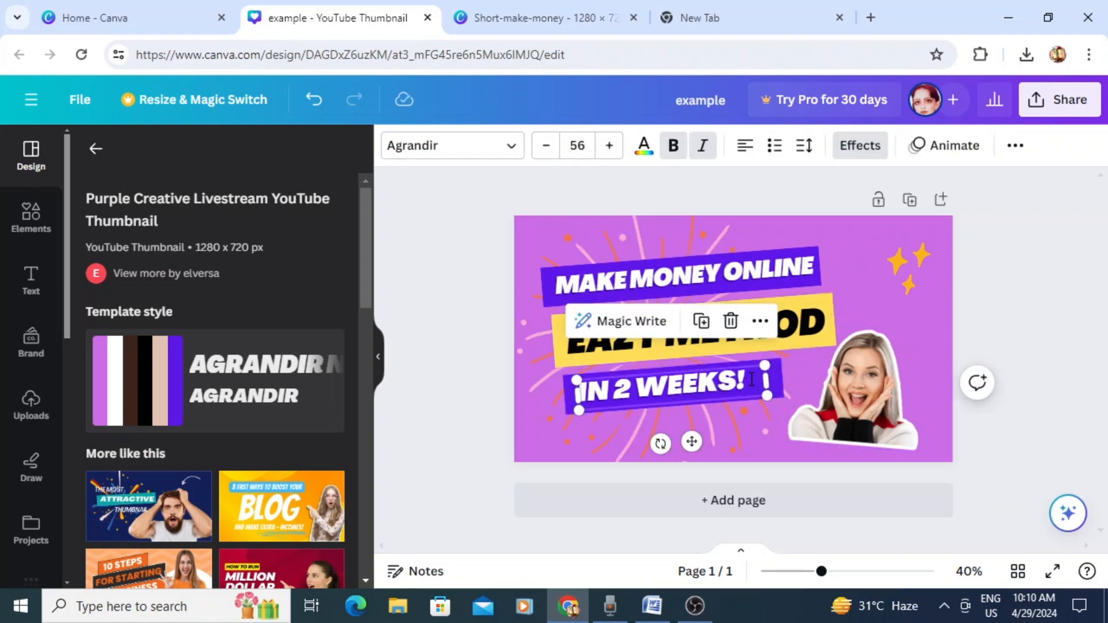
key(BackSpace)
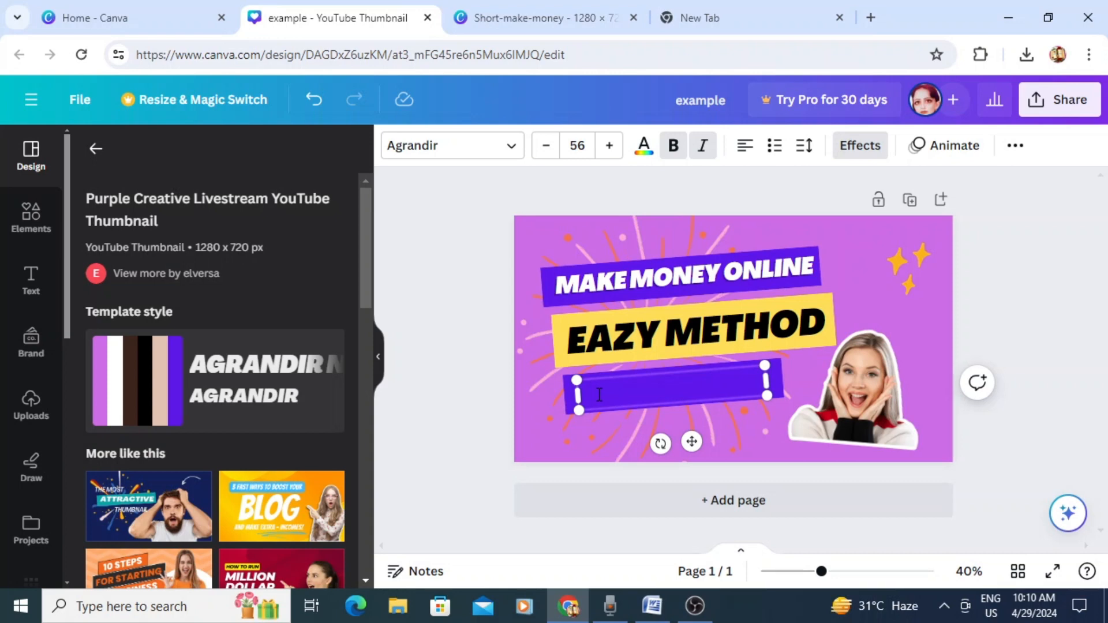
text(MORE)
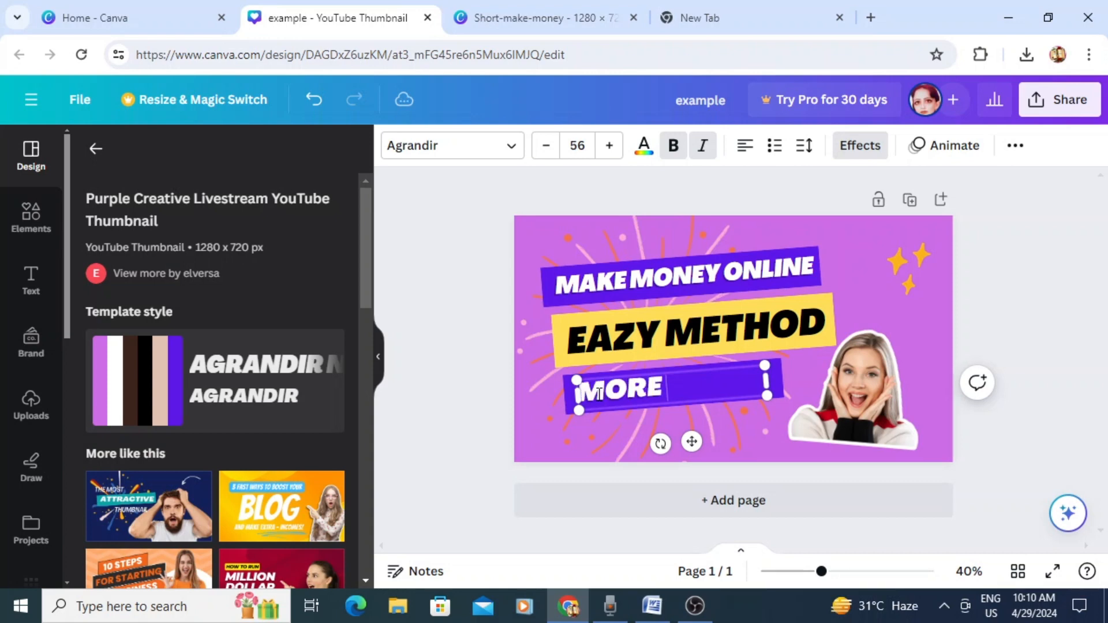
text( THAN)
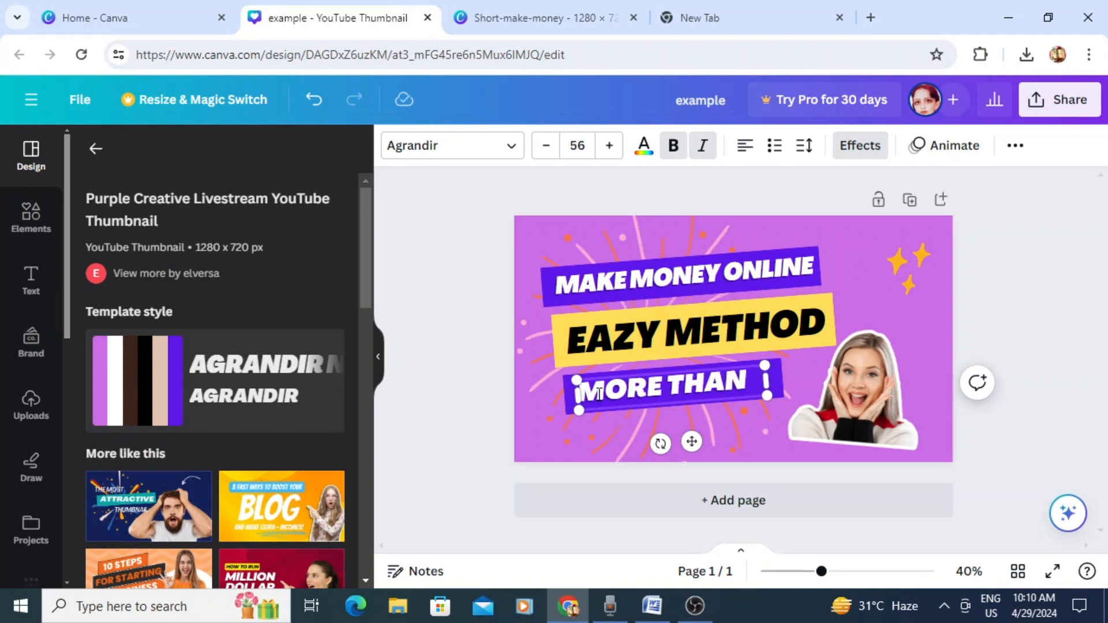
key(Return)
text($)
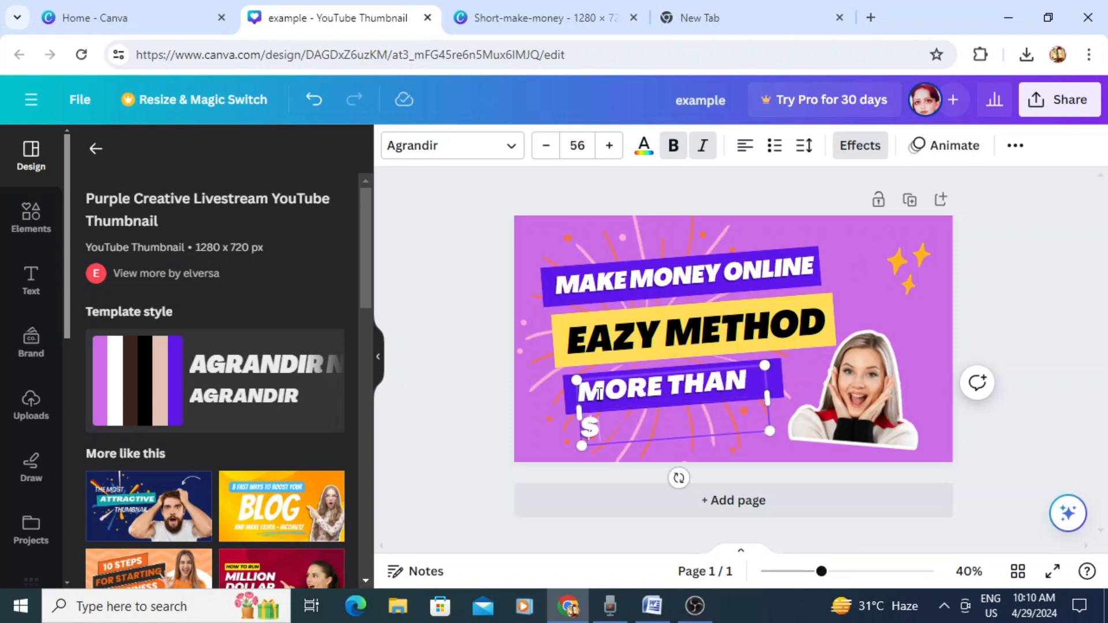
text(200)
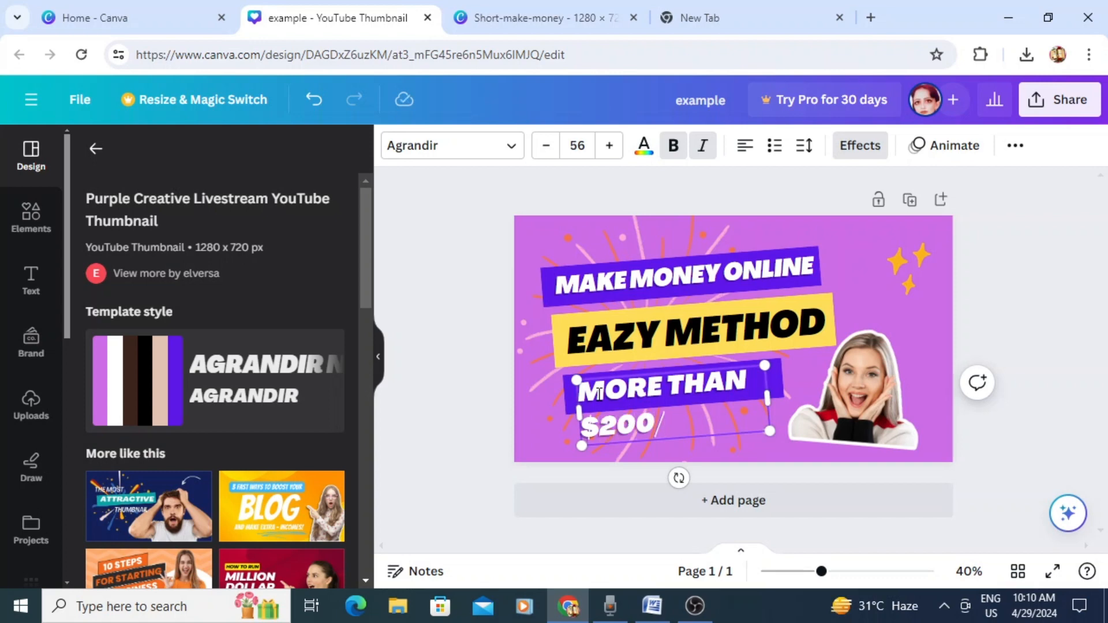
text(/DAY)
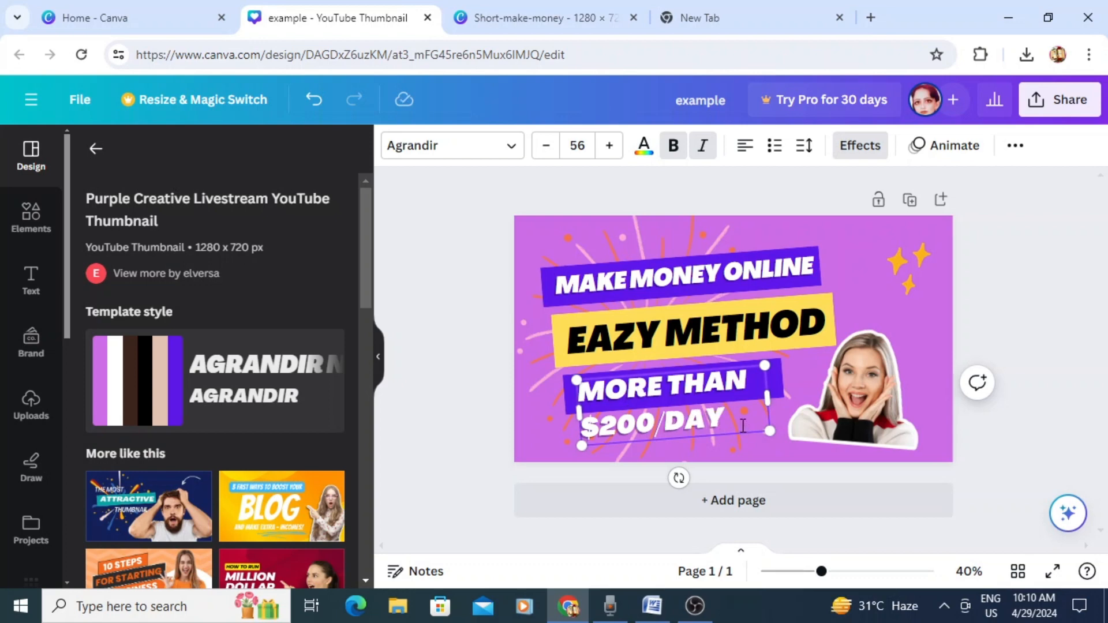
Widen the bottom headline's text box so the text fits on one line, and shift it slightly up and left
drag(768, 397, 810, 395)
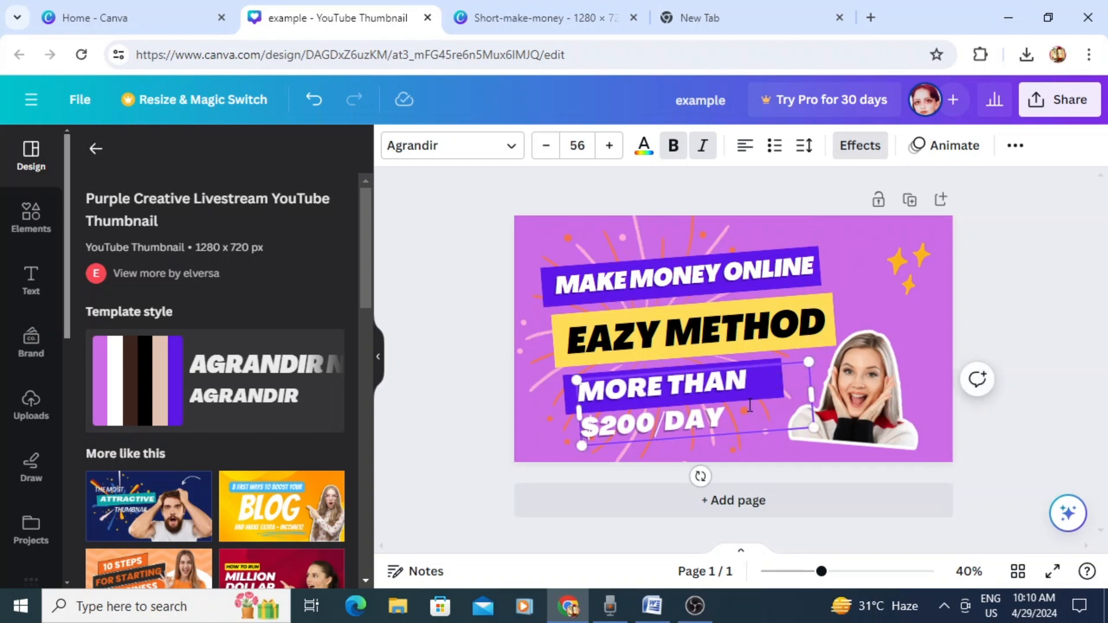
click(1028, 257)
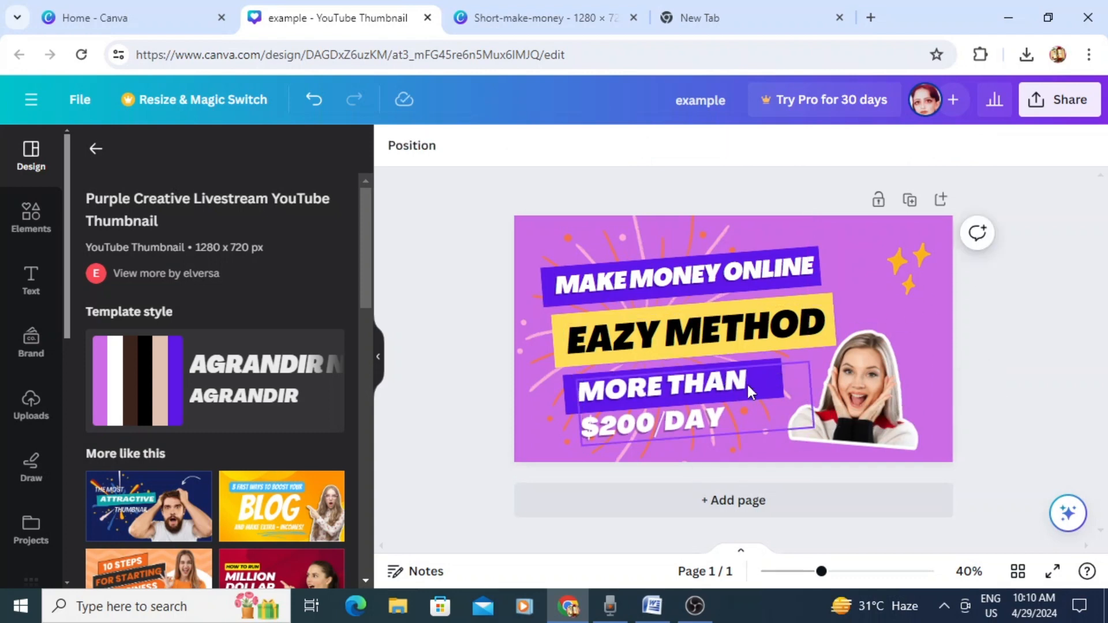
drag(766, 387, 753, 374)
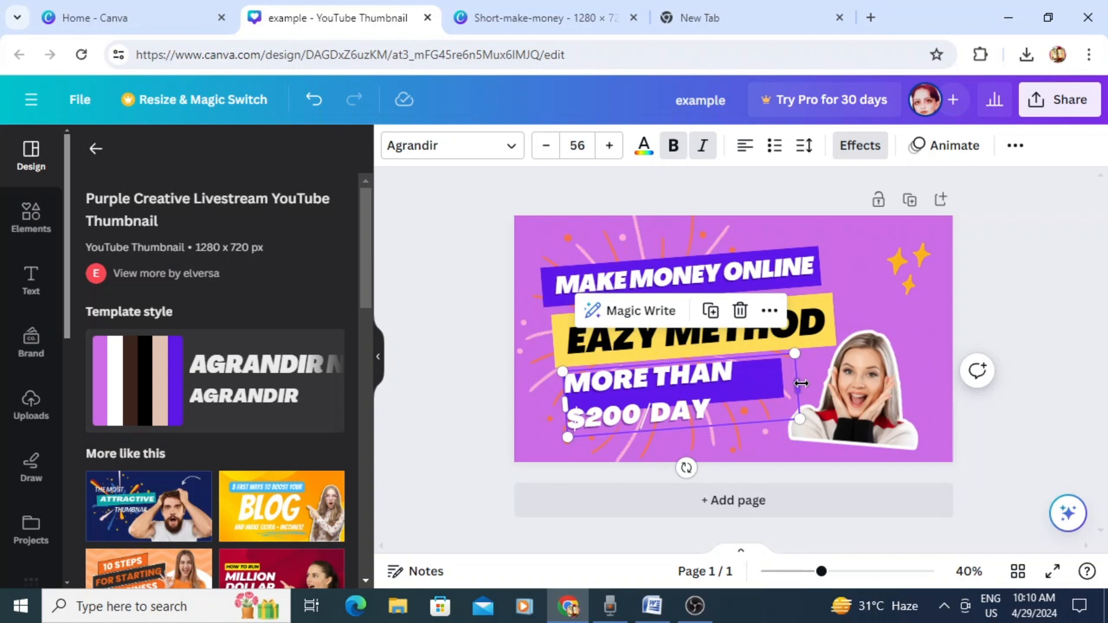
drag(797, 384, 922, 319)
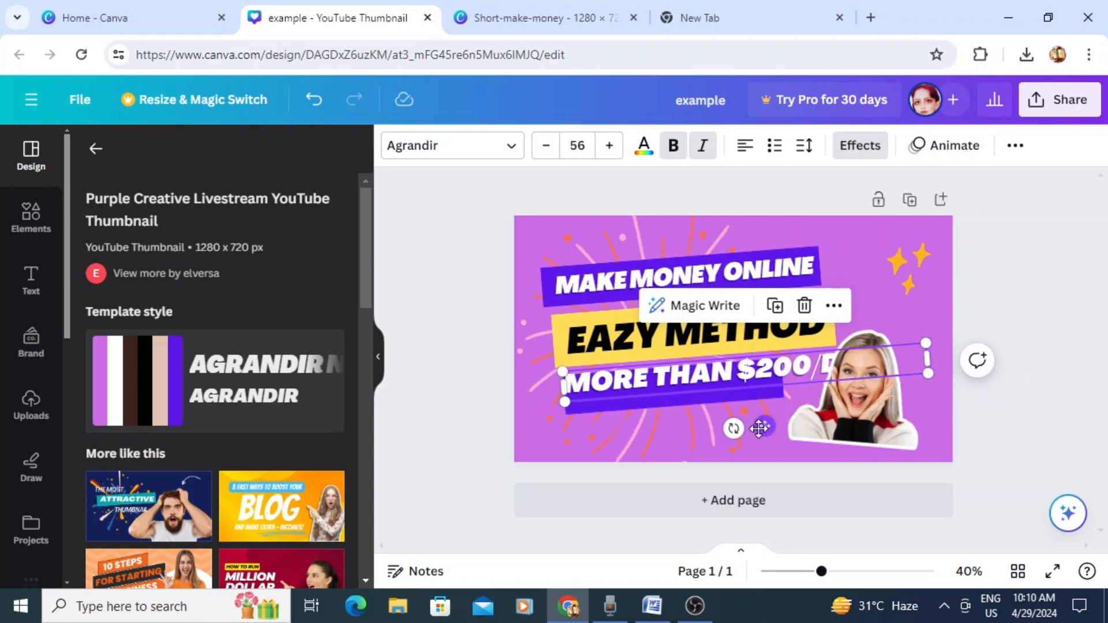
drag(765, 427, 757, 423)
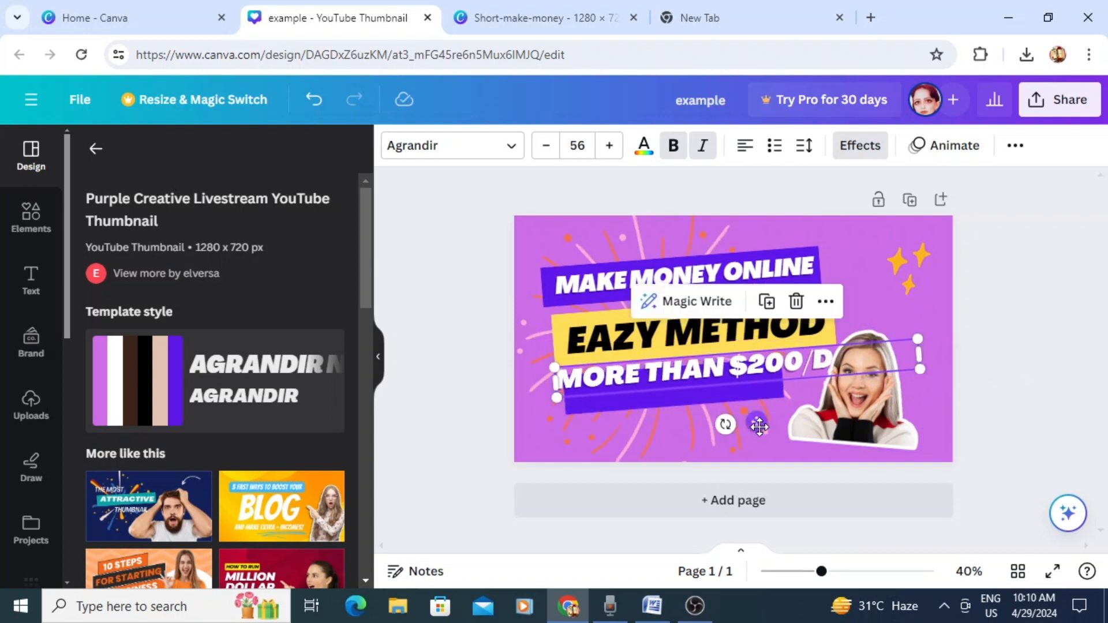
Extend the bottom purple banner to the length of its headline and move the woman's photo to the thumbnail's upper-right corner
click(686, 399)
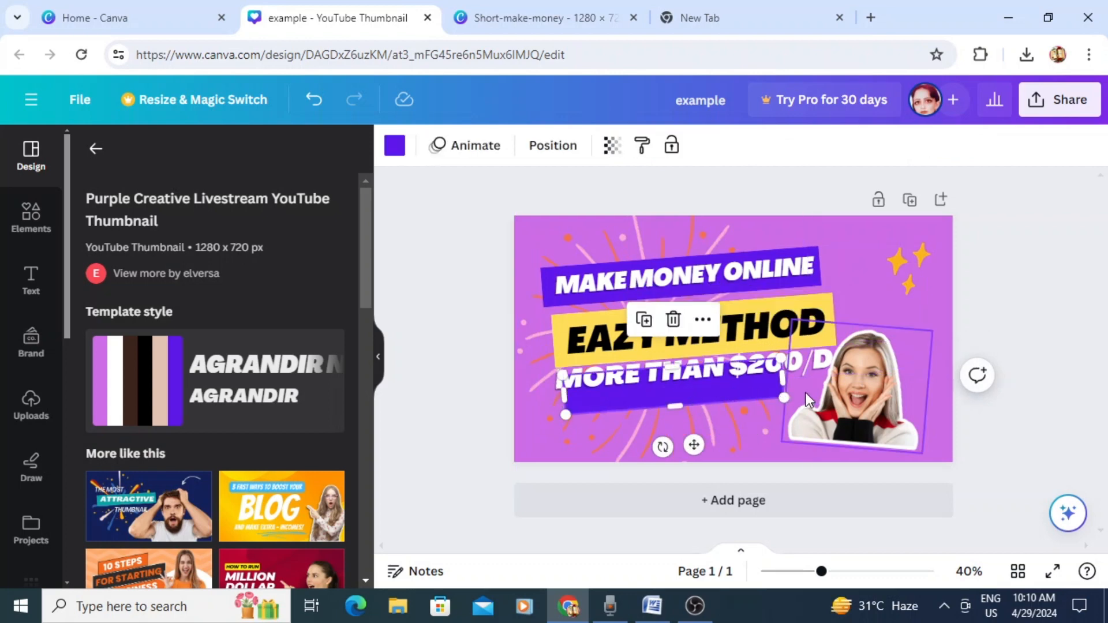
drag(782, 375, 906, 367)
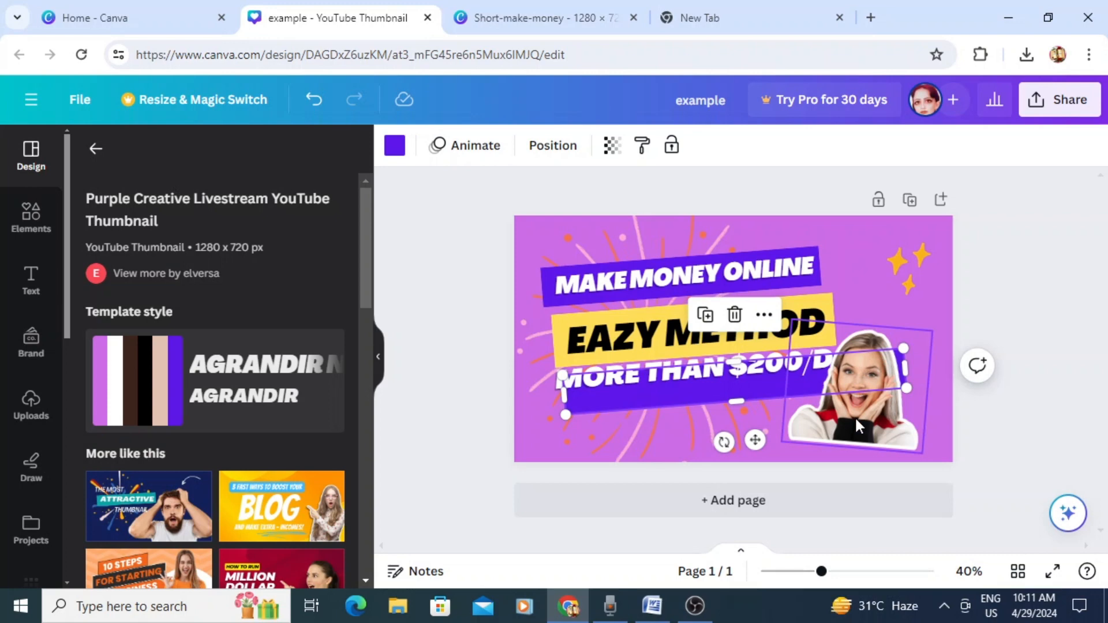
drag(854, 417, 875, 316)
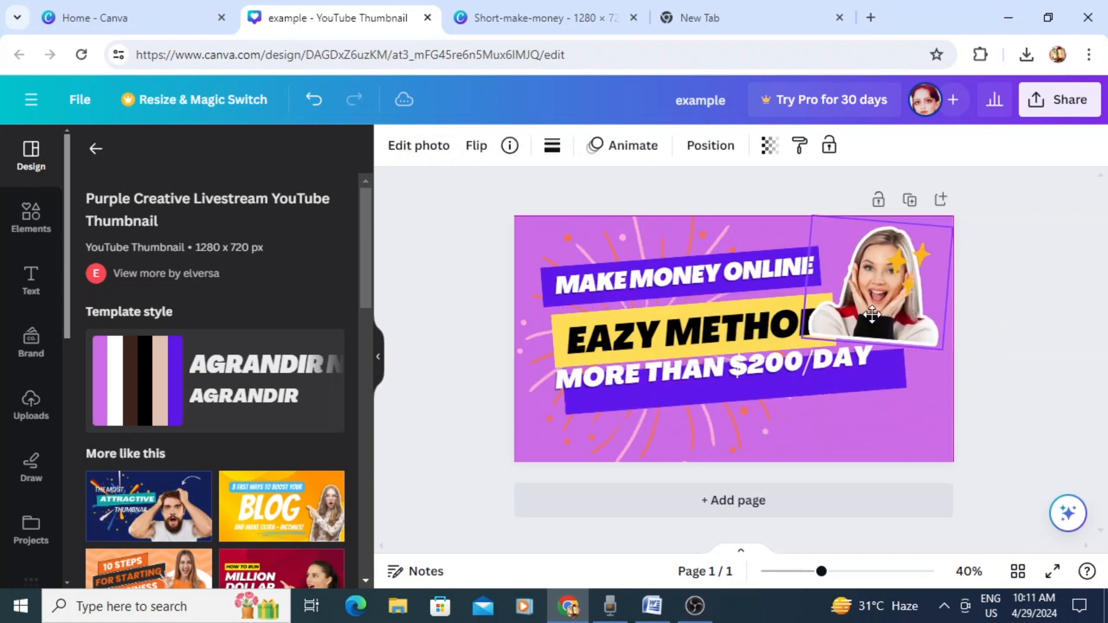
Move the bottom headline onto its purple banner and narrow its text box to the banner's right end
click(766, 367)
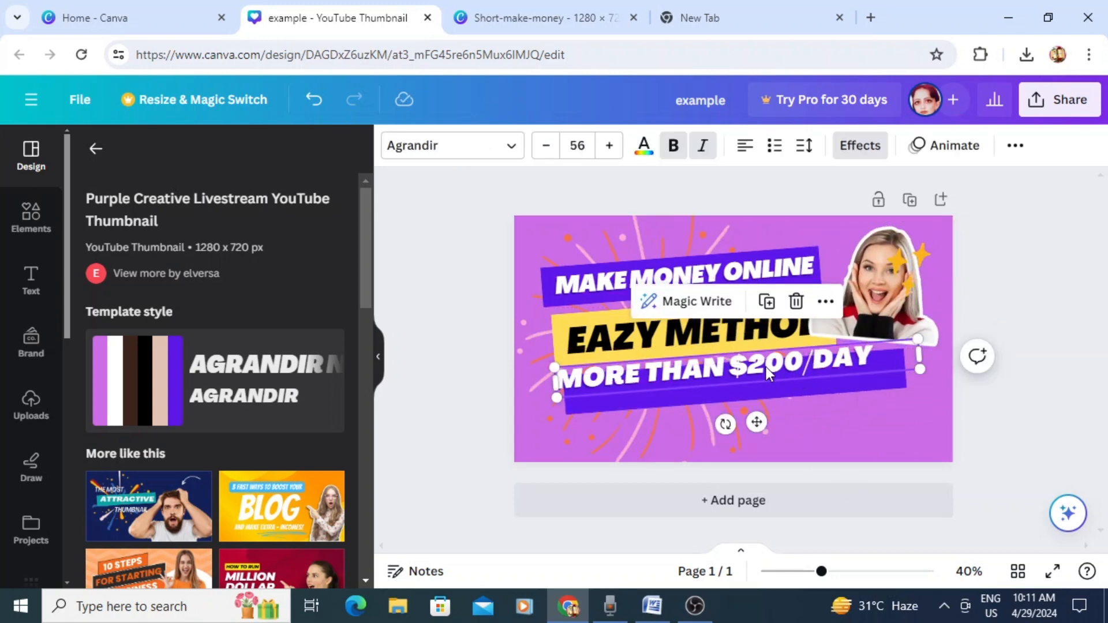
drag(754, 426, 768, 443)
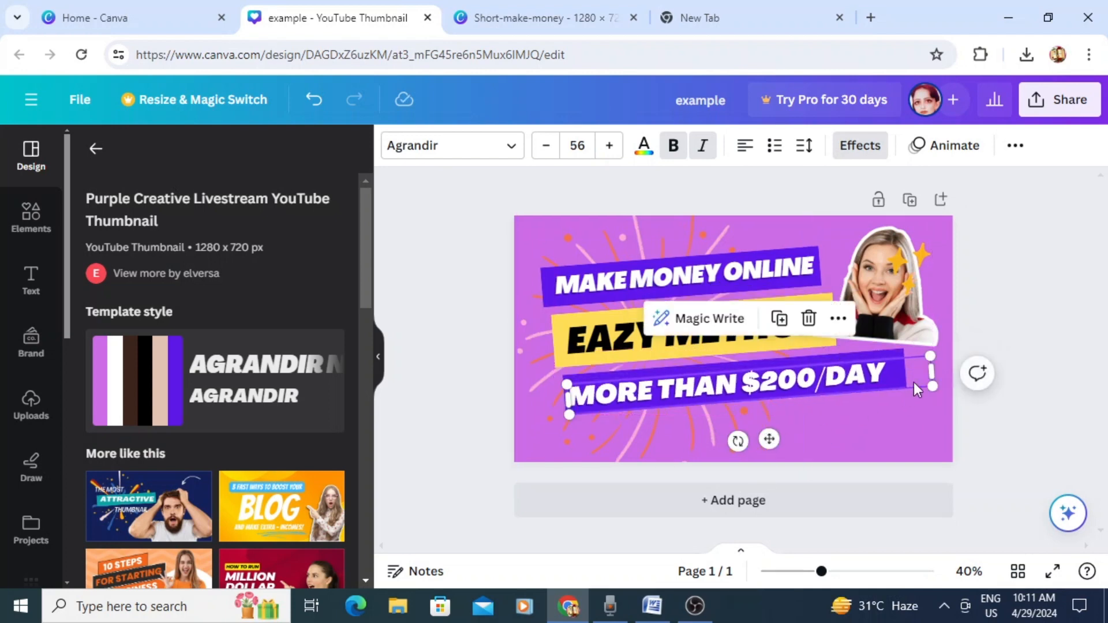
drag(932, 371, 901, 371)
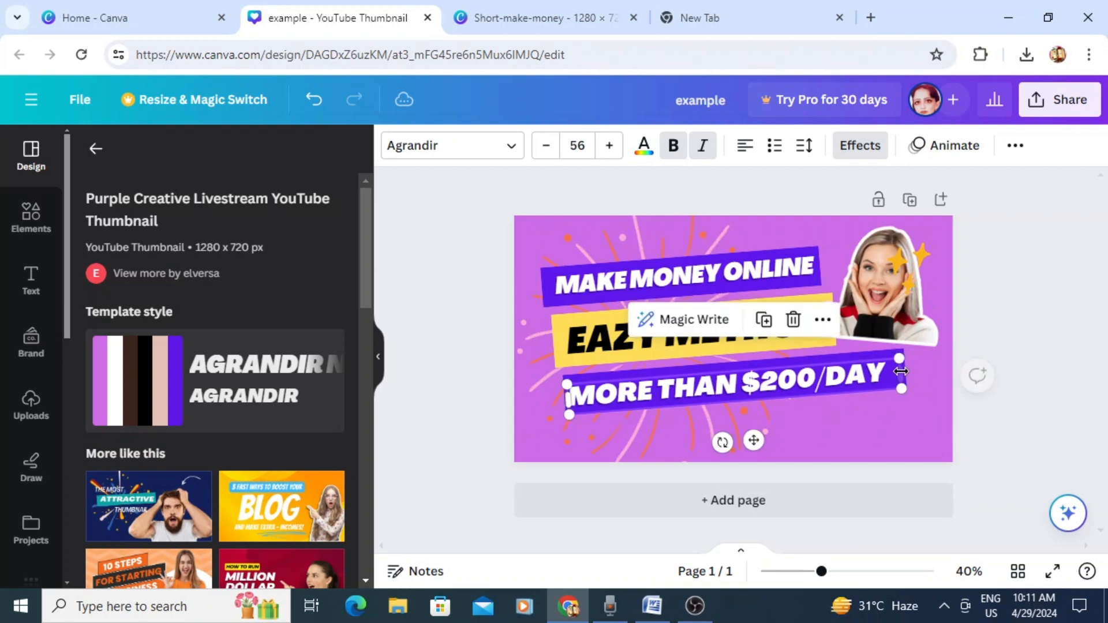
Recolor the bottom banner coral and its "MORE THAN $200/DAY" text black, using the document colors
click(874, 354)
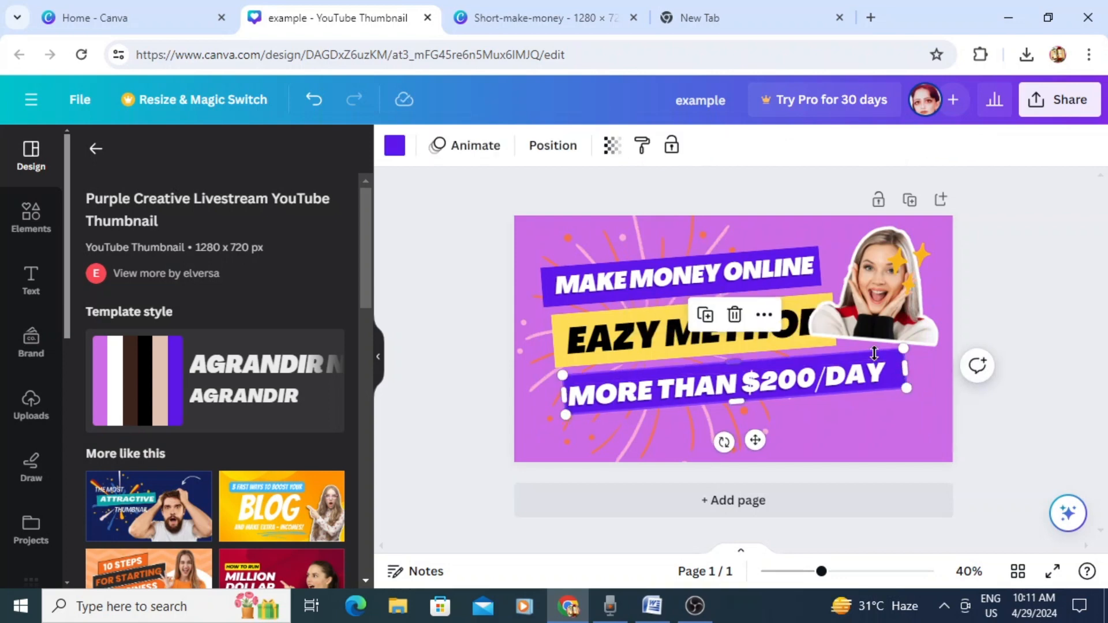
click(392, 149)
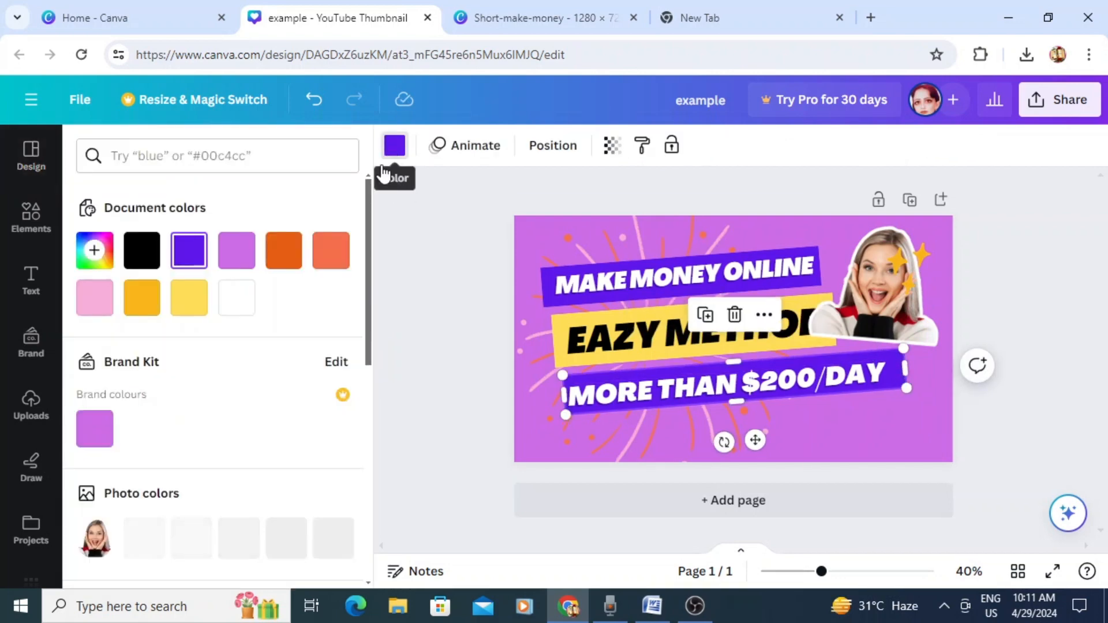
click(323, 269)
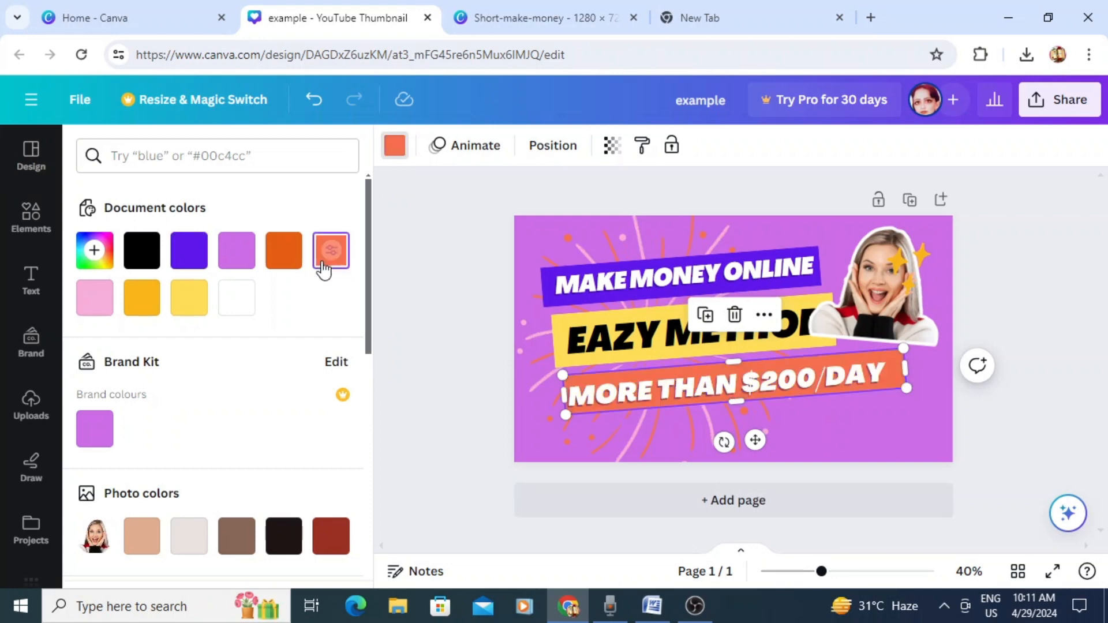
click(580, 394)
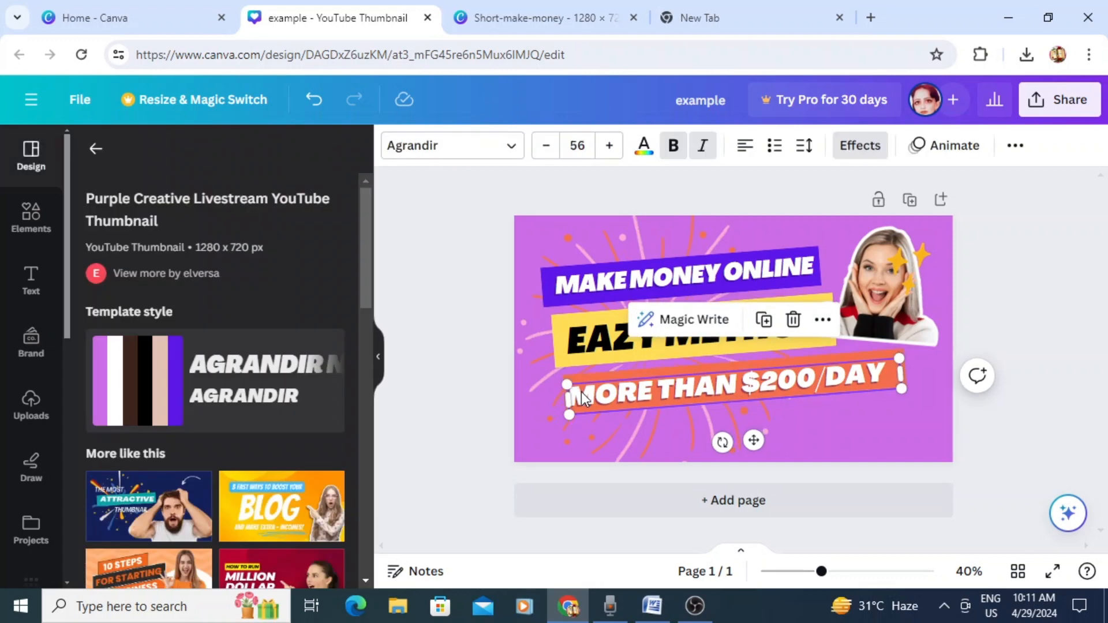
click(644, 149)
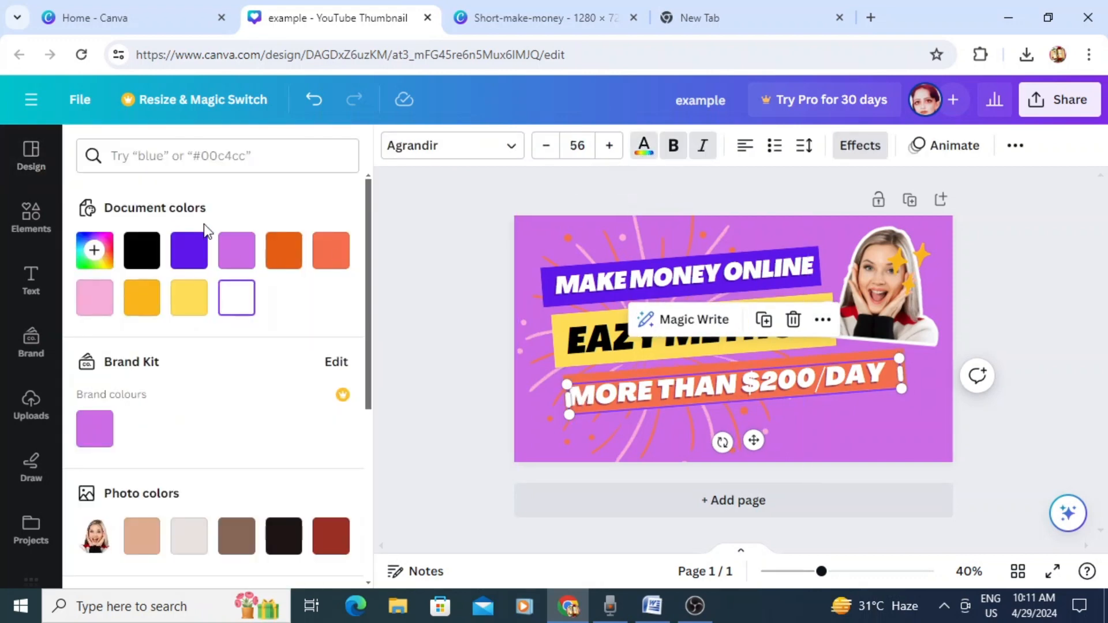
click(139, 252)
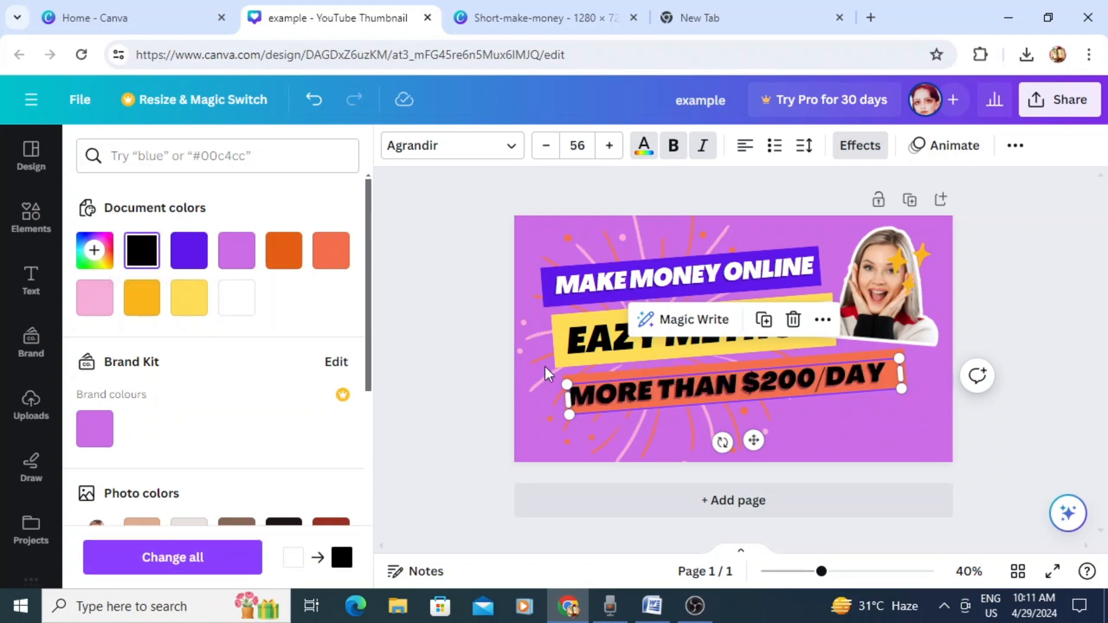
Try purple on the "EAZY METHOD" text, then set it to light pink from the document colors
click(577, 341)
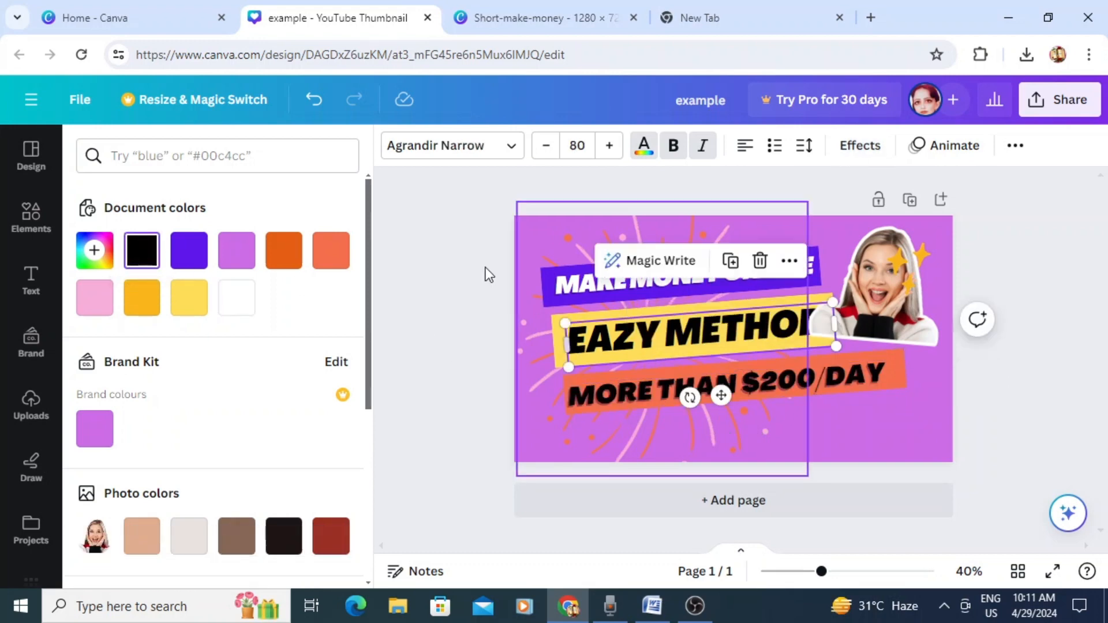
click(189, 252)
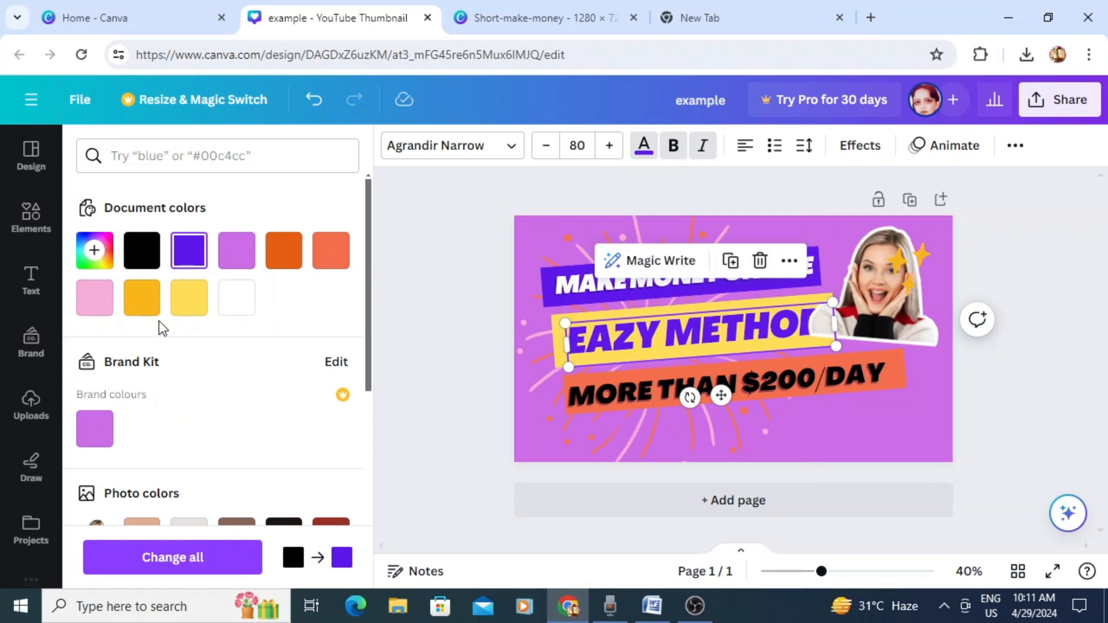
click(95, 297)
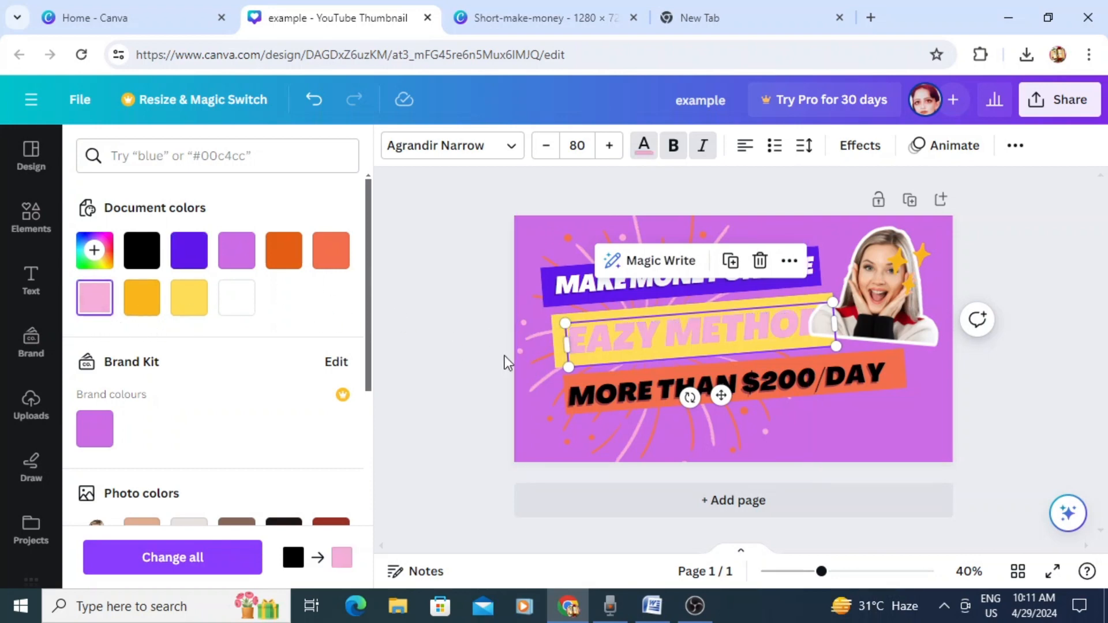
Set the "EAZY METHOD" text to the deep violet-blue from the document colors
click(194, 263)
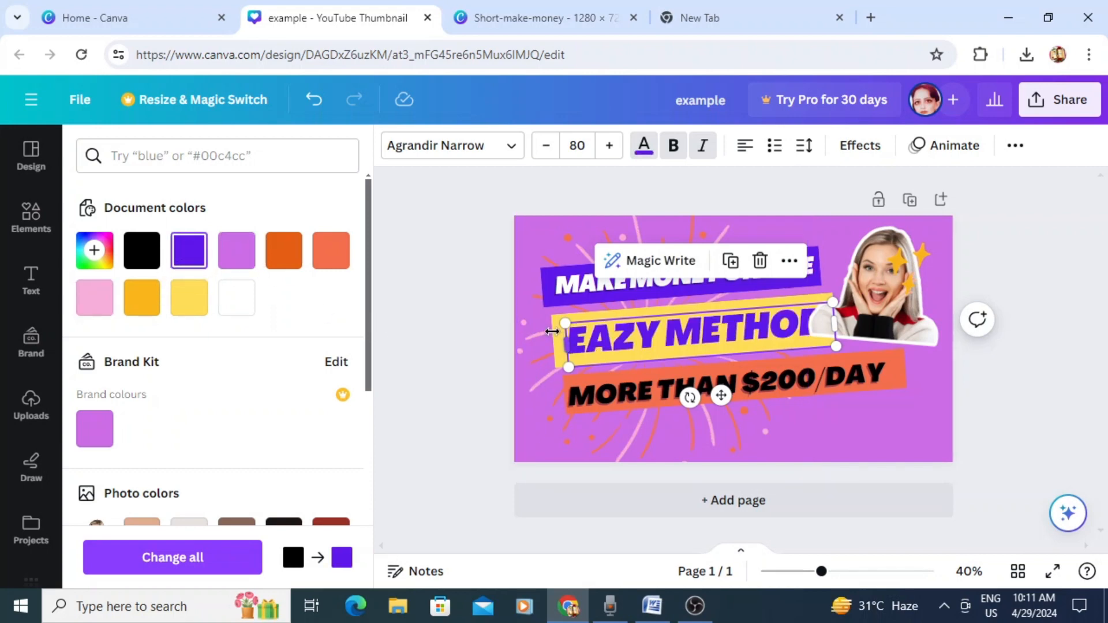
click(496, 365)
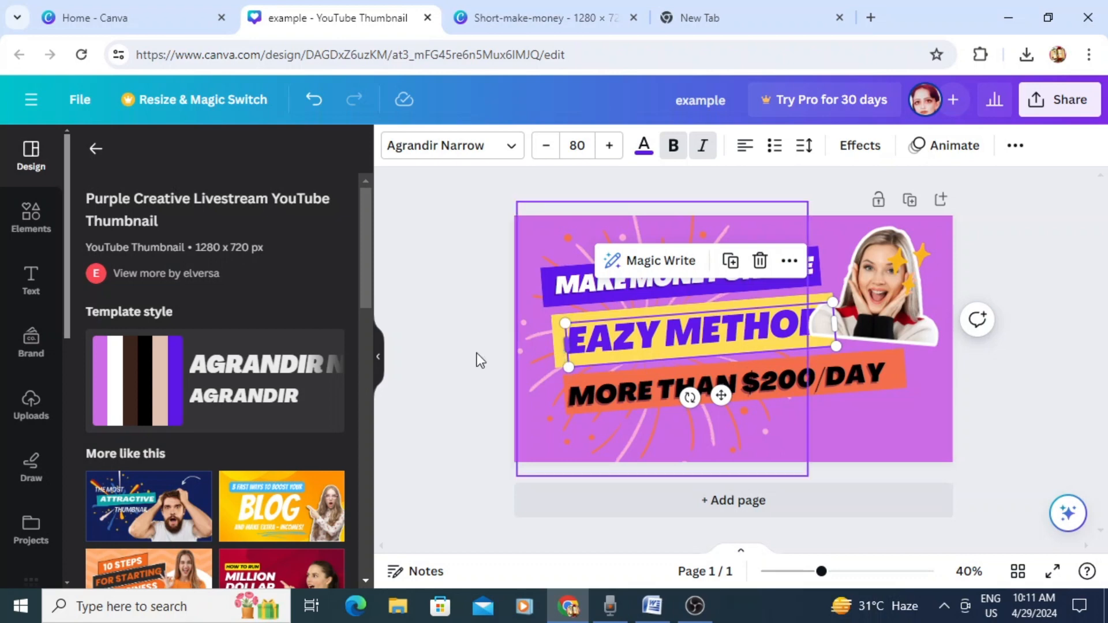
click(442, 362)
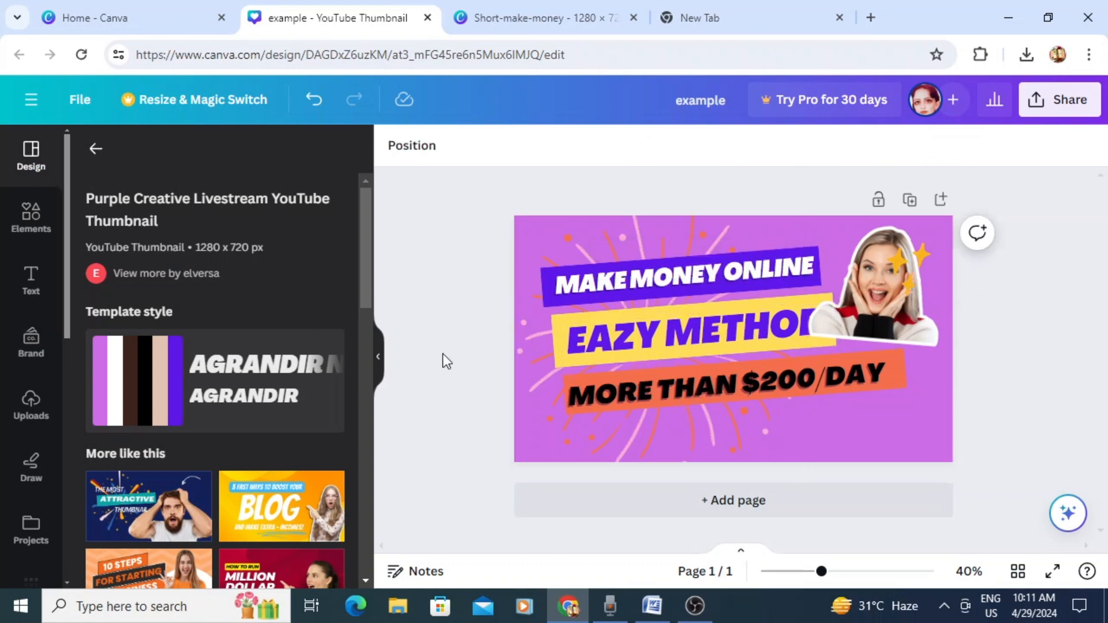
Try black and gray on the banner behind "EAZY METHOD", then set it to the custom light pink #EFABAB
click(559, 329)
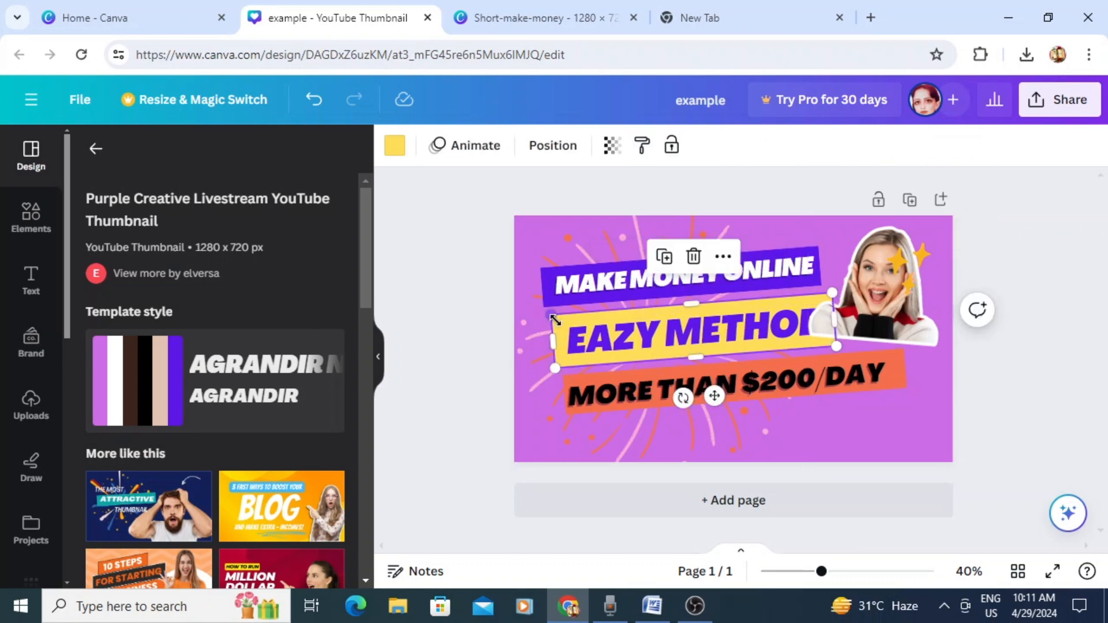
click(393, 147)
click(145, 254)
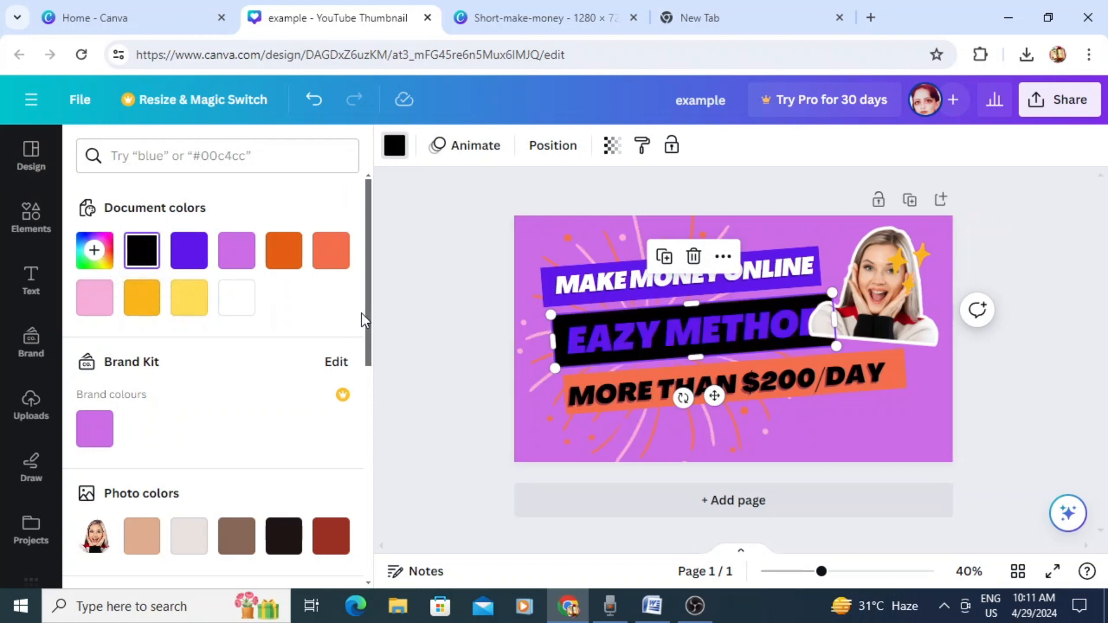
click(92, 250)
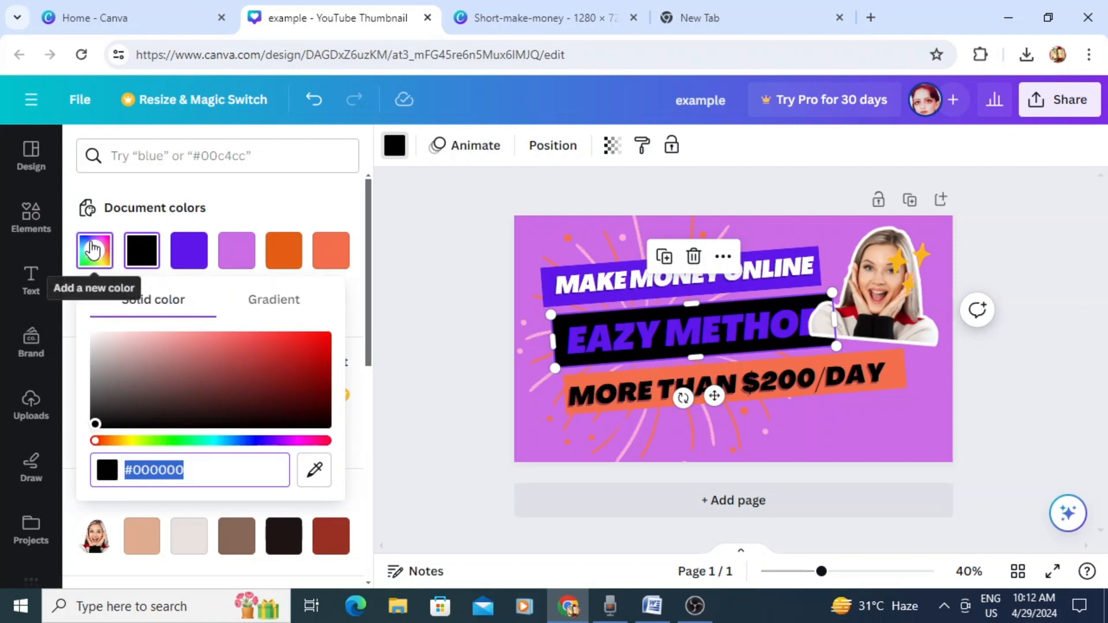
click(96, 386)
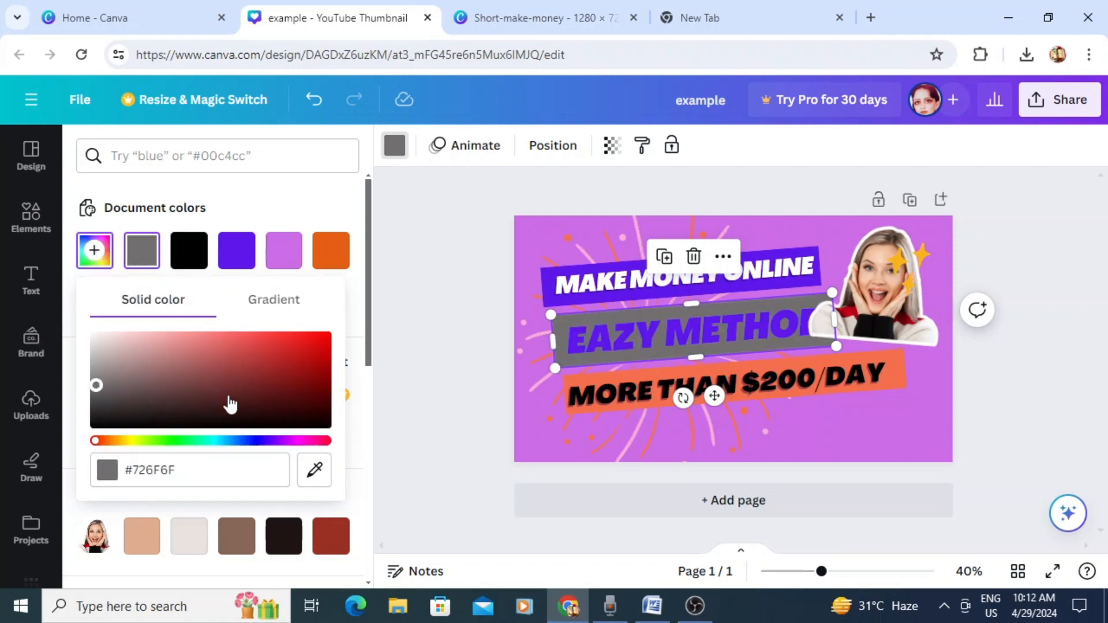
click(99, 423)
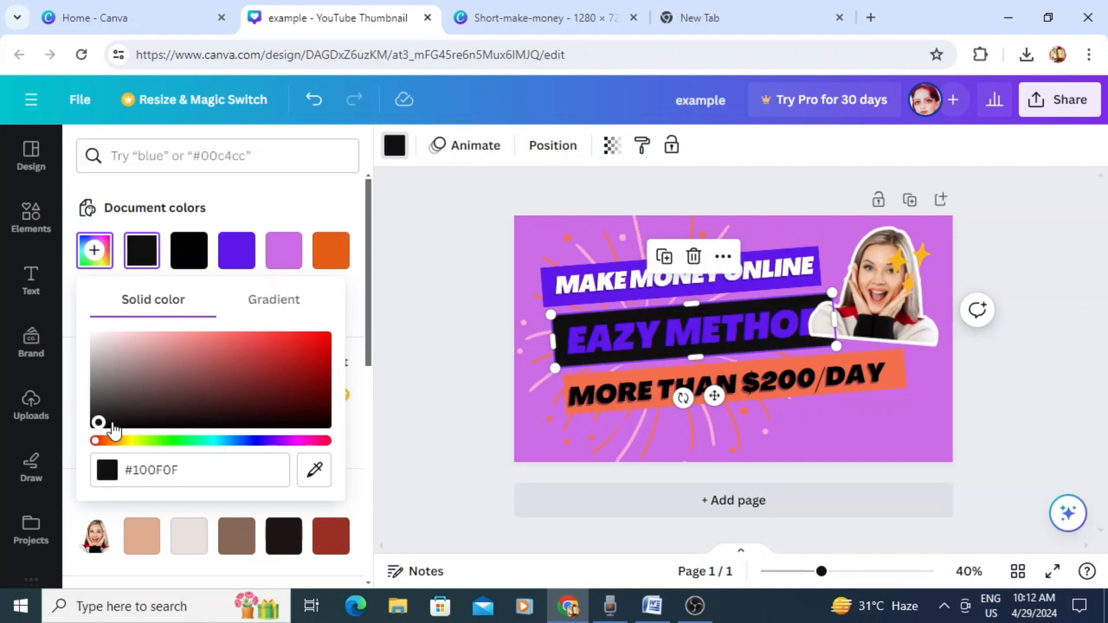
click(321, 422)
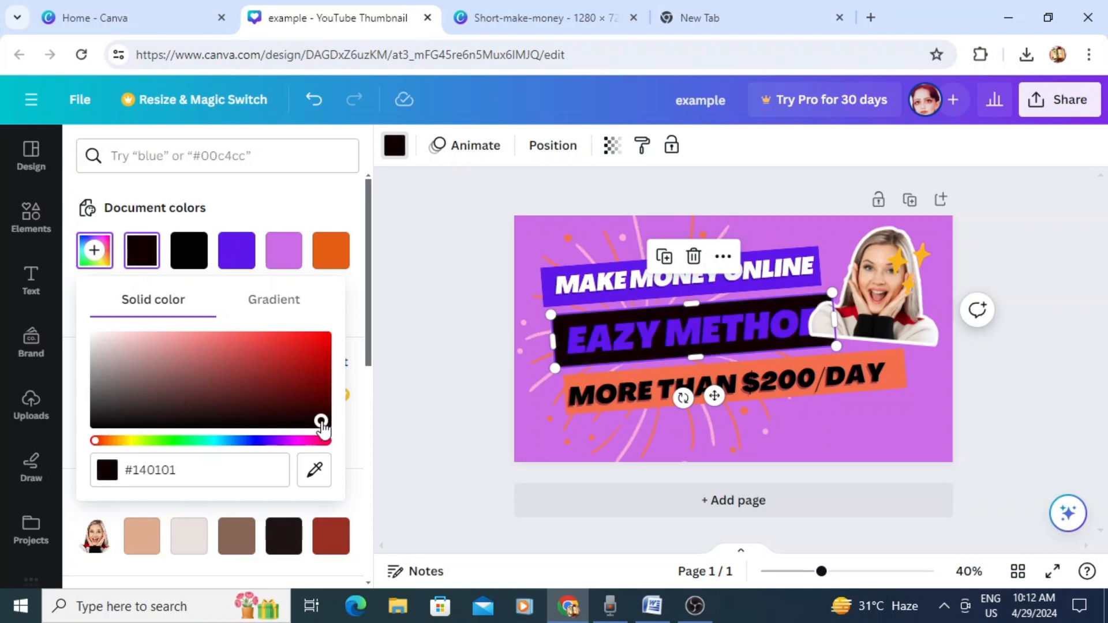
click(159, 339)
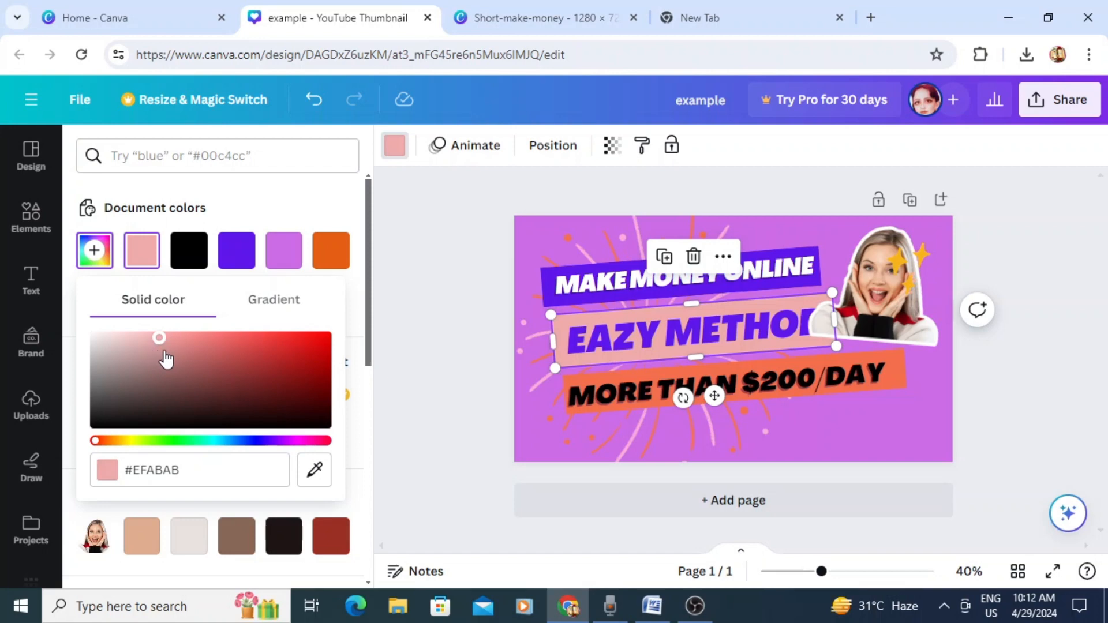
click(406, 306)
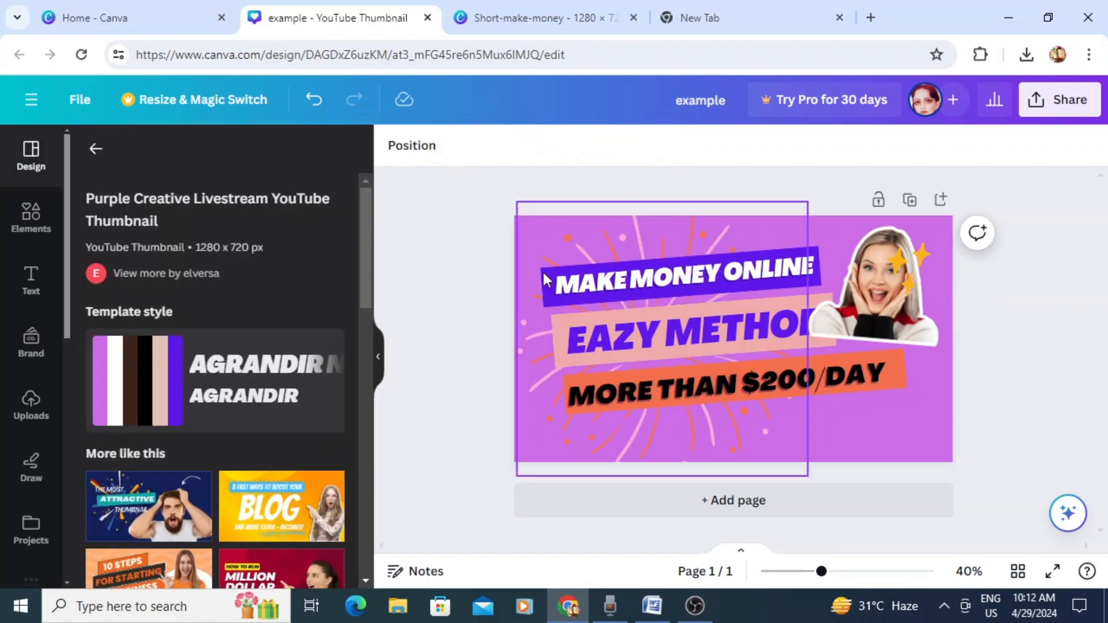
Try dark red and a blue-purple gradient on the "MAKE MONEY ONLINE" banner, then apply the default black-to-gold gradient
click(569, 289)
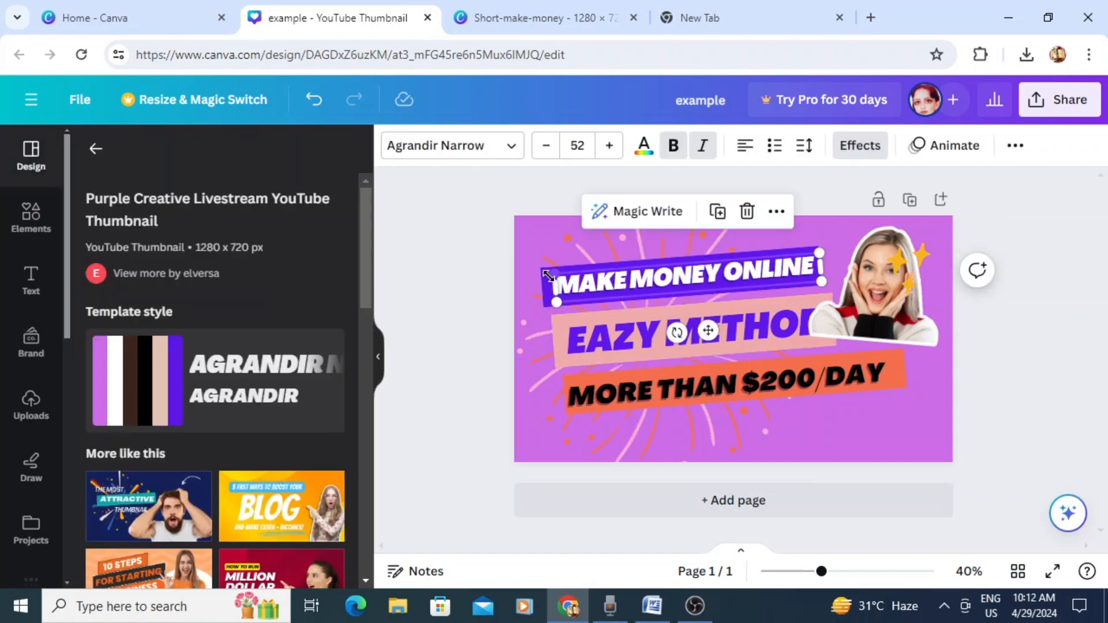
click(484, 299)
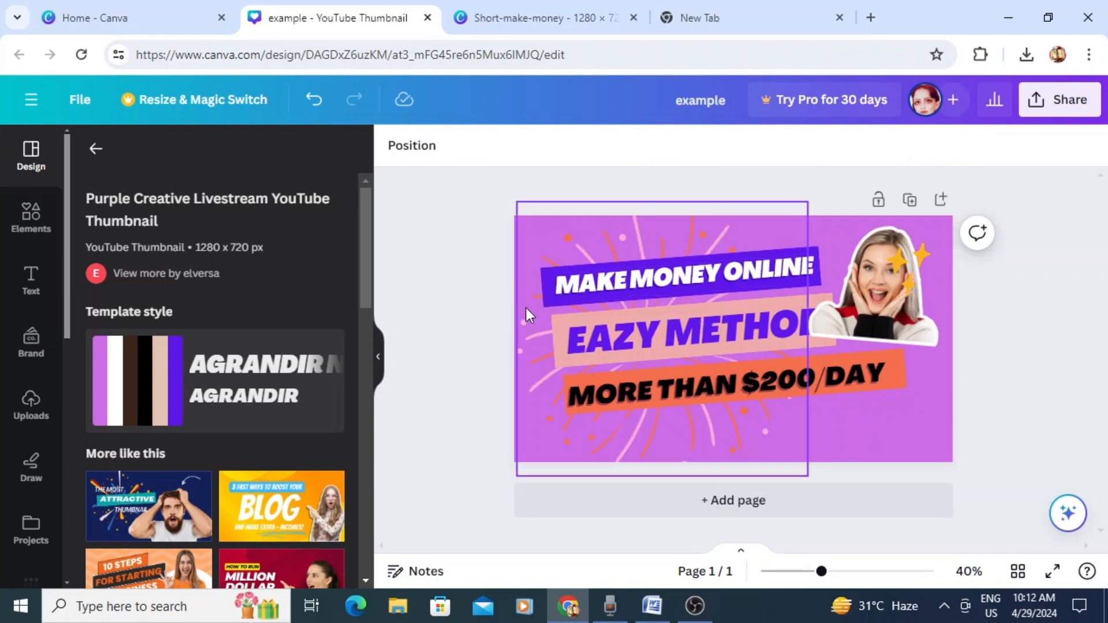
click(550, 283)
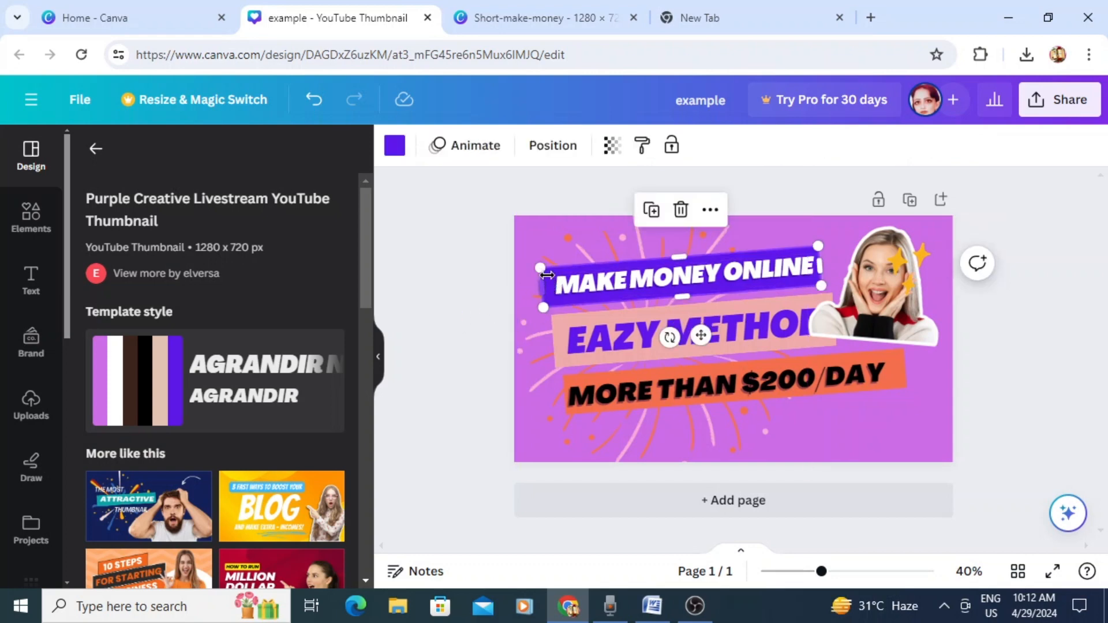
click(395, 150)
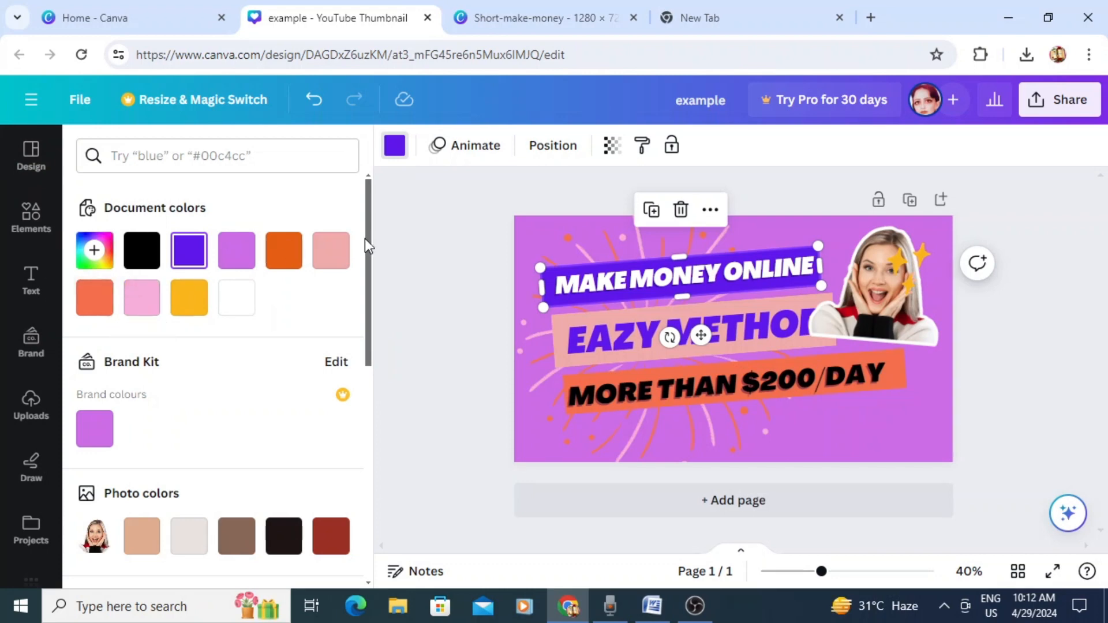
drag(368, 226, 375, 352)
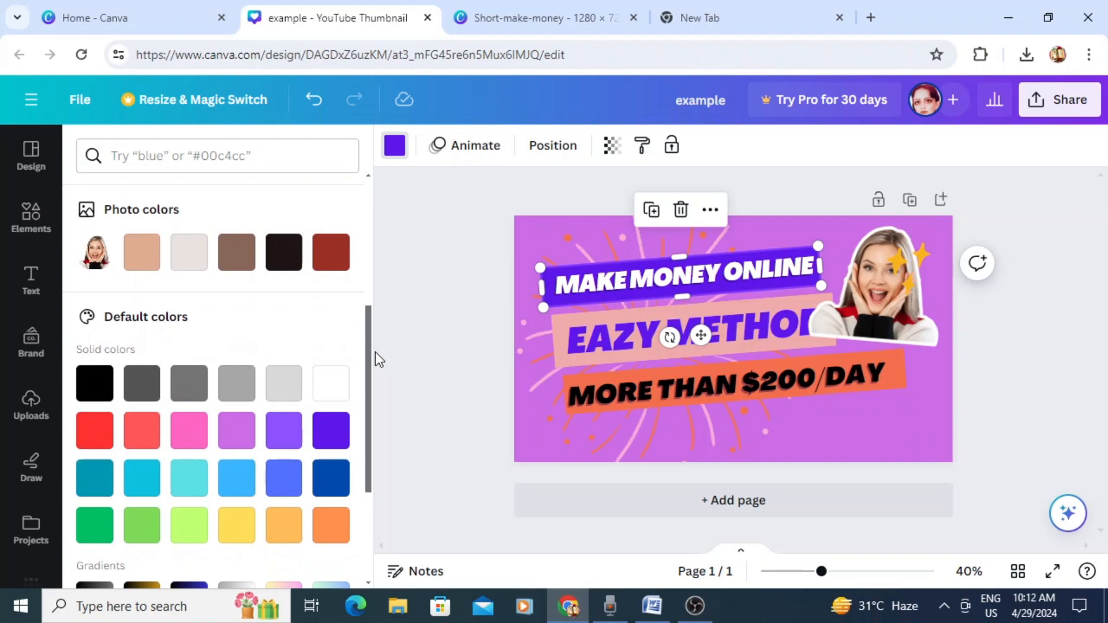
click(332, 263)
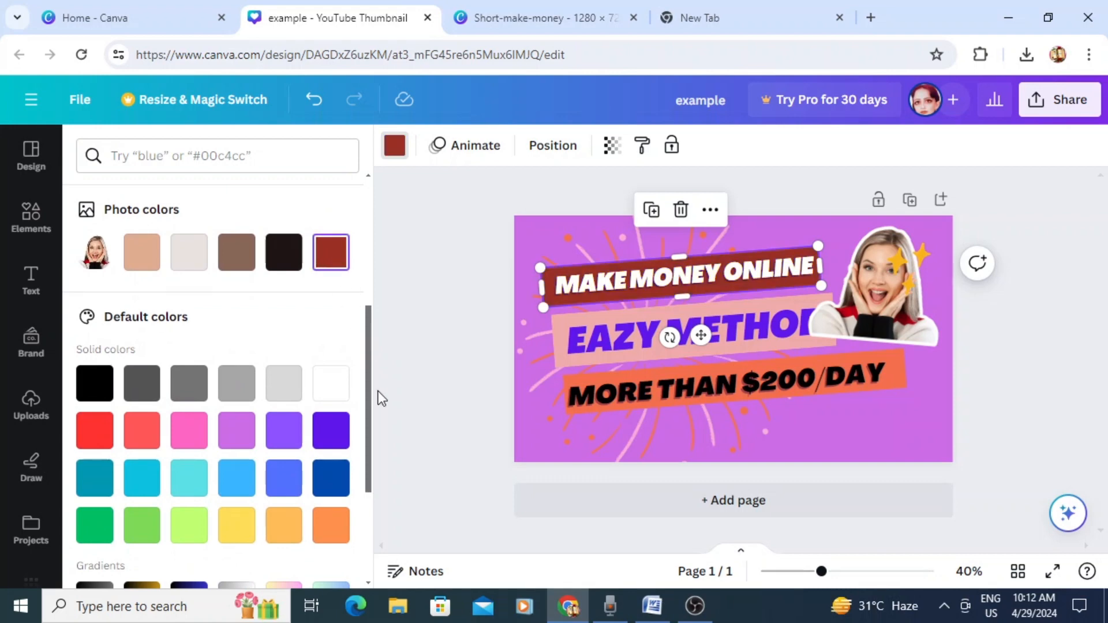
drag(369, 369, 368, 408)
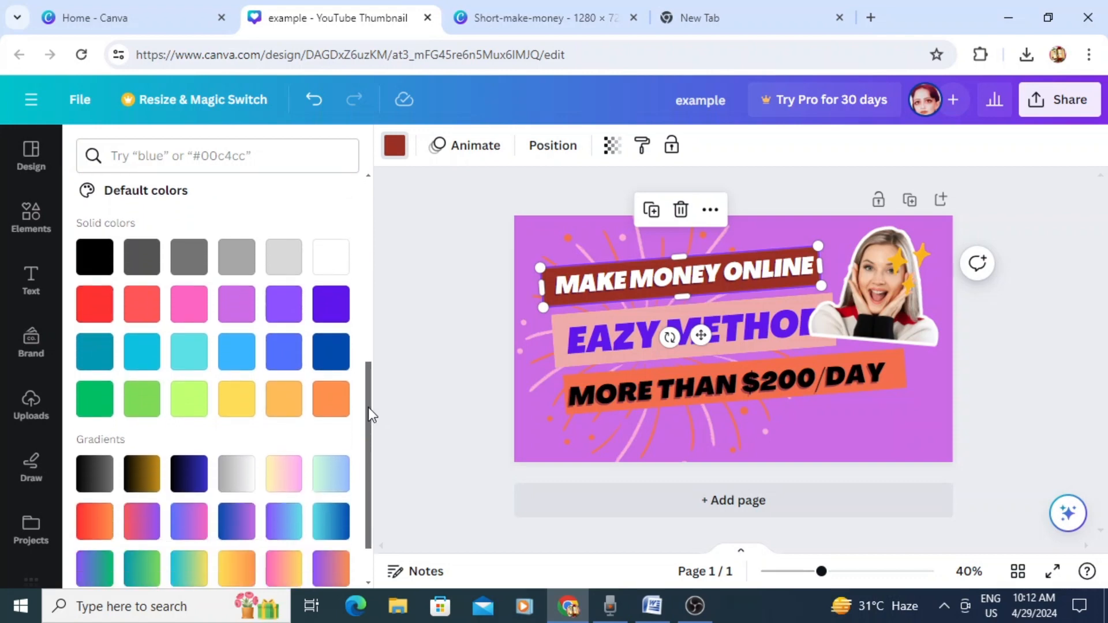
click(233, 522)
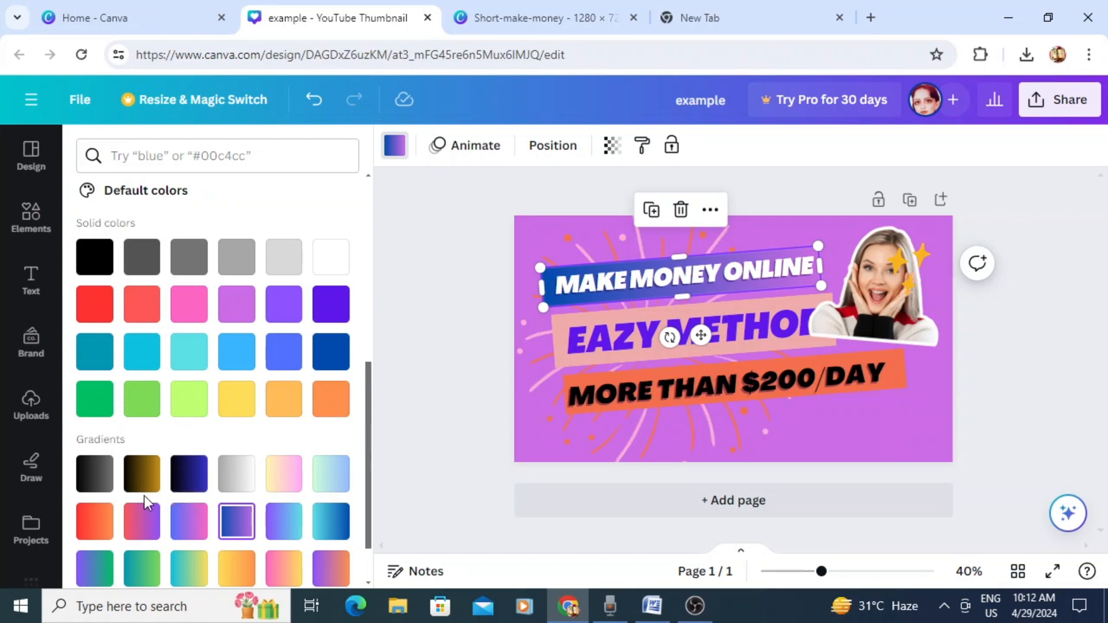
click(142, 474)
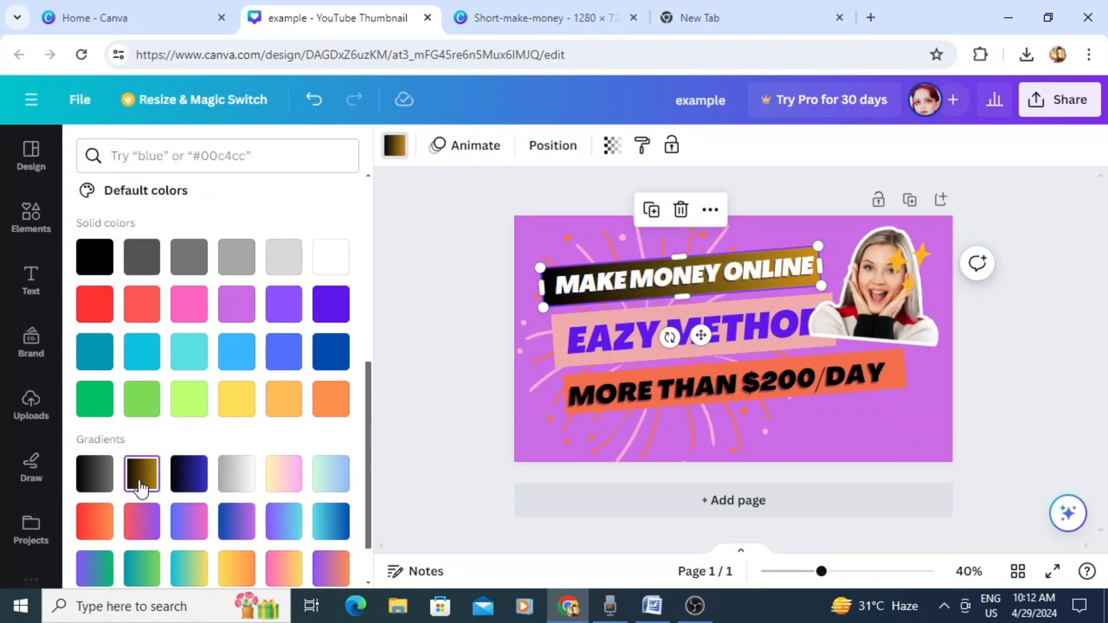
click(467, 305)
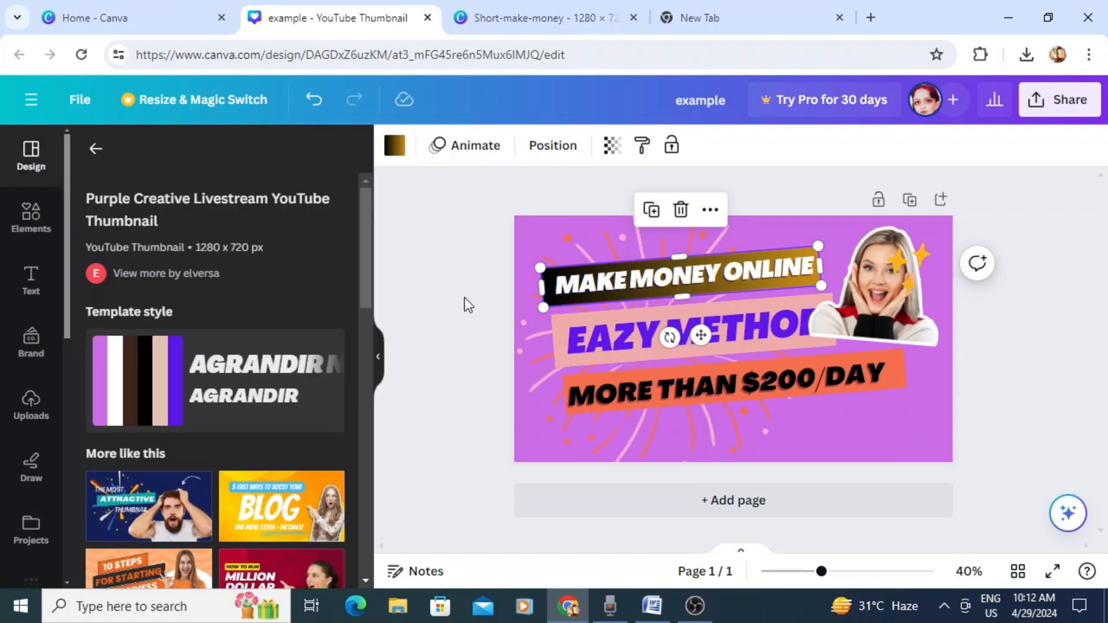
Shrink the woman's photo slightly and shift it clear of the "EAZY METHOD" text
click(877, 280)
mouse_move(947, 350)
mouse_down()
mouse_move(903, 306)
mouse_move(900, 447)
mouse_move(886, 442)
mouse_move(897, 430)
mouse_move(881, 398)
mouse_move(893, 405)
mouse_move(896, 297)
mouse_move(933, 366)
mouse_up()
drag(905, 306, 902, 306)
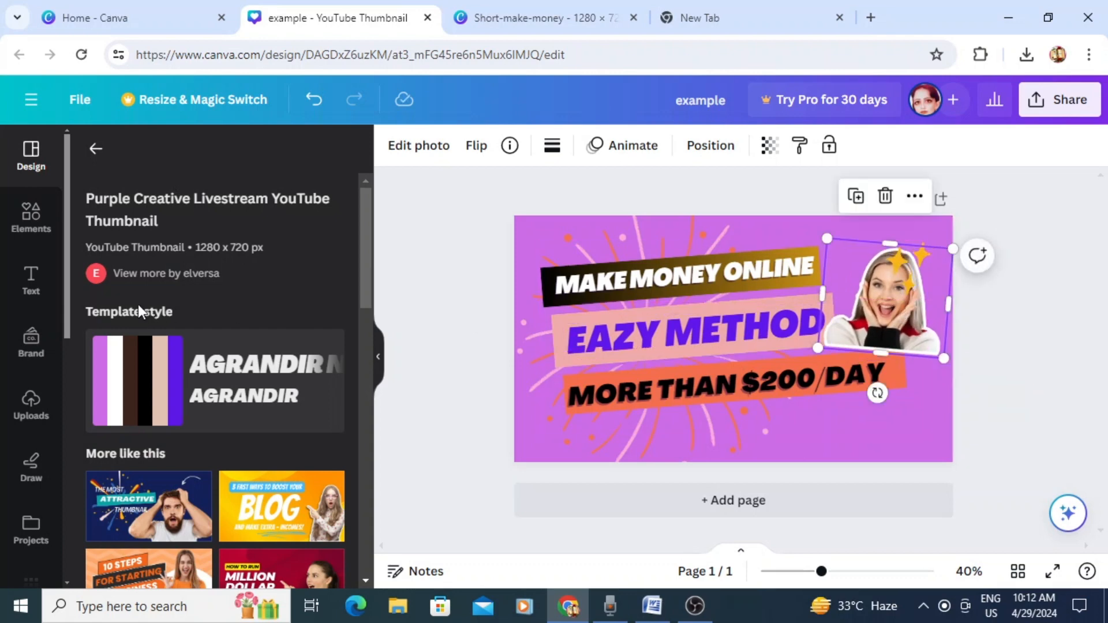
Look through the shapes, then search the elements for "girls" and browse all matching graphics
click(40, 223)
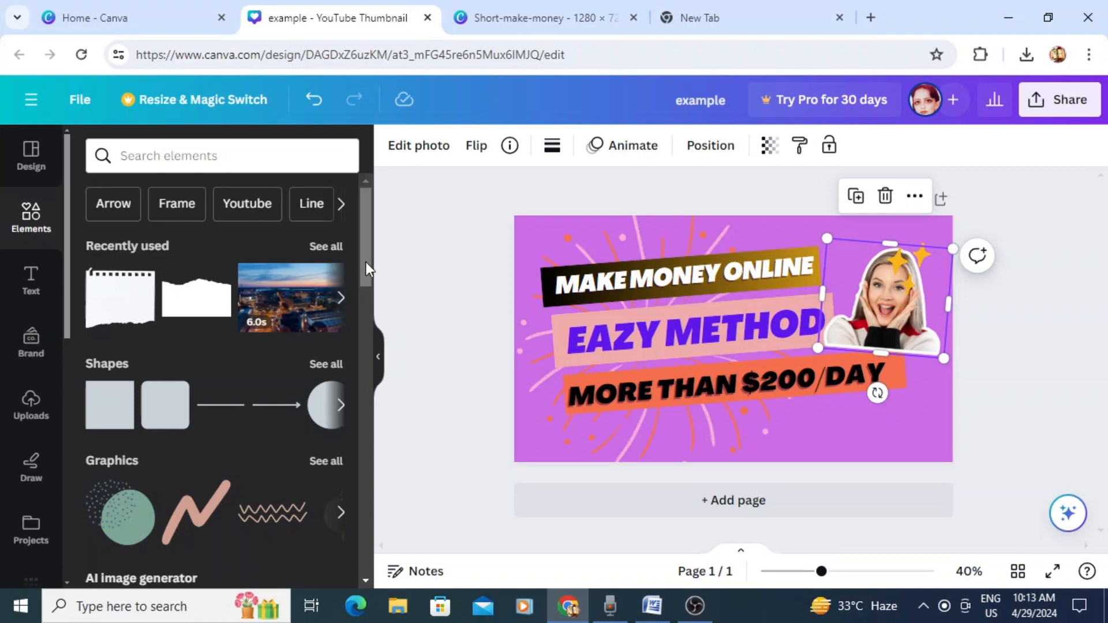
drag(366, 246, 374, 269)
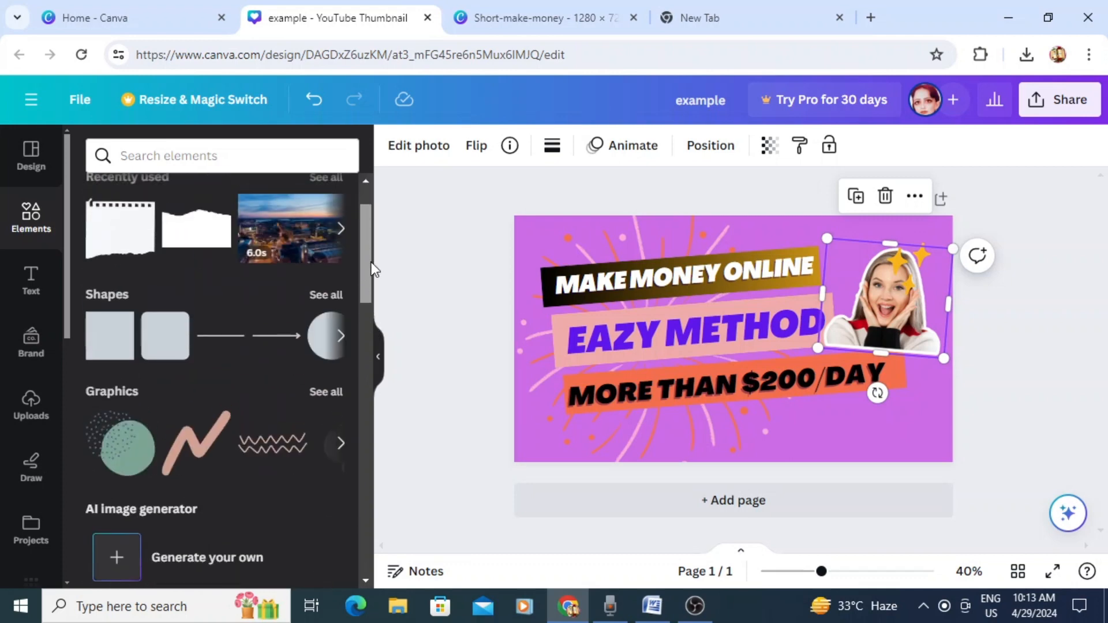
click(330, 295)
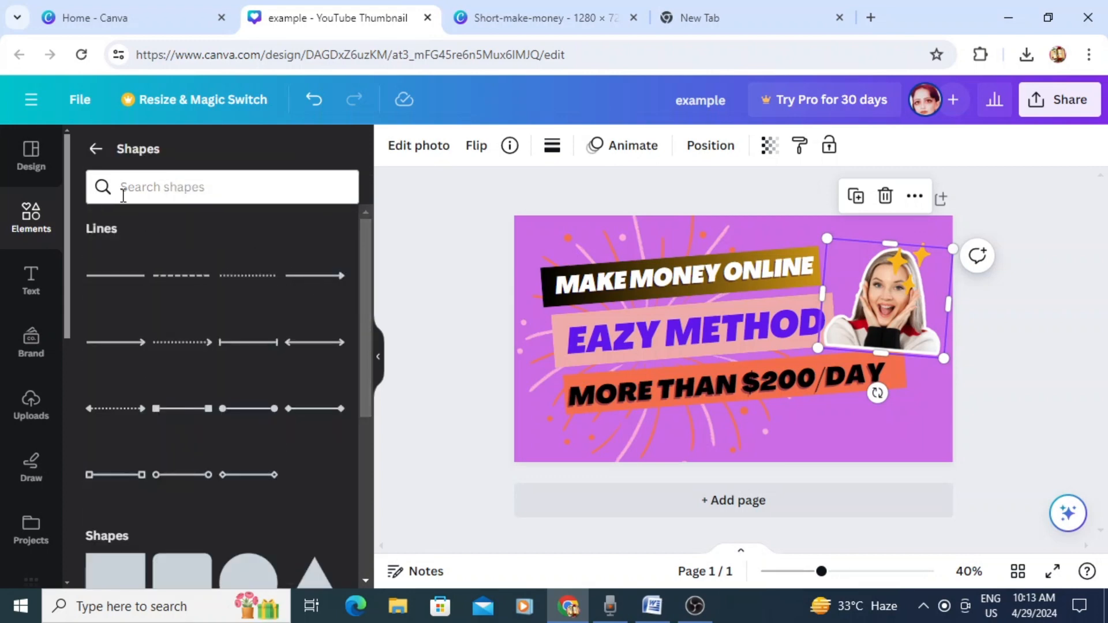
click(95, 148)
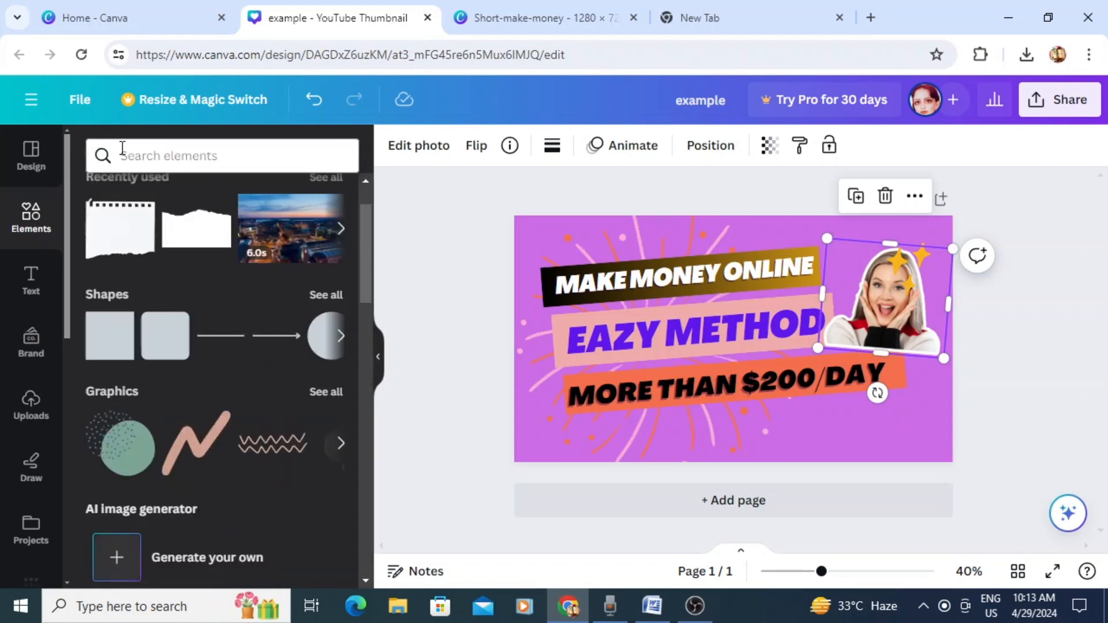
click(122, 157)
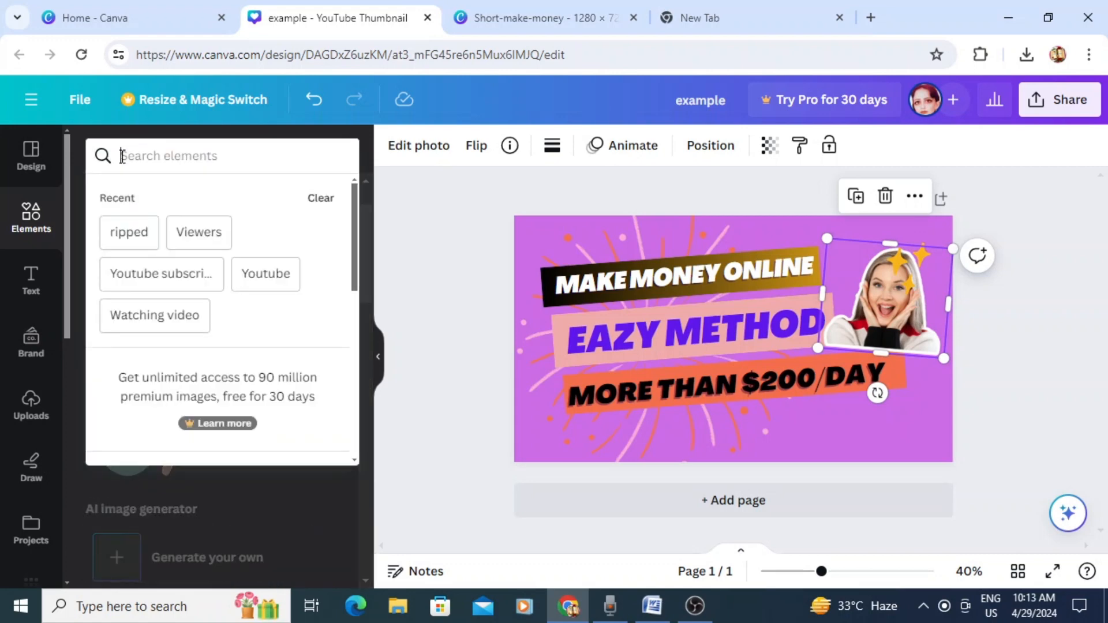
text(girls)
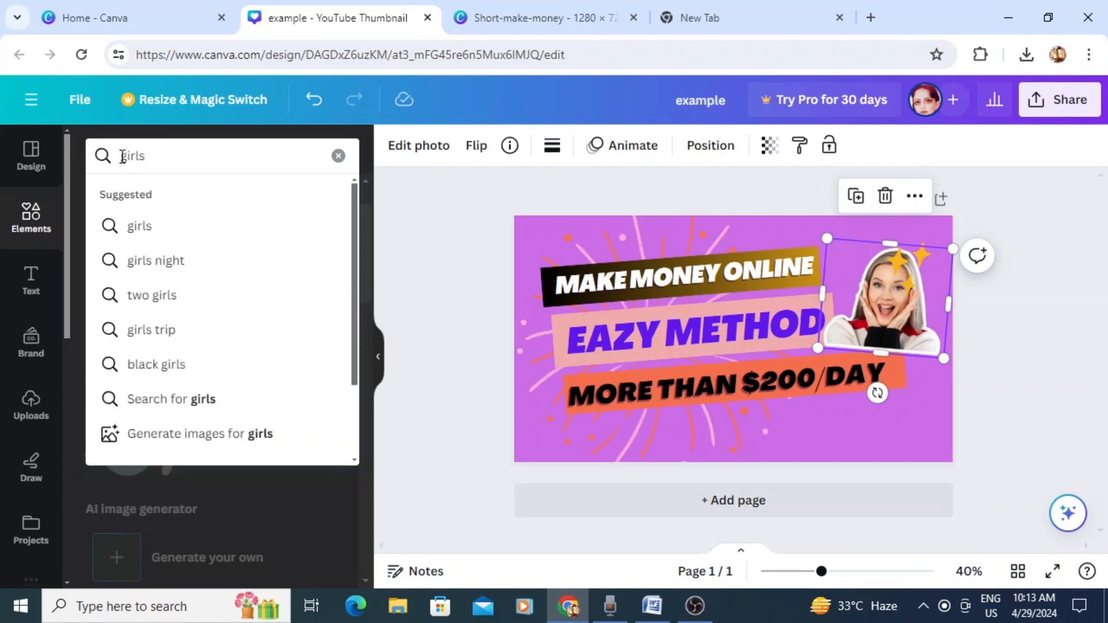
key(Return)
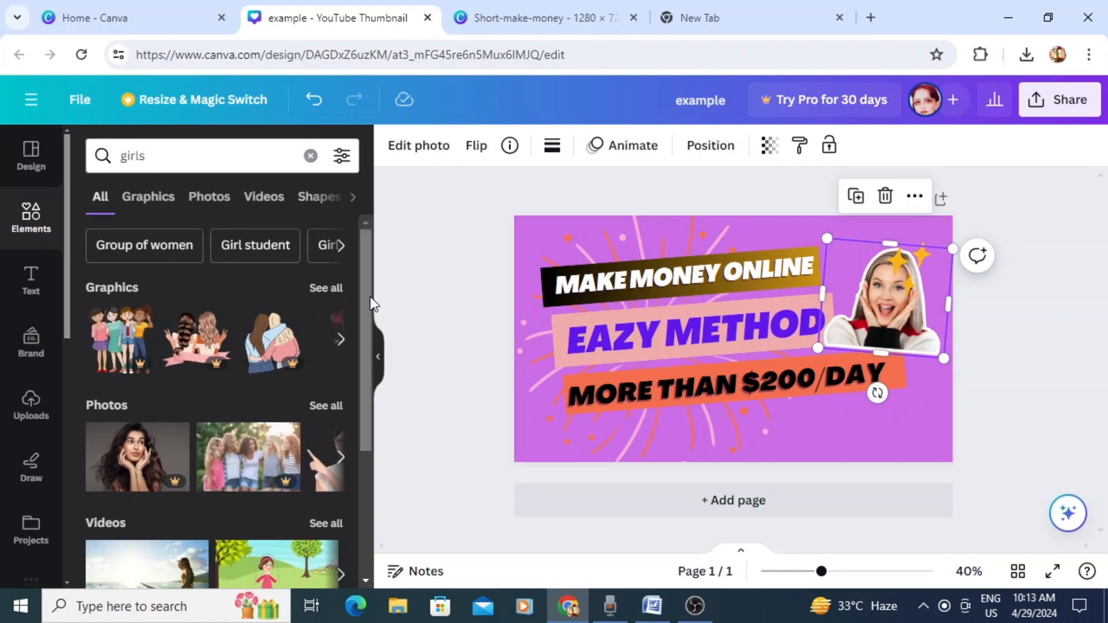
click(339, 288)
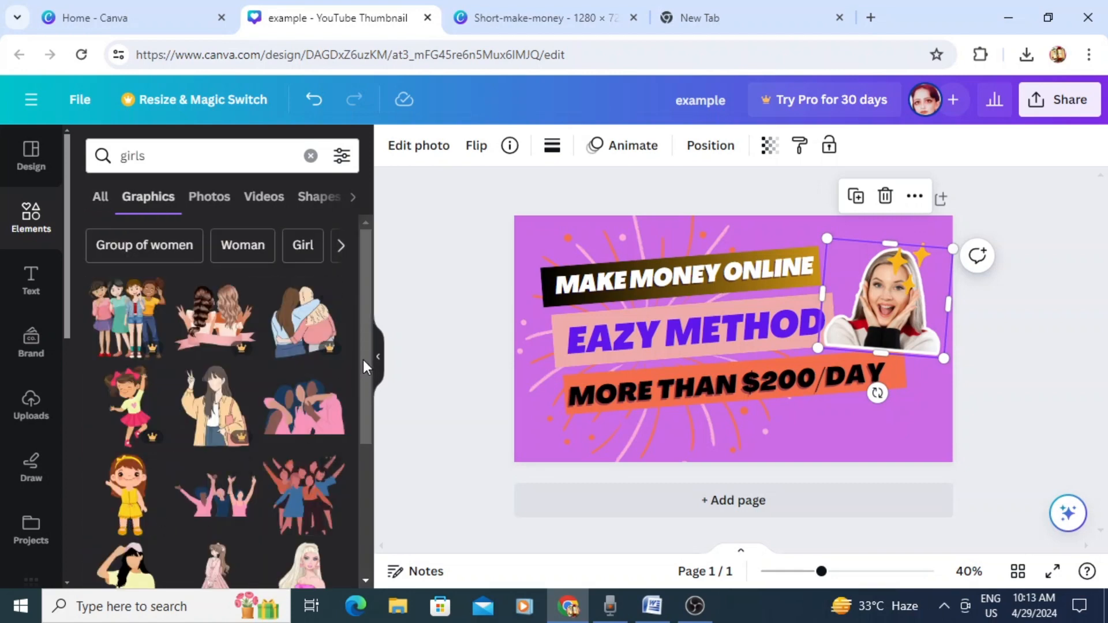
drag(362, 283, 356, 411)
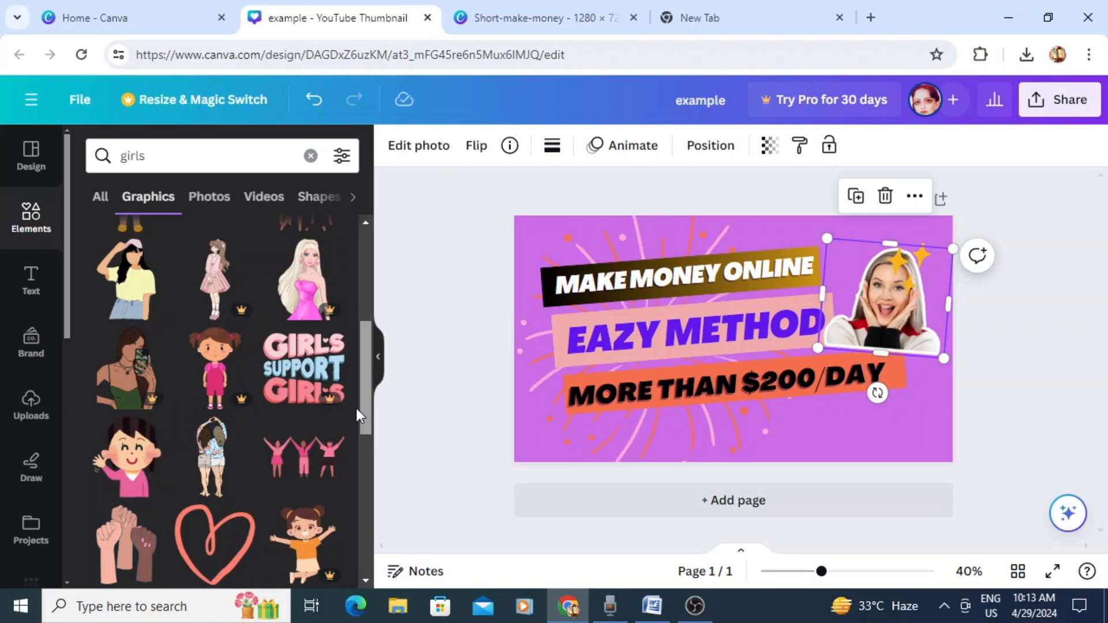
drag(356, 407, 358, 302)
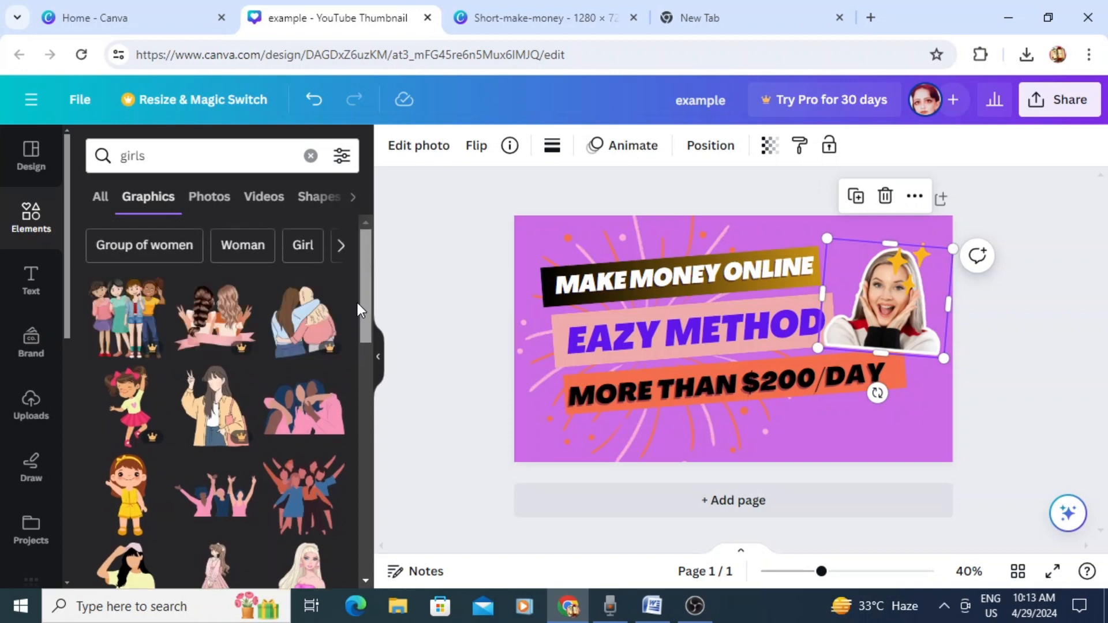
Switch the graphics search to "Woman" and browse the illustrations
click(243, 247)
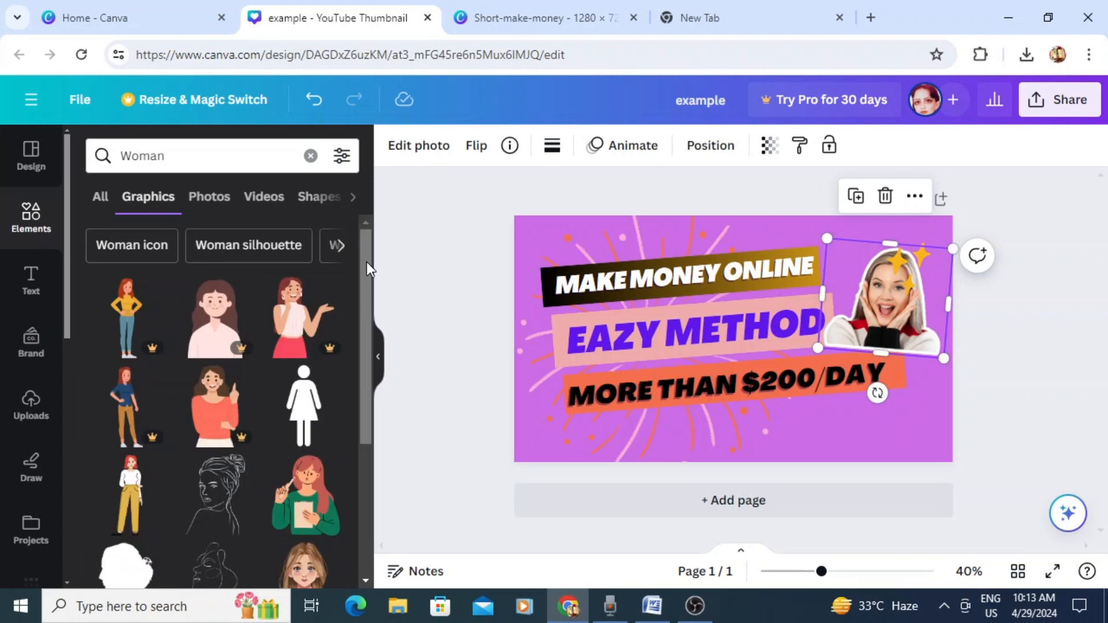
drag(366, 262, 362, 411)
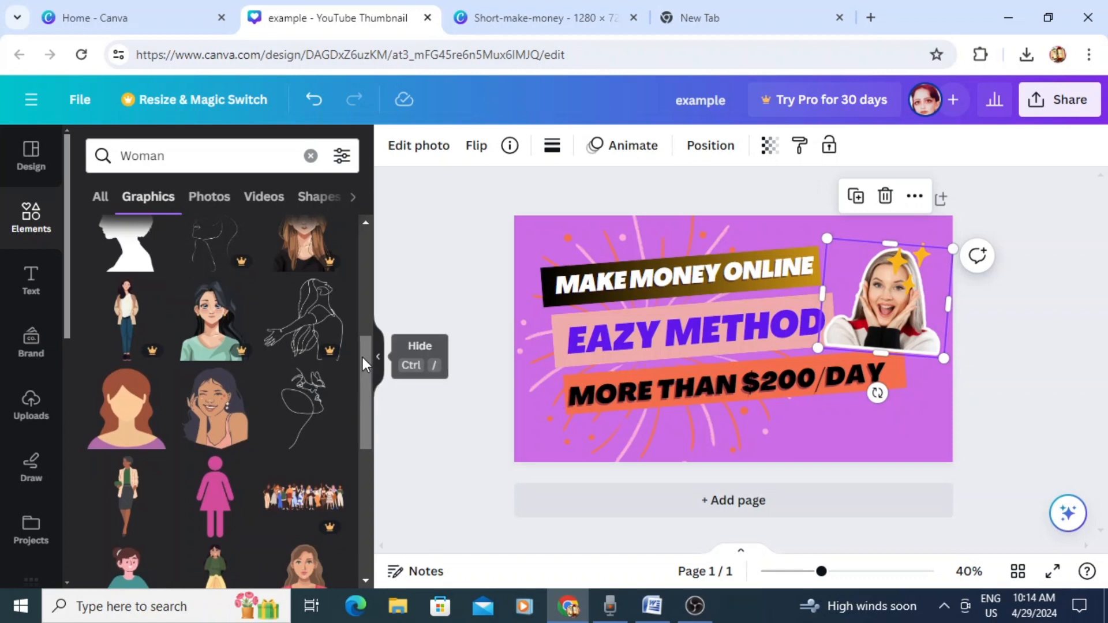
drag(362, 357, 375, 306)
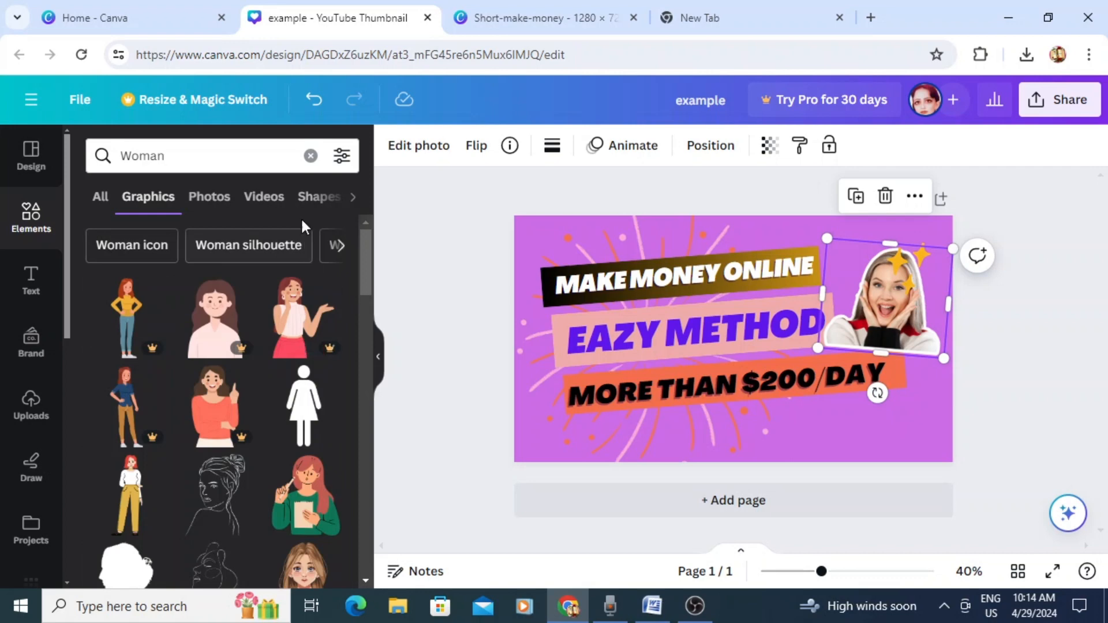
Add the photo of the long-haired woman on a beige background from the "Woman" photo results and shrink it to a small size
click(218, 198)
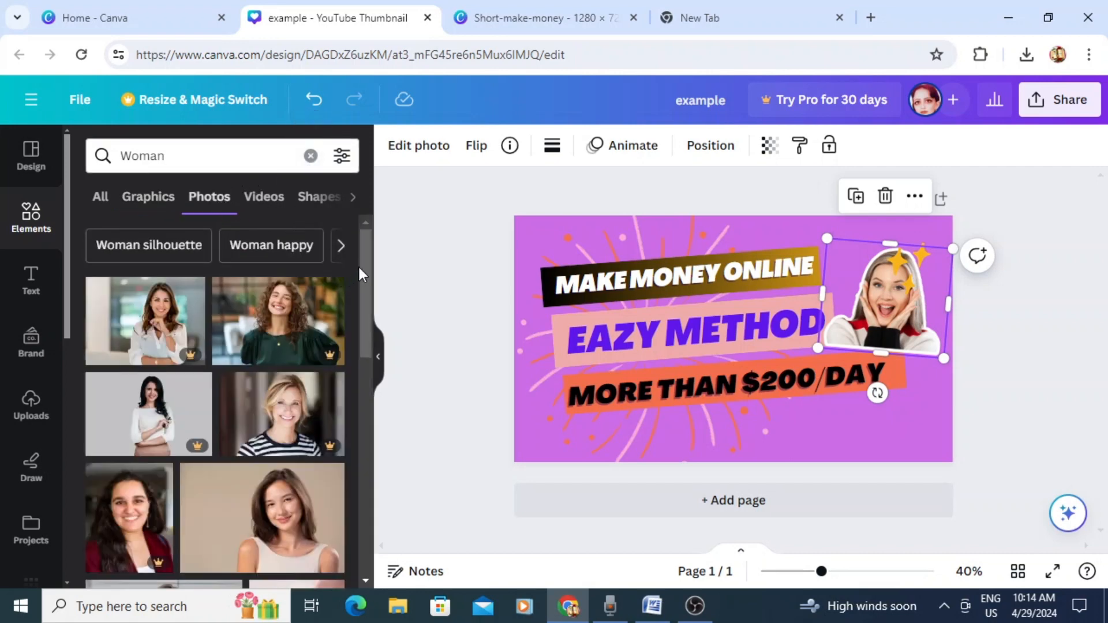
drag(366, 248, 368, 297)
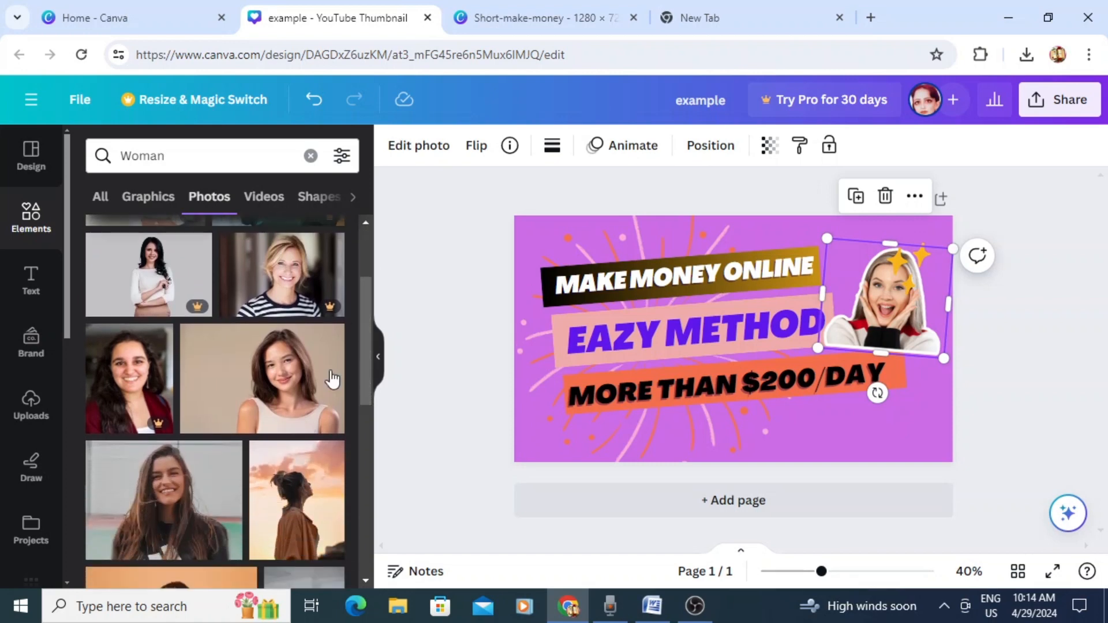
click(291, 402)
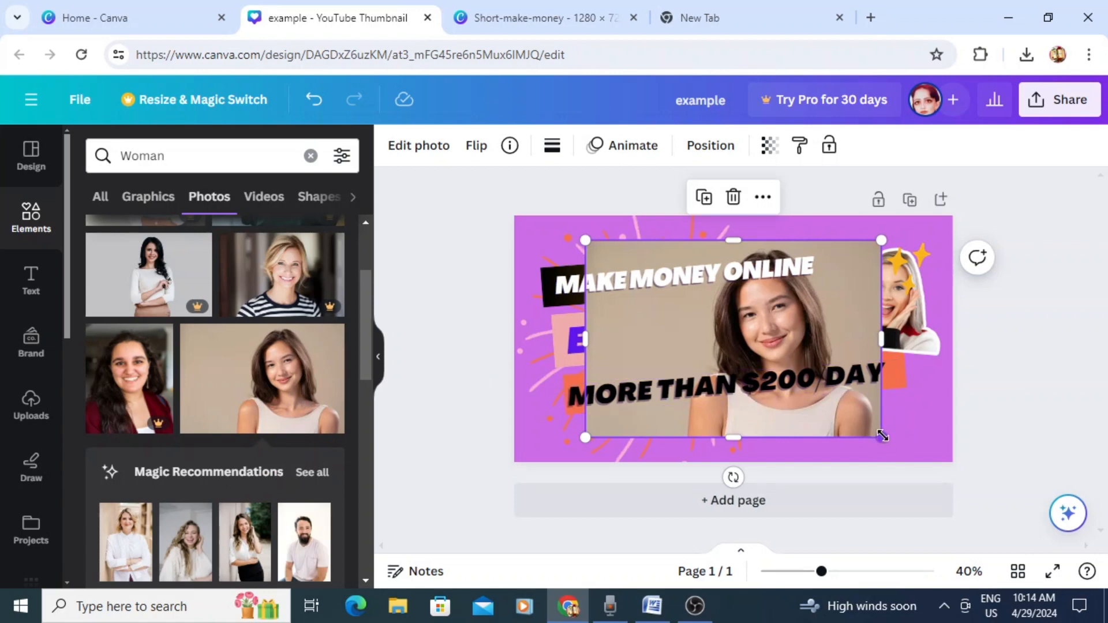
drag(881, 437, 715, 271)
Move the new photo over the smiling woman's picture and extend its lower edge to cover that picture
click(856, 293)
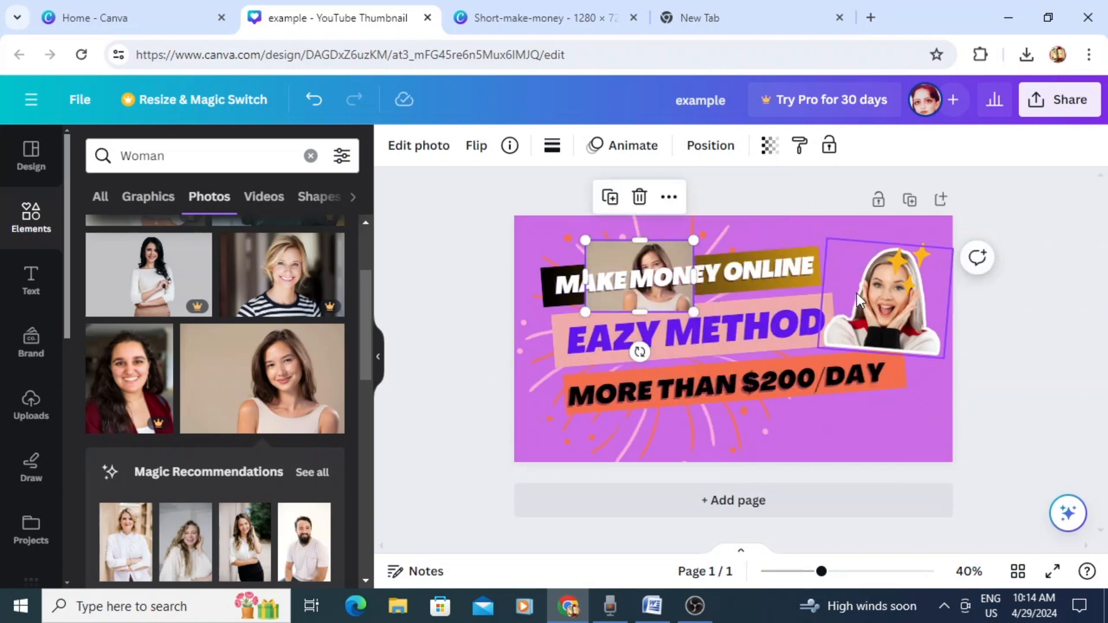
click(631, 256)
drag(632, 255, 877, 259)
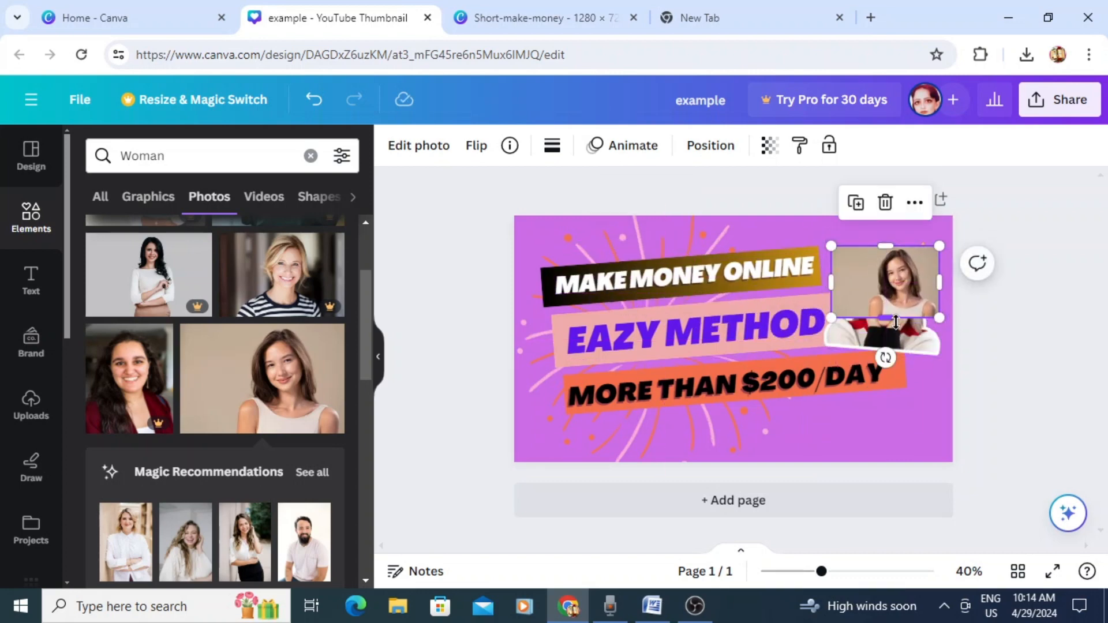
drag(888, 337, 891, 357)
drag(871, 300, 874, 306)
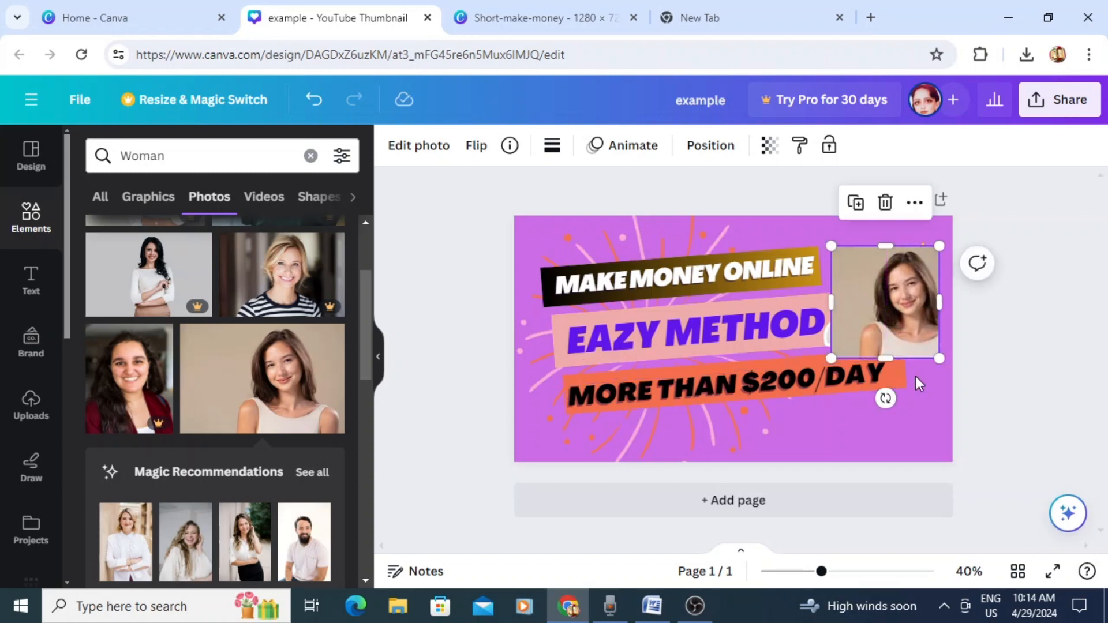
click(1000, 356)
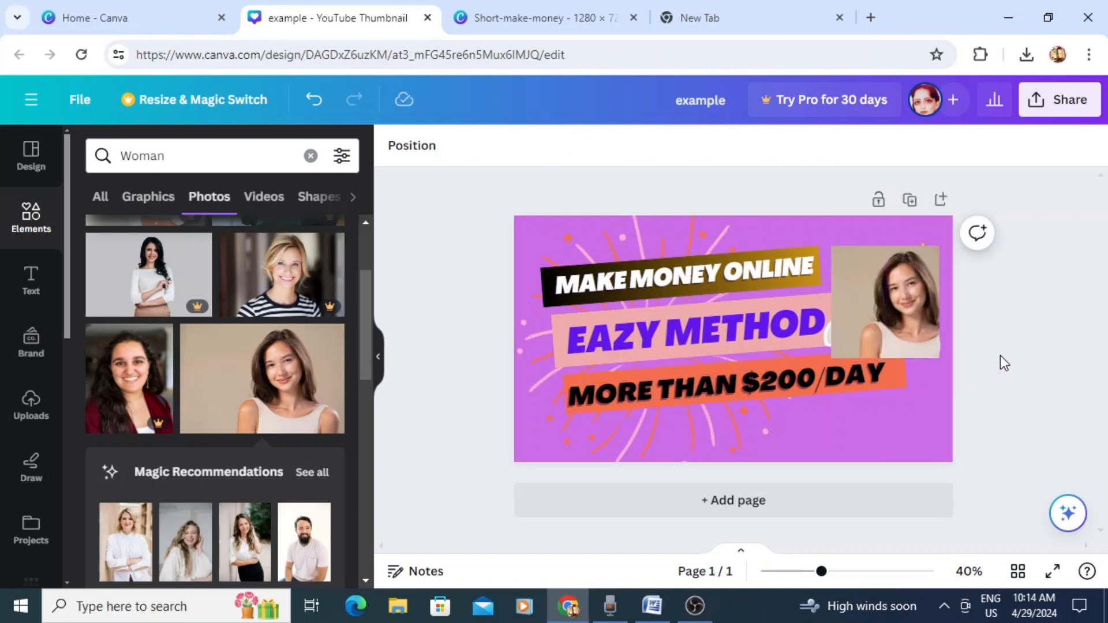
Set the new woman's photo transparency to 85
click(842, 268)
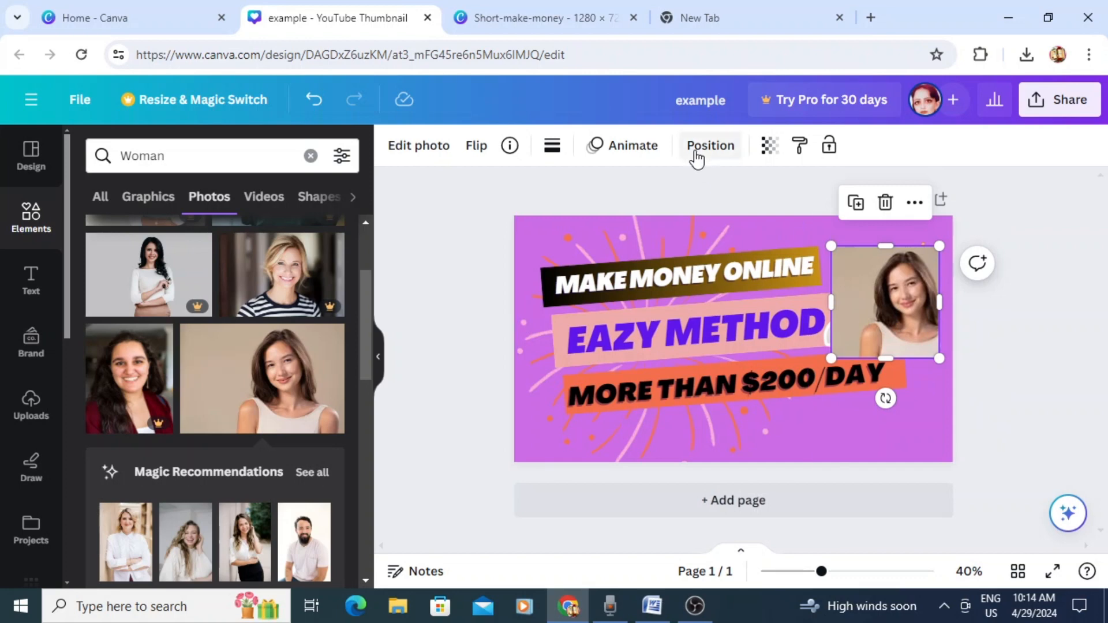
click(769, 146)
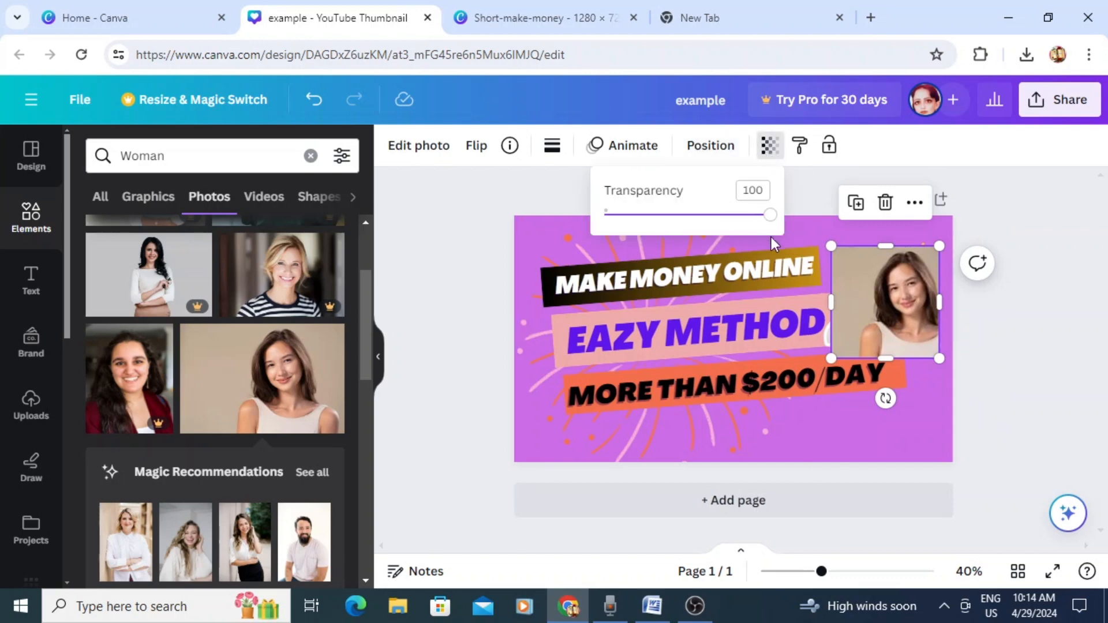
drag(775, 223, 747, 222)
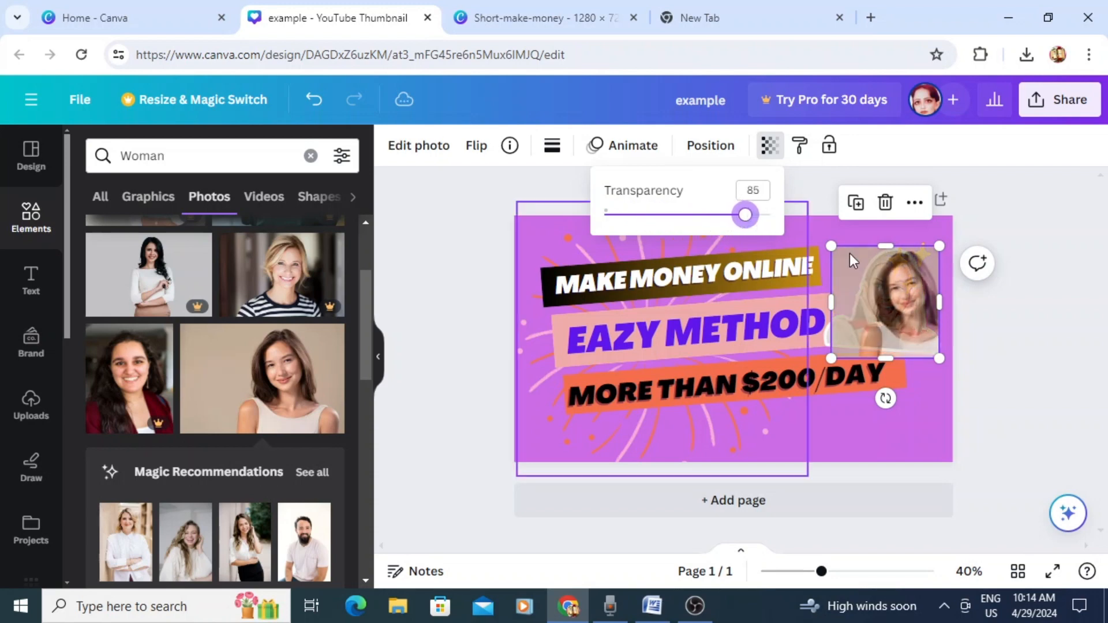
Delete the original smiling woman's cutout and put the new woman's photo in its place beside the headlines
drag(911, 297, 839, 402)
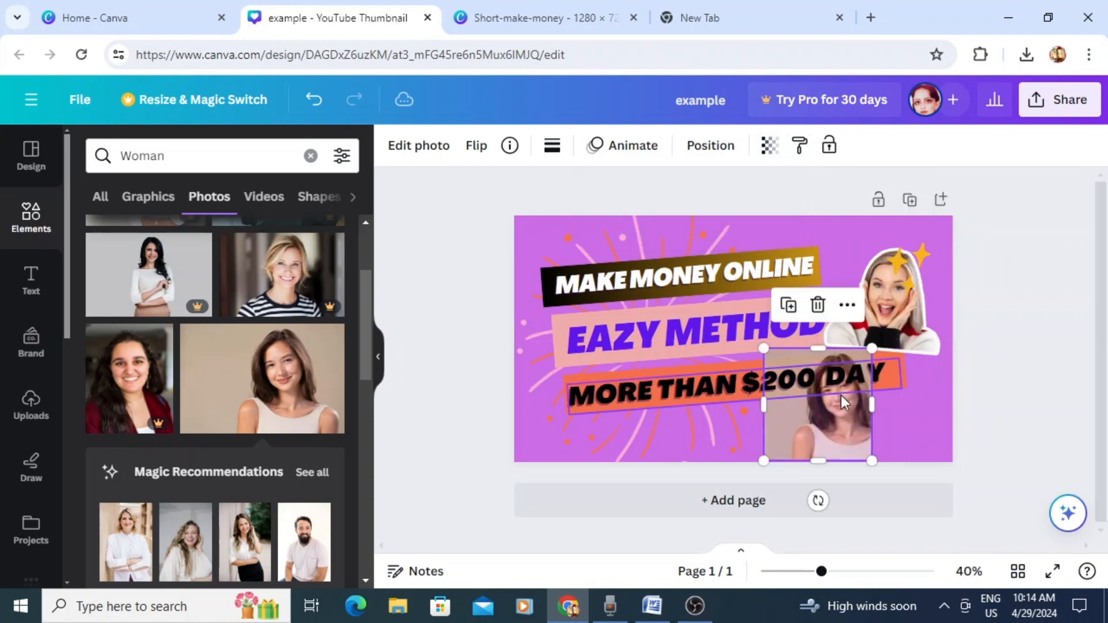
click(906, 303)
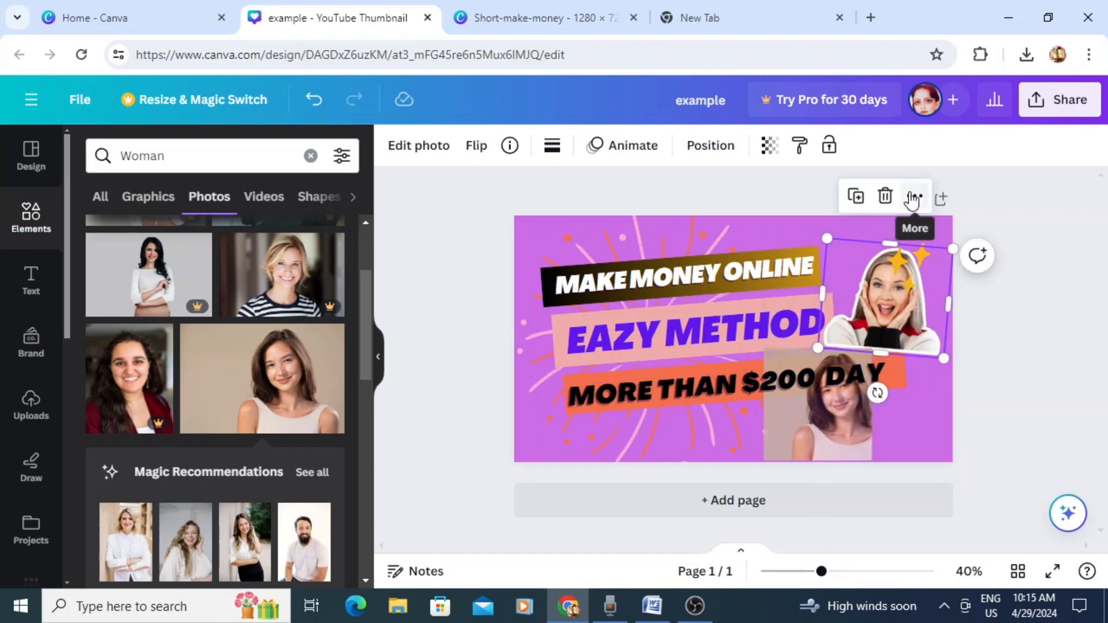
click(885, 196)
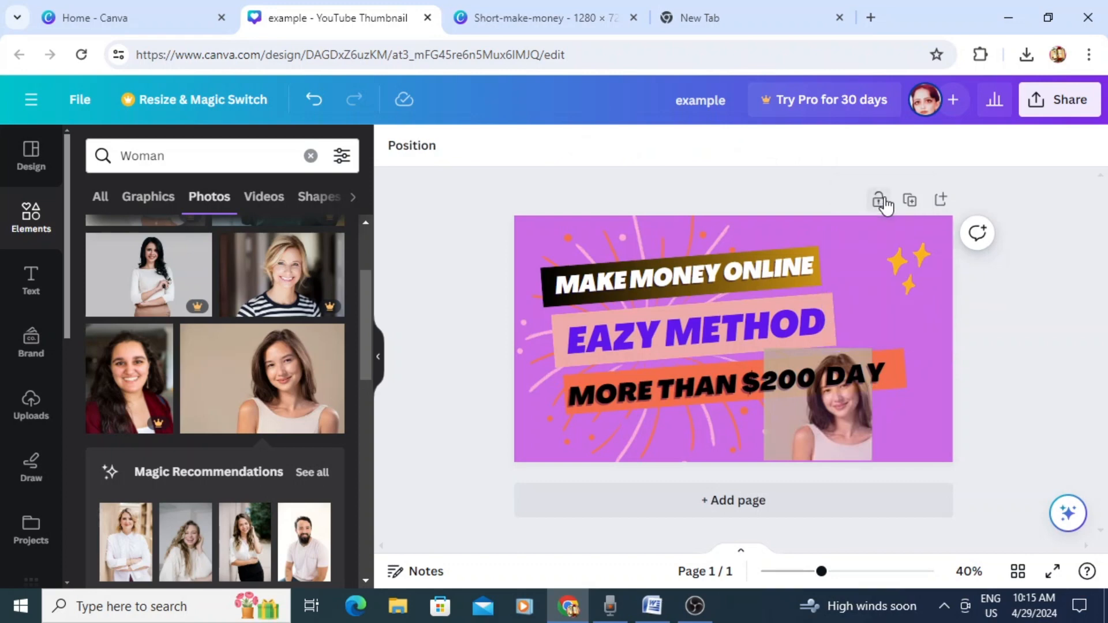
click(839, 420)
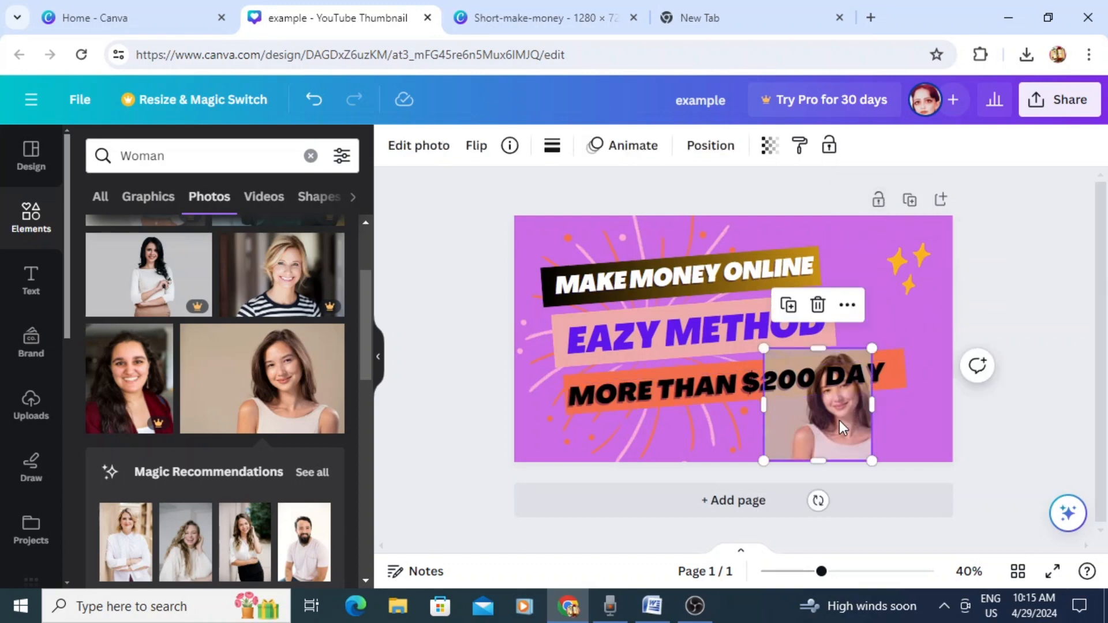
drag(839, 420, 915, 303)
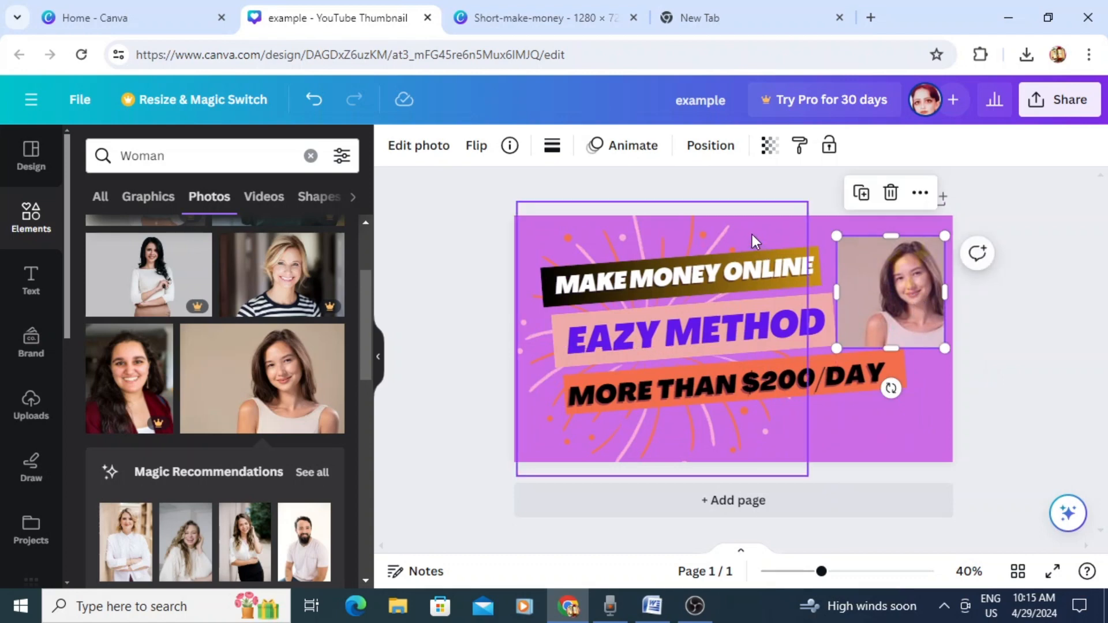
Change the thumbnail's background to the beige photo color that matches the woman's picture
click(825, 227)
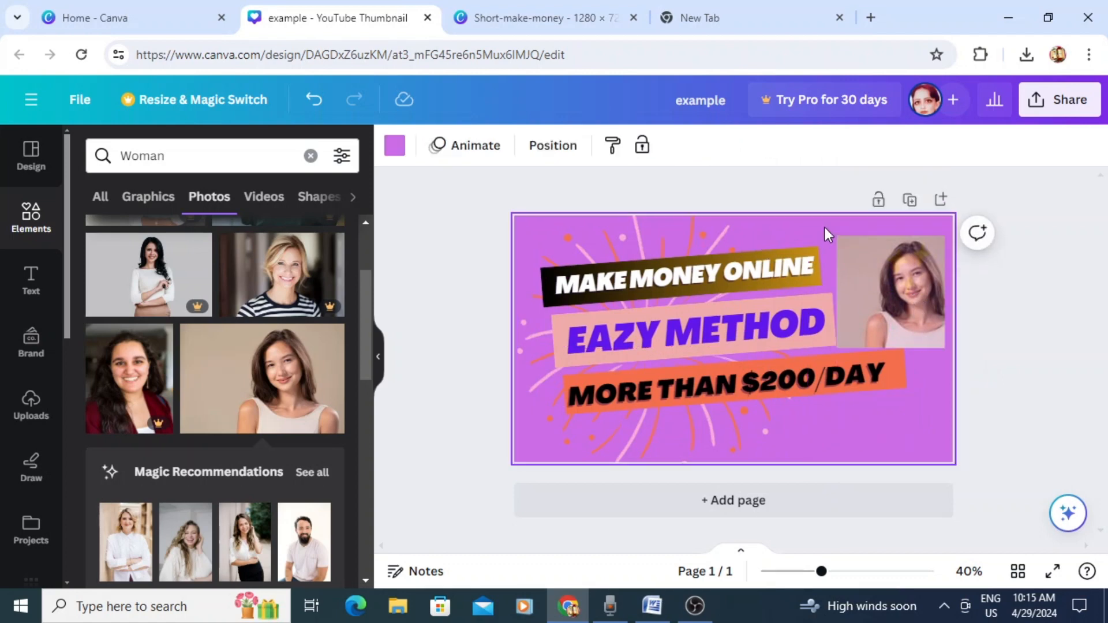
click(395, 150)
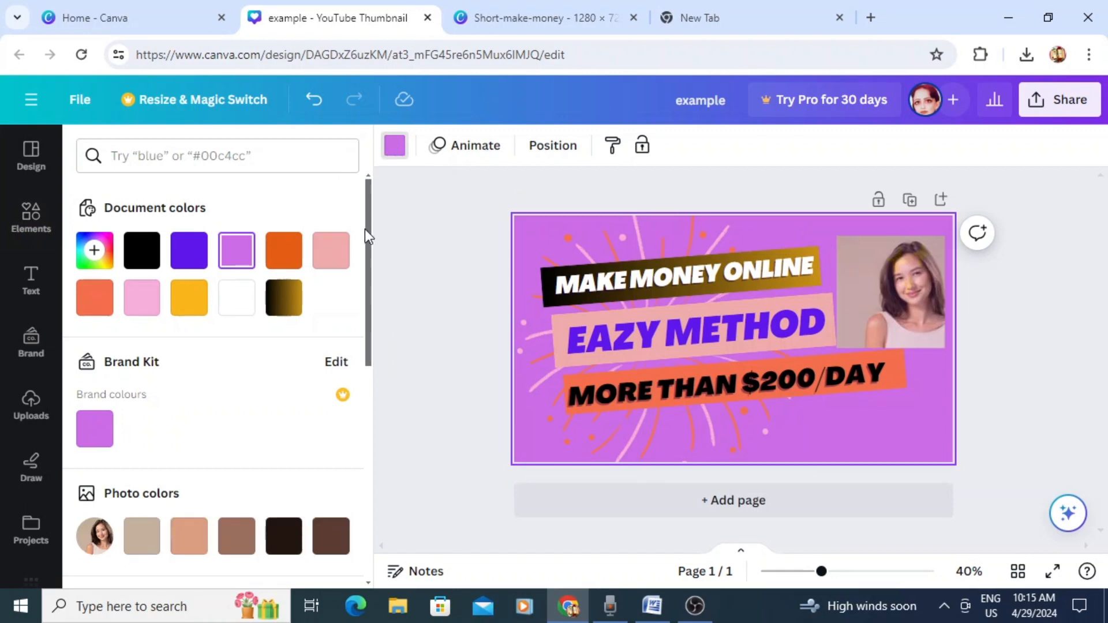
scroll(371, 260, down, 1)
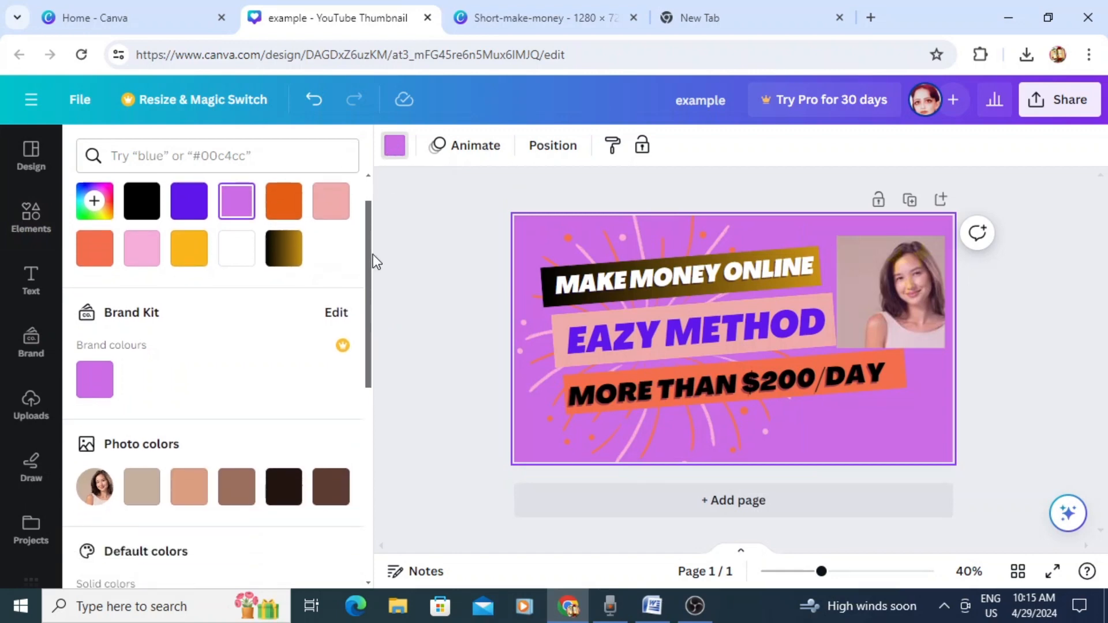
click(142, 482)
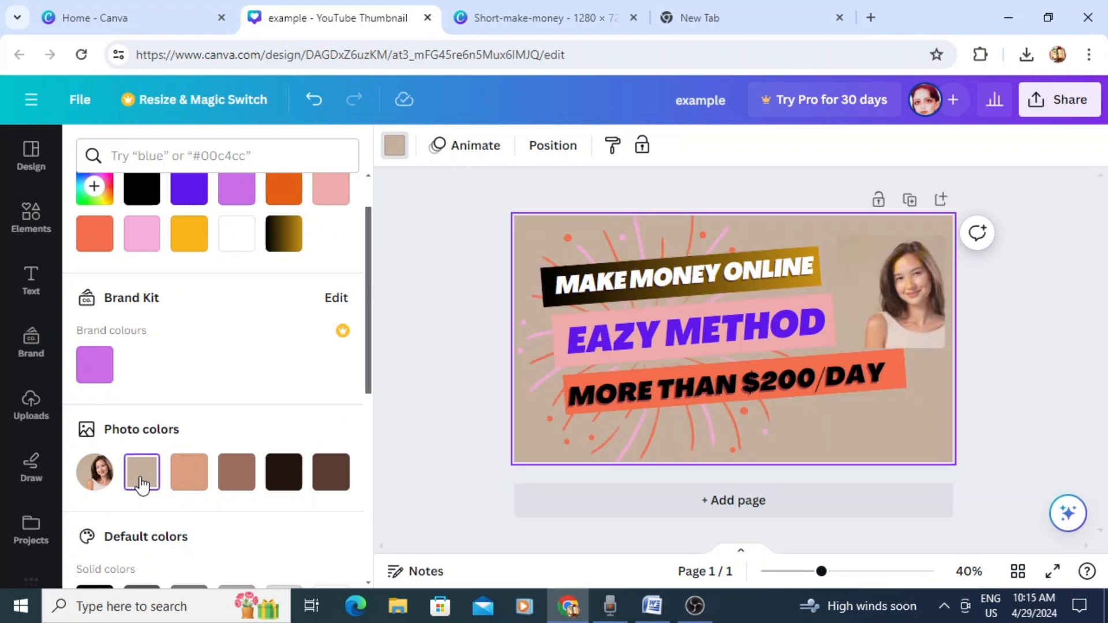
key(Escape)
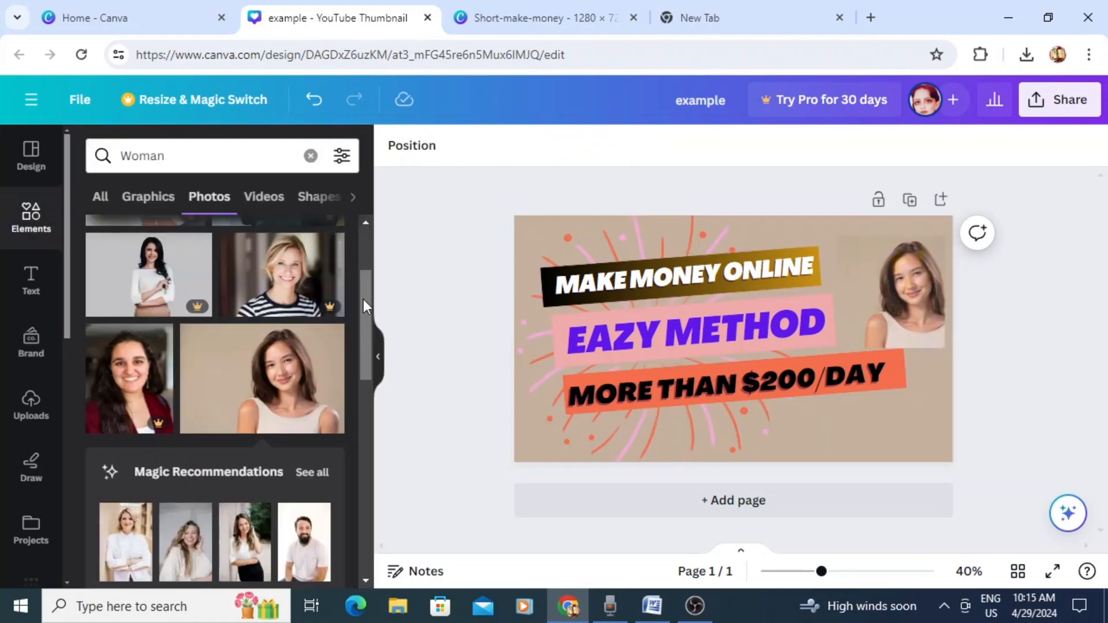
Recolor the fireworks graphic, changing its pink strokes to purple #5e17eb and its orange strokes to bright red
click(584, 243)
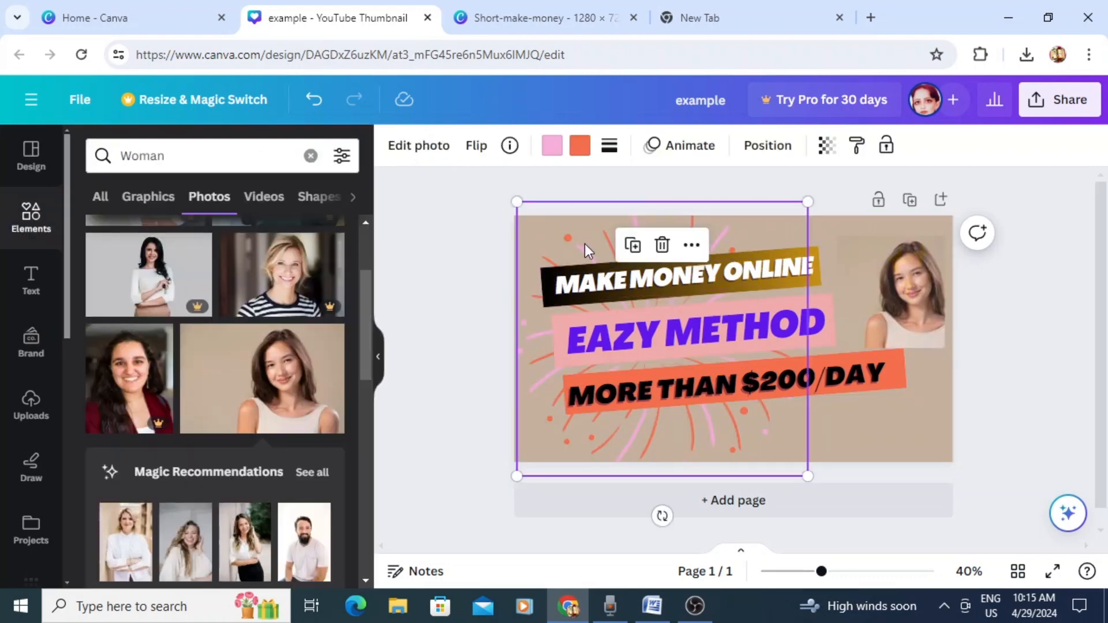
click(553, 147)
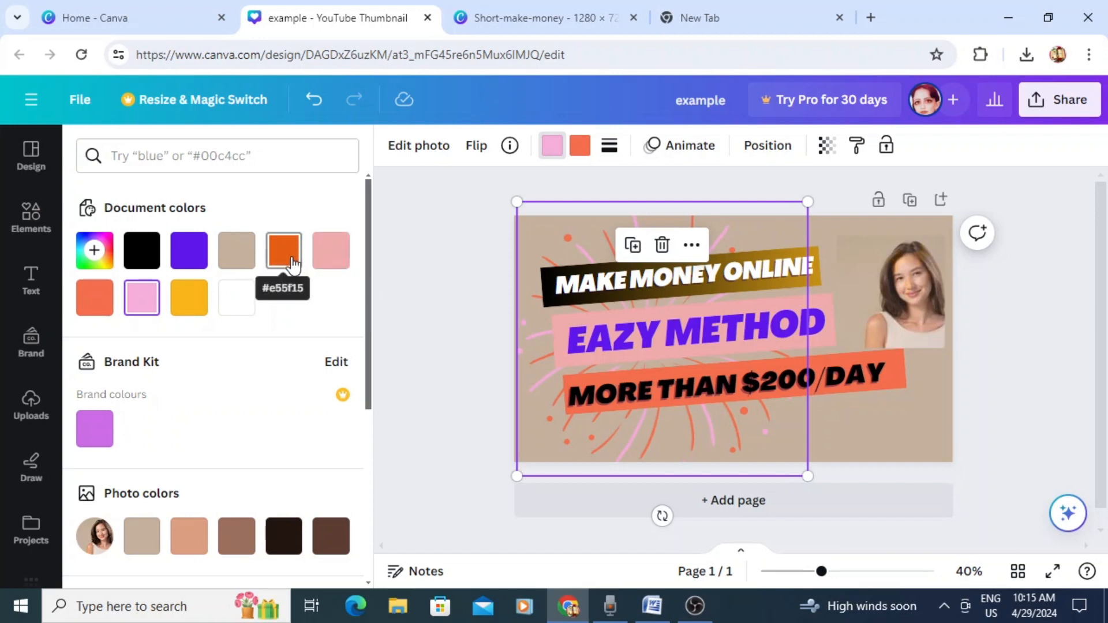
click(202, 258)
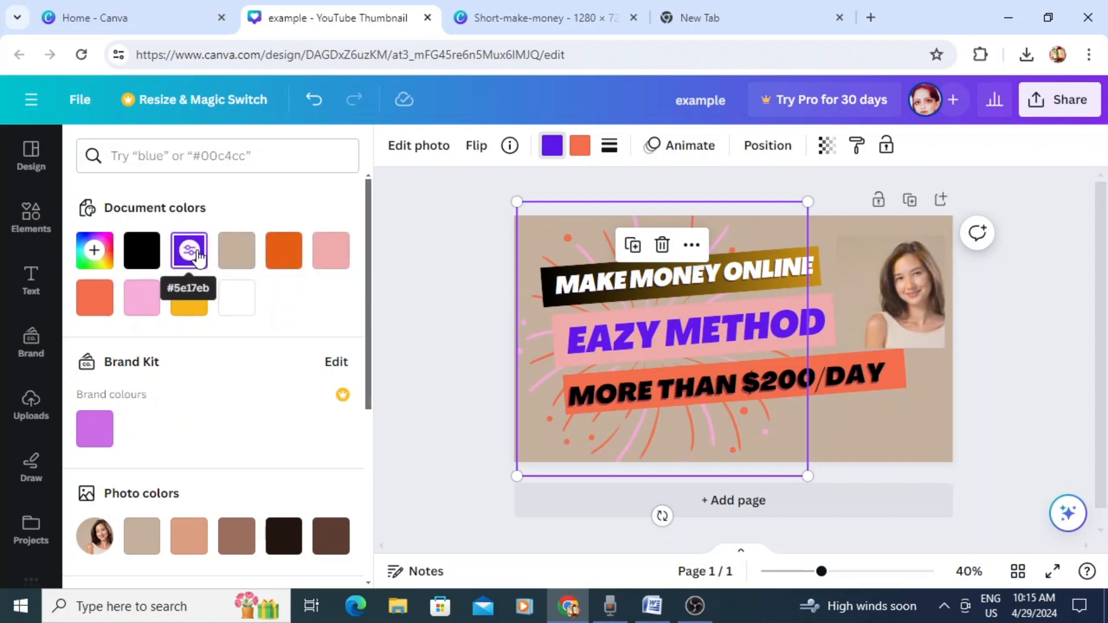
click(578, 149)
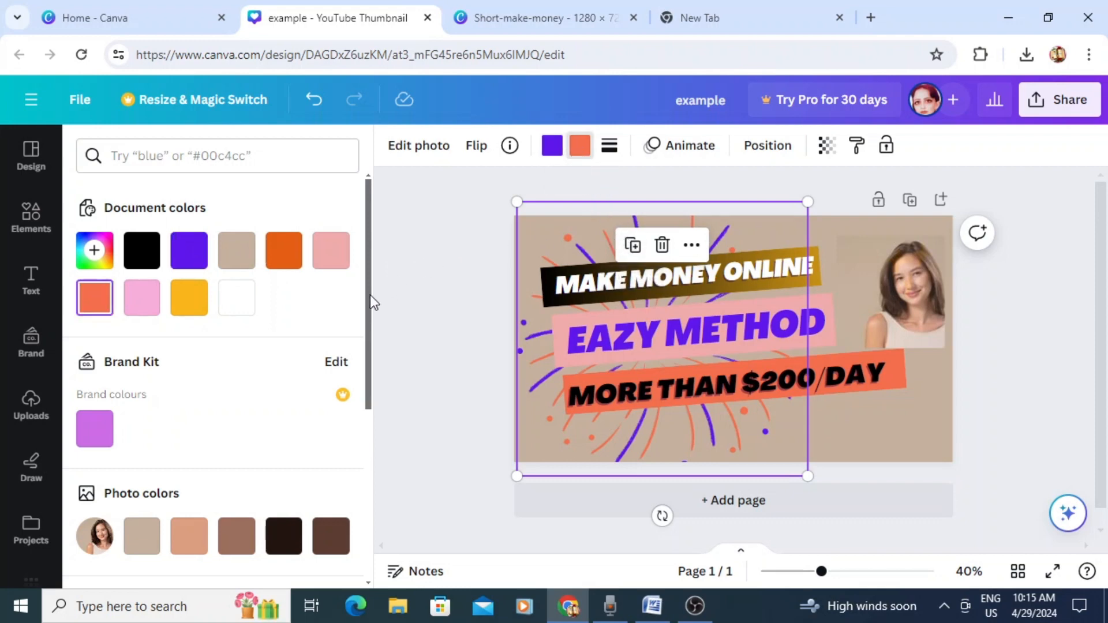
drag(369, 277, 370, 464)
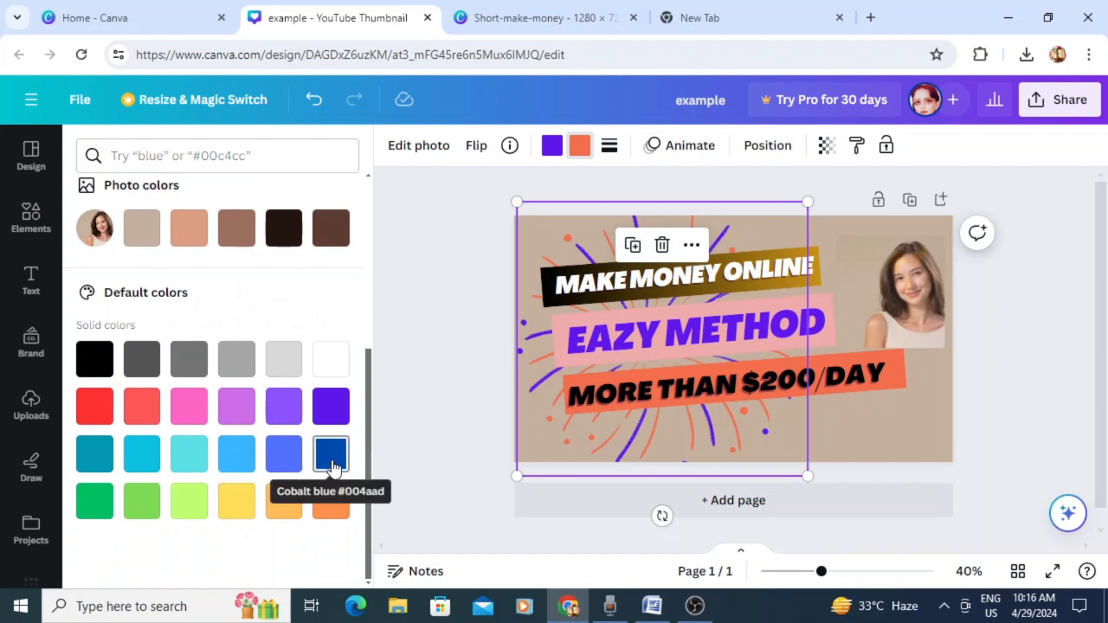
click(104, 411)
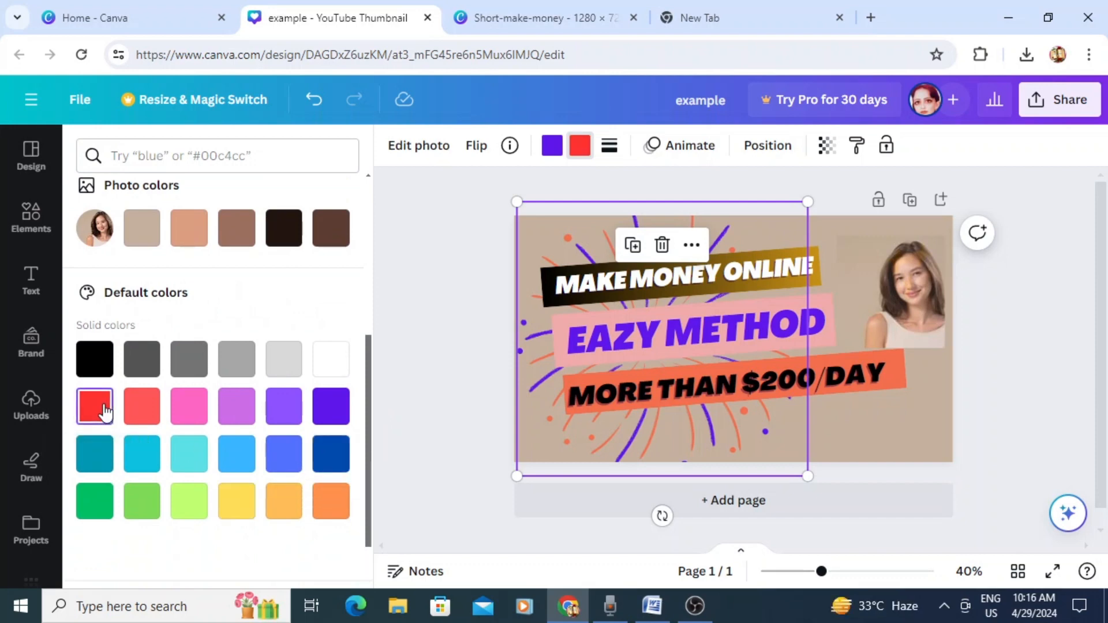
click(425, 368)
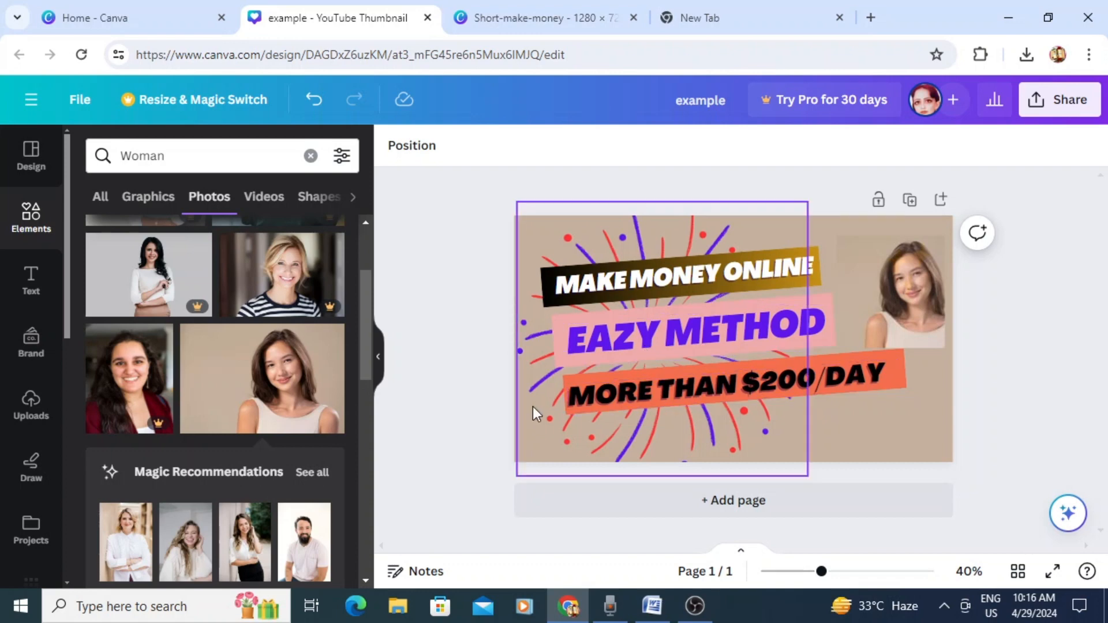
Delete the woman's photo from the thumbnail
click(941, 284)
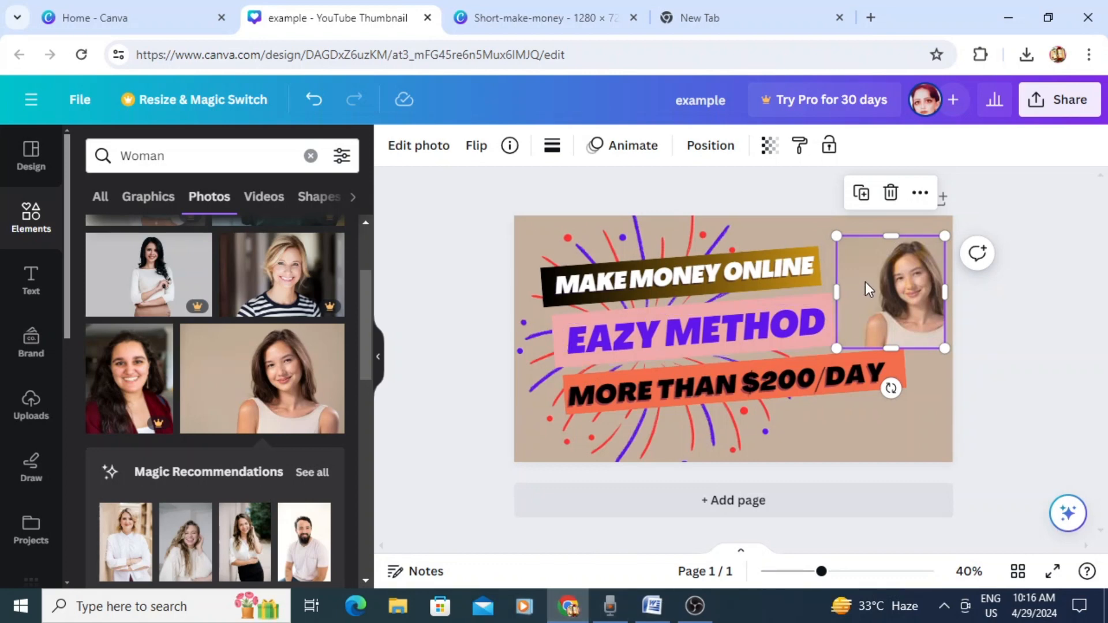
click(891, 194)
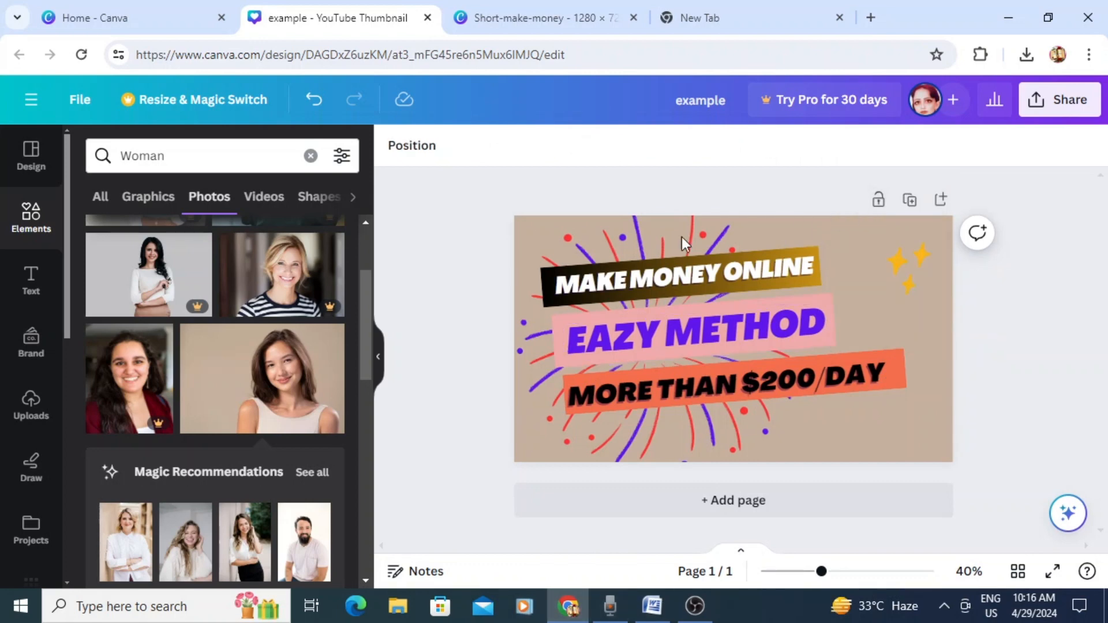
Search the photos for "man", narrow the search to "Young man", and browse for a suitable picture
click(169, 158)
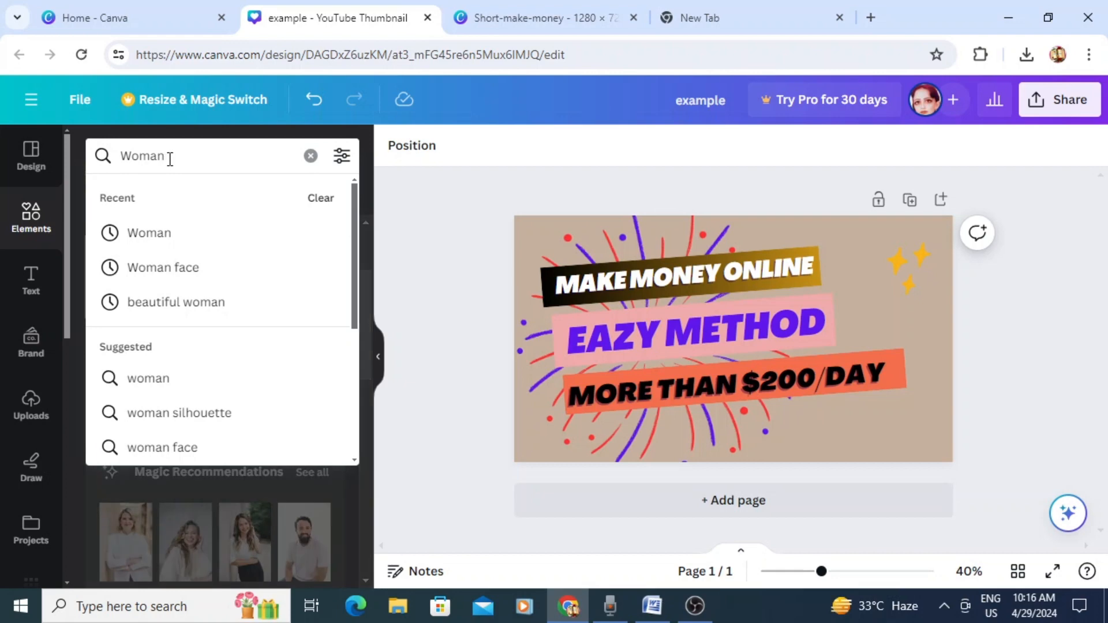
key(BackSpace)
key(BackSpace)
key(BackSpace)
key(BackSpace)
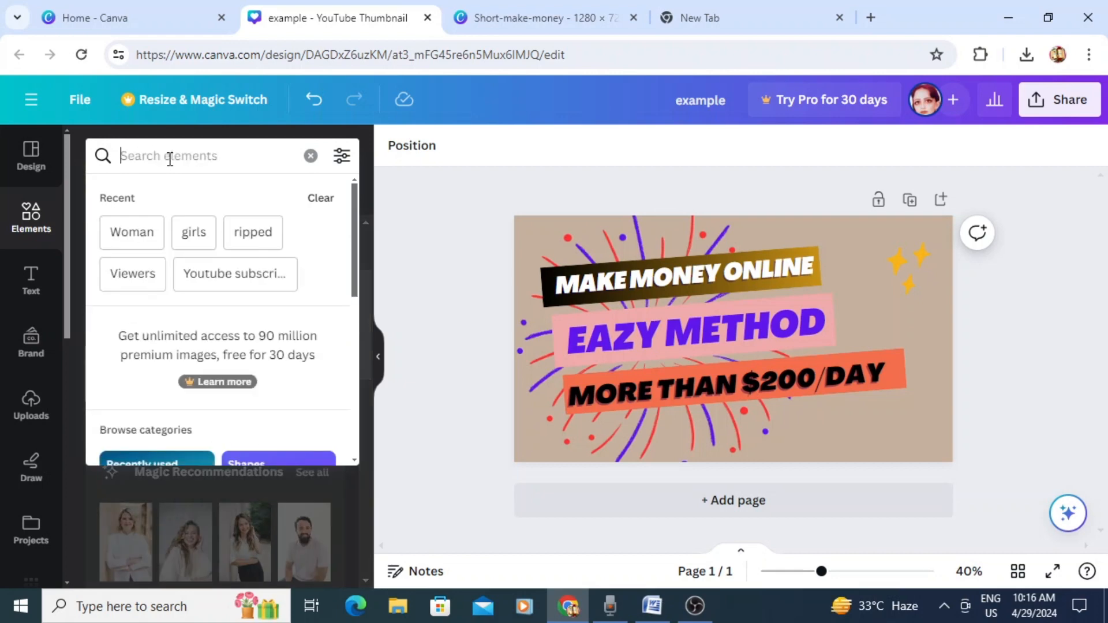
text(man)
key(Return)
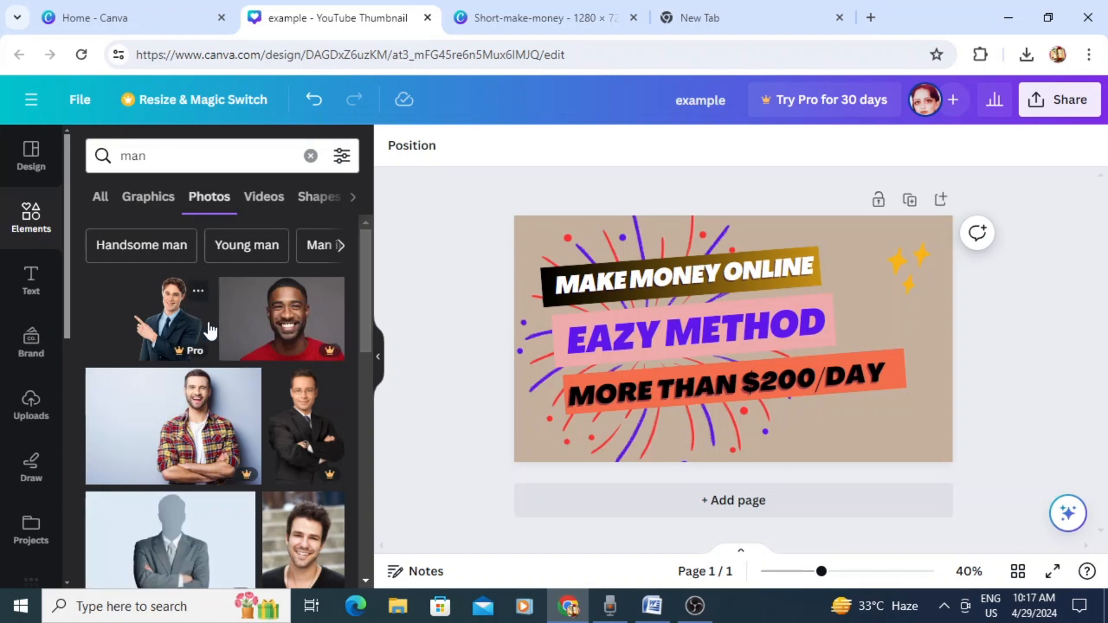
click(254, 247)
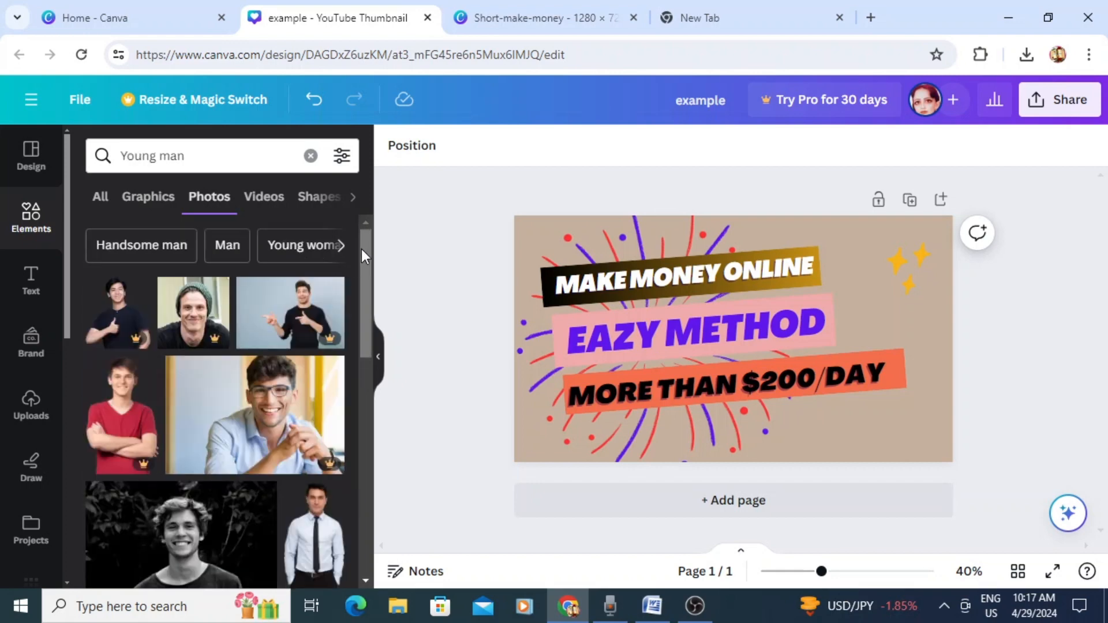
drag(362, 248, 361, 469)
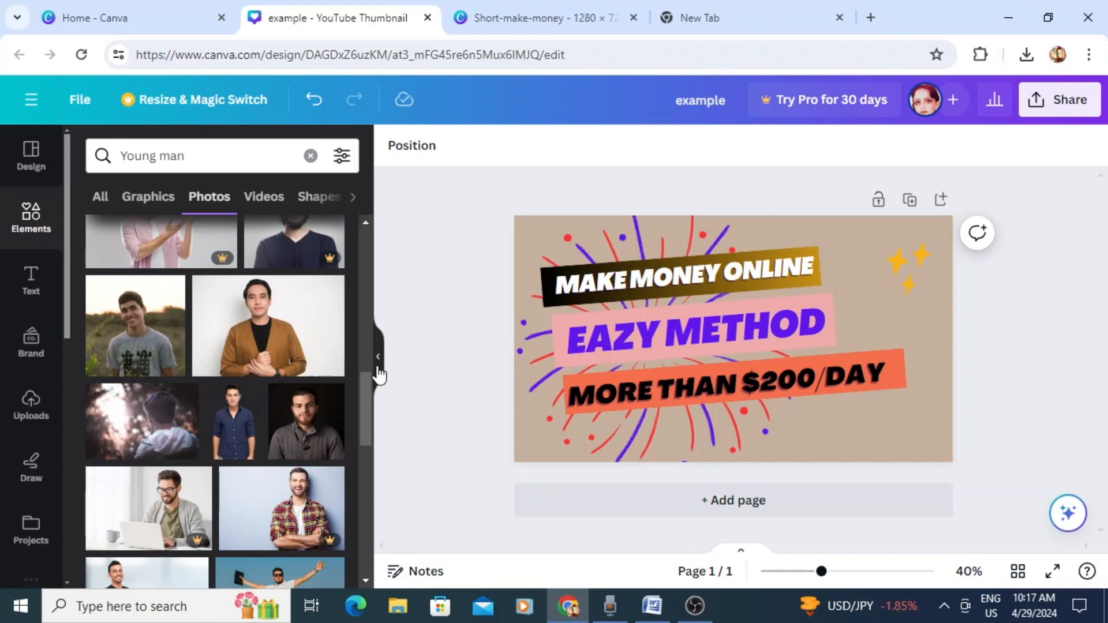
drag(363, 394, 363, 459)
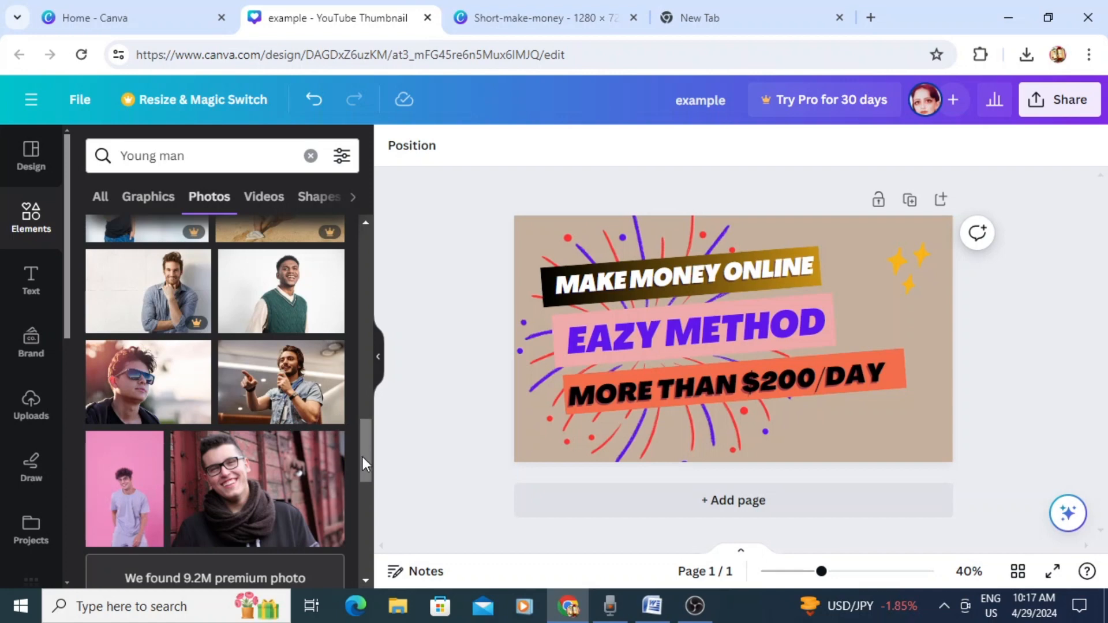
Insert the photo of the pointing man in the denim shirt and shrink it to fit beside the headlines
click(325, 389)
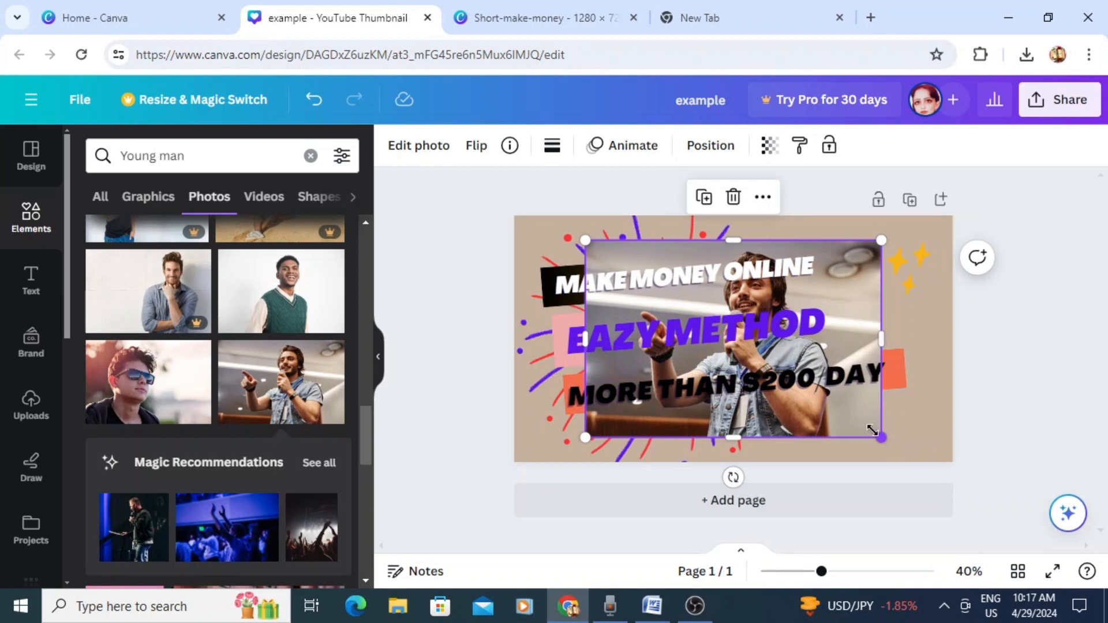
drag(871, 430, 700, 316)
drag(670, 253, 808, 254)
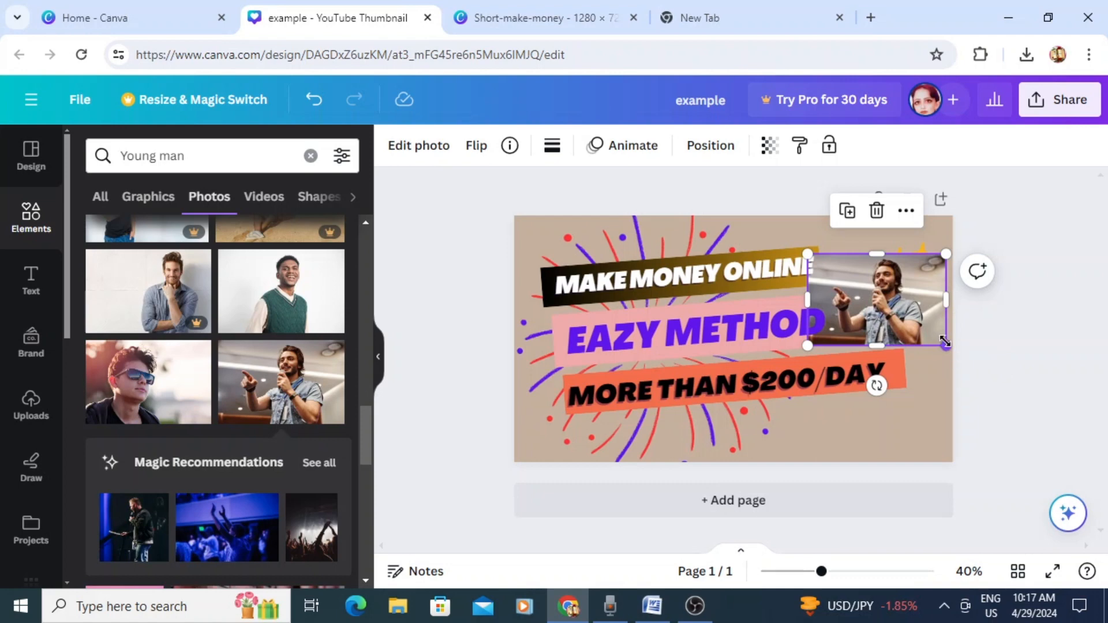
drag(944, 341, 951, 349)
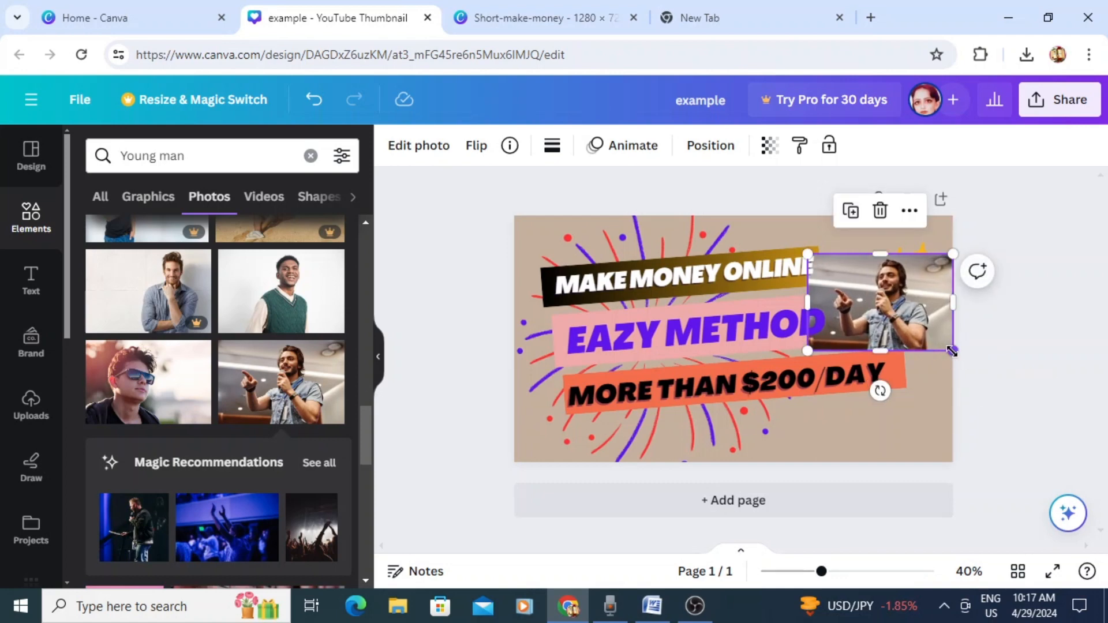
drag(951, 350, 904, 343)
Move the yellow sparkles below the orange banner and place the man's photo in the thumbnail's upper-right corner
click(910, 275)
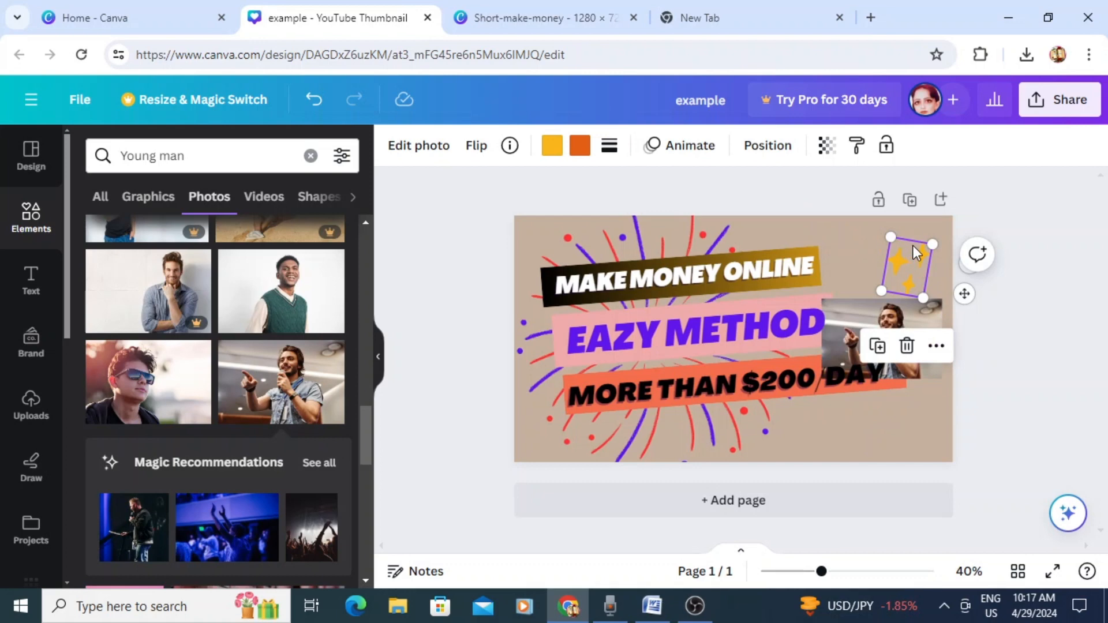
drag(913, 245, 853, 413)
click(908, 307)
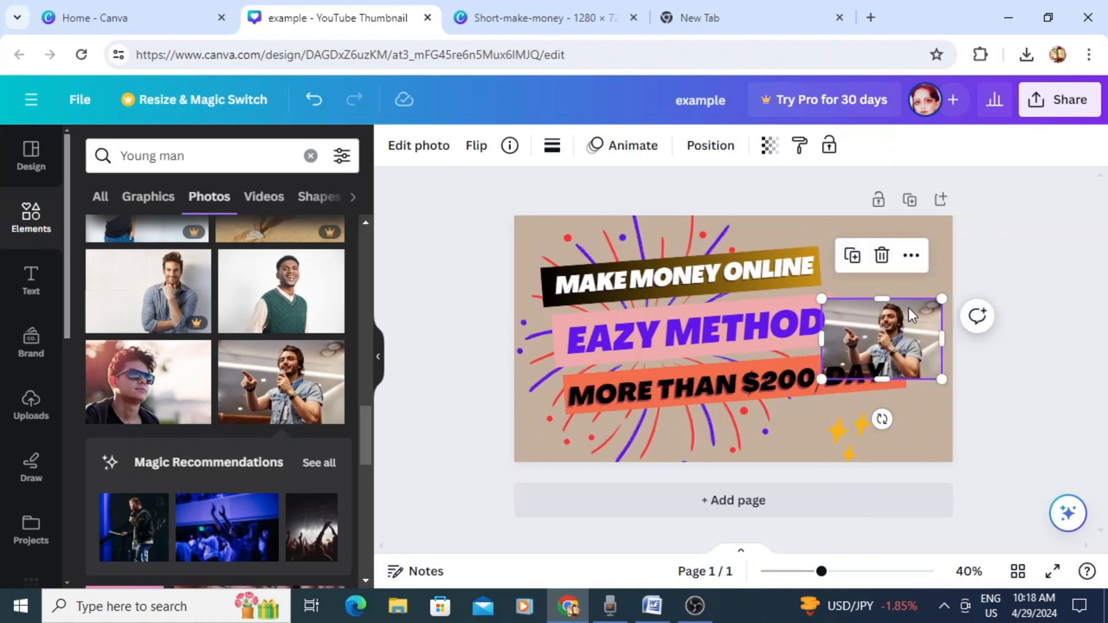
drag(908, 304, 905, 252)
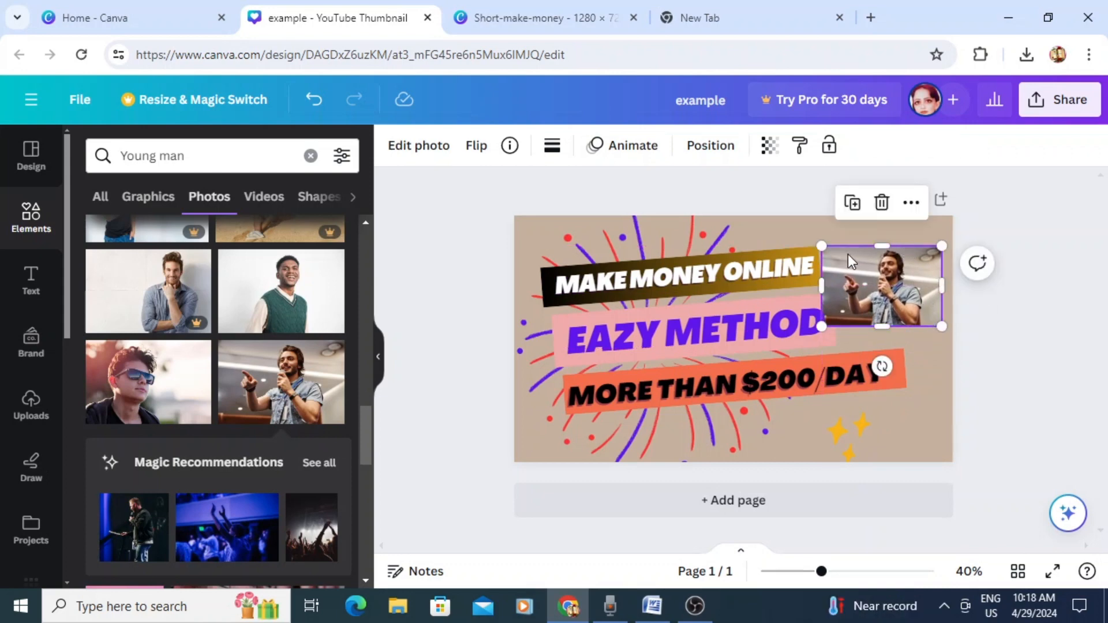
Try the man's photo colors on the thumbnail background and set it to the dark gray one
click(935, 399)
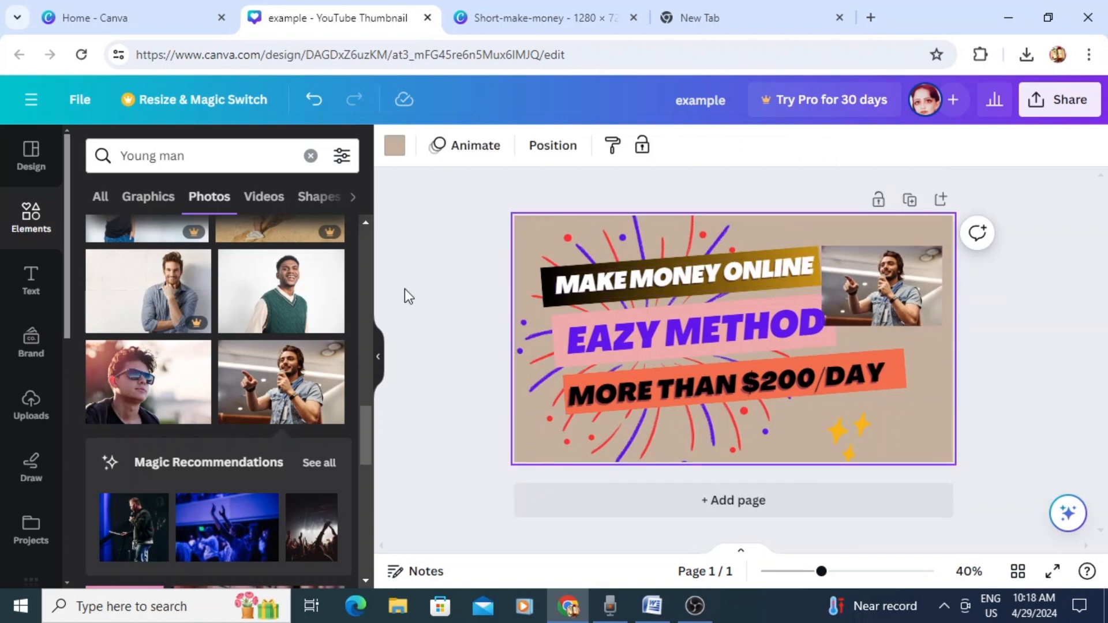
click(394, 145)
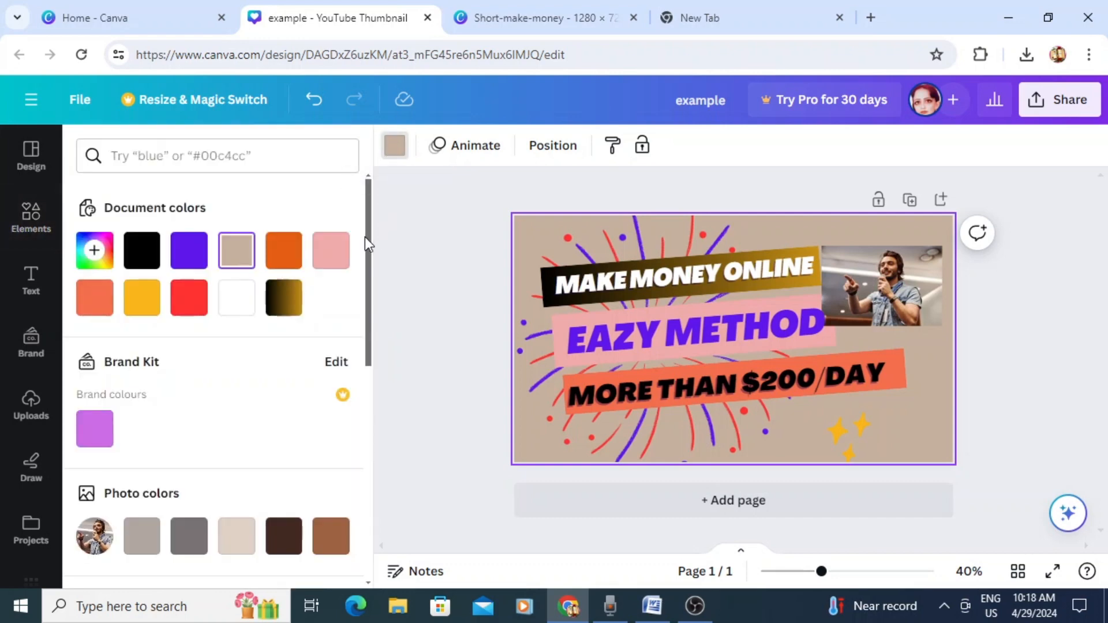
scroll(370, 265, down, 2)
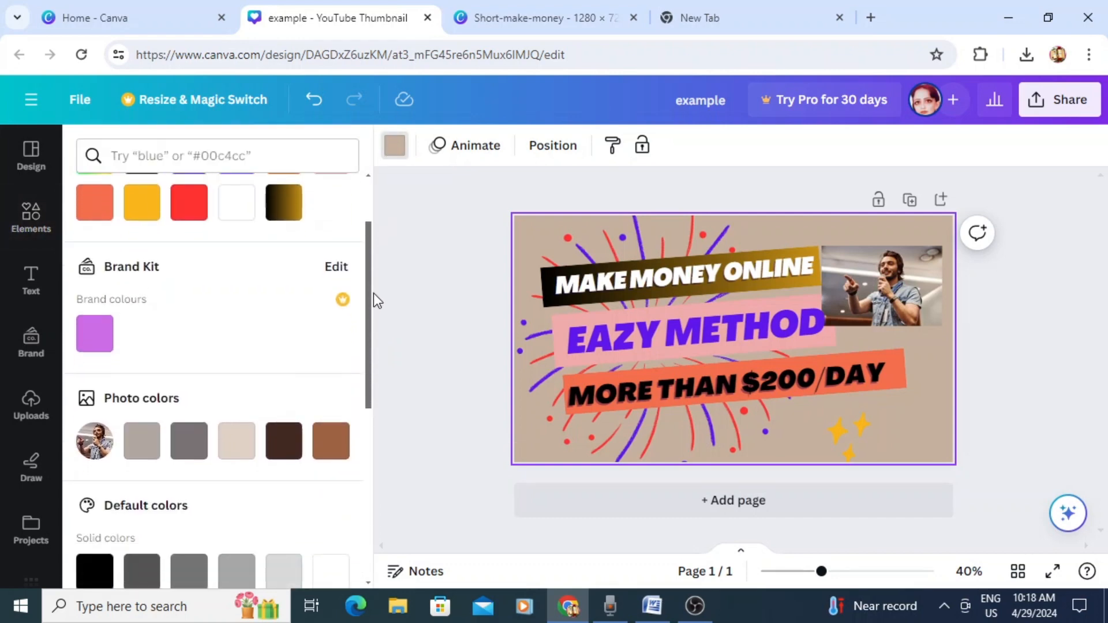
scroll(373, 294, down, 1)
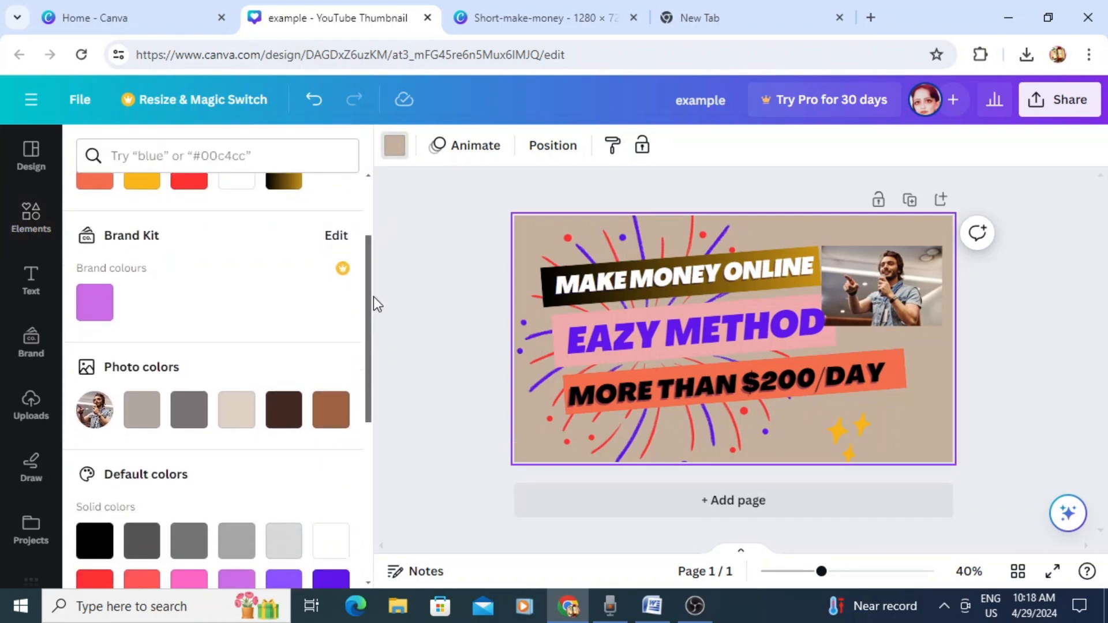
click(132, 423)
click(239, 413)
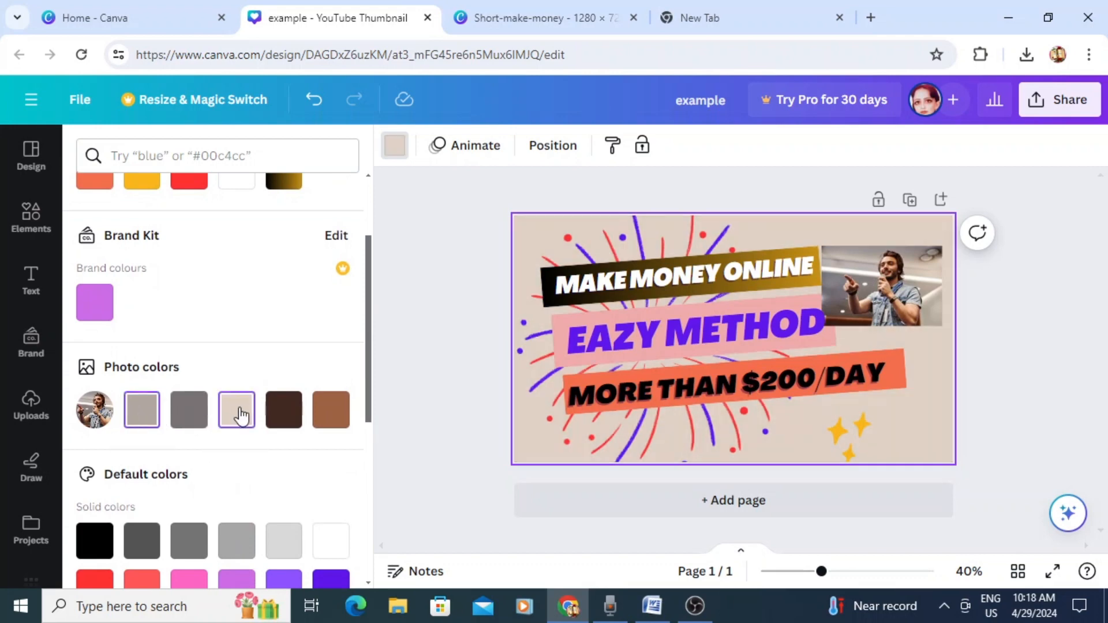
click(189, 412)
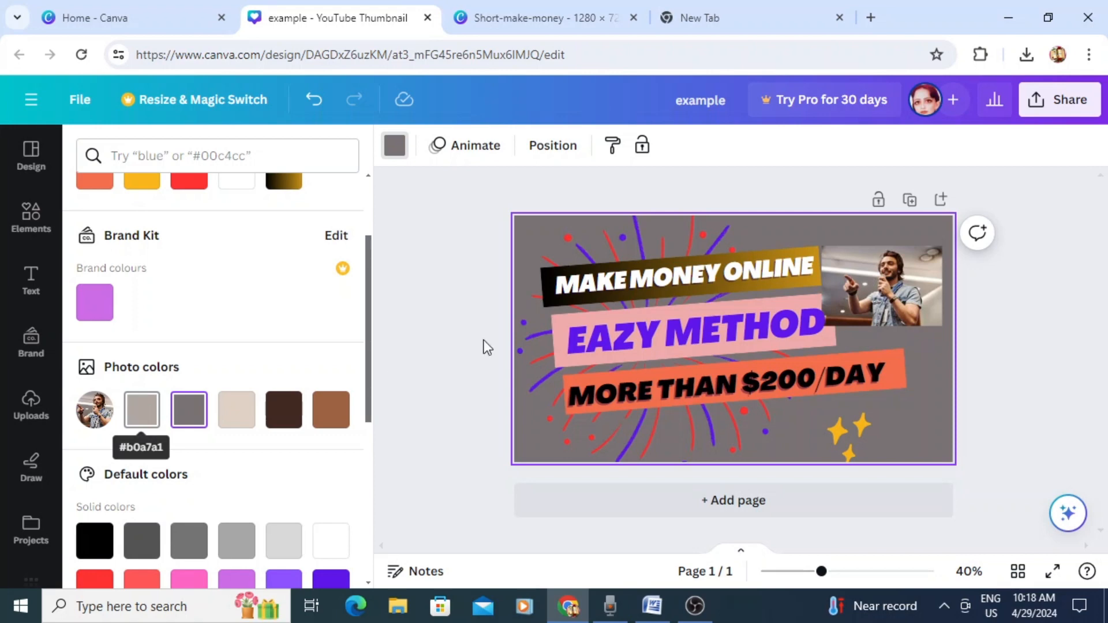
Set the transparency of the man's photo to 77
click(847, 261)
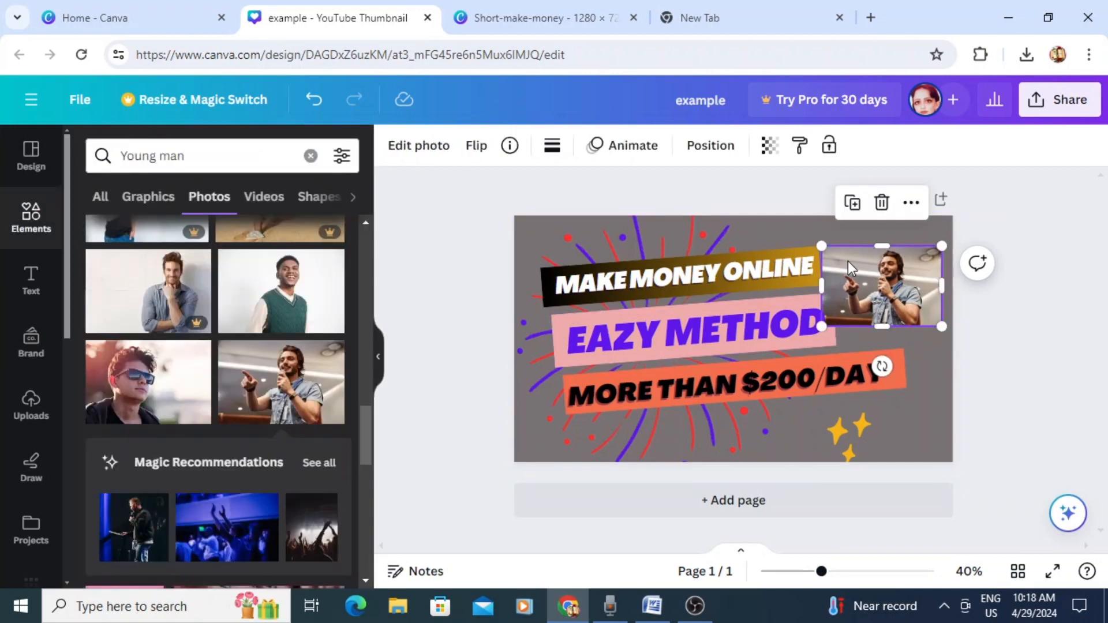
click(768, 148)
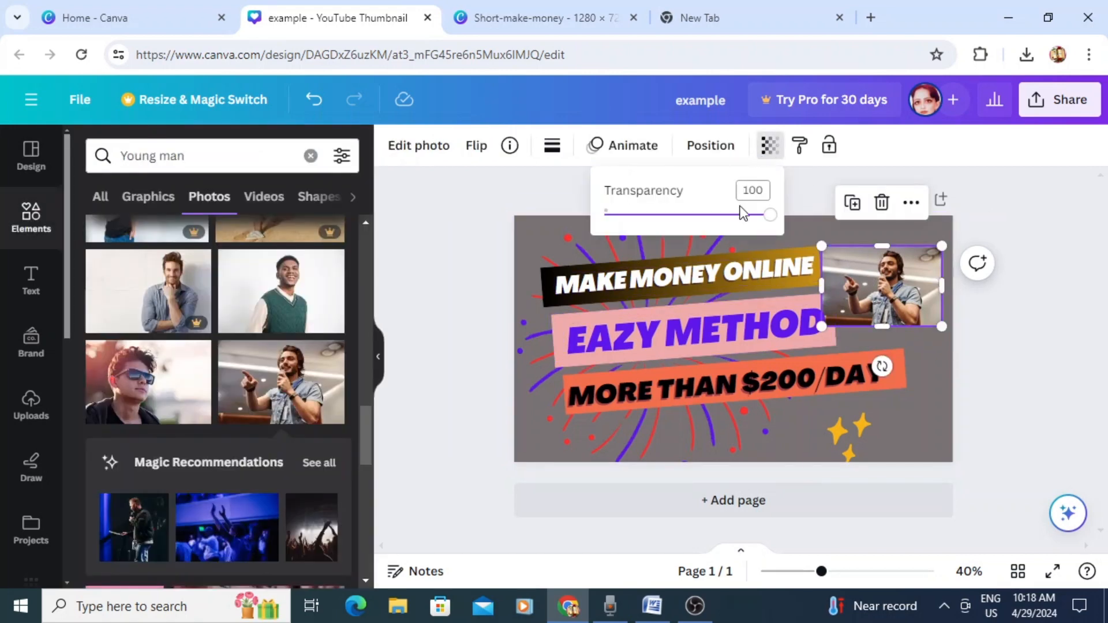
drag(770, 216, 734, 228)
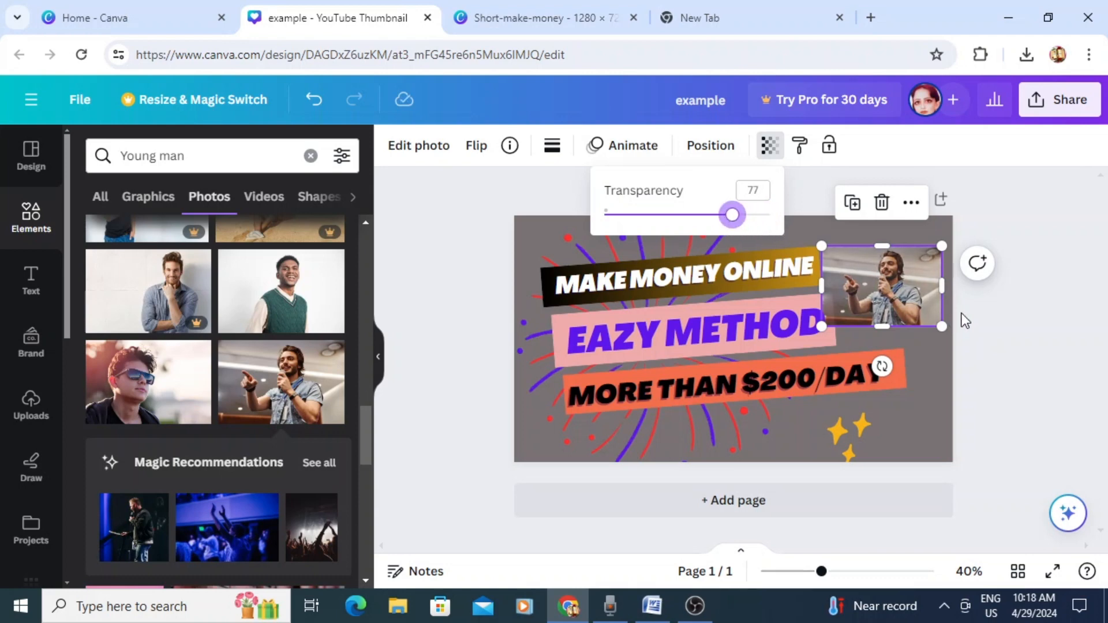
click(1003, 320)
click(1003, 321)
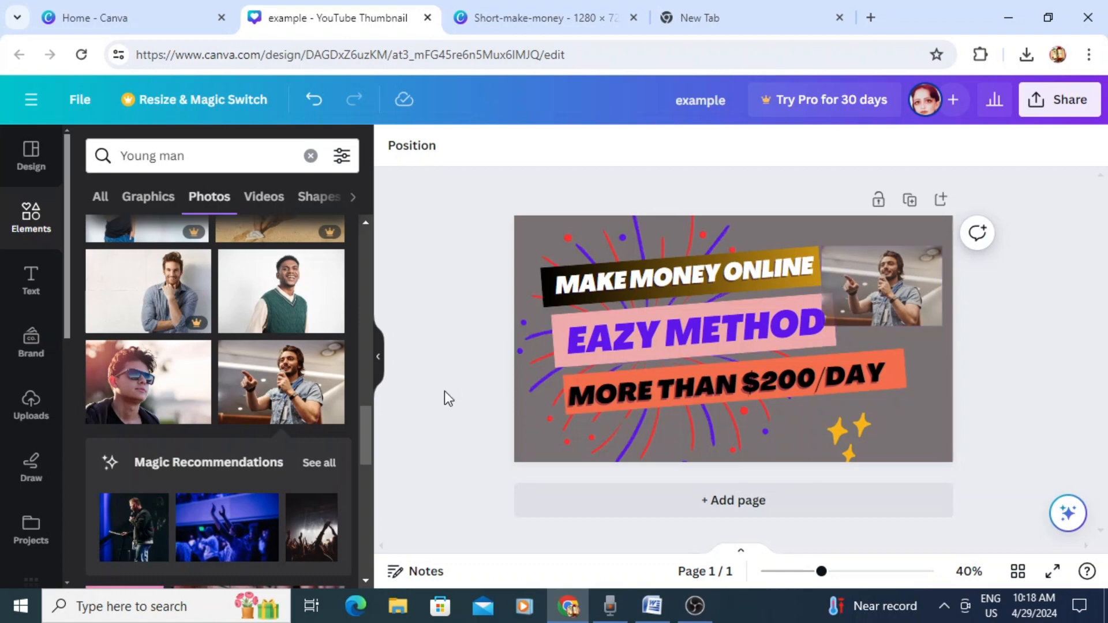
Replace the photo search term with "boy" and browse the pictures found
drag(366, 424, 367, 231)
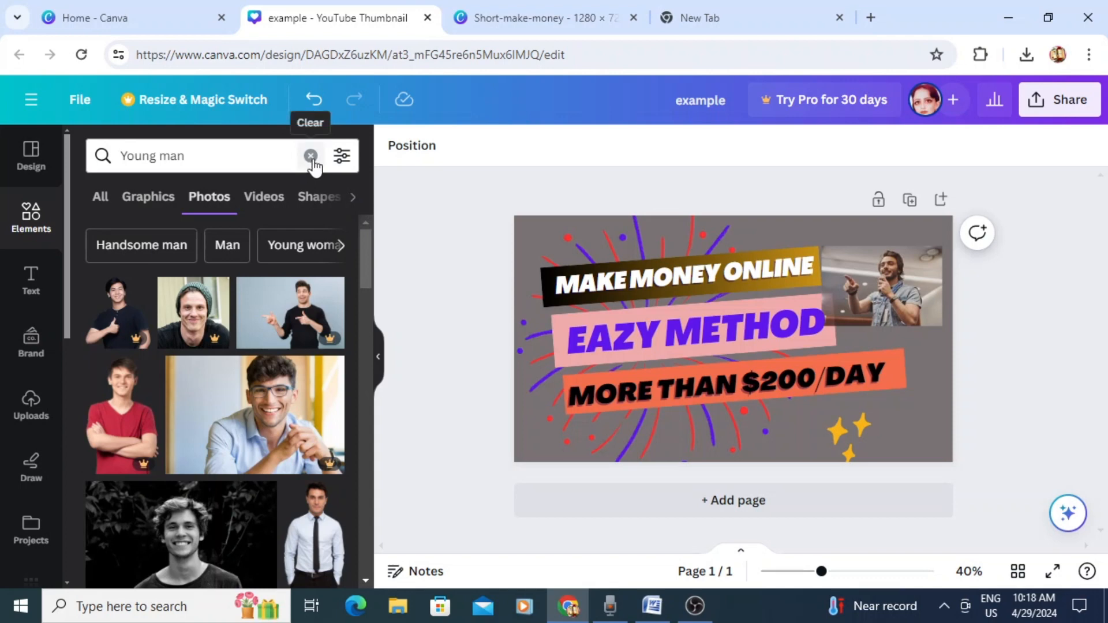
click(190, 160)
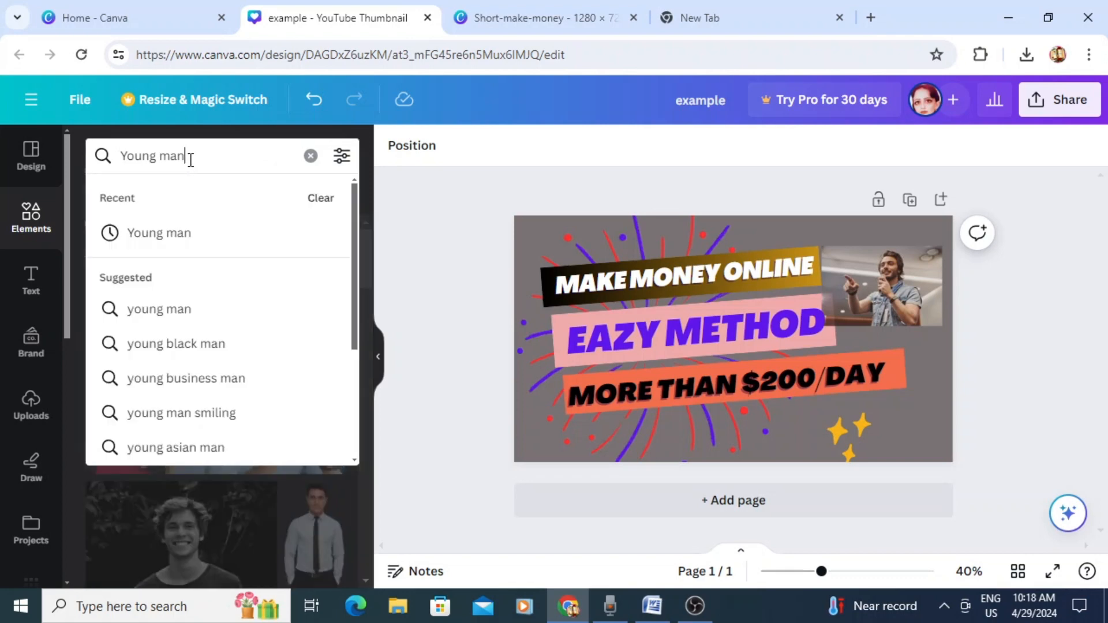
key(BackSpace)
key(BackSpace)
key(BackSpace)
key(BackSpace)
key(BackSpace)
key(BackSpace)
key(BackSpace)
key(BackSpace)
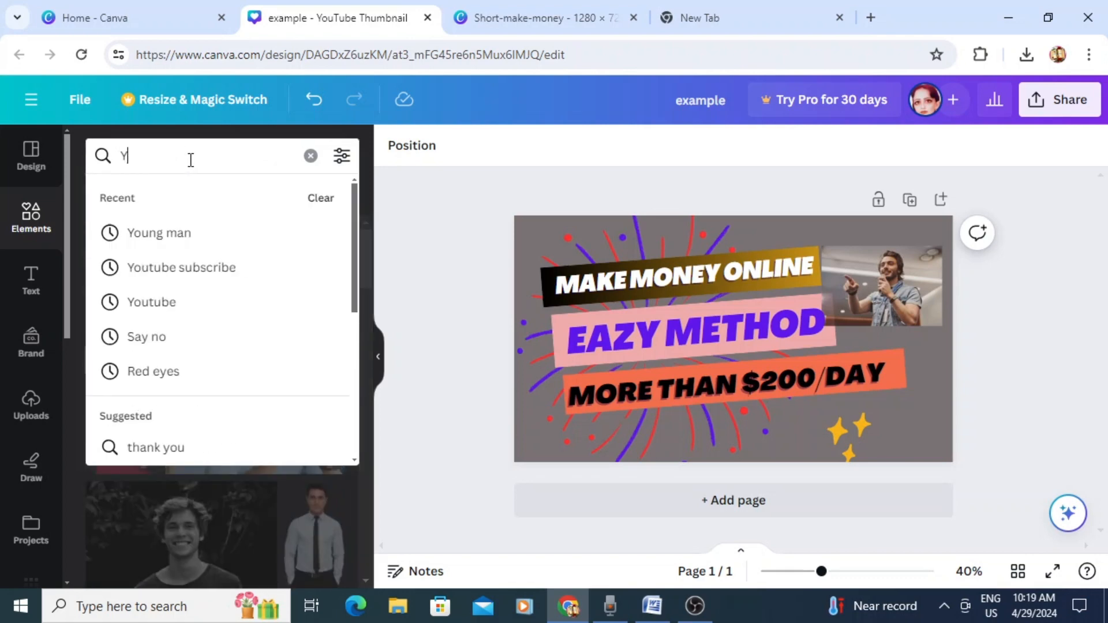
key(BackSpace)
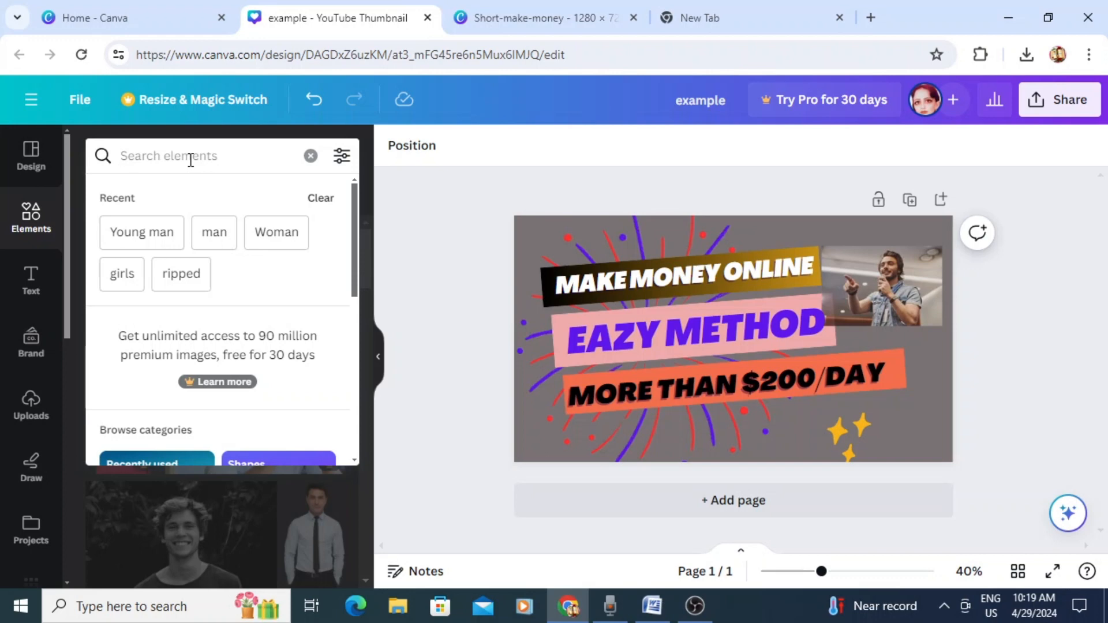
text(boy)
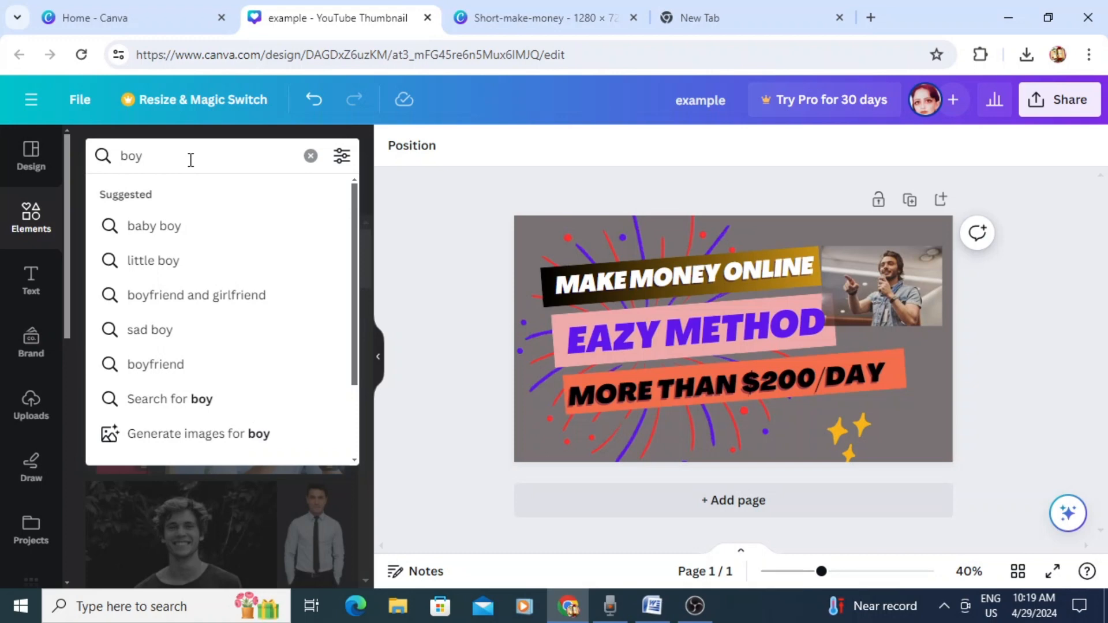
key(Return)
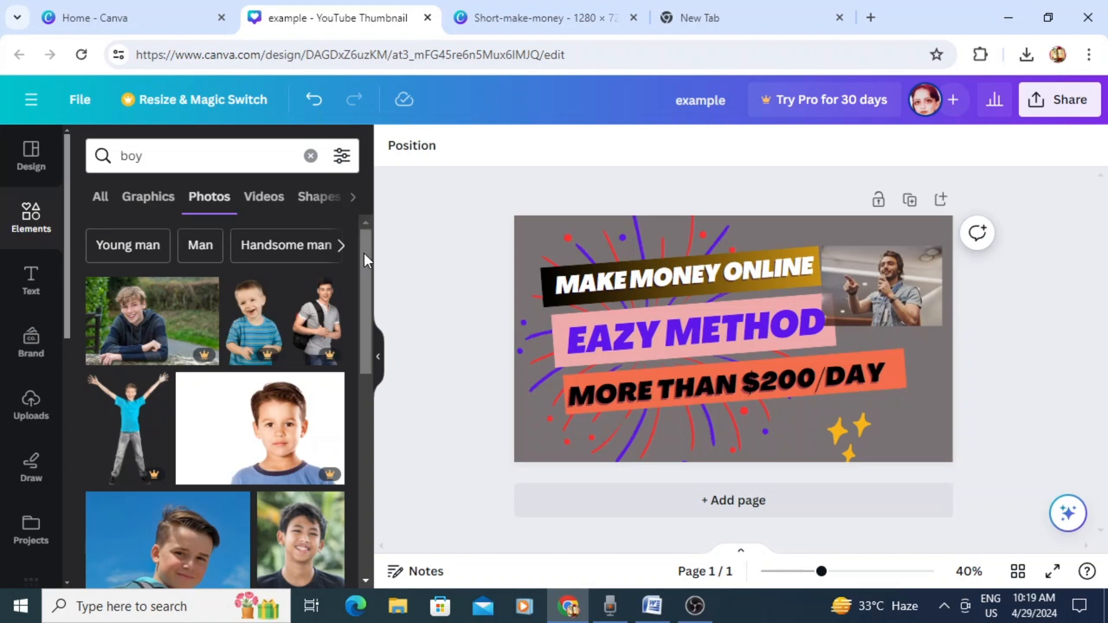
drag(364, 252, 373, 413)
Add a second page and give its background the turquoise-to-dark-blue gradient after trying other gradients
click(726, 506)
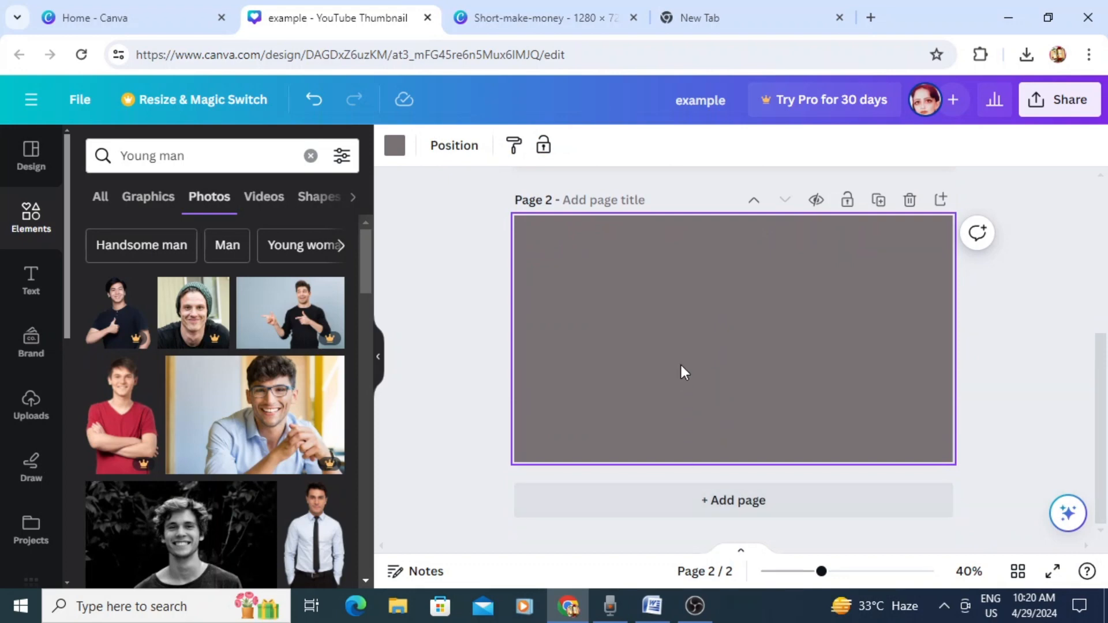
click(395, 147)
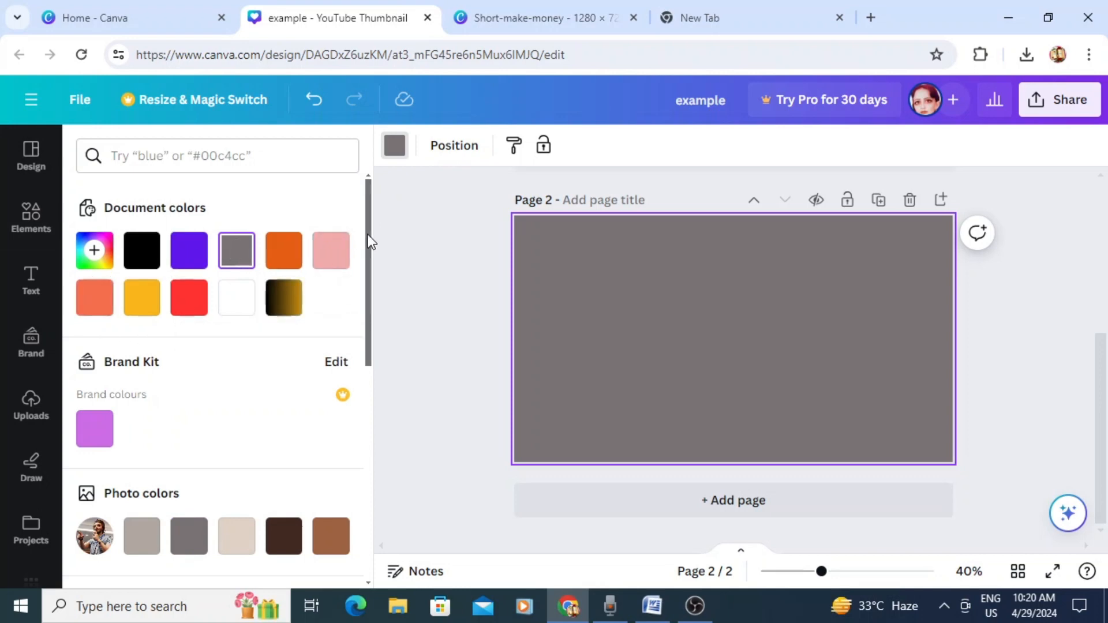
drag(364, 236, 373, 451)
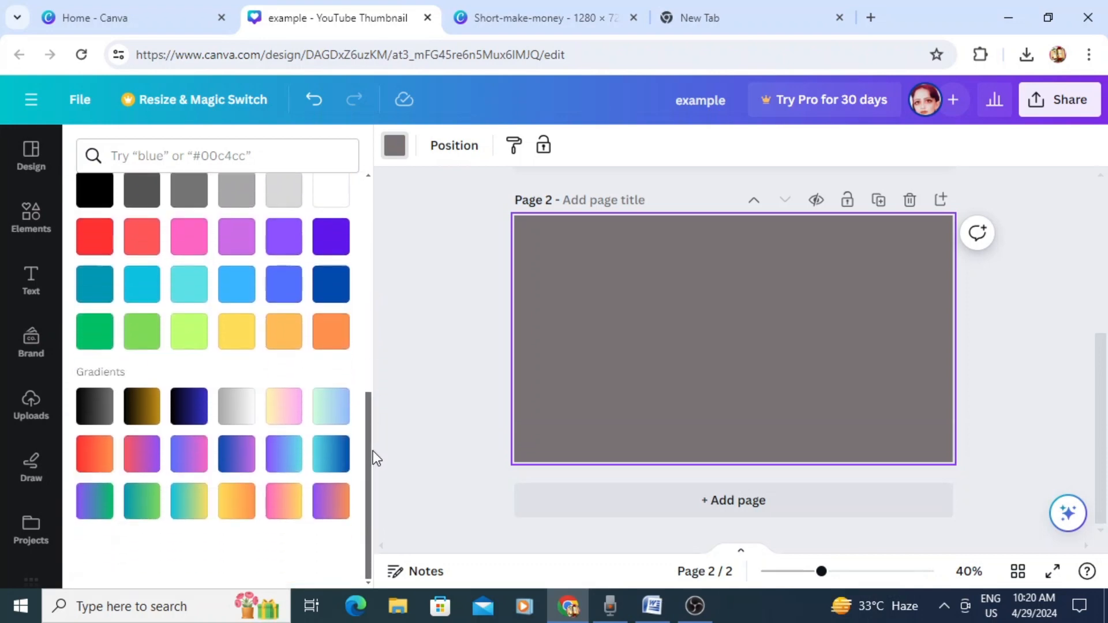
click(281, 512)
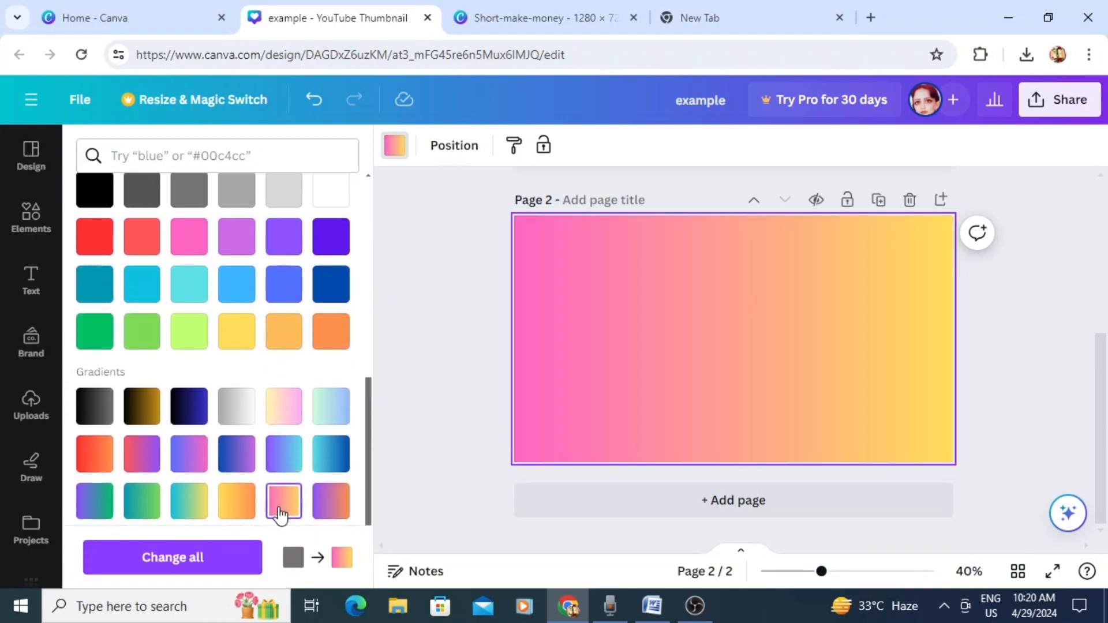
click(233, 501)
click(186, 471)
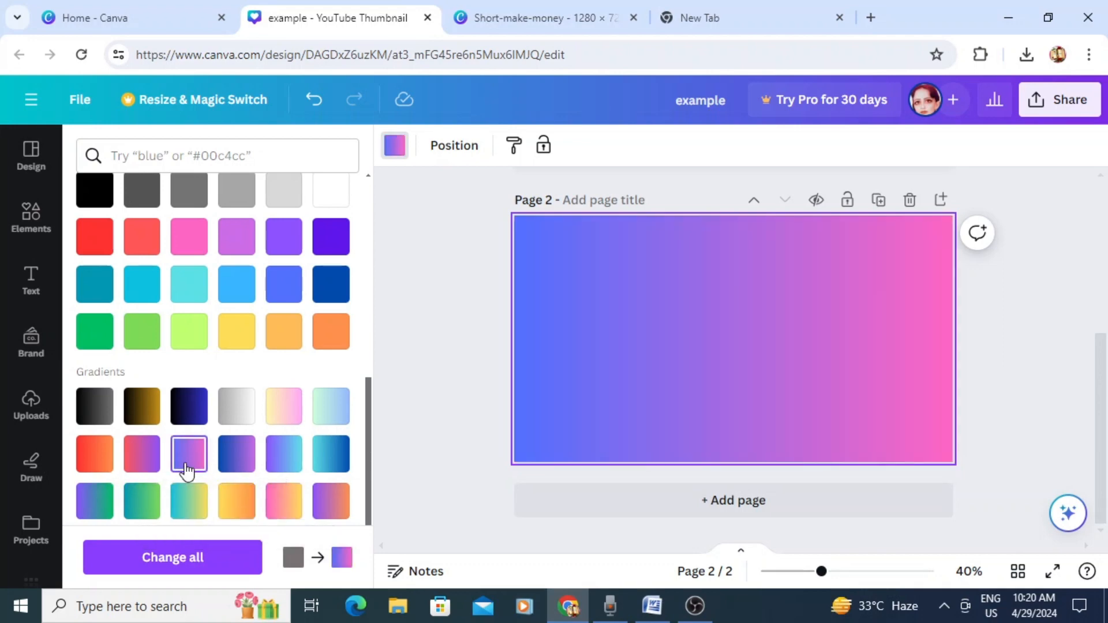
click(146, 413)
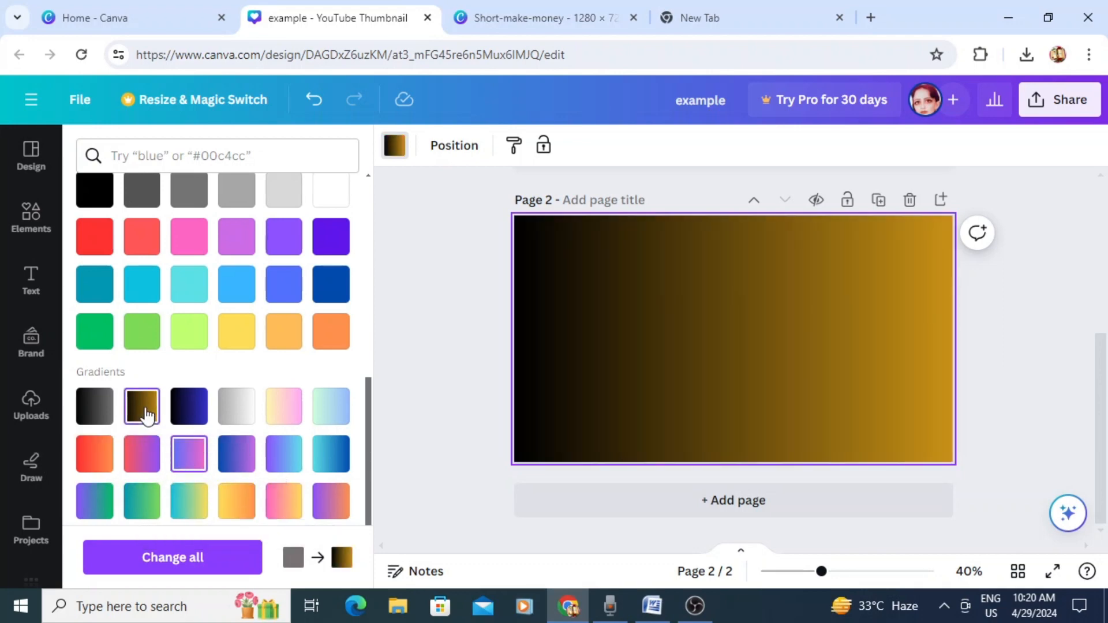
click(331, 455)
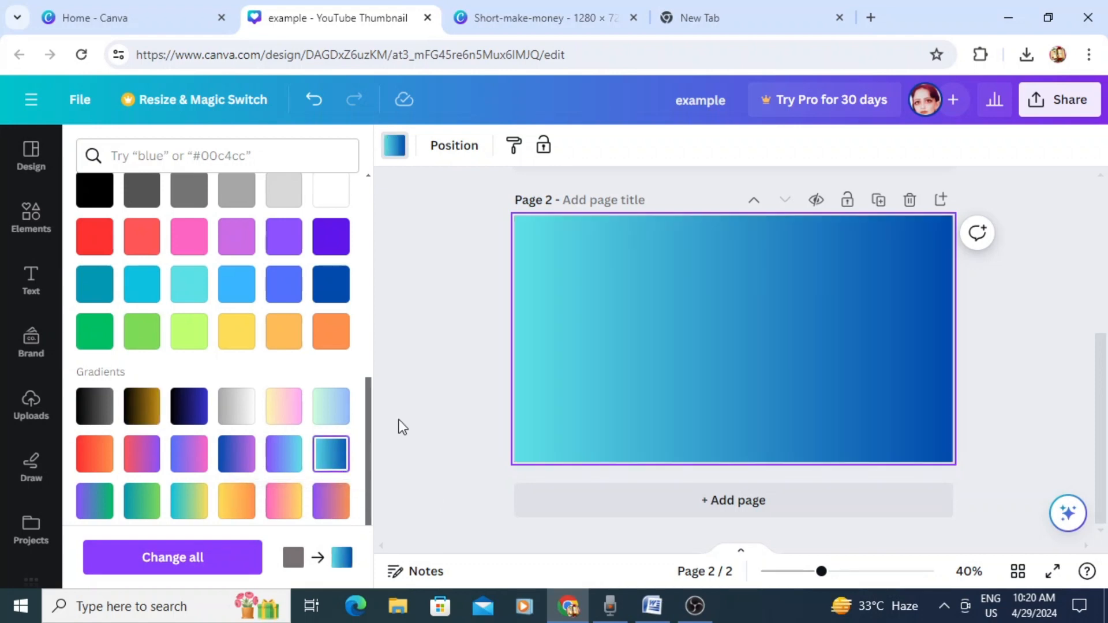
click(448, 371)
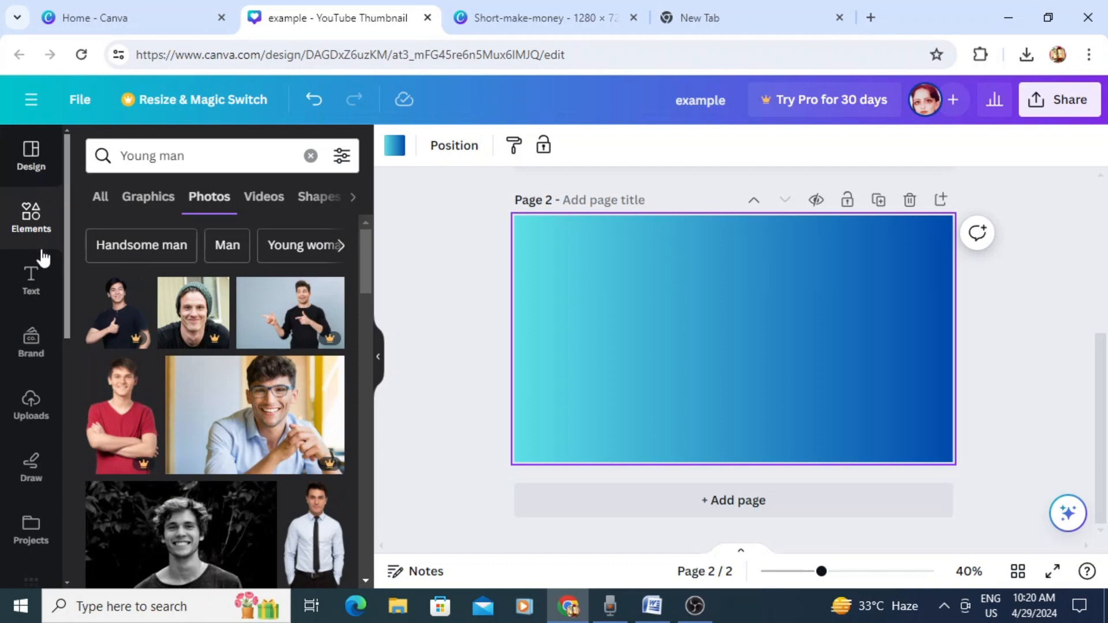
Insert the 16-second snowy forest video from the Aerial shots collection on page 2
drag(67, 240, 55, 416)
click(33, 426)
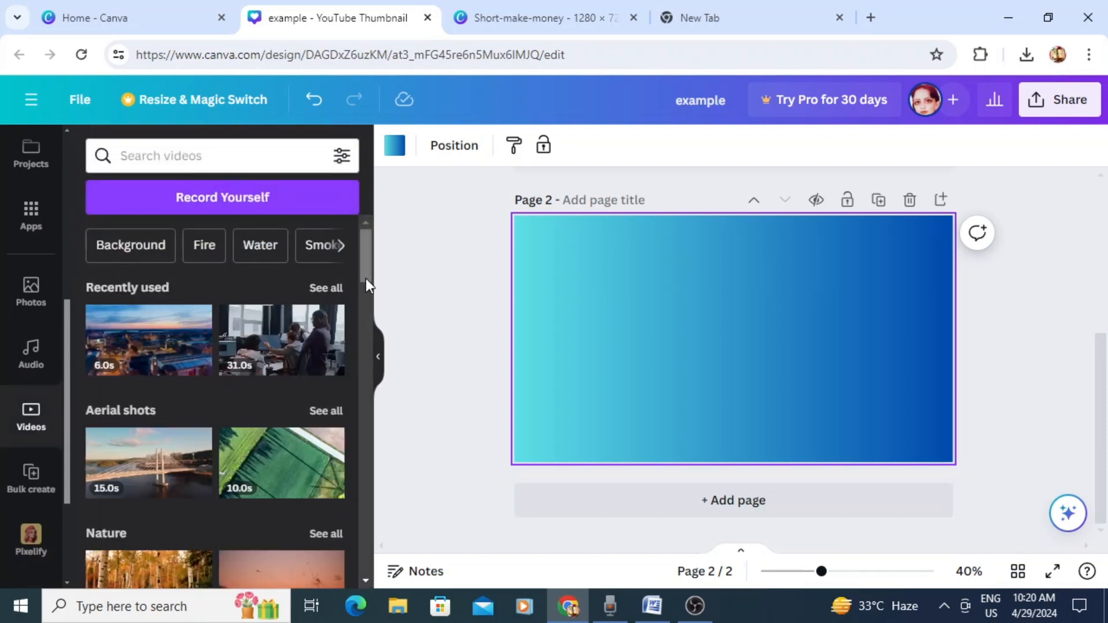
drag(368, 258, 368, 273)
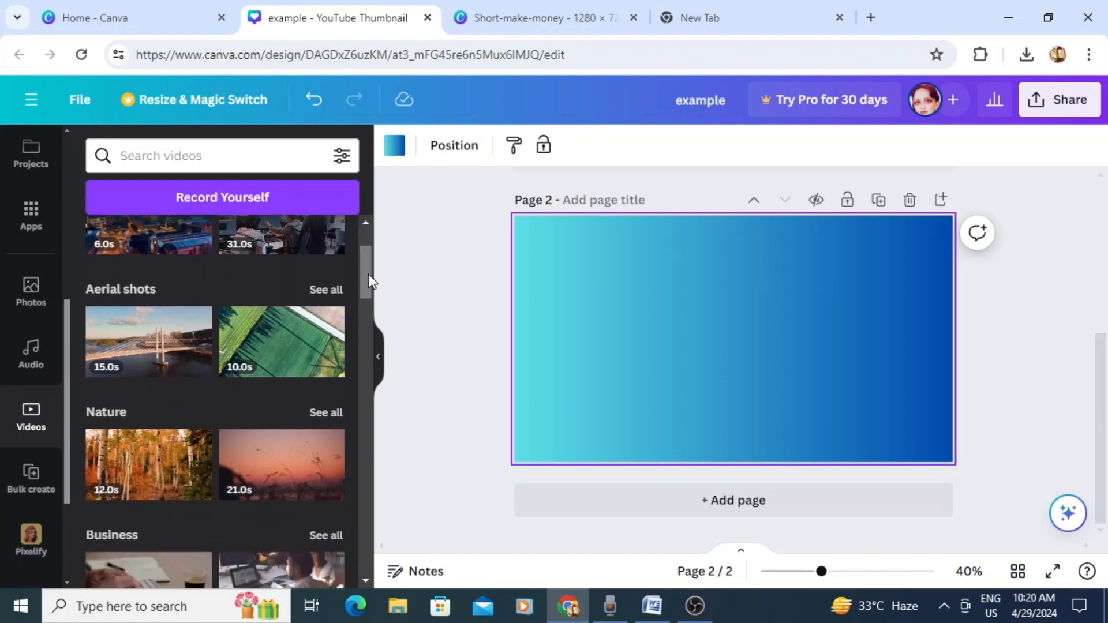
click(321, 292)
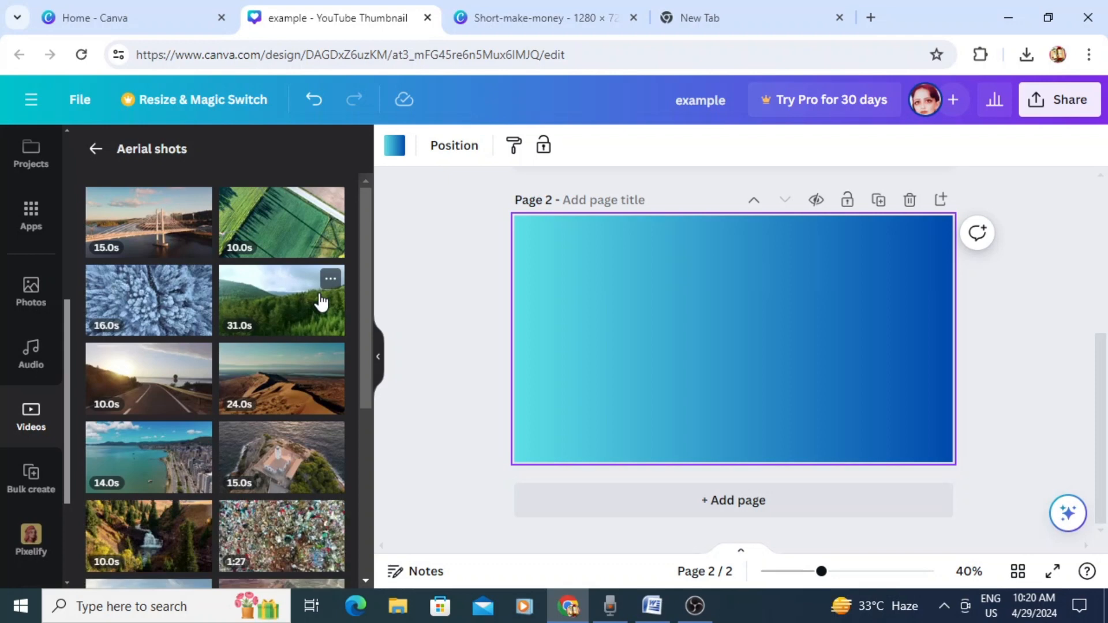
mouse_move(363, 251)
mouse_down()
mouse_move(362, 299)
mouse_move(363, 255)
mouse_up()
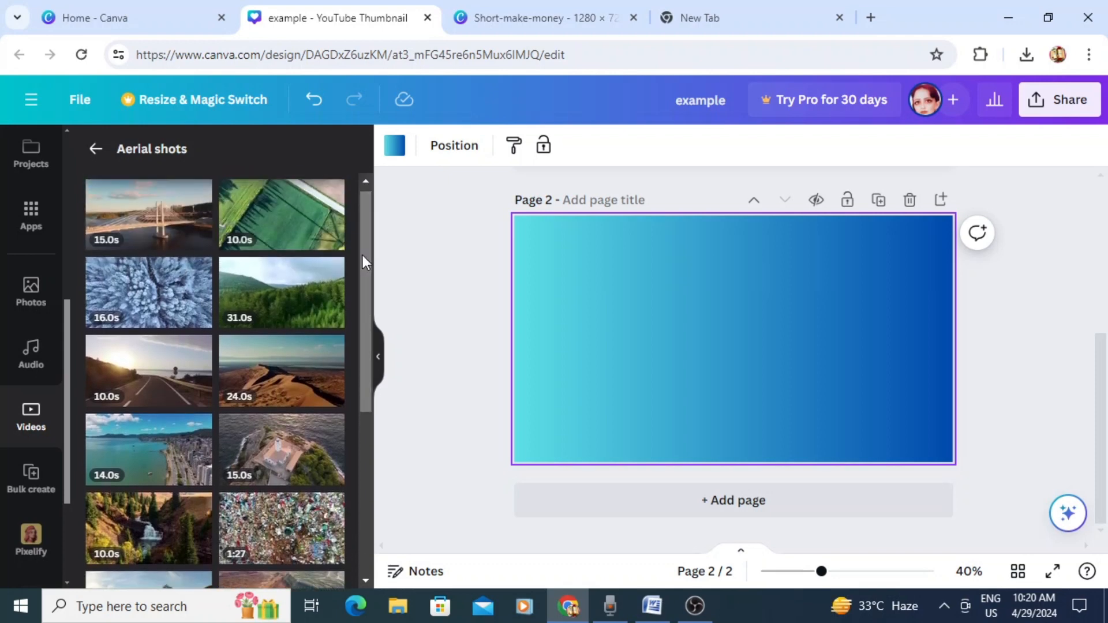
click(136, 287)
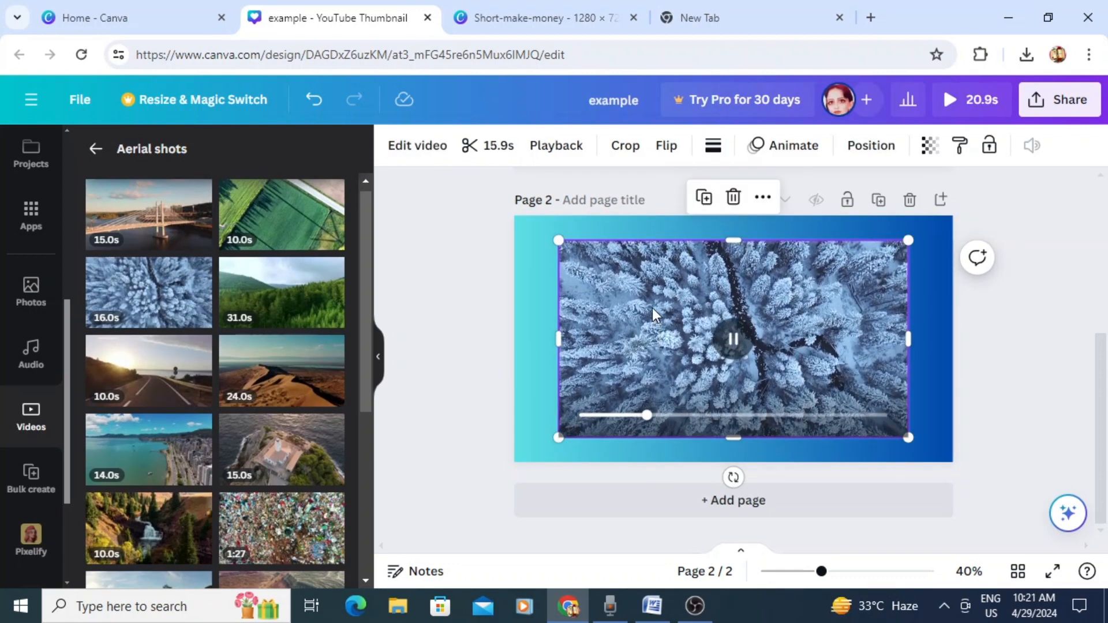
Search the elements for "frame" and insert the plain square frame on page 2
click(543, 316)
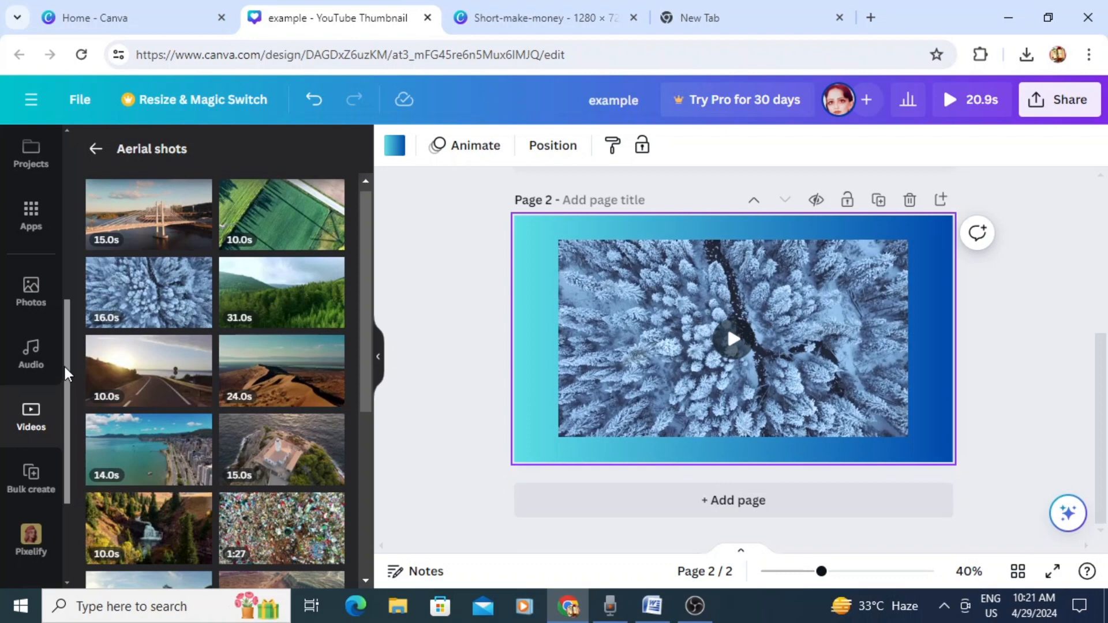
drag(65, 382, 70, 186)
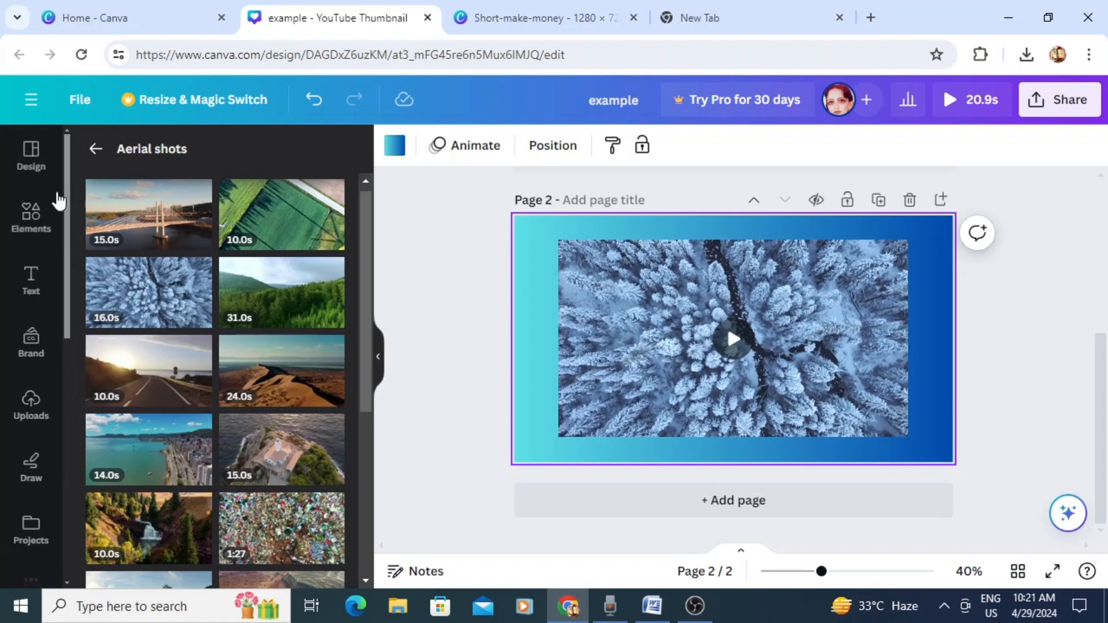
click(32, 229)
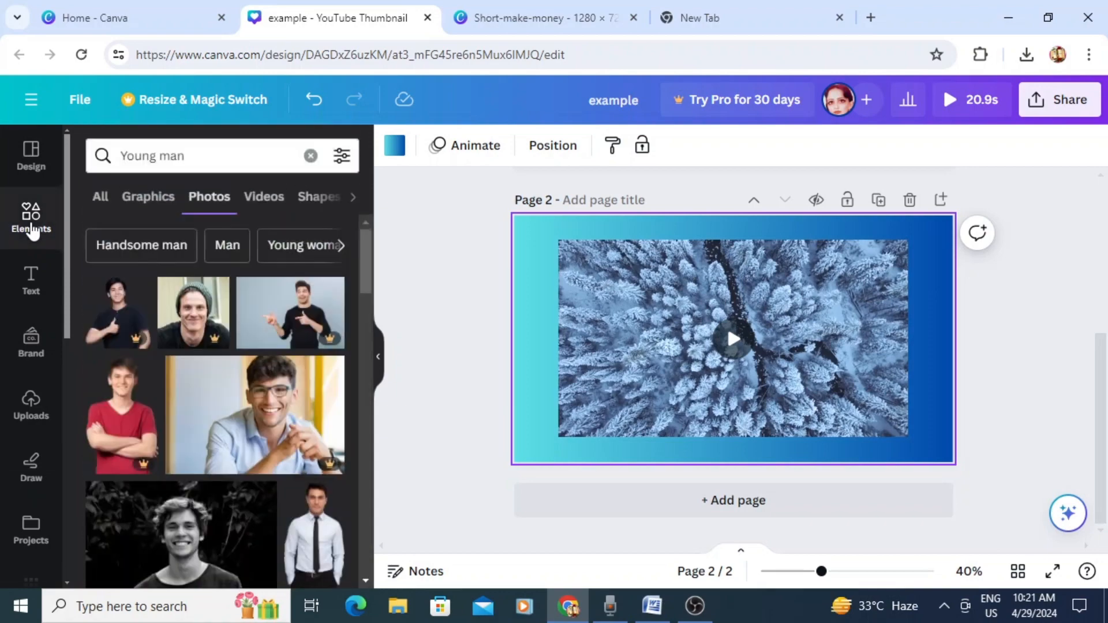
click(310, 158)
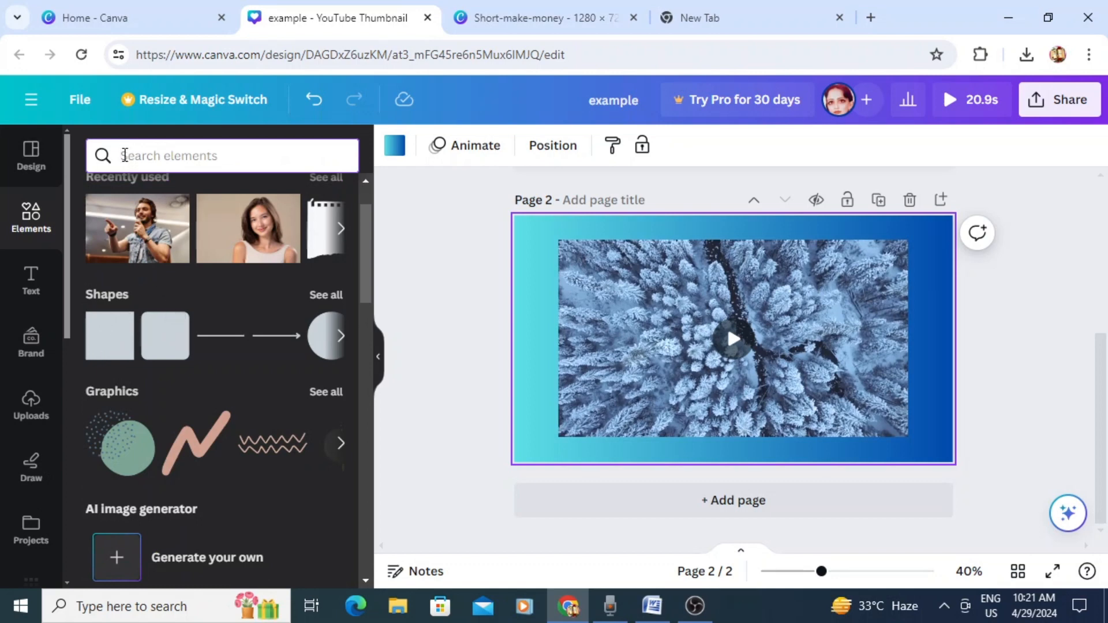
text(fra)
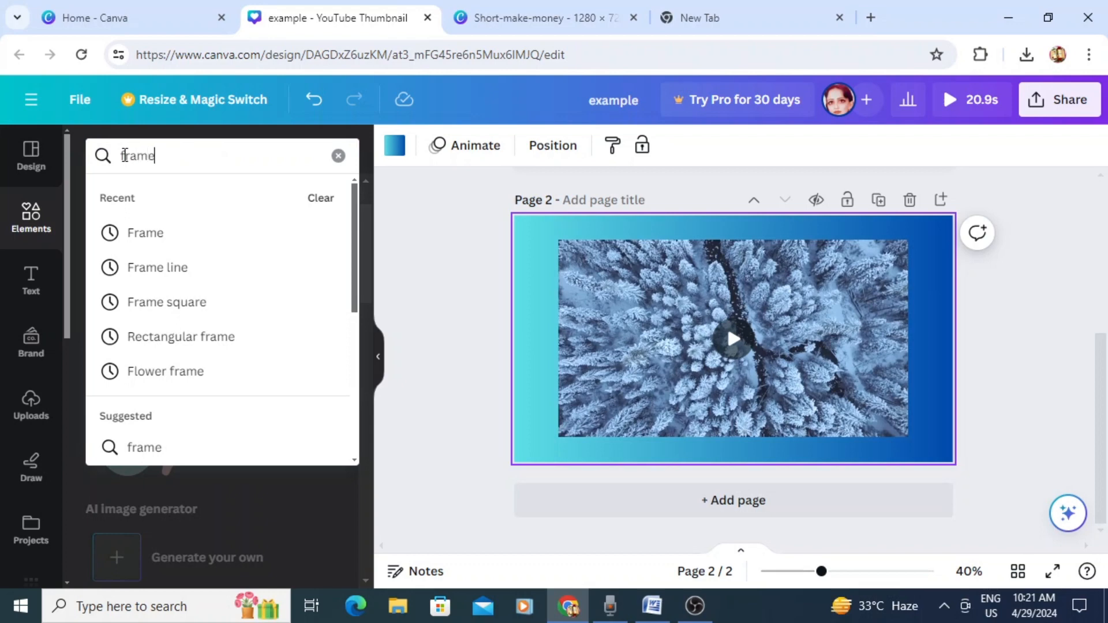
text(me)
key(Return)
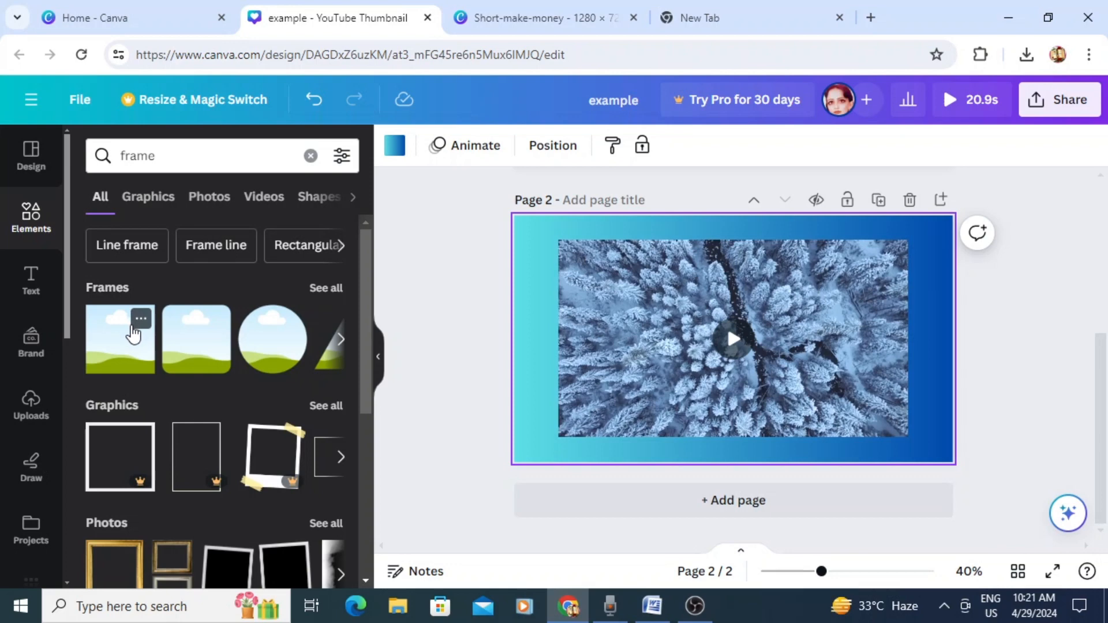
click(332, 292)
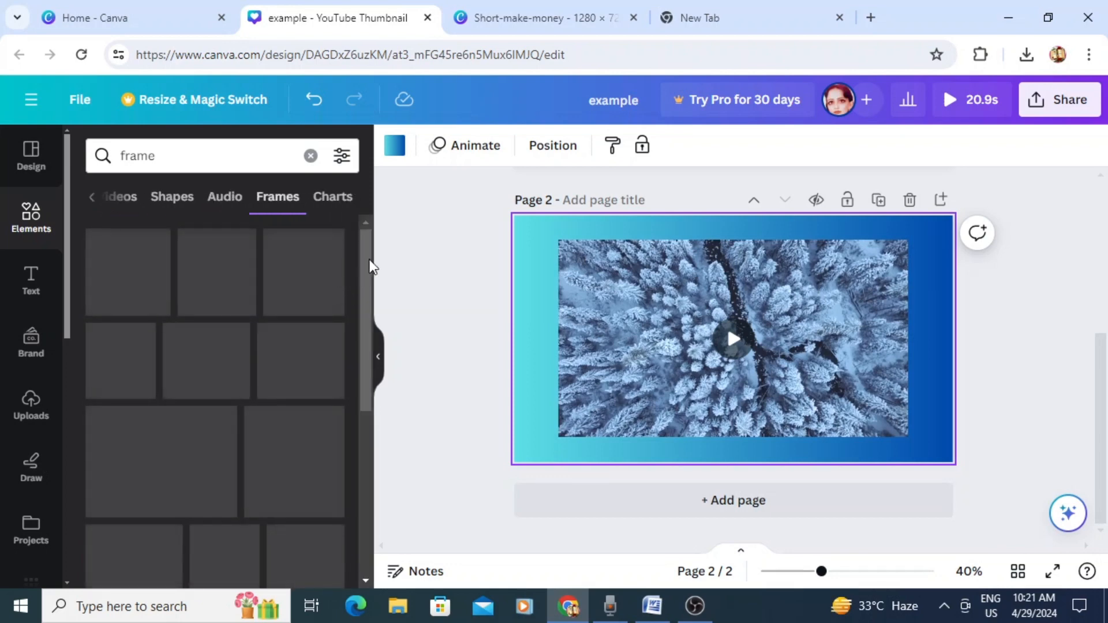
drag(371, 256, 368, 338)
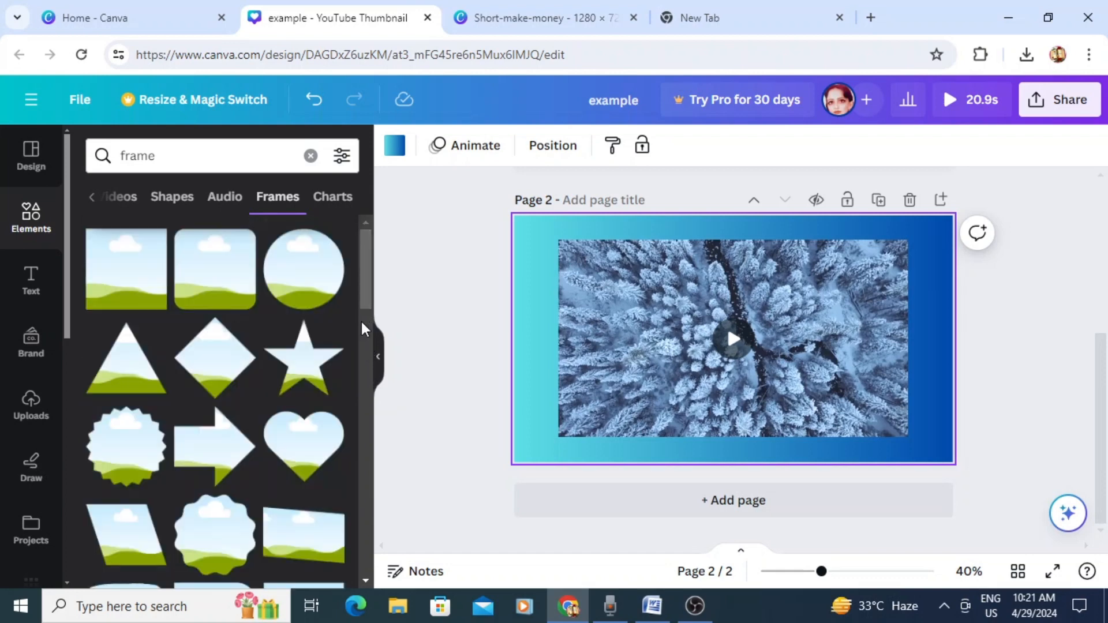
click(137, 284)
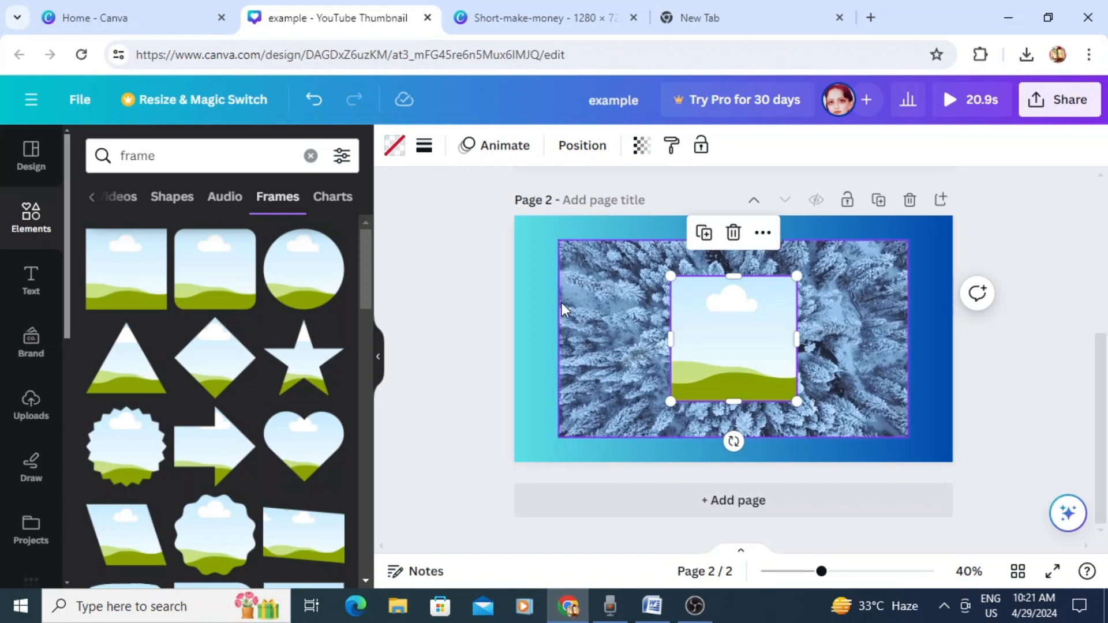
Change the background of page 2 to white
click(536, 290)
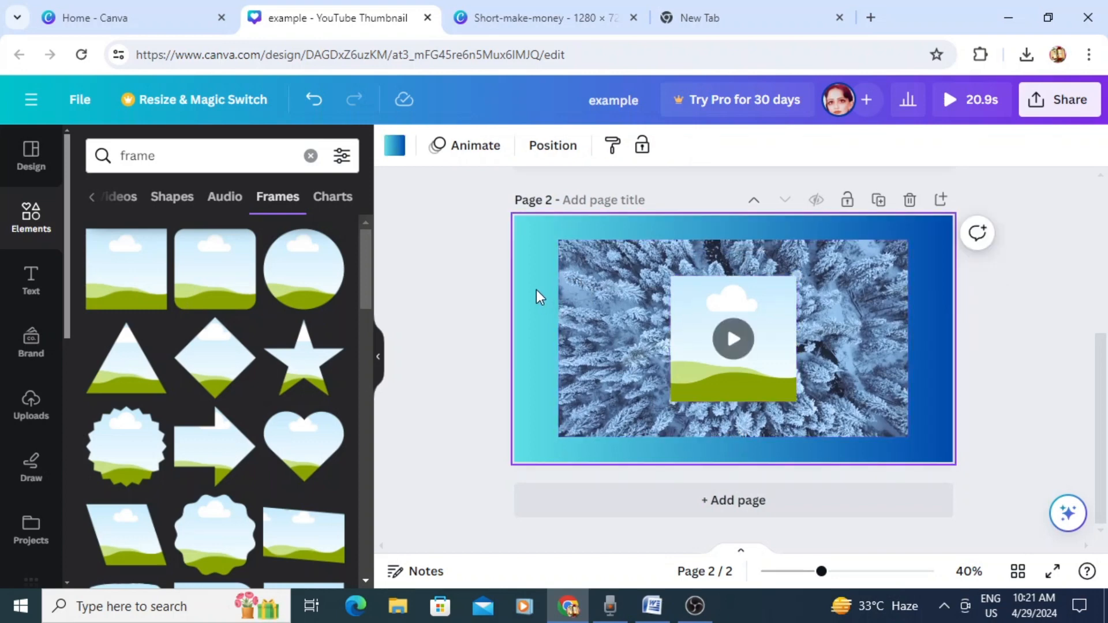
click(395, 157)
click(247, 300)
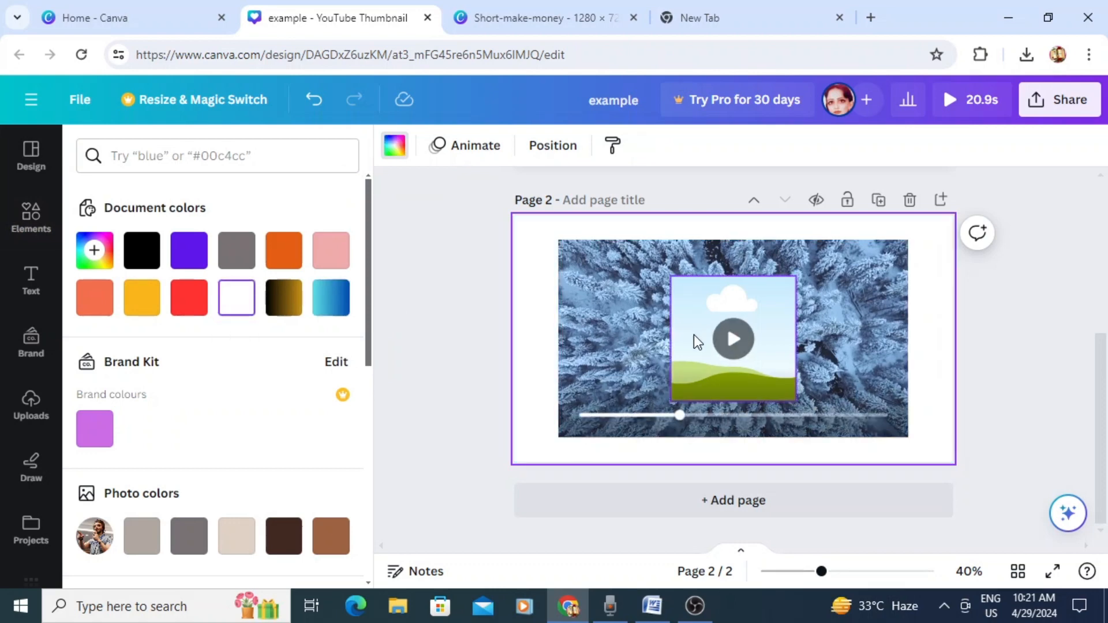
Move and stretch the square frame until it covers all of page 2, 1280 by 720 px
drag(694, 336, 536, 278)
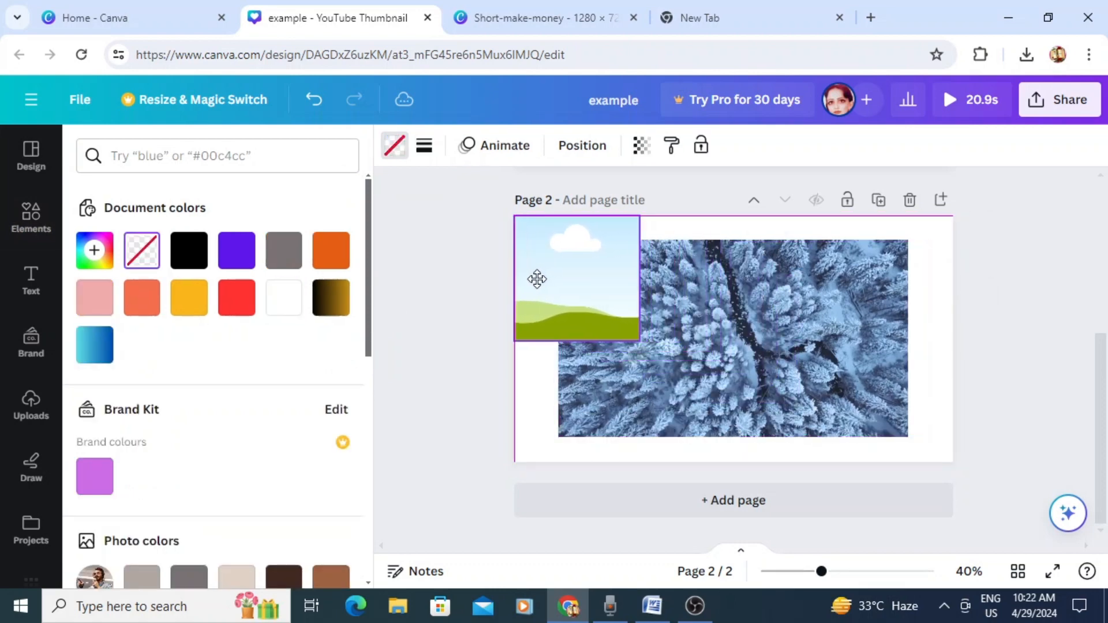
drag(638, 336, 761, 462)
drag(674, 353, 767, 347)
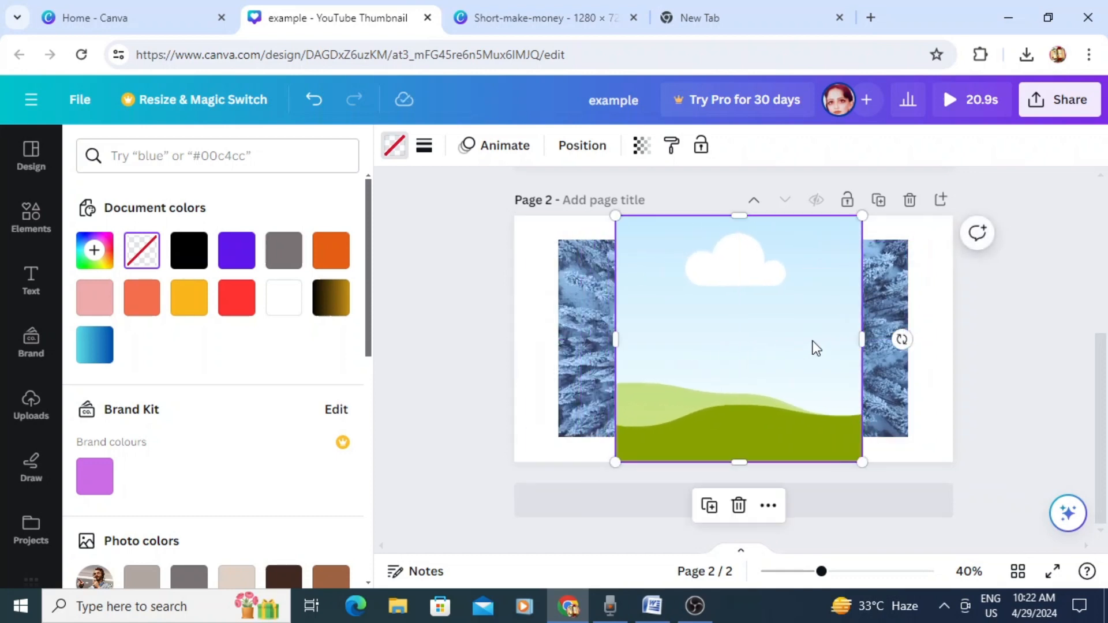
drag(861, 338, 951, 318)
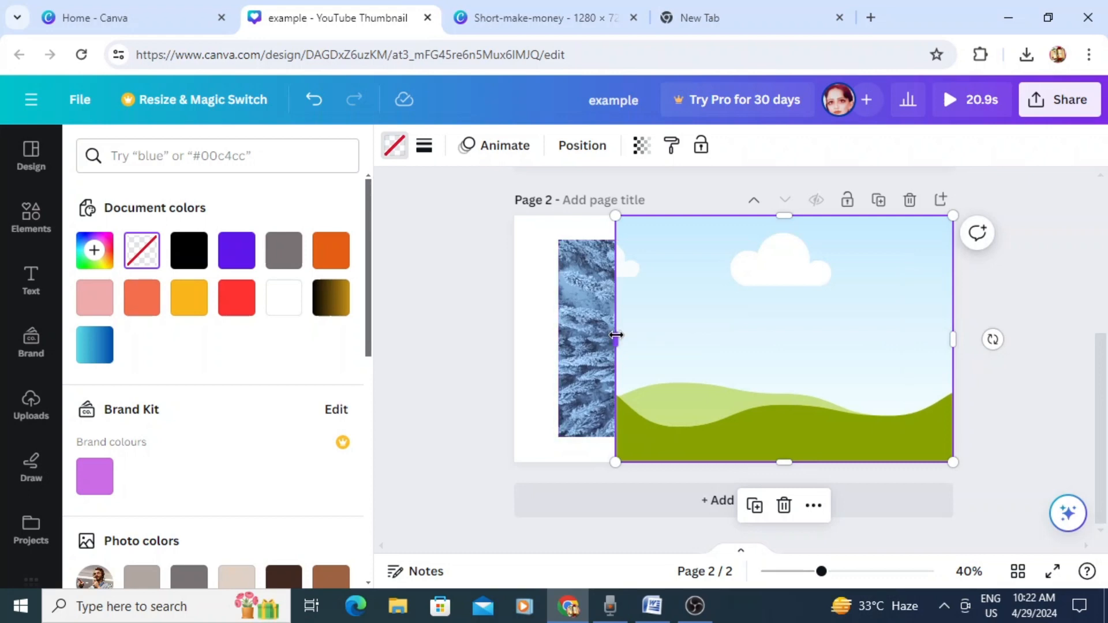
drag(606, 336, 514, 339)
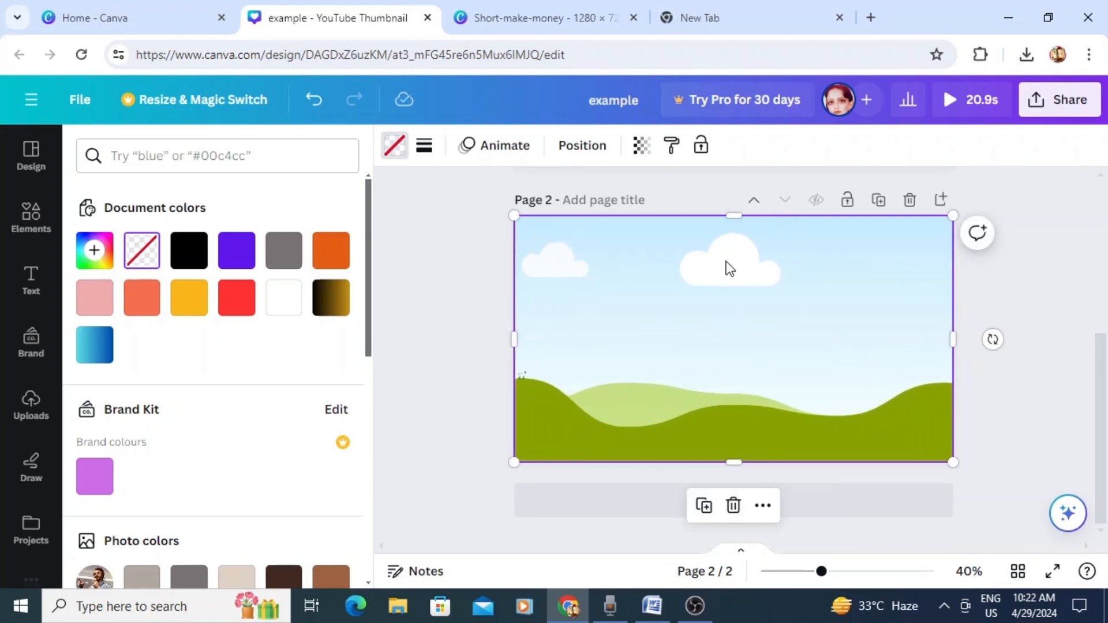
Send the frame behind the snowy forest video, place the video inside it so it fills the page, and preview it
click(642, 147)
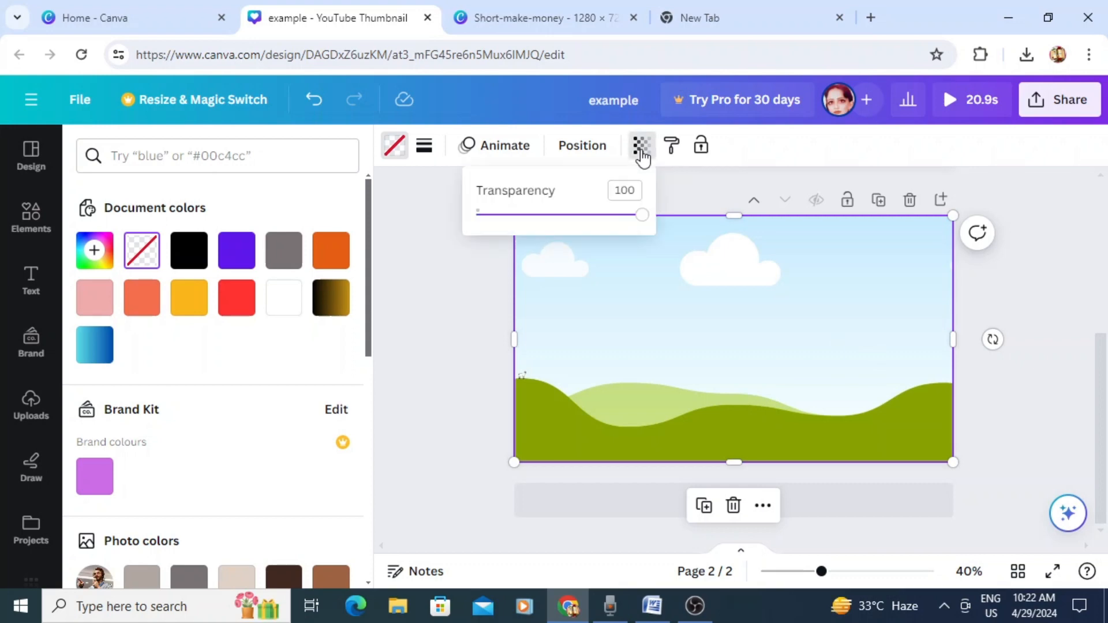
click(601, 156)
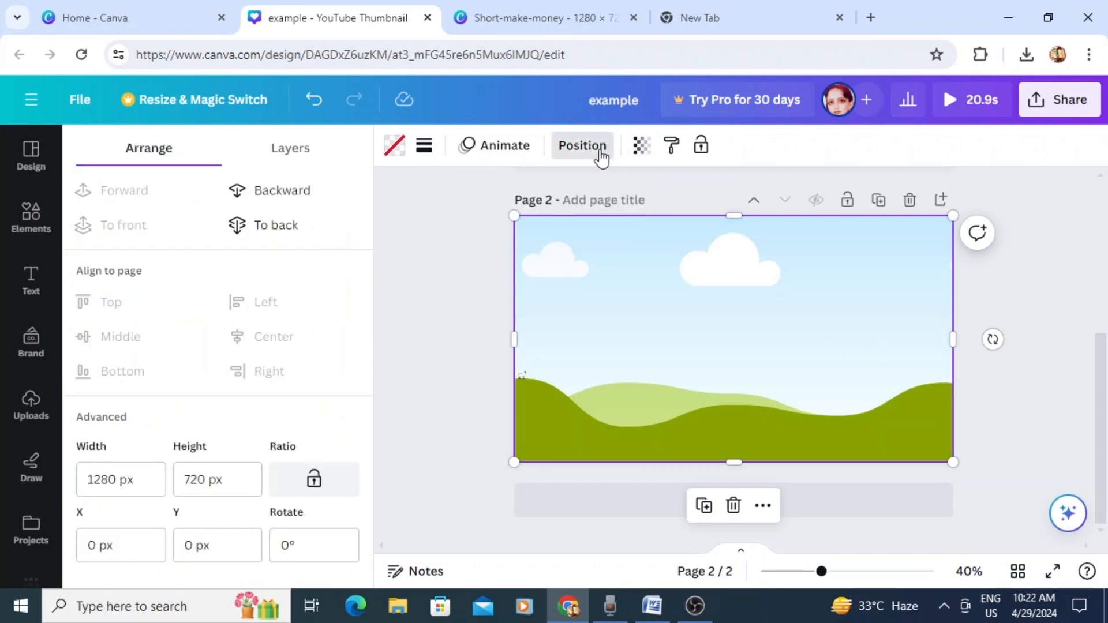
click(312, 200)
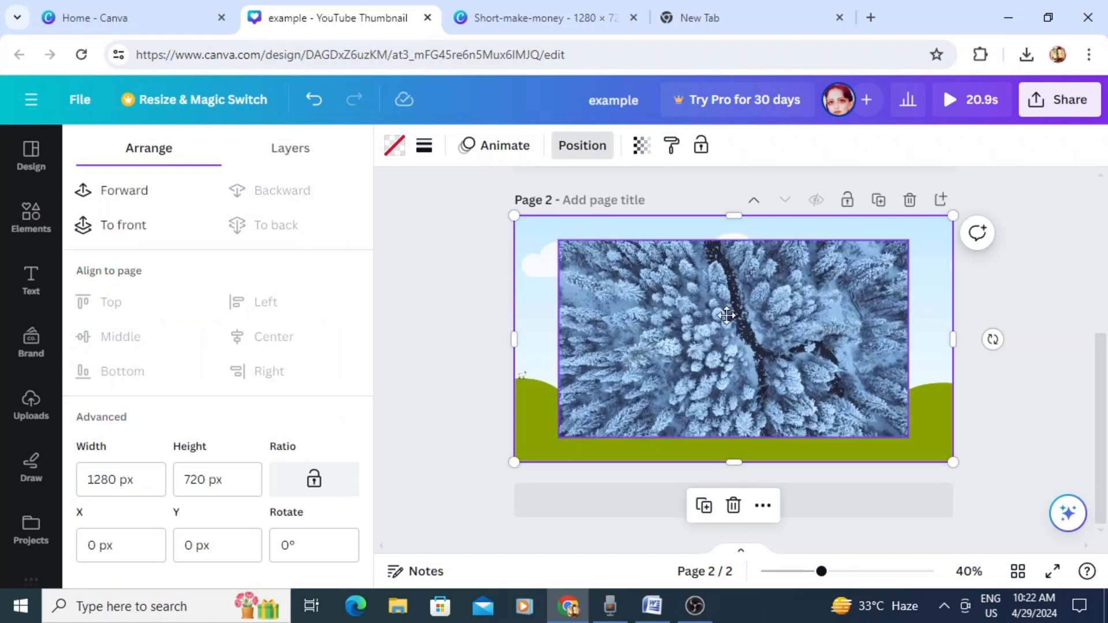
drag(726, 316, 736, 316)
click(472, 349)
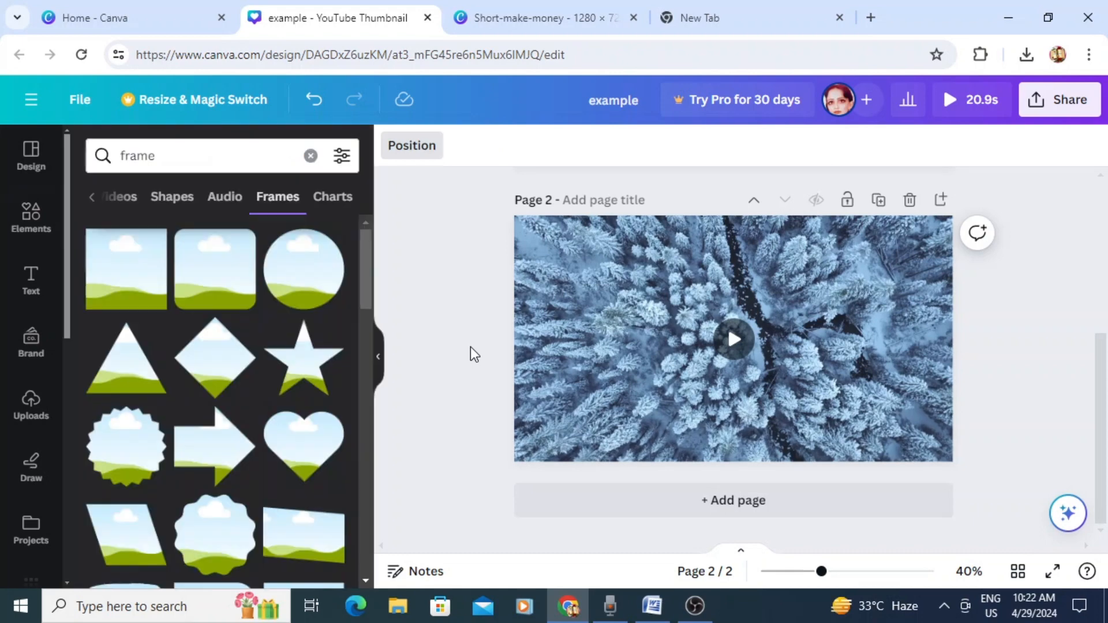
click(734, 341)
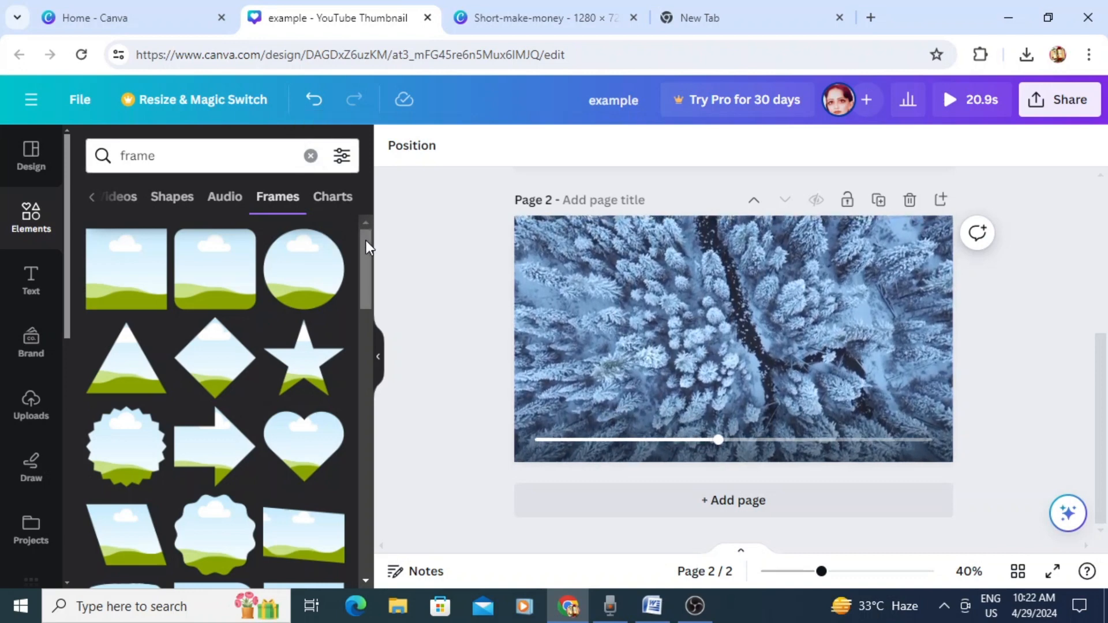
Insert the pink heart graphic from the Magic recommendations on page 2
mouse_move(365, 240)
mouse_down()
mouse_move(375, 356)
mouse_move(365, 553)
mouse_move(359, 237)
mouse_up()
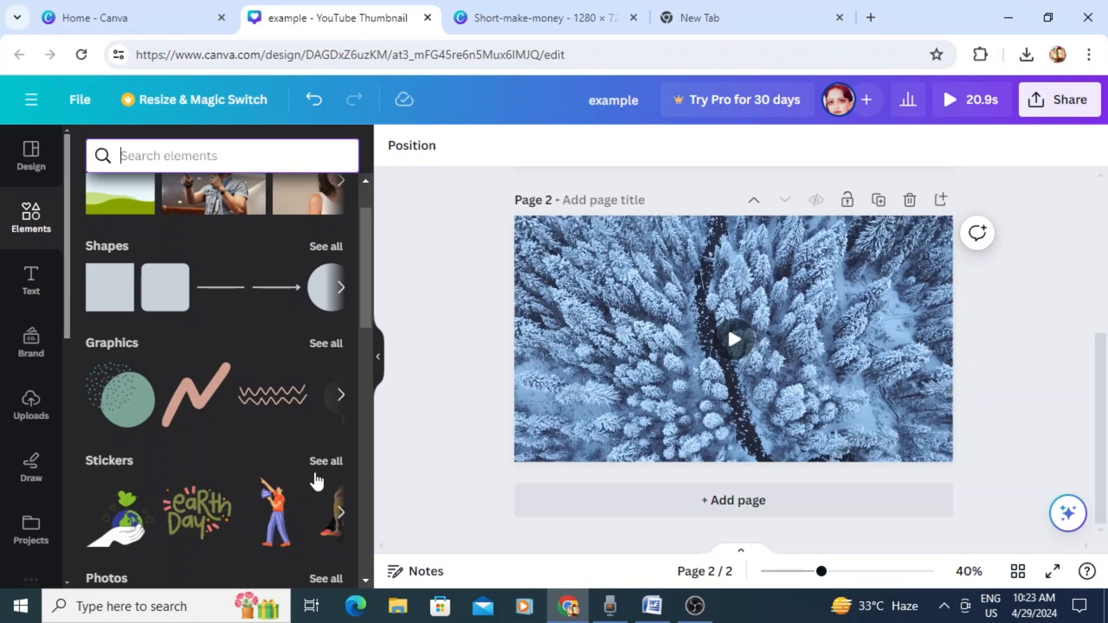
click(325, 345)
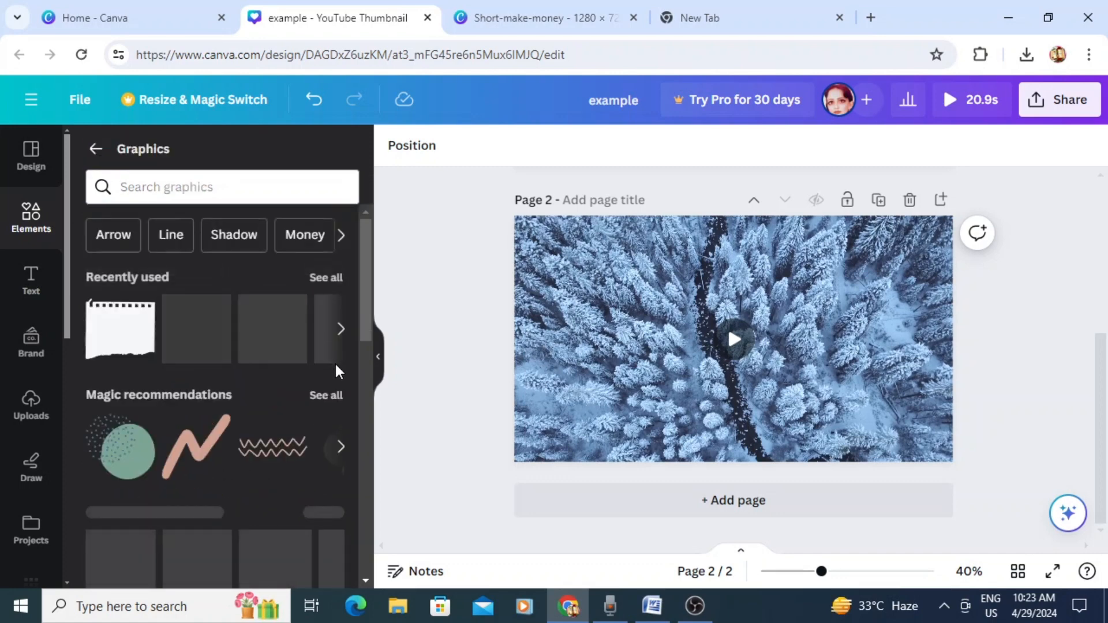
click(326, 398)
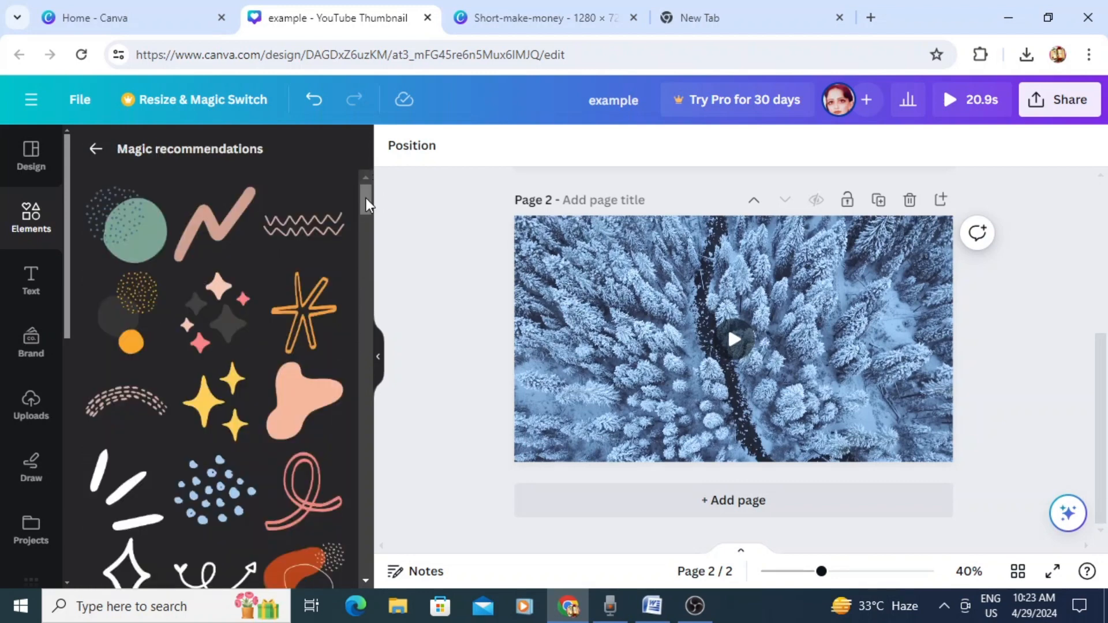
drag(366, 198, 372, 278)
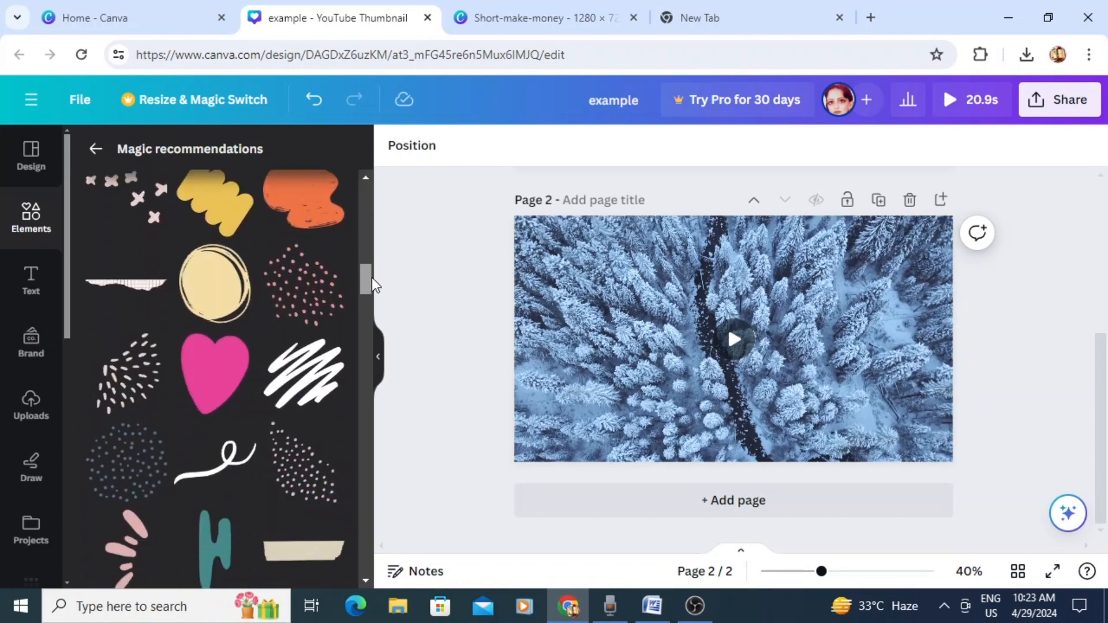
click(226, 383)
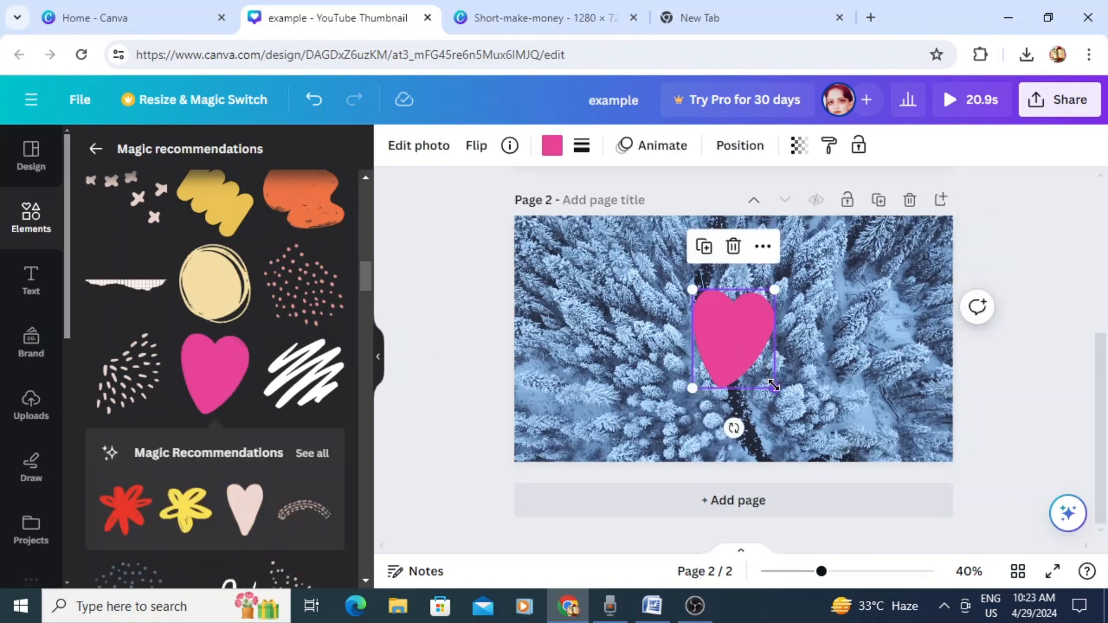
Shrink the pink heart to about half its size and move it to the lower-right corner of page 2
drag(774, 385, 732, 339)
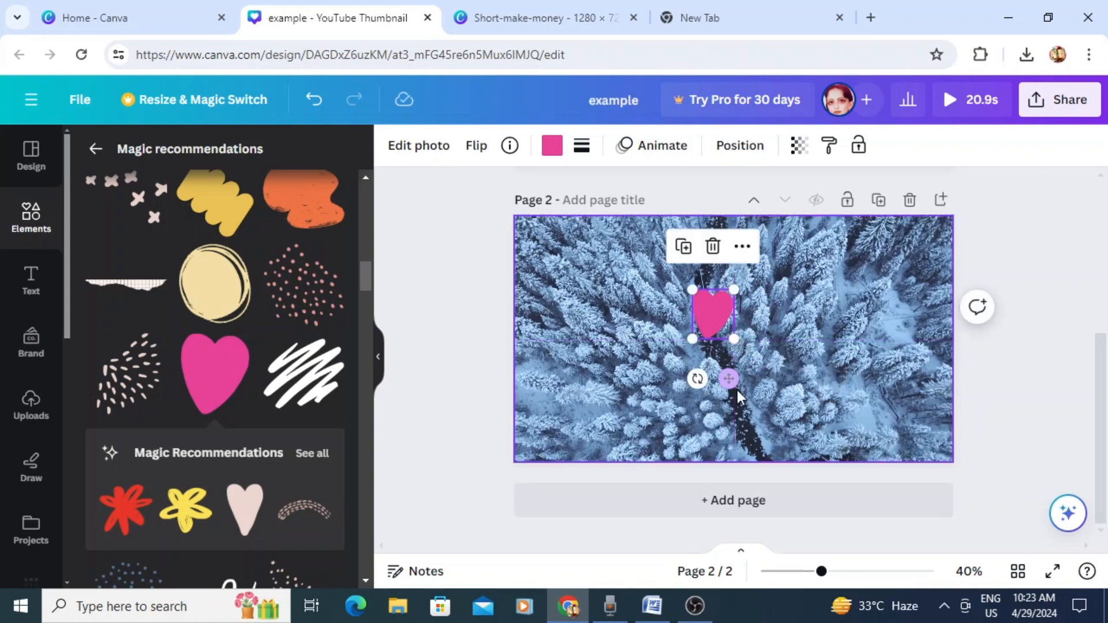
drag(728, 379, 918, 472)
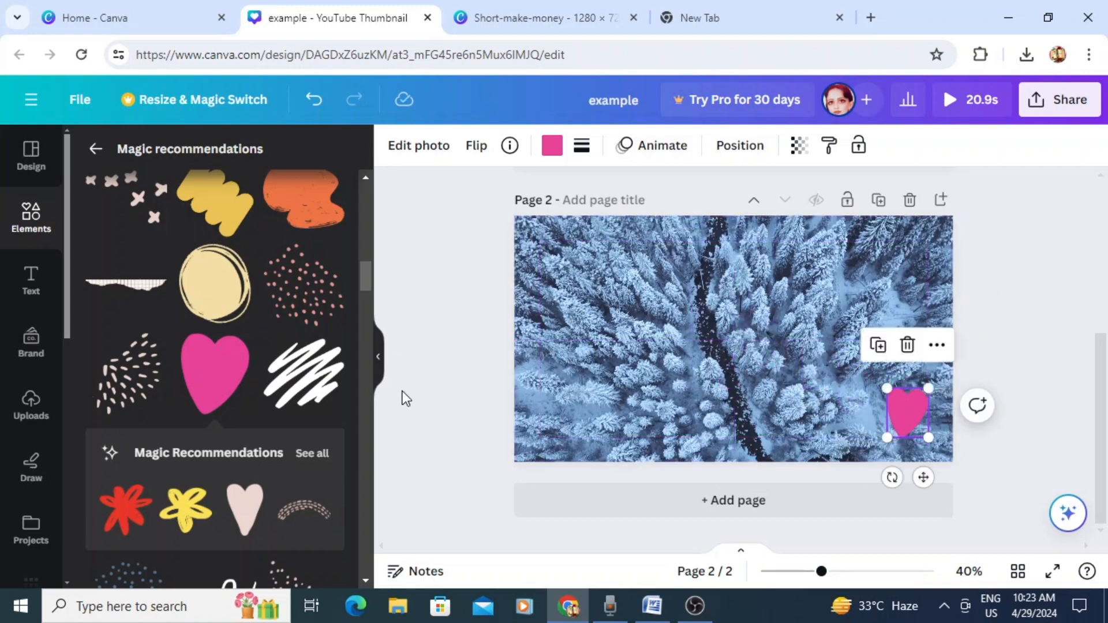
click(439, 395)
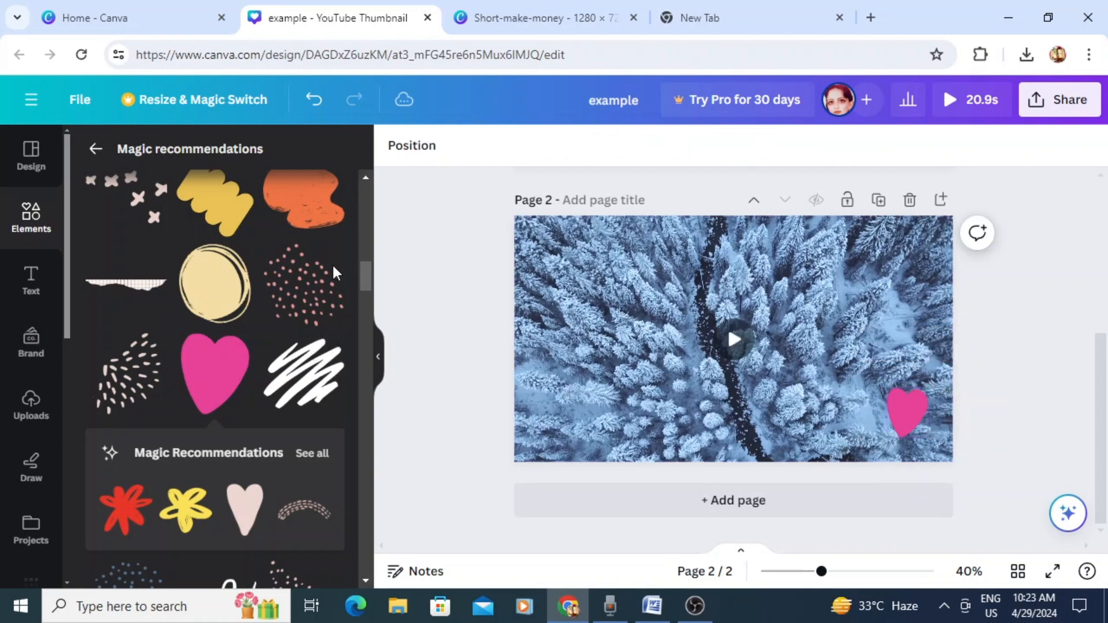
Browse the Featured and Gradient collections of the graphics library
click(96, 149)
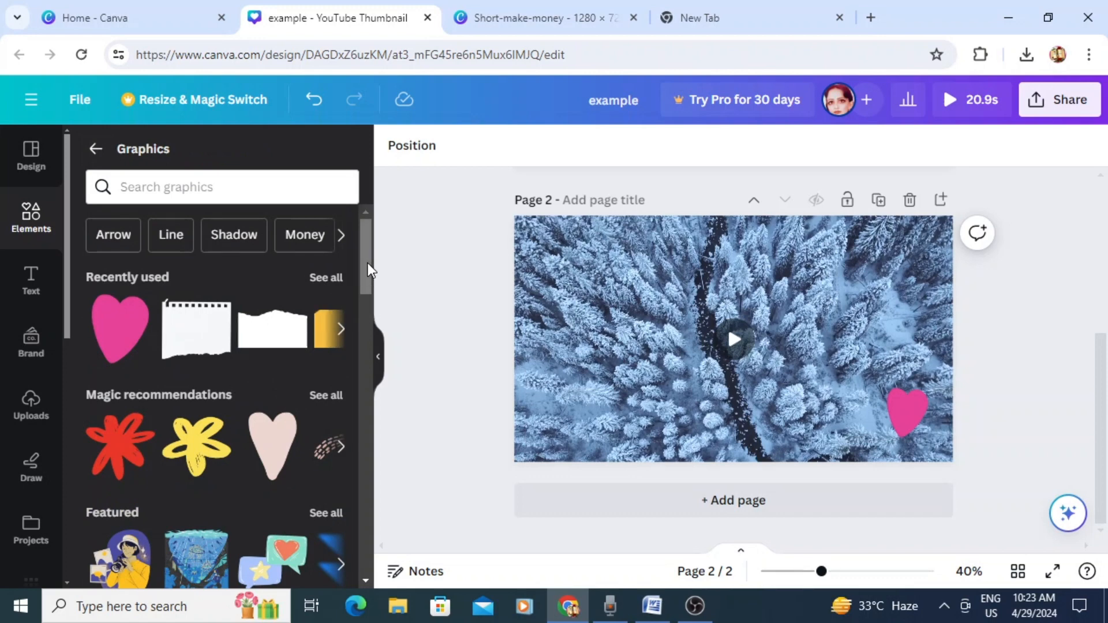
drag(367, 262, 373, 306)
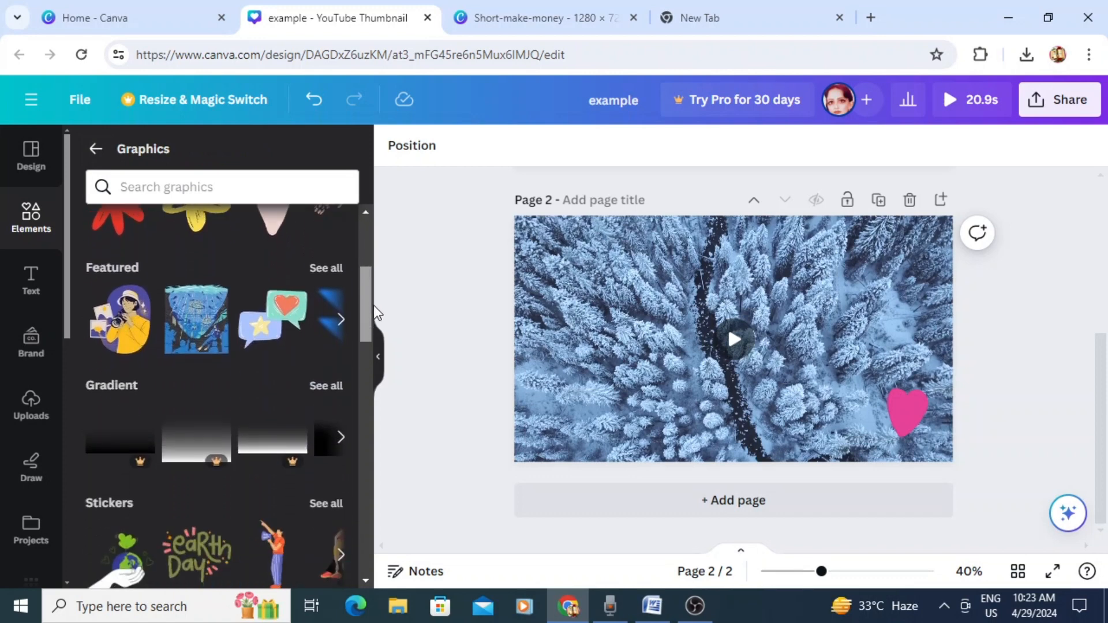
click(327, 269)
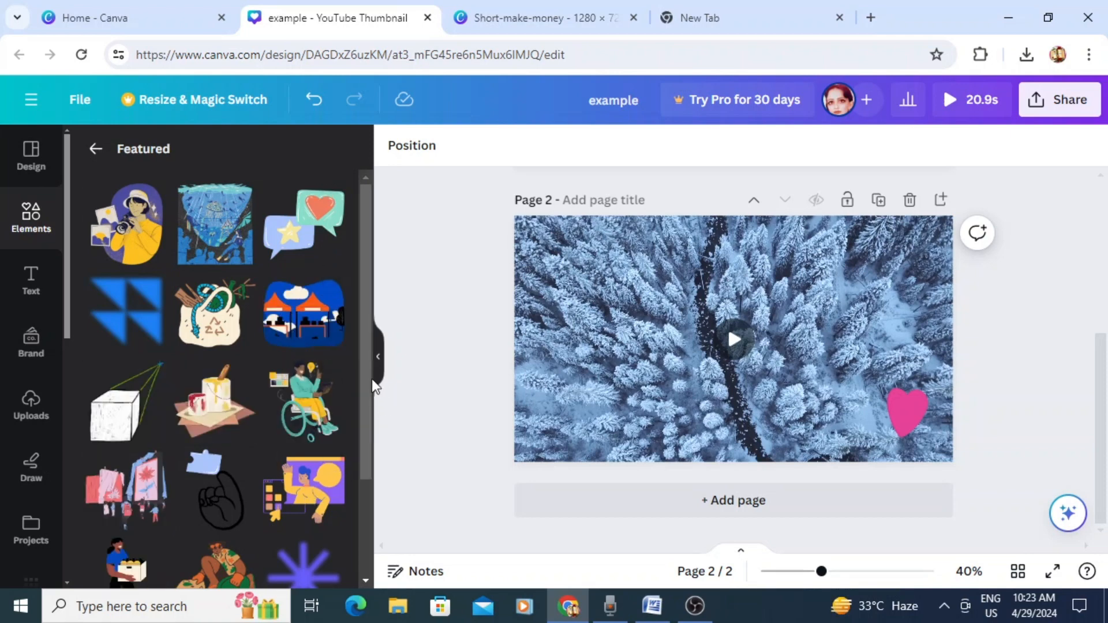
click(97, 150)
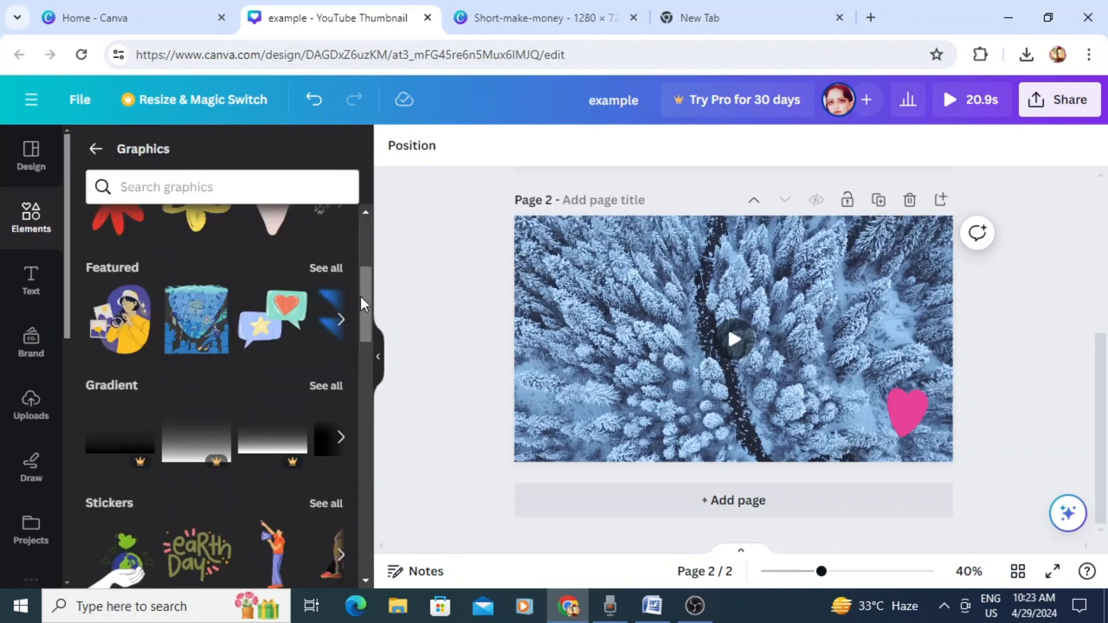
drag(363, 292, 365, 309)
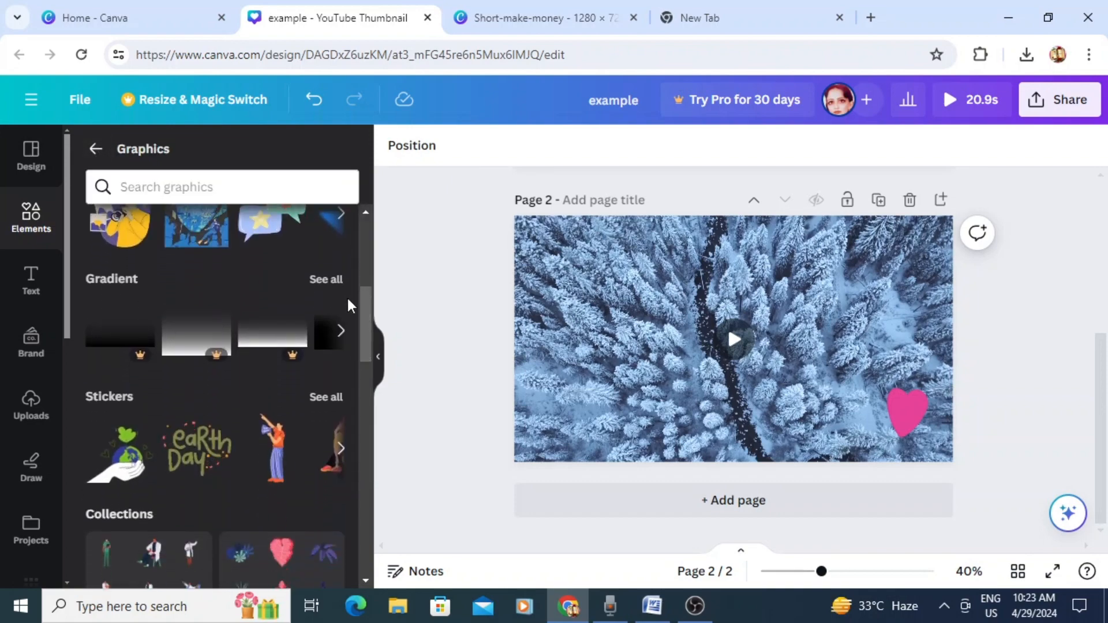
click(334, 281)
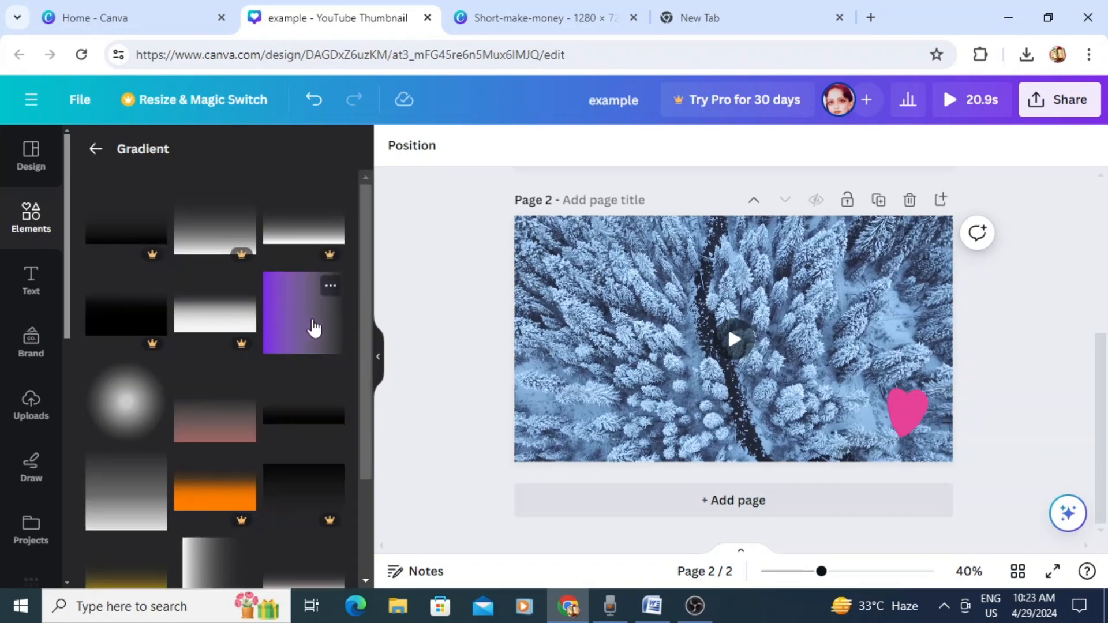
drag(365, 293, 391, 192)
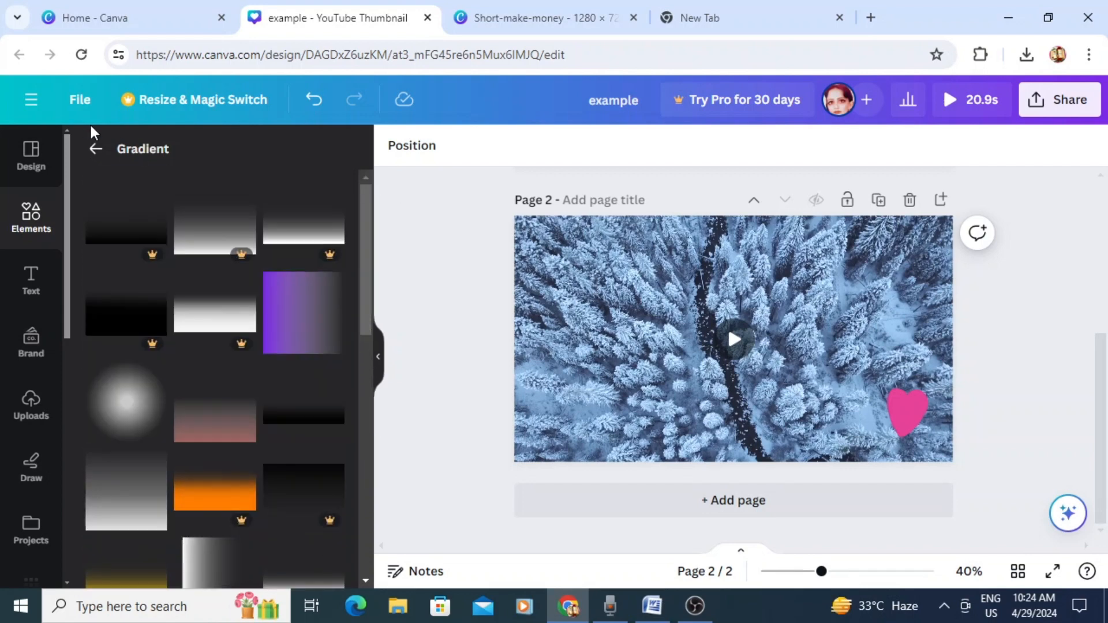
Look through the remaining graphics collections and the photo library, and add a blank third page to the design
click(96, 150)
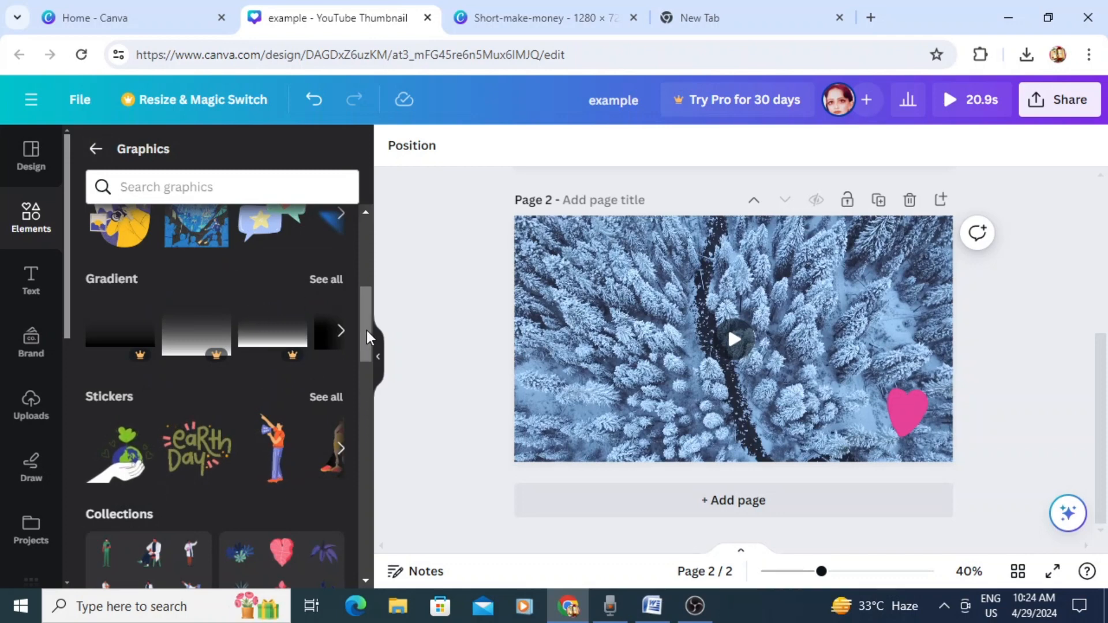
mouse_move(365, 330)
mouse_down()
mouse_move(378, 369)
mouse_move(374, 564)
mouse_up()
scroll(372, 563, down, 3)
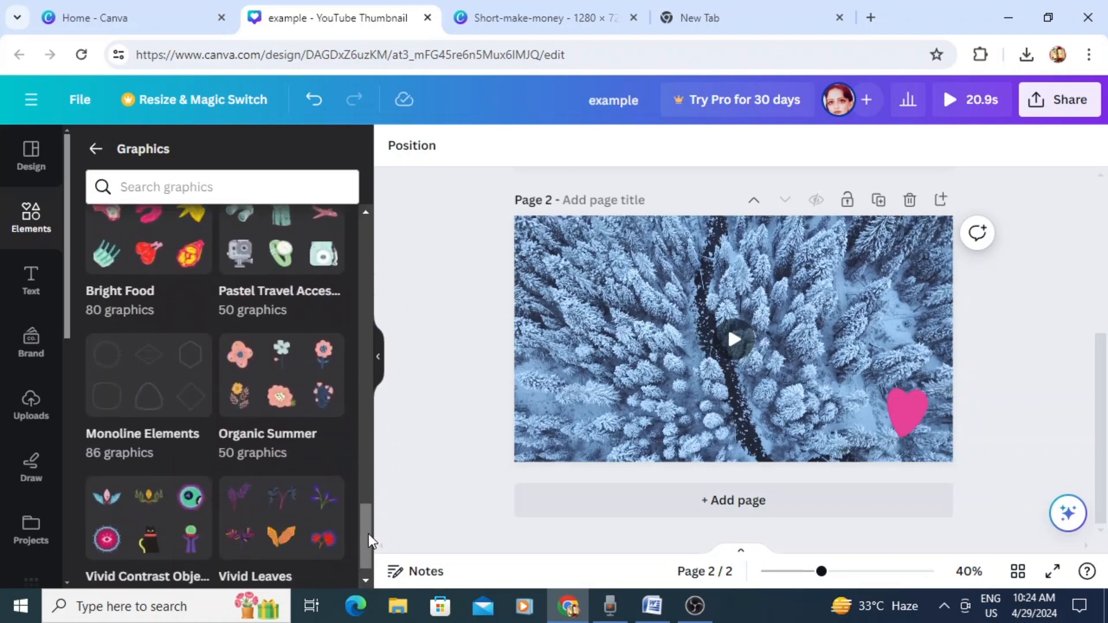
drag(369, 520, 379, 399)
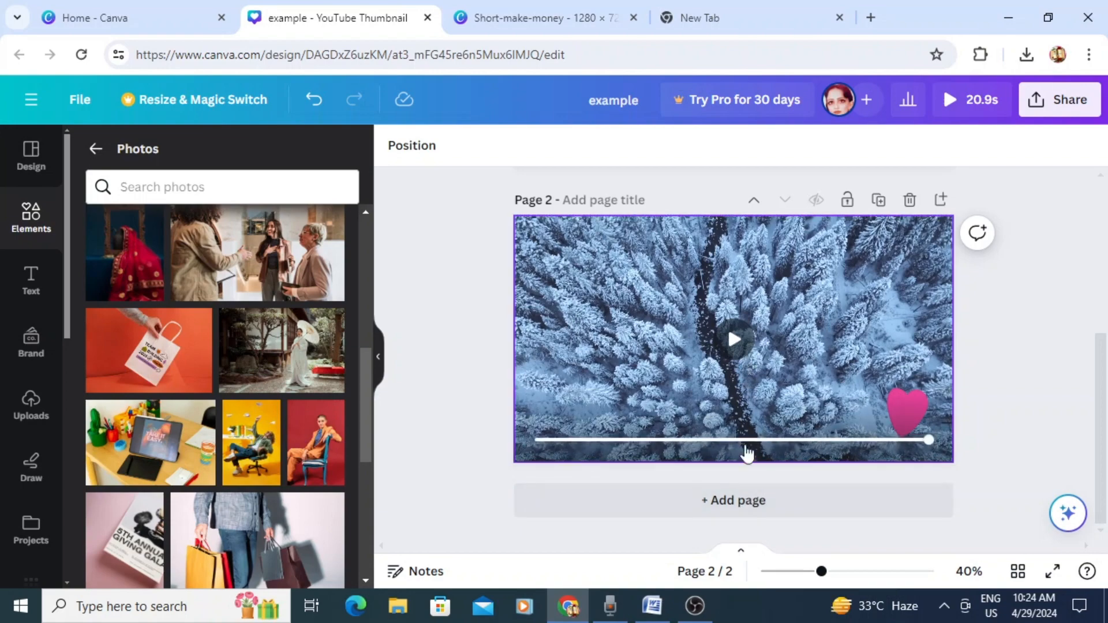
click(748, 511)
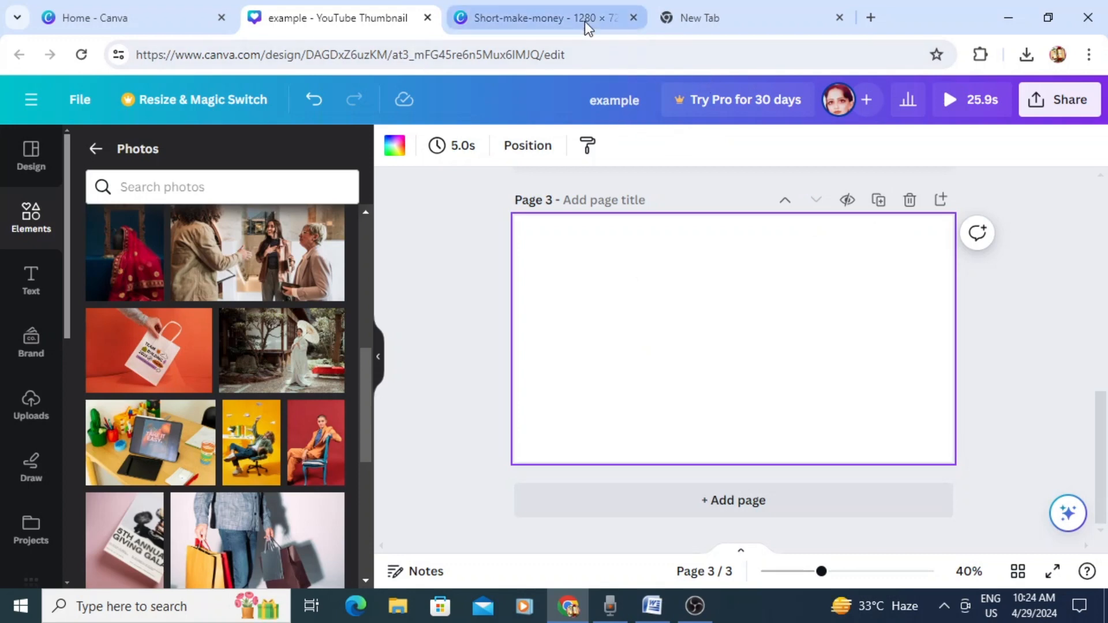
Insert the photo of a tablet on a wooden desk on page 3 and enlarge it to fill the whole page
click(169, 444)
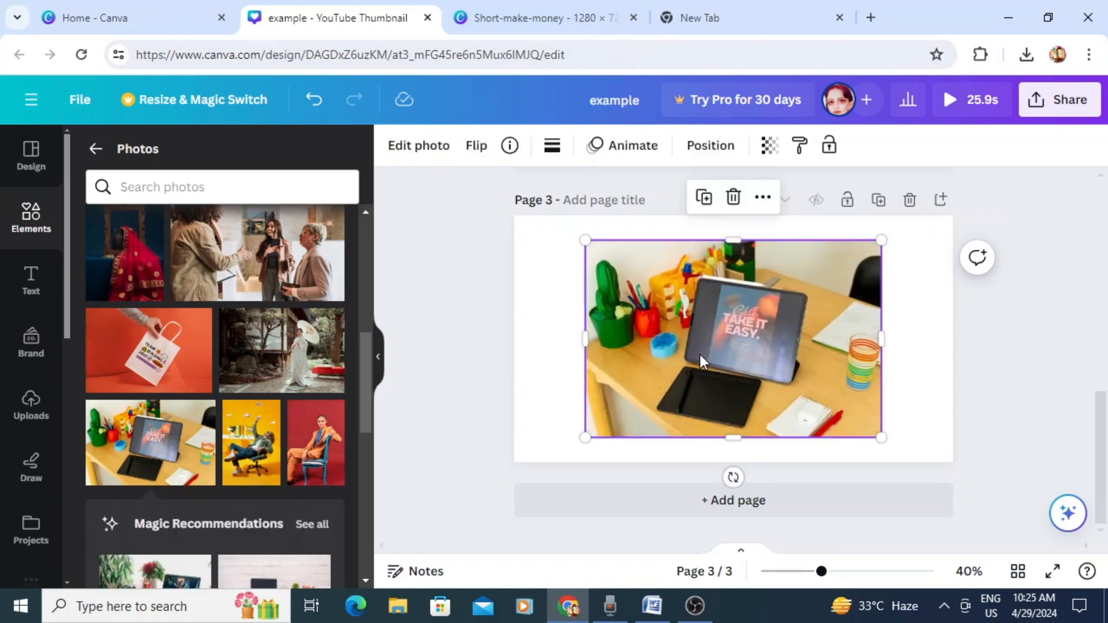
mouse_move(701, 355)
mouse_down()
mouse_move(632, 331)
mouse_move(801, 390)
mouse_move(711, 354)
mouse_up()
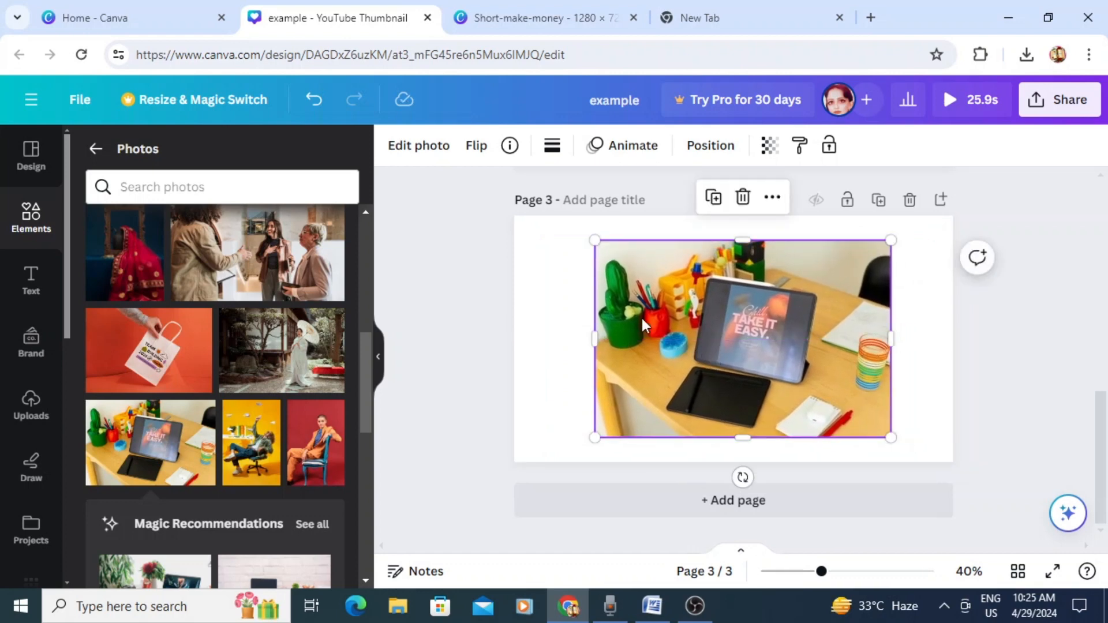
drag(594, 241, 565, 228)
drag(704, 297, 644, 284)
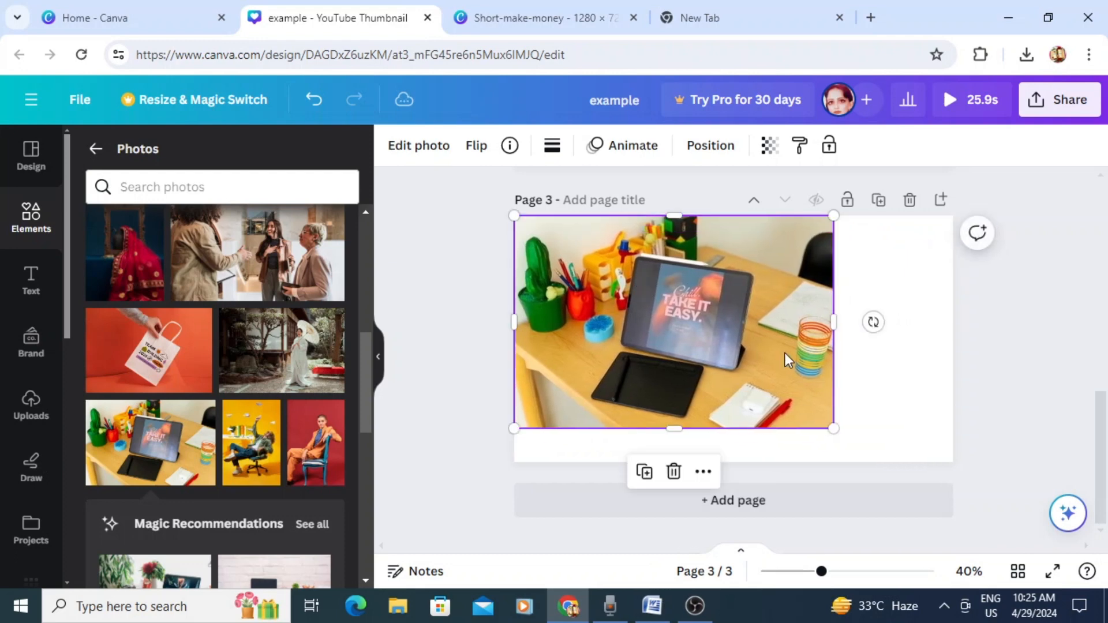
drag(832, 428, 884, 462)
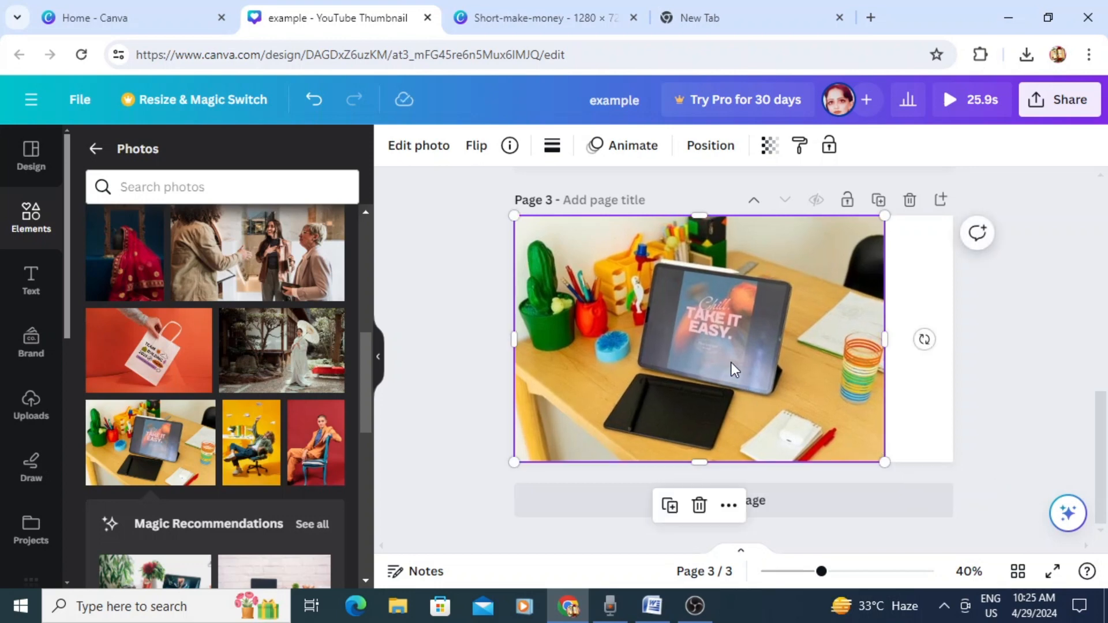
drag(732, 365, 746, 362)
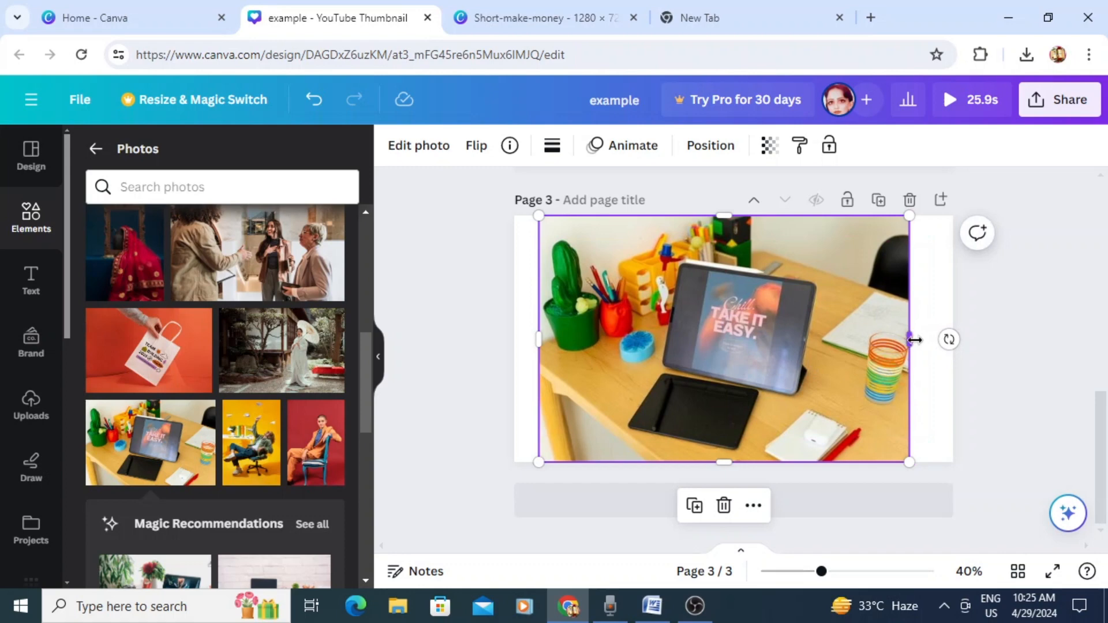
drag(914, 339, 953, 339)
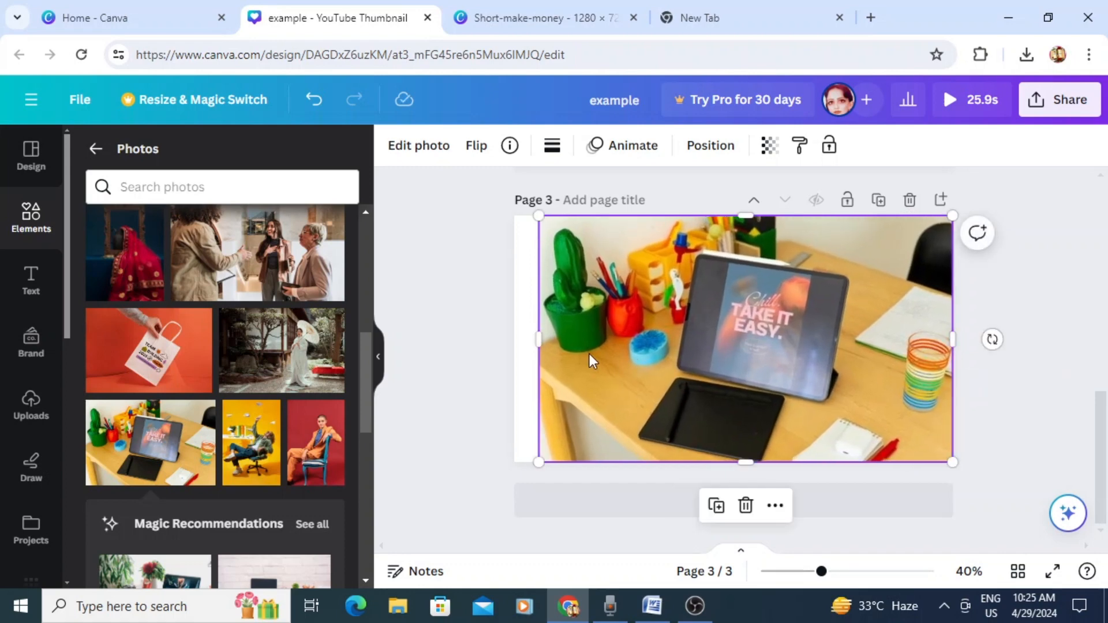
mouse_move(538, 339)
mouse_down()
mouse_move(510, 334)
mouse_move(520, 334)
mouse_up()
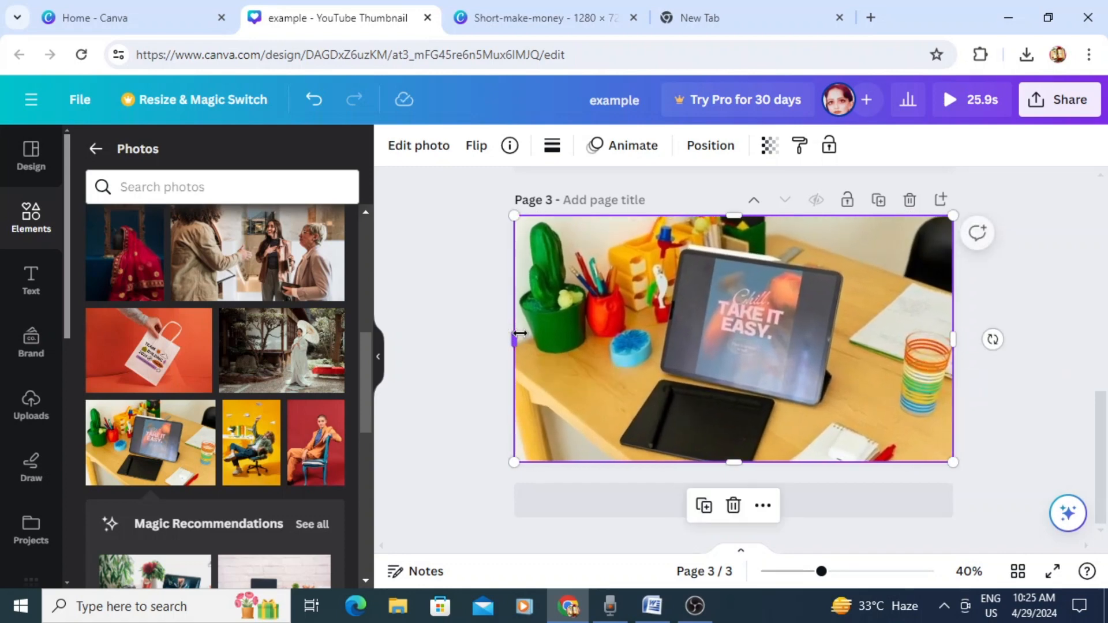
Shrink the desk photo to about three quarters of the page width and move it in from the page's upper-left corner
drag(725, 346, 726, 344)
drag(953, 463, 863, 398)
drag(641, 290, 662, 310)
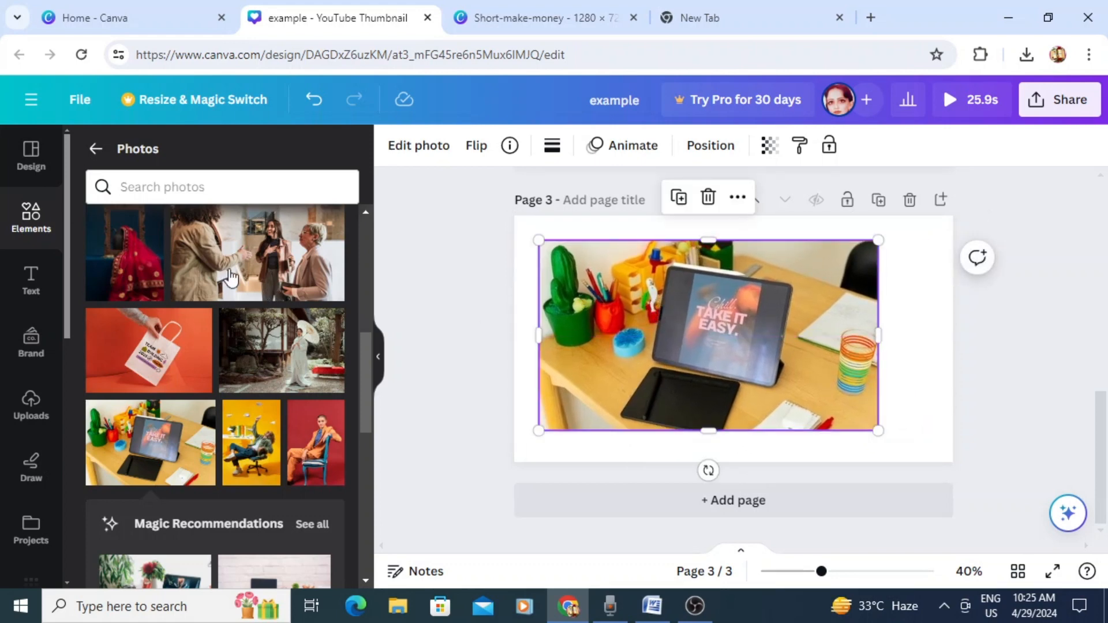
Return to the elements overview and delete the desk photo from page 3
click(96, 153)
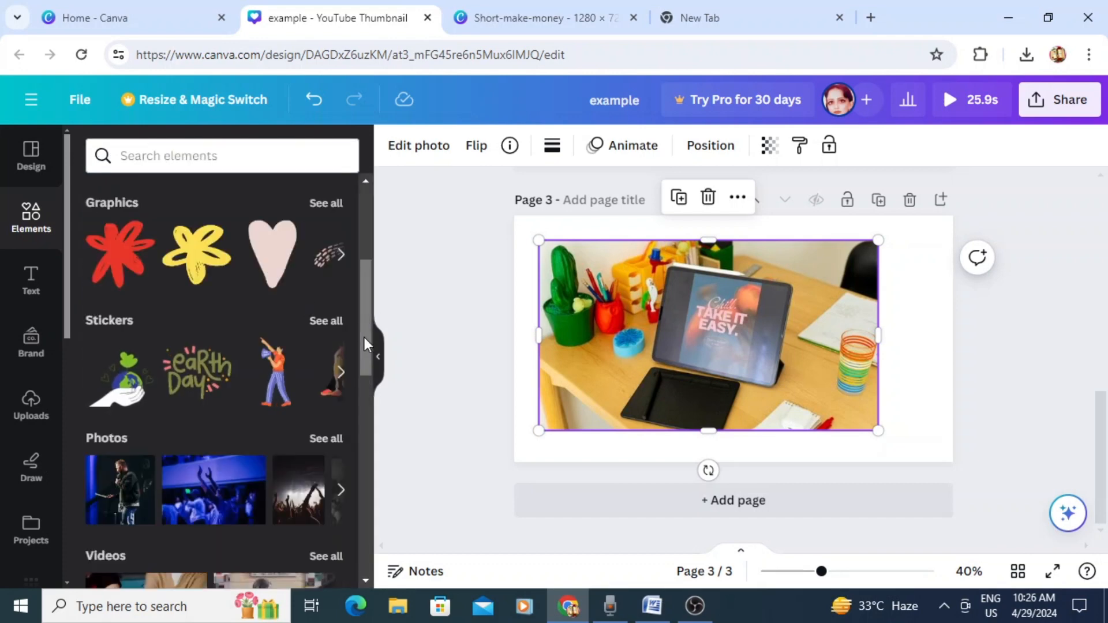
drag(365, 339, 365, 254)
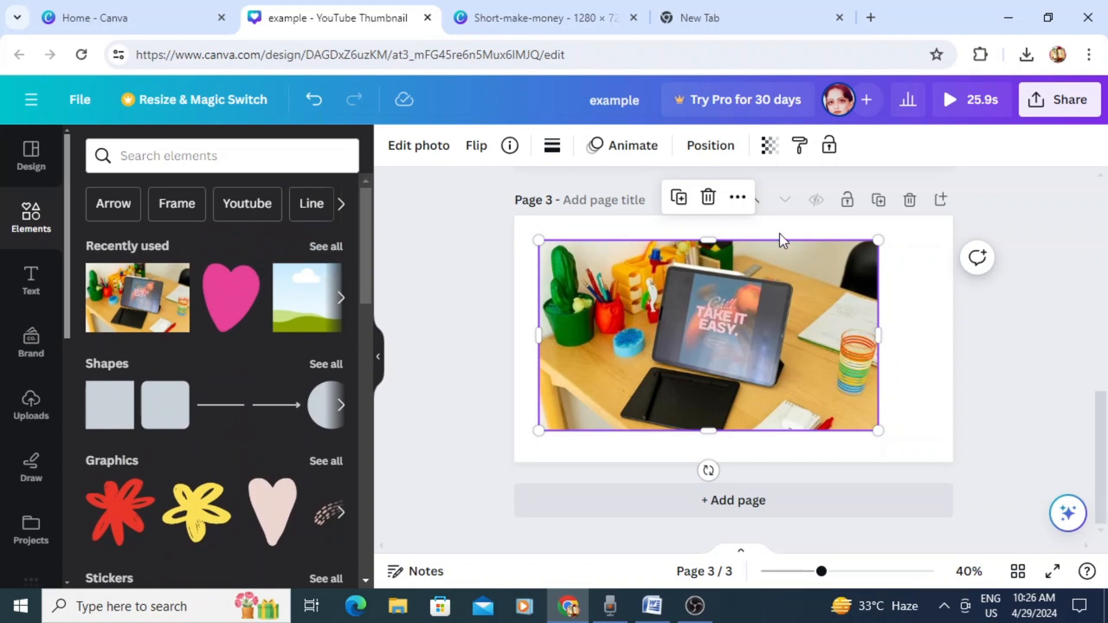
click(708, 197)
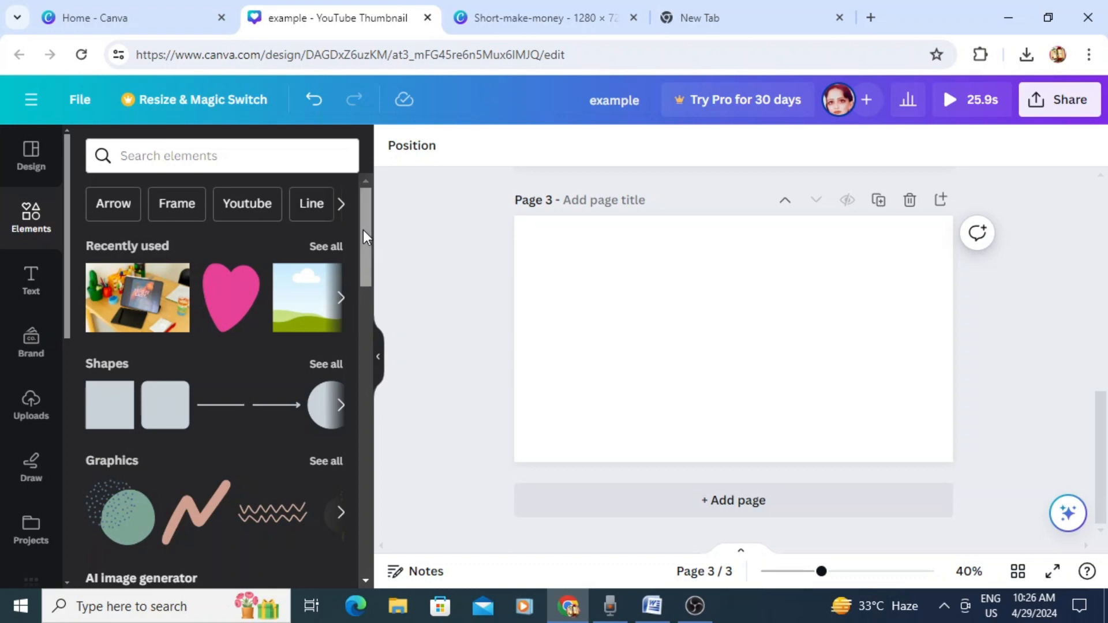
Open the Magic Media AI image generator to create a custom image
drag(362, 229, 367, 302)
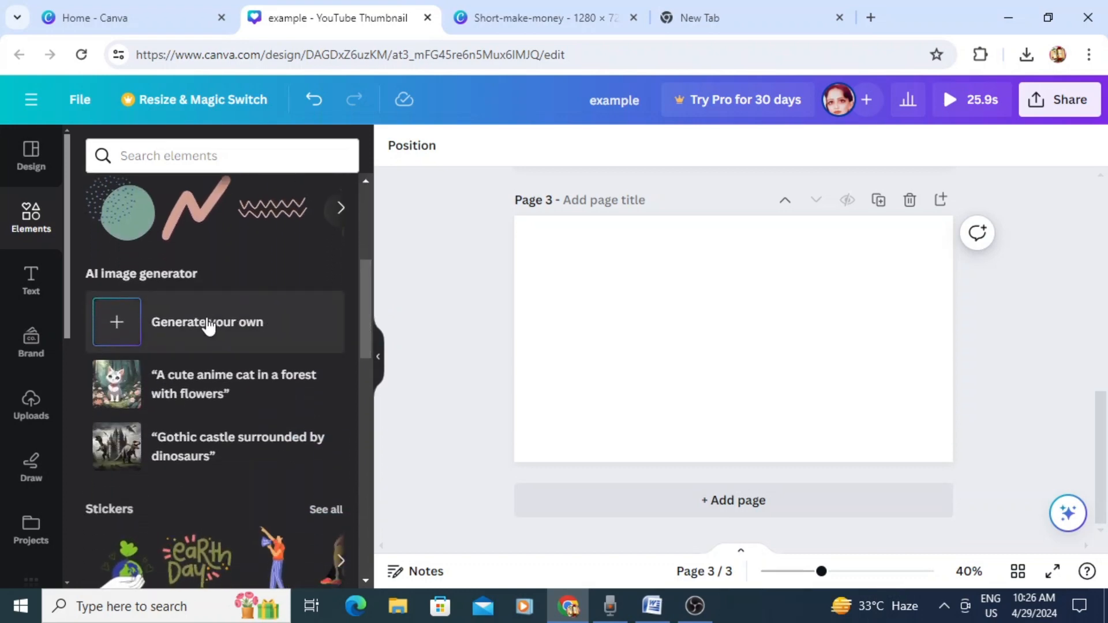
click(207, 320)
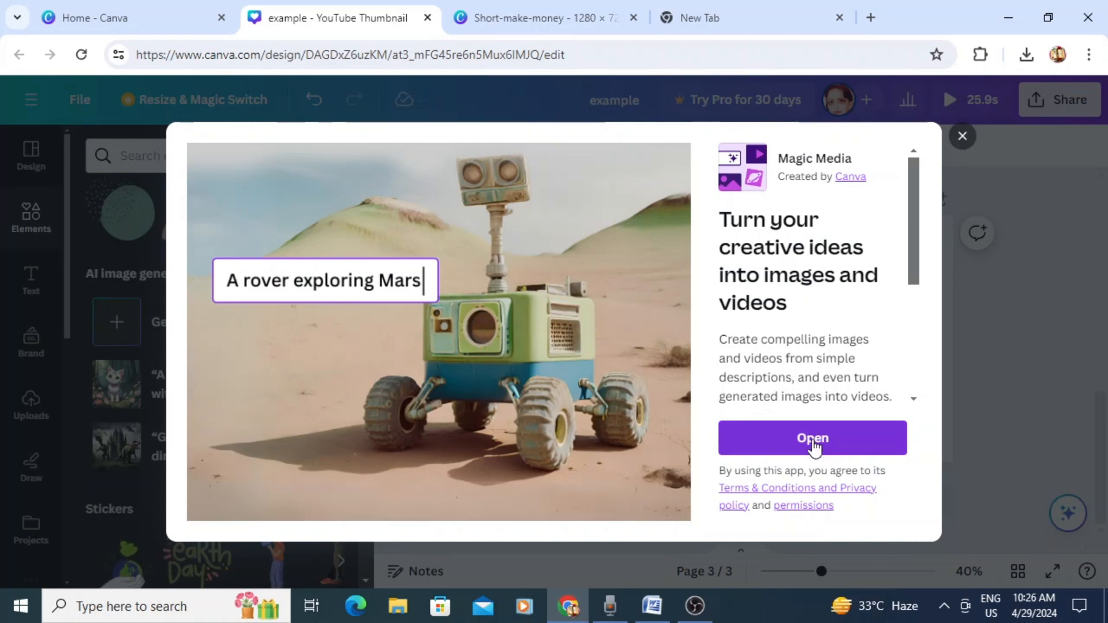
click(813, 449)
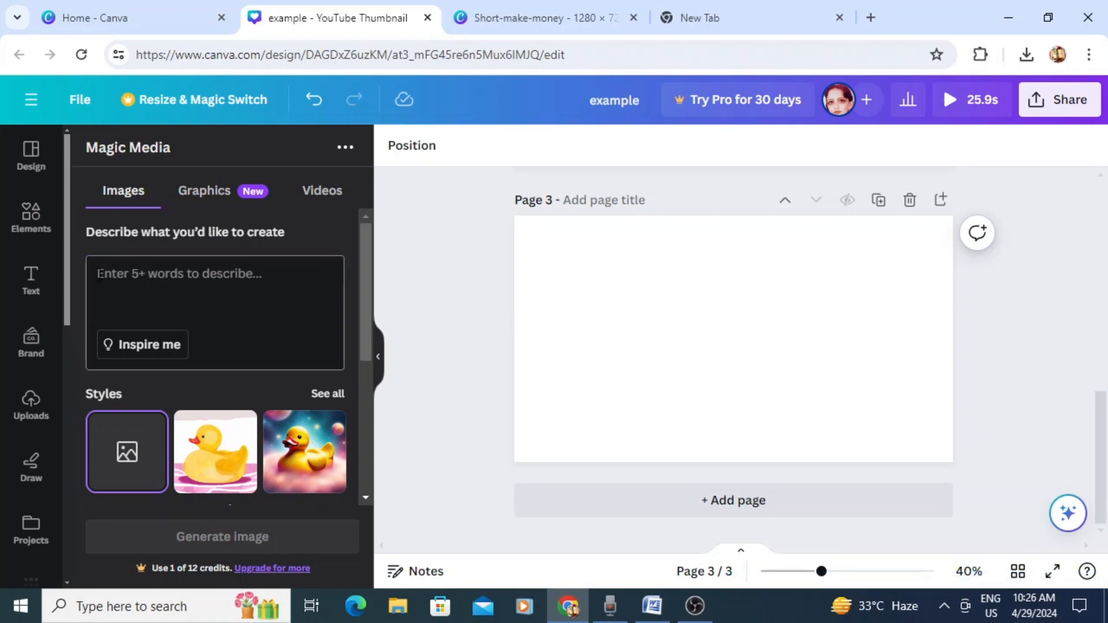
Generate AI images from the description "beautiful landscape" in the Dreamy style
click(98, 275)
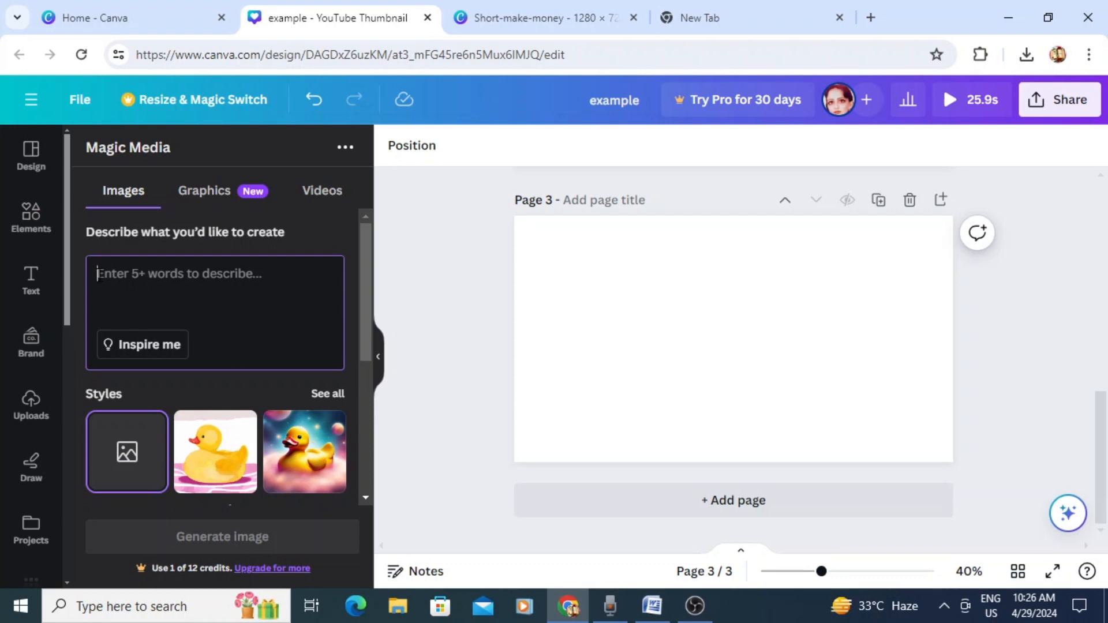
text(bea)
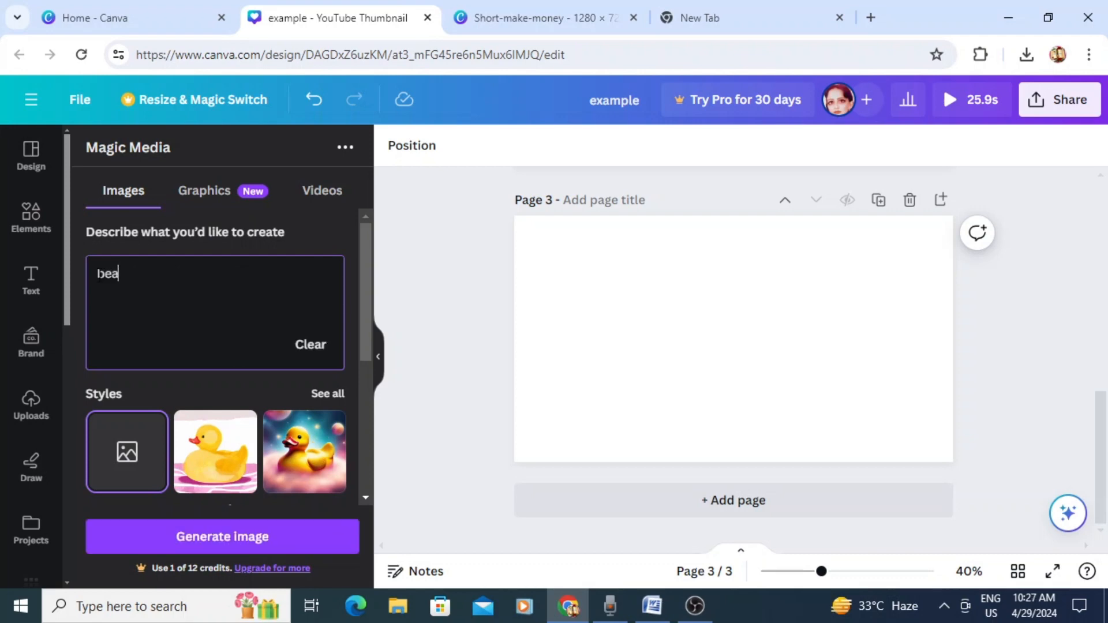
text(utiful landsca)
text(pe)
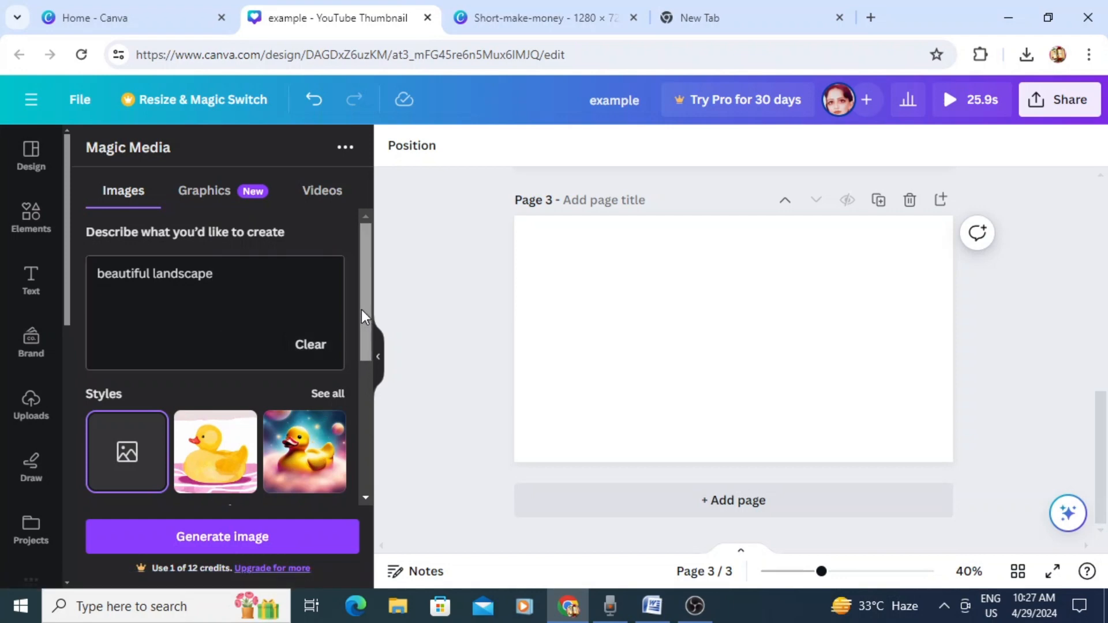
drag(361, 310, 363, 363)
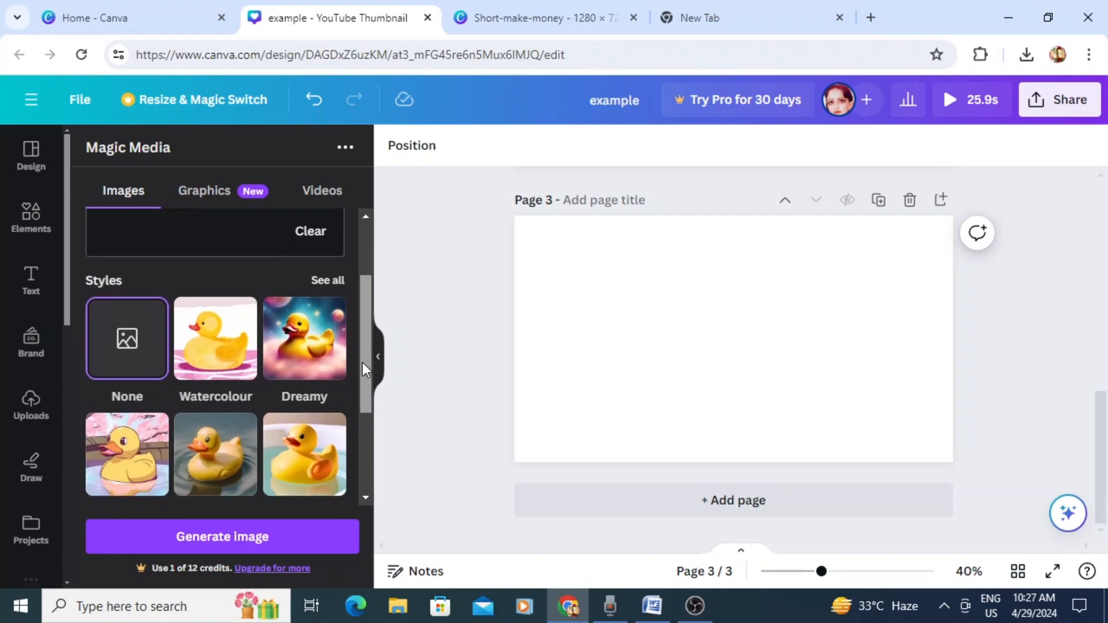
click(304, 335)
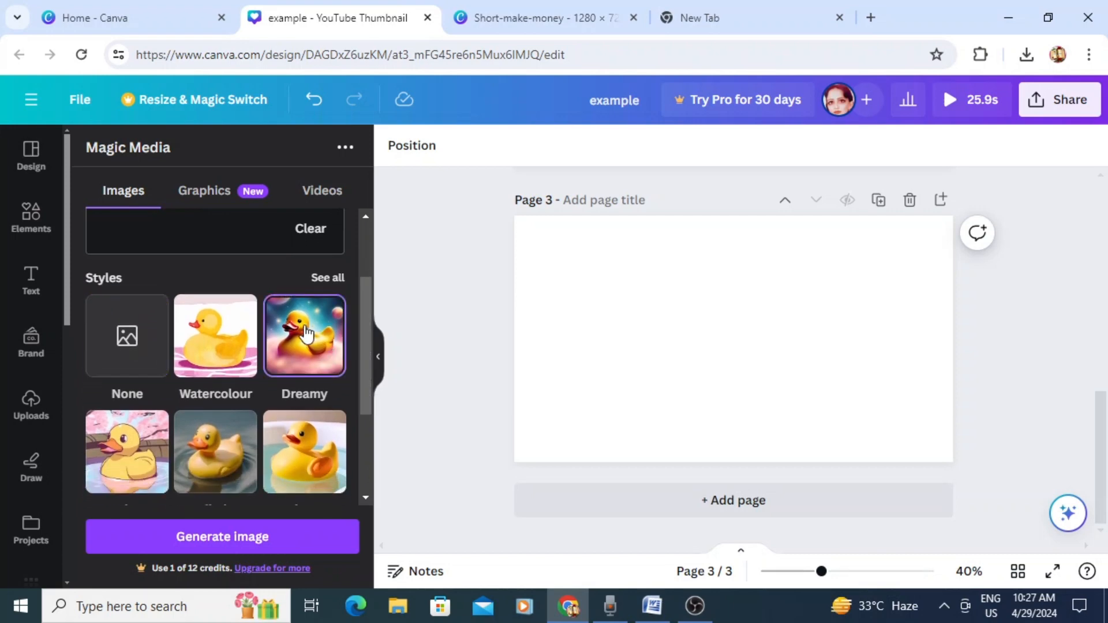
click(247, 535)
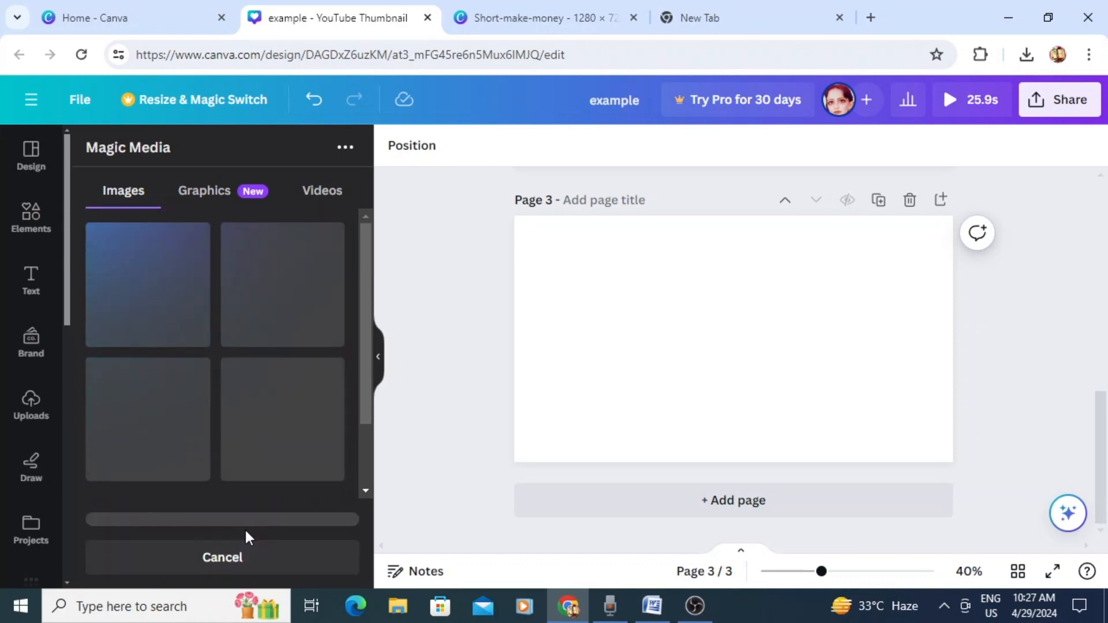
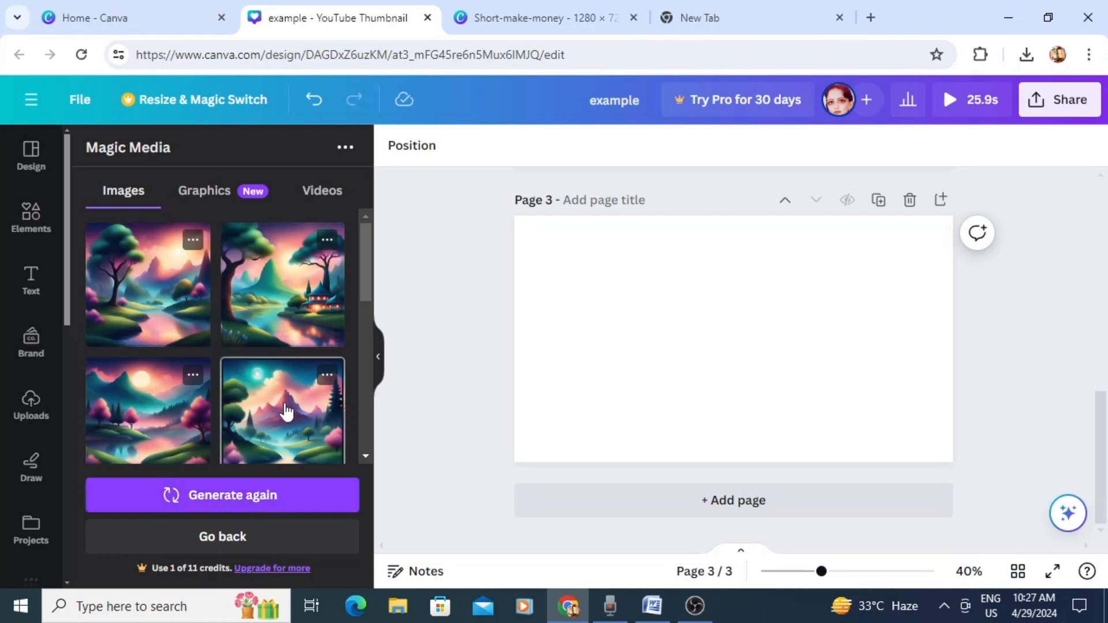
Insert the generated landscape with the lit house on the right side of page 3 and the moonlit mountain image overlapping its upper left
click(296, 290)
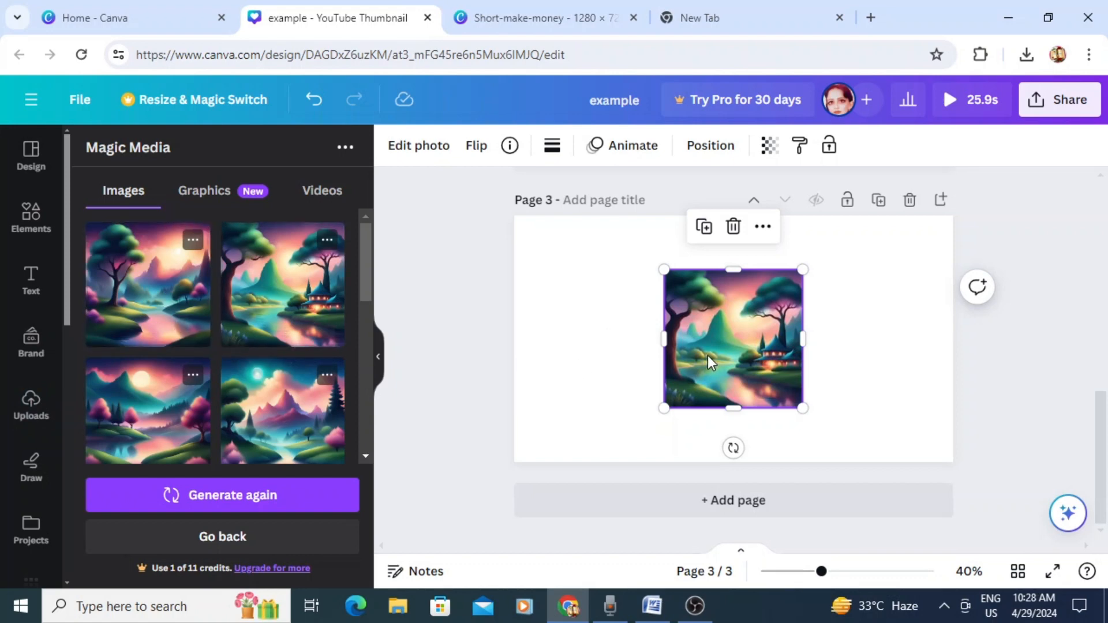
drag(719, 351, 818, 352)
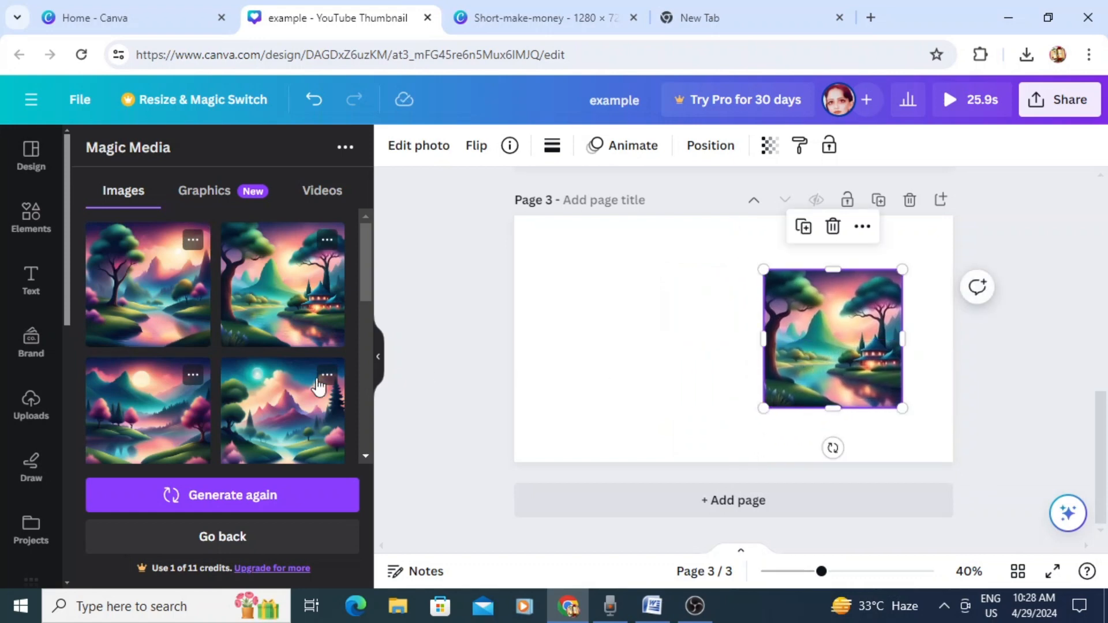
click(264, 427)
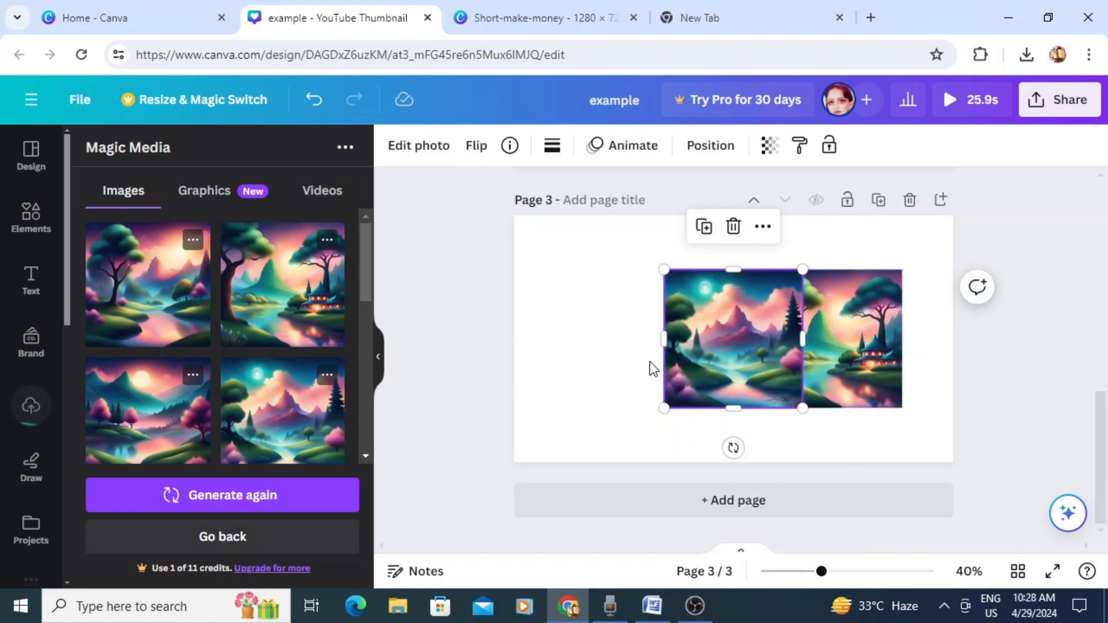
drag(745, 351, 660, 337)
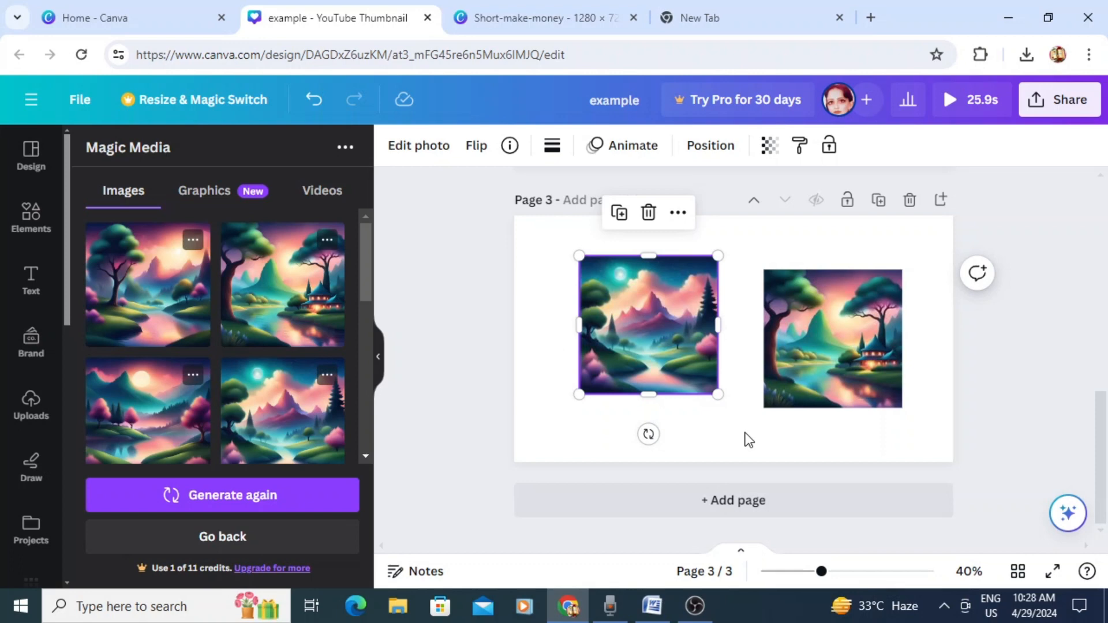
drag(673, 385, 745, 368)
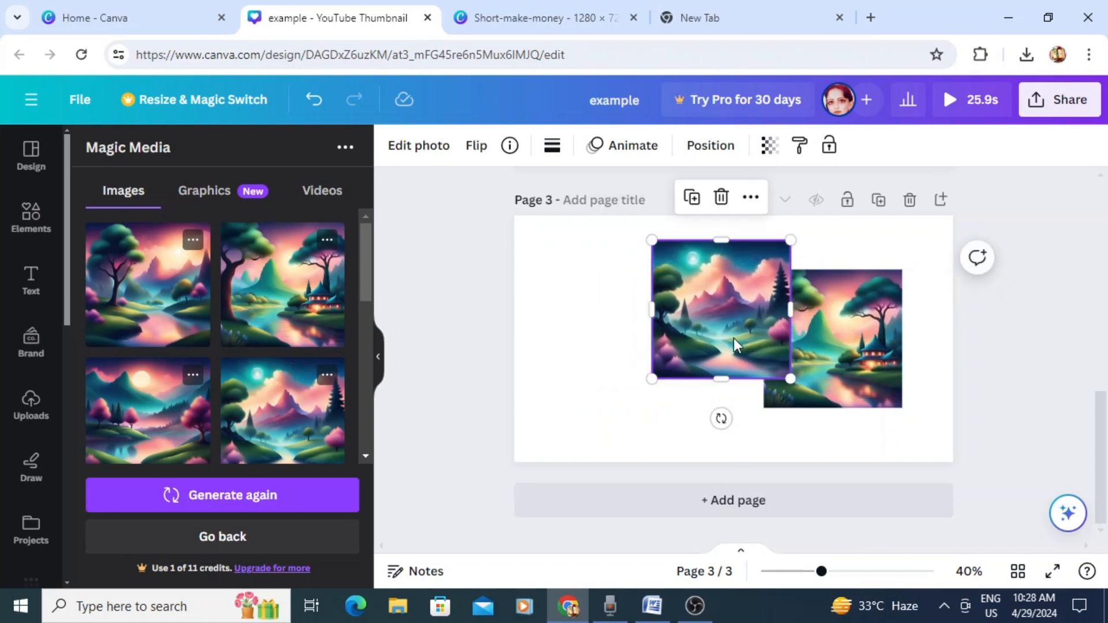
Add the generated pink-tree lake landscape at the lower left of page 3 and the large-tree sunset landscape in the centre
click(187, 430)
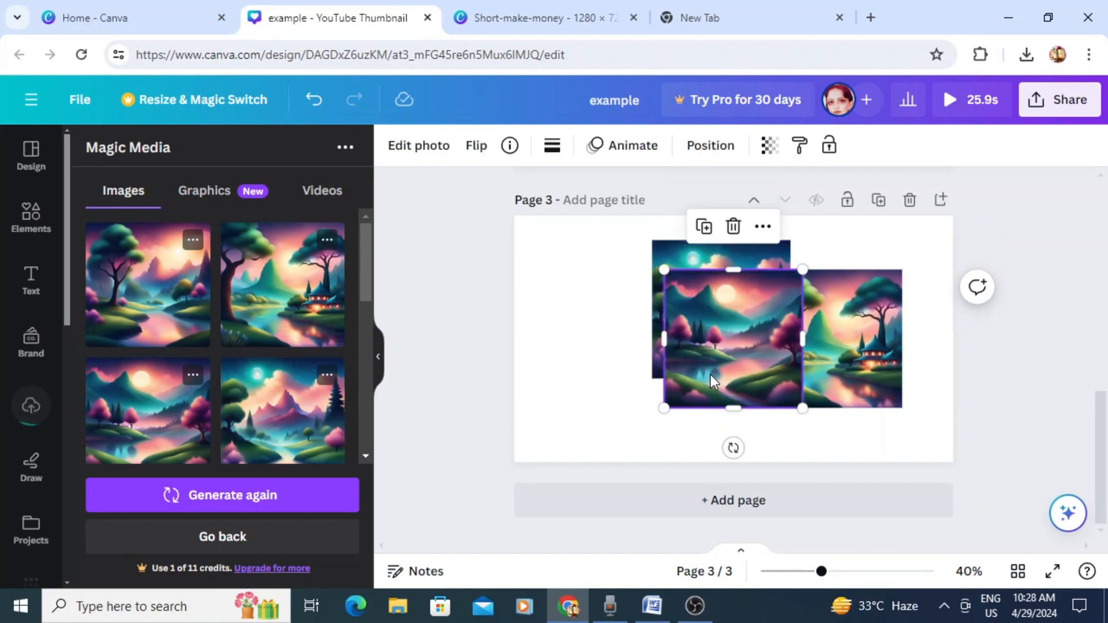
drag(725, 361, 612, 382)
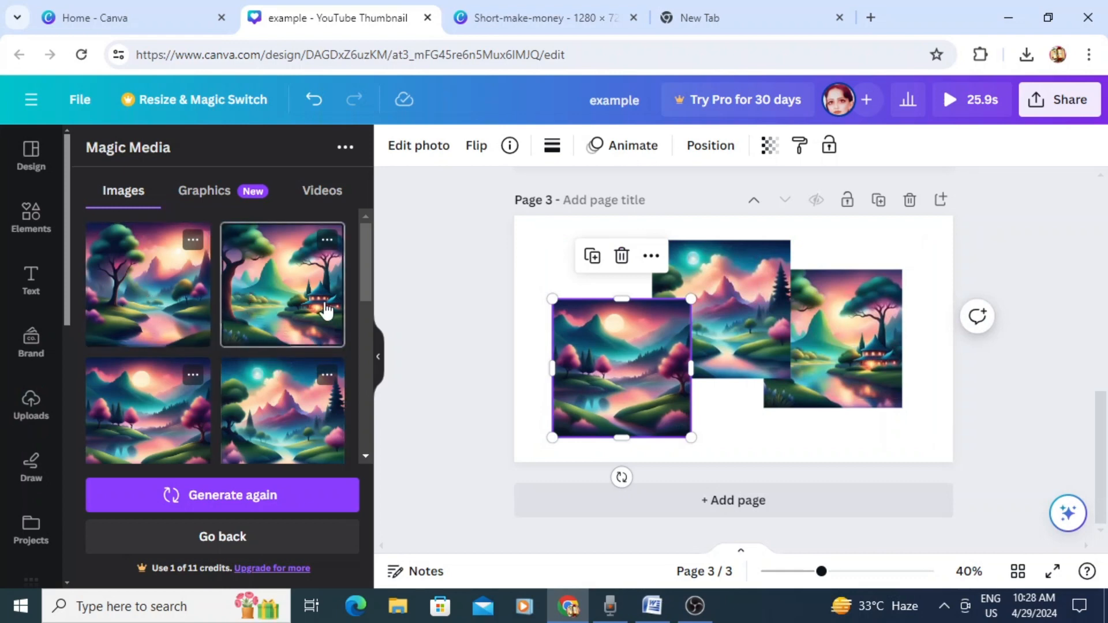
click(190, 303)
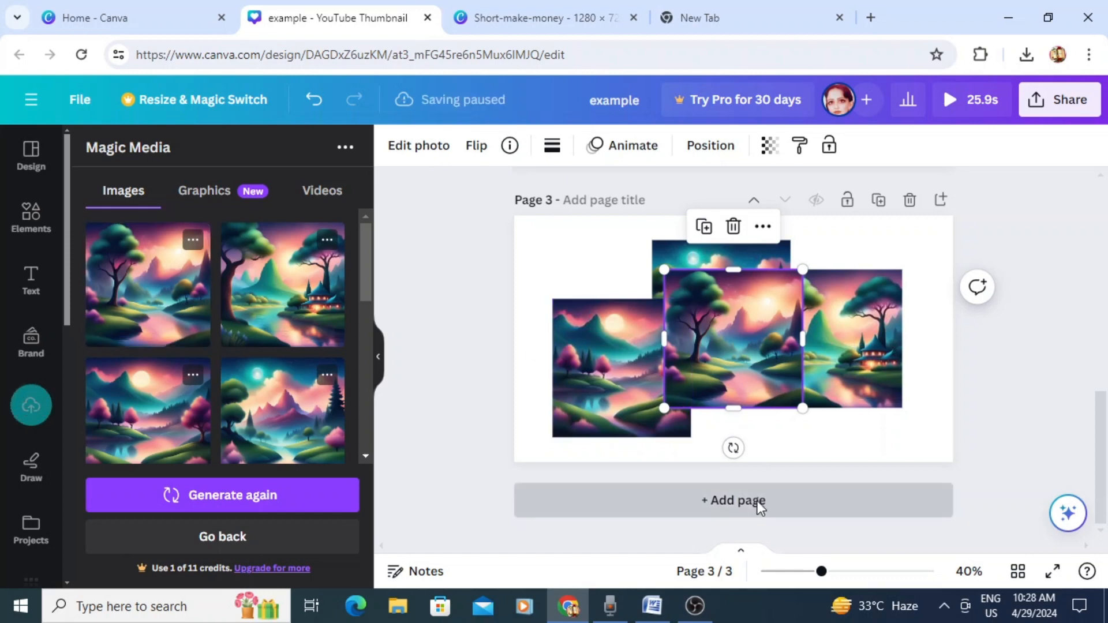
Add three blank pages after page 3
click(757, 503)
click(757, 507)
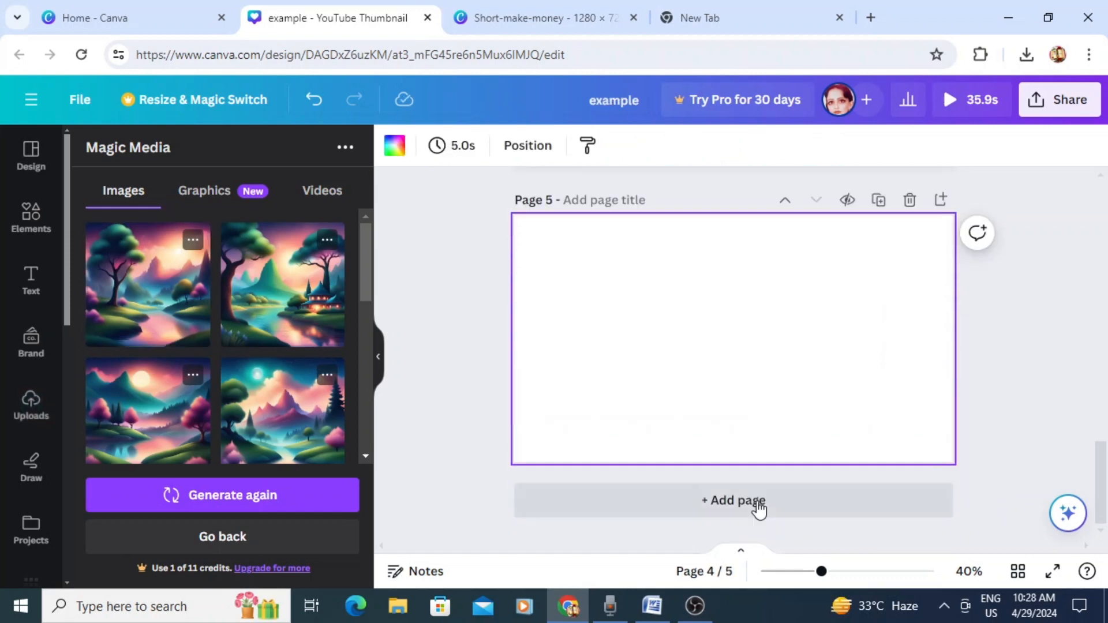
click(757, 507)
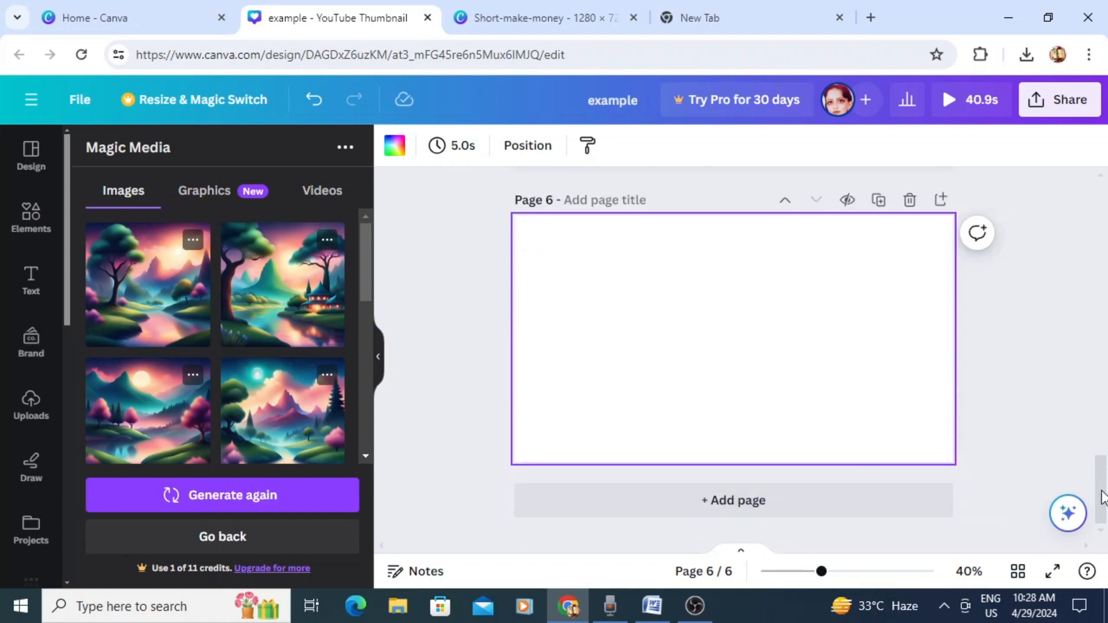
Move the pink-tree lake, large-tree sunset and moonlit mountain landscapes from page 3 to page 4, leaving the lit-house image
drag(1102, 497, 1103, 358)
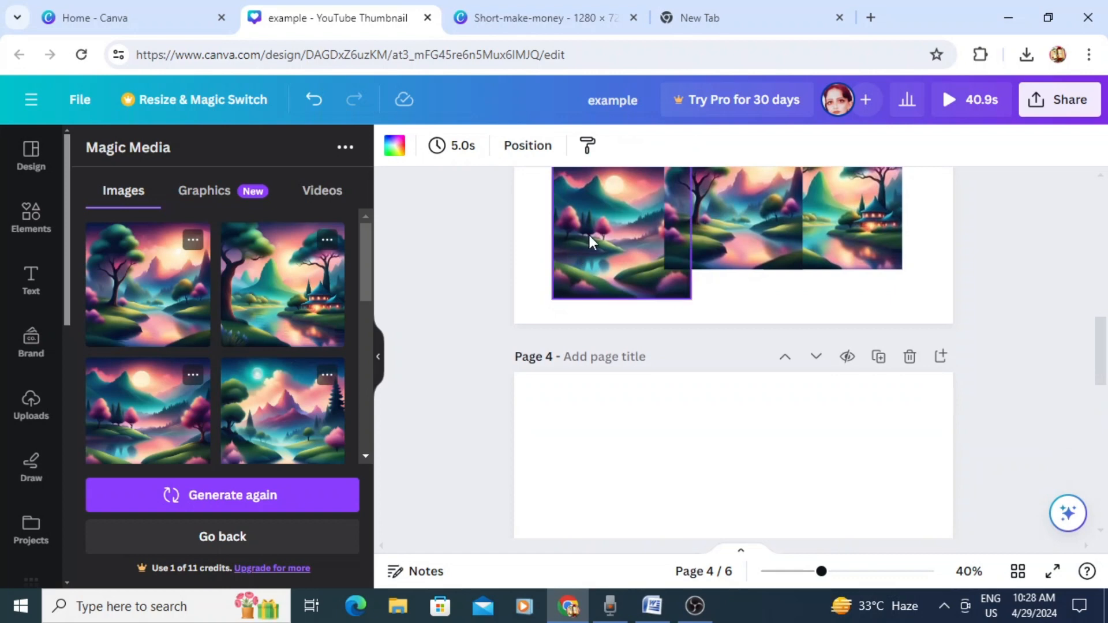
drag(589, 240, 719, 476)
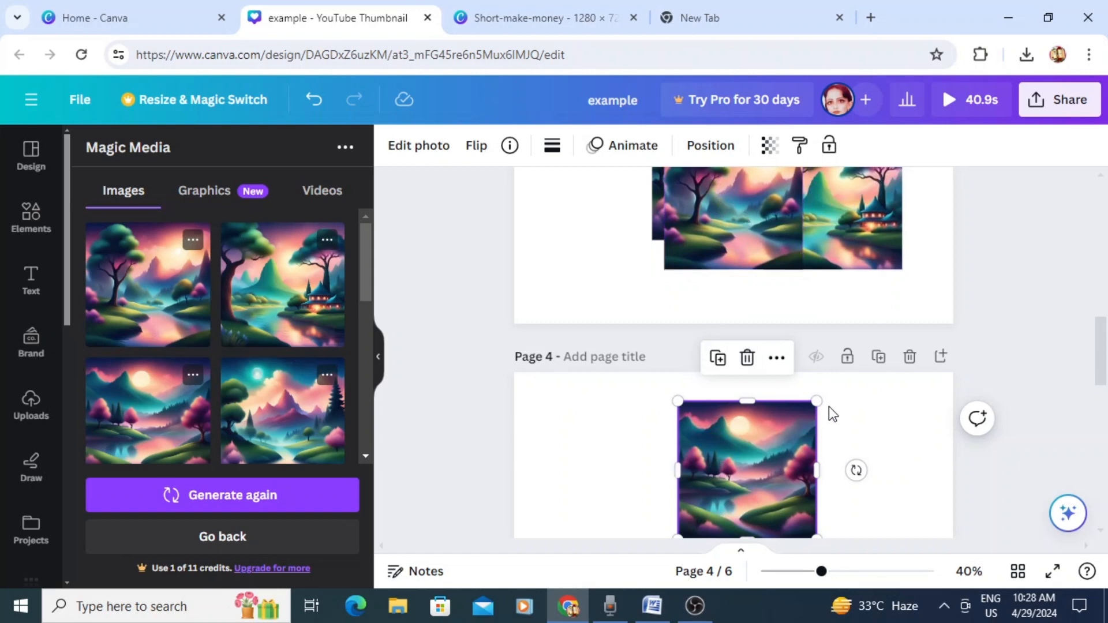
drag(781, 255, 654, 521)
drag(732, 205, 861, 498)
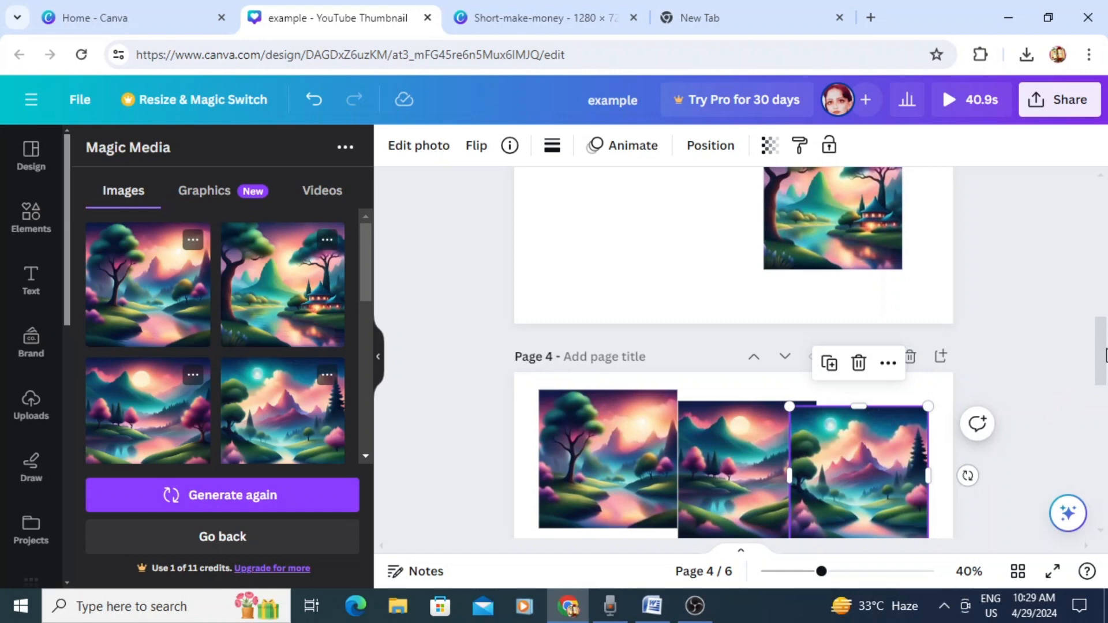
Move the moonlit mountain image from page 4 to page 5 and the large-tree sunset image to page 6
scroll(1102, 344, down, 4)
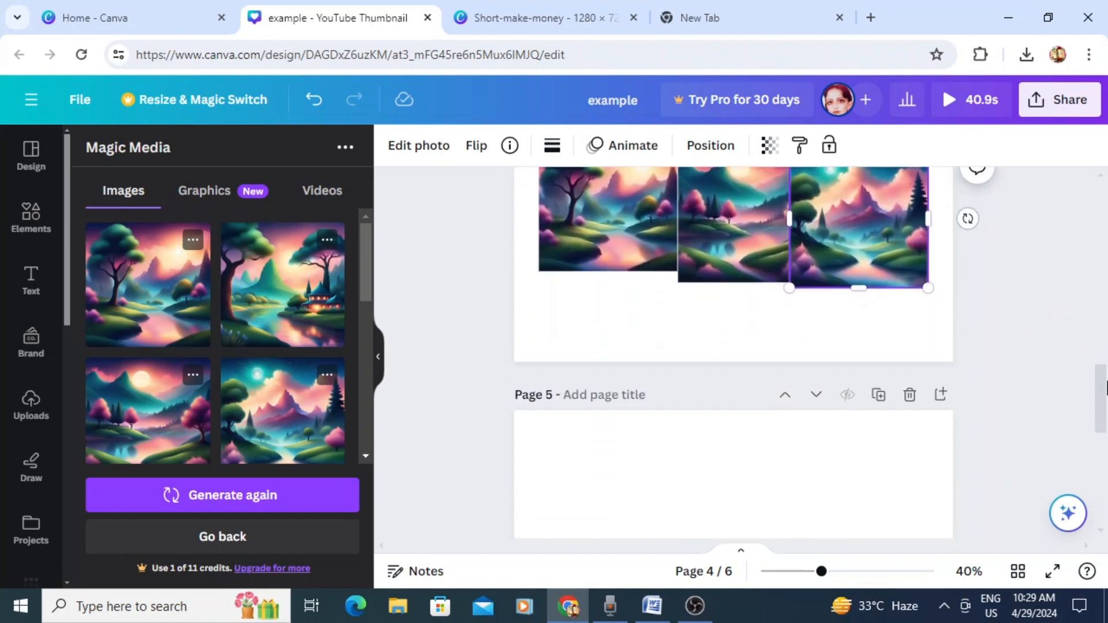
drag(828, 194, 718, 486)
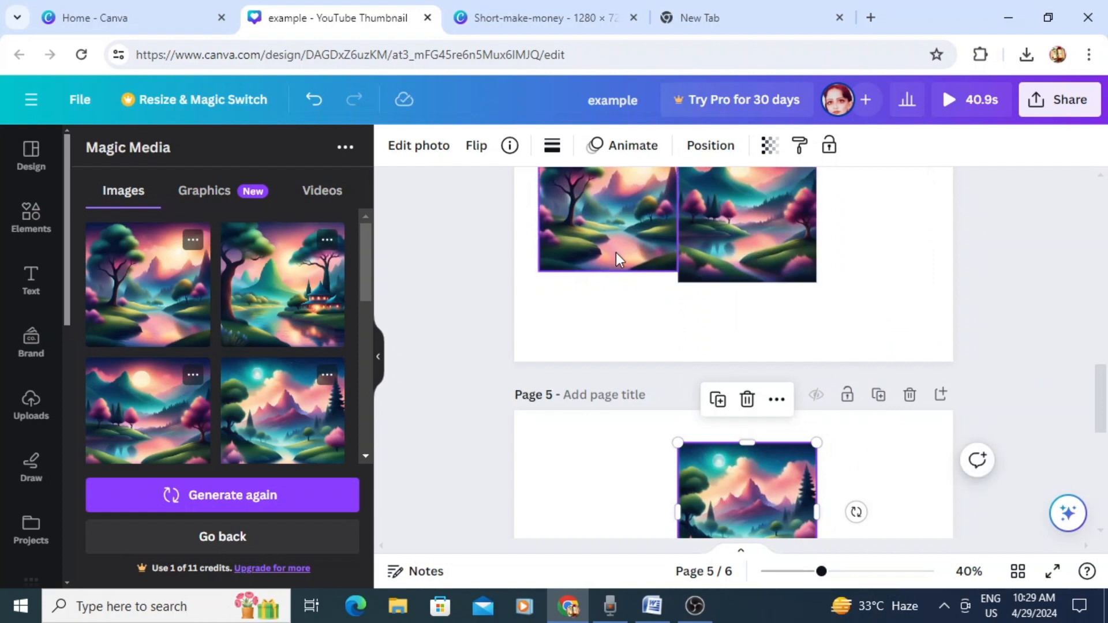
drag(569, 240, 601, 540)
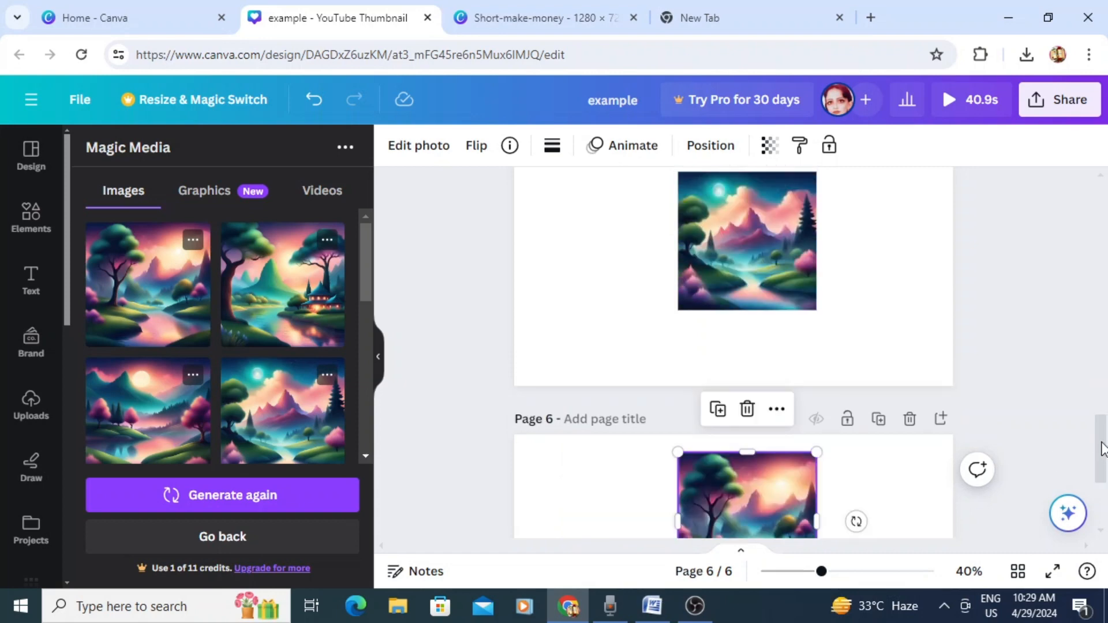
Add the recently used square frame to page 3 and place it in the page's upper-left corner
drag(1101, 450, 1106, 315)
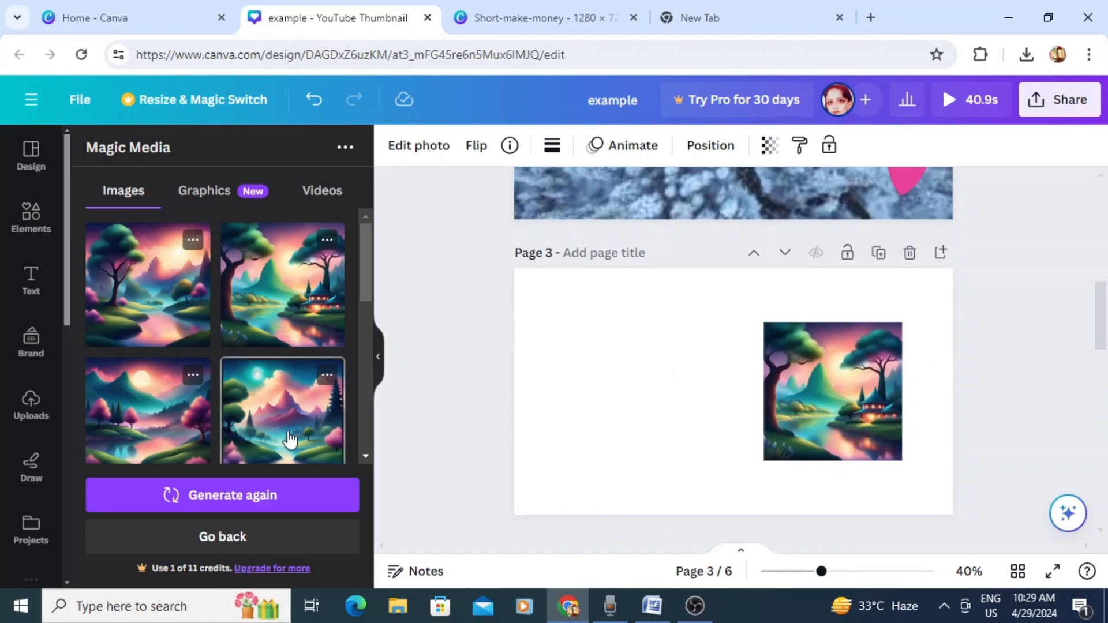
click(233, 539)
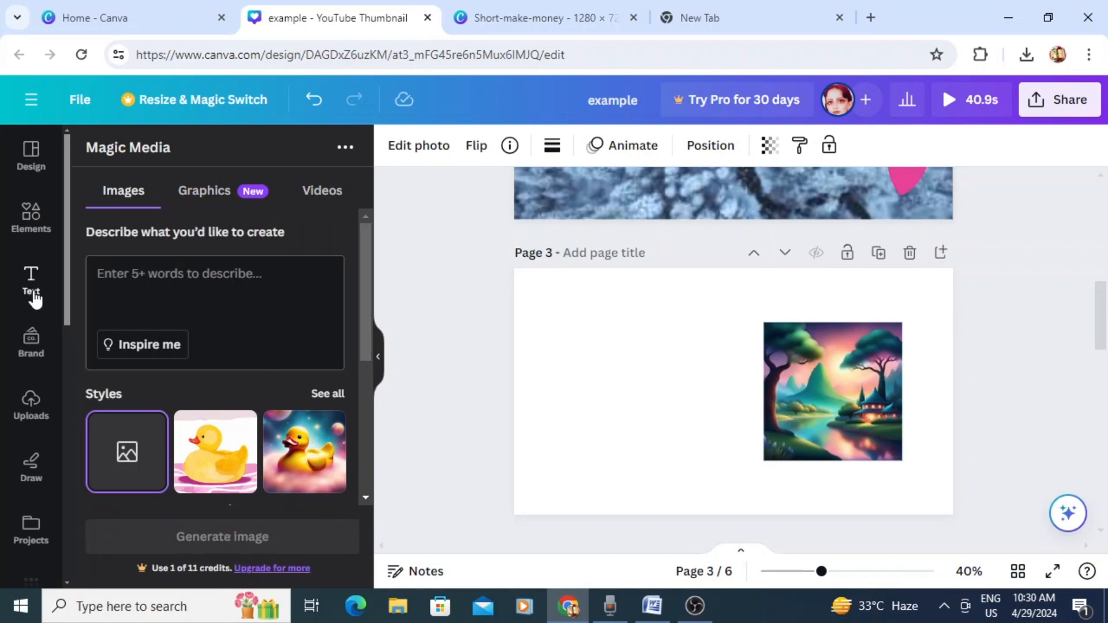
click(39, 229)
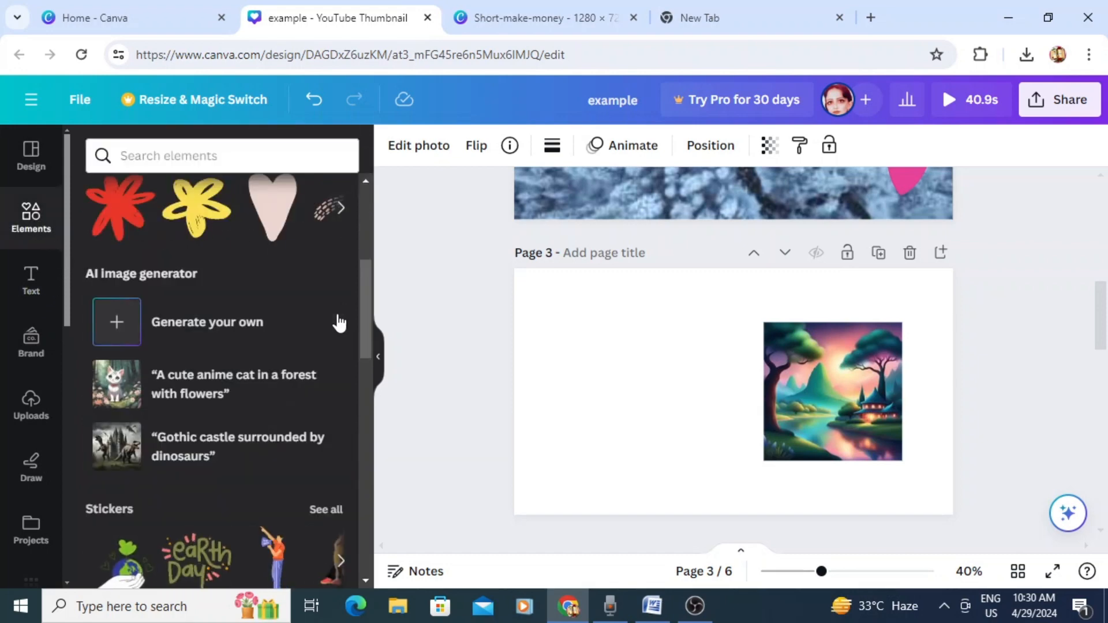
drag(368, 348, 366, 258)
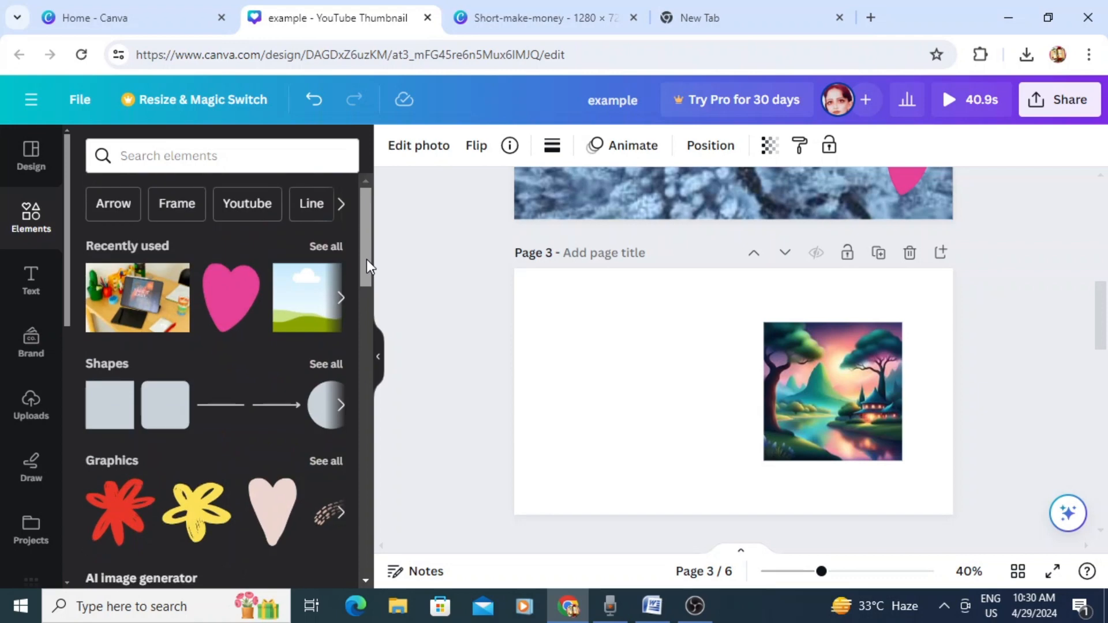
click(322, 287)
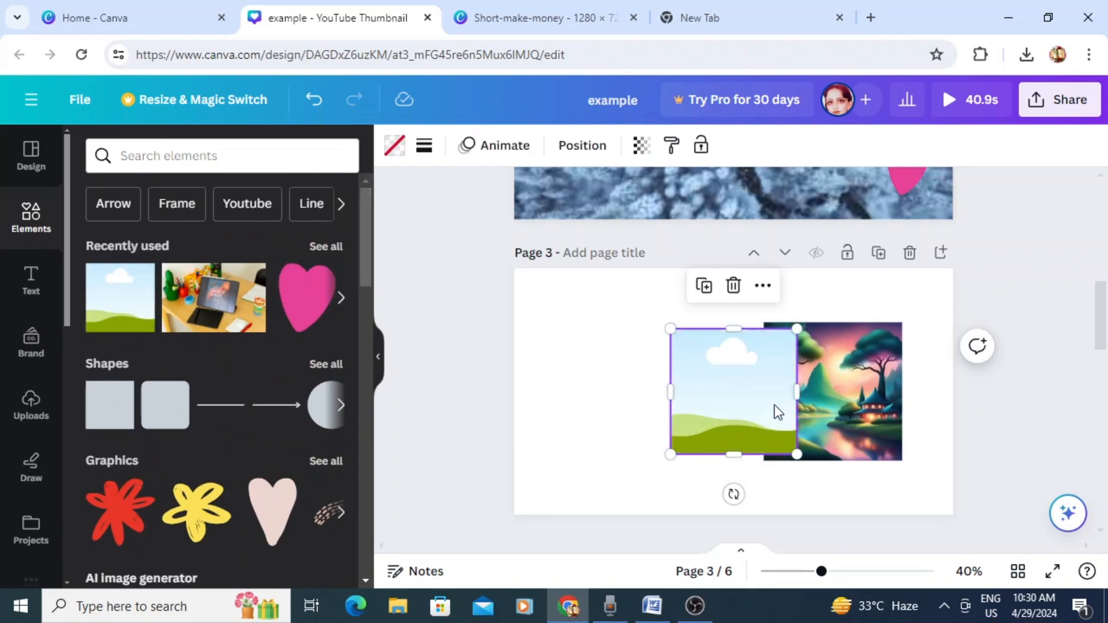
drag(728, 391, 571, 331)
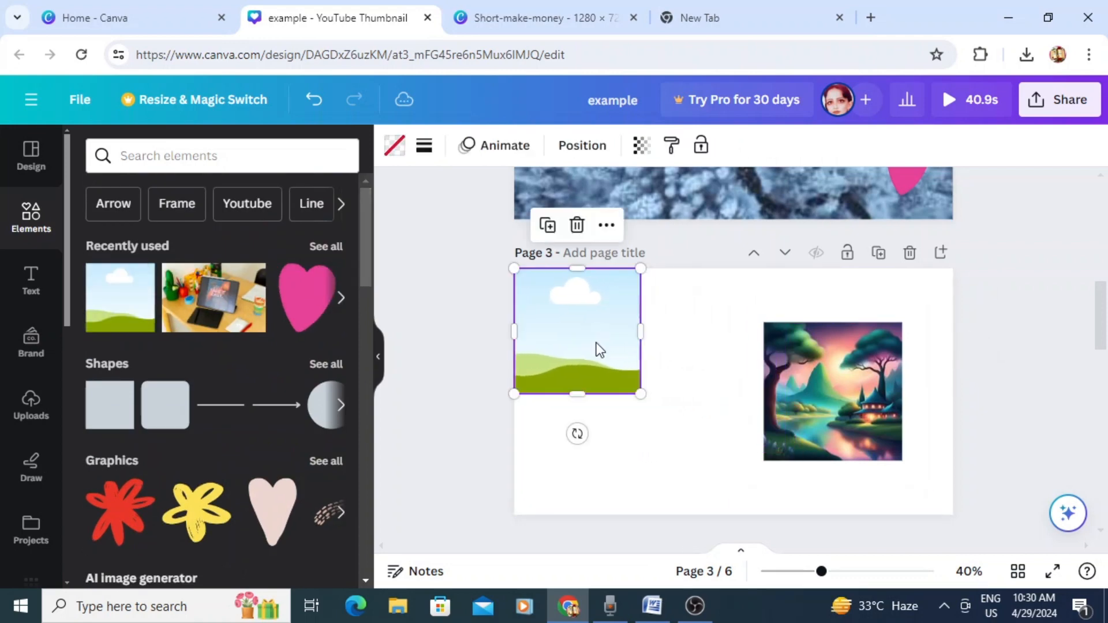
Enlarge and stretch the frame on page 3 to cover the whole page at 1280 × 720 px
drag(641, 393, 823, 462)
drag(628, 388, 728, 383)
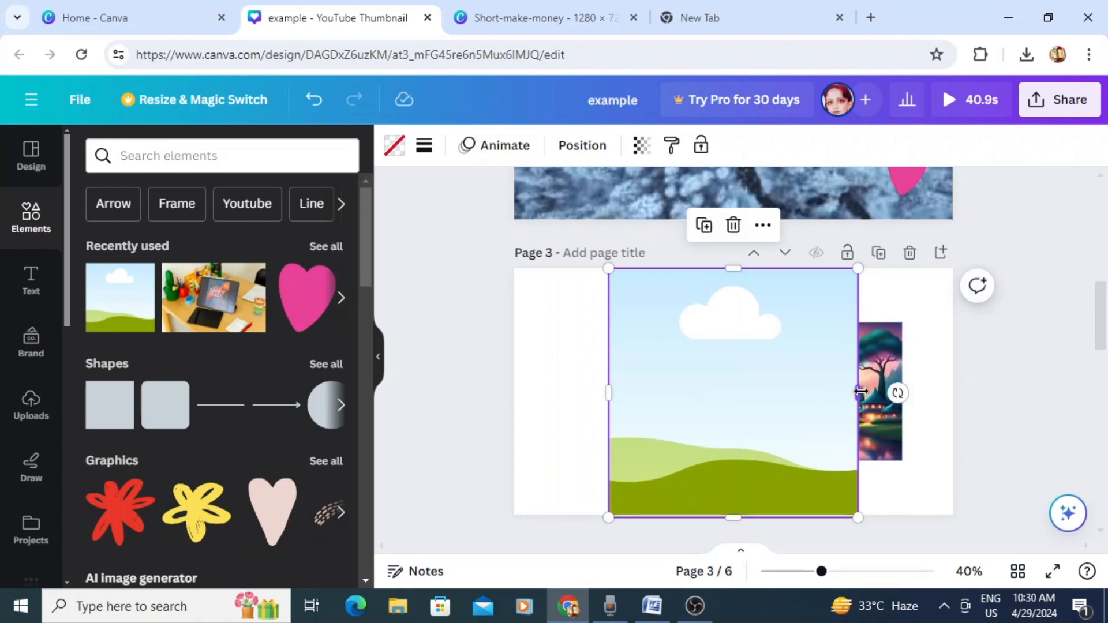
drag(858, 393, 955, 391)
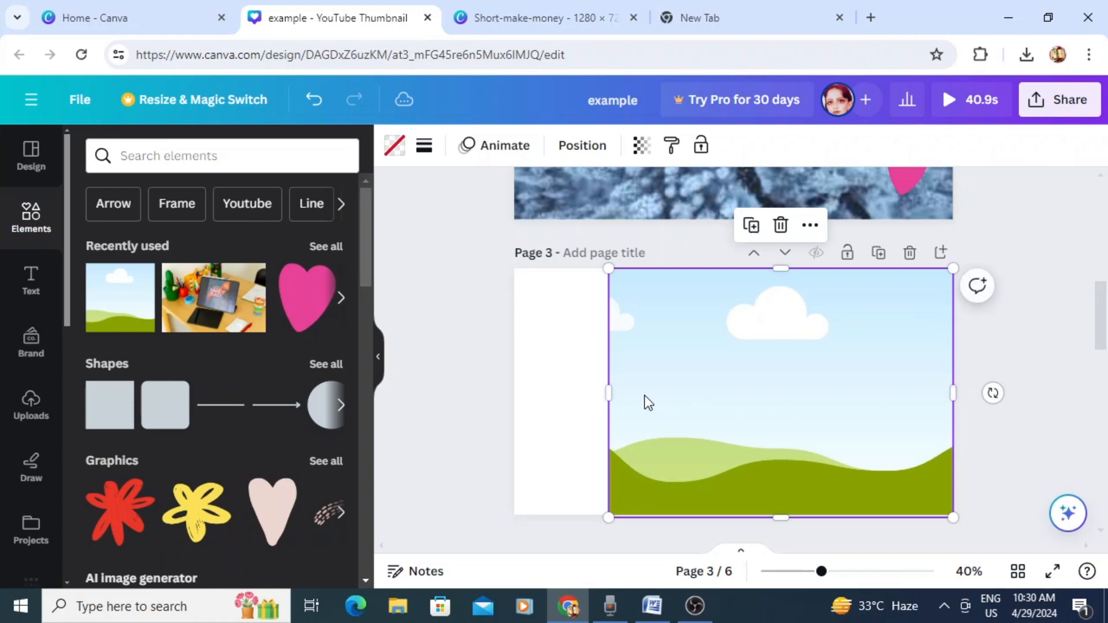
drag(608, 392, 514, 391)
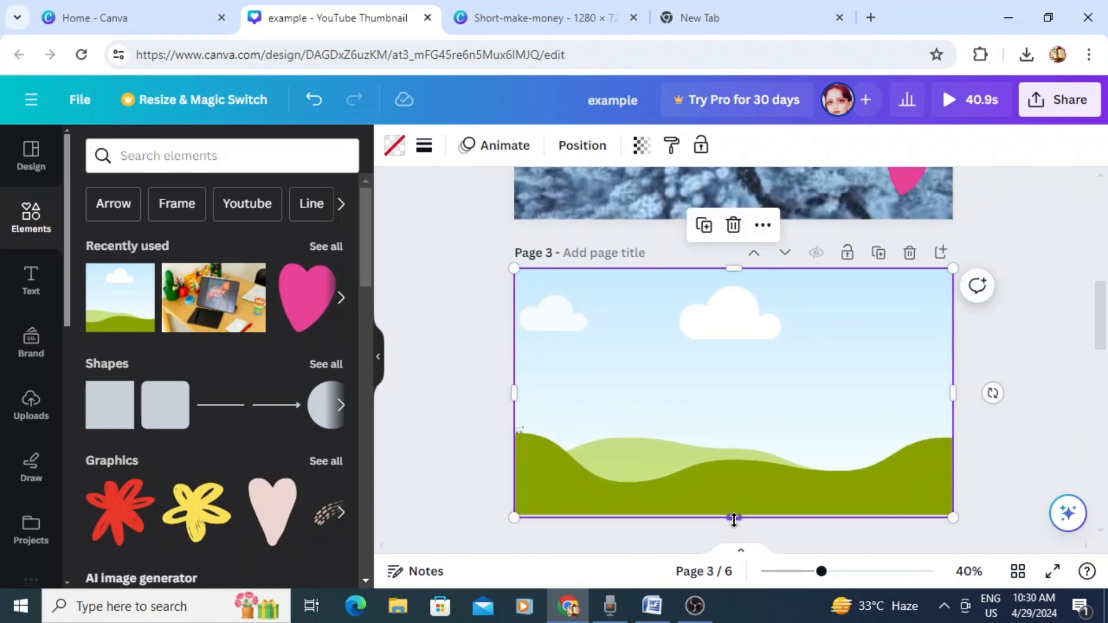
drag(733, 519, 732, 514)
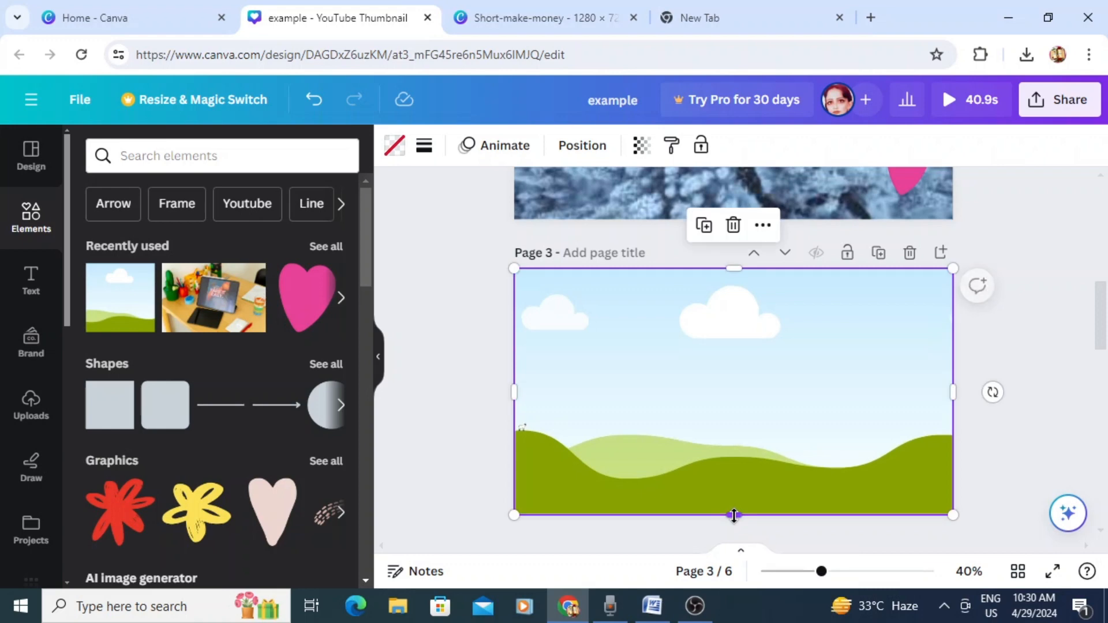
Send the page 3 frame backward behind the lit-house landscape and place that image inside the frame
click(567, 144)
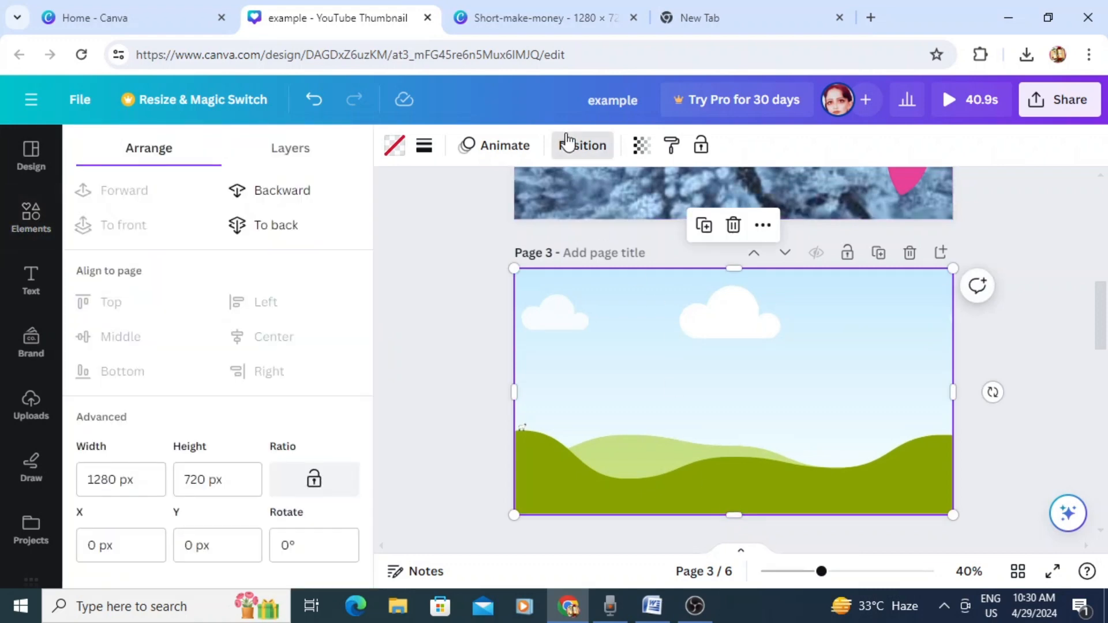
click(296, 195)
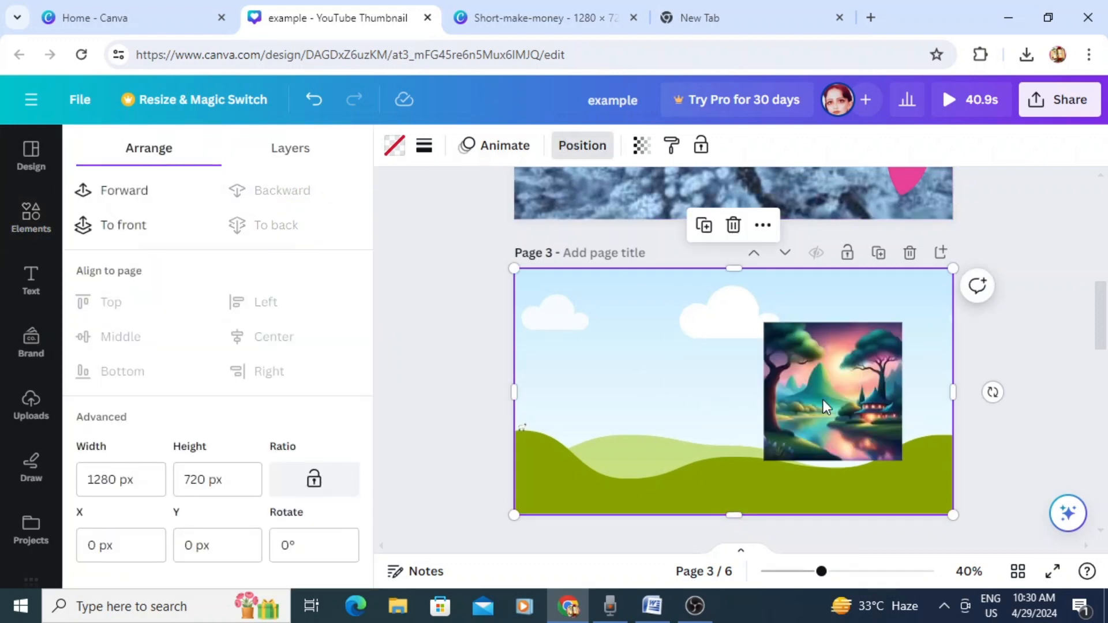
mouse_move(830, 399)
mouse_down()
mouse_move(750, 381)
mouse_move(749, 390)
mouse_move(839, 399)
mouse_up()
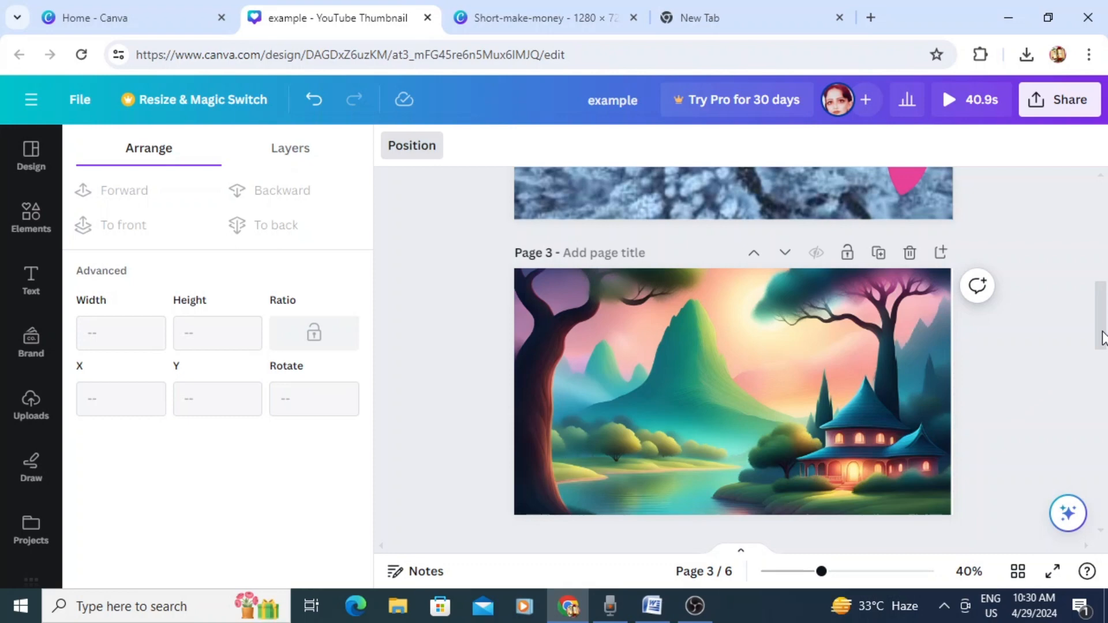
Add the same square frame to page 4 and stretch it to cover the whole page at 1280 × 720 px
drag(1102, 338, 1105, 391)
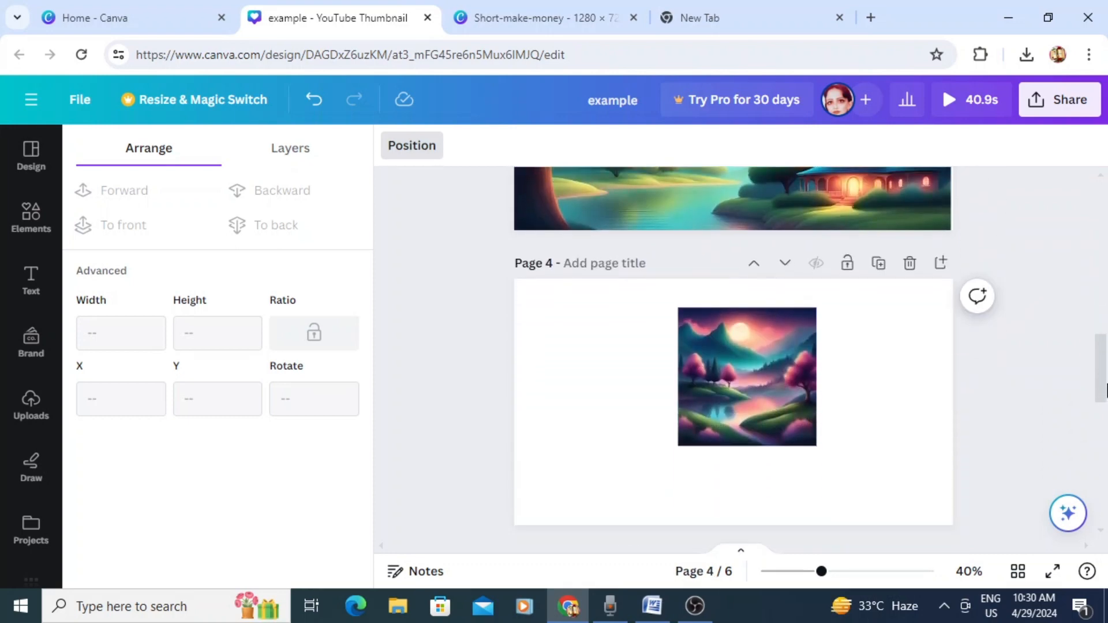
click(443, 308)
click(107, 298)
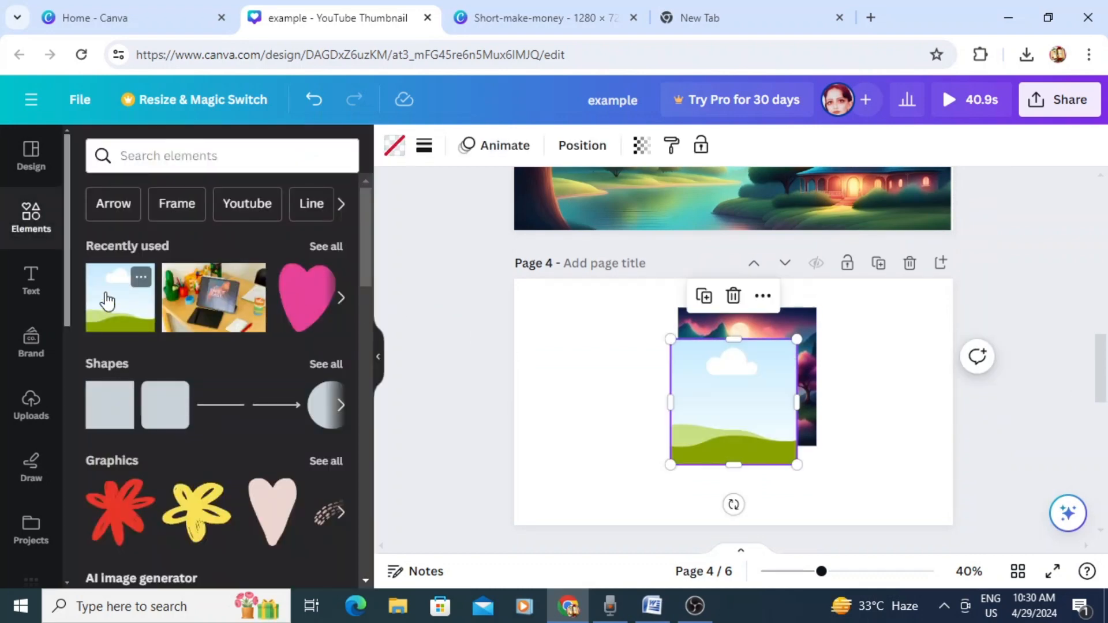
drag(728, 395, 570, 326)
drag(639, 402, 791, 488)
drag(679, 477, 755, 434)
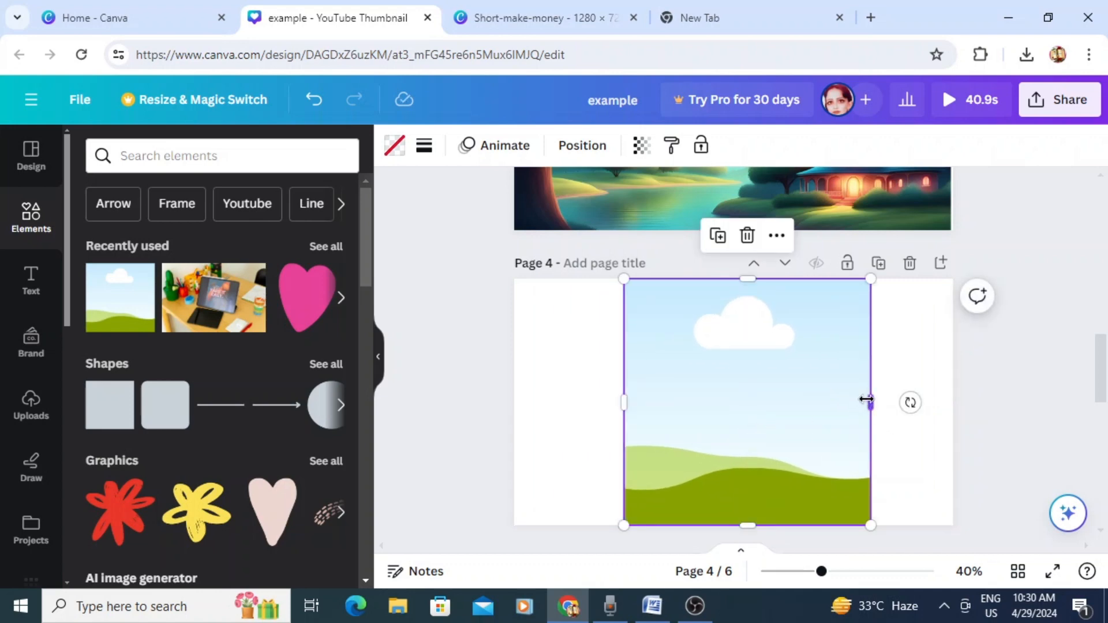
drag(878, 402, 953, 402)
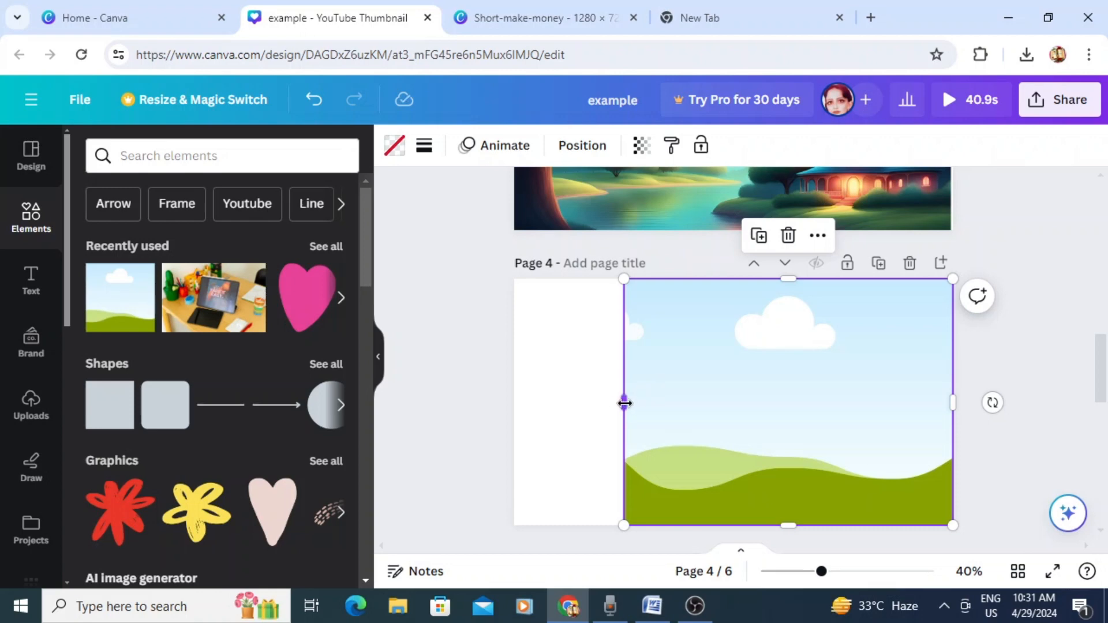
drag(624, 402, 515, 402)
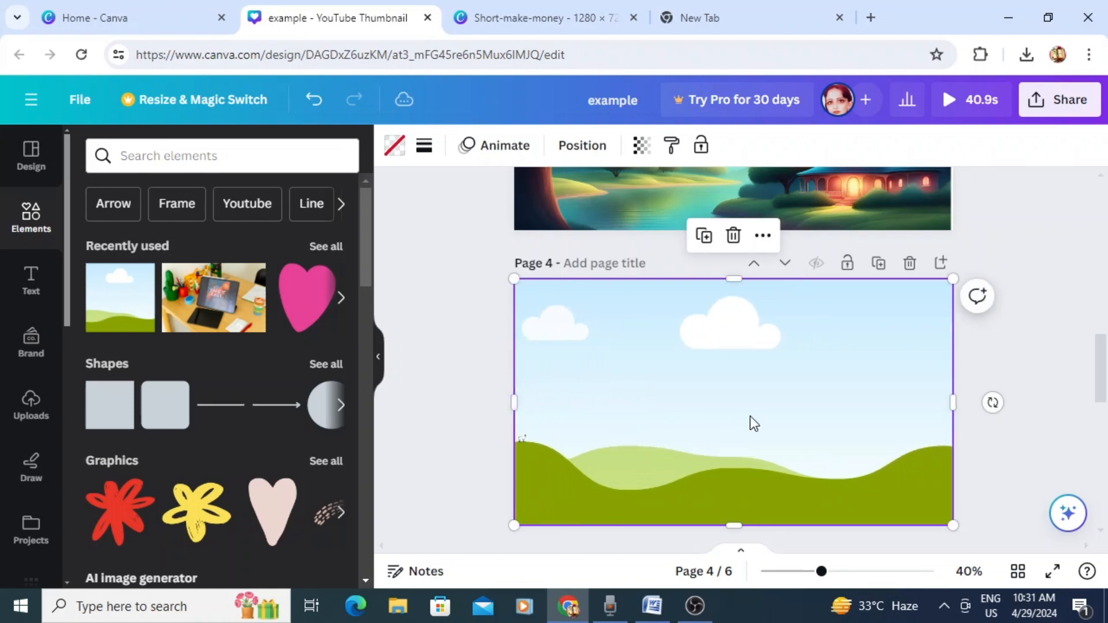
Send the page 4 frame backward behind the pink-tree lake landscape and place that image inside the frame
click(583, 146)
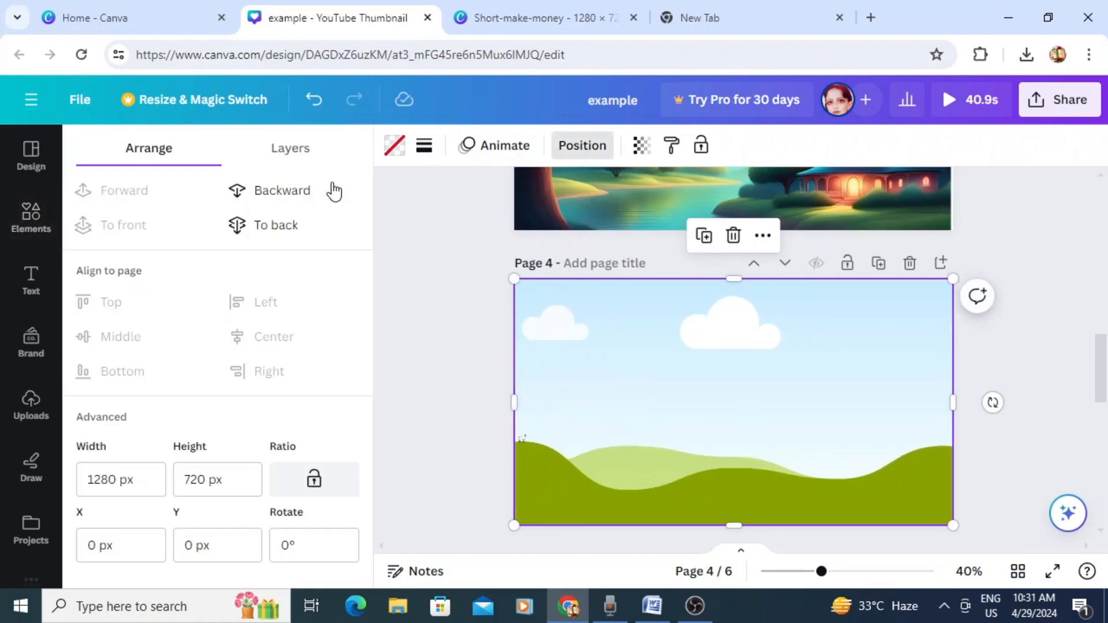
click(291, 195)
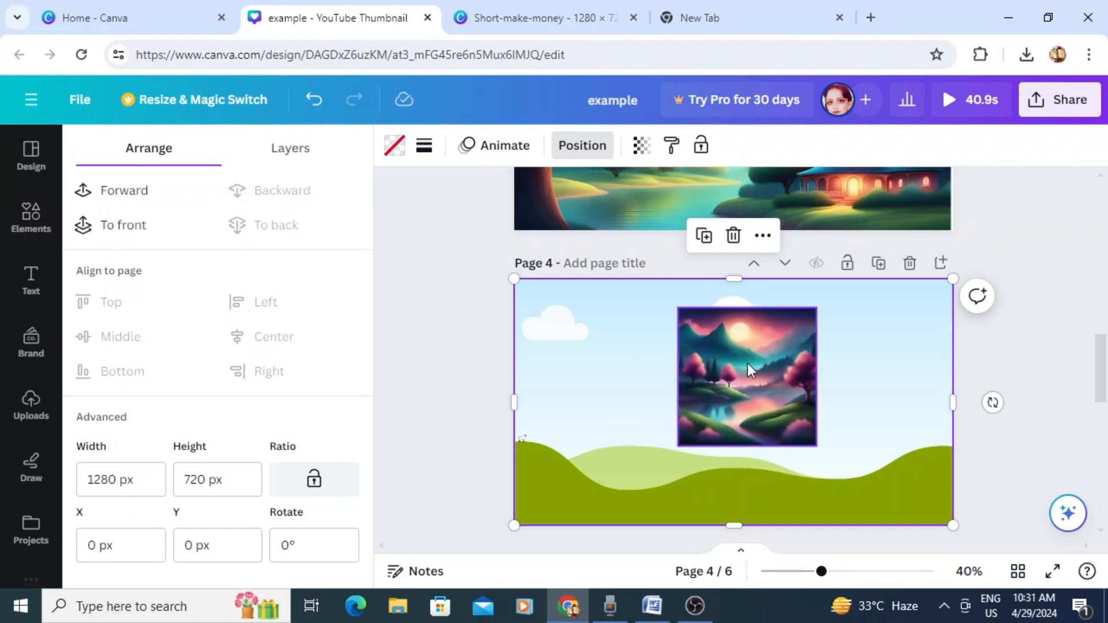
drag(747, 362, 773, 380)
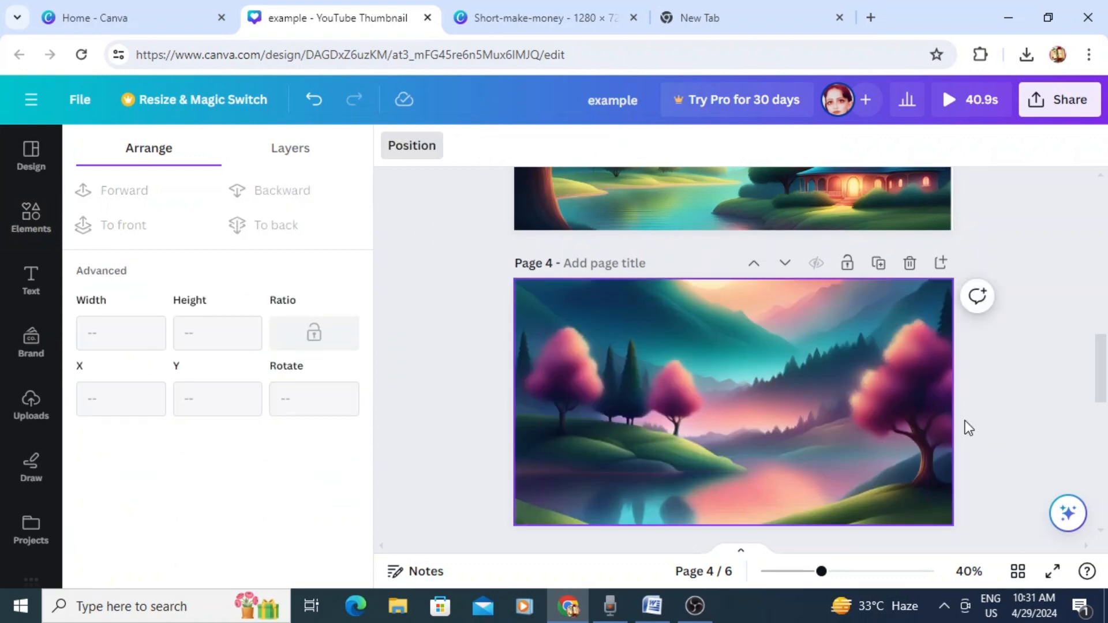
Add the same square frame to page 5 and stretch it to cover the whole page
drag(1104, 365, 1107, 433)
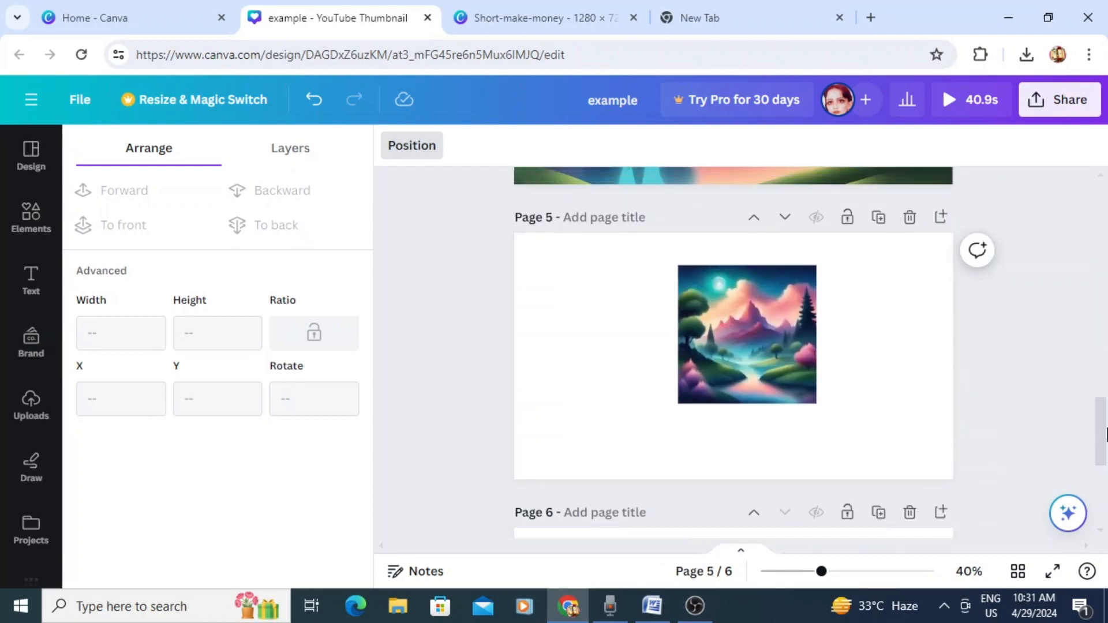
click(446, 344)
click(122, 322)
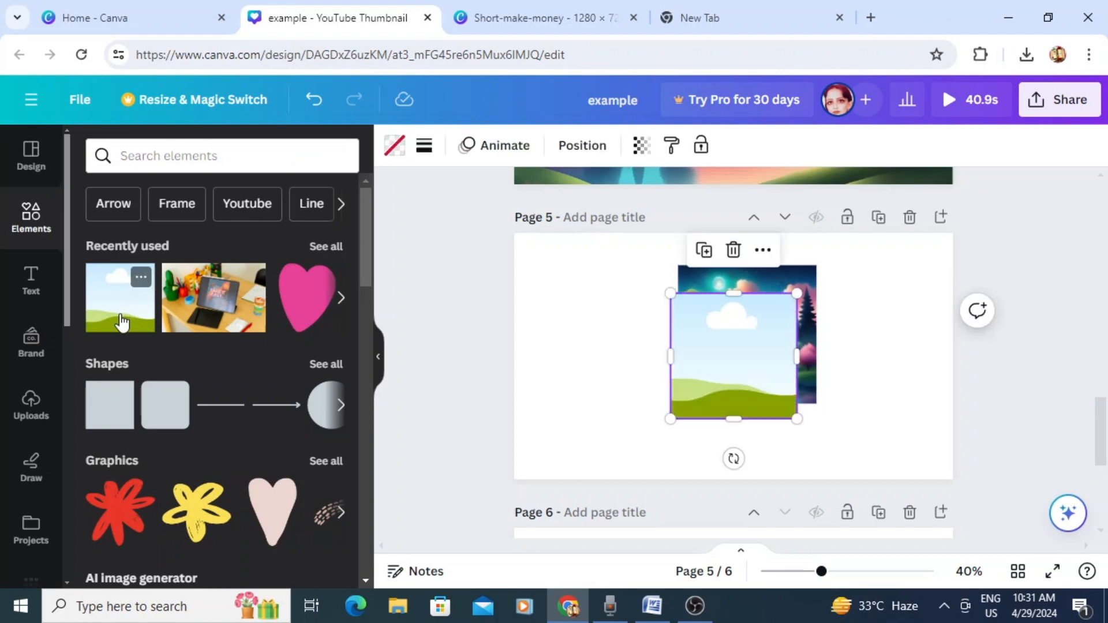
drag(710, 363, 555, 306)
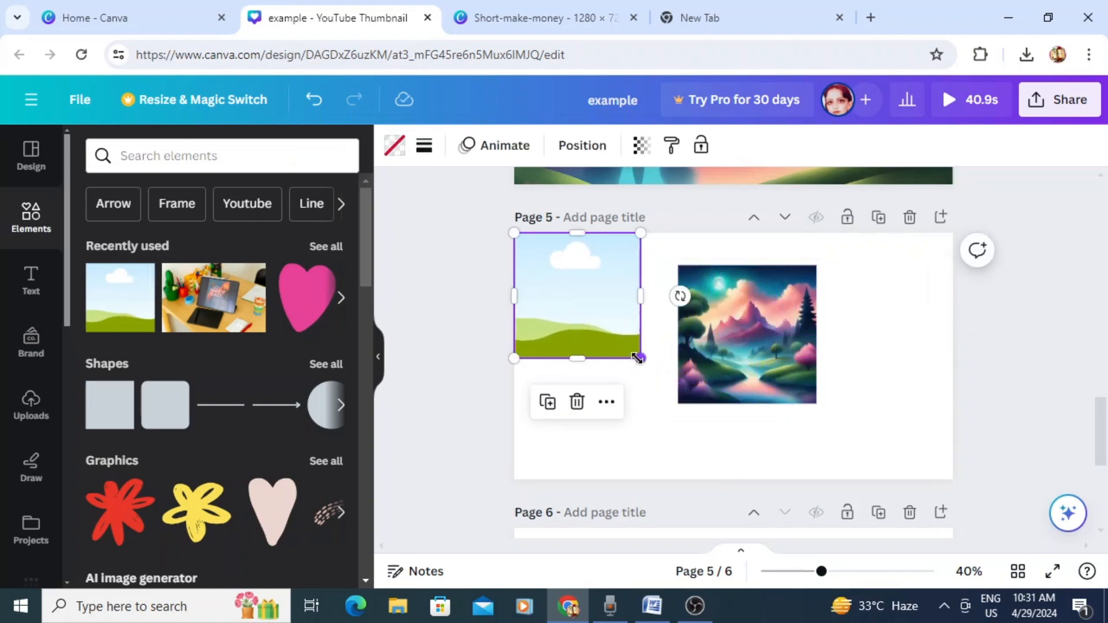
drag(641, 358, 806, 448)
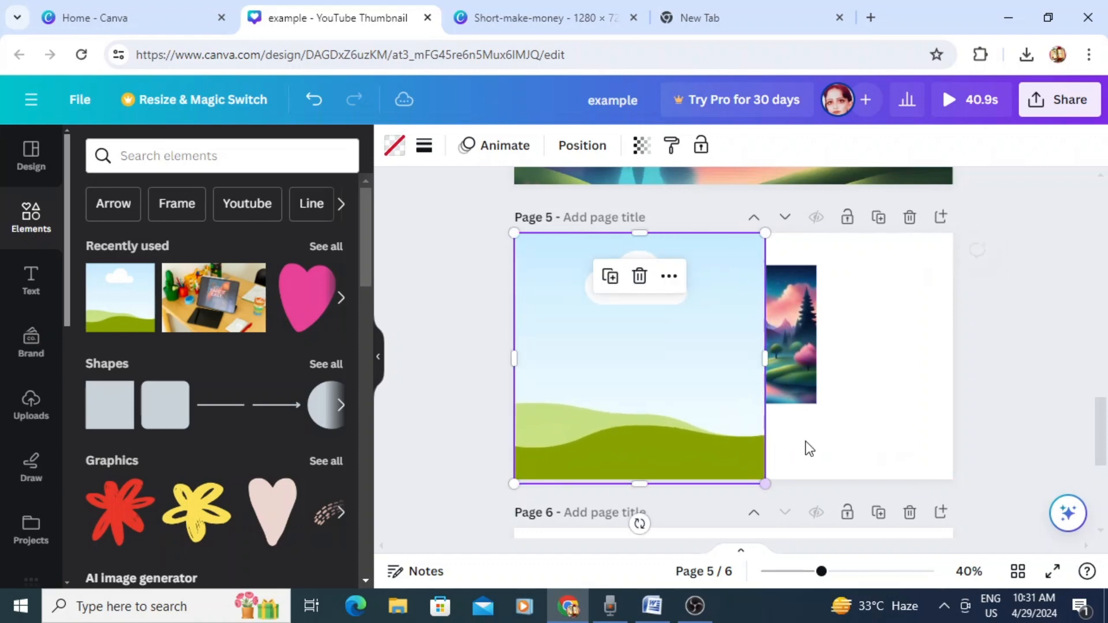
drag(670, 396, 764, 395)
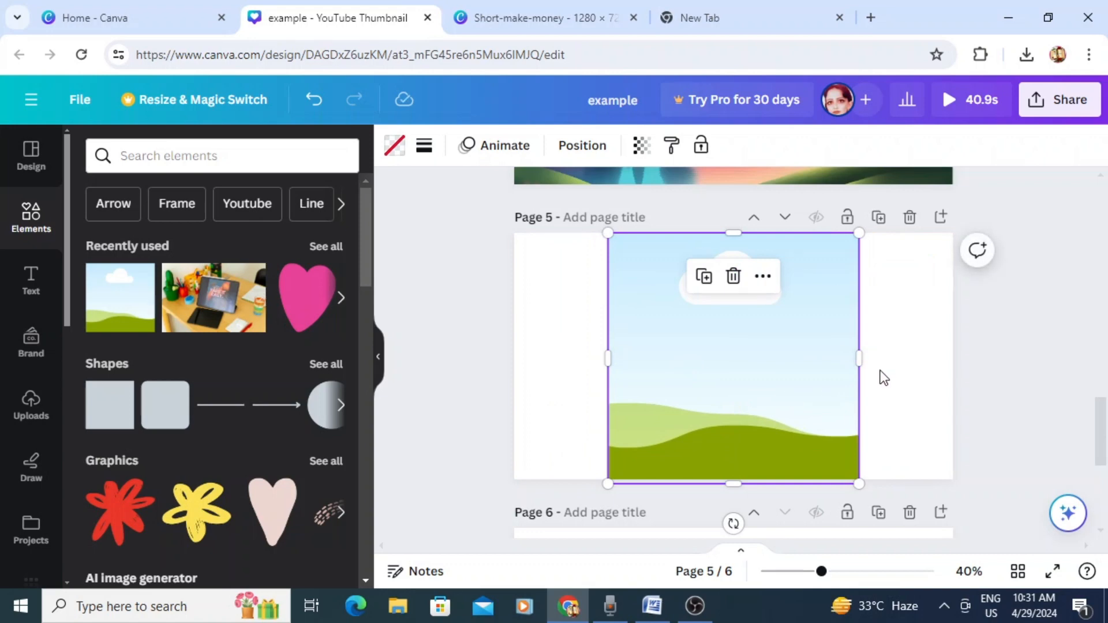
drag(854, 354, 952, 354)
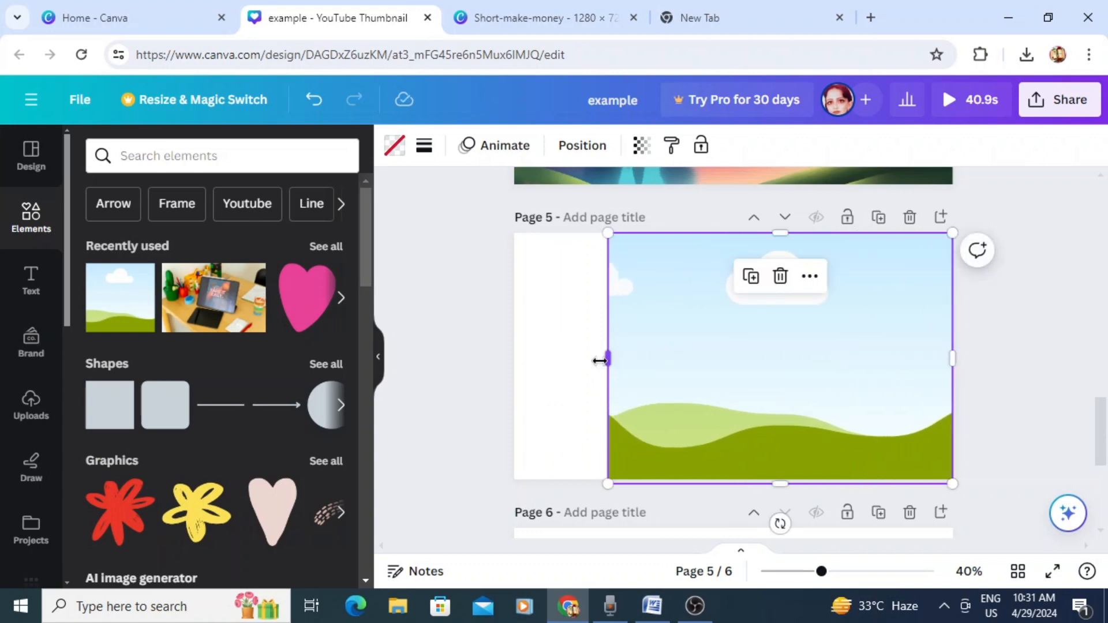
drag(600, 361, 514, 358)
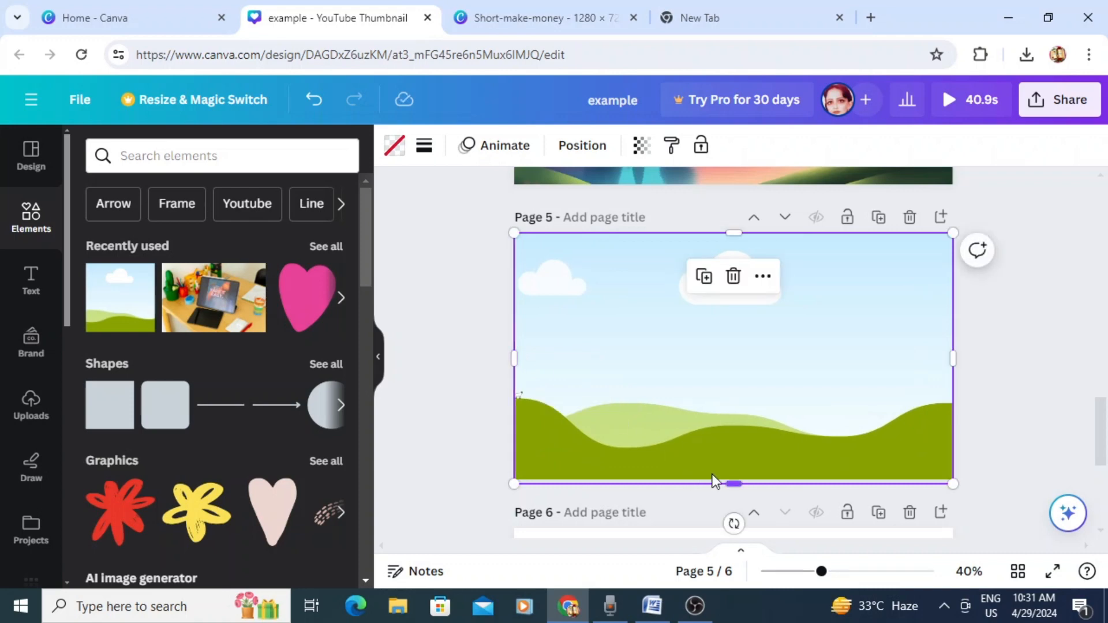
drag(735, 482, 733, 478)
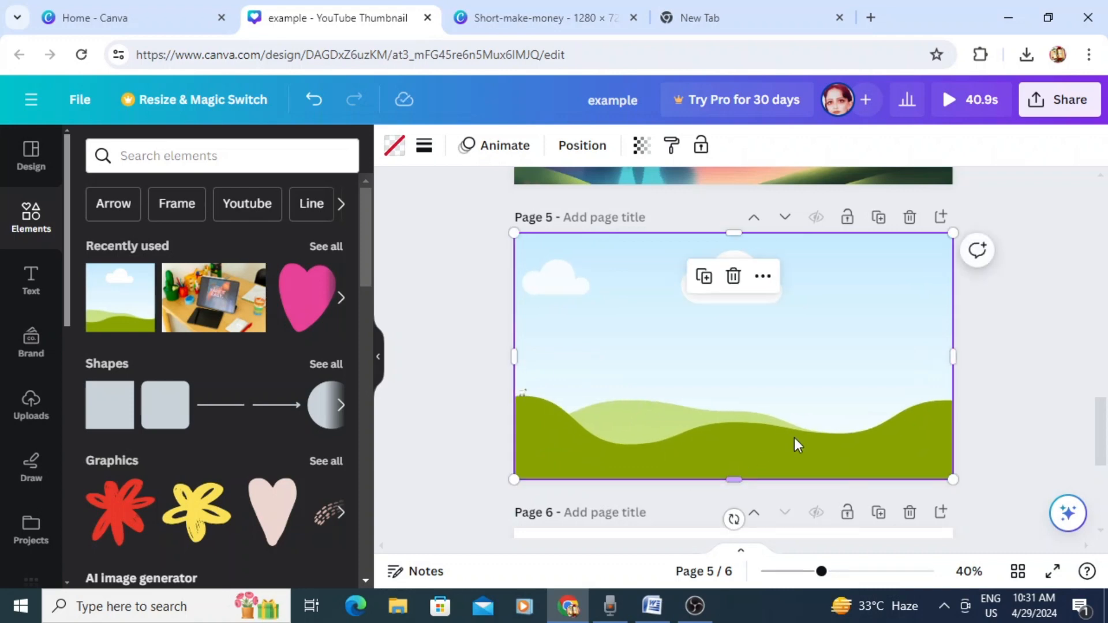
Send the full-page frames on pages 5 and 6 backward behind their landscapes and place each image inside its frame
click(581, 148)
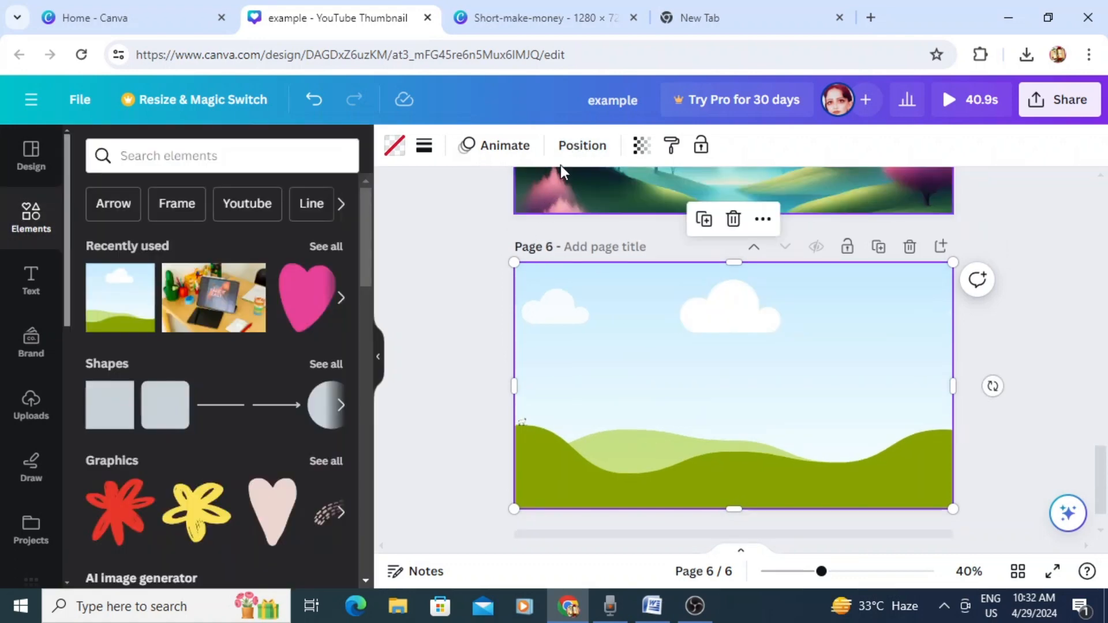
click(579, 152)
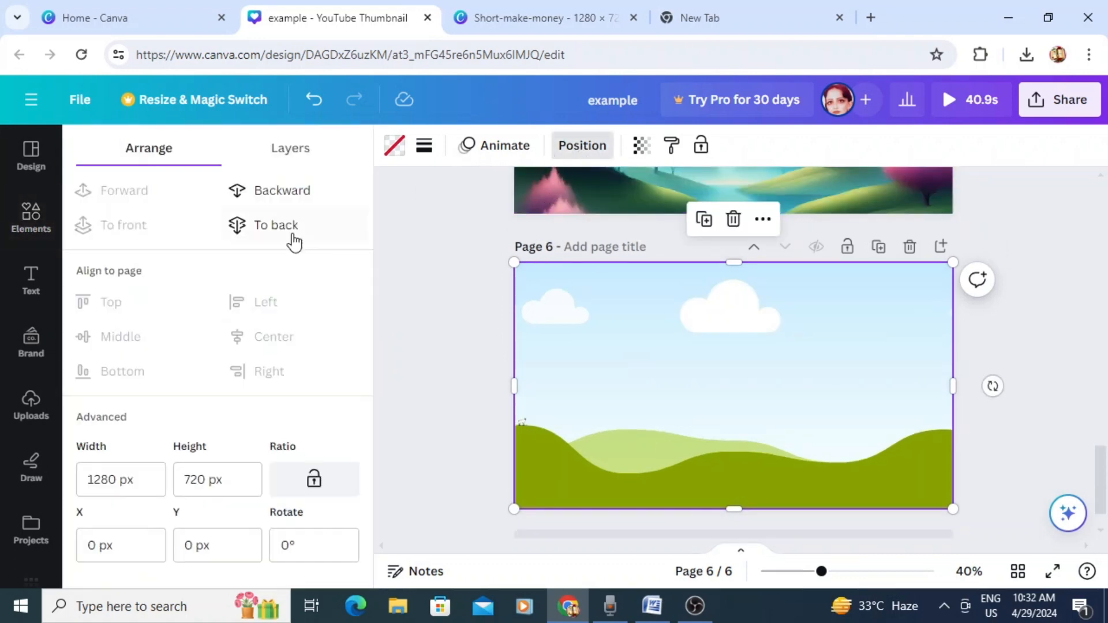
click(290, 192)
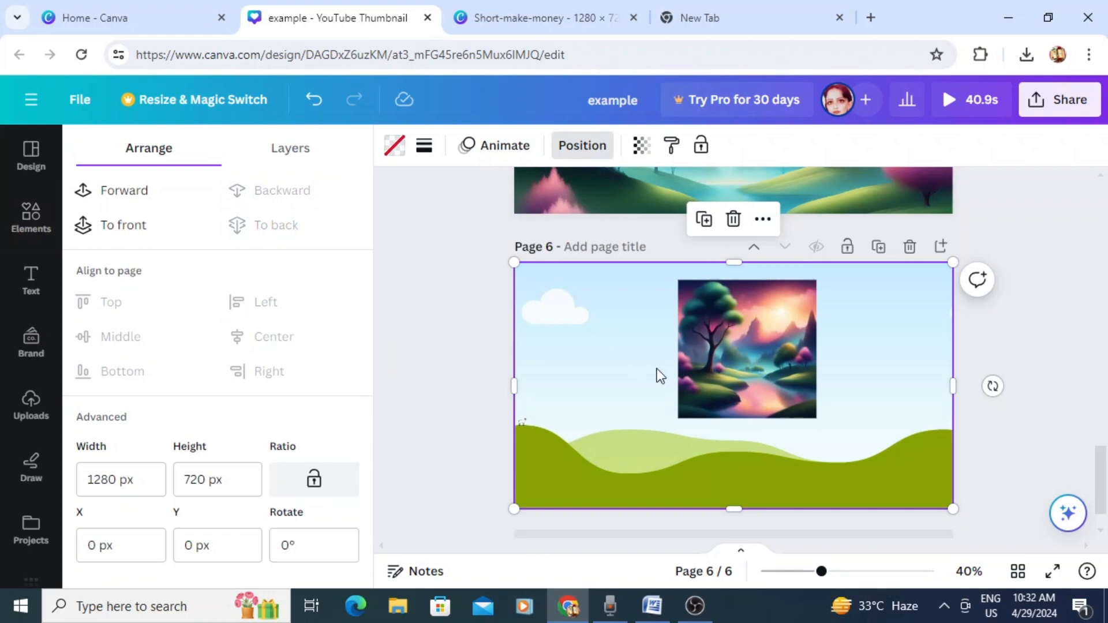
drag(745, 357, 739, 360)
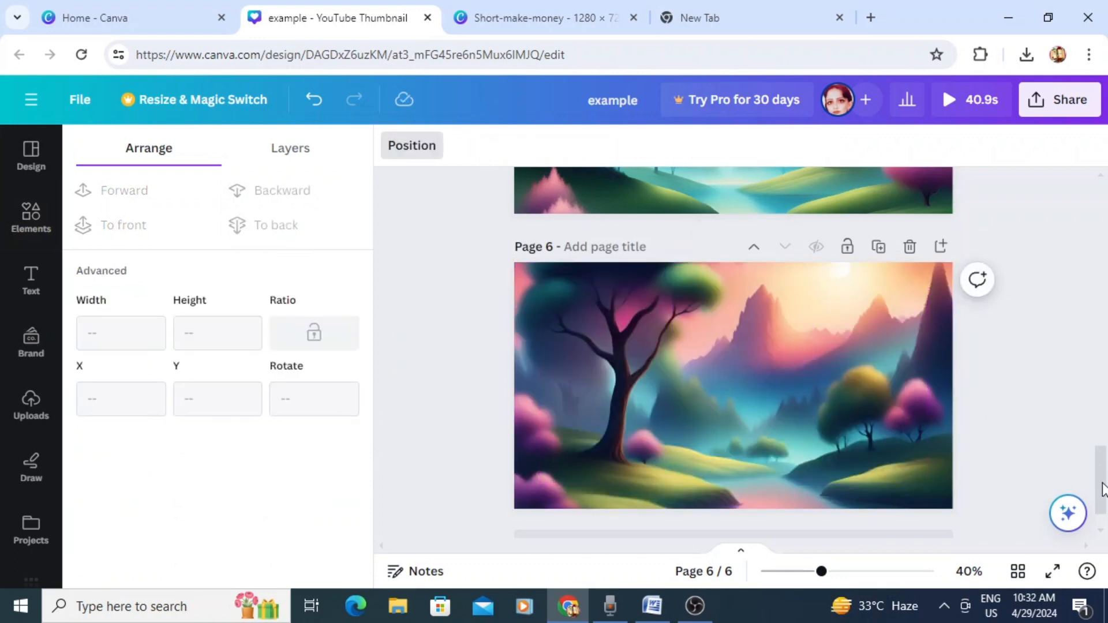
Add a heading text box over the snowy forest video on page 2
drag(1103, 488, 1105, 335)
drag(1105, 349, 1105, 320)
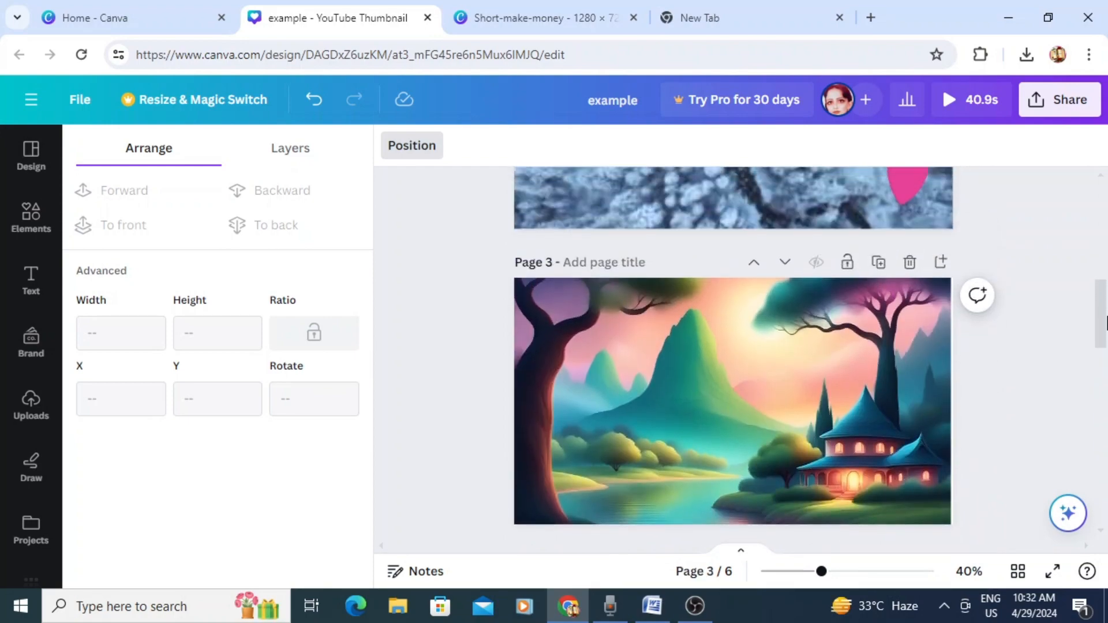
click(451, 311)
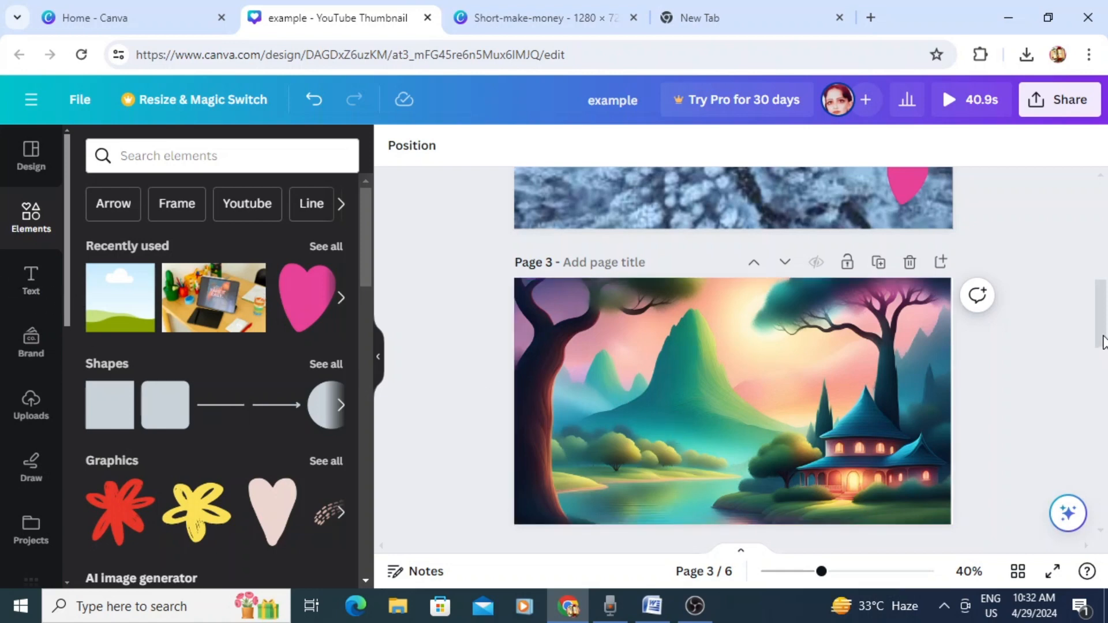
scroll(1103, 315, up, 4)
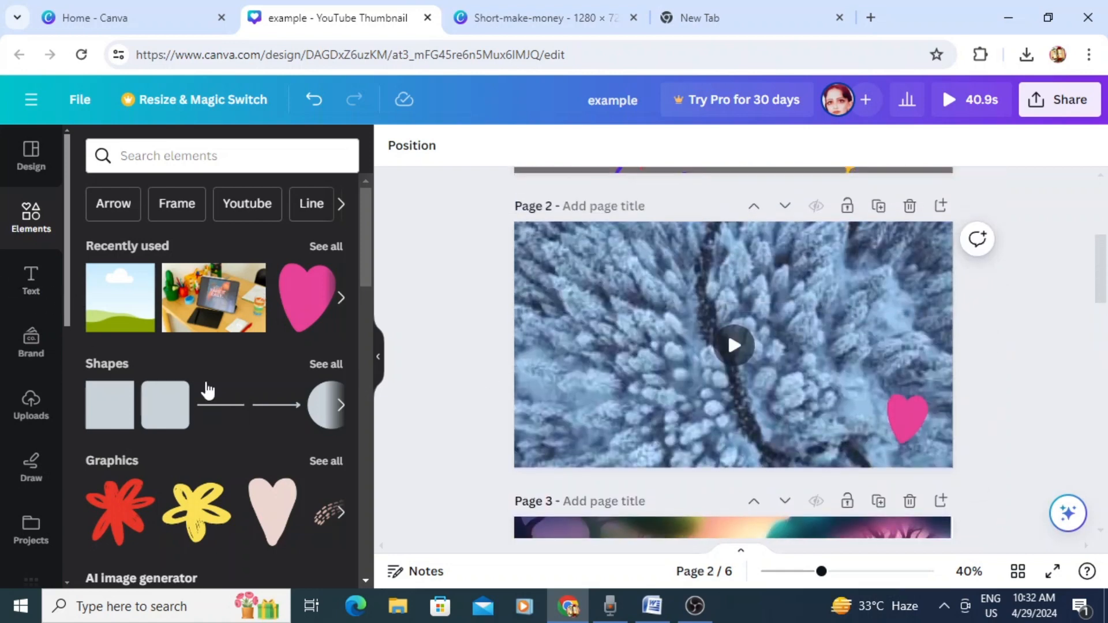
click(34, 280)
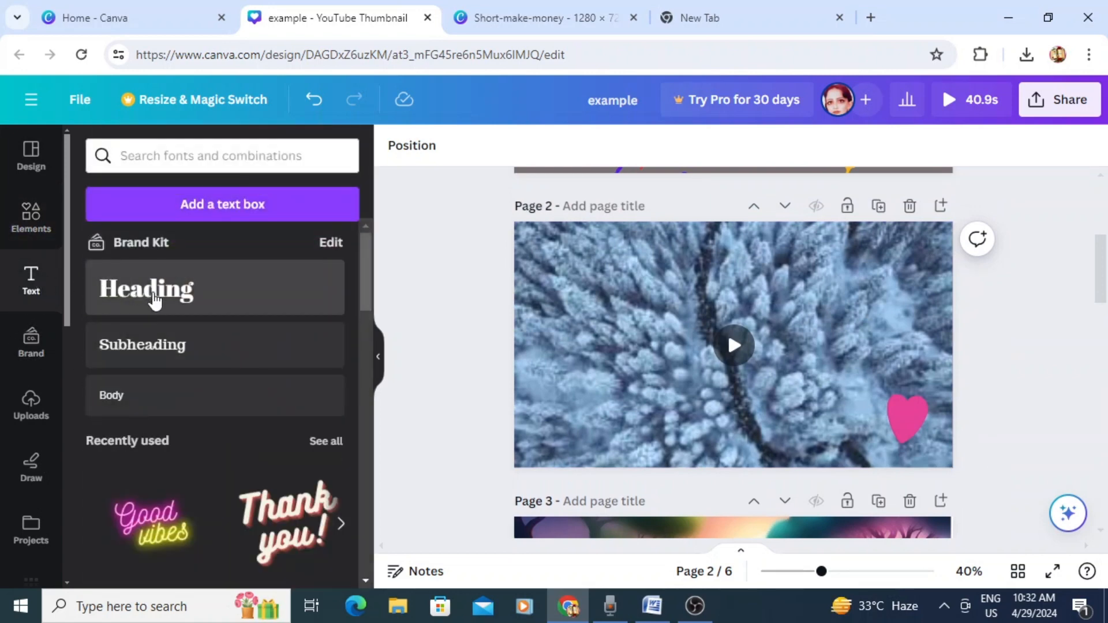
click(154, 299)
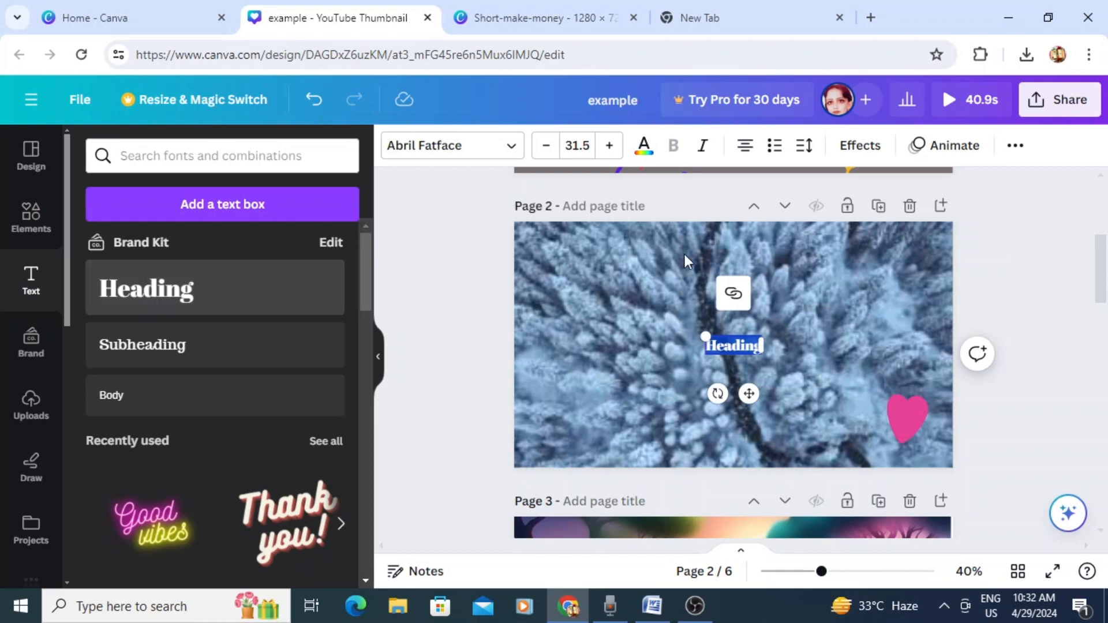
Replace the page 2 heading's placeholder text with "This is a beautiful scene"
click(755, 350)
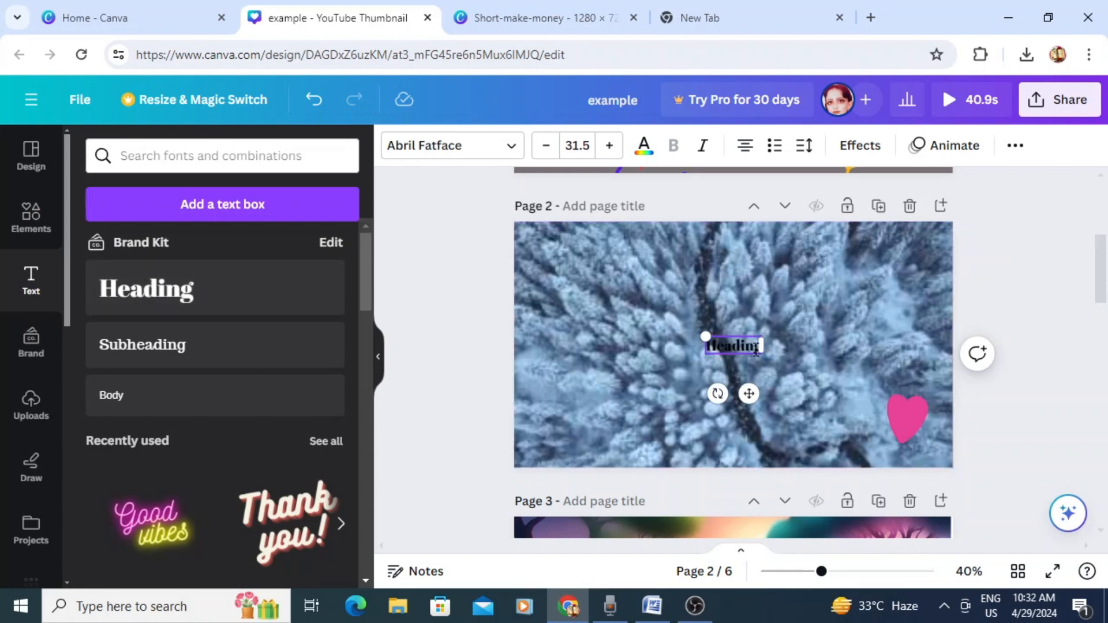
key(BackSpace)
key(BackSpace)
key(BackSpace)
key(BackSpace)
key(BackSpace)
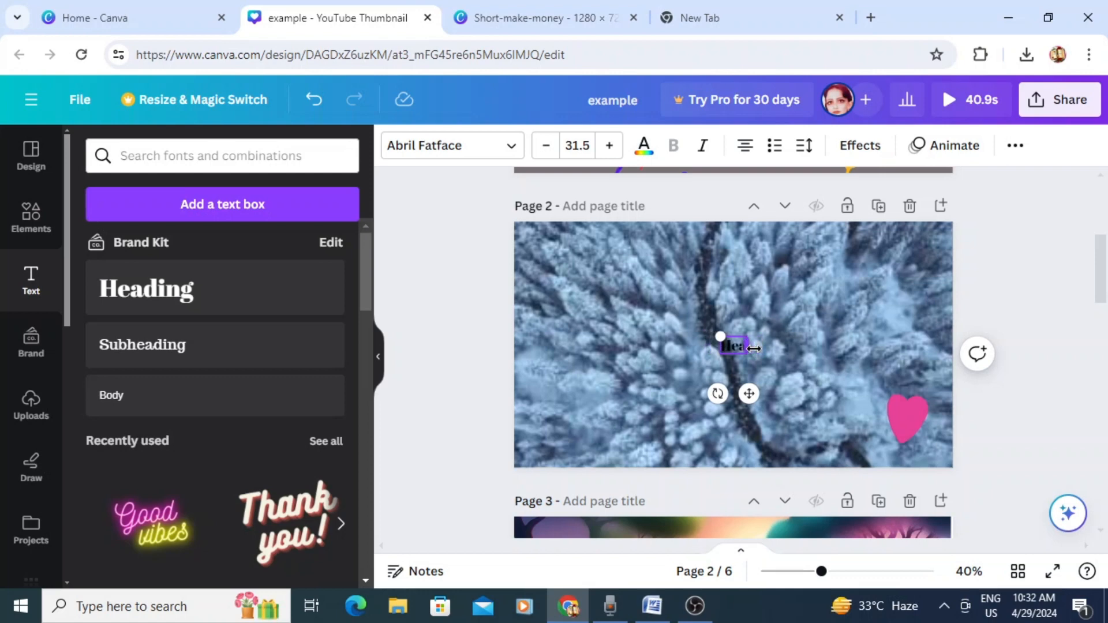
key(BackSpace)
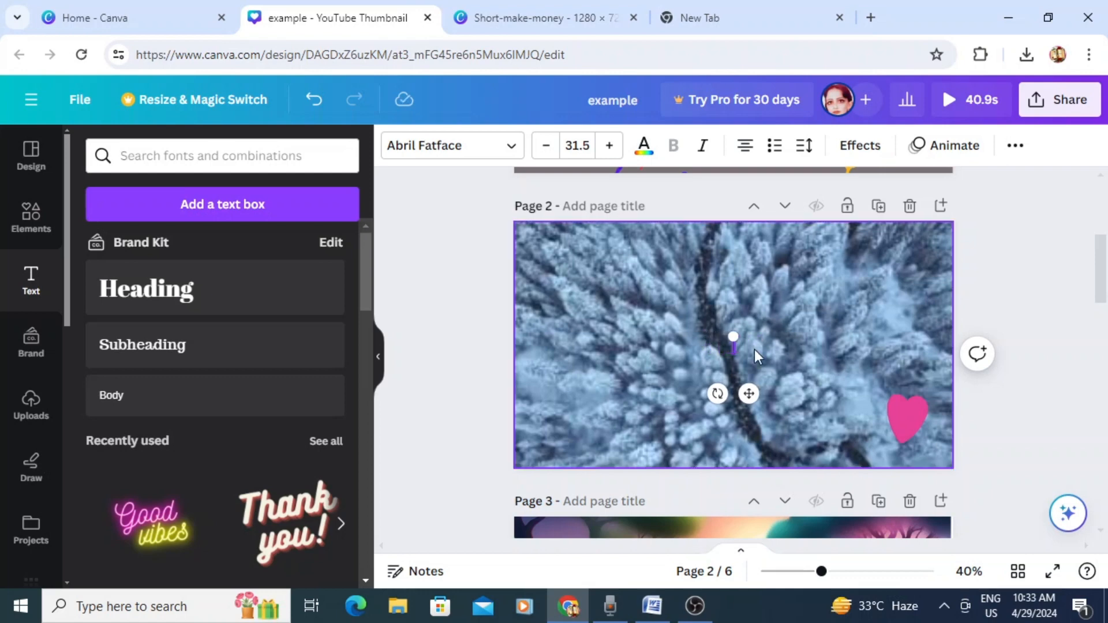
text(Thi)
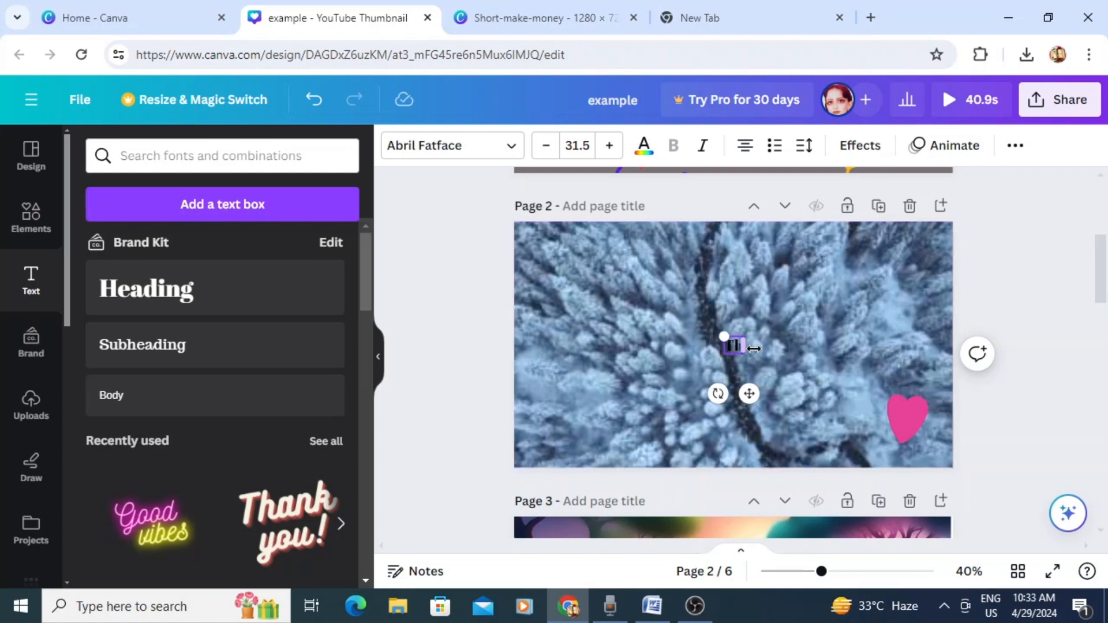
text(s is)
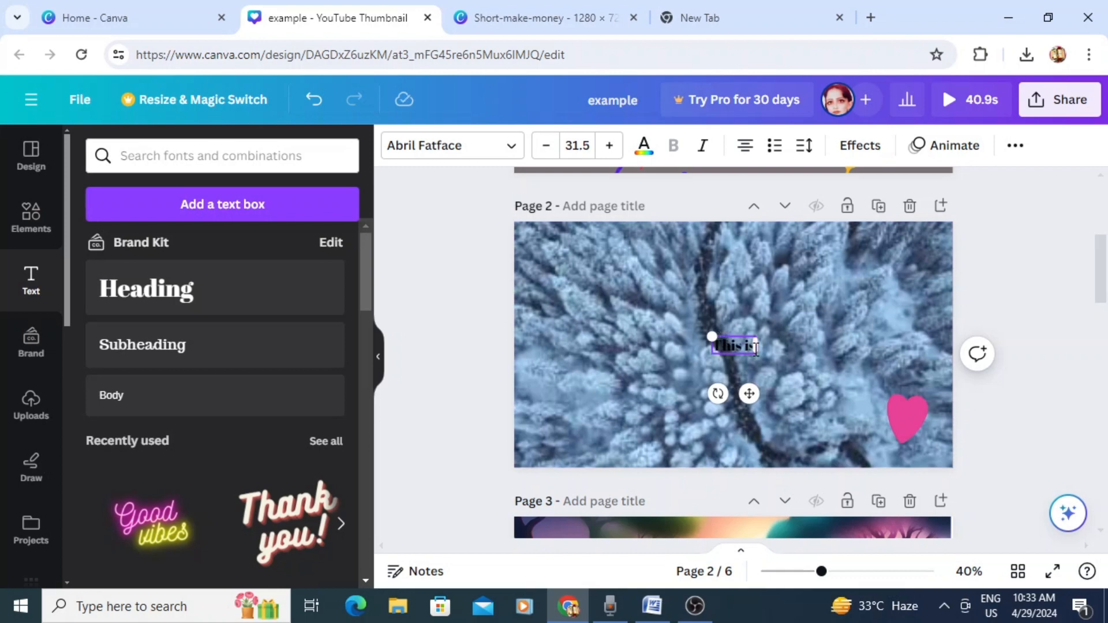
text( a boautifu)
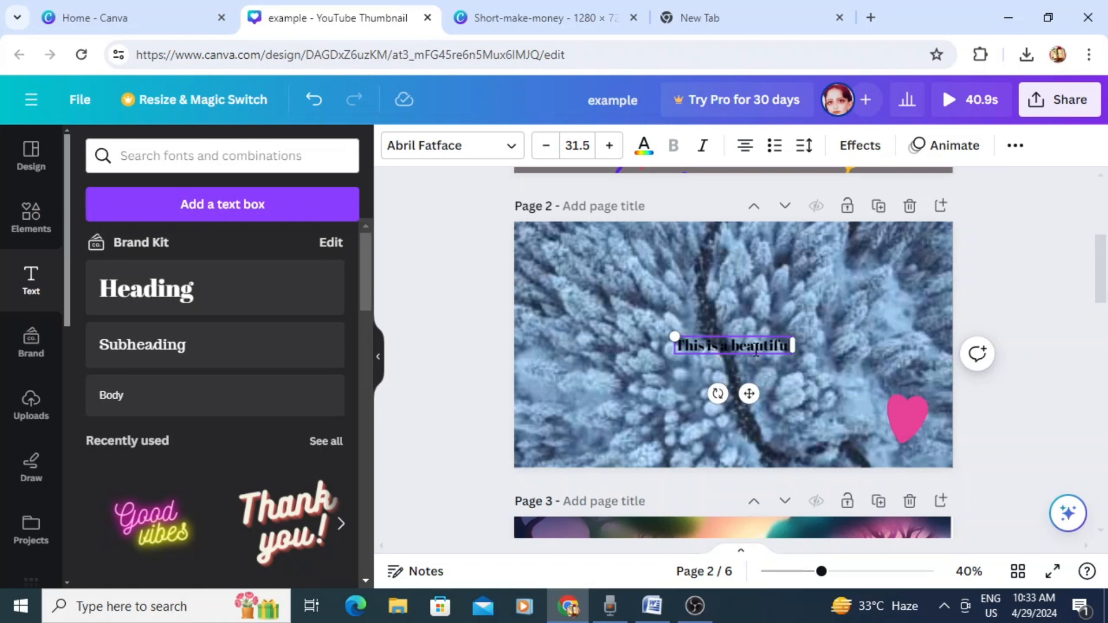
text(l scene)
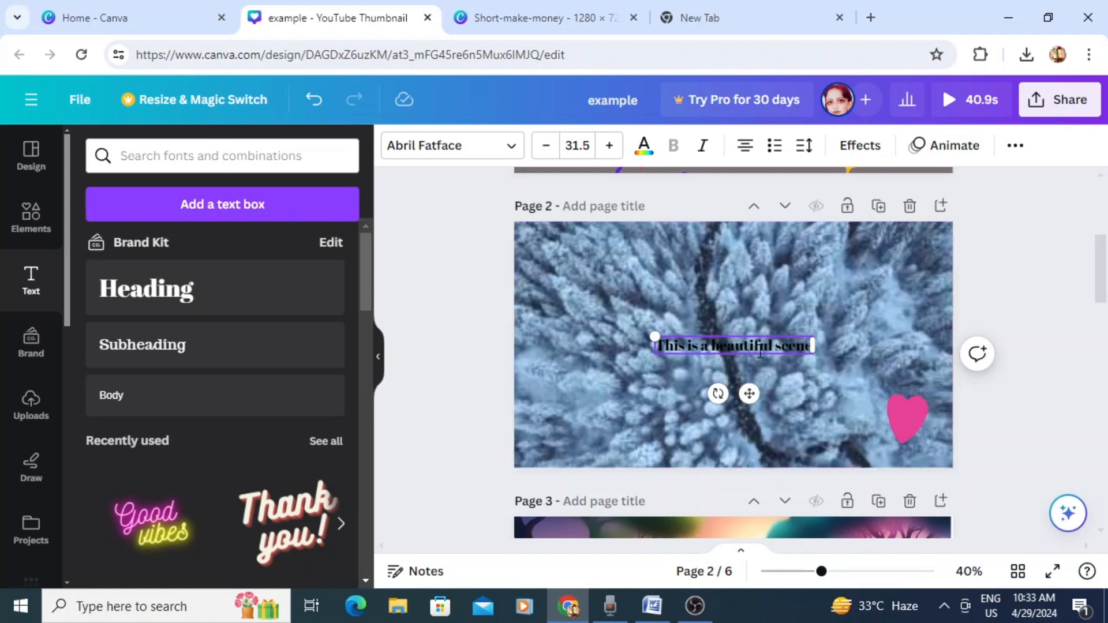
Increase the font size of the page 2 heading to 47.5
click(609, 146)
click(608, 146)
click(608, 146)
click(609, 146)
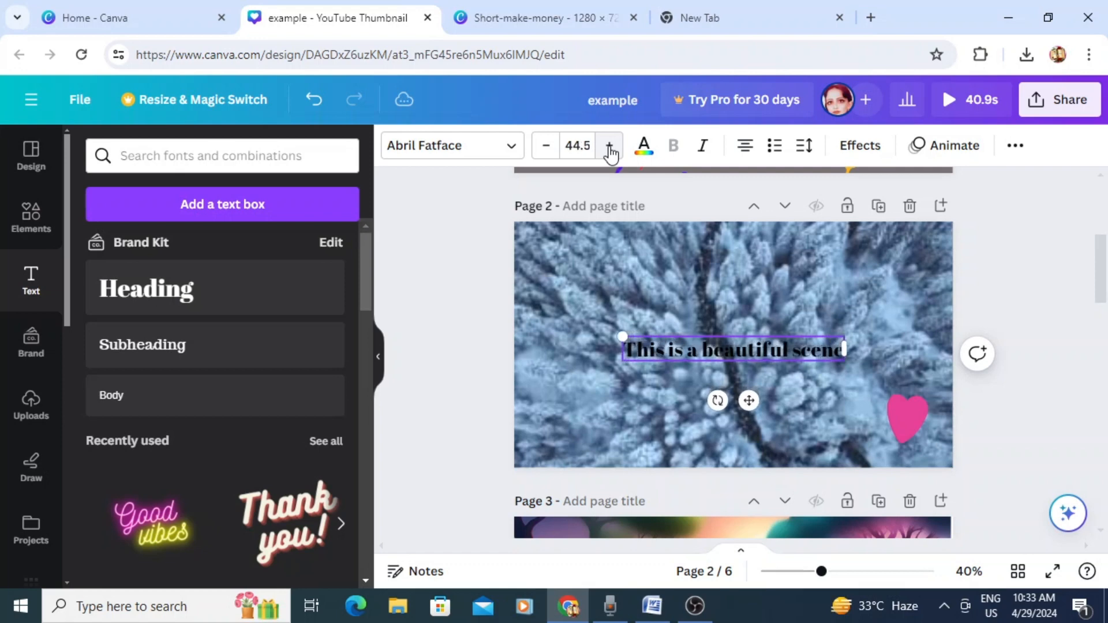
click(609, 146)
Try to change the page 2 heading's text colour to white
click(645, 152)
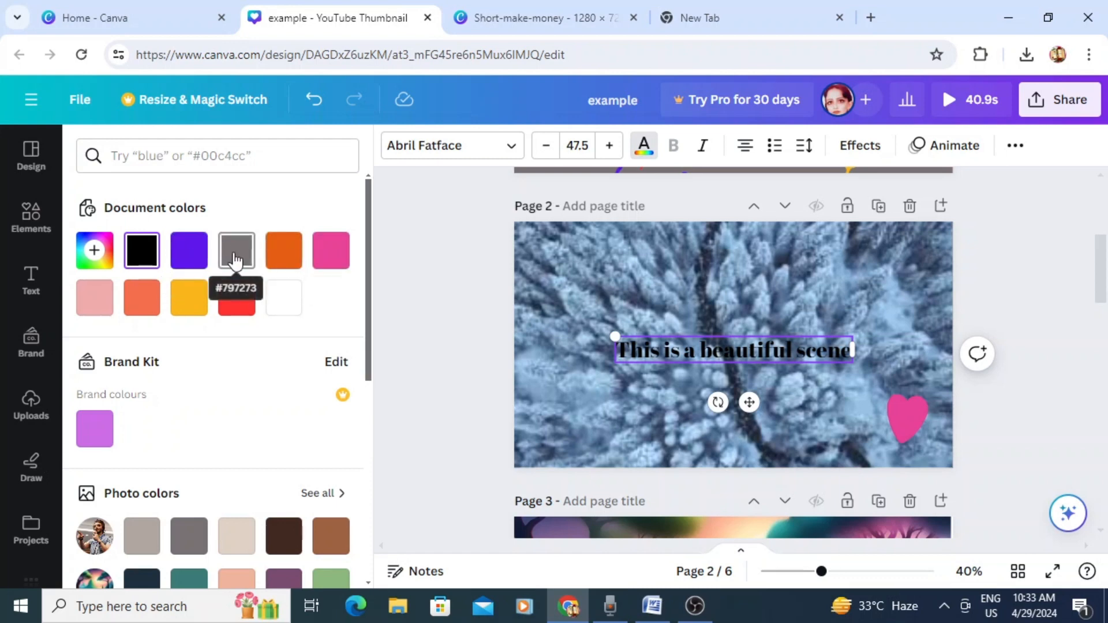
click(290, 301)
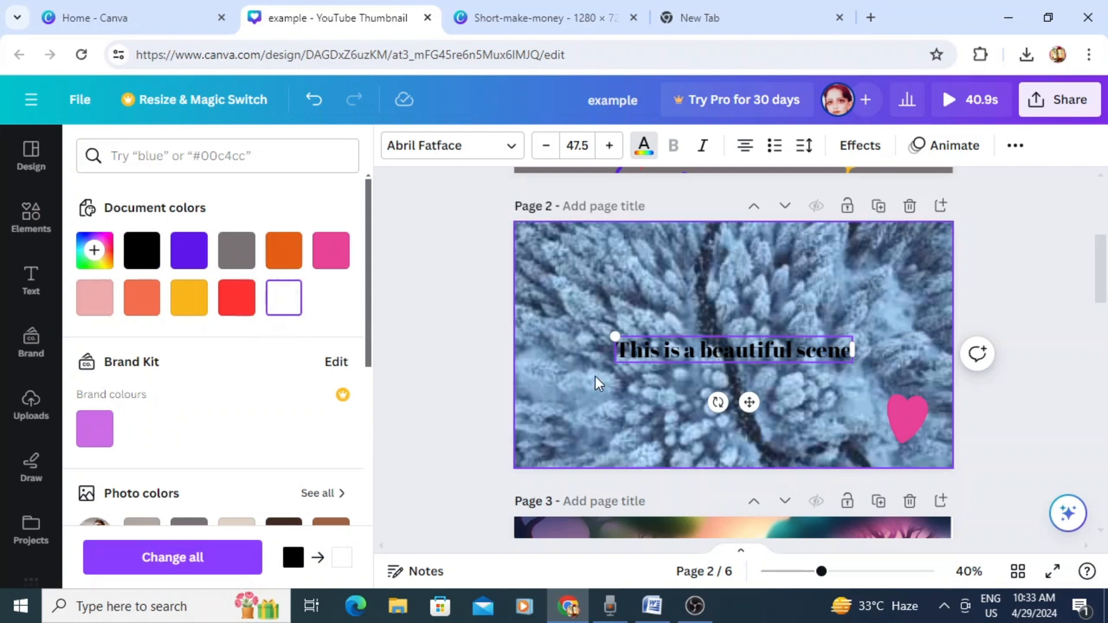
click(463, 385)
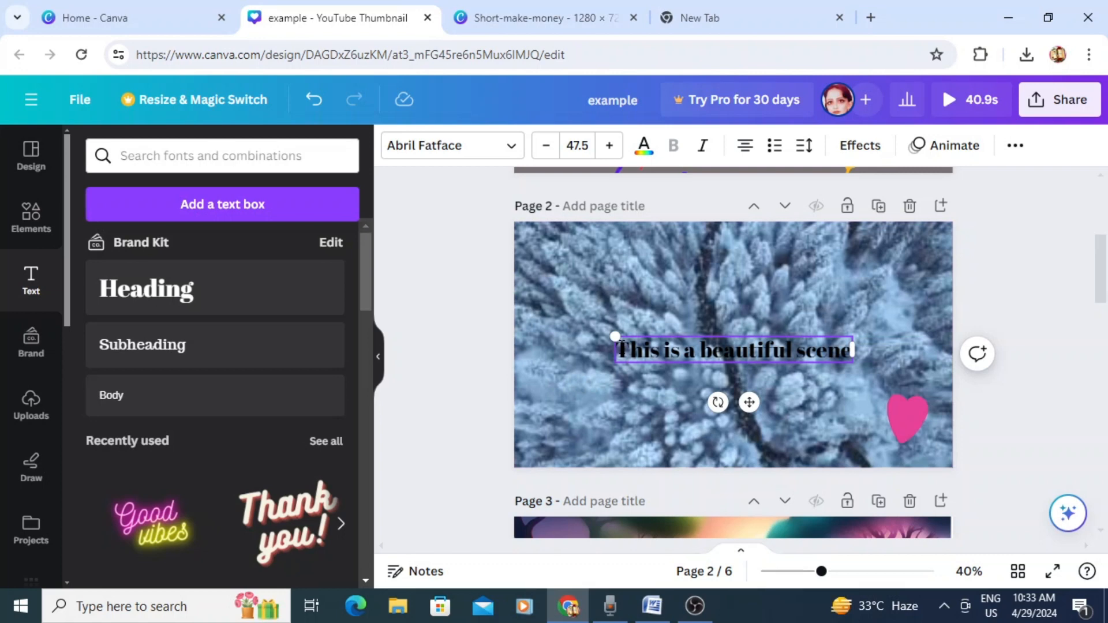
Select all of the "This is a beautiful scene" text and set its colour to white
drag(619, 349, 856, 351)
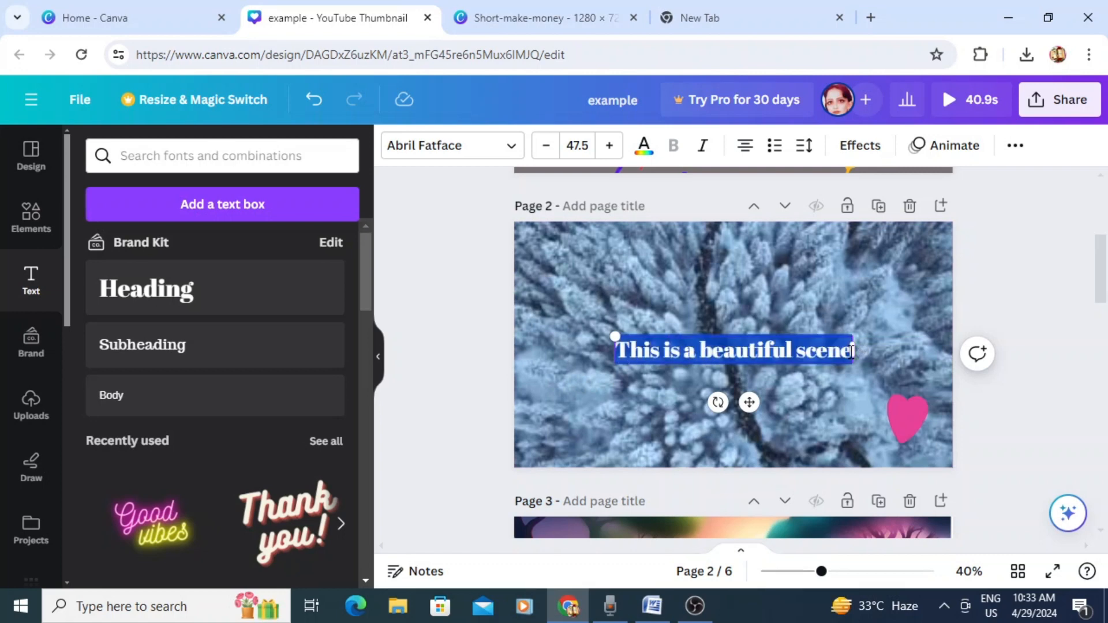
click(644, 146)
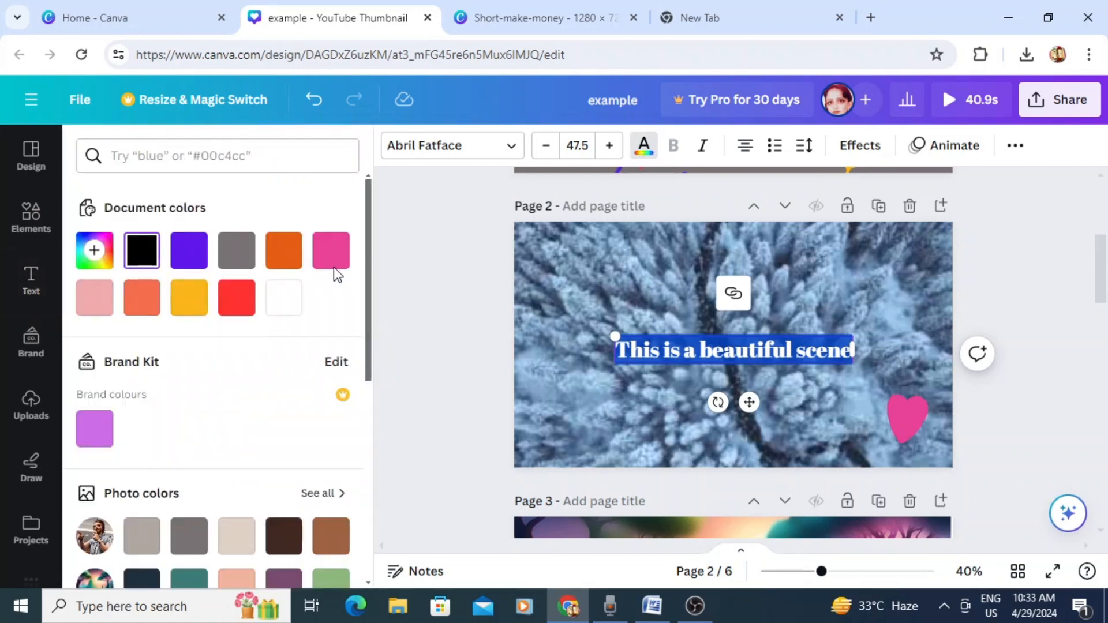
click(284, 298)
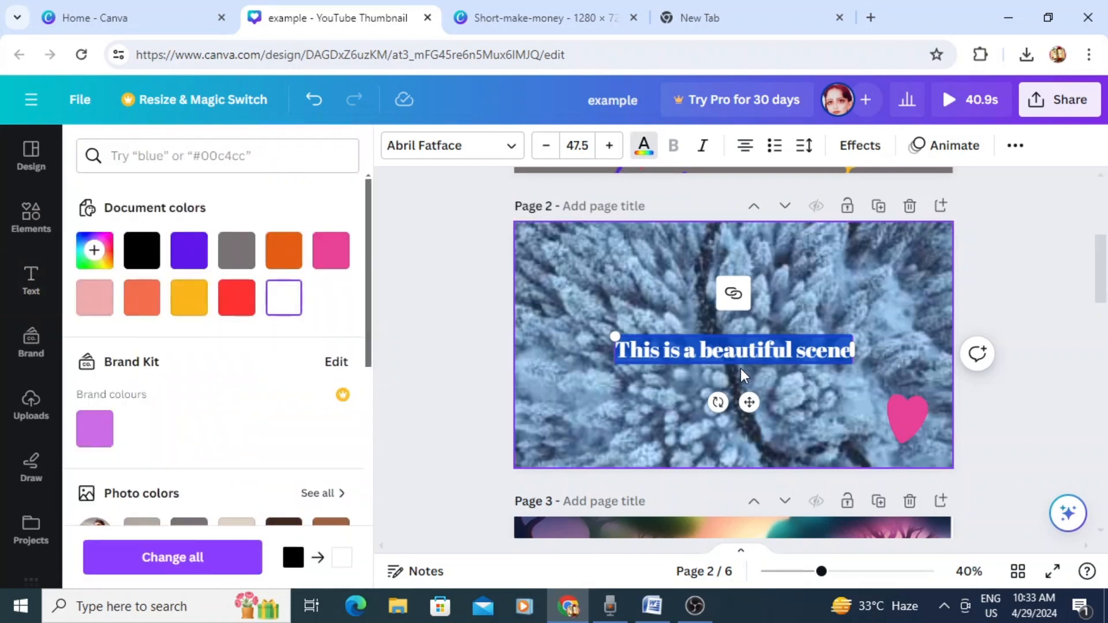
click(476, 371)
click(476, 369)
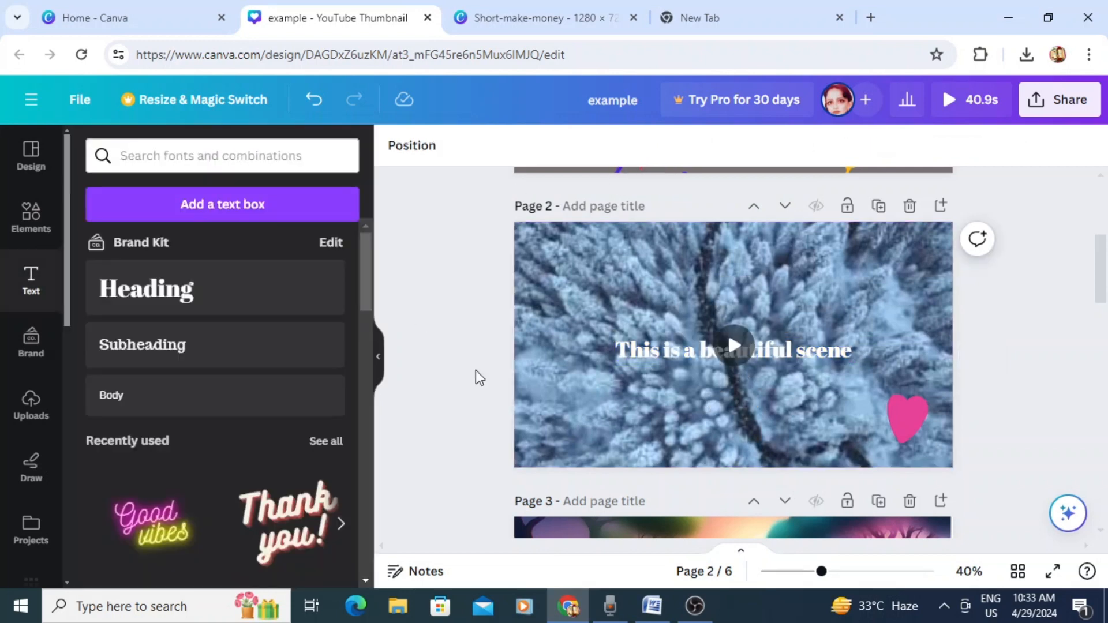
Try Horizon, HK Modular and Glacial Indifference on the page 2 heading, and set its font to League Spartan
click(683, 353)
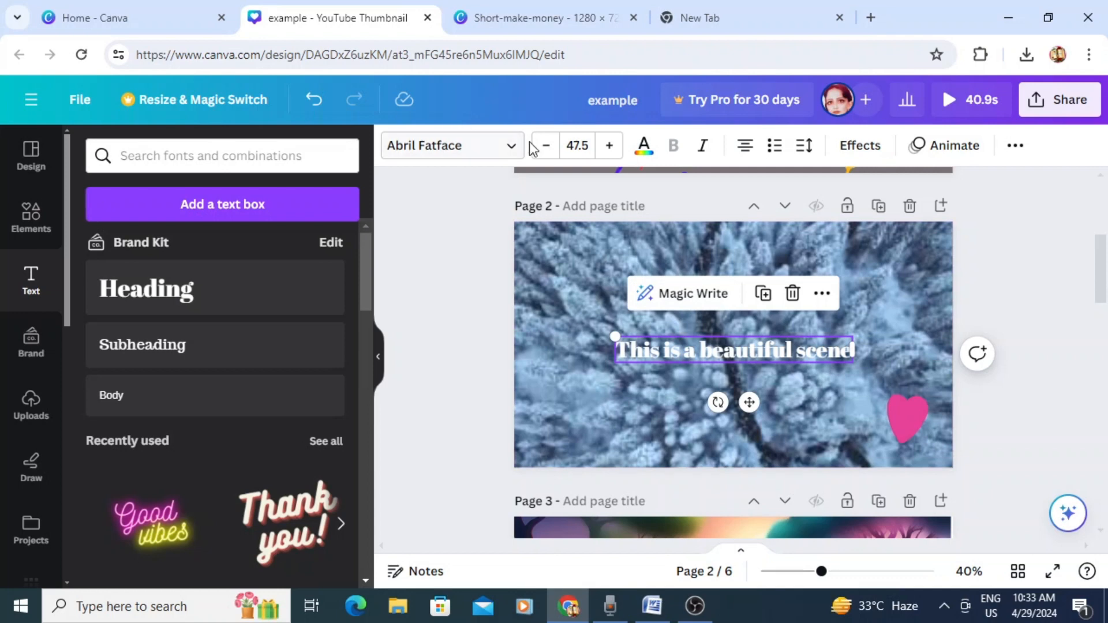
click(511, 149)
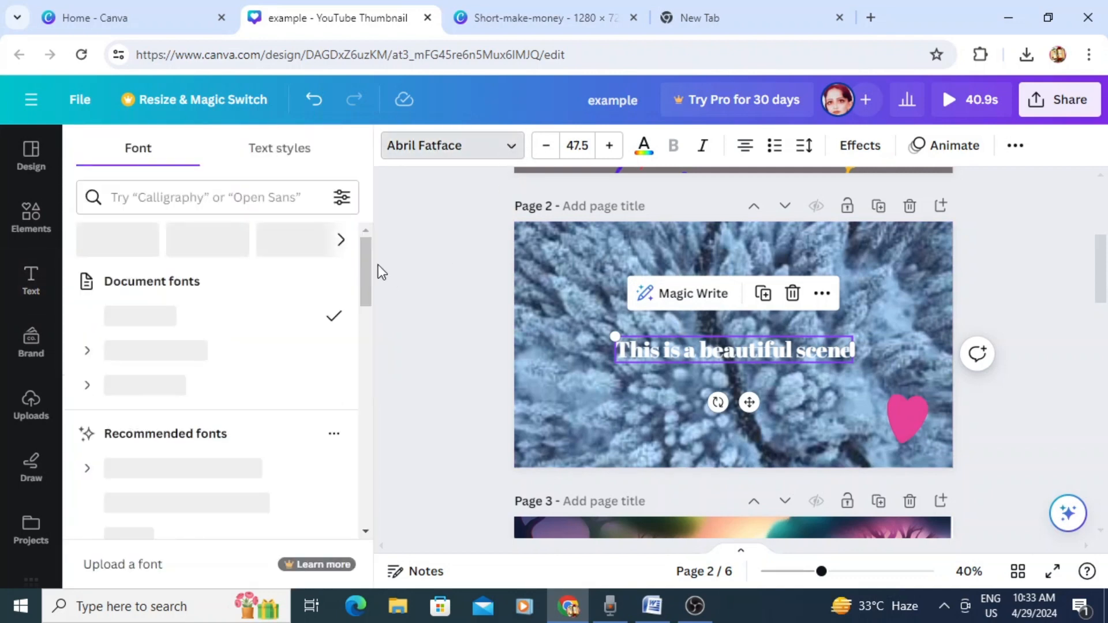
drag(365, 249, 371, 341)
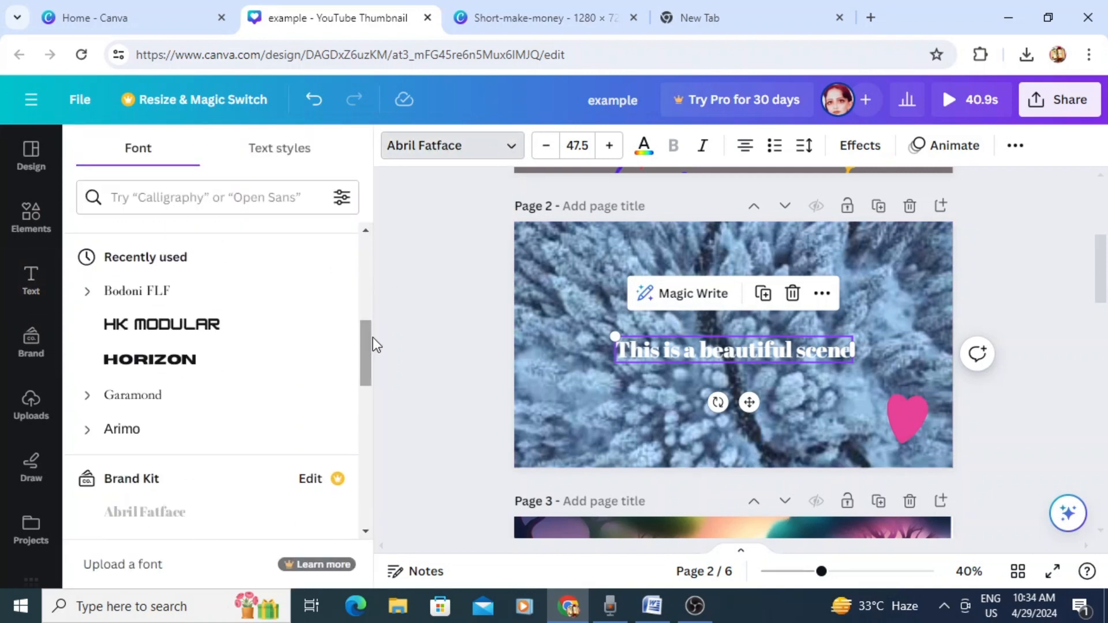
click(186, 364)
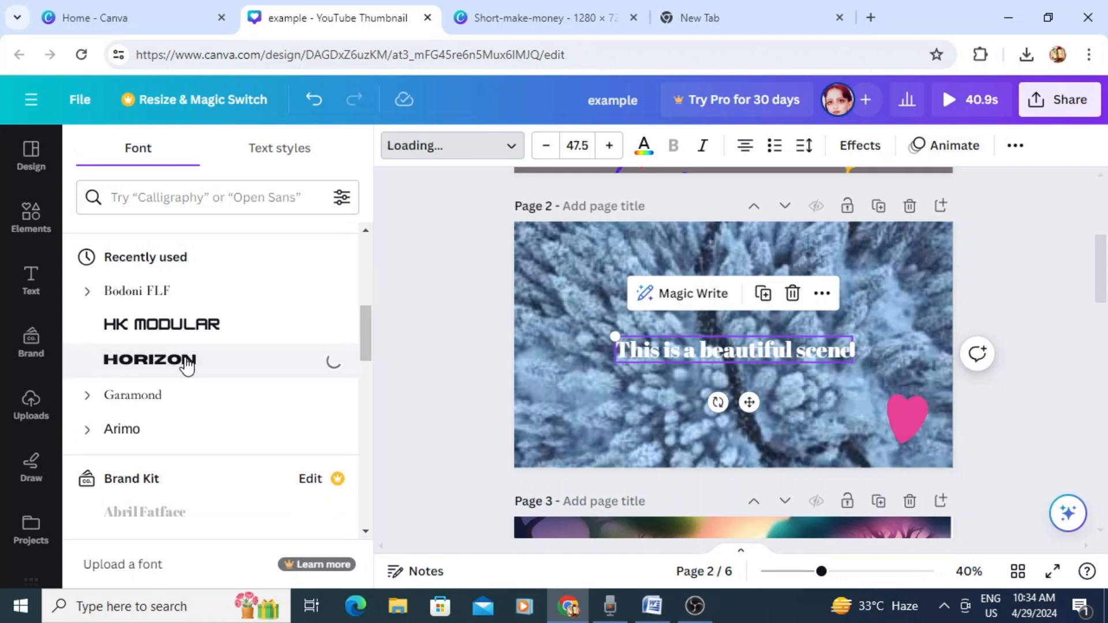
click(213, 331)
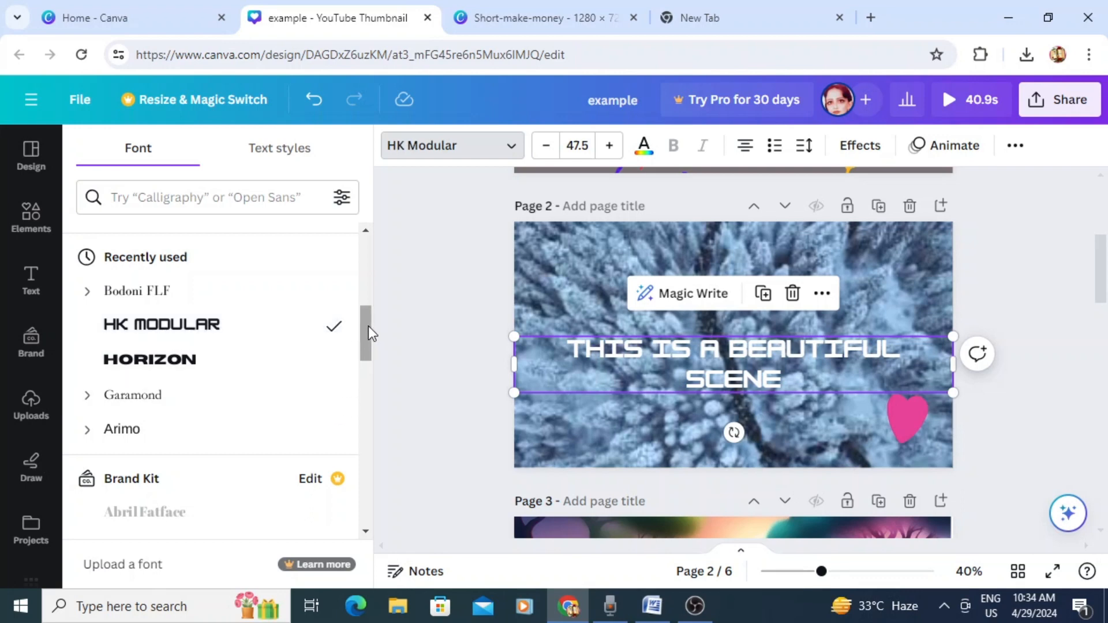
drag(369, 327, 358, 413)
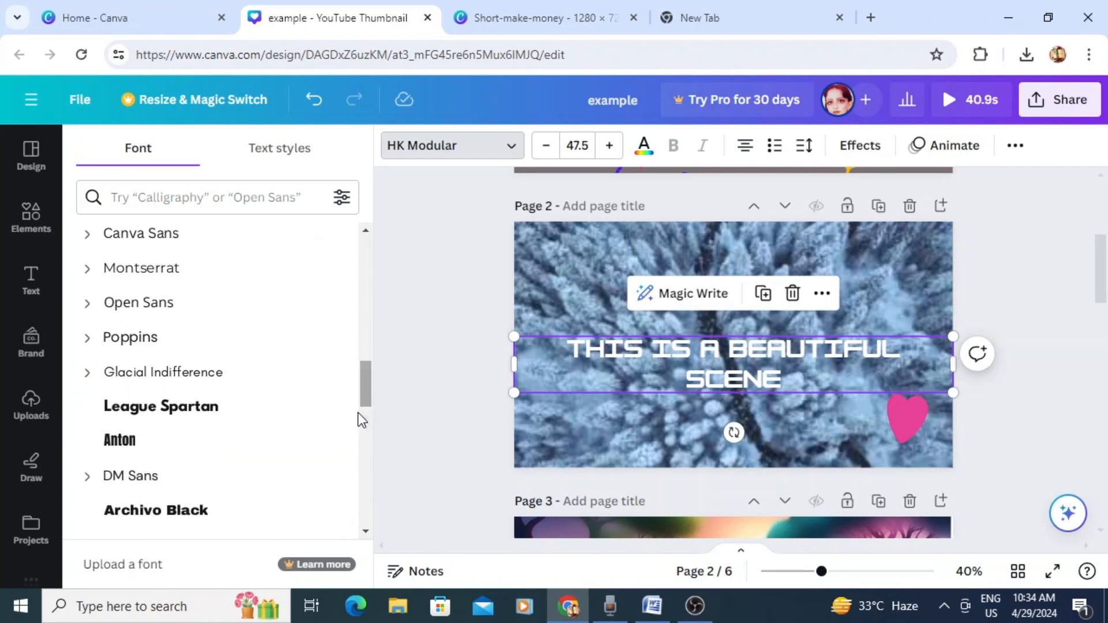
click(166, 375)
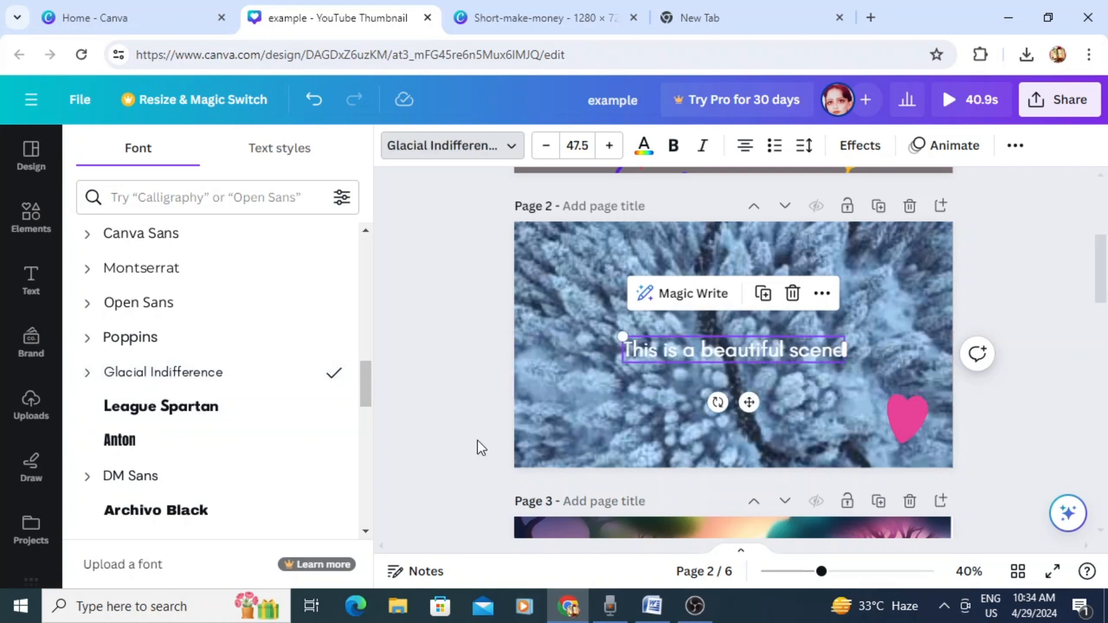
click(230, 413)
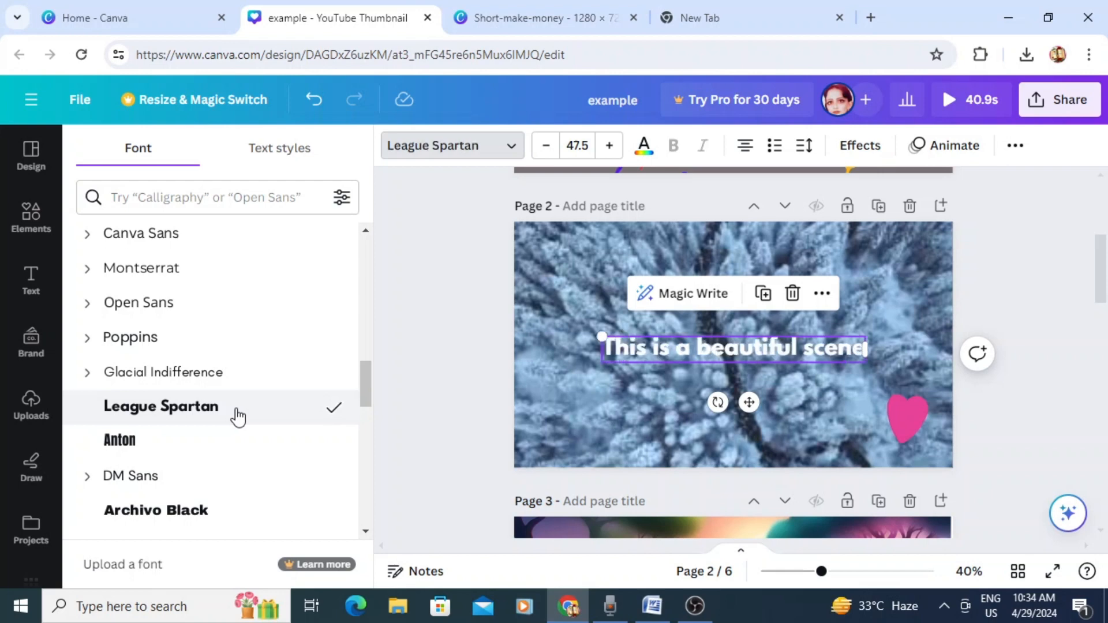
scroll(365, 375, down, 5)
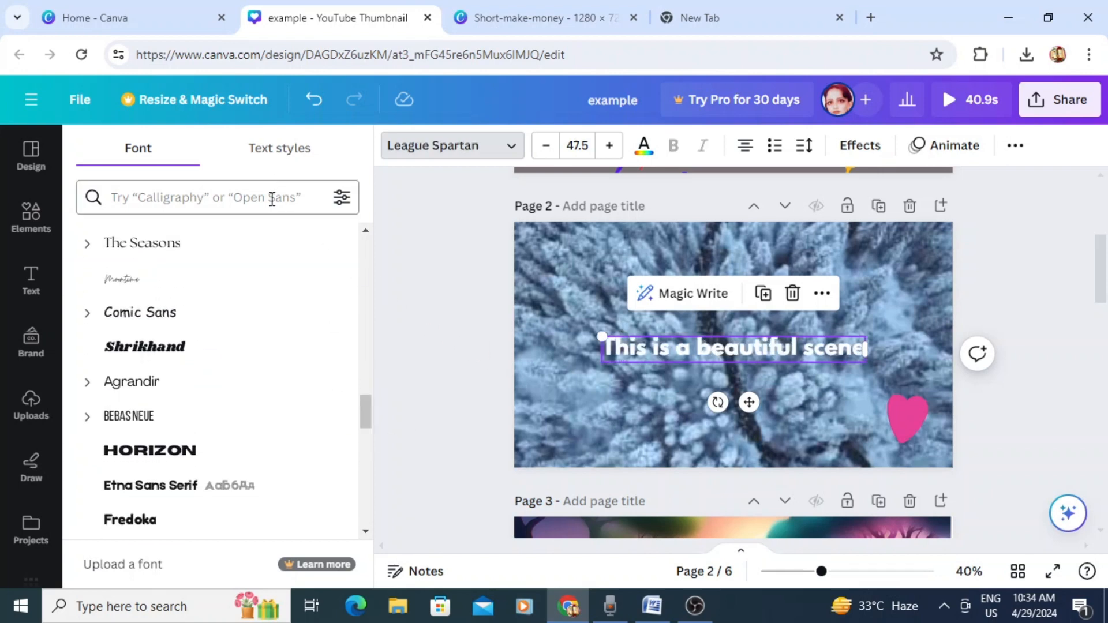
click(444, 356)
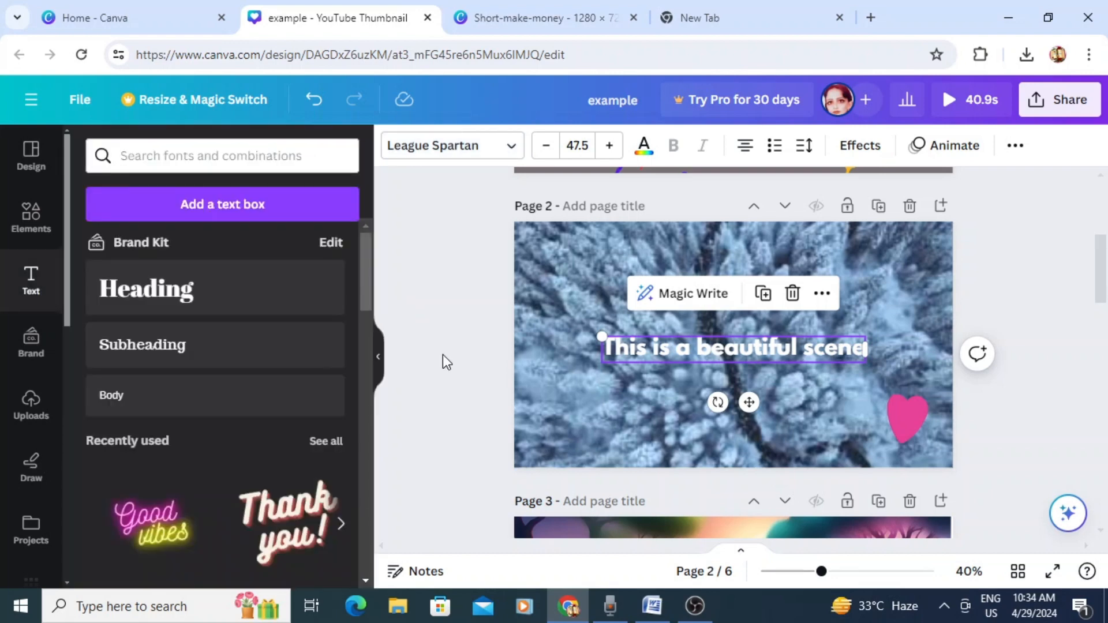
click(441, 403)
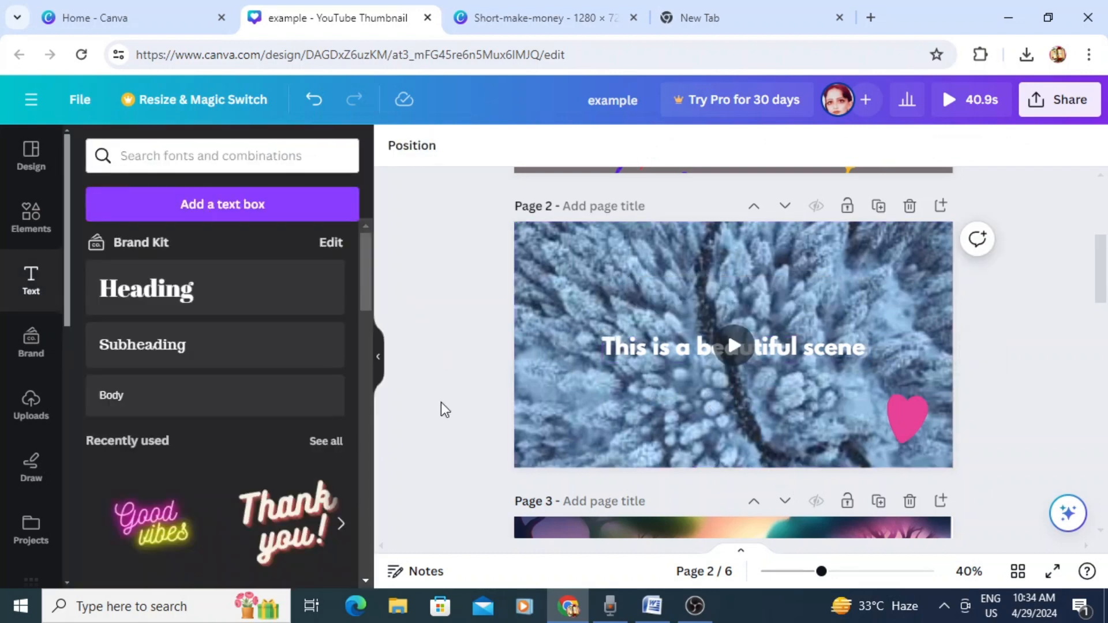
Try the Echo, Splice and Lift text effects on the page 2 heading, and apply the Outline effect
click(666, 355)
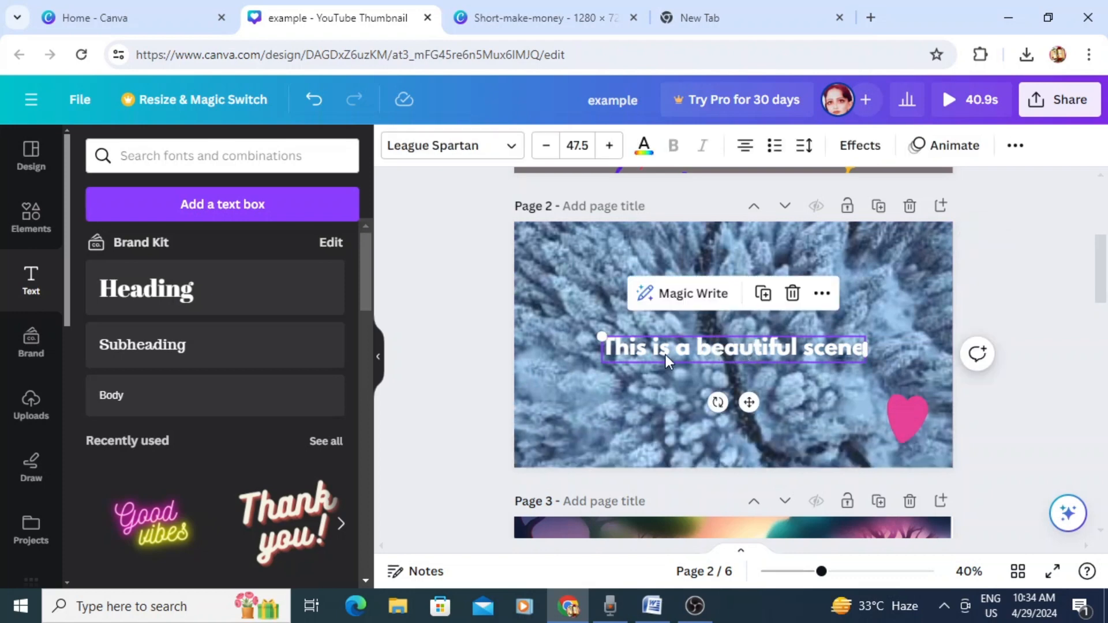
click(874, 158)
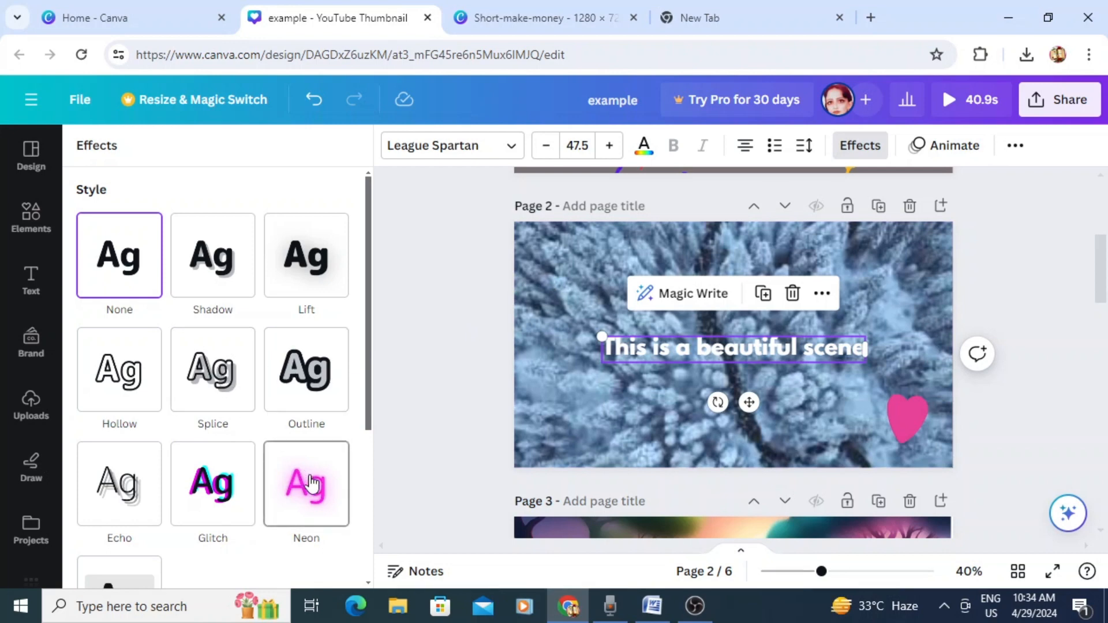
drag(370, 349, 370, 443)
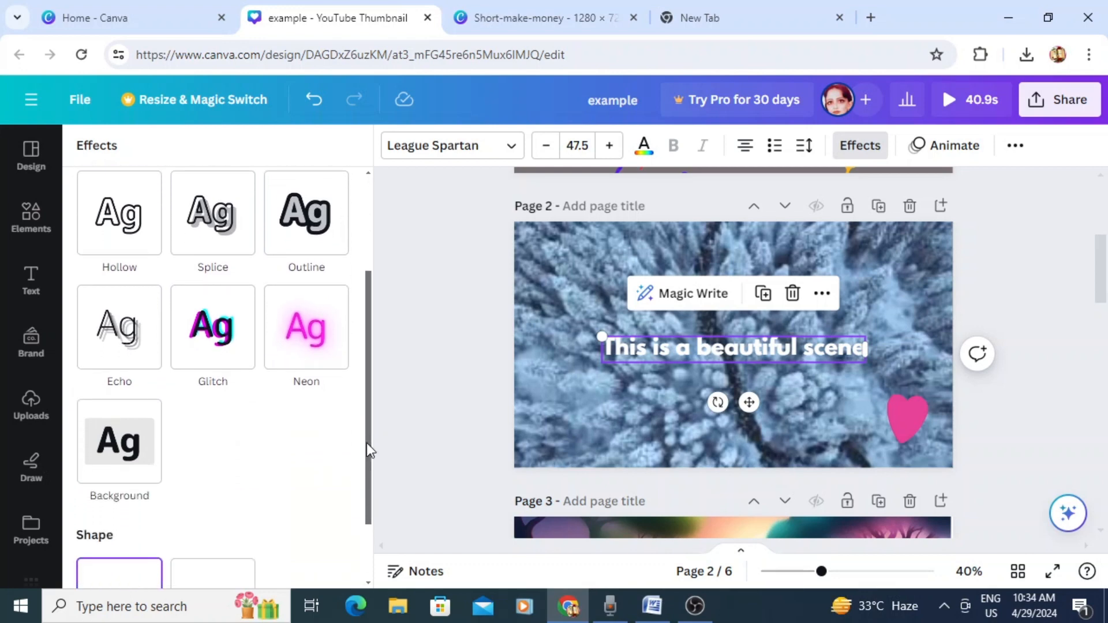
drag(367, 428, 361, 313)
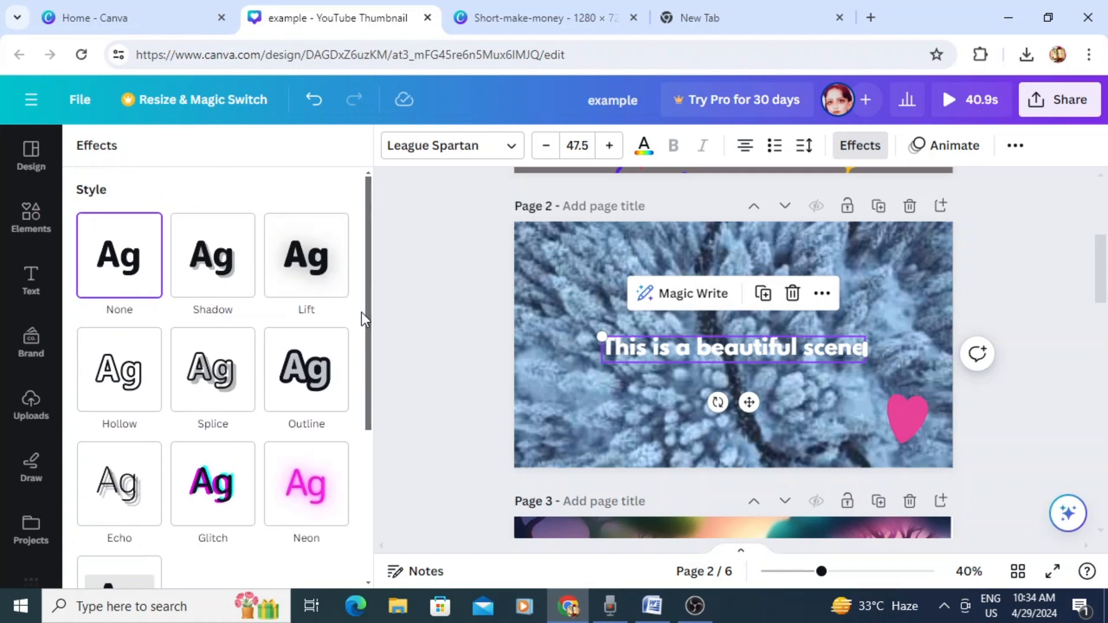
click(119, 486)
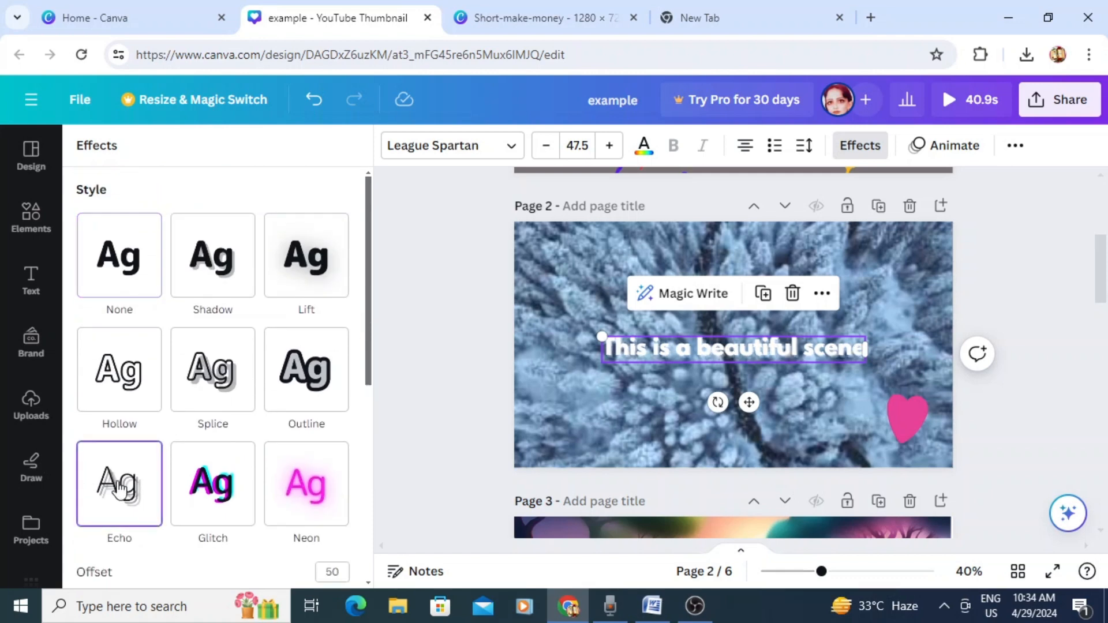
click(233, 357)
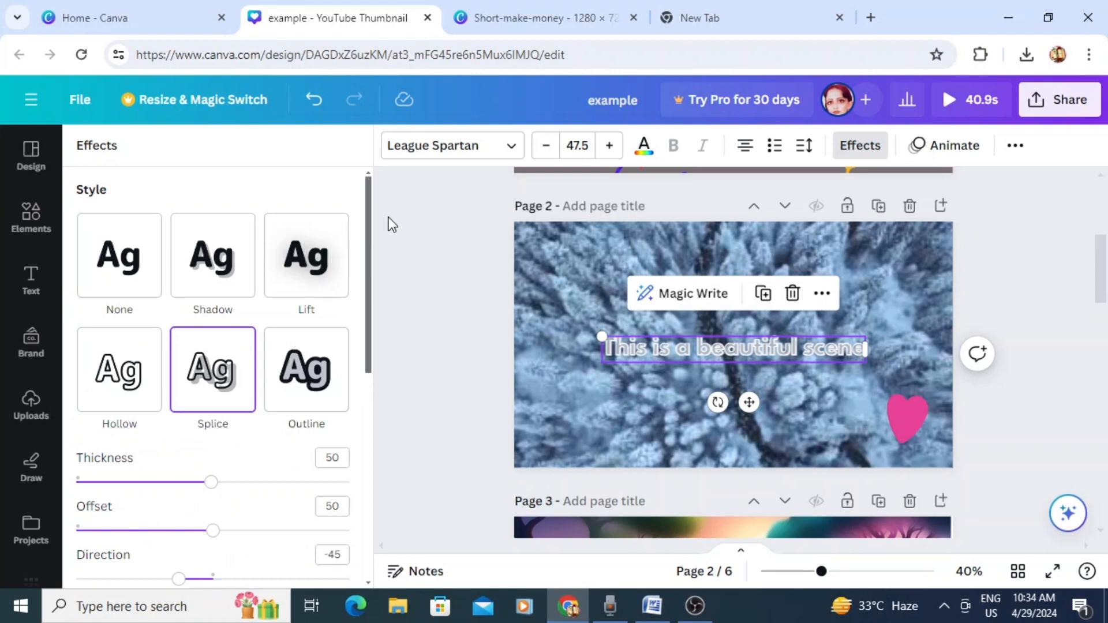
click(286, 277)
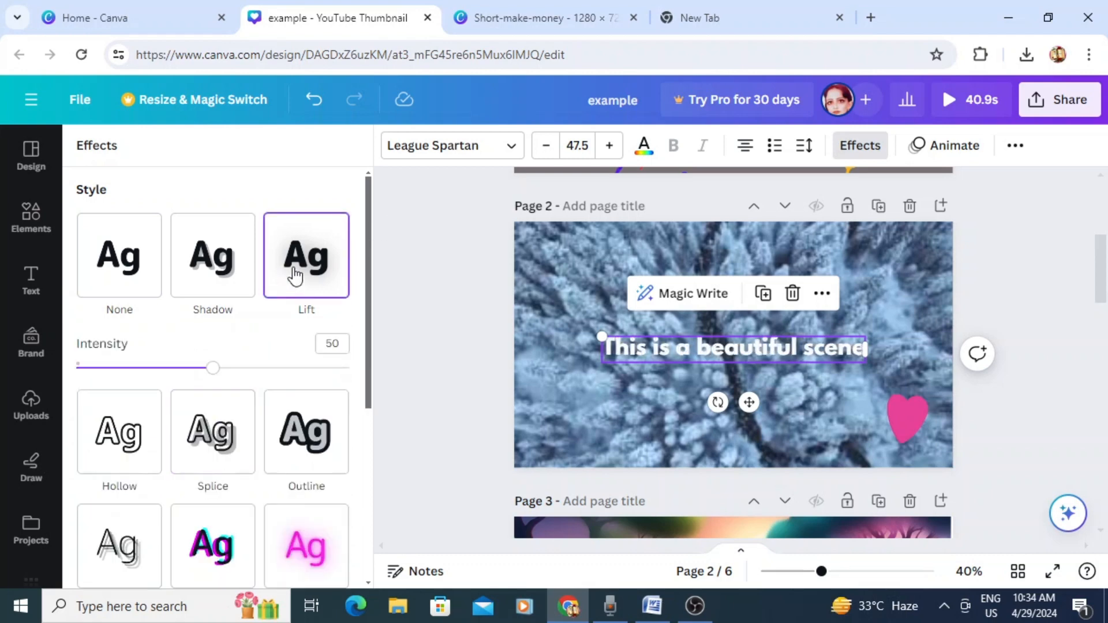
click(310, 439)
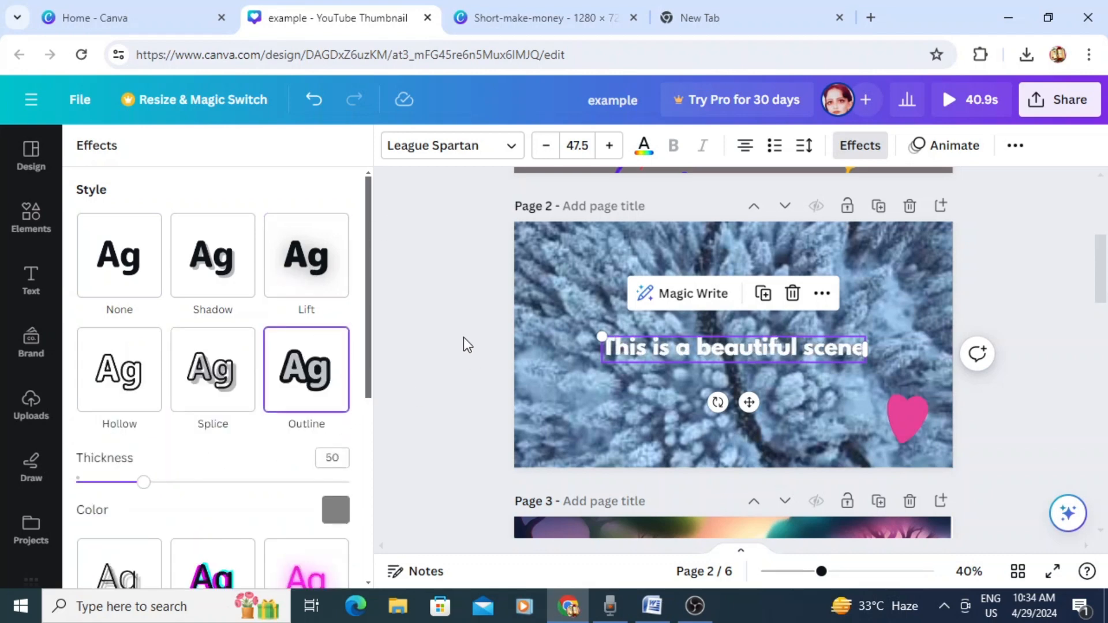
Create a custom animation for the page 2 heading by tracing a freehand looping path across the page
click(944, 151)
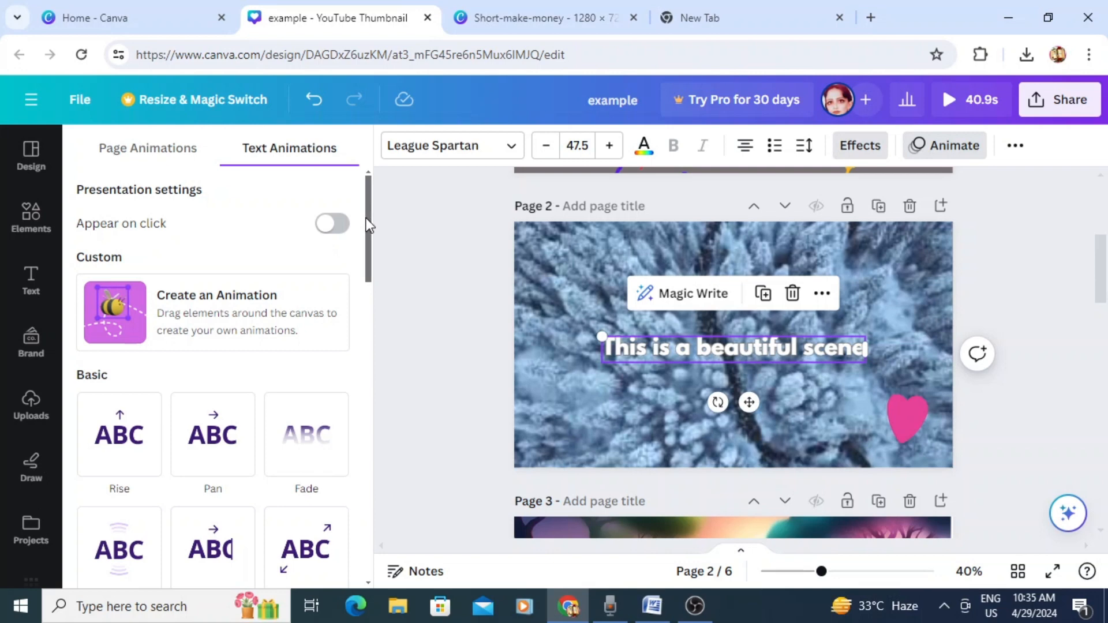
mouse_move(368, 223)
mouse_down()
mouse_move(370, 257)
mouse_move(369, 232)
mouse_up()
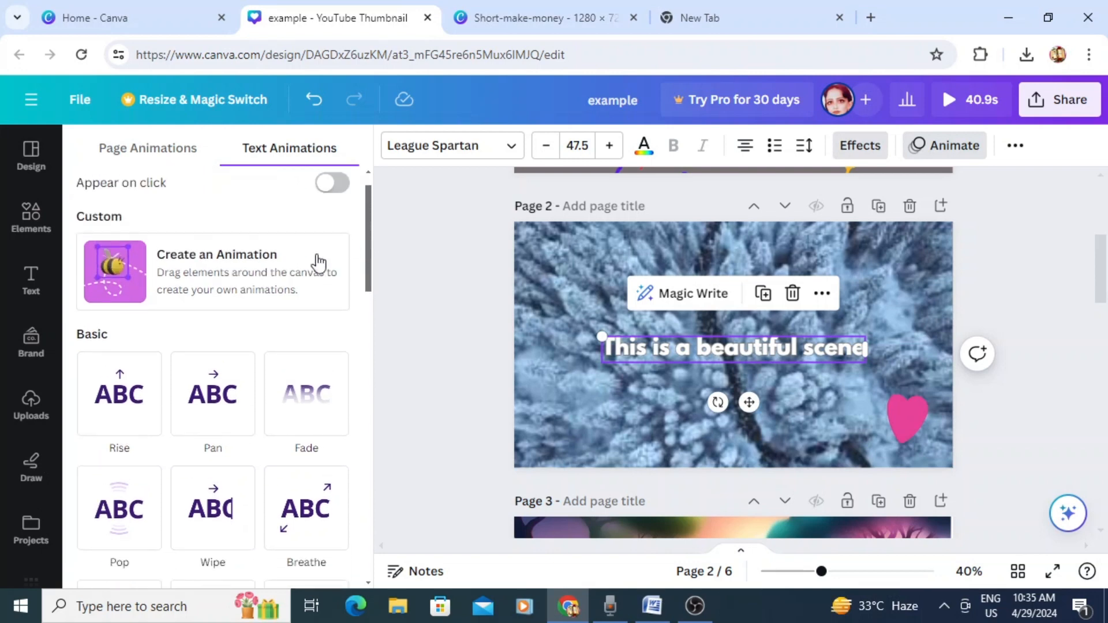
click(254, 274)
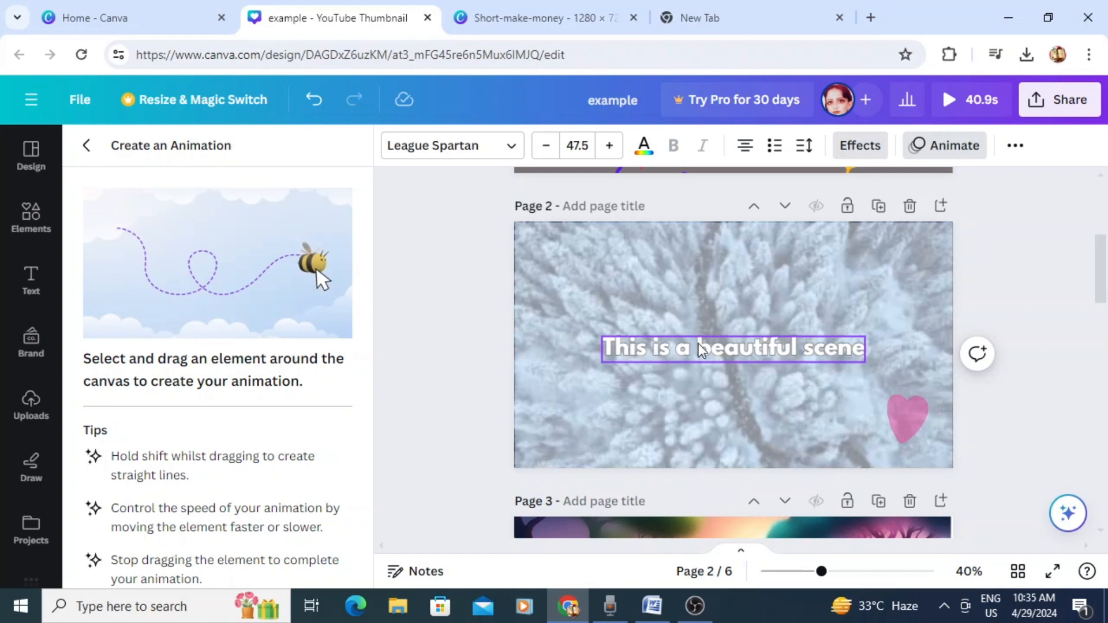
mouse_move(715, 345)
mouse_down()
mouse_move(656, 328)
mouse_move(635, 278)
mouse_move(659, 332)
mouse_move(695, 351)
mouse_move(725, 338)
mouse_move(777, 246)
mouse_move(798, 321)
mouse_move(778, 382)
mouse_move(746, 422)
mouse_move(691, 429)
mouse_move(622, 386)
mouse_up()
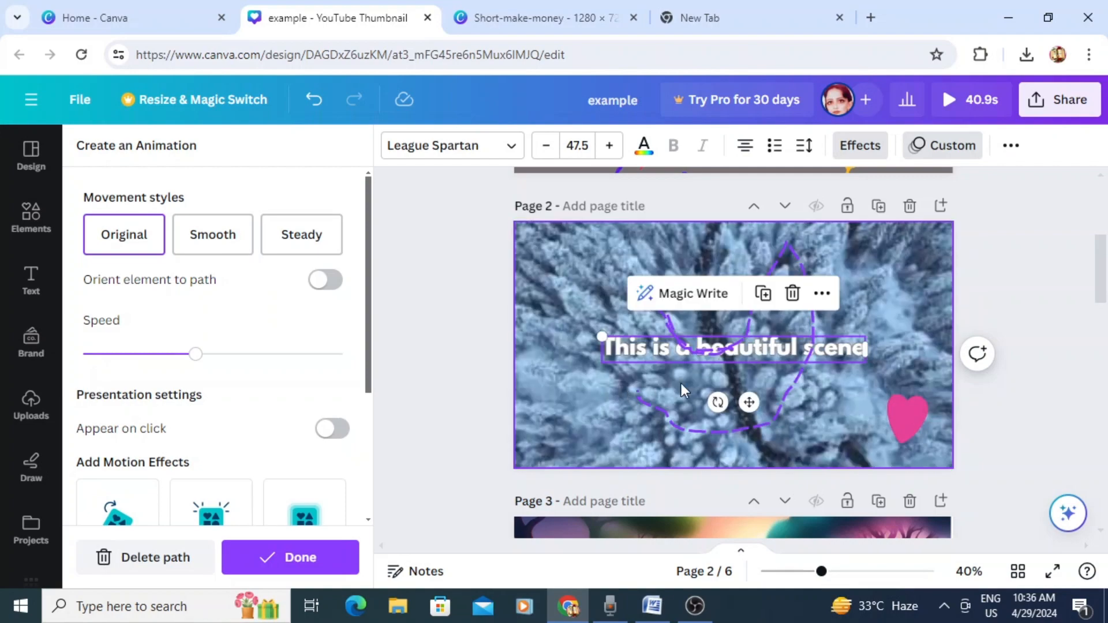
key(Escape)
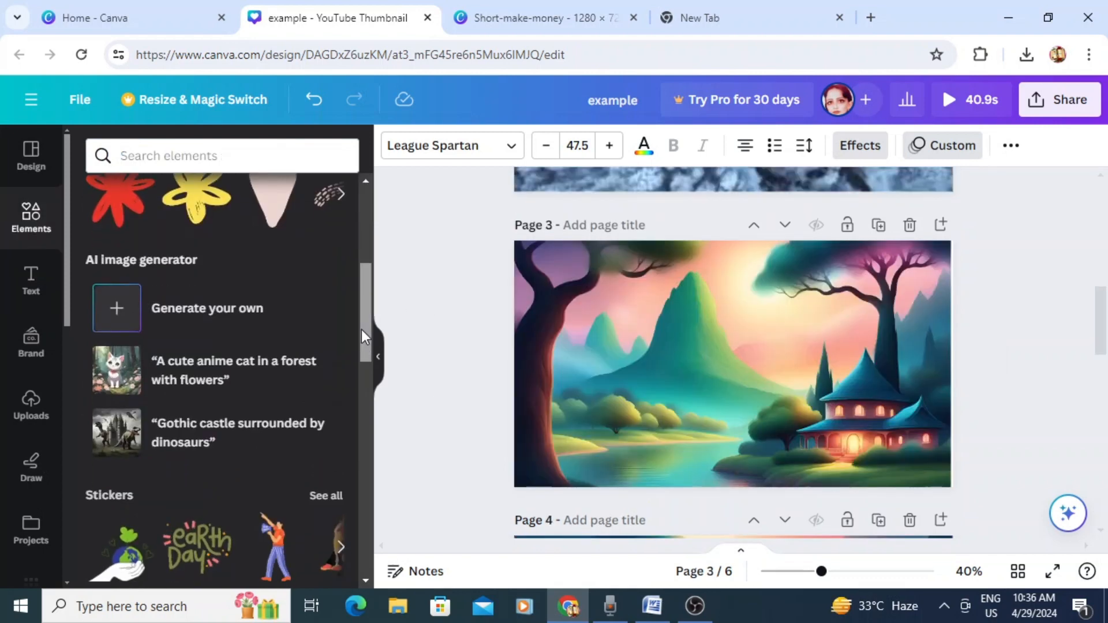
Add the sticker of the man with a megaphone to page 3 and place it at the page's lower edge, slightly left of centre
drag(362, 330, 359, 375)
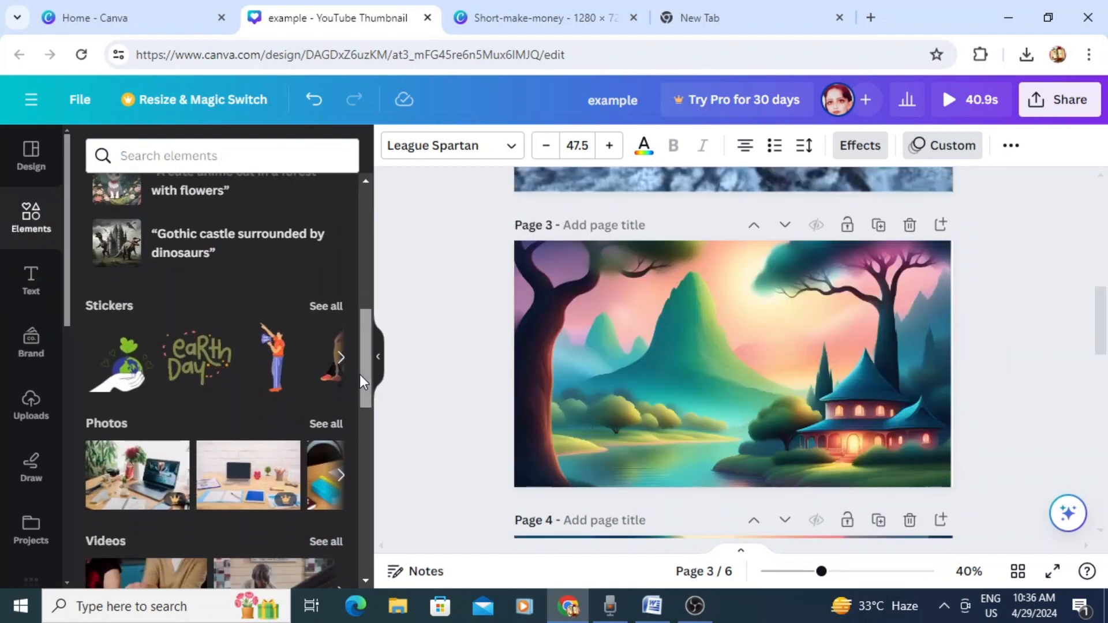
click(268, 369)
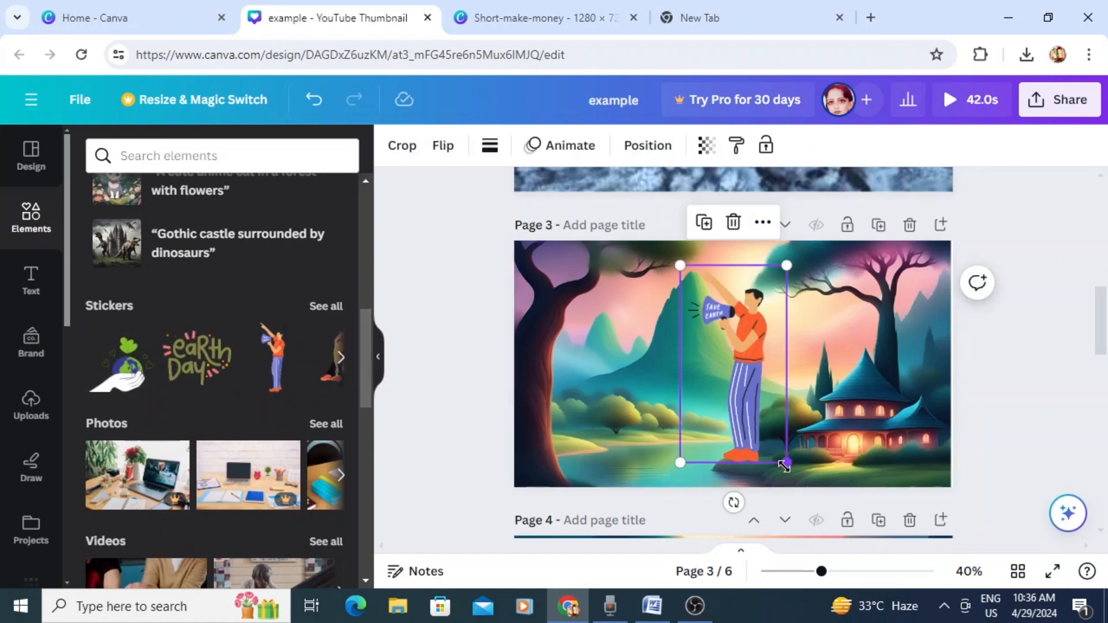
drag(773, 450, 742, 475)
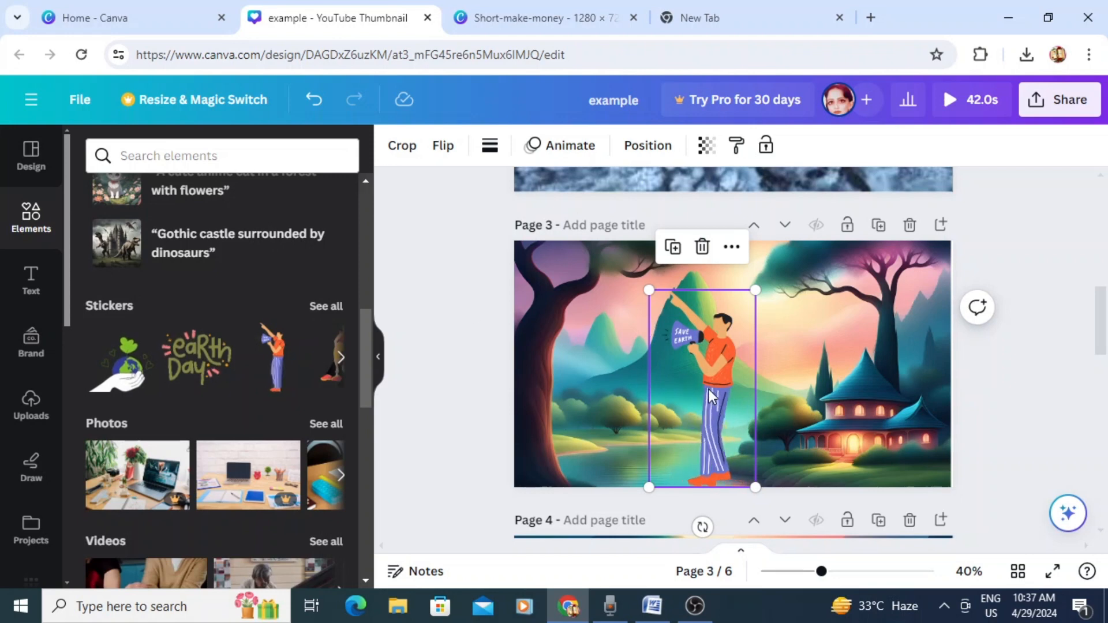
Create a custom animation for the megaphone man sticker along a freehand path sweeping across both sides of page 3
click(584, 151)
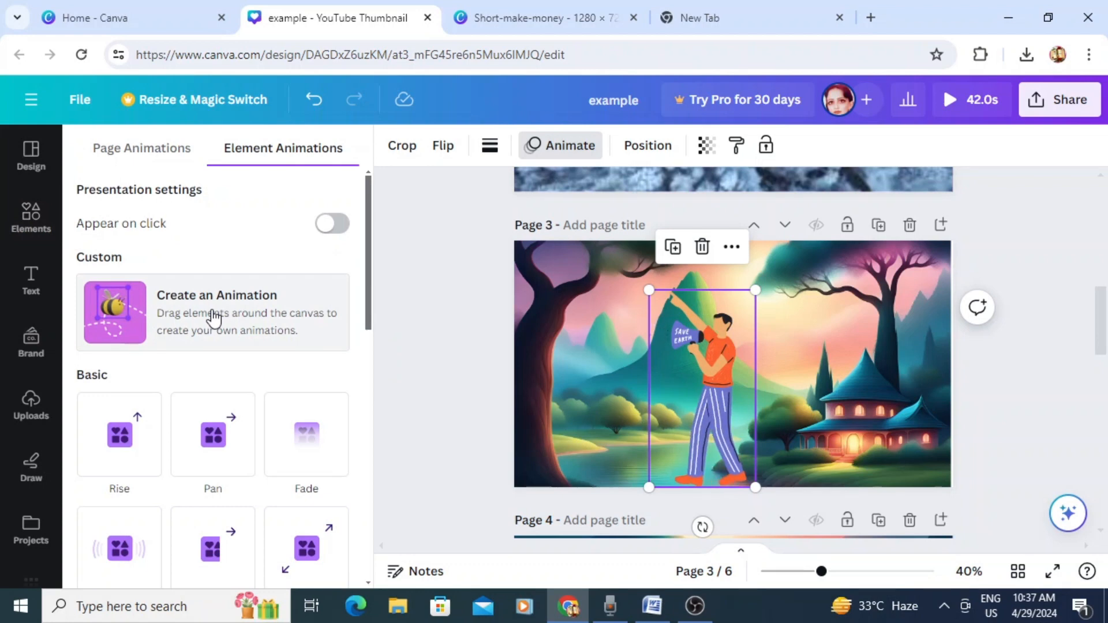
click(214, 318)
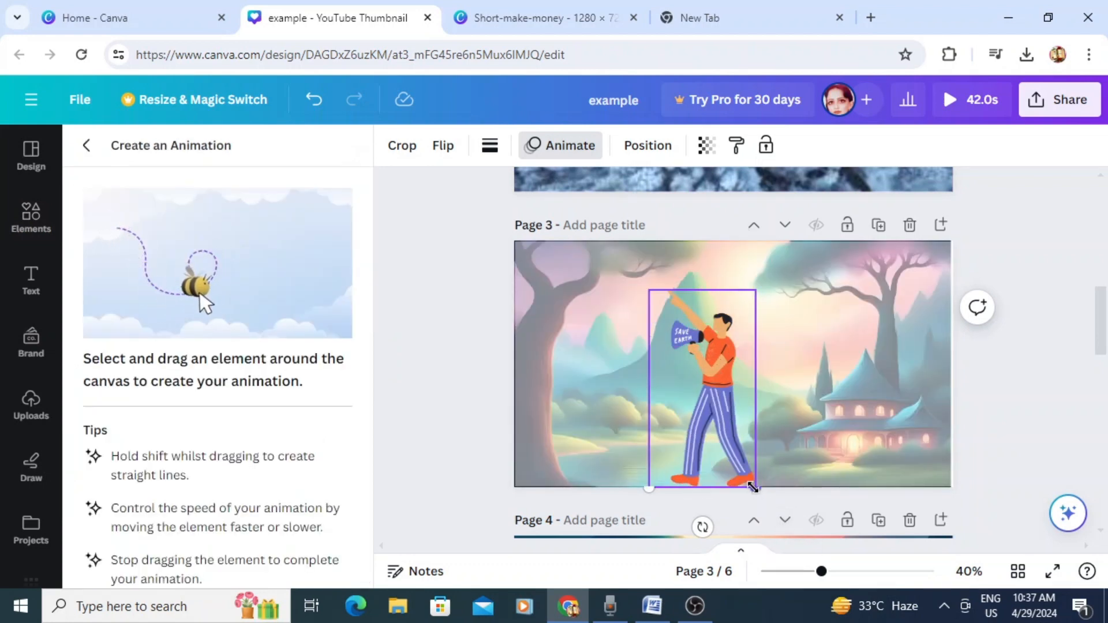
mouse_move(716, 375)
mouse_down()
mouse_move(708, 383)
mouse_move(696, 364)
mouse_move(669, 382)
mouse_move(623, 446)
mouse_move(728, 491)
mouse_move(836, 472)
mouse_move(894, 396)
mouse_move(922, 470)
mouse_move(868, 497)
mouse_move(822, 491)
mouse_move(787, 468)
mouse_up()
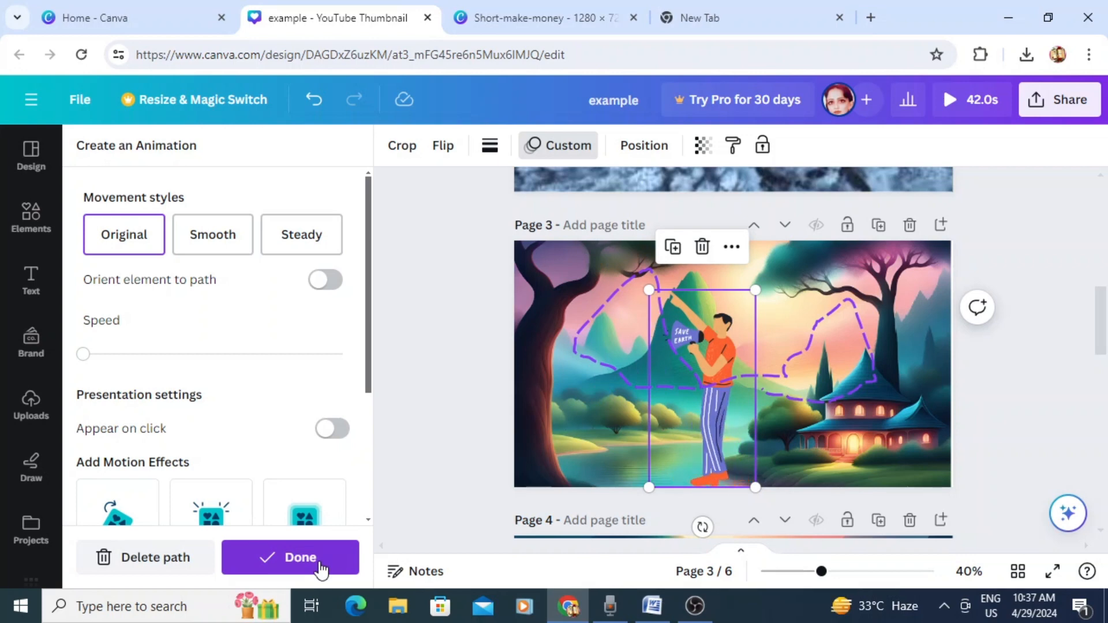
click(300, 558)
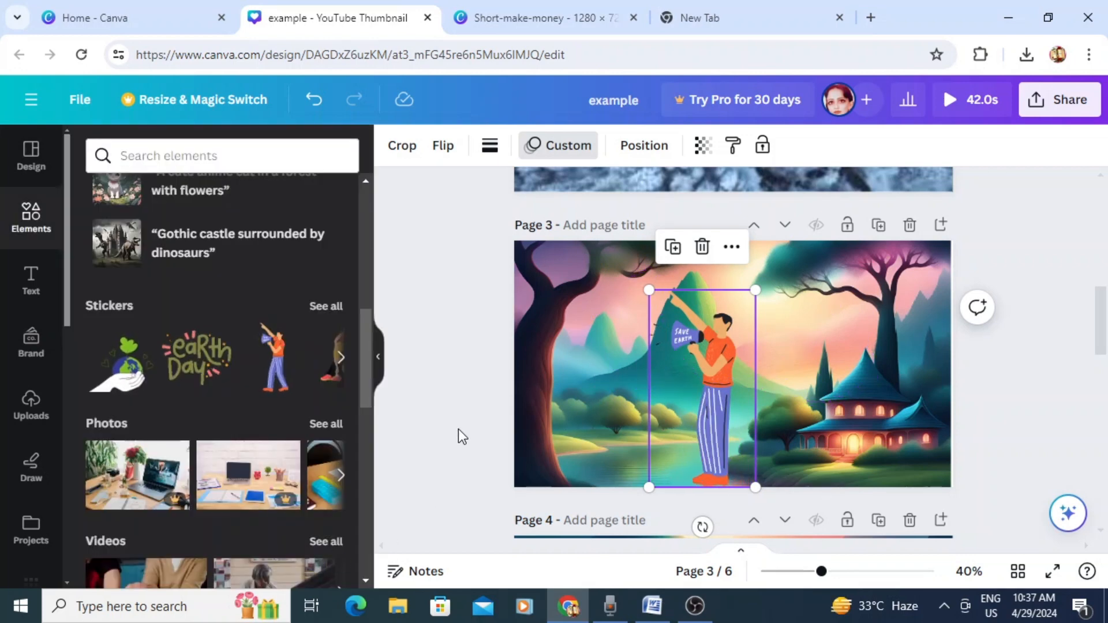
click(1000, 383)
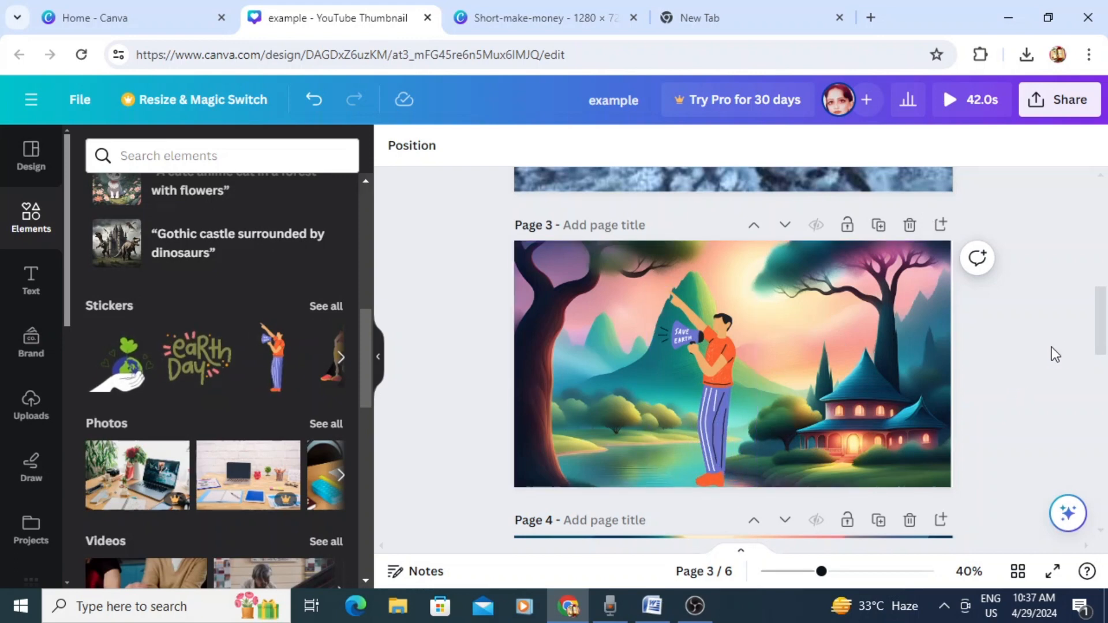
Look through the Brand Kit options and the uploaded images with page 4 in view
drag(1102, 323, 1103, 359)
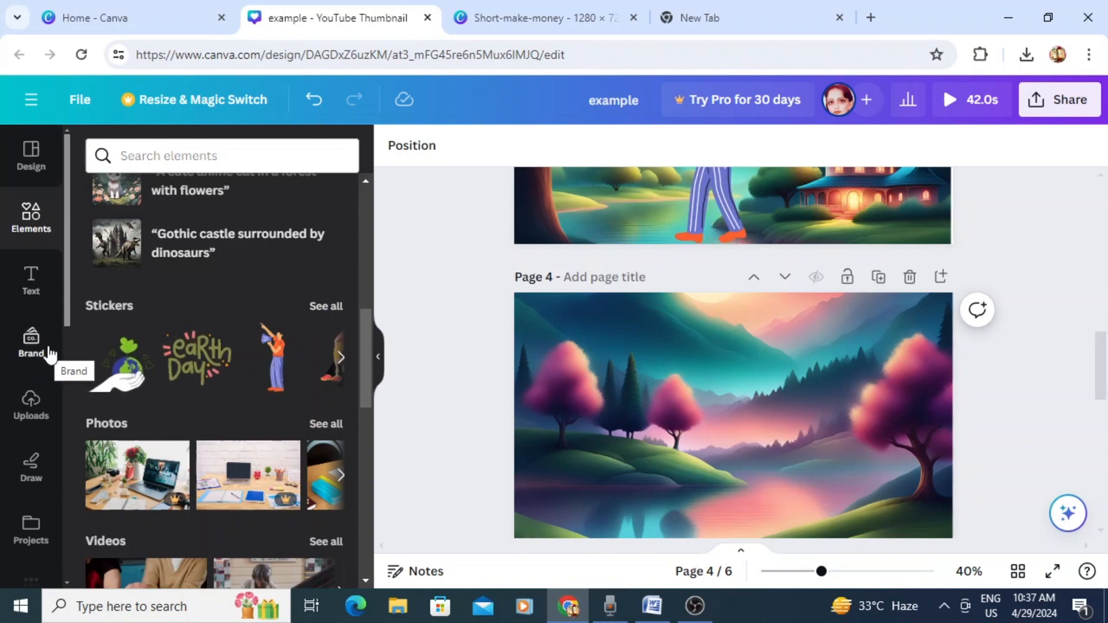
click(32, 343)
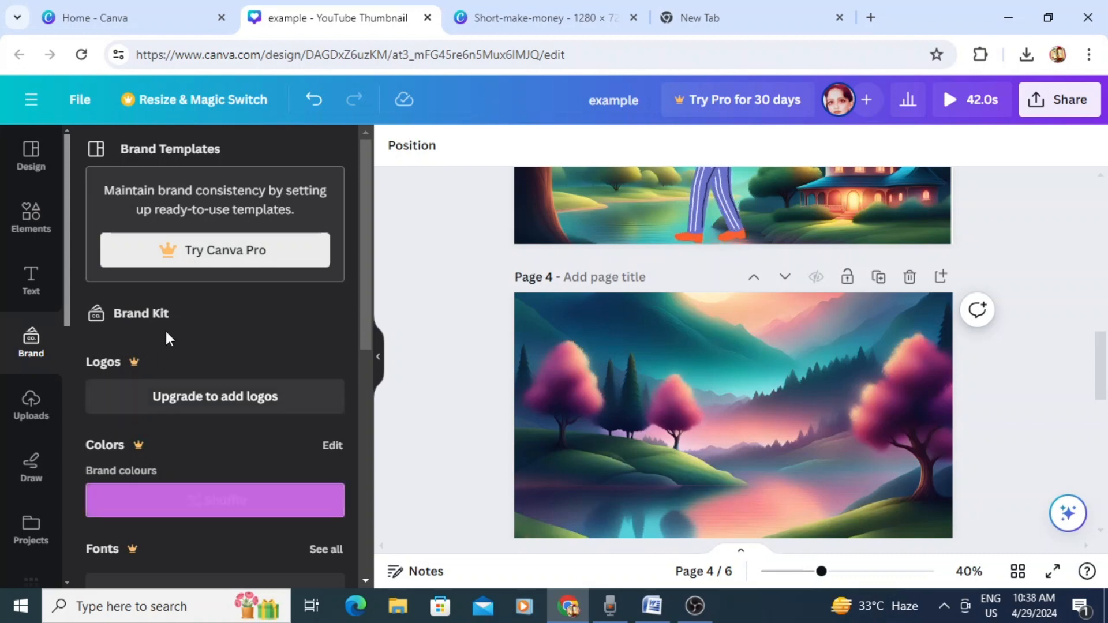
click(31, 402)
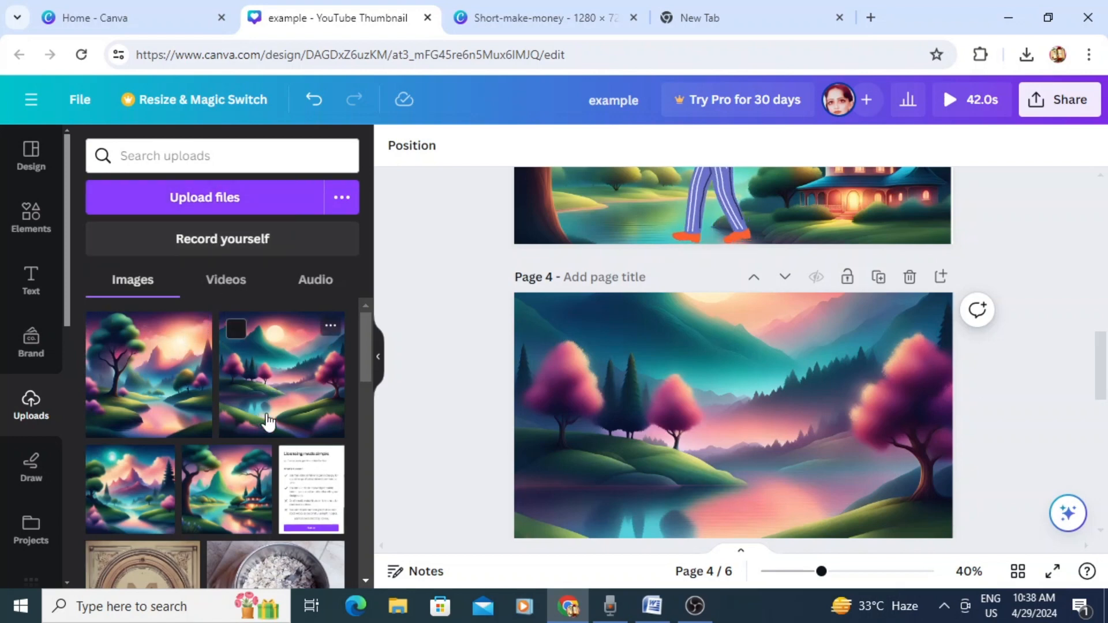
Look through the uploaded audio and video files, and undo the last edit with the drawing tools open
click(321, 283)
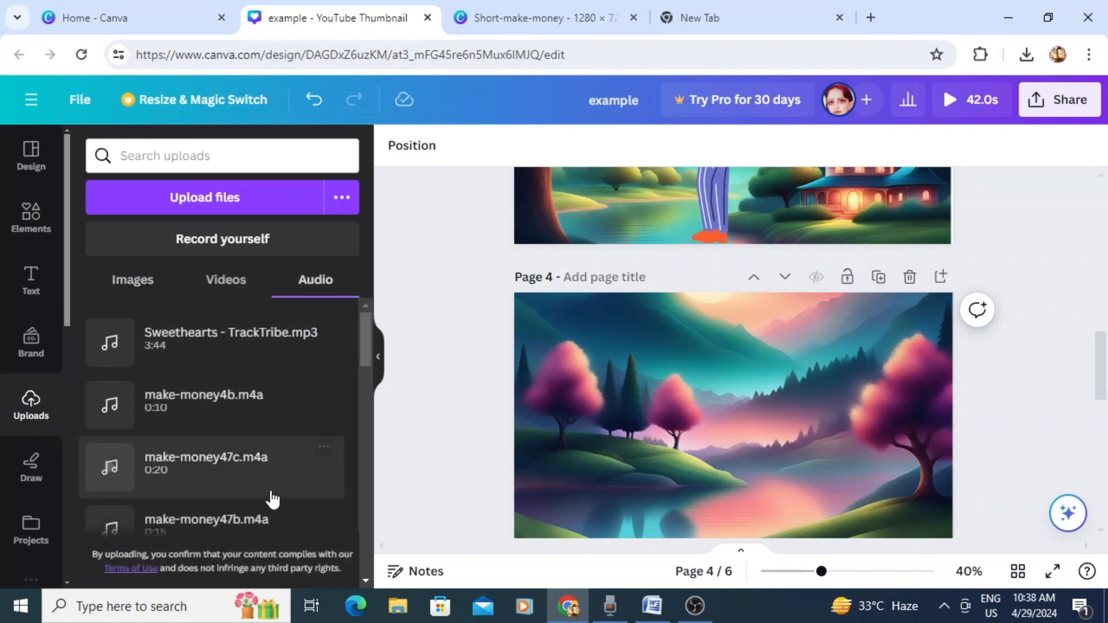
click(249, 290)
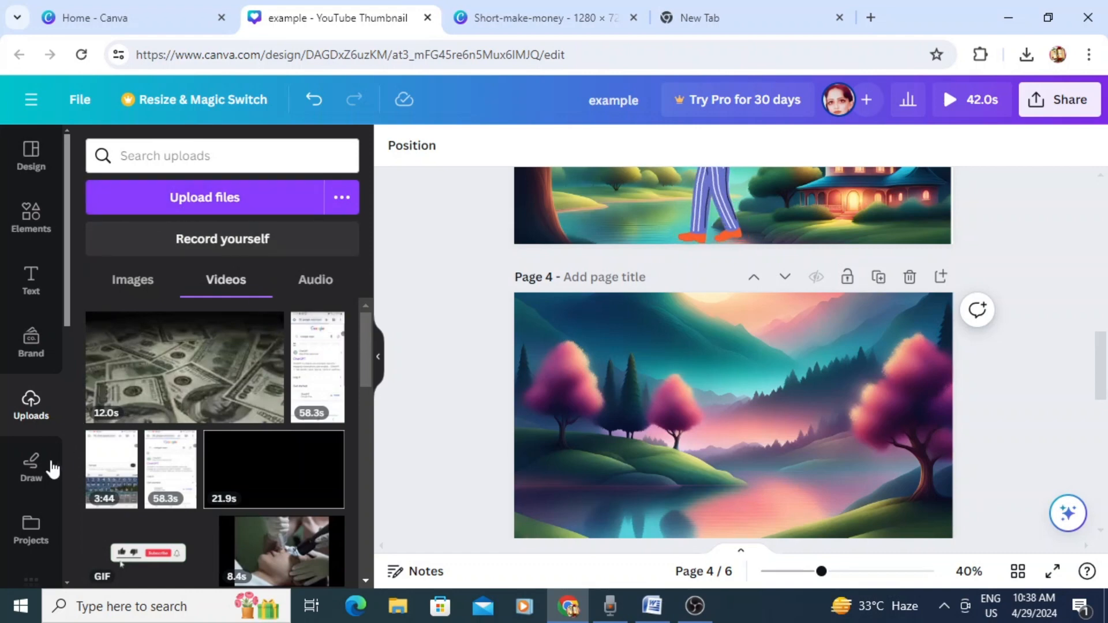
click(40, 474)
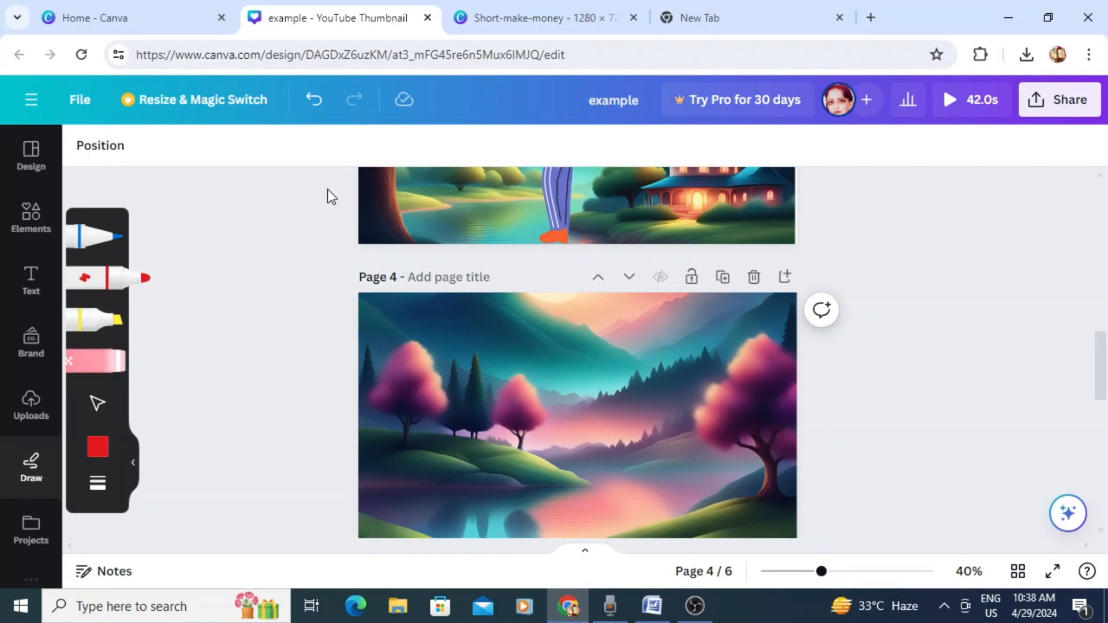
click(315, 101)
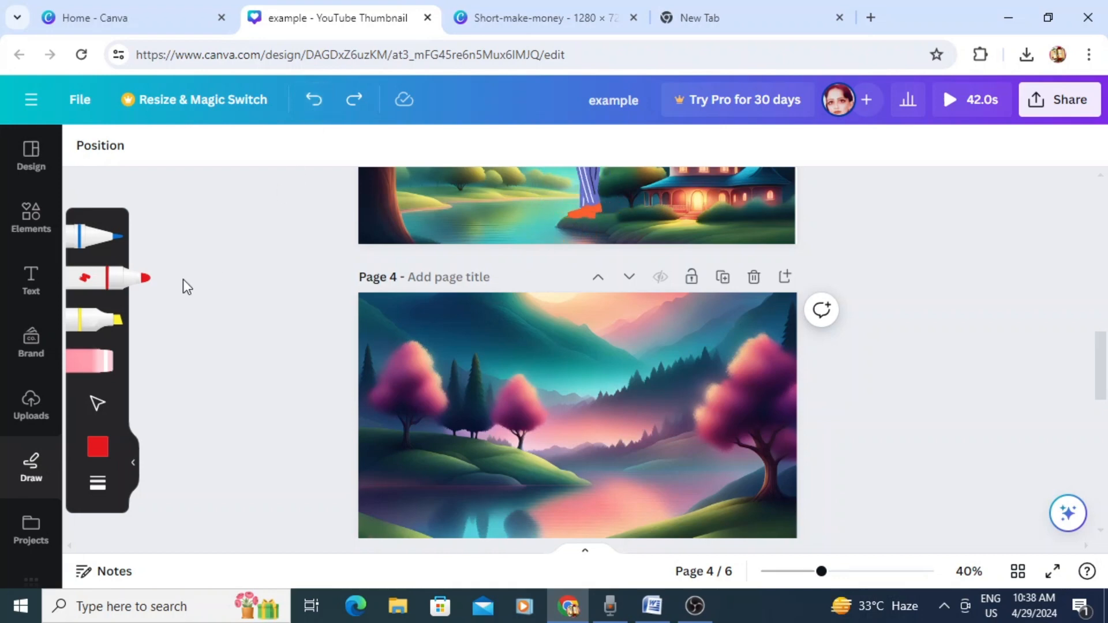
Browse the saved projects and folders, and look through the recommended and trending stock photos
click(37, 531)
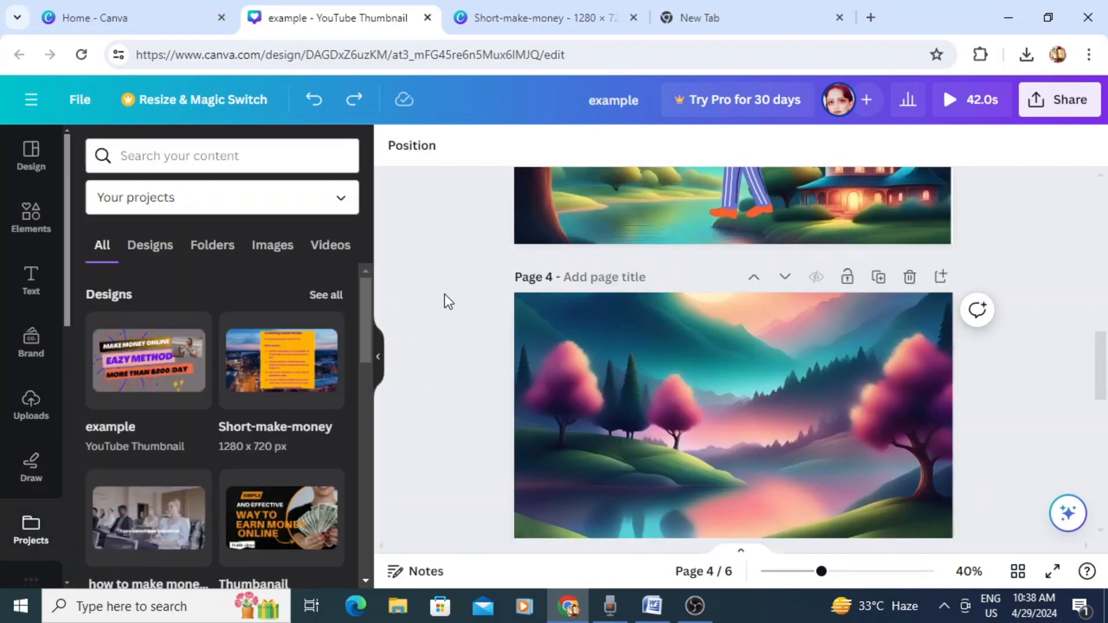
mouse_move(295, 324)
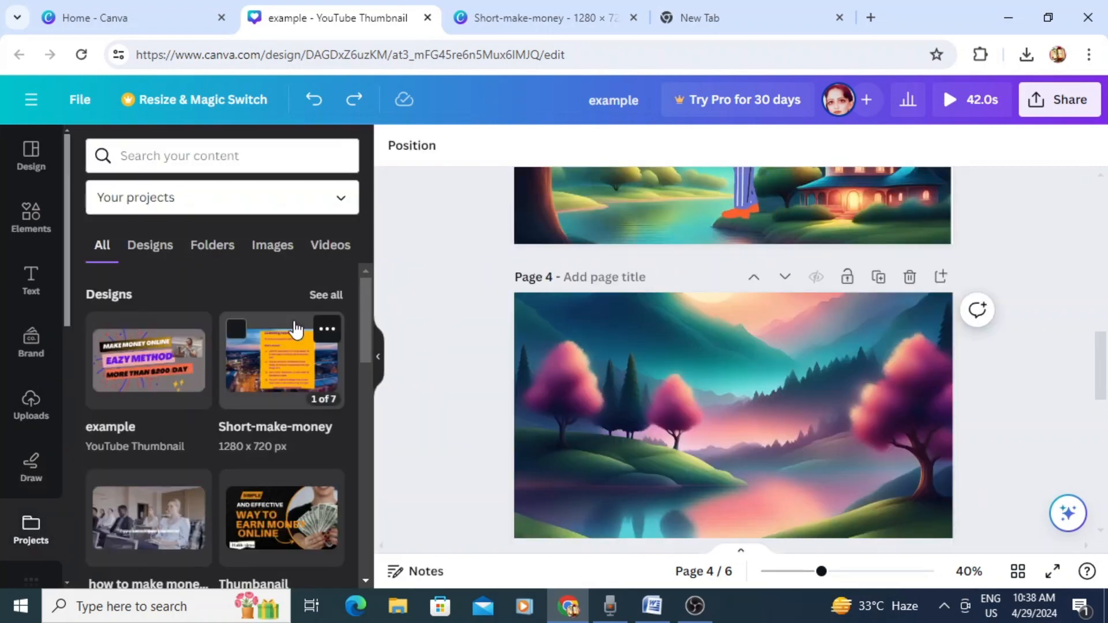
drag(364, 296, 370, 390)
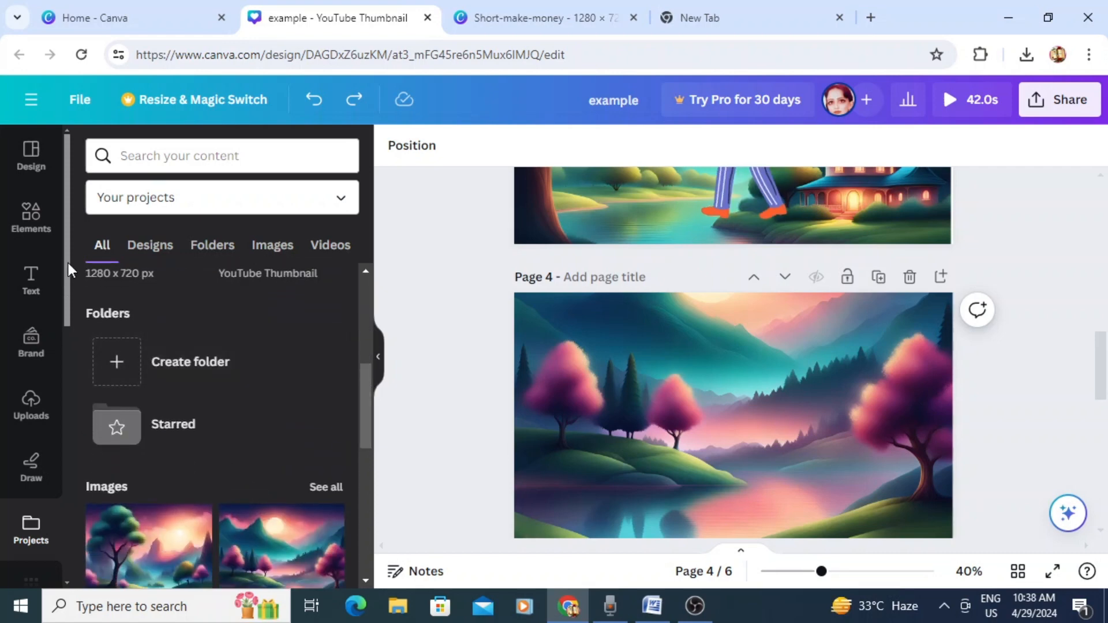
drag(67, 269, 77, 398)
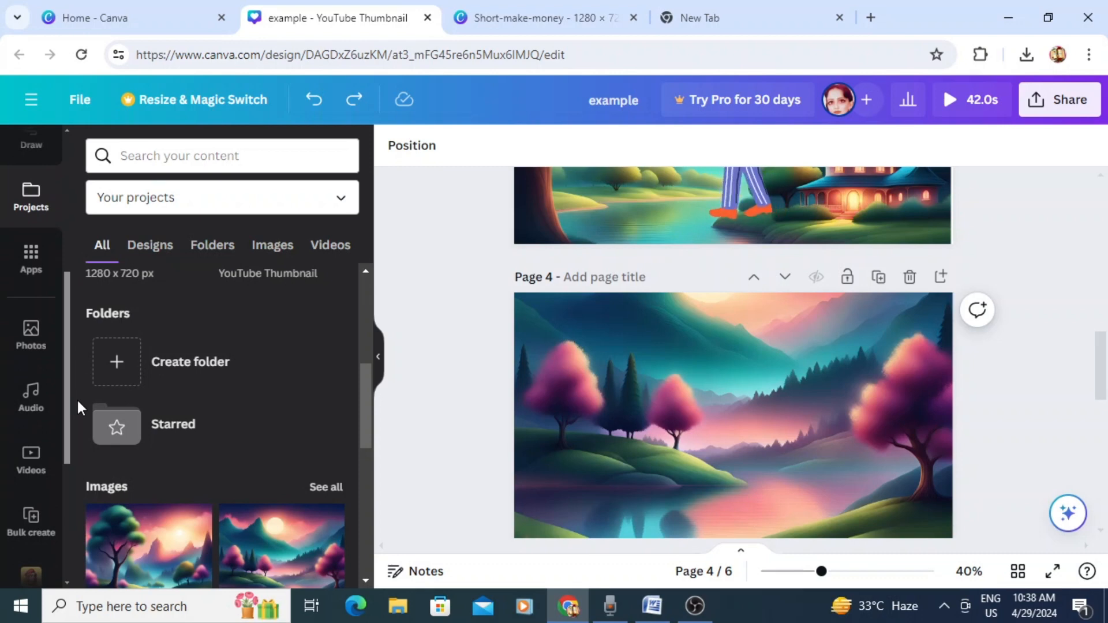
click(31, 335)
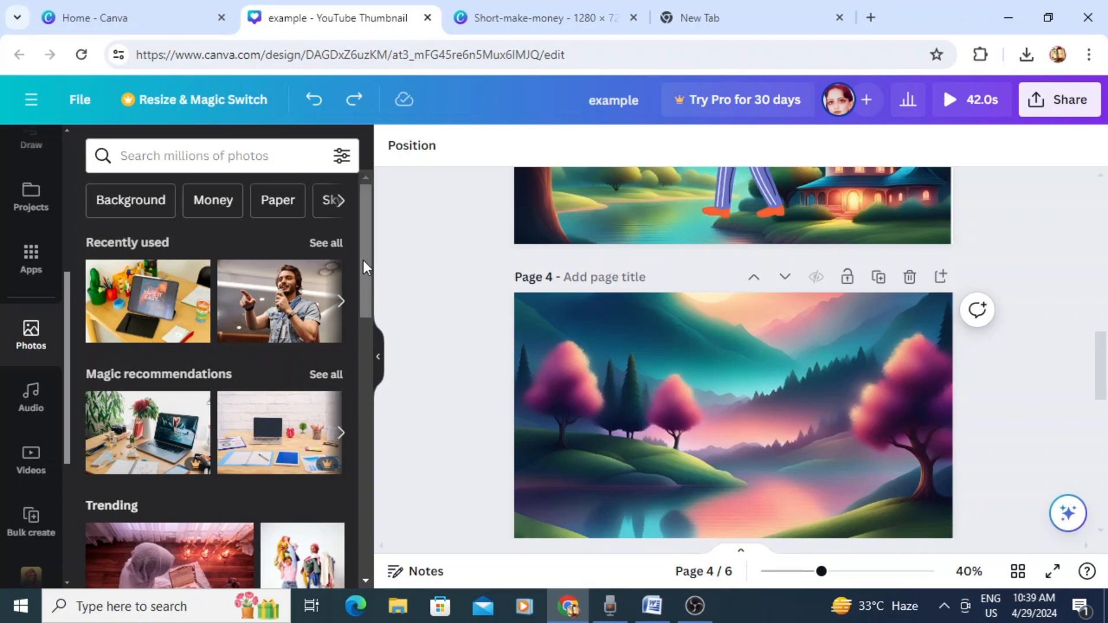
drag(363, 260, 362, 310)
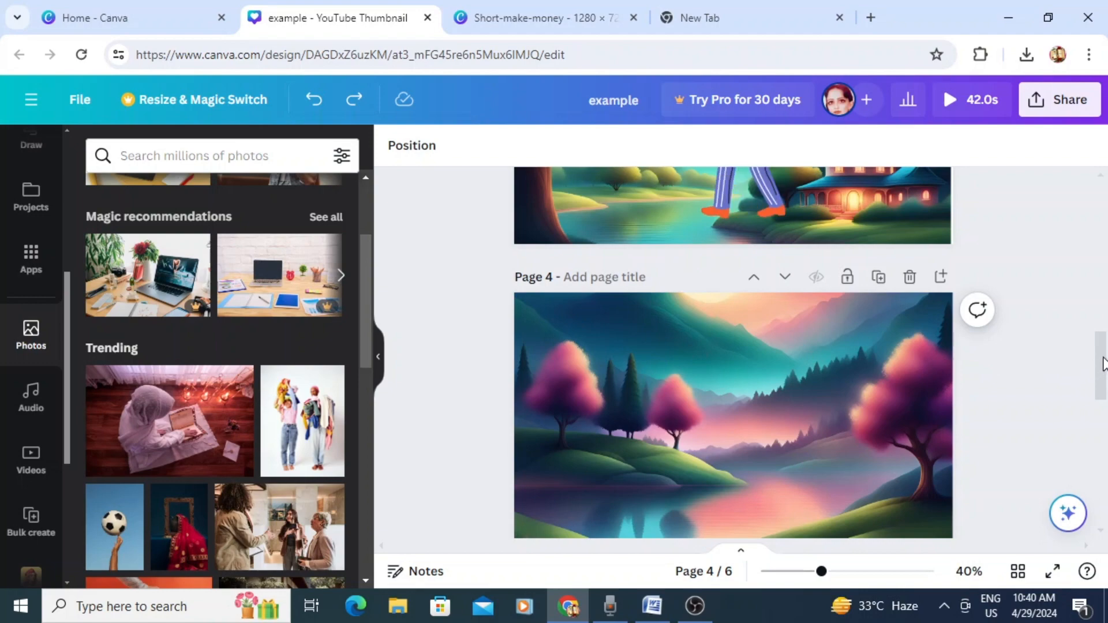
Add a blank page after page 6 and insert the trending photo of the veiled woman reading on a wooden floor
drag(1103, 359, 1105, 541)
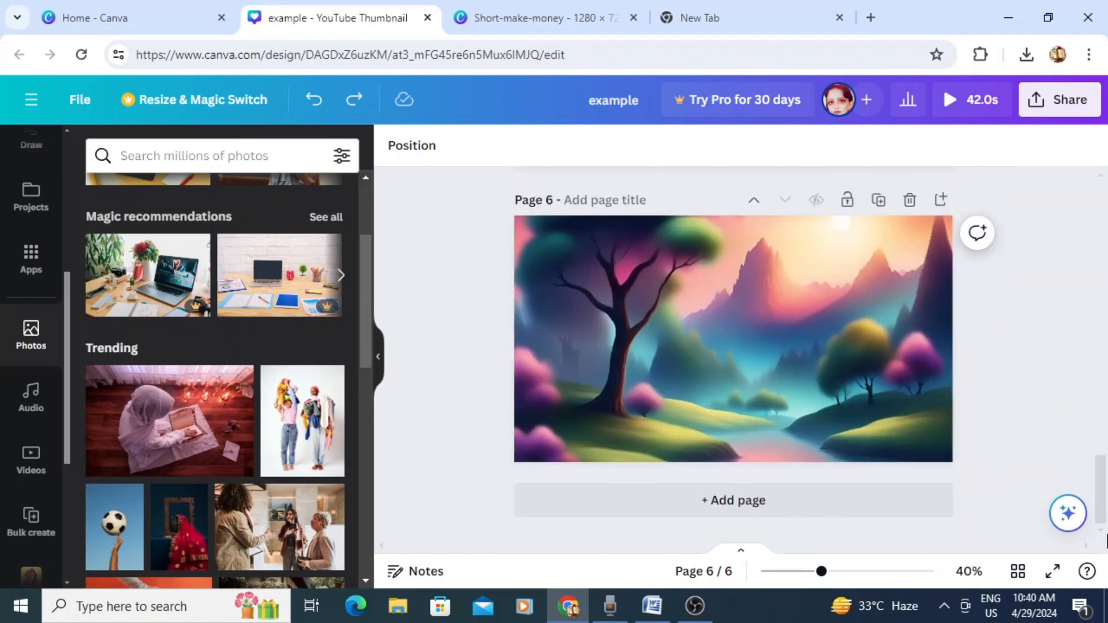
click(733, 506)
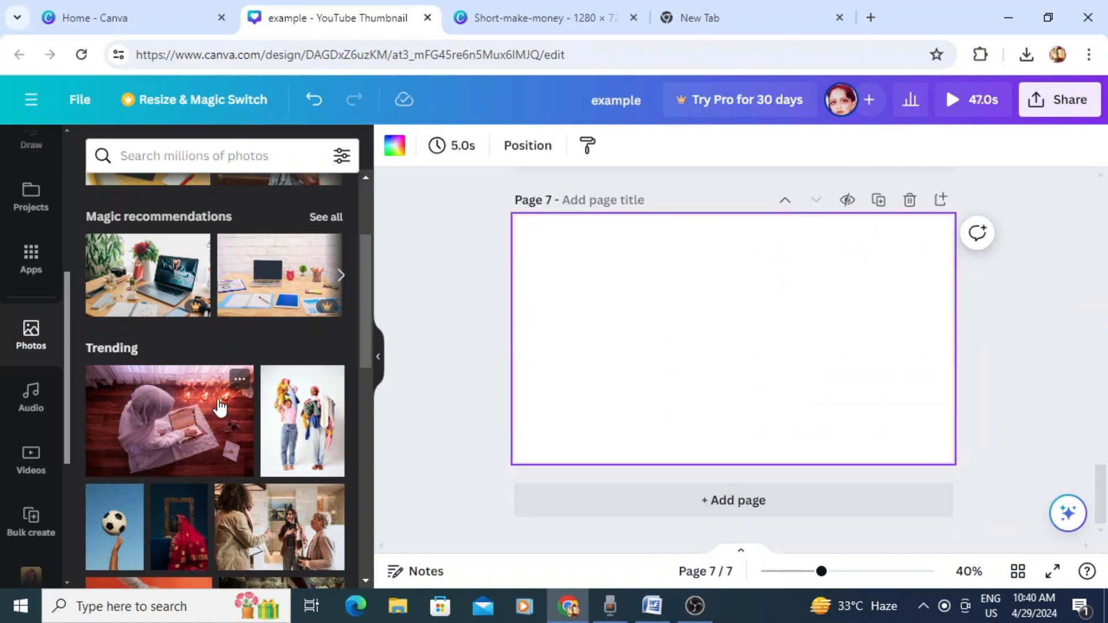
click(159, 423)
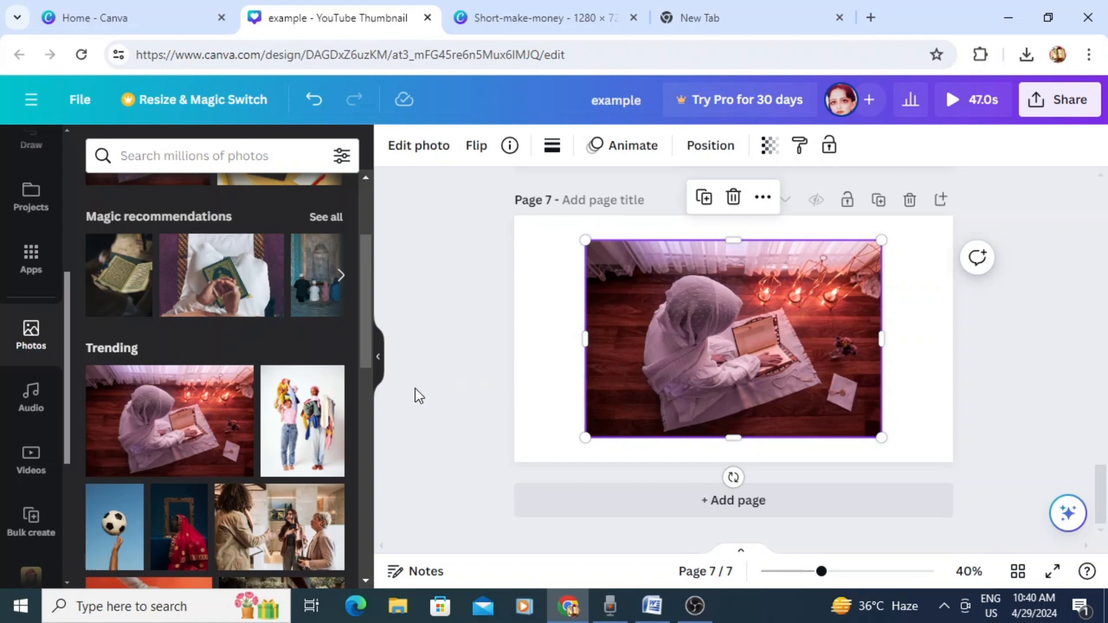
drag(366, 326, 351, 549)
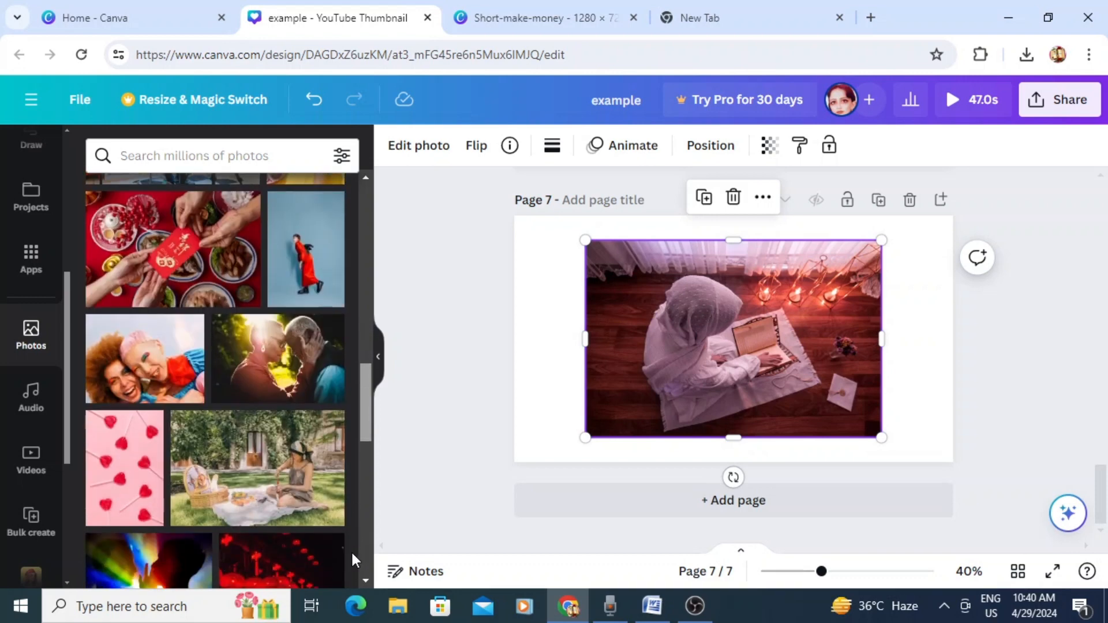
drag(351, 549, 351, 550)
drag(372, 389, 368, 461)
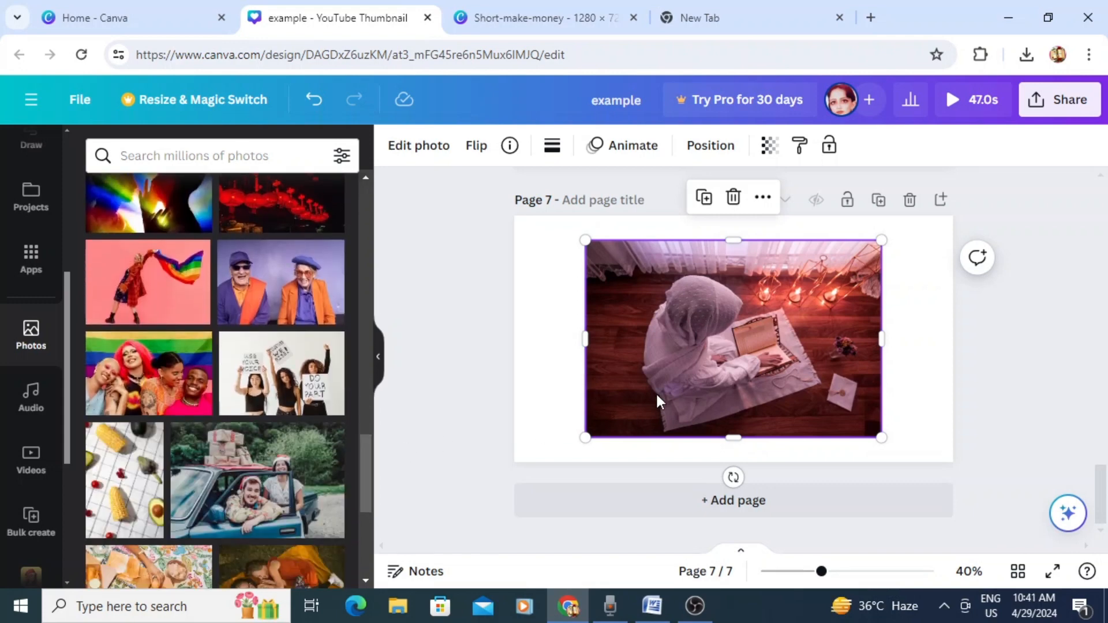
Align the photo with the page's upper-left corner, enlarge it to full page height and widen it to both side edges
drag(685, 344, 614, 314)
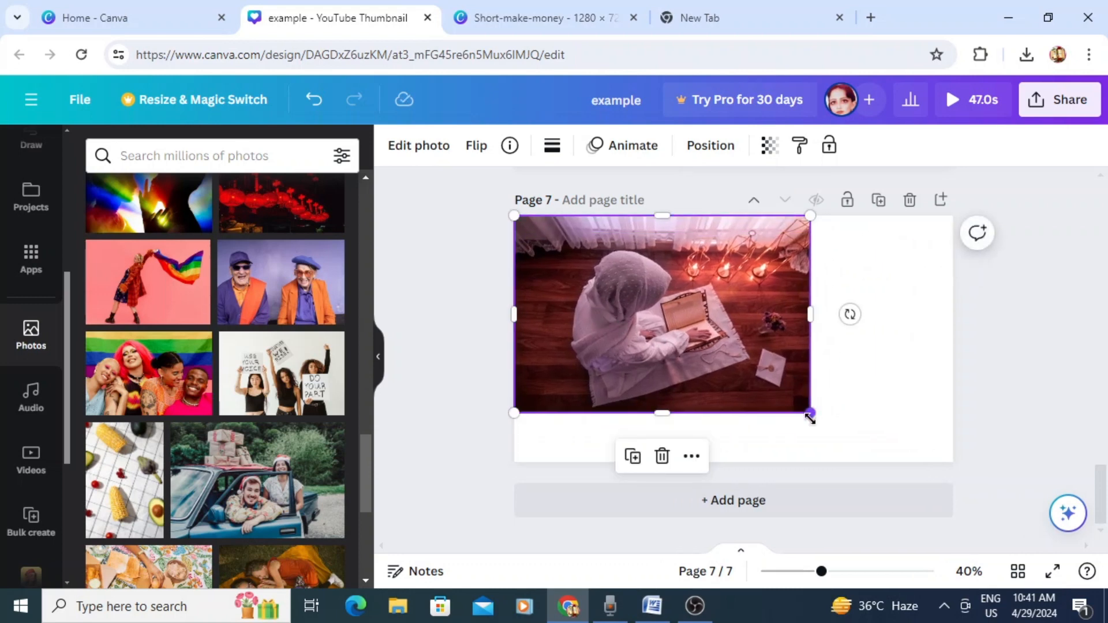
drag(810, 413, 888, 452)
drag(712, 359, 740, 358)
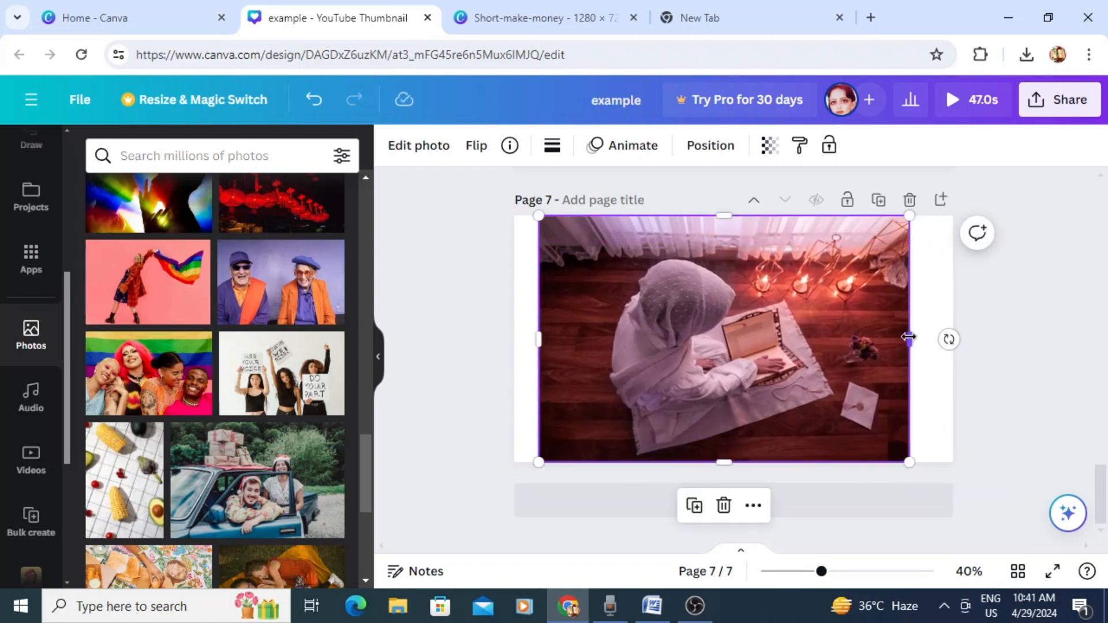
drag(909, 337, 953, 338)
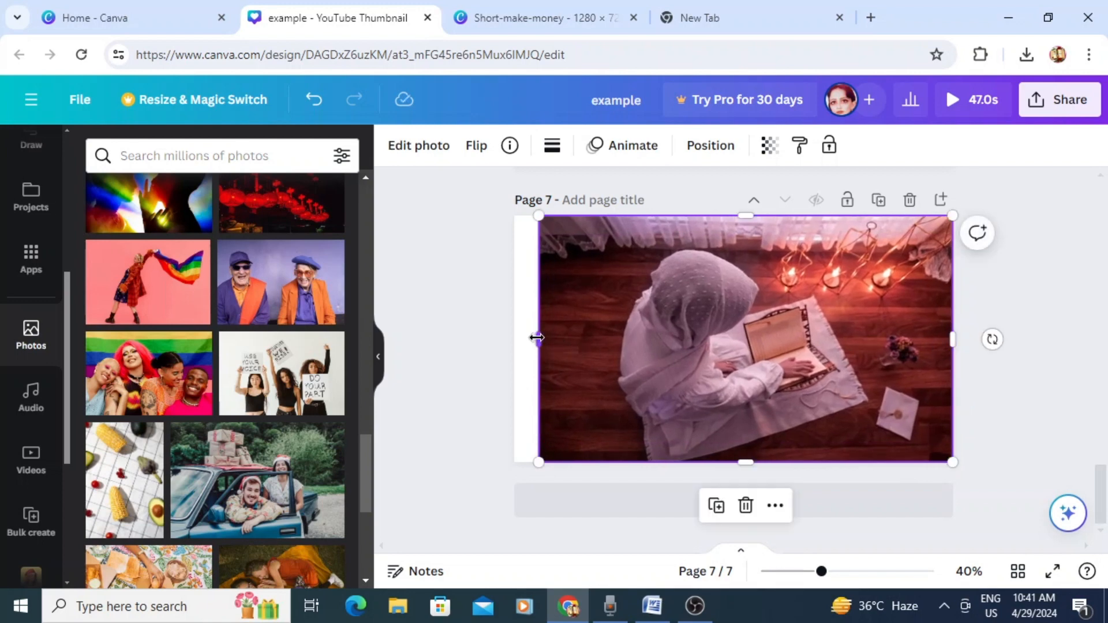
drag(537, 338, 512, 338)
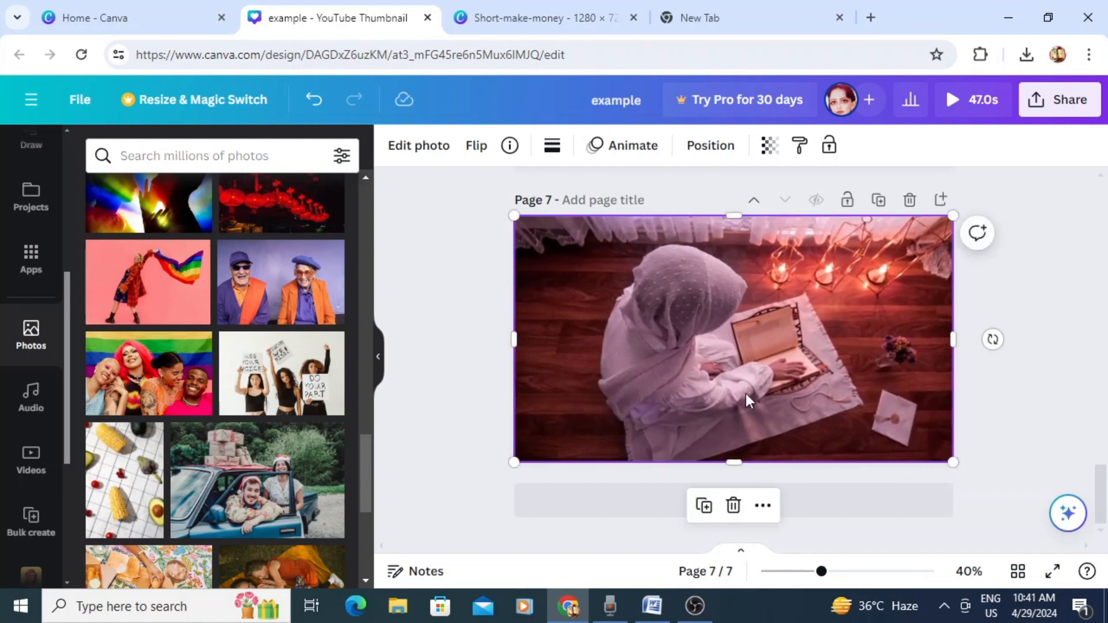
Shrink the photo on page 7 to about two thirds of the page width and place it near the centre
drag(952, 460, 814, 384)
drag(677, 323, 736, 358)
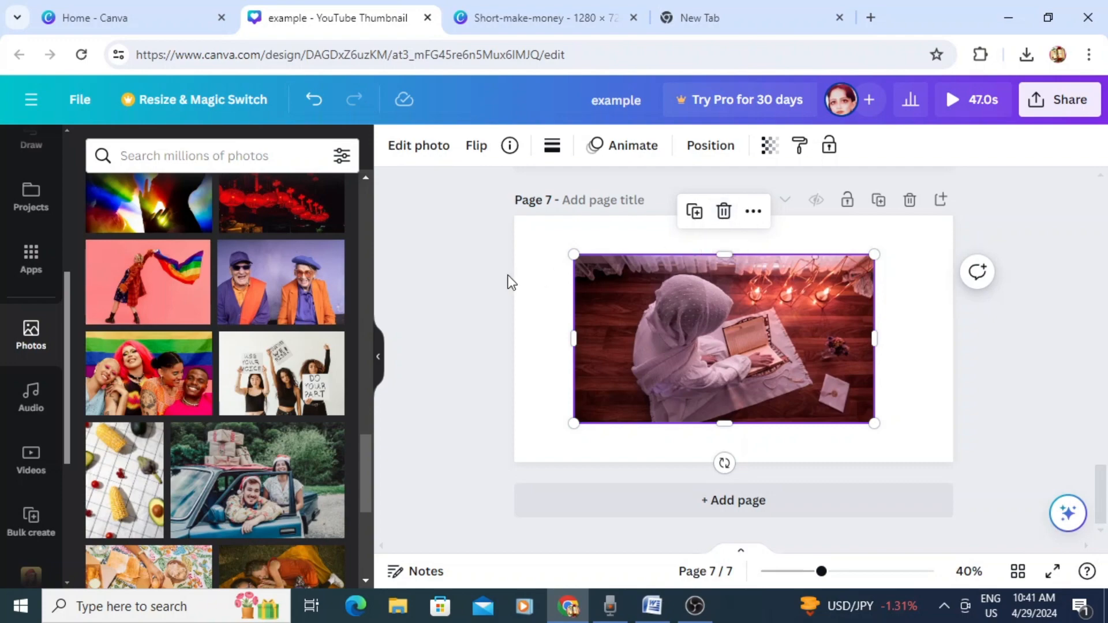
click(535, 284)
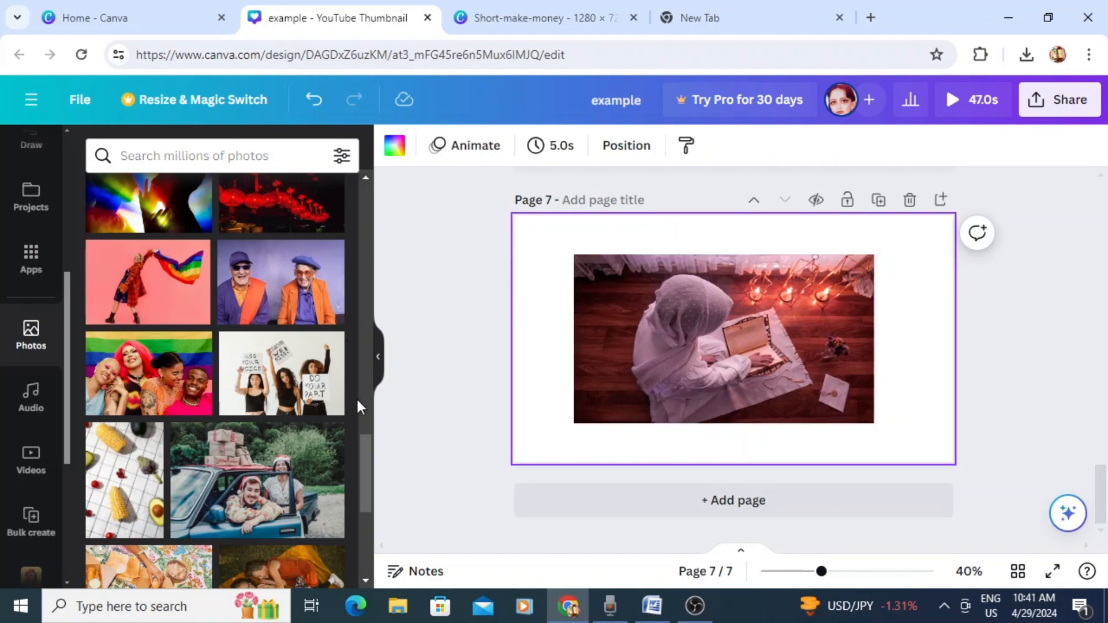
Examine the full list of recently used photos, returning to the main photo library when done
drag(361, 479, 361, 192)
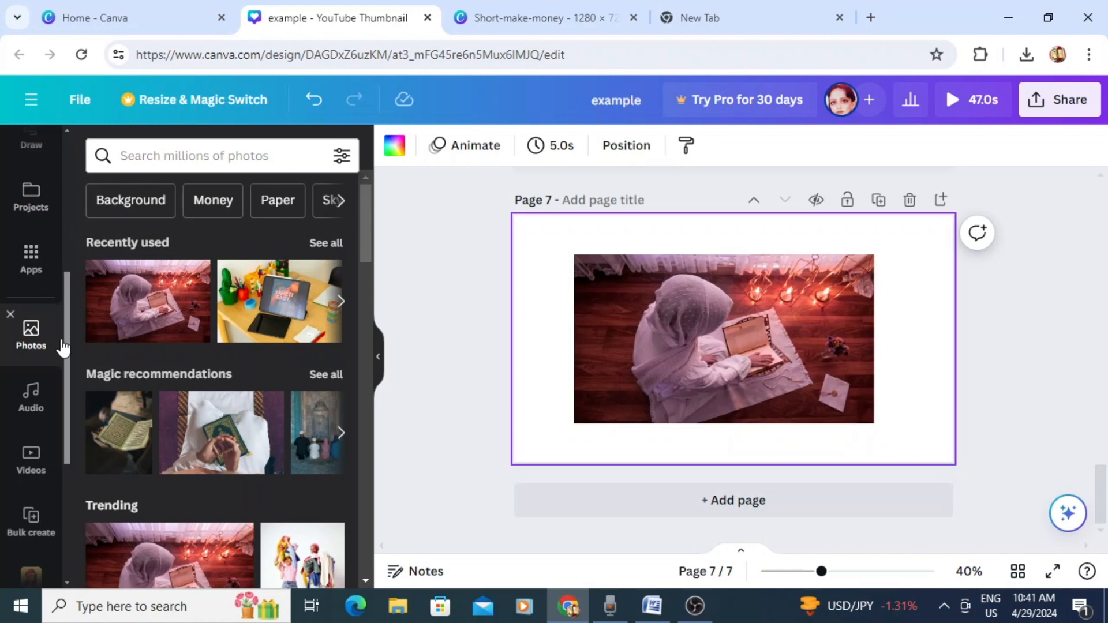
drag(68, 365, 69, 213)
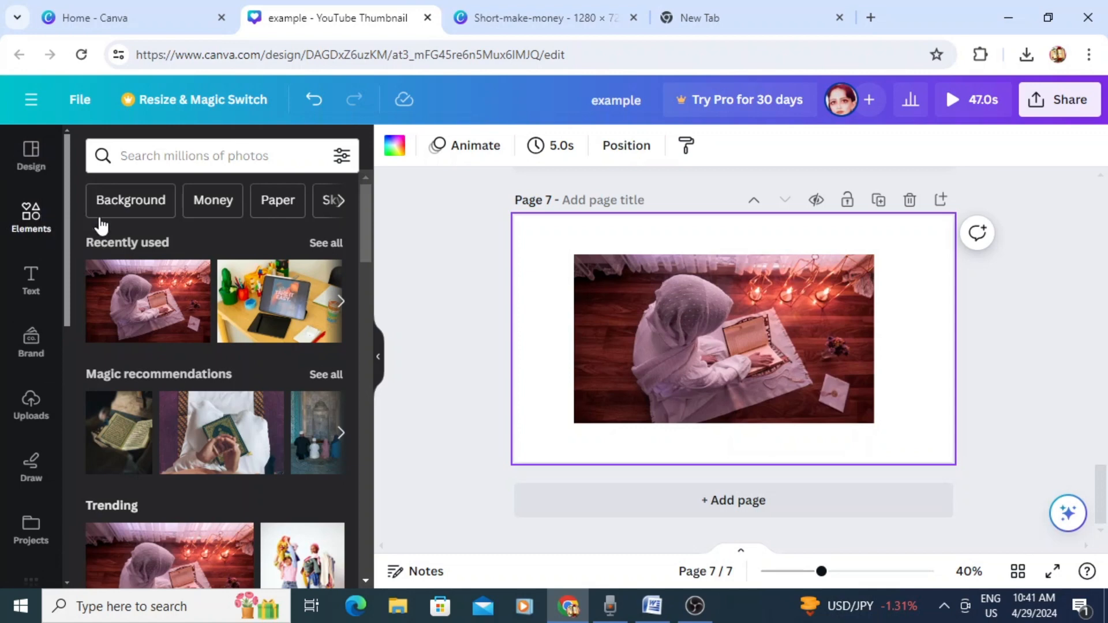
click(326, 243)
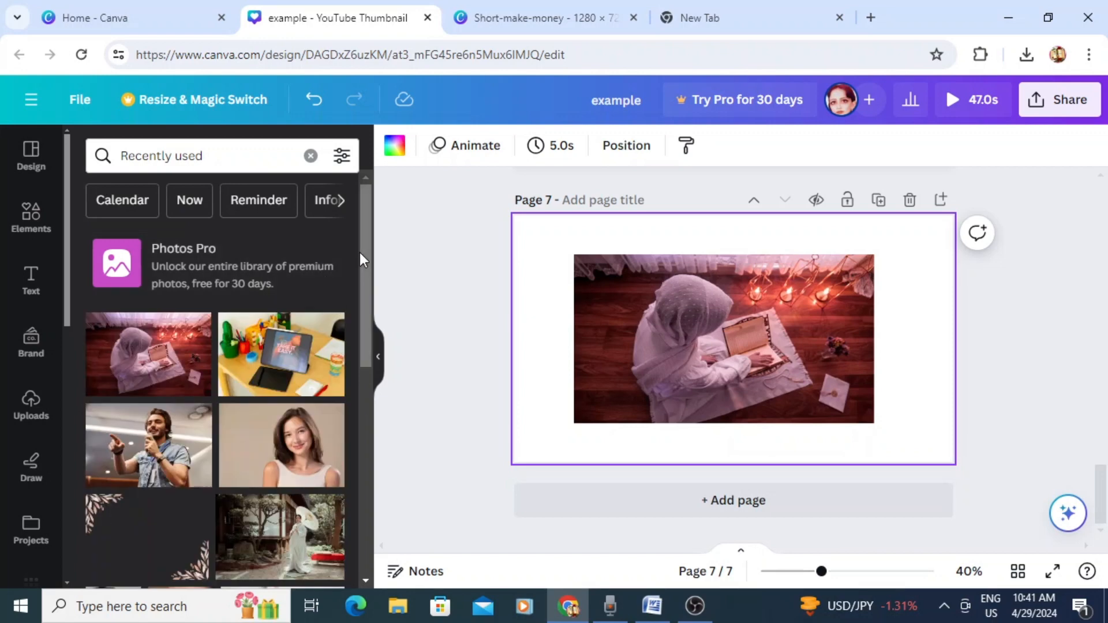
drag(361, 257, 365, 231)
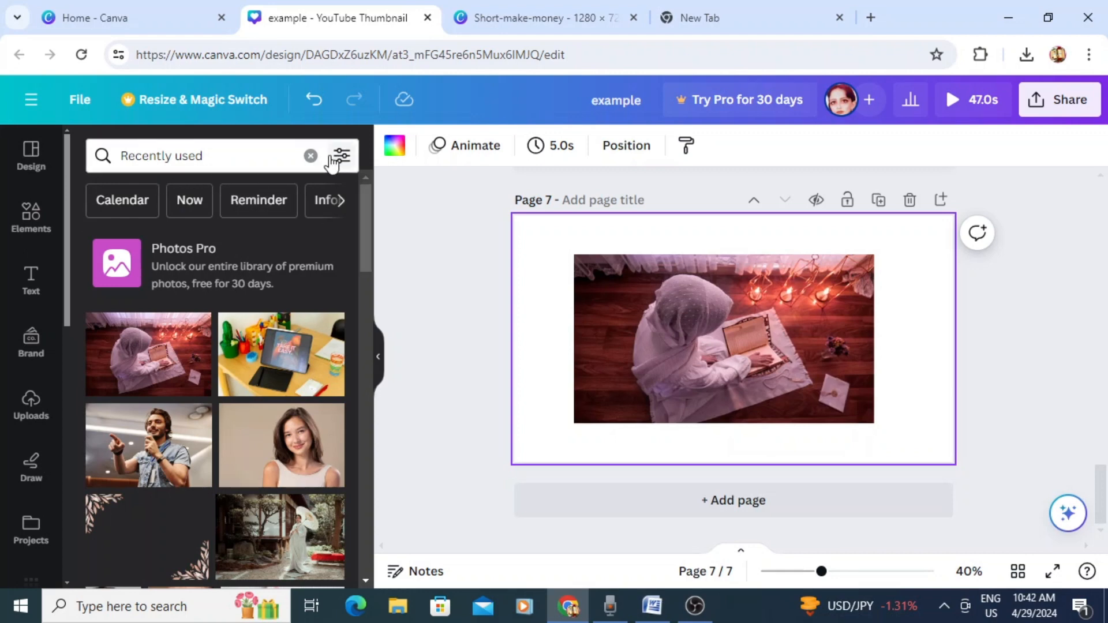
click(310, 156)
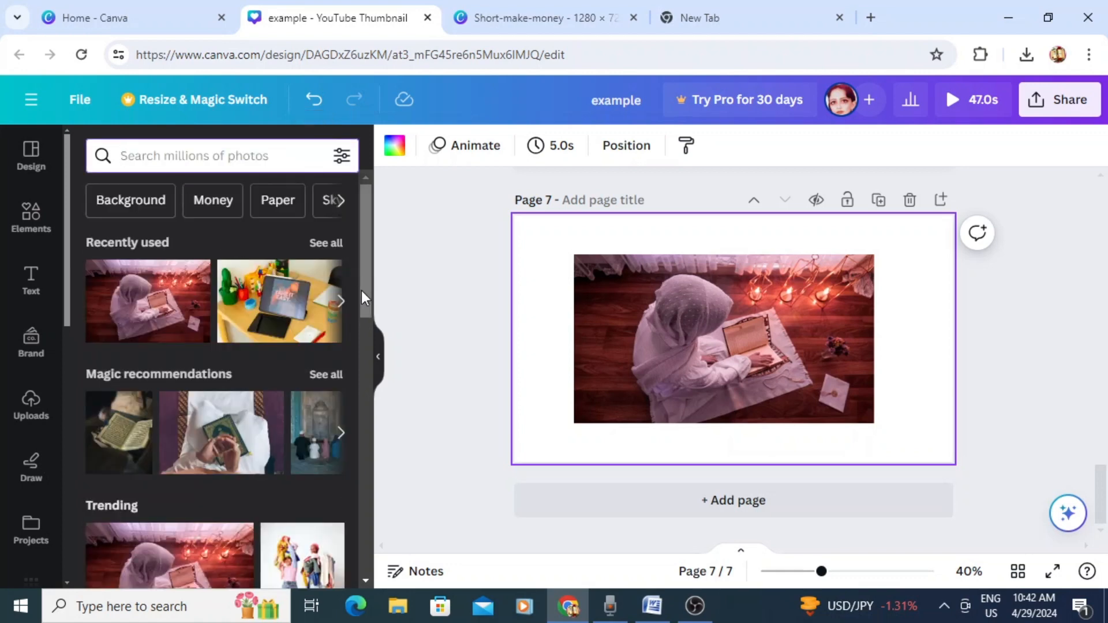
click(323, 245)
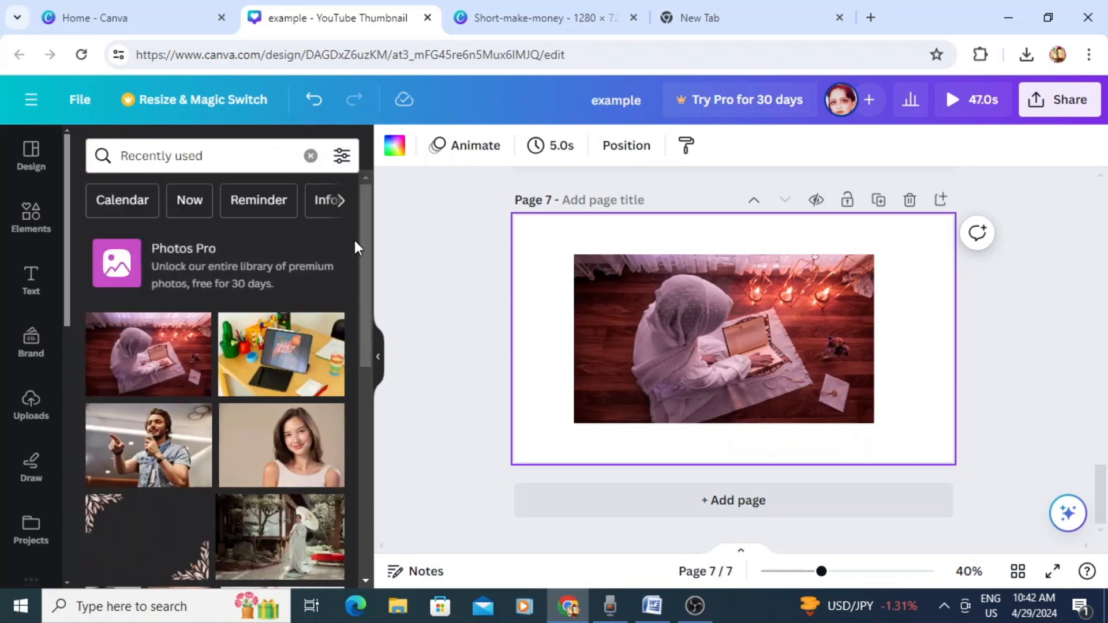
drag(366, 228, 359, 302)
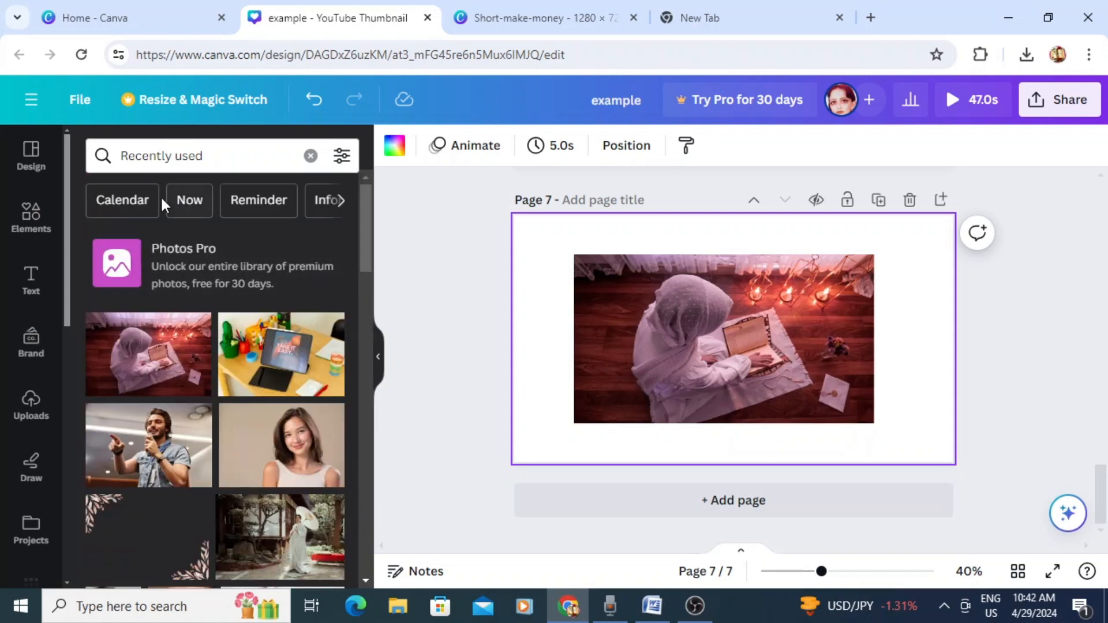
click(310, 156)
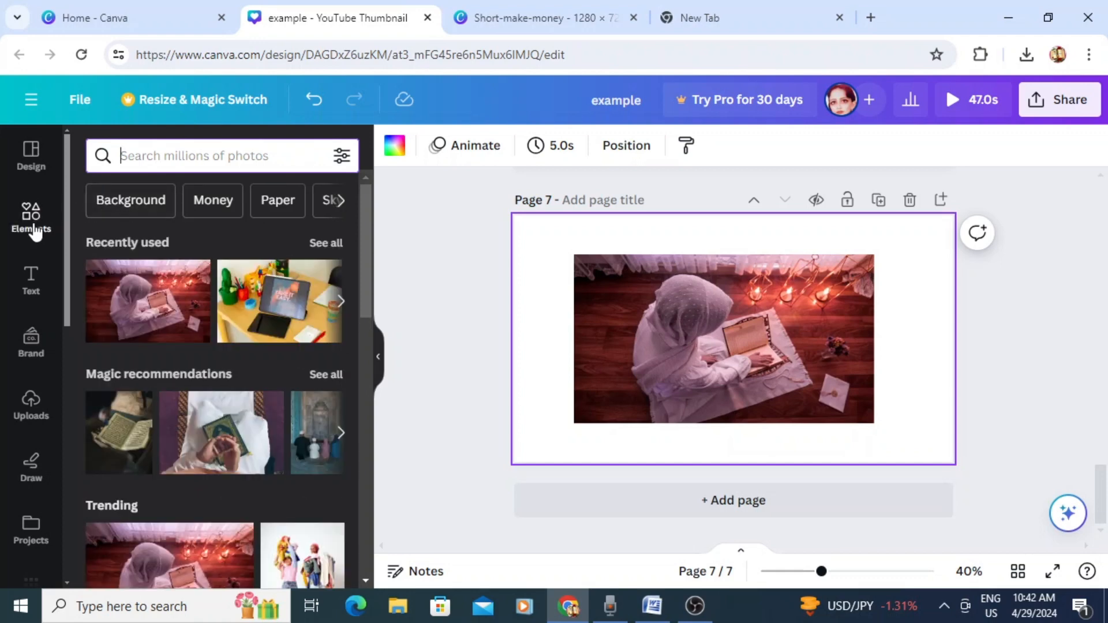
Add the recently used sky-and-hills frame to page 7 and stretch it over the page to about 1263 × 720 px
click(34, 228)
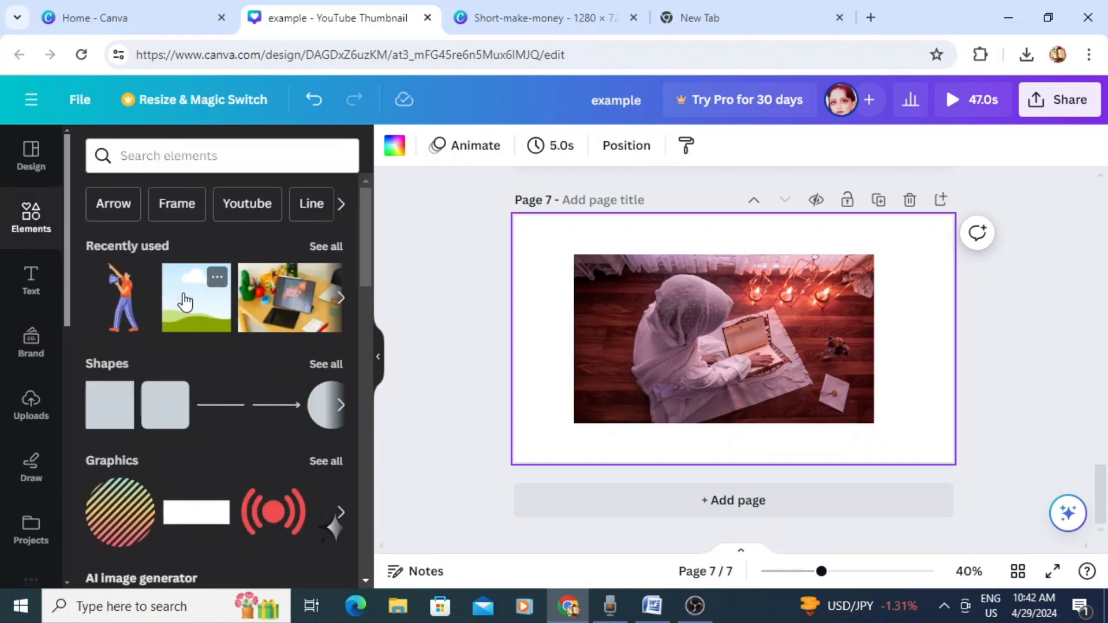
click(185, 300)
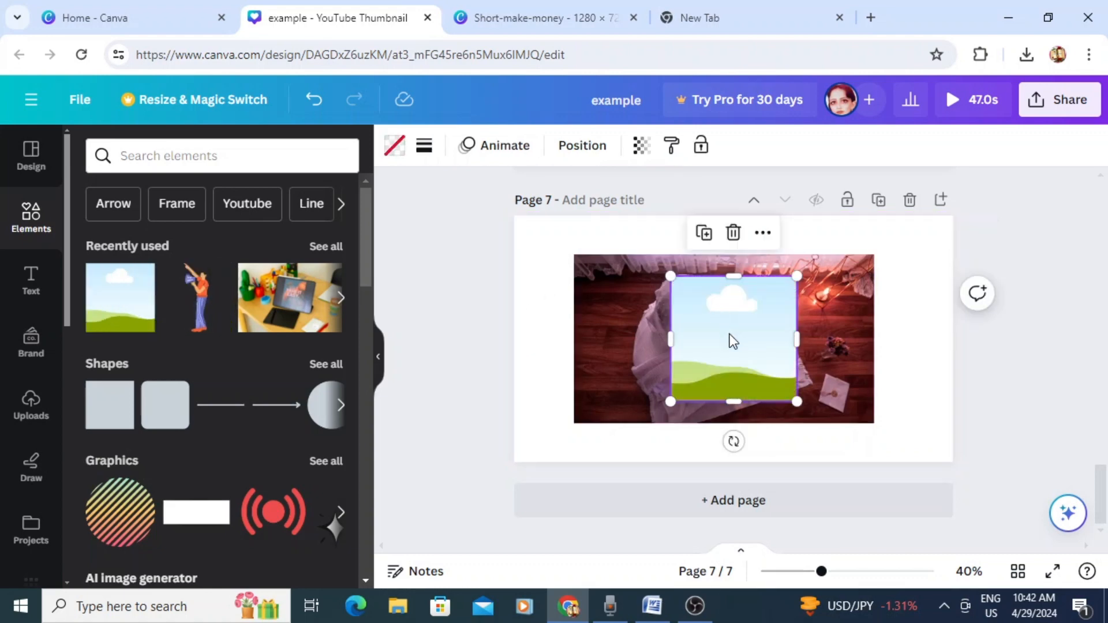
drag(732, 340, 576, 273)
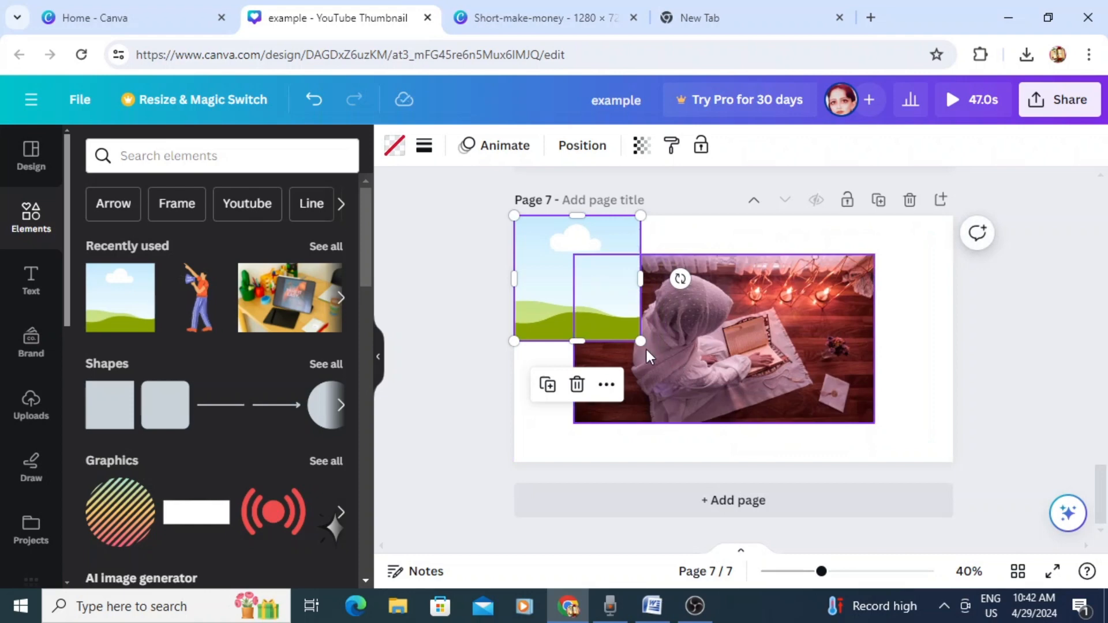
drag(639, 341, 795, 429)
drag(676, 367, 770, 362)
drag(858, 339, 946, 326)
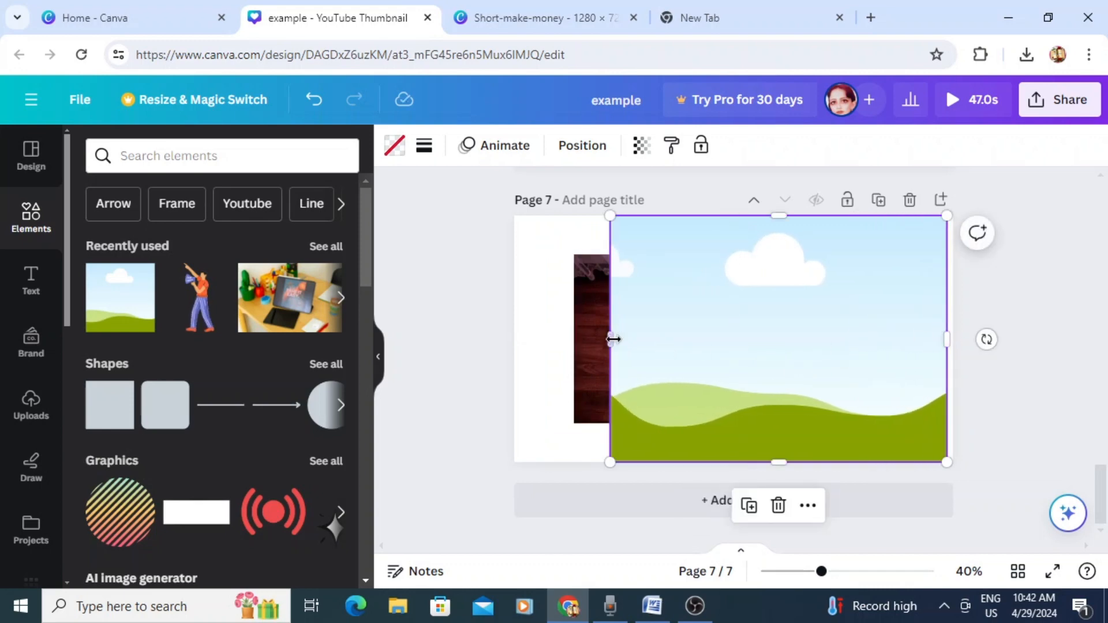
drag(607, 340, 513, 339)
Move the sky-and-hills frame one layer backward so it sits behind the photo
click(594, 149)
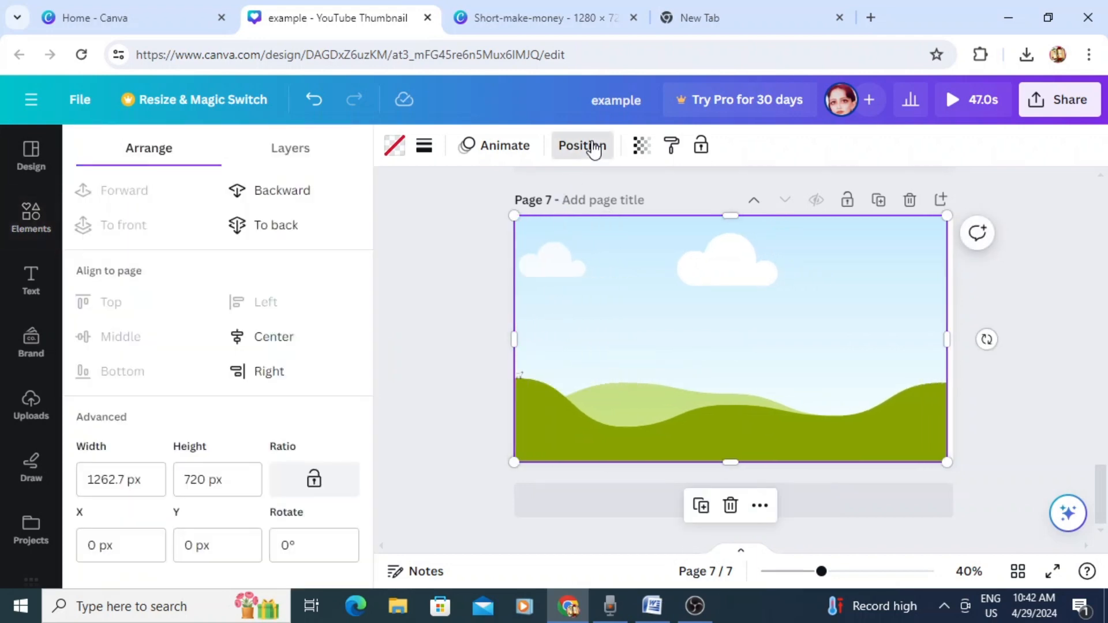
click(303, 190)
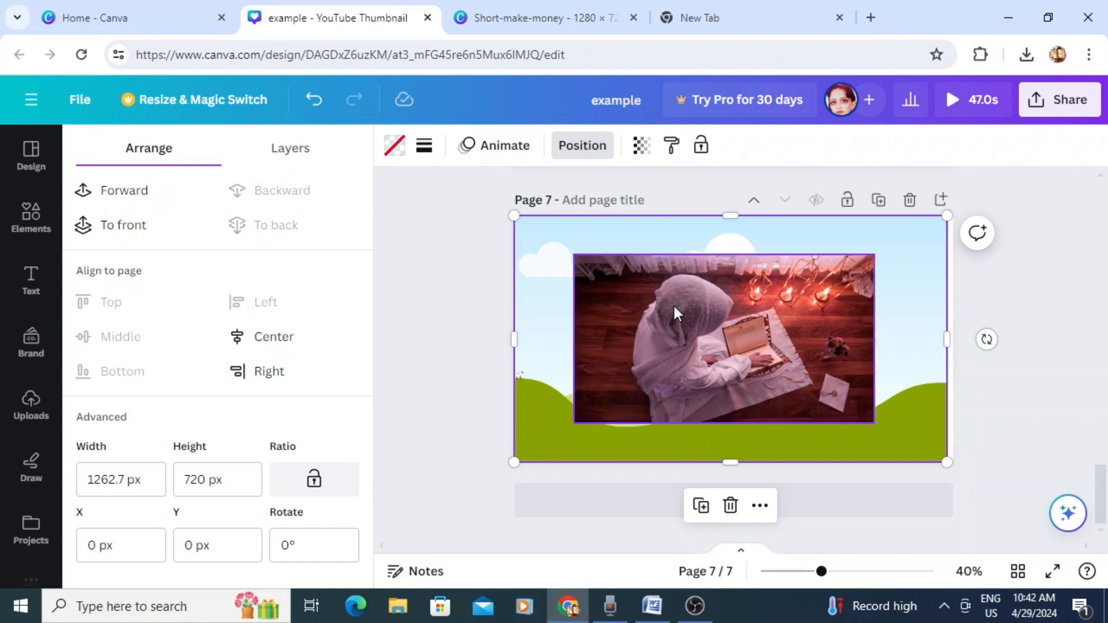
Drop the photo into the sky-and-hills frame on page 7 and resize the filled frame to 1280 × 720 px
drag(676, 314, 664, 315)
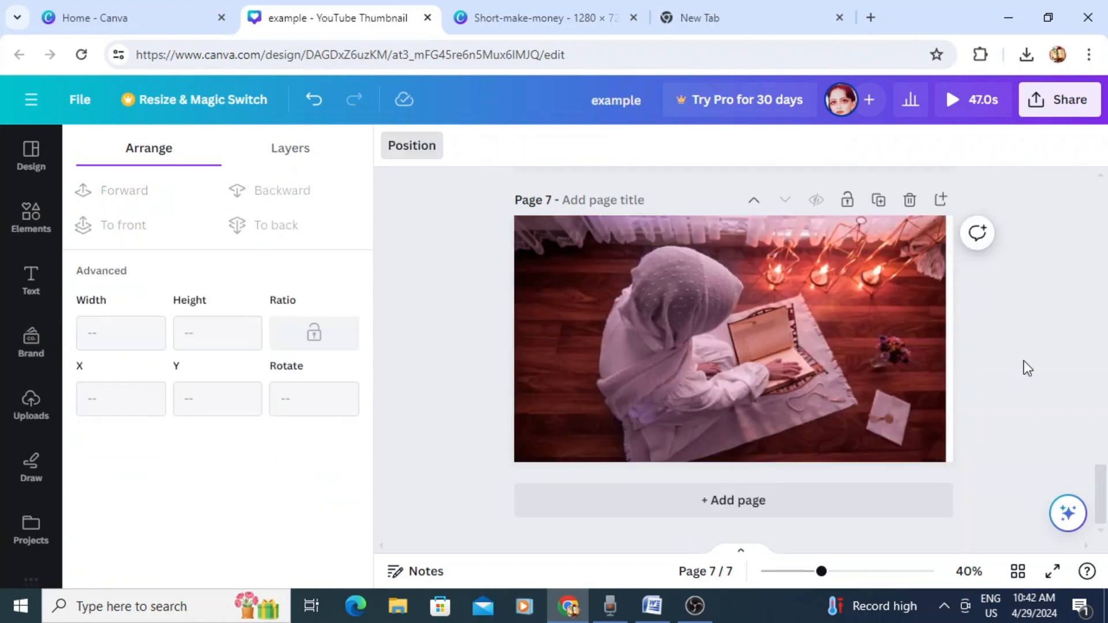
mouse_move(866, 327)
mouse_down()
mouse_move(883, 324)
mouse_move(870, 332)
mouse_up()
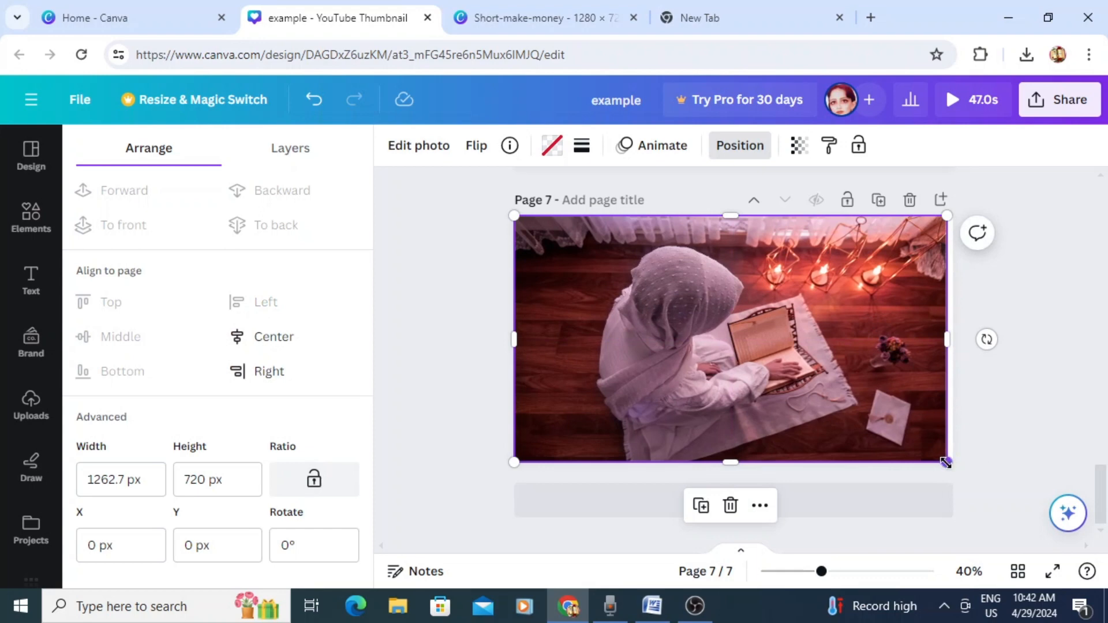
drag(945, 462, 953, 465)
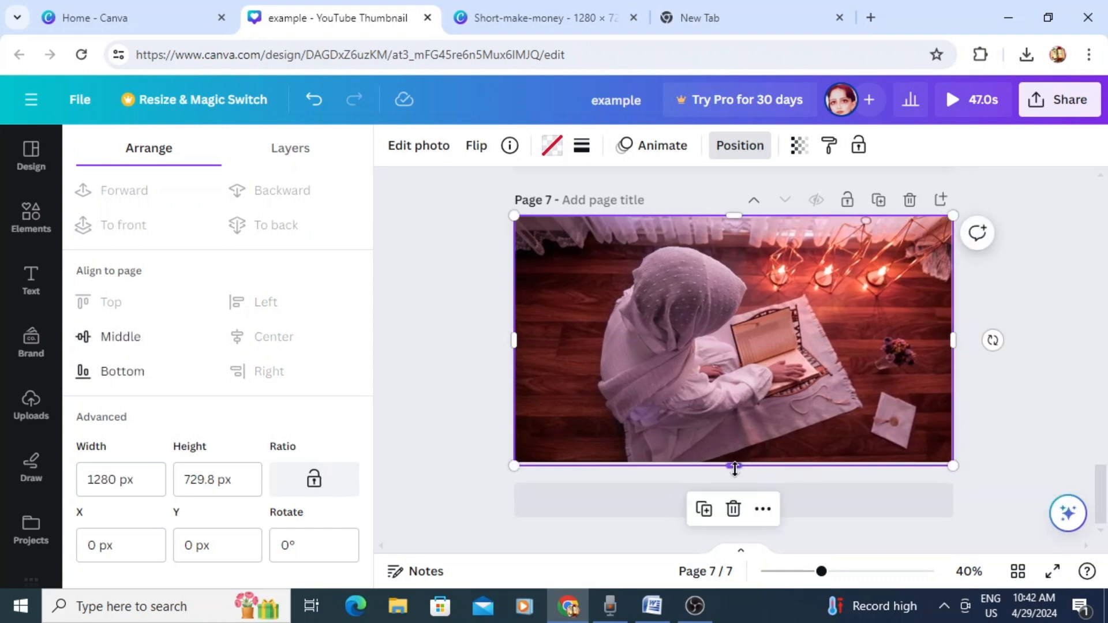
drag(734, 462, 732, 461)
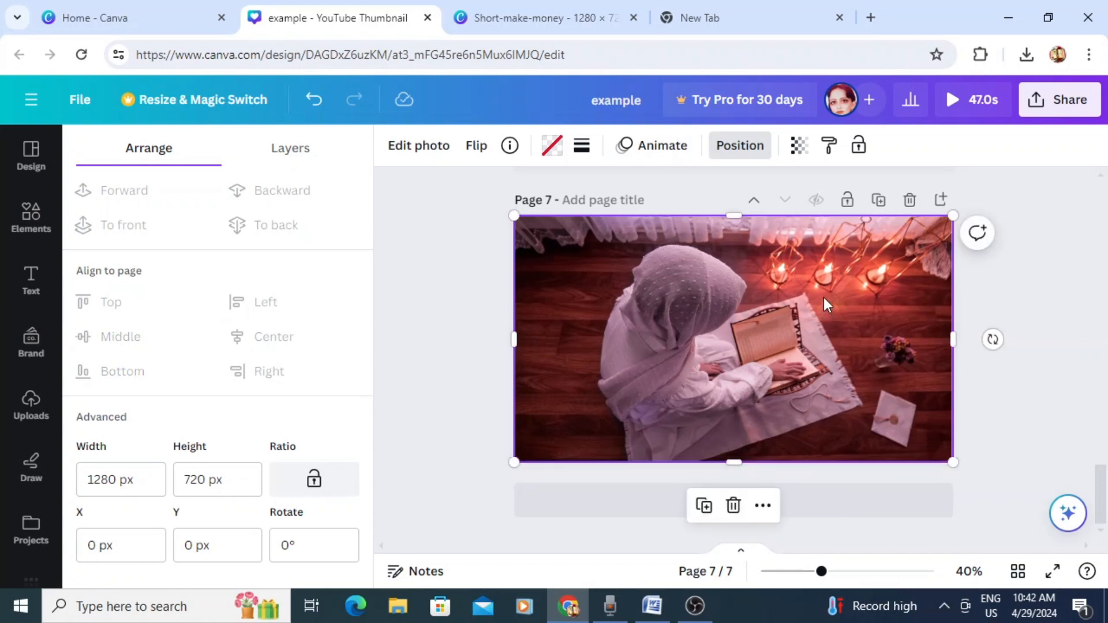
mouse_move(823, 302)
mouse_down()
mouse_move(835, 297)
mouse_move(819, 298)
mouse_up()
click(1002, 301)
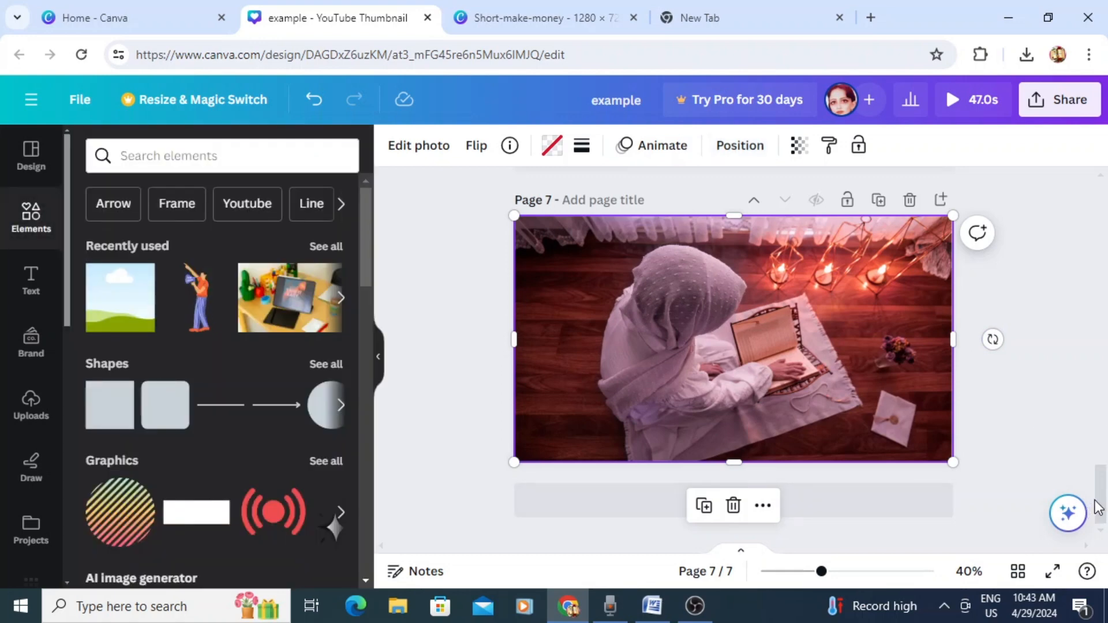
drag(1101, 495, 1107, 518)
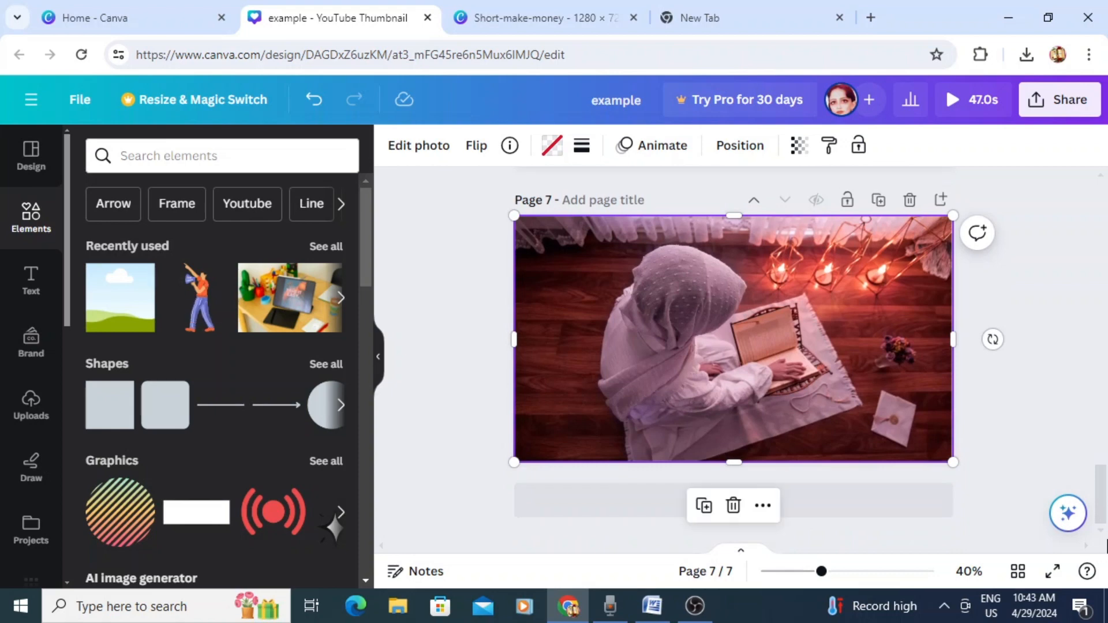
click(1029, 367)
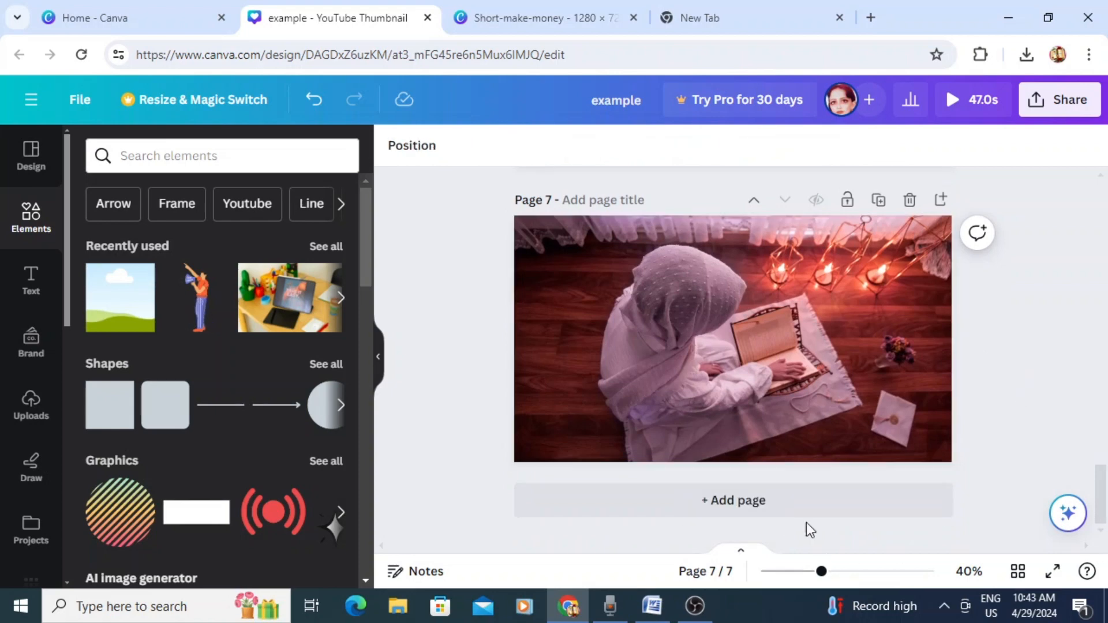
Add page 8 with the recently used sky-and-hills frame, enlarged to the full page height and centred
click(749, 511)
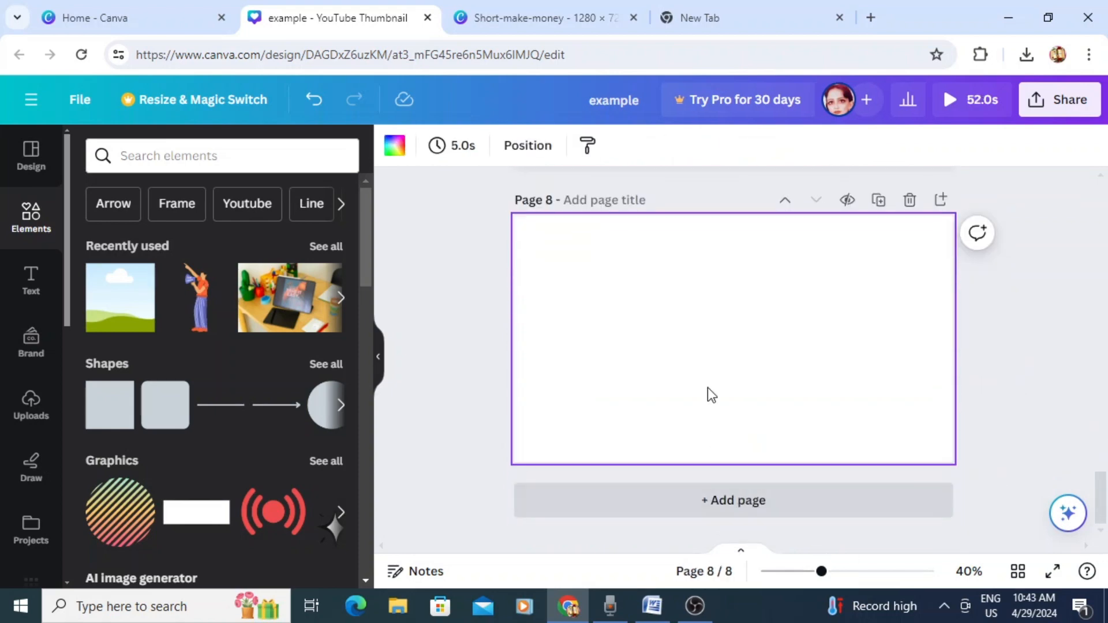
click(142, 312)
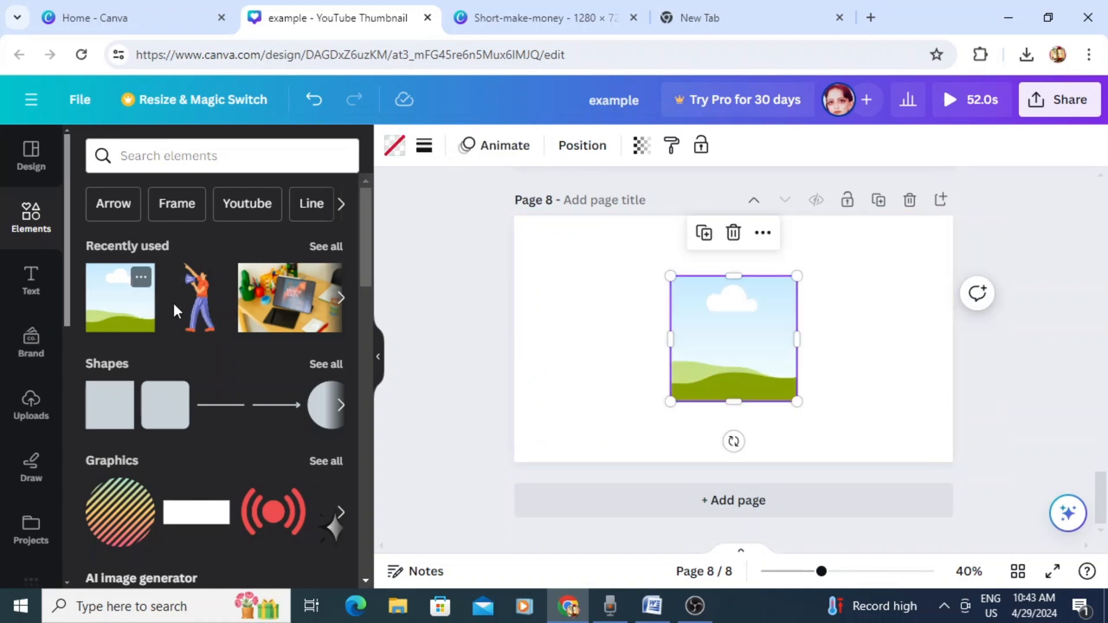
drag(725, 339, 577, 281)
drag(639, 336, 799, 411)
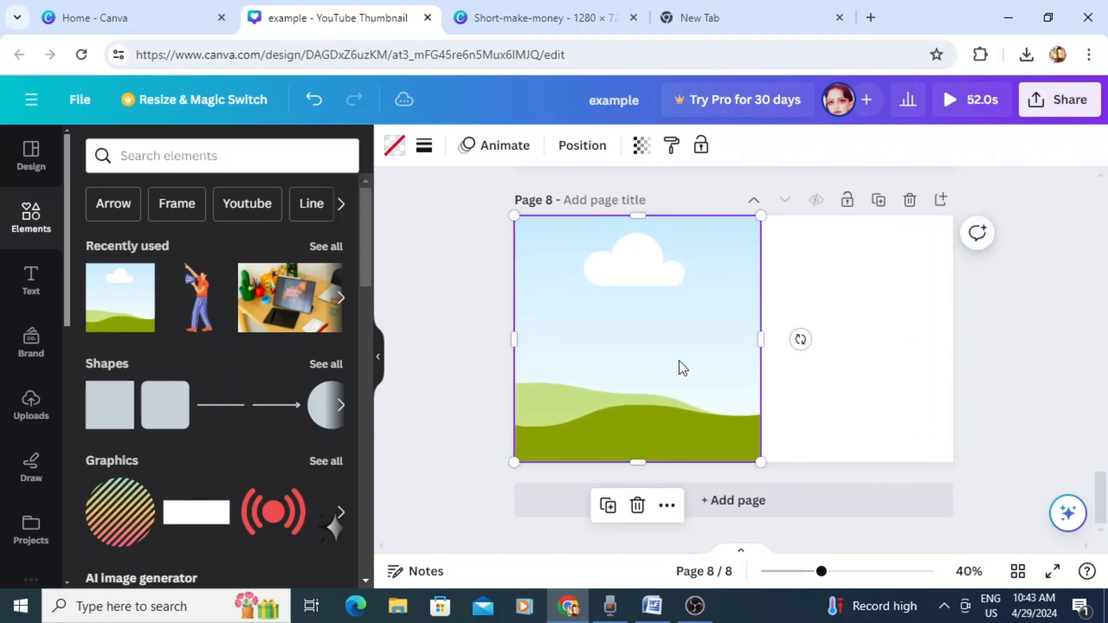
drag(680, 366, 722, 331)
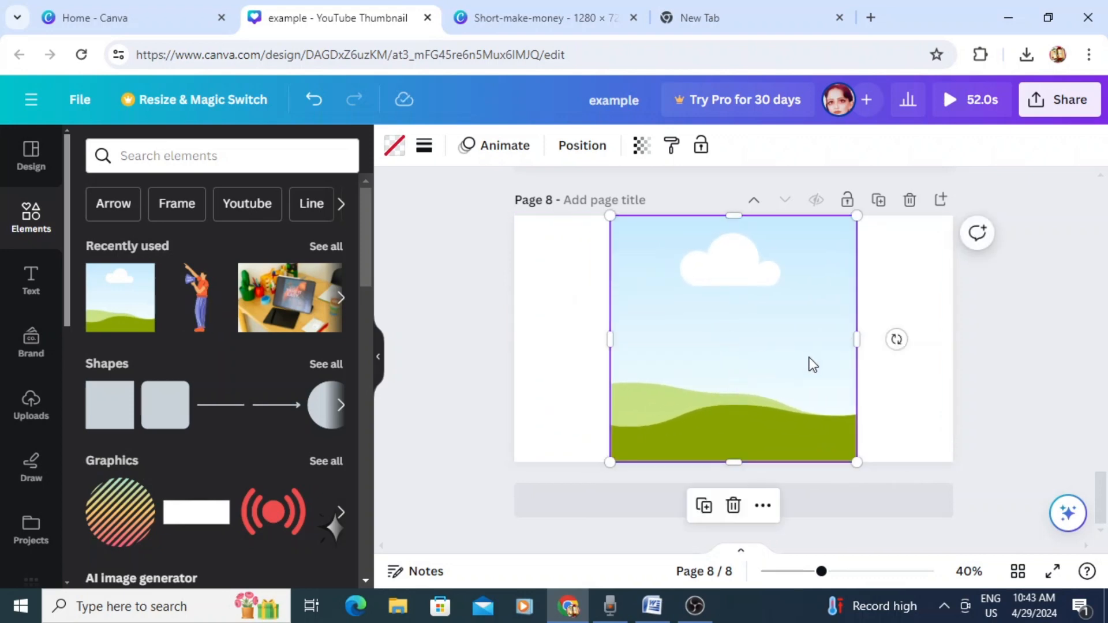
Stretch the sky-and-hills frame on page 8 sideways in both directions until it covers the whole page
drag(856, 341, 953, 339)
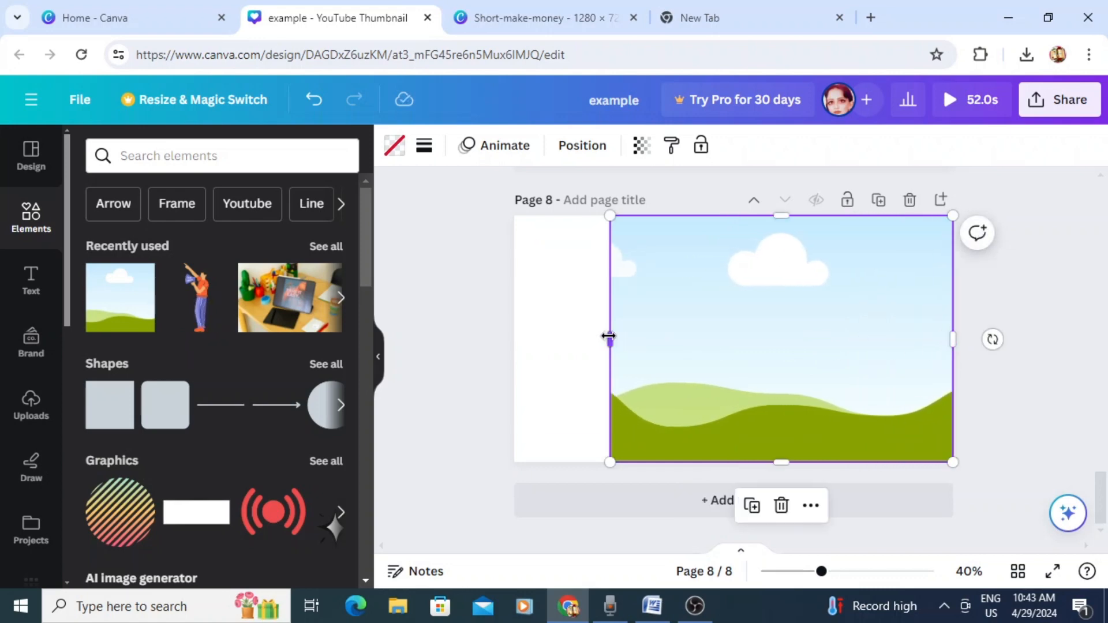
drag(588, 336, 514, 338)
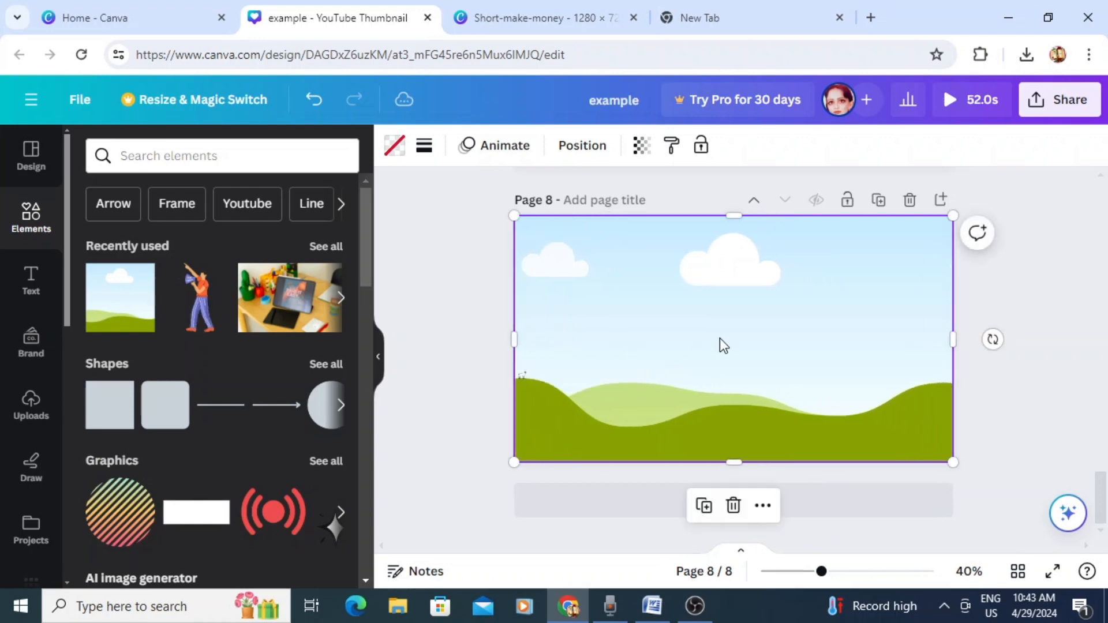
mouse_move(757, 343)
mouse_down()
mouse_move(744, 344)
mouse_move(759, 345)
mouse_up()
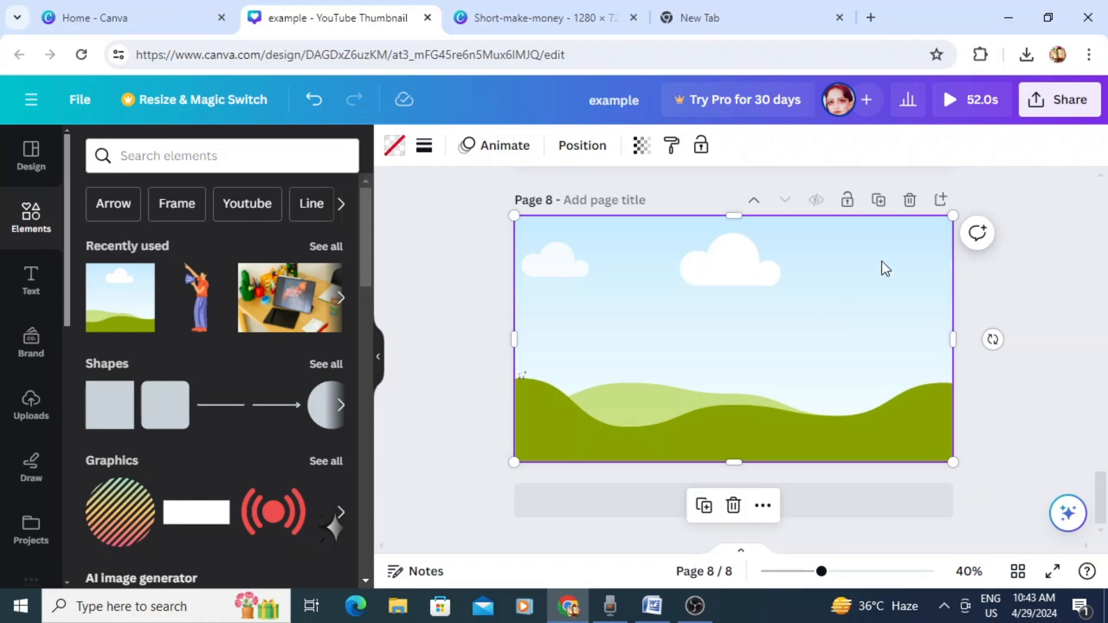
click(1003, 284)
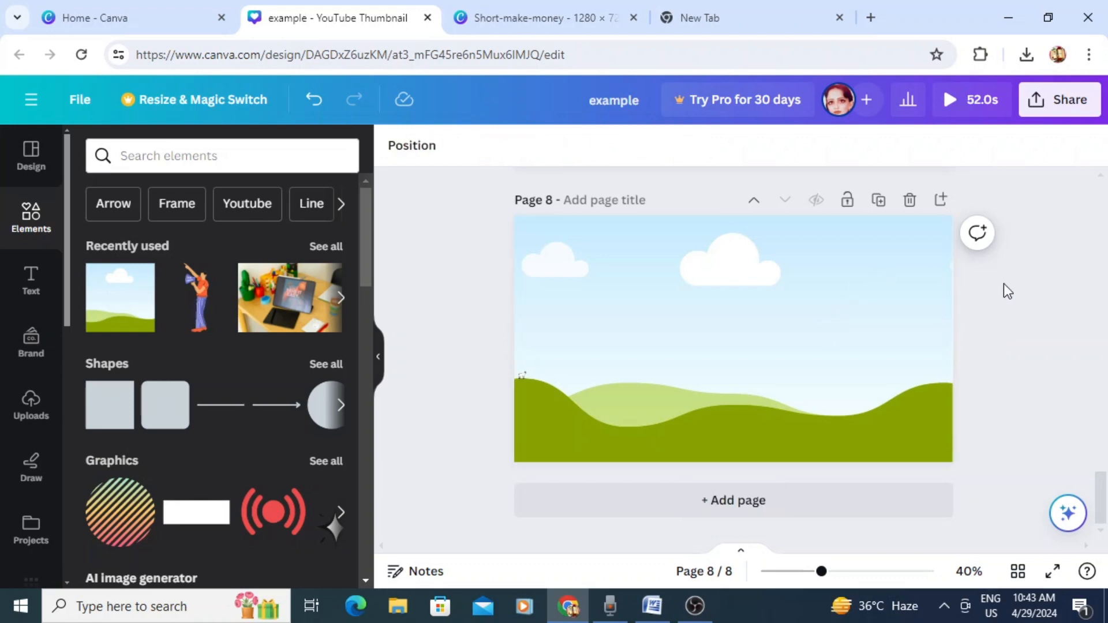
Duplicate page 8 twice to create pages 9 and 10, and return to page 8
click(879, 201)
click(880, 201)
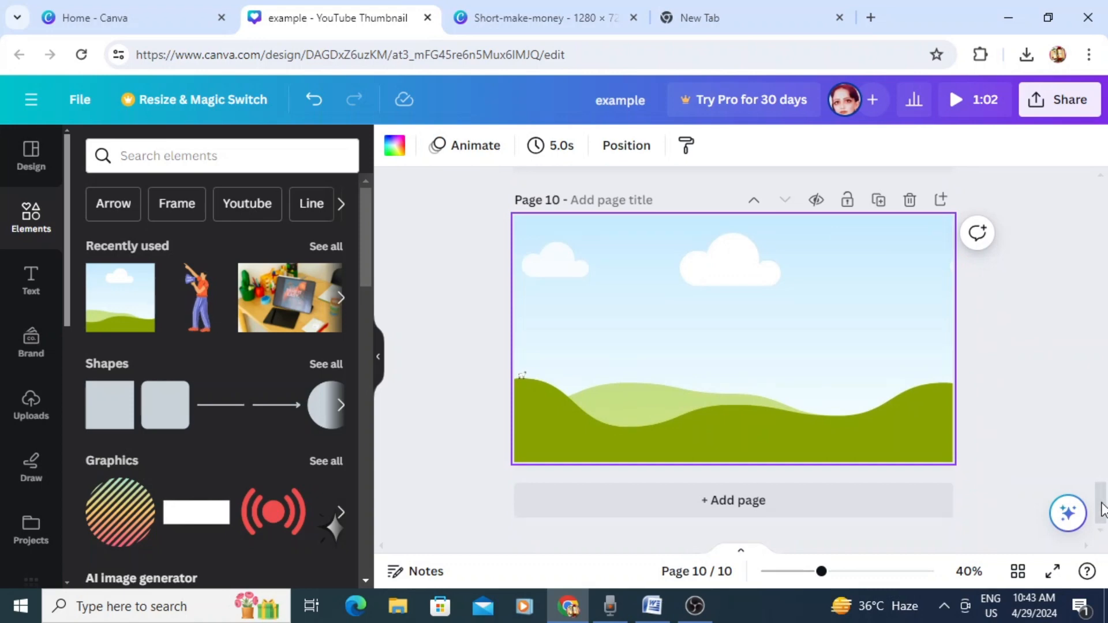
drag(1103, 508, 1103, 438)
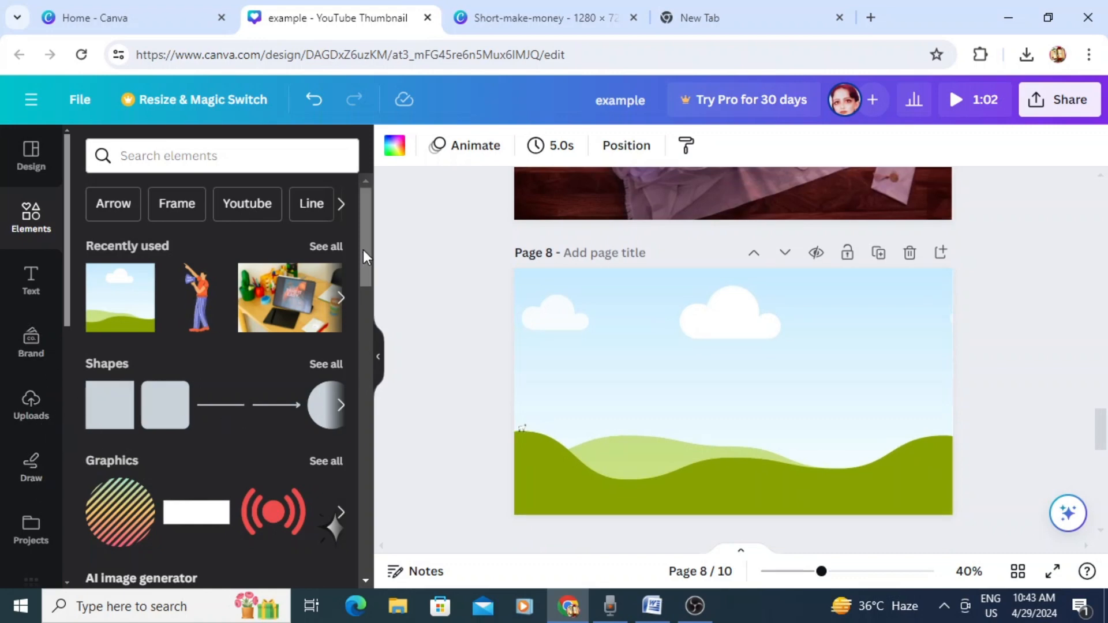
Examine the Aerial shots collection in the video library
drag(364, 258, 371, 315)
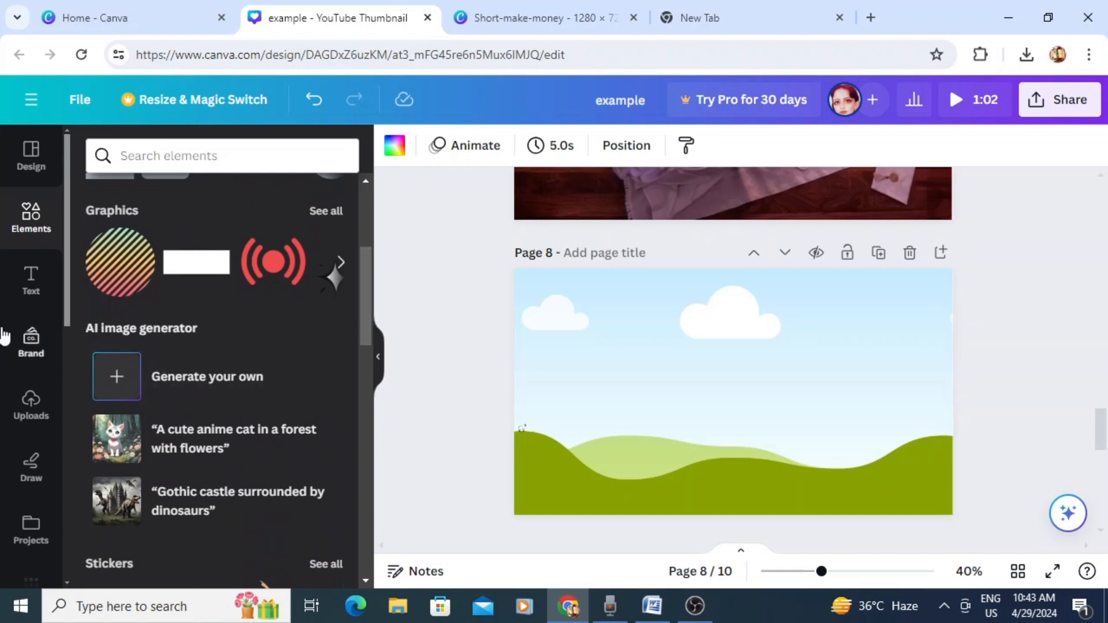
drag(63, 278, 70, 398)
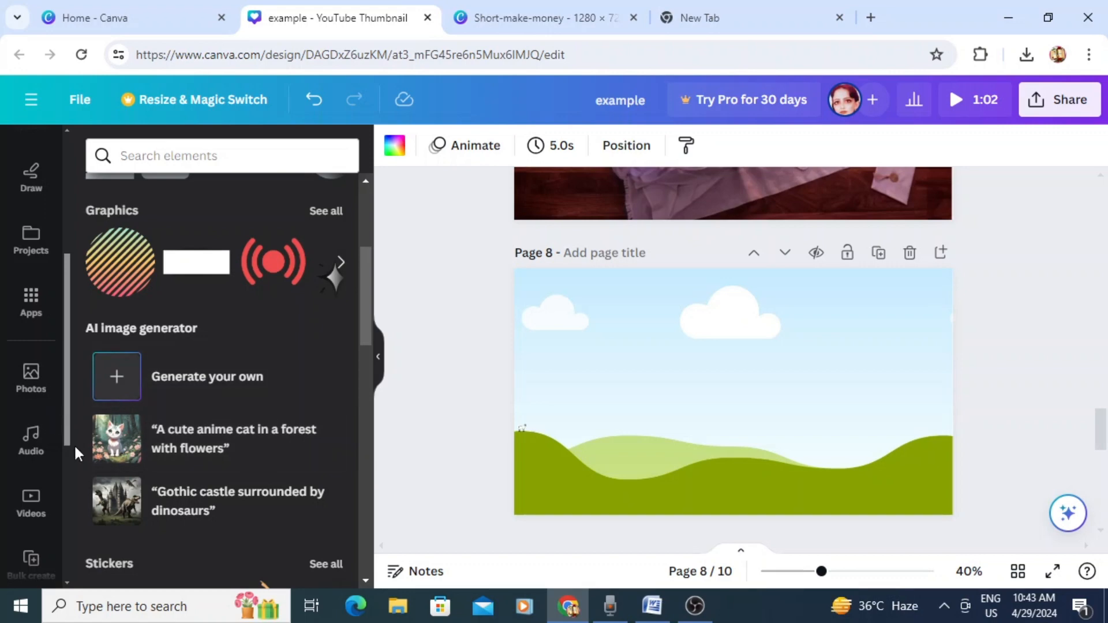
click(33, 508)
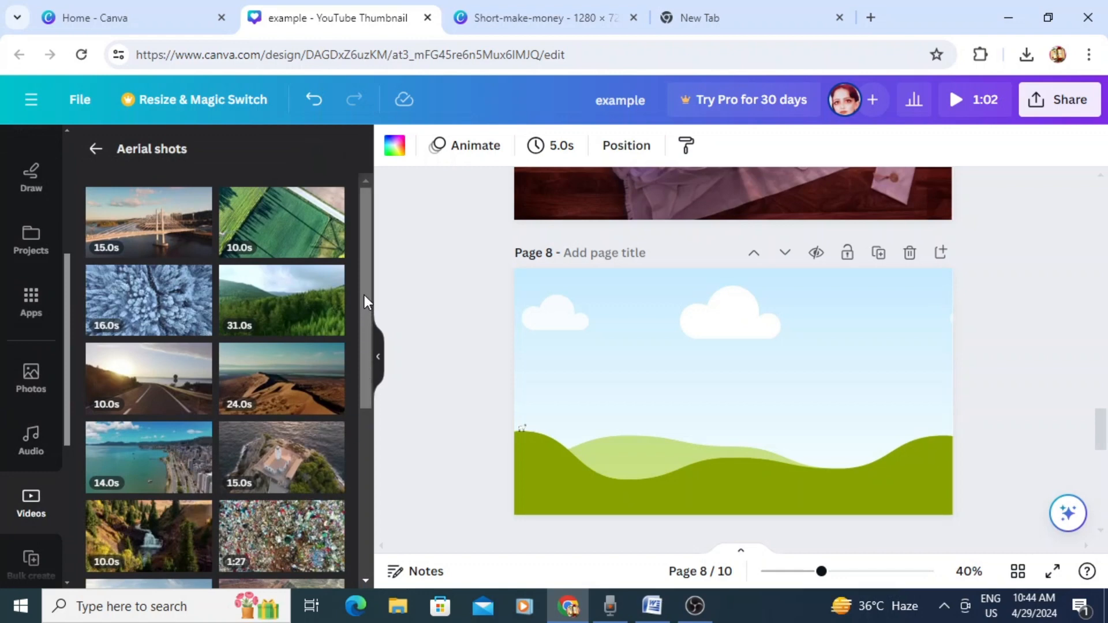
drag(364, 296, 365, 369)
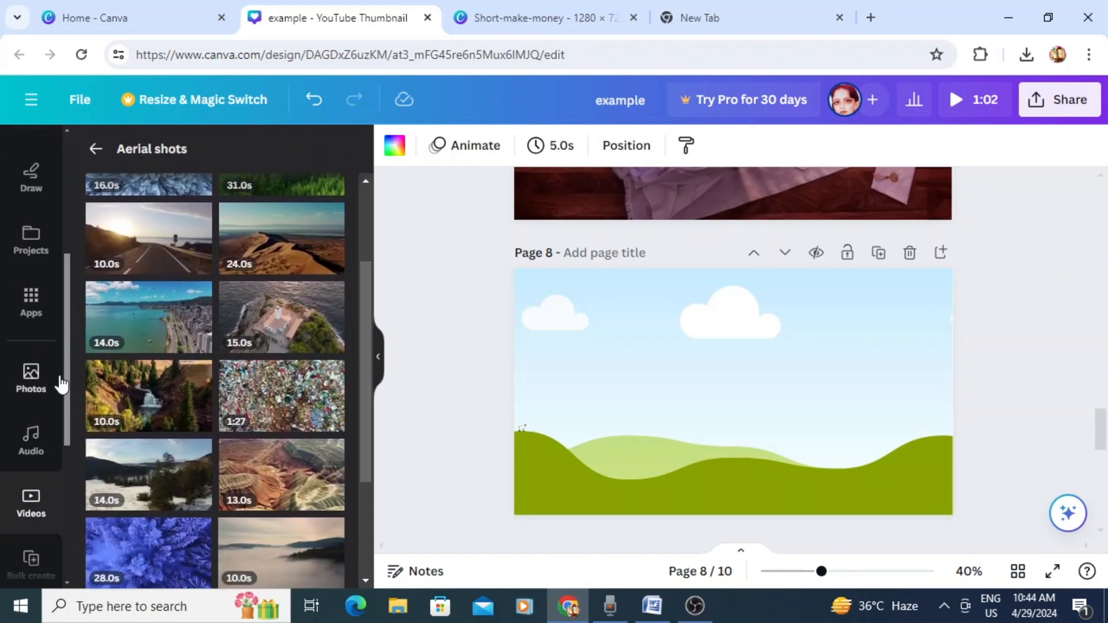
Examine the Bulk Create, Pixelify, Voiceover and DALL·E tools, including the example prompts offered for DALL·E
drag(64, 373, 70, 465)
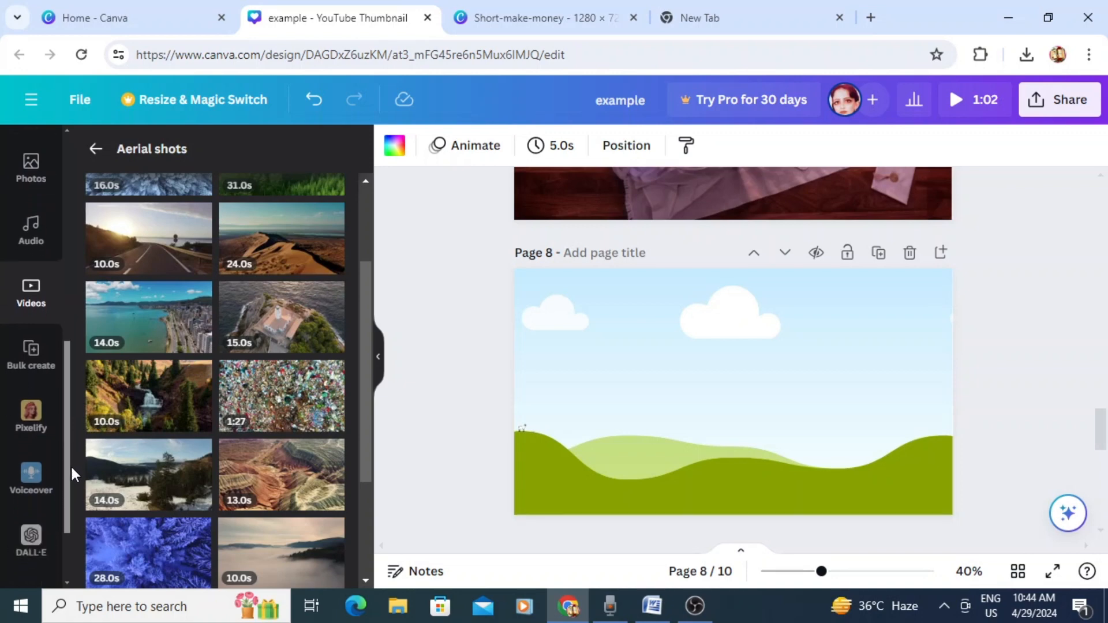
click(32, 338)
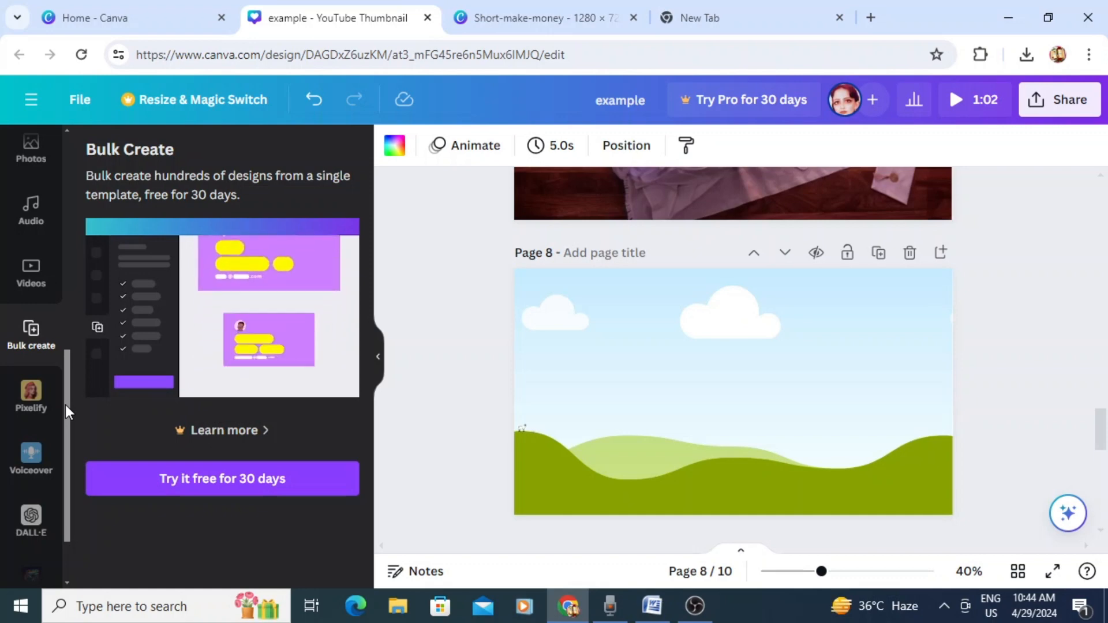
drag(65, 404, 65, 427)
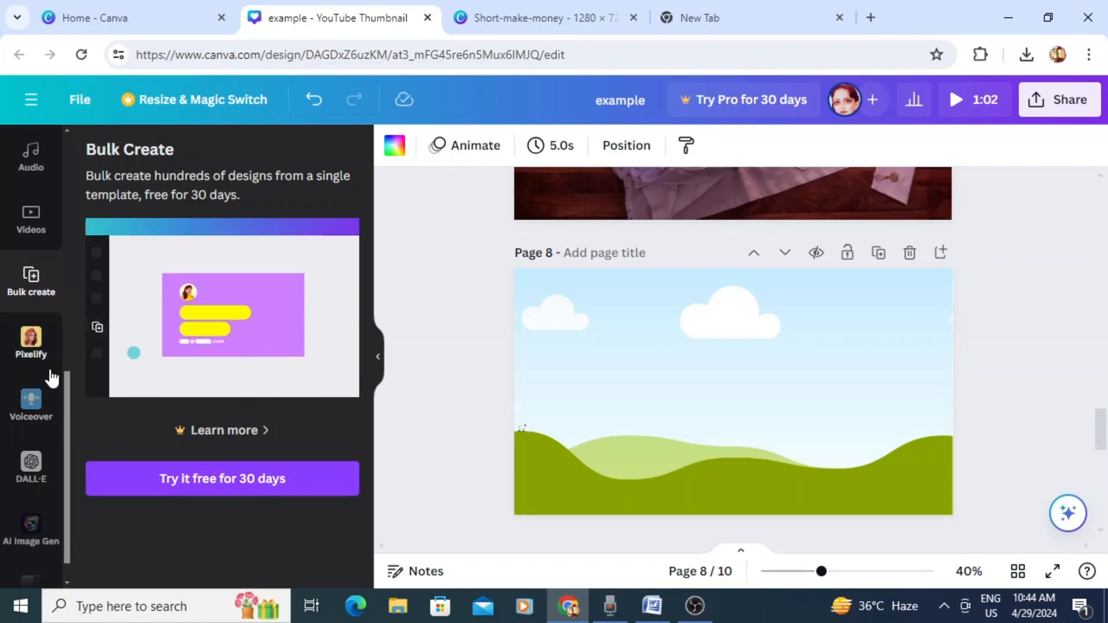
click(35, 346)
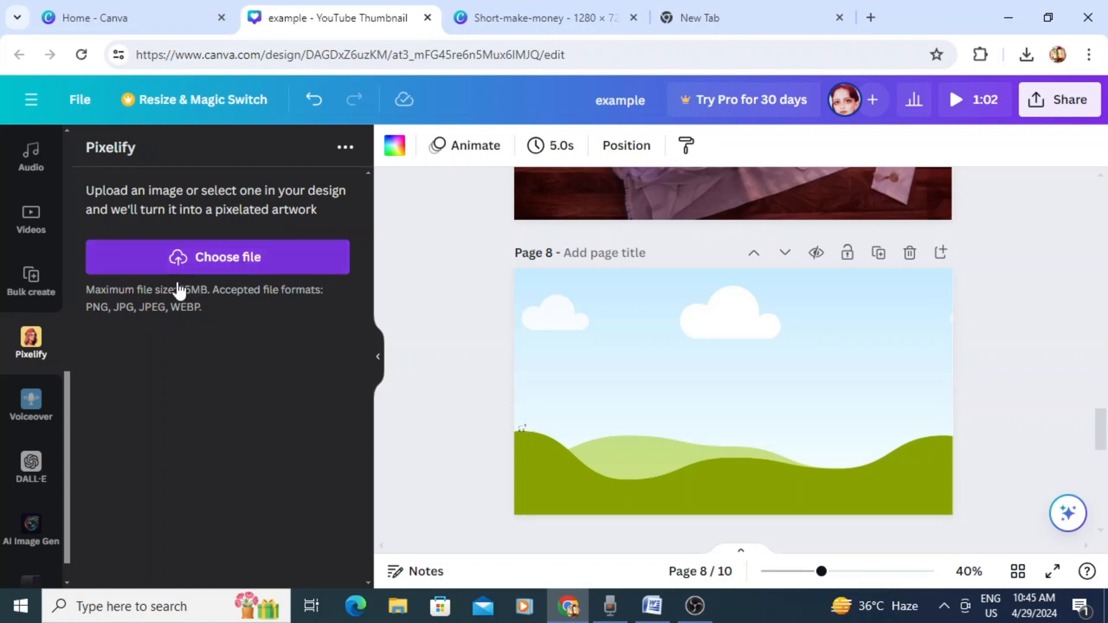
click(41, 413)
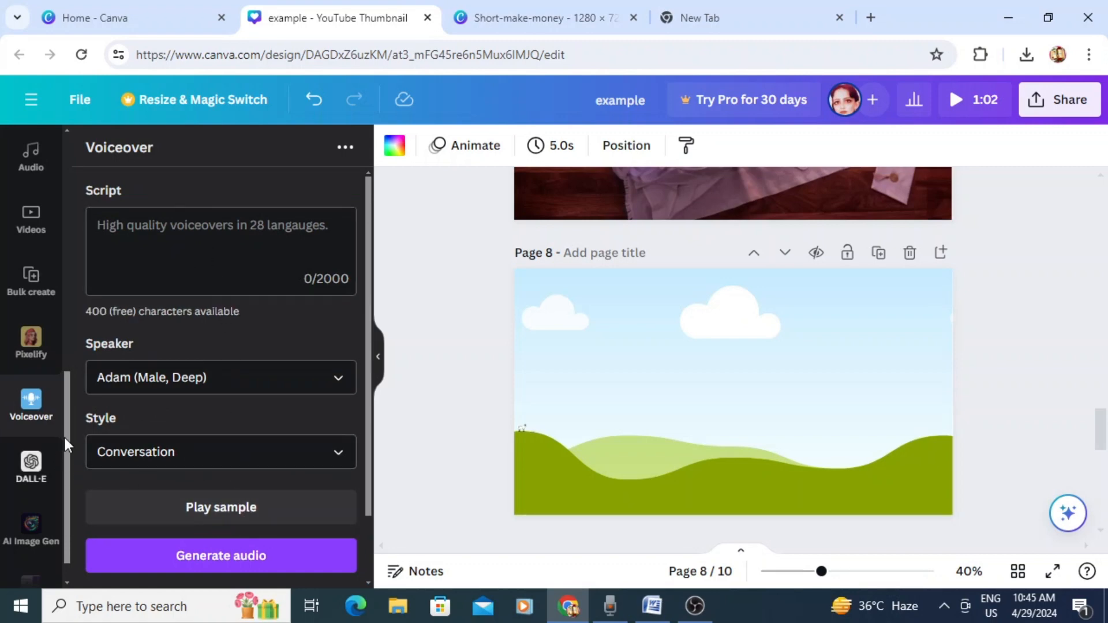
scroll(67, 428, down, 1)
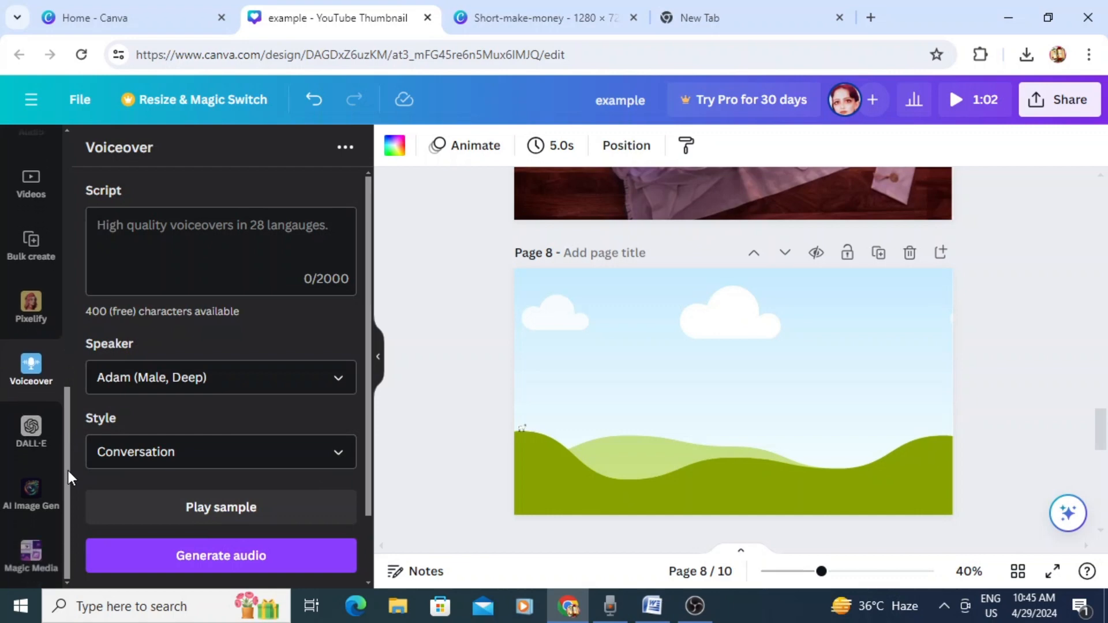
click(36, 439)
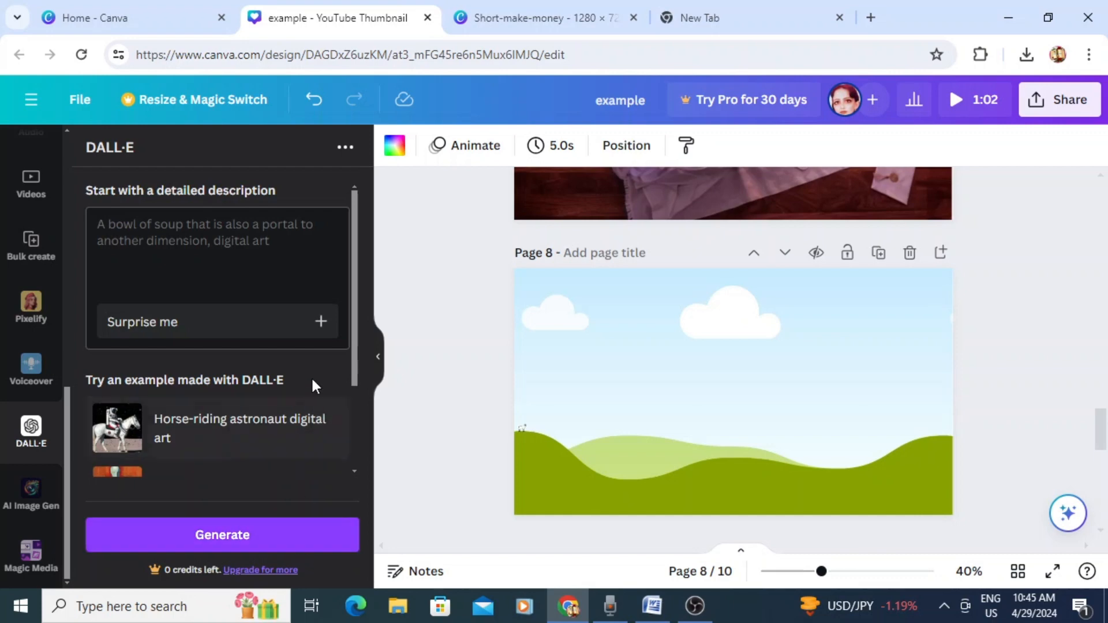
drag(354, 313, 355, 334)
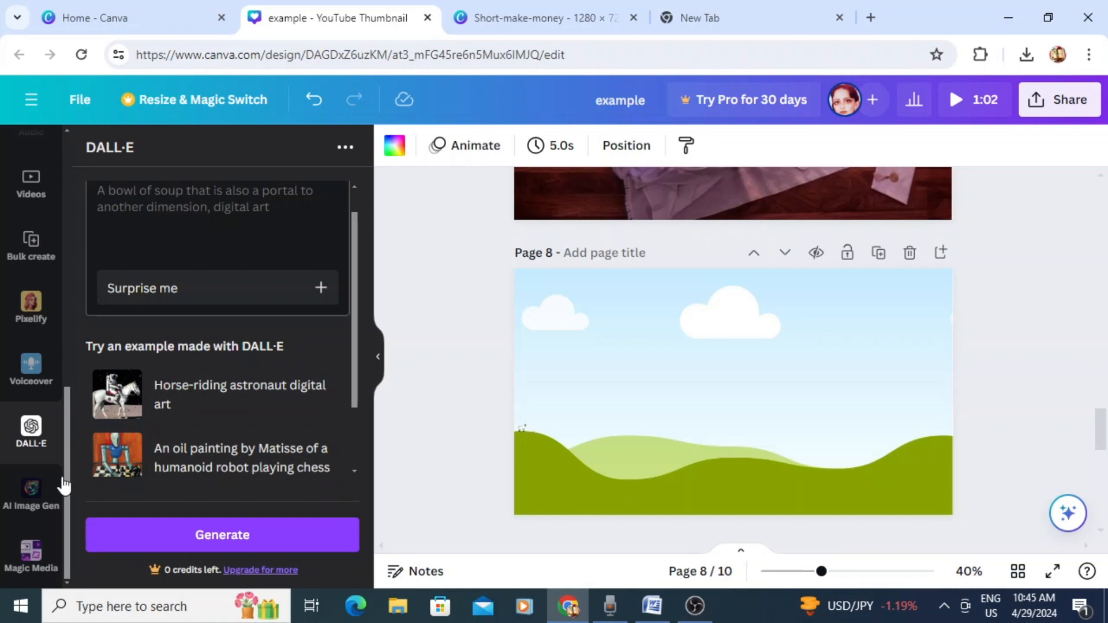
Generate an image with AI Image Gen from the prompt "squirrel talking to rabbit" and fill the frame on page 8 with it
click(40, 501)
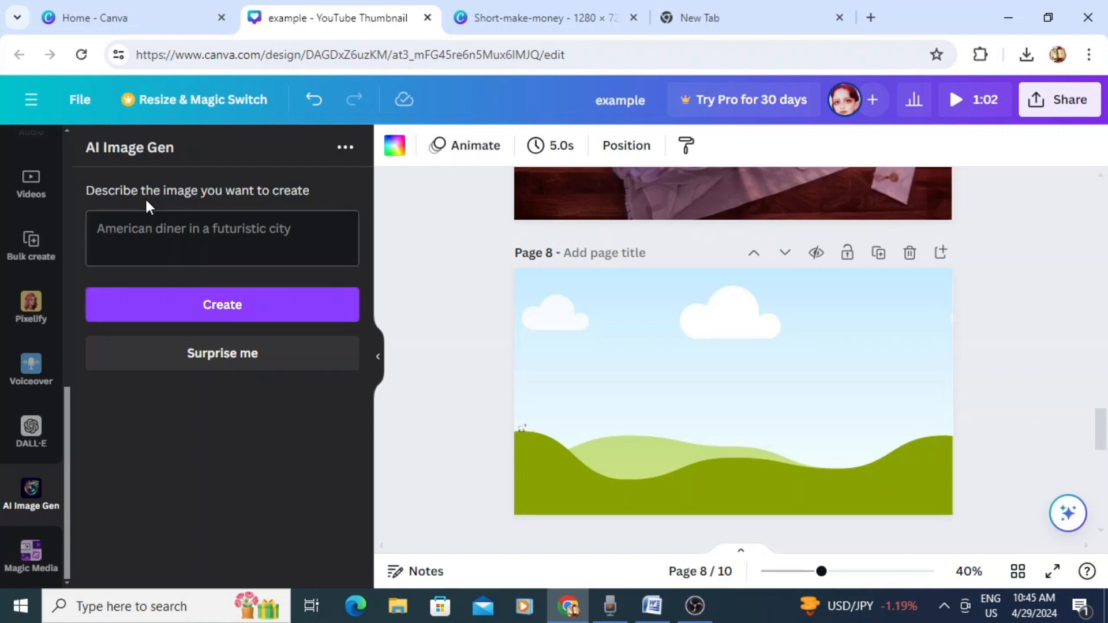
click(102, 233)
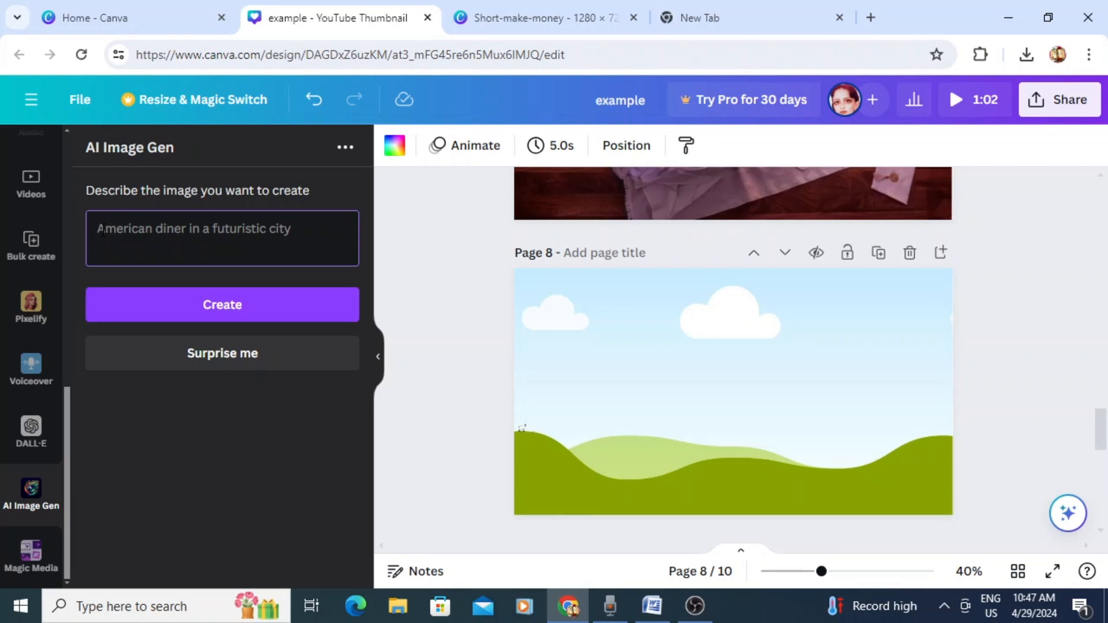
text(w)
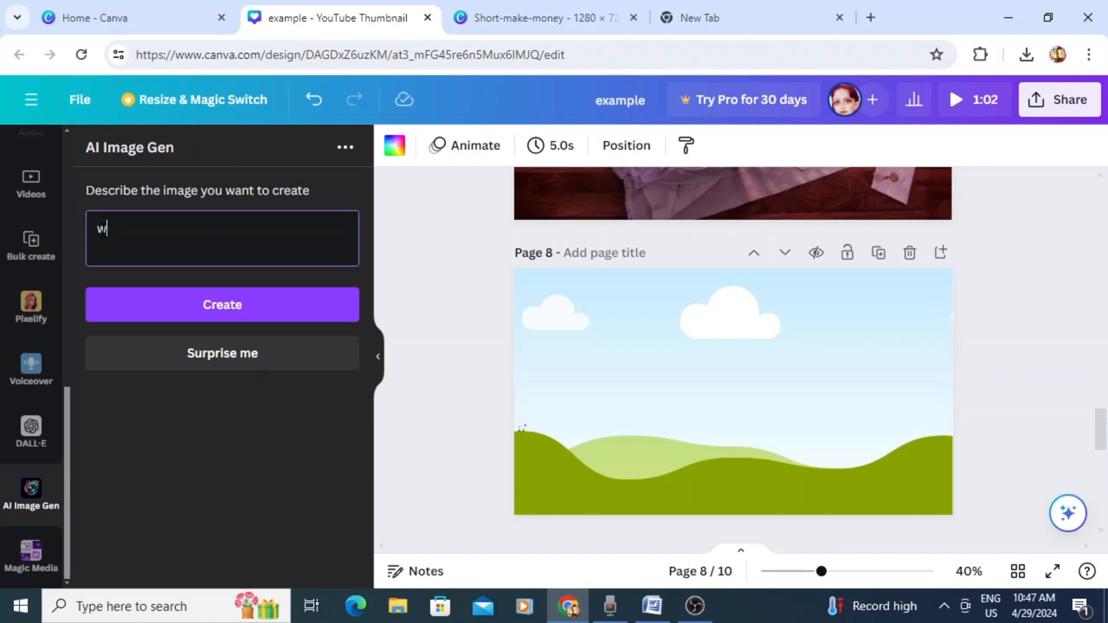
key(BackSpace)
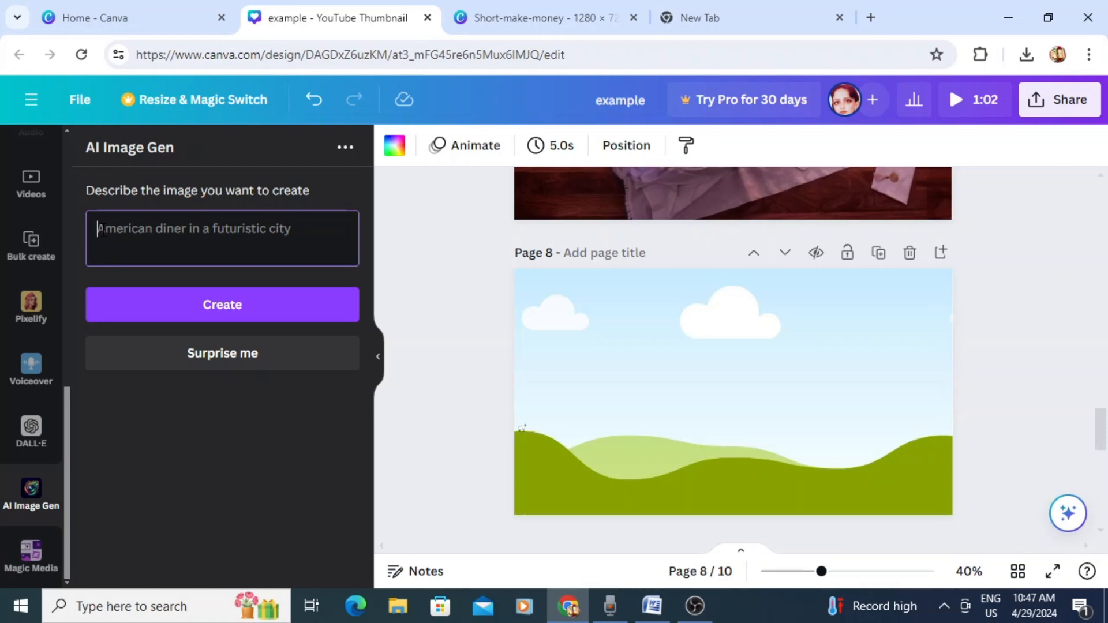
text(s)
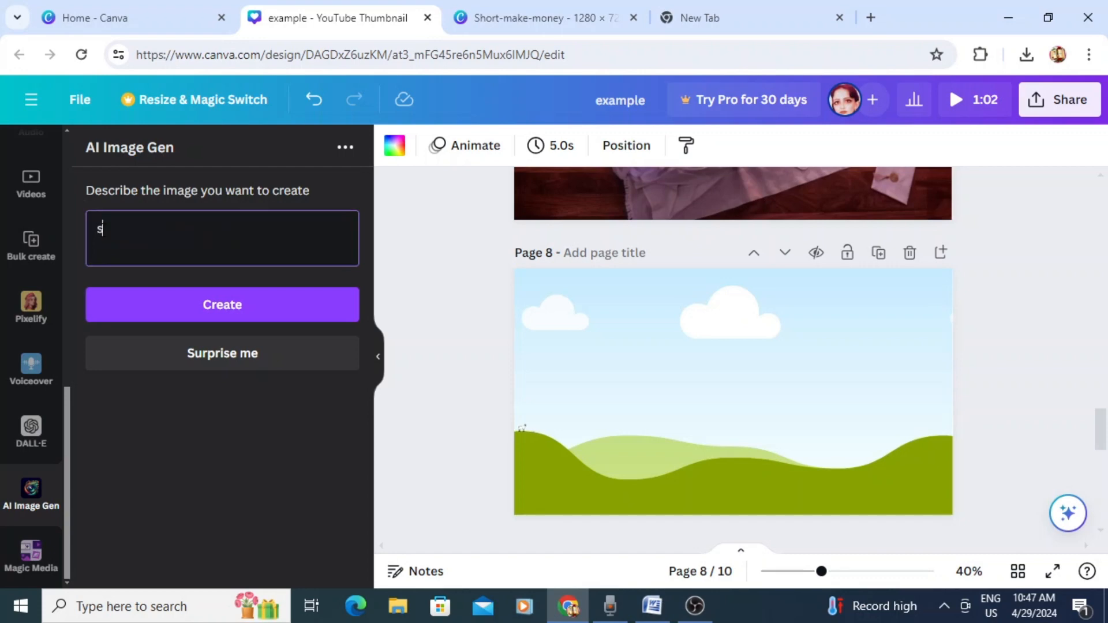
text(quirrel talkin)
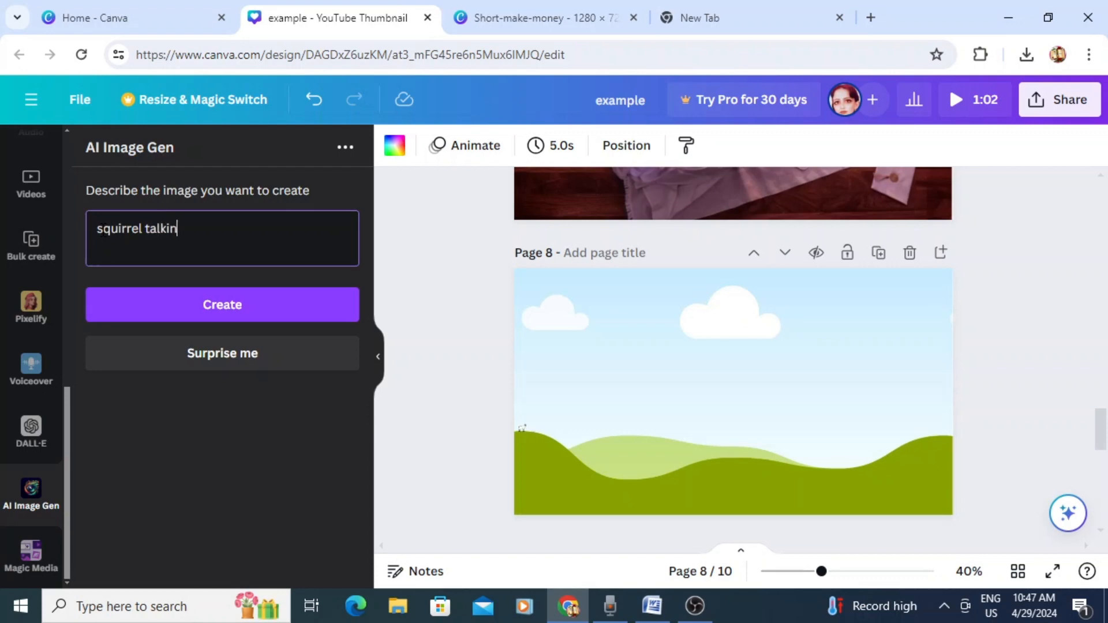
text(g to r)
text(abbit, ")
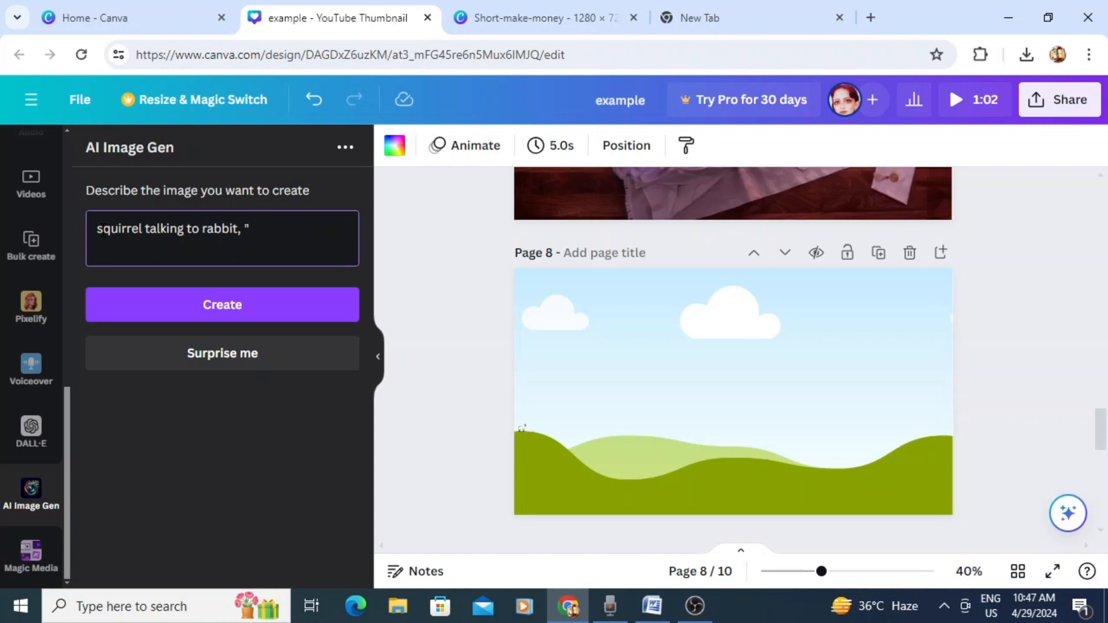
click(233, 306)
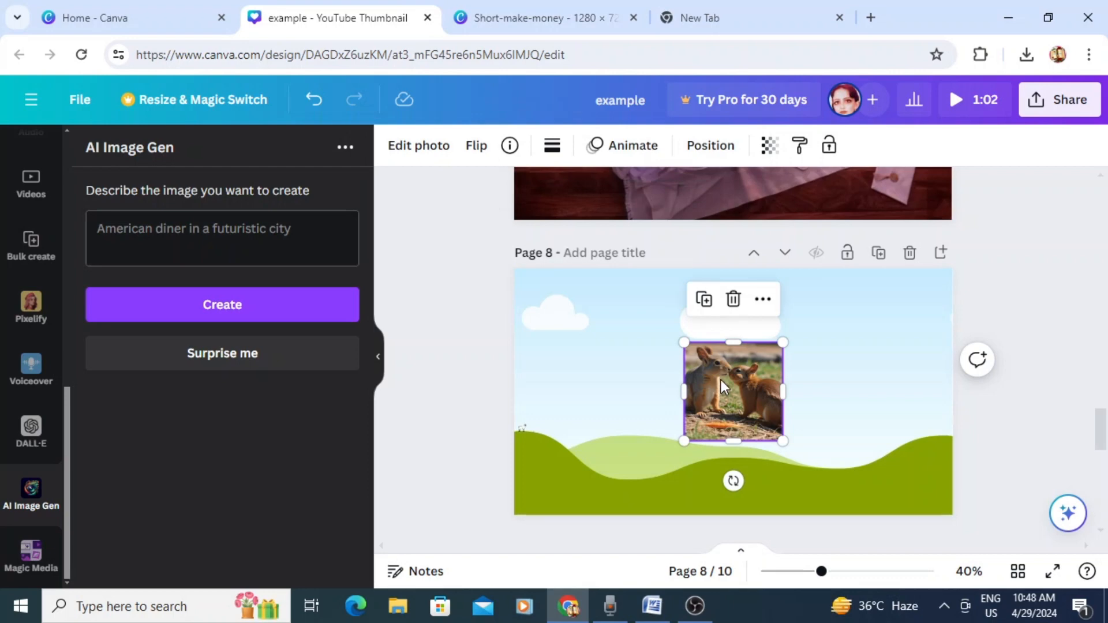
drag(721, 380, 723, 380)
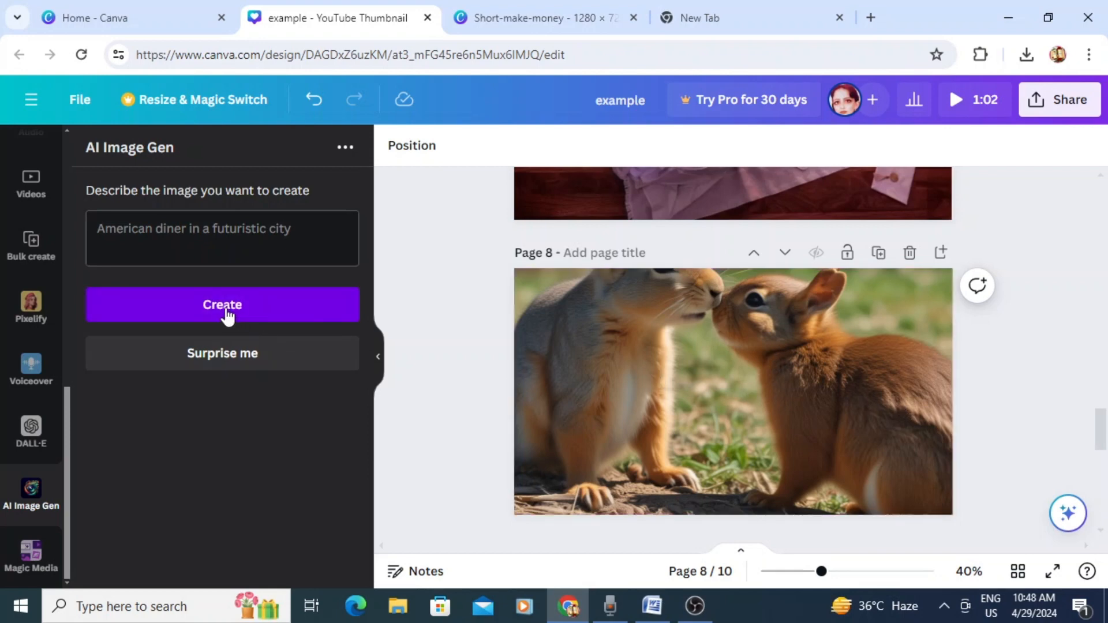
Generate an image from the prompt "Squirrel set under the tree and watching rabbit" and fill the frame on page 9 with it
click(104, 235)
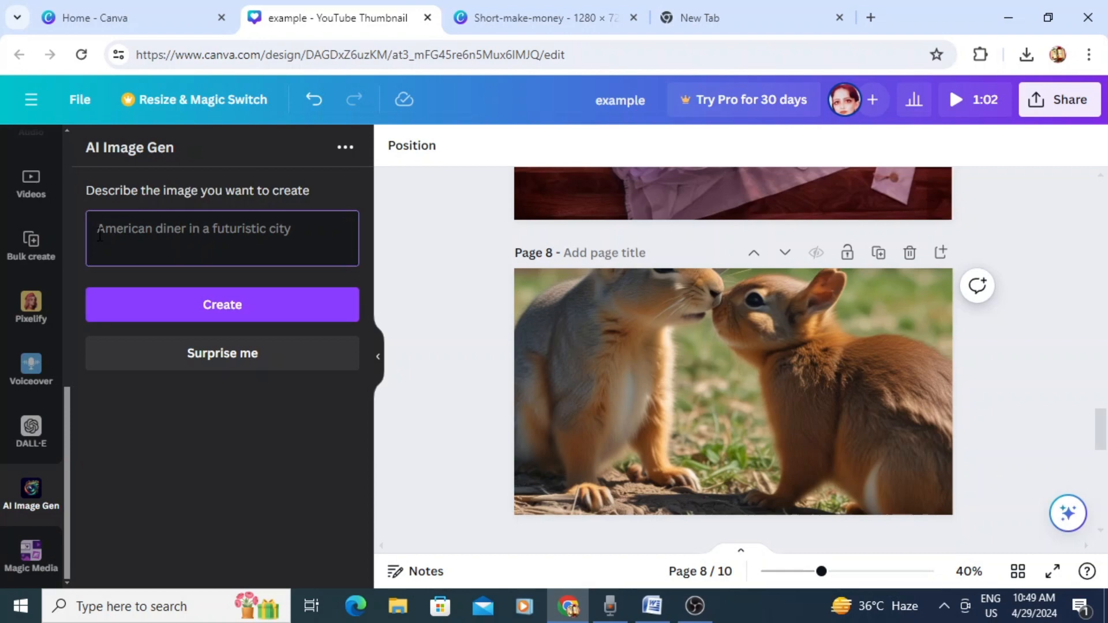
text(Sq)
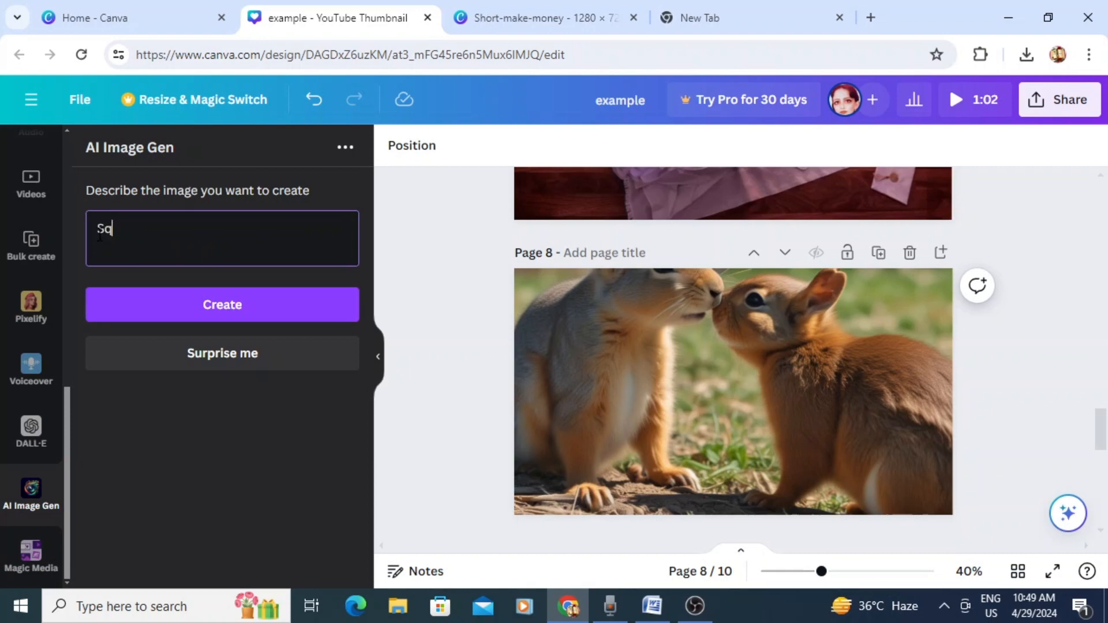
text(uirrel set under the tree and watching)
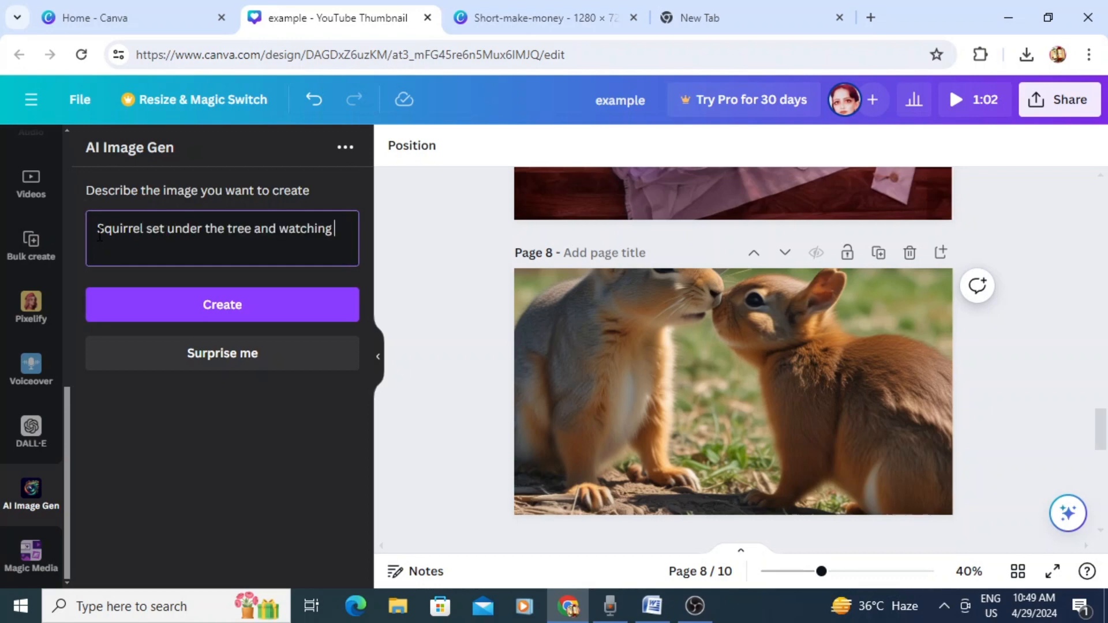
text( rabbit)
click(240, 311)
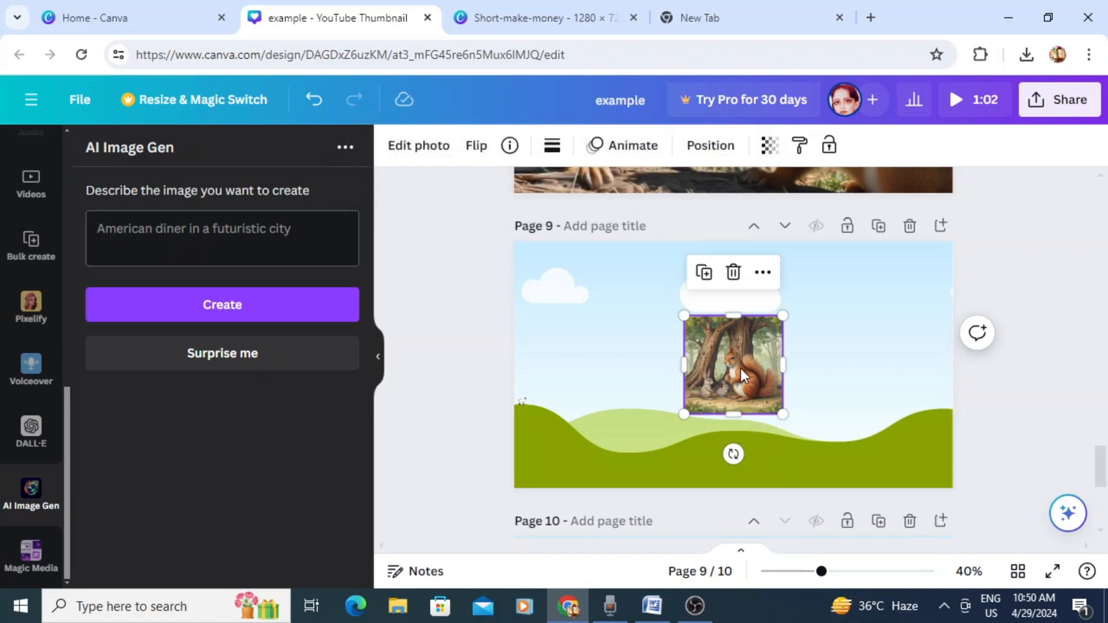
drag(740, 369, 735, 369)
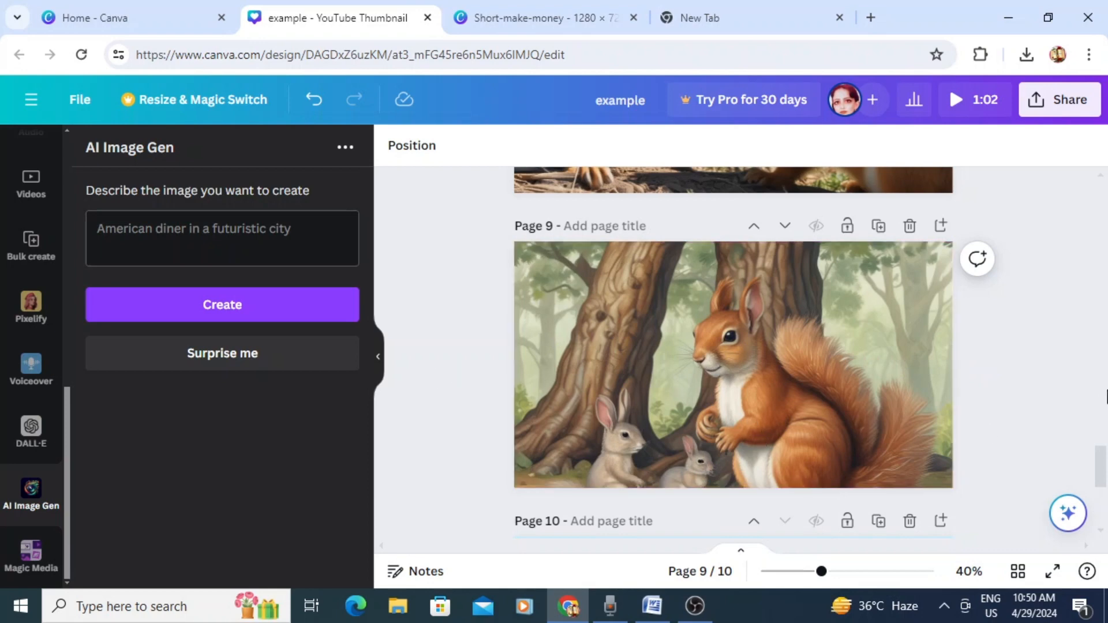
Generate a random surprise image without a prompt and fill the frame on page 10 with it
drag(1103, 477, 1105, 506)
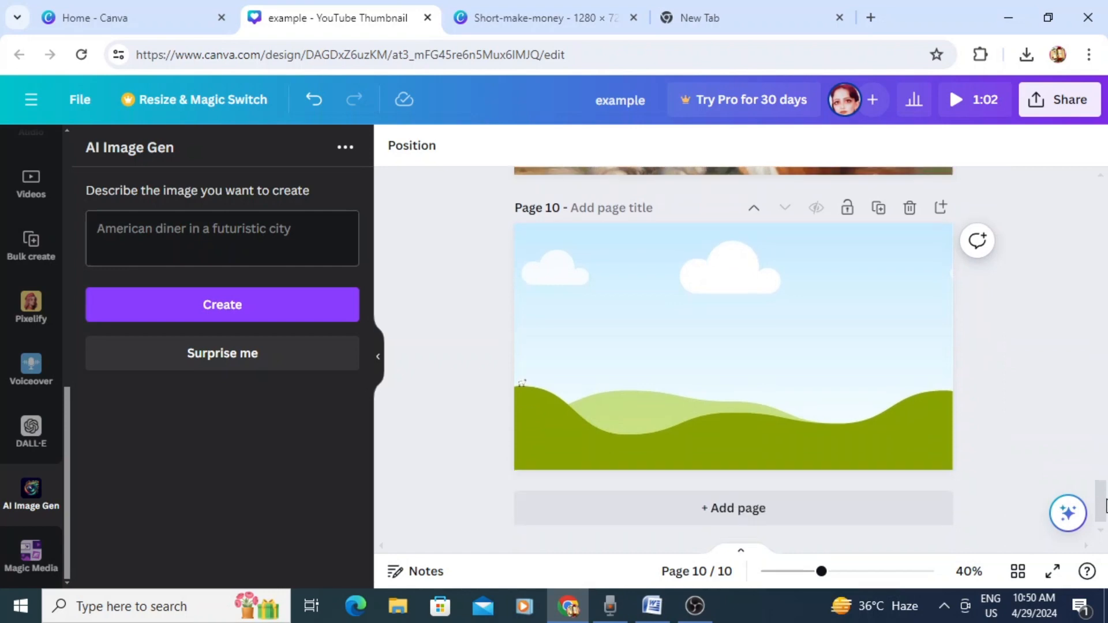
click(248, 363)
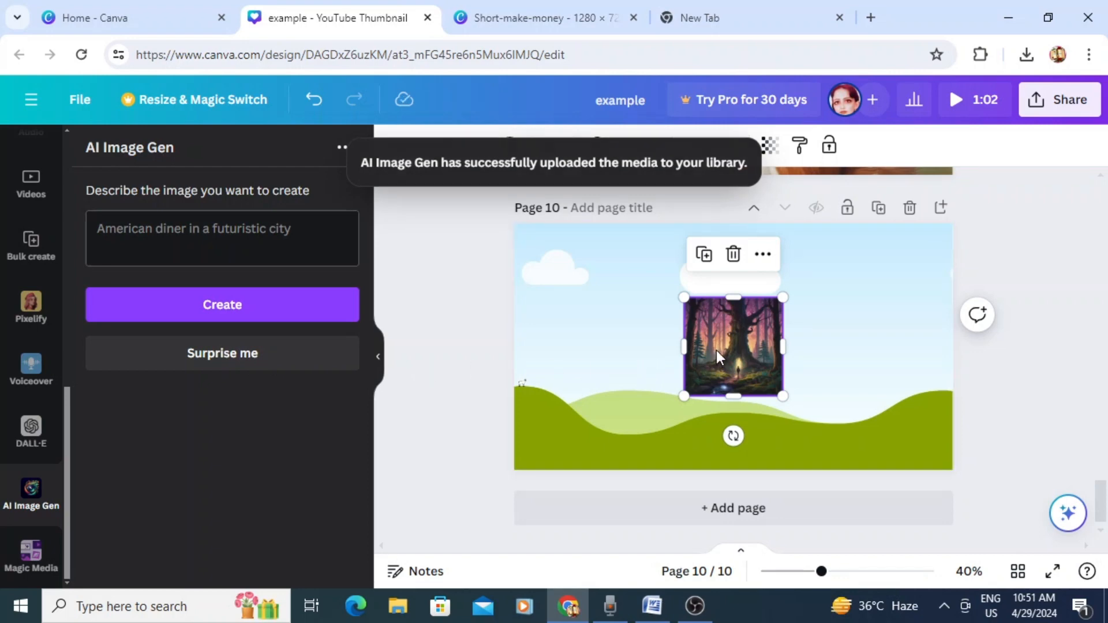
drag(715, 351, 718, 349)
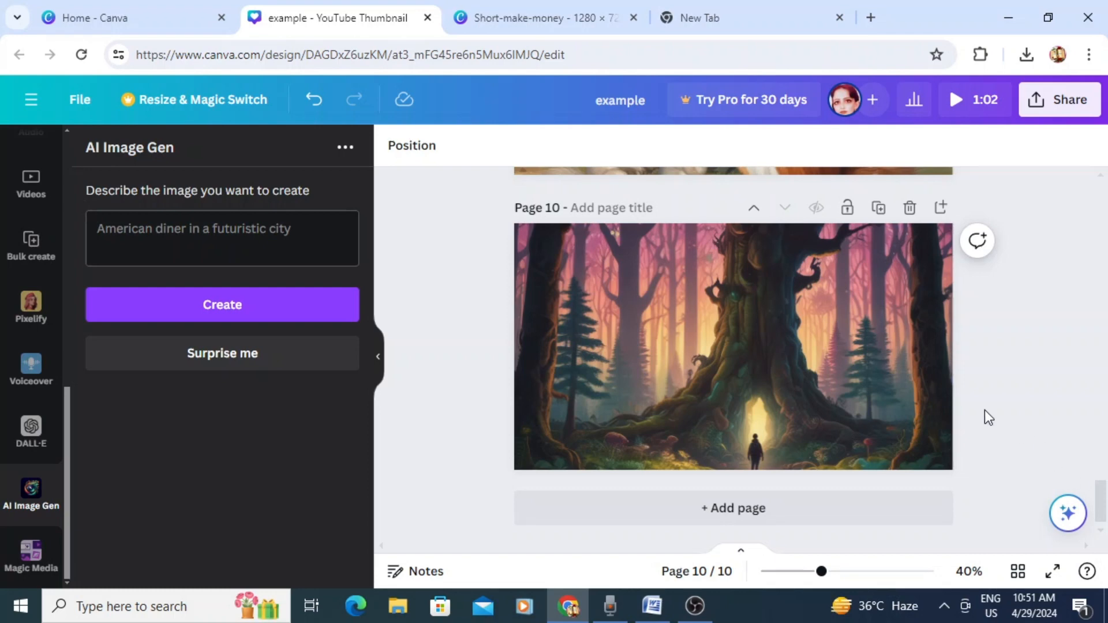
Duplicate page 10 and delete the forest image from the copy on page 11, keeping its frame
click(879, 209)
click(676, 317)
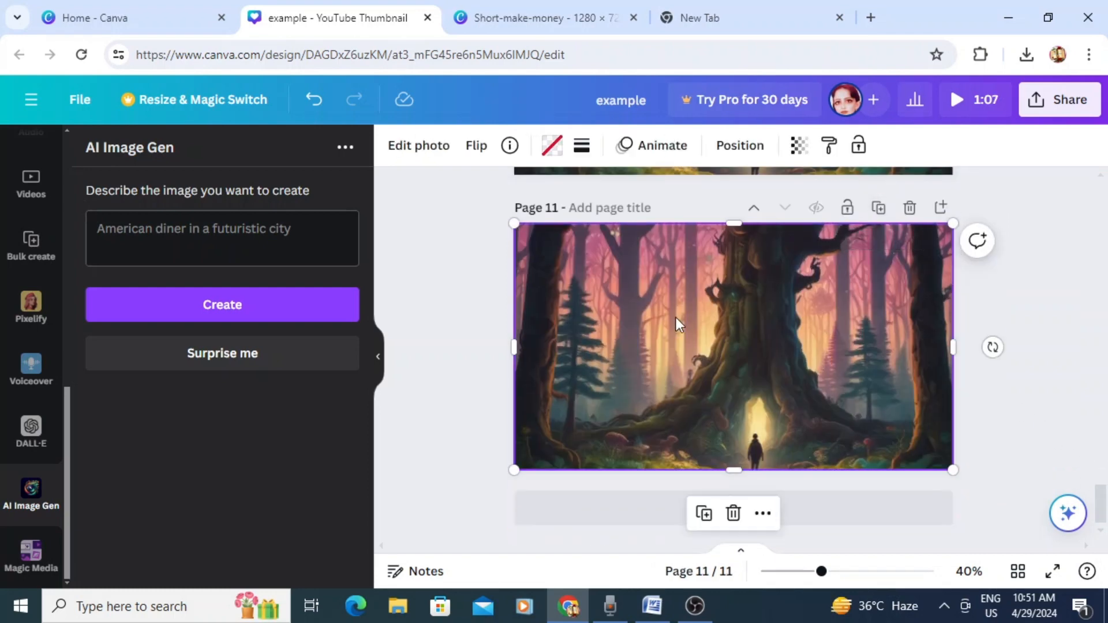
click(733, 513)
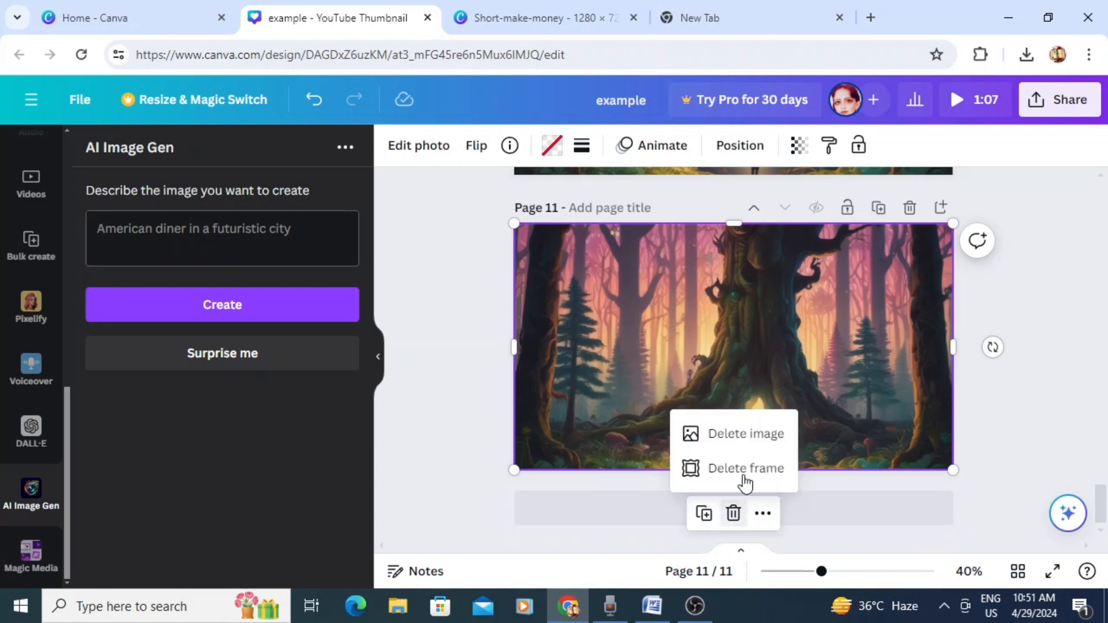
click(755, 442)
Start generating an AI image from the prompt "two close friend are walking in a beautiful garden"
click(103, 231)
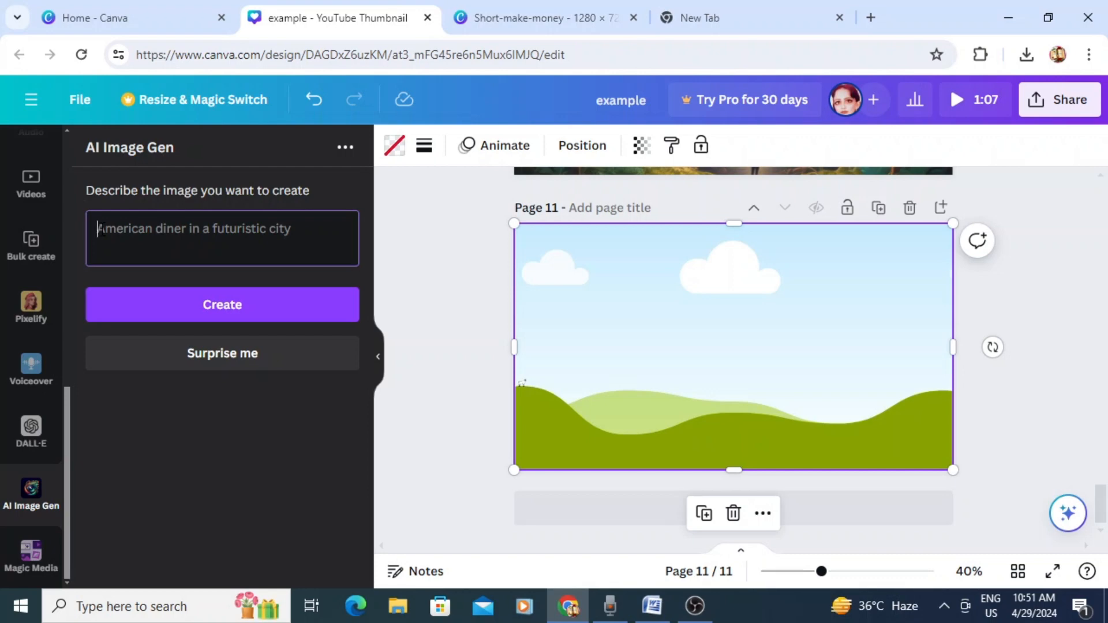
text(t)
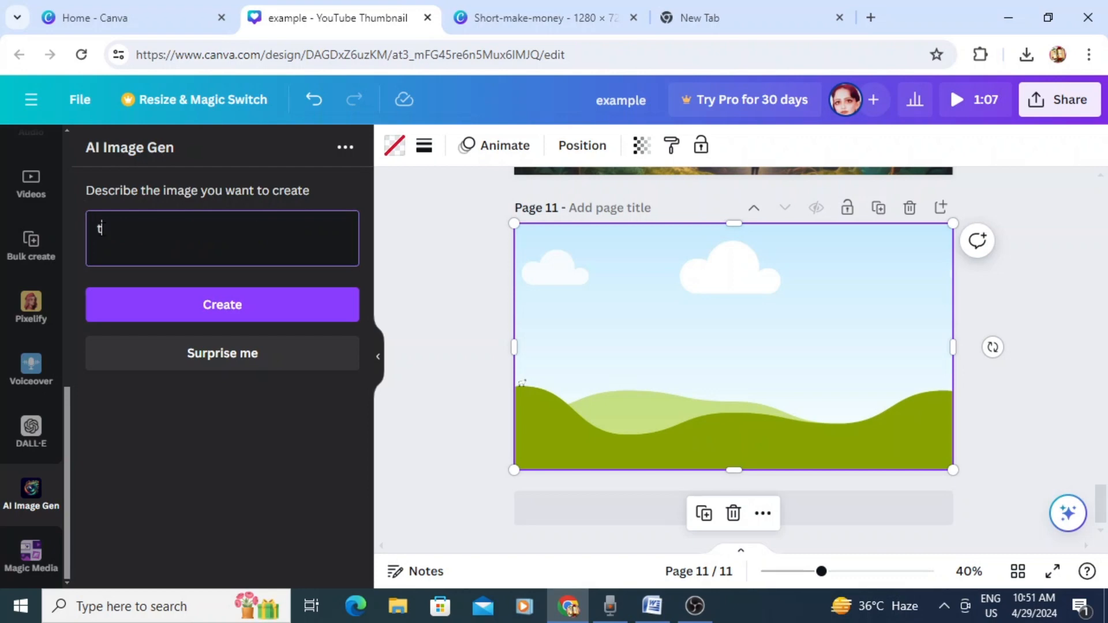
text(wo close frien)
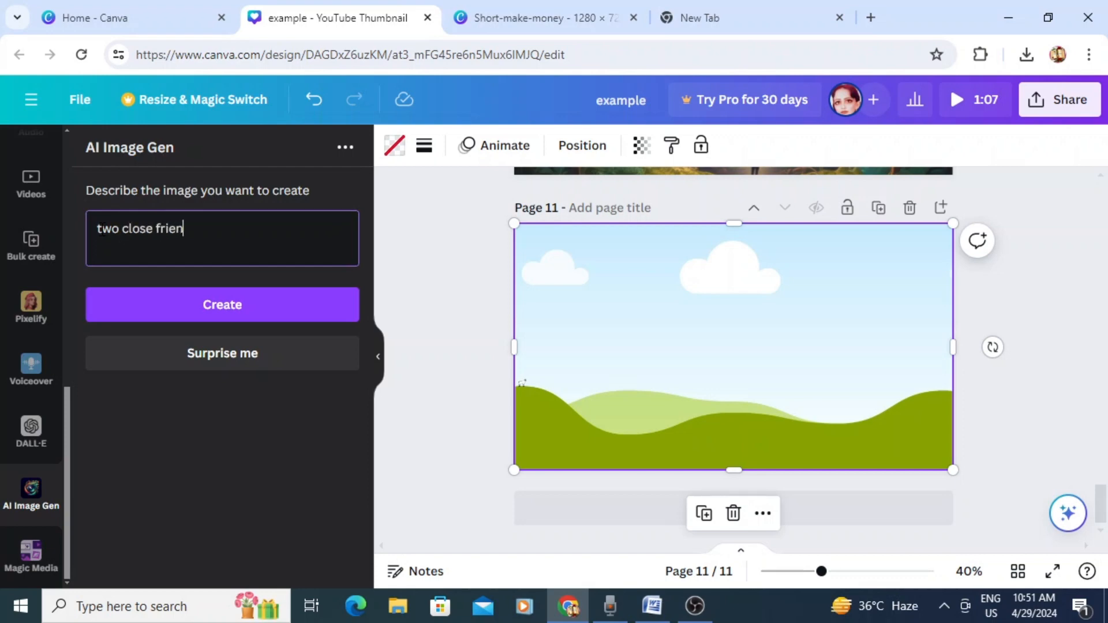
text(d are walking )
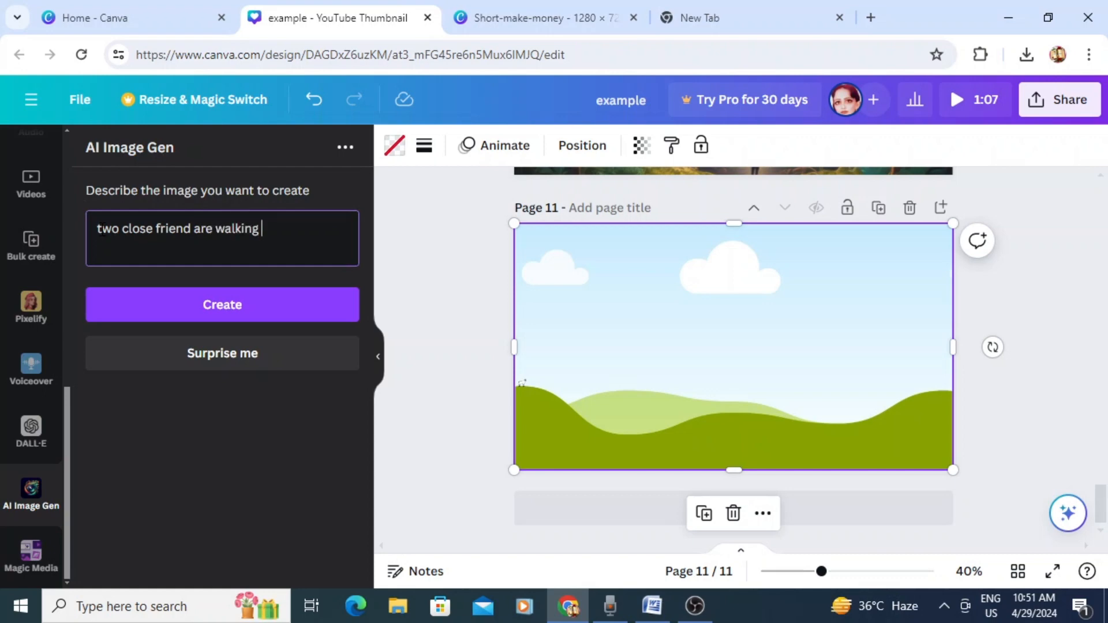
text(in a beautiful )
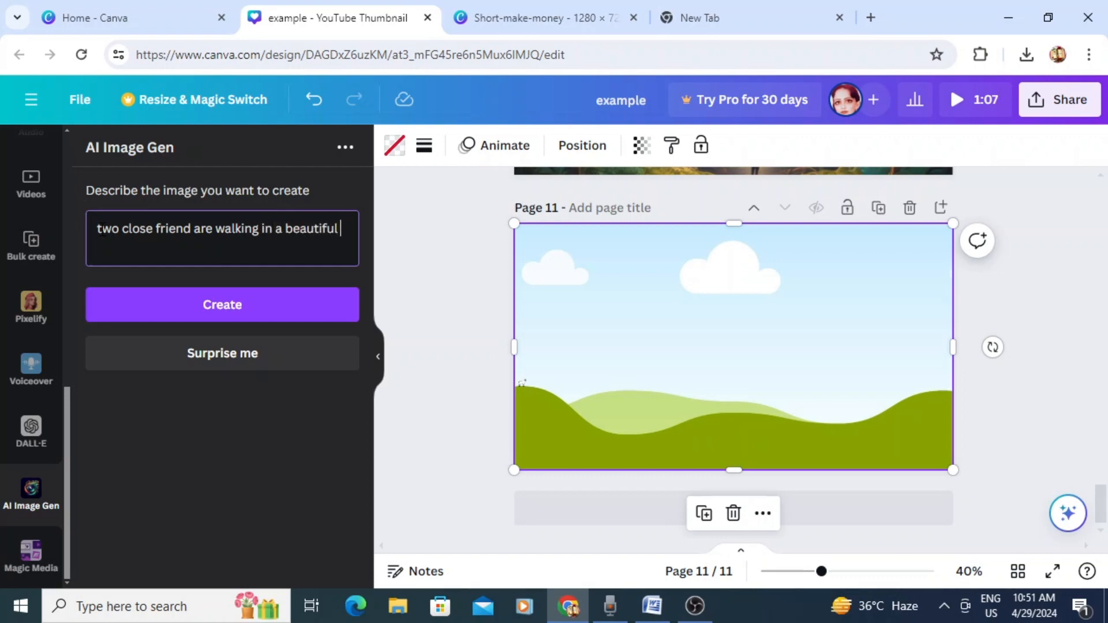
text(garden)
click(224, 308)
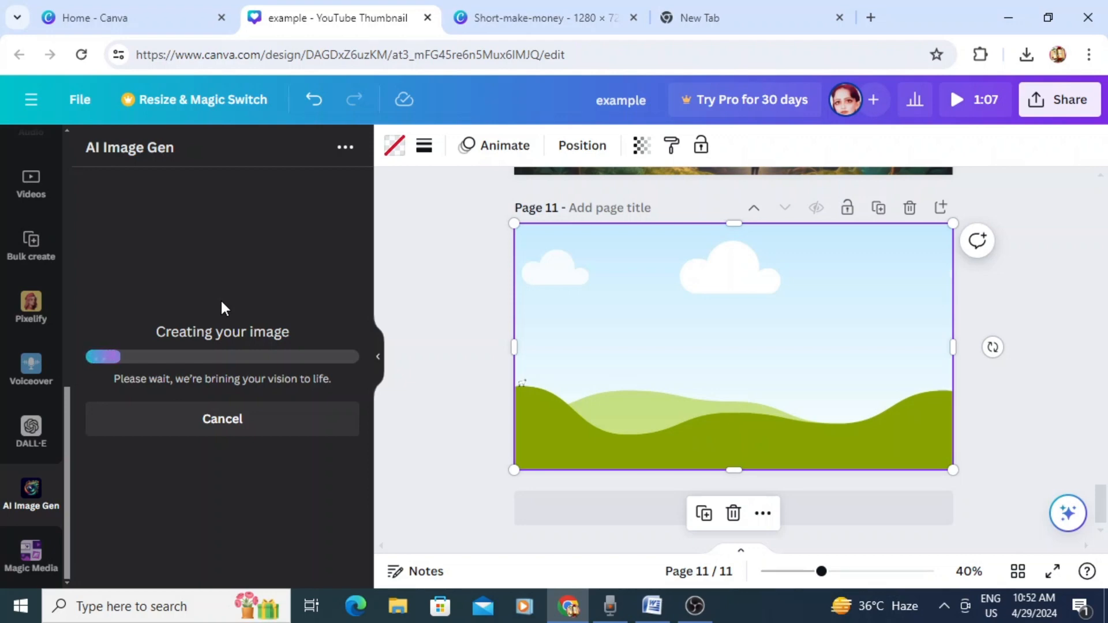
Cancel the running image generation and fill the frame on page 11 with a random surprise image instead
click(234, 422)
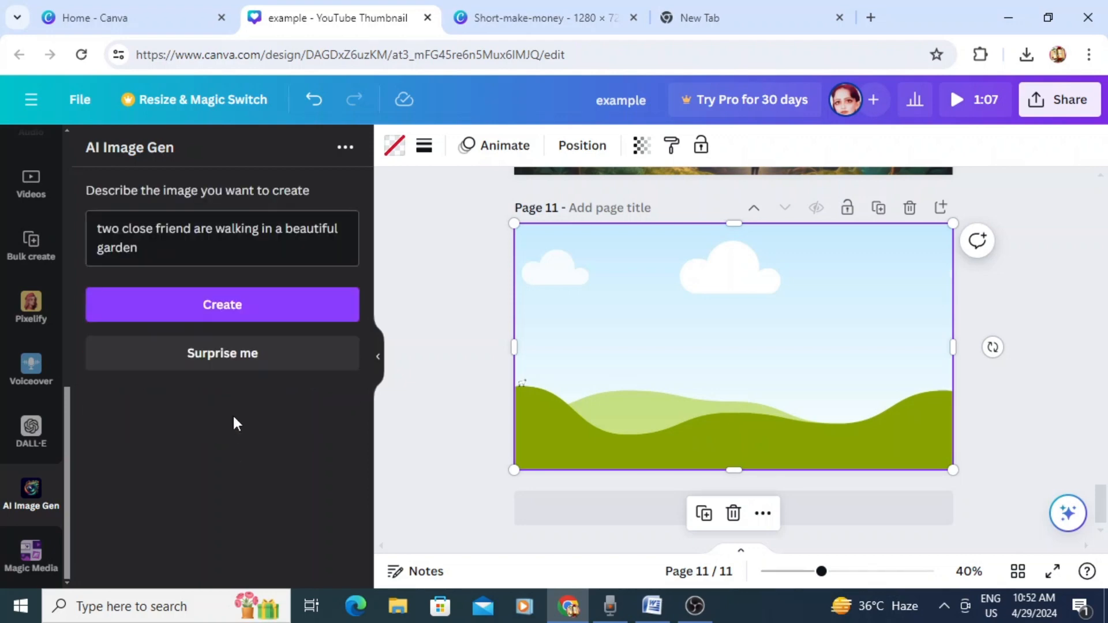
click(226, 351)
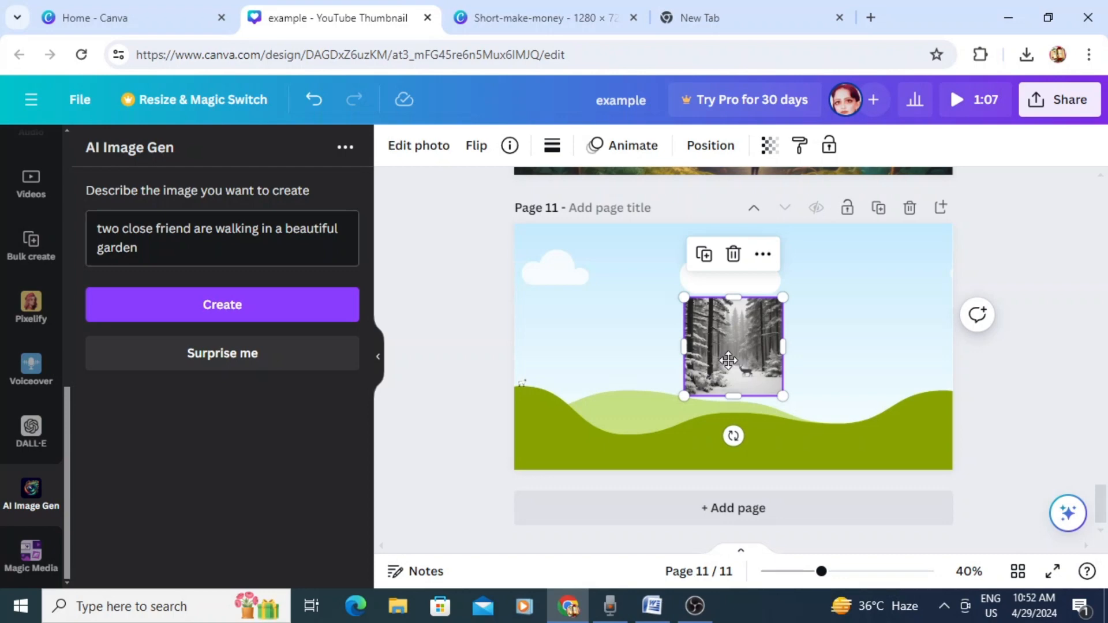
drag(734, 361, 785, 359)
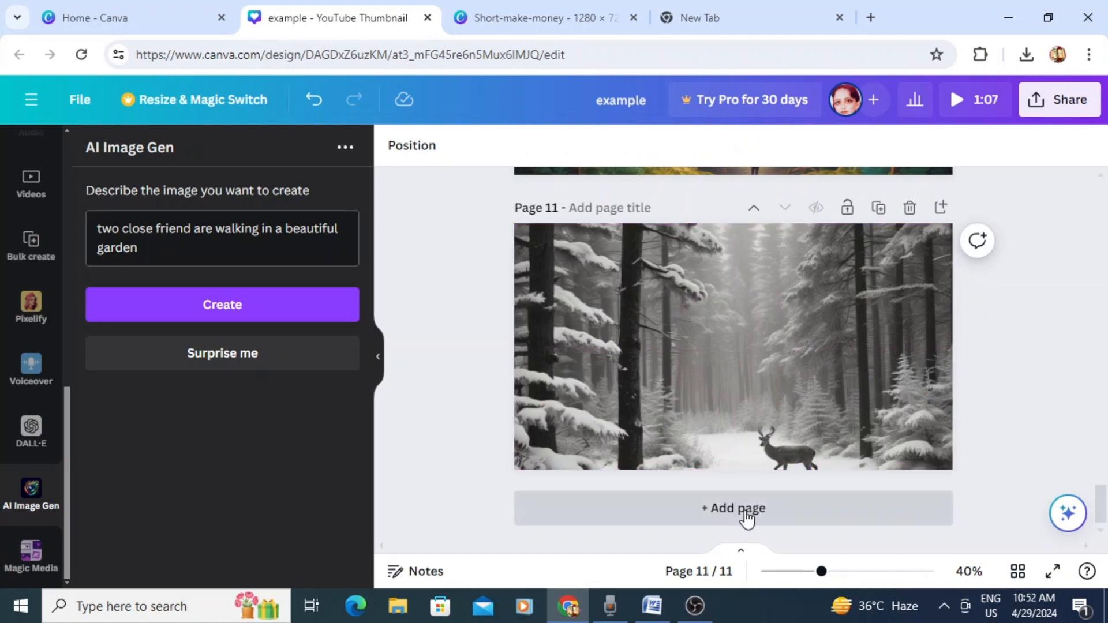
Duplicate page 11 and delete the snowy forest image from the copy on page 12, keeping its frame
click(879, 209)
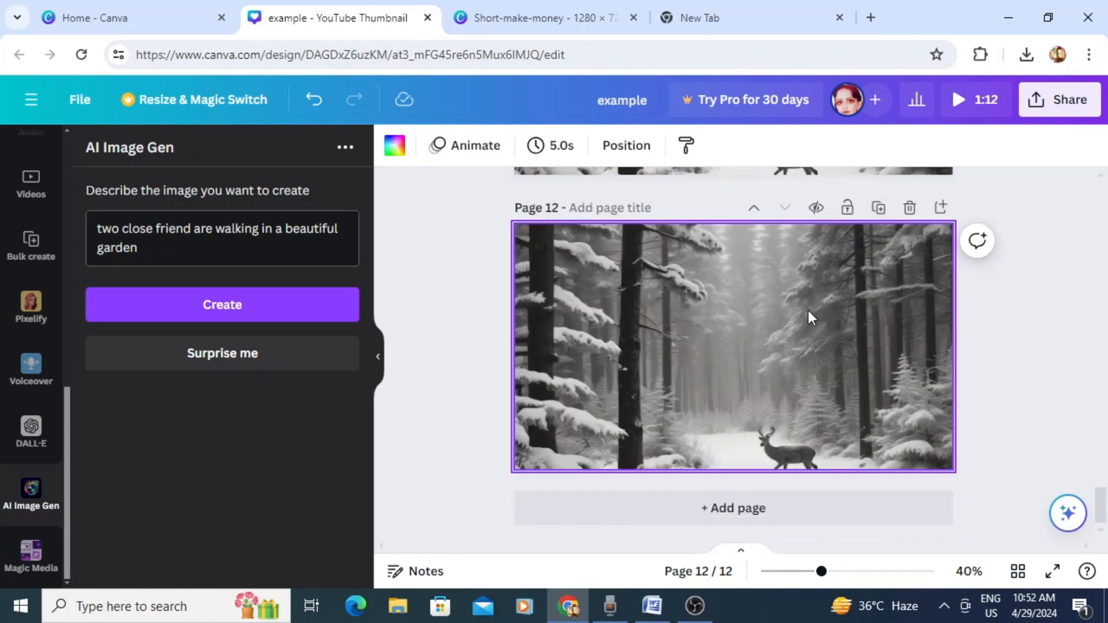
click(808, 310)
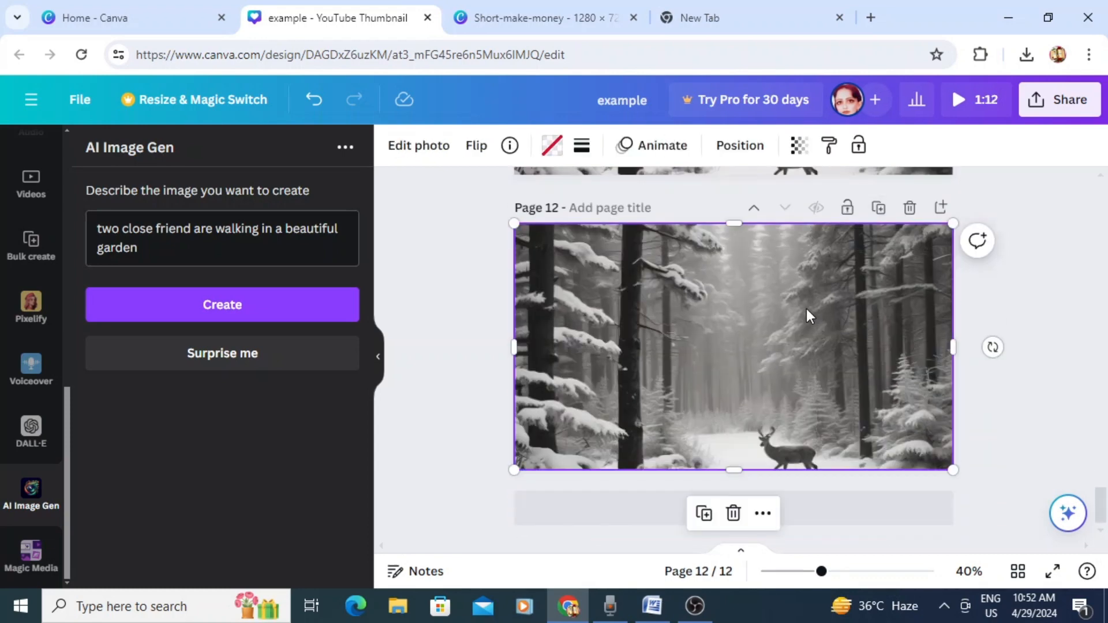
click(733, 513)
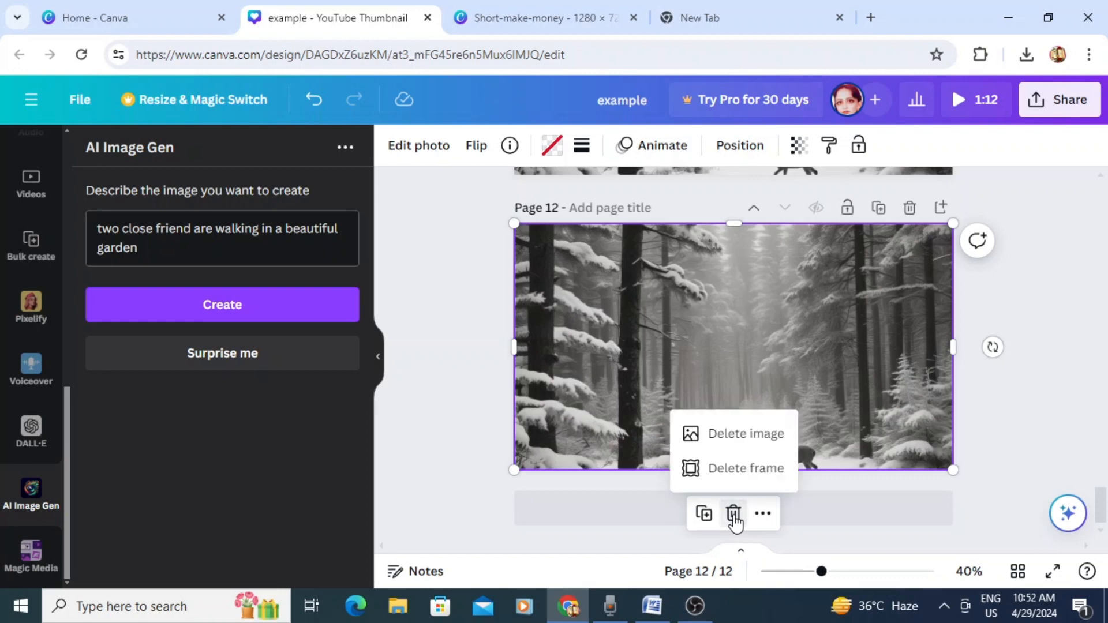
click(739, 436)
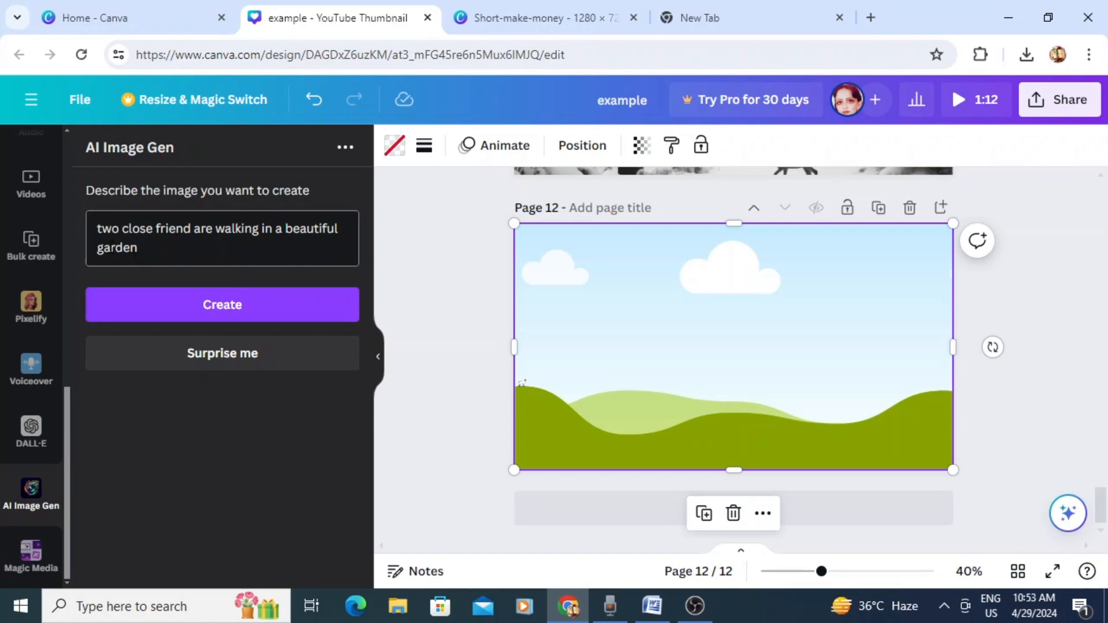
Edit the image prompt to read "two close friends are walking in a beautiful colorful garden"
click(98, 248)
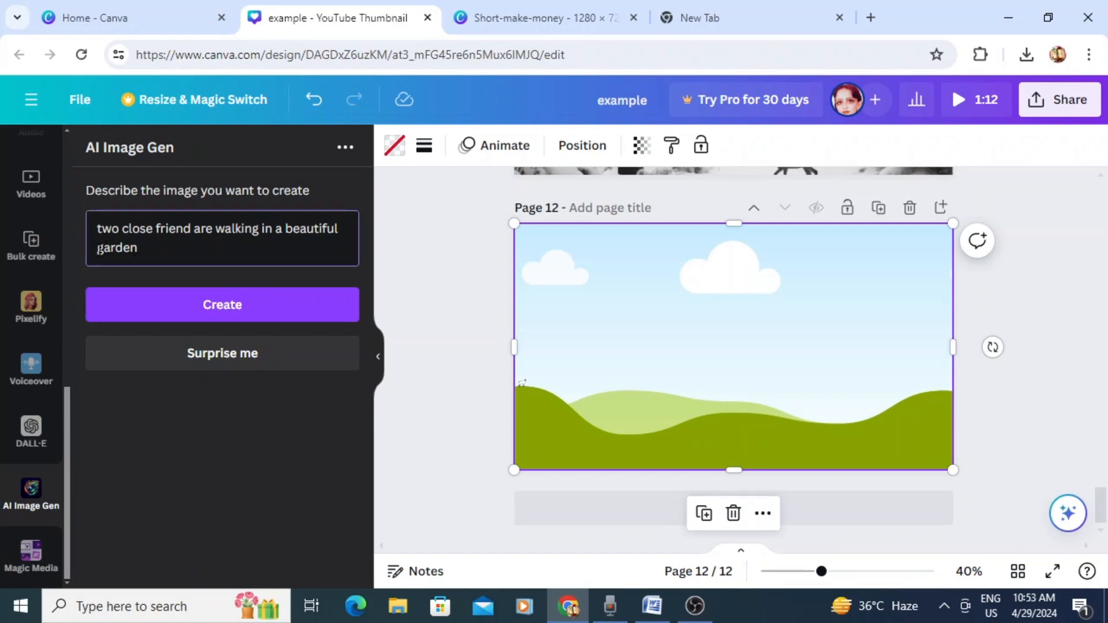
text(colorful)
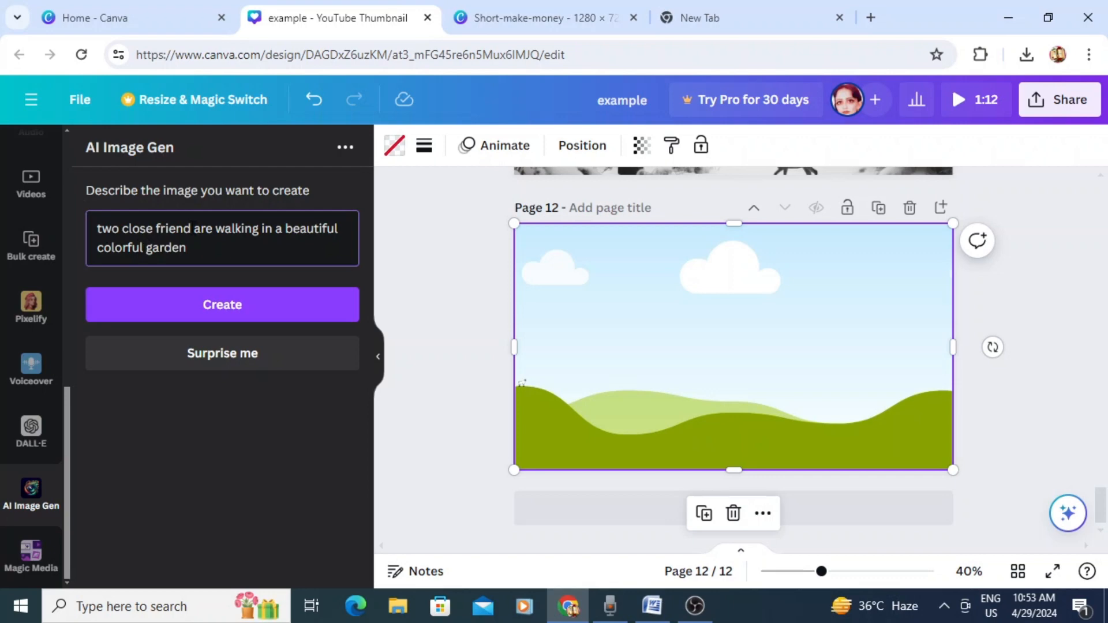
click(194, 230)
text(s)
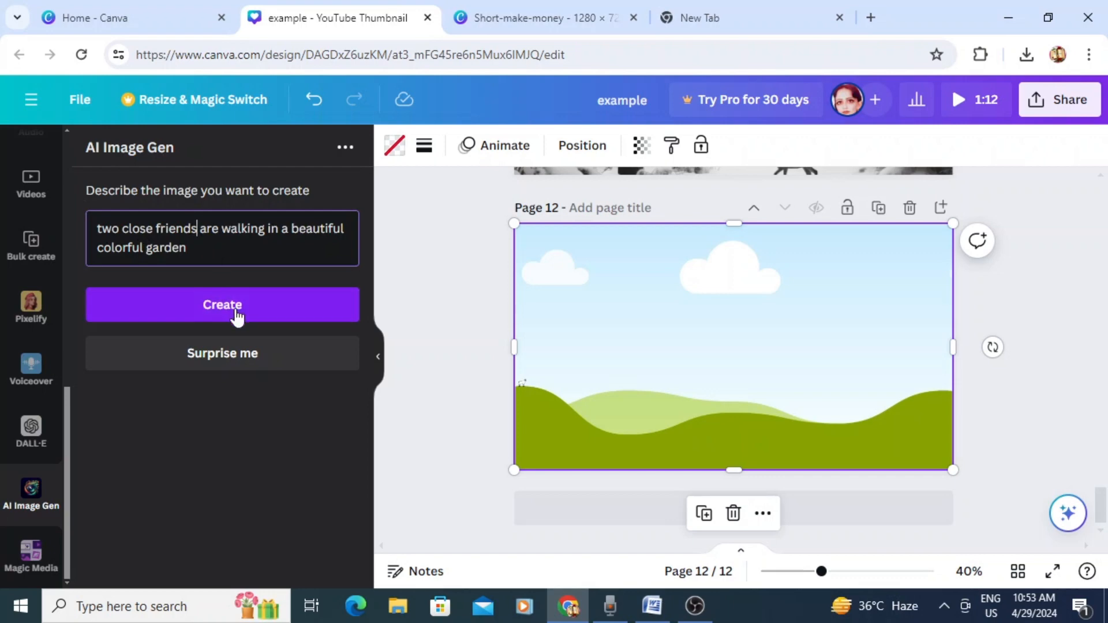
Generate a random surprise image and place it in the empty frame on page 12
click(227, 356)
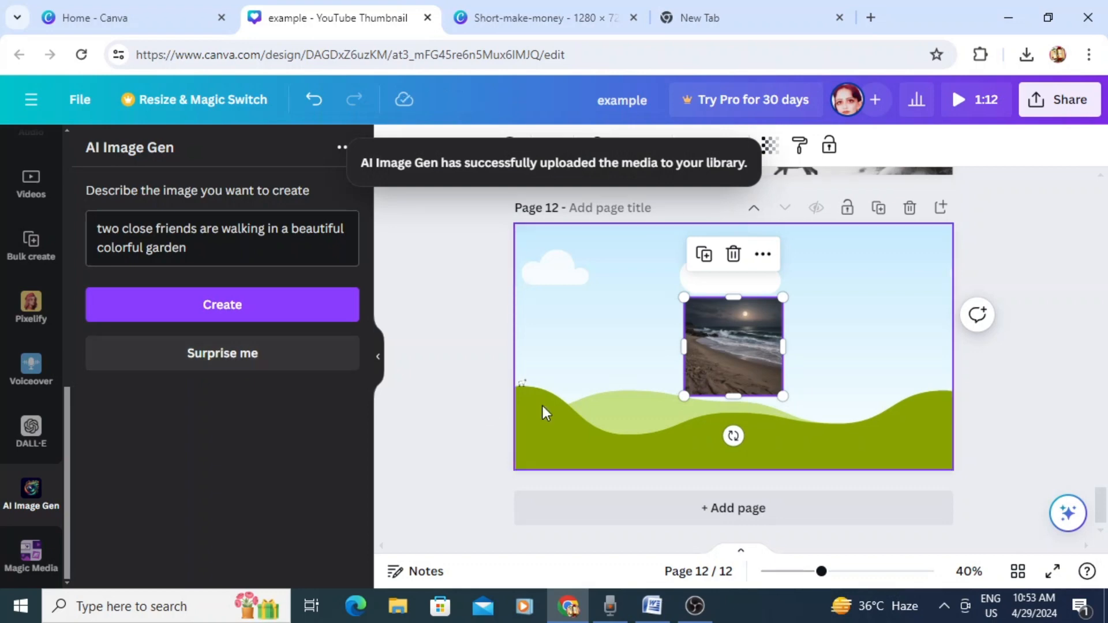
drag(726, 368, 704, 366)
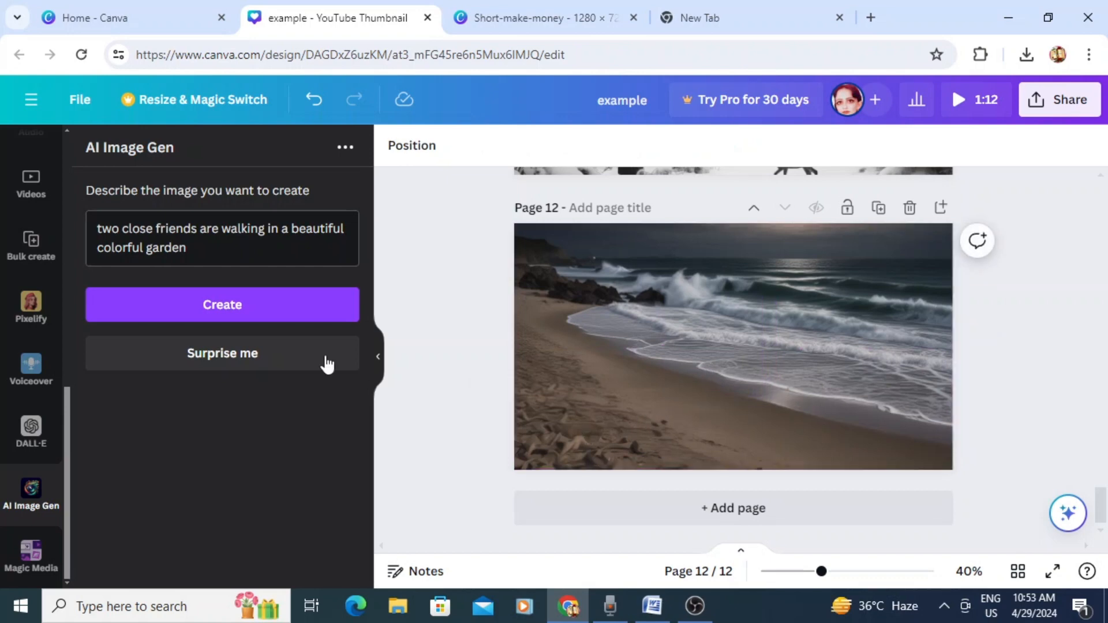
Generate the image from the colorful garden prompt, then duplicate page 12 and replace the framed beach image on page 13 with it
click(222, 307)
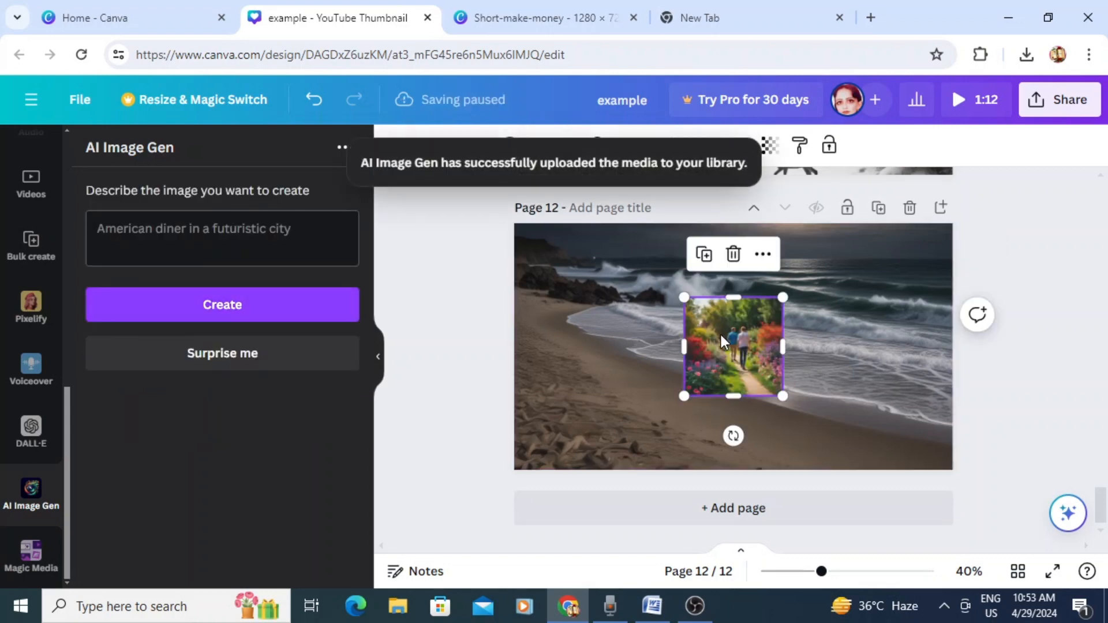
click(879, 209)
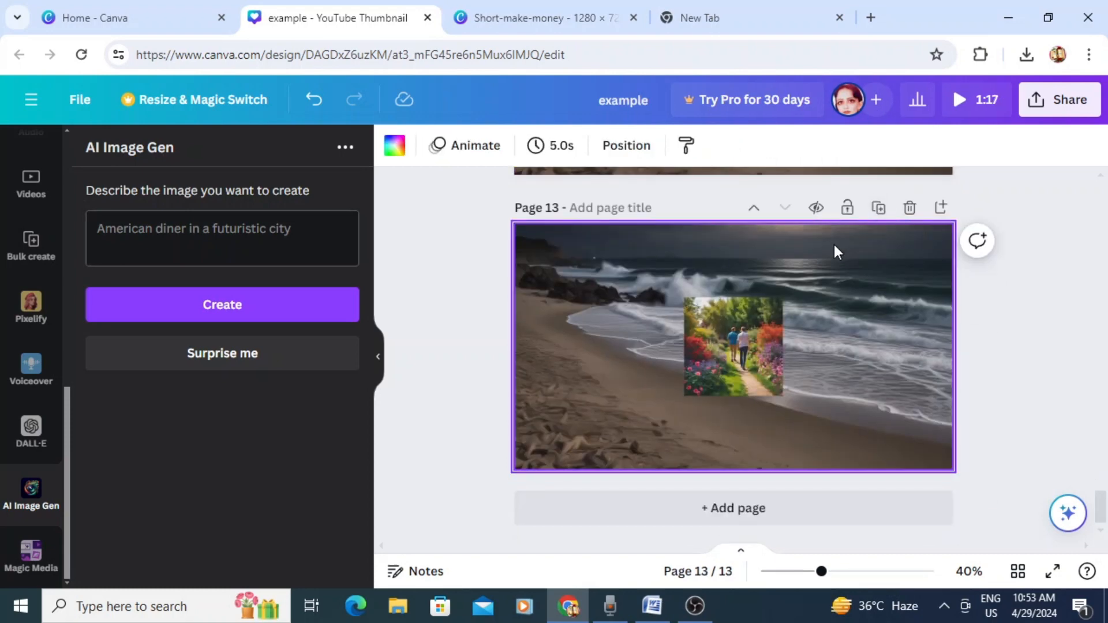
click(826, 257)
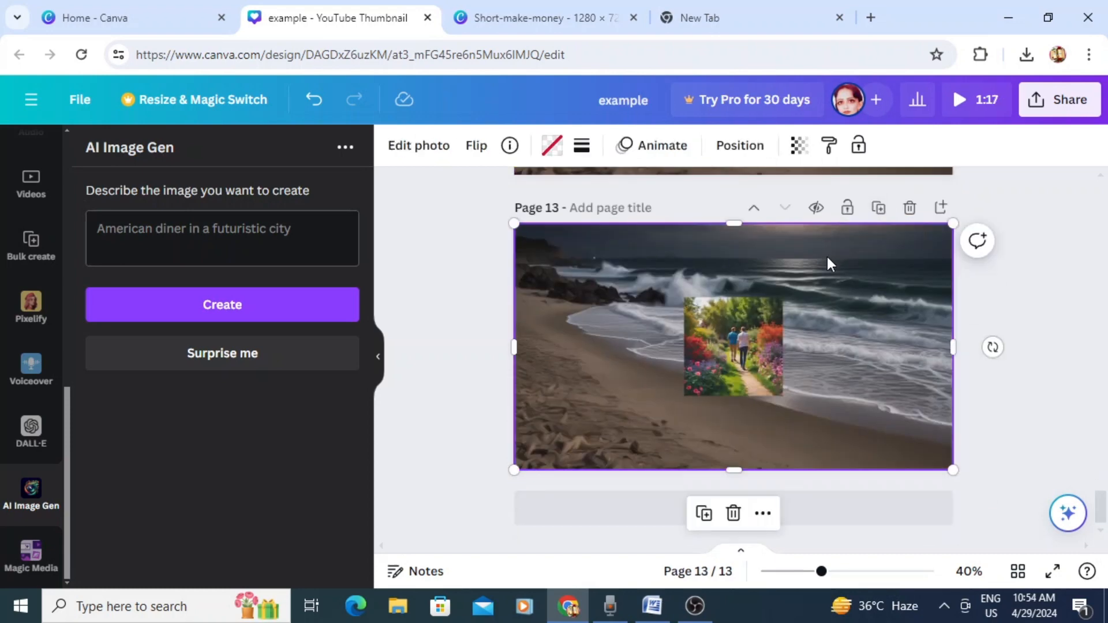
click(733, 515)
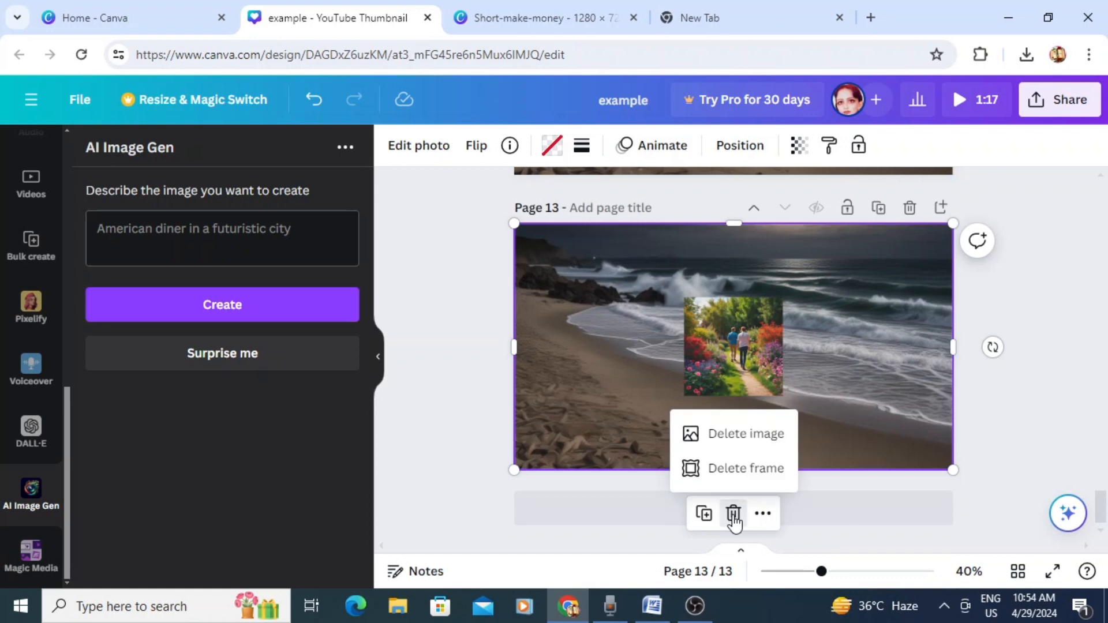
click(766, 435)
drag(752, 351, 746, 351)
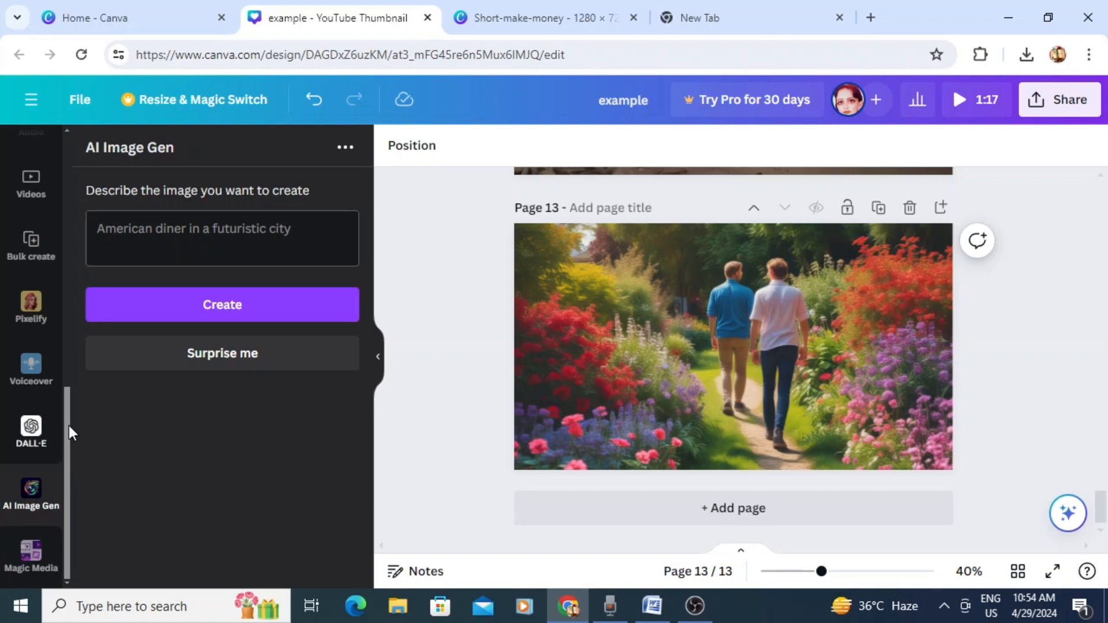
Open the Magic Media app and look over its image generation options
click(34, 555)
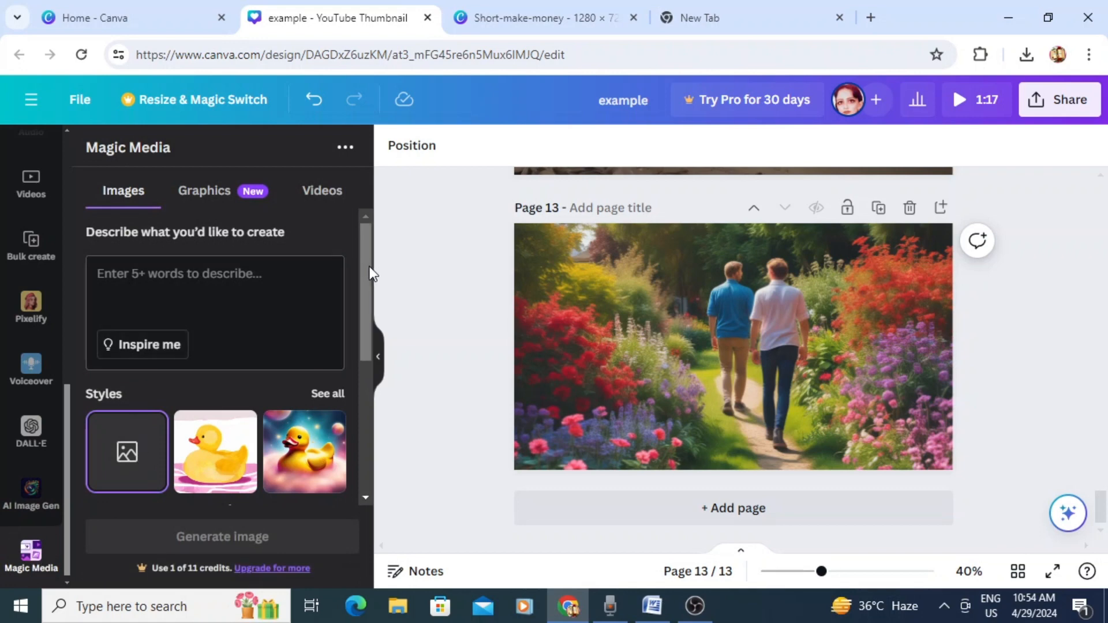
drag(366, 262, 366, 225)
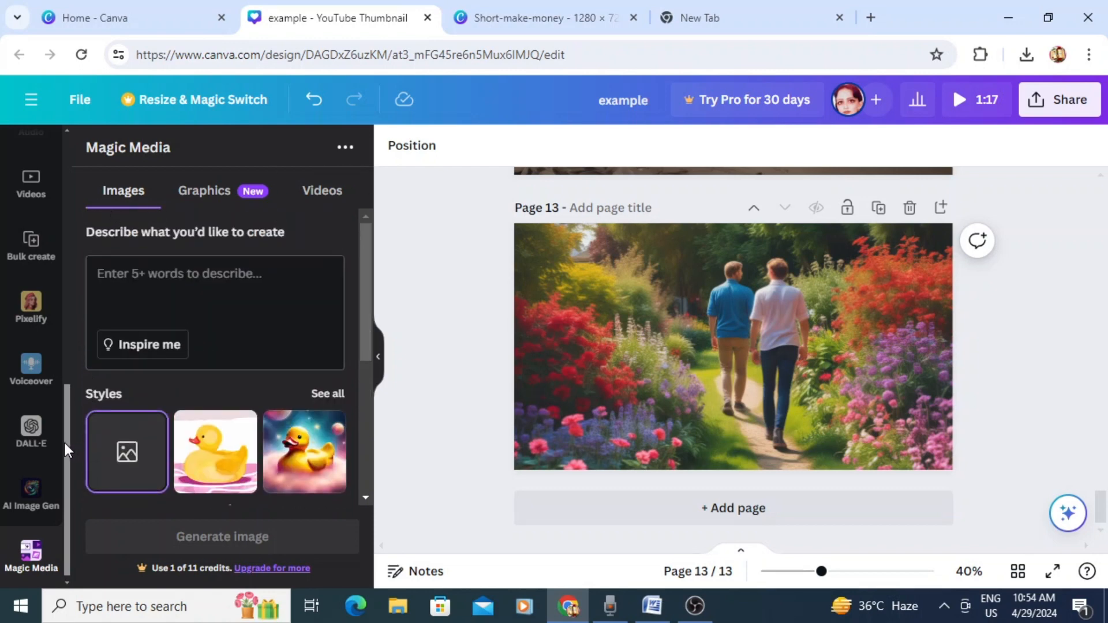
drag(63, 441, 64, 171)
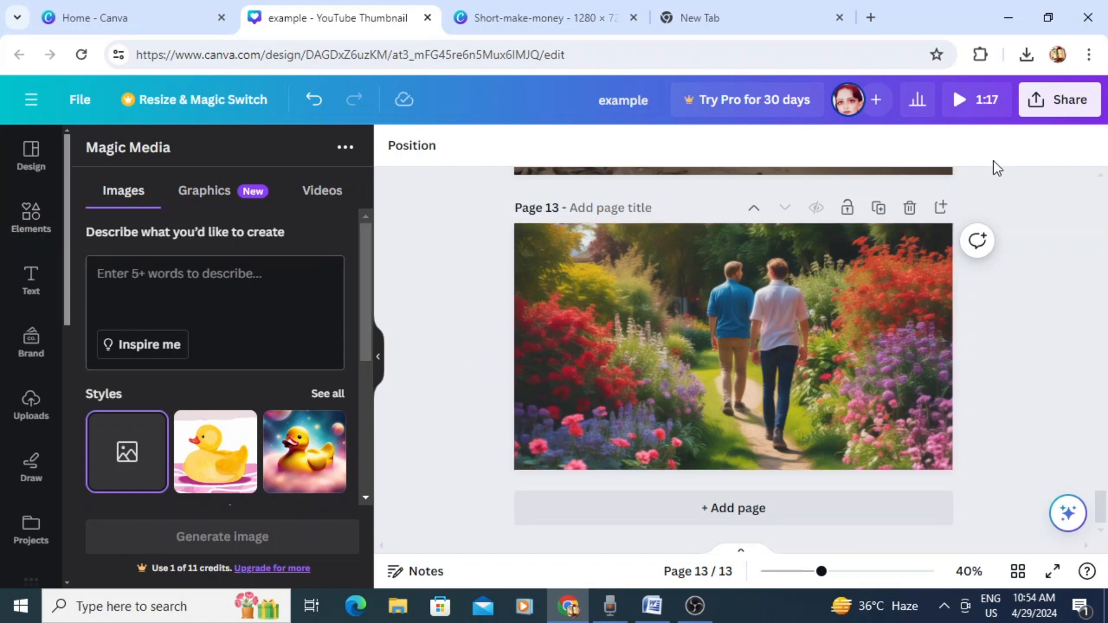
Play the full-design preview through to the last page and close it
click(960, 103)
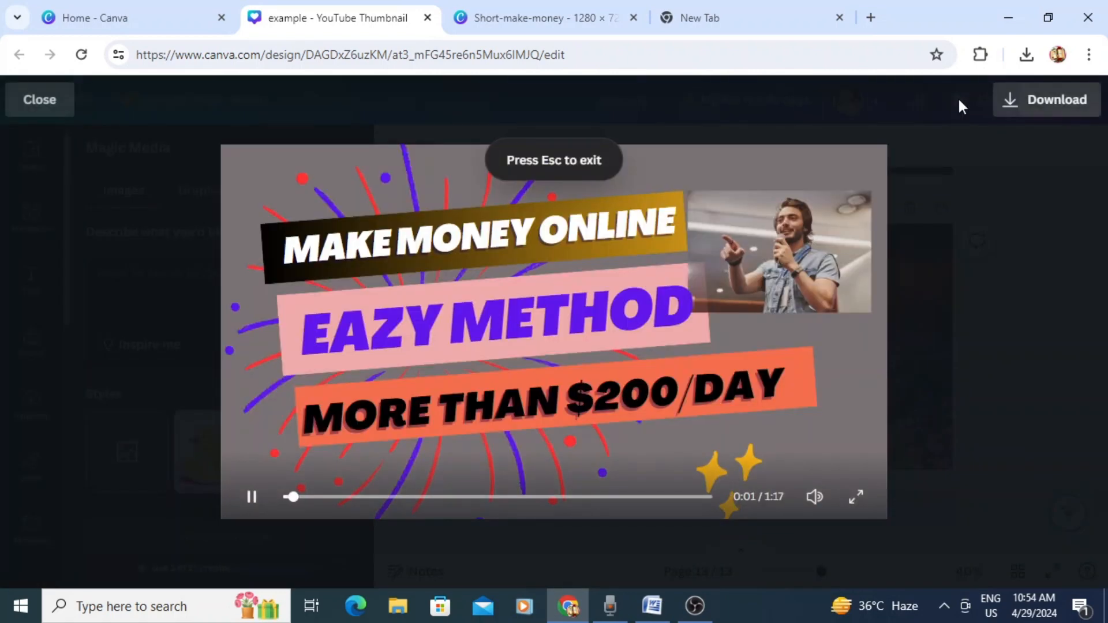
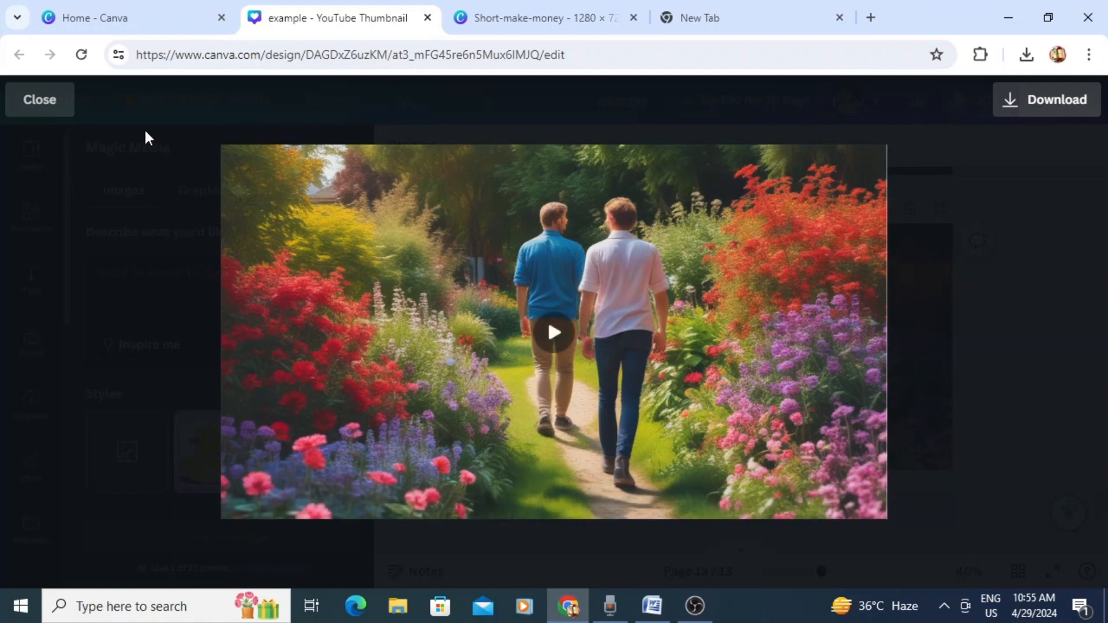
click(43, 107)
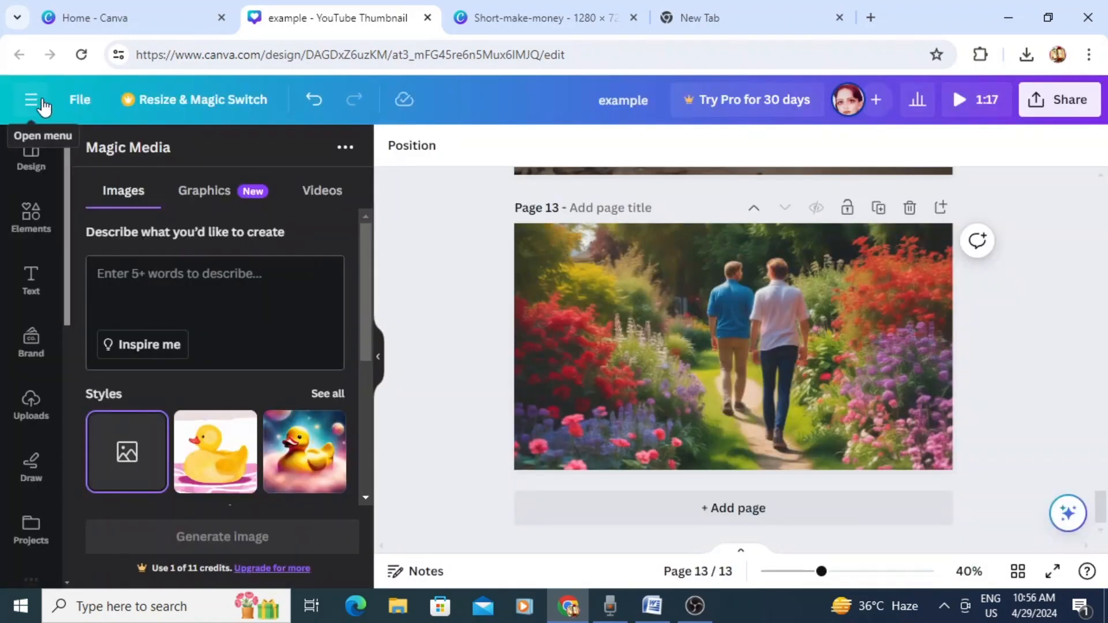
Open the text library, show the pages as a duration timeline, and move the playhead to 0:05 at the start of page 2
click(742, 555)
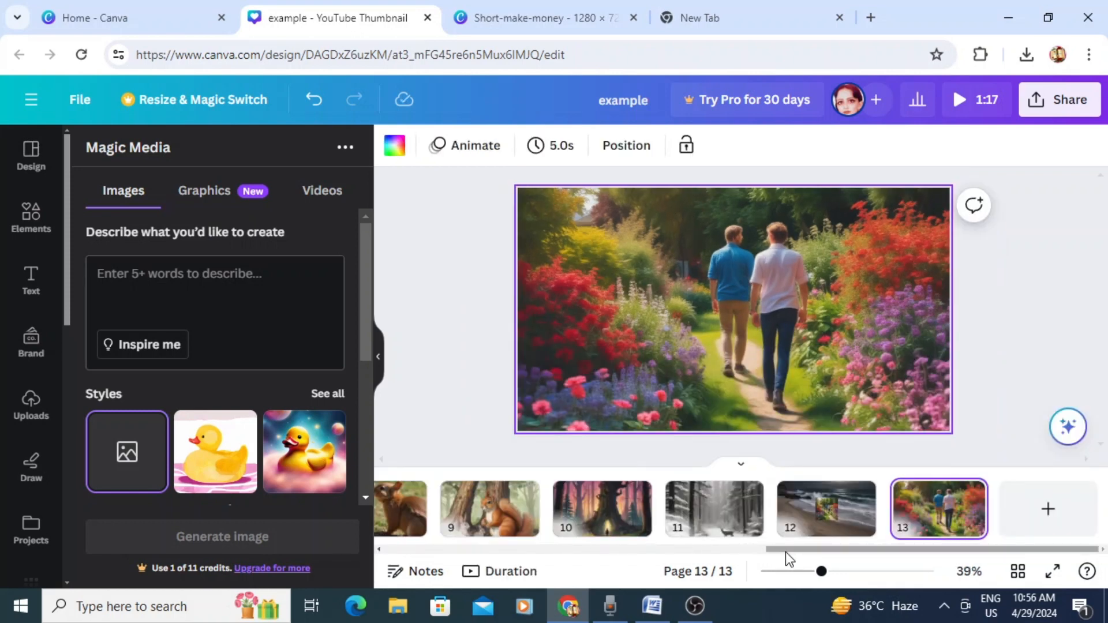
drag(785, 550, 400, 549)
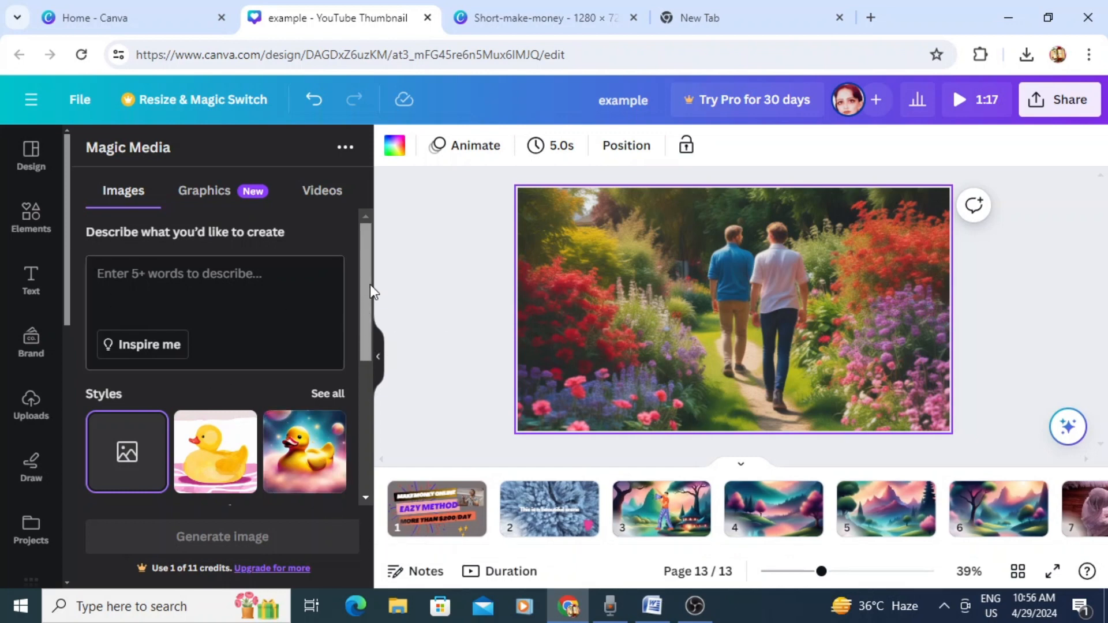
click(36, 277)
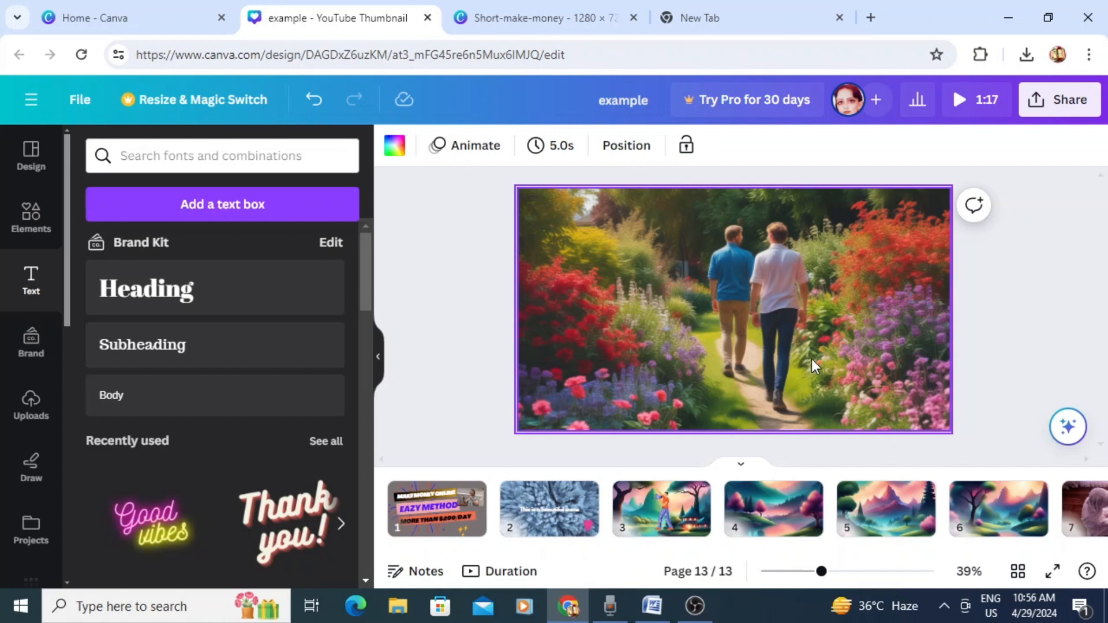
click(517, 577)
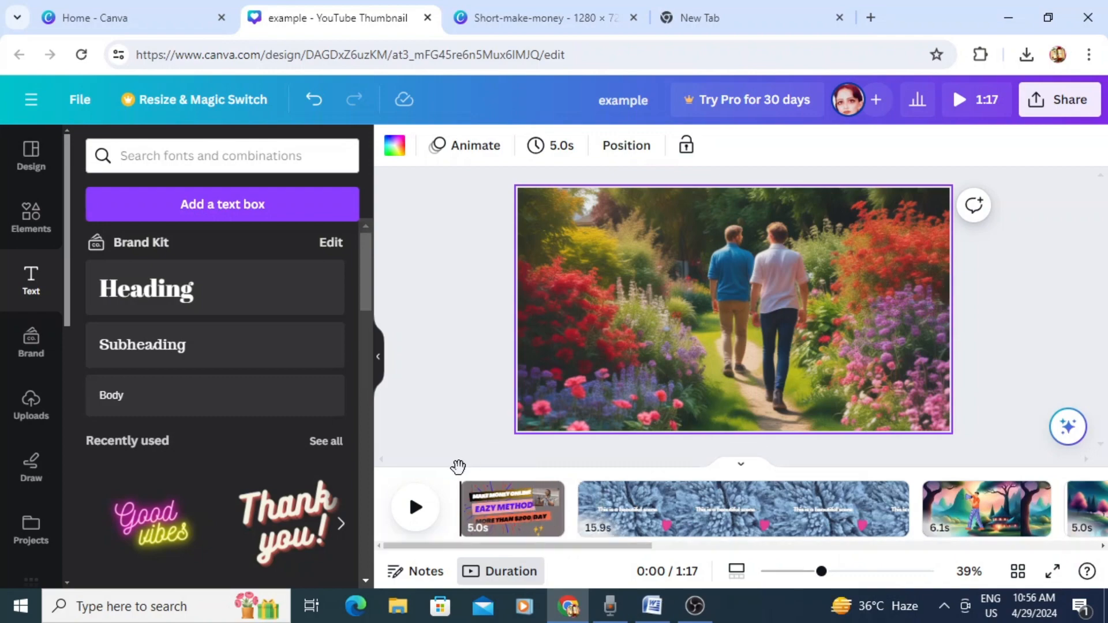
drag(458, 466, 577, 468)
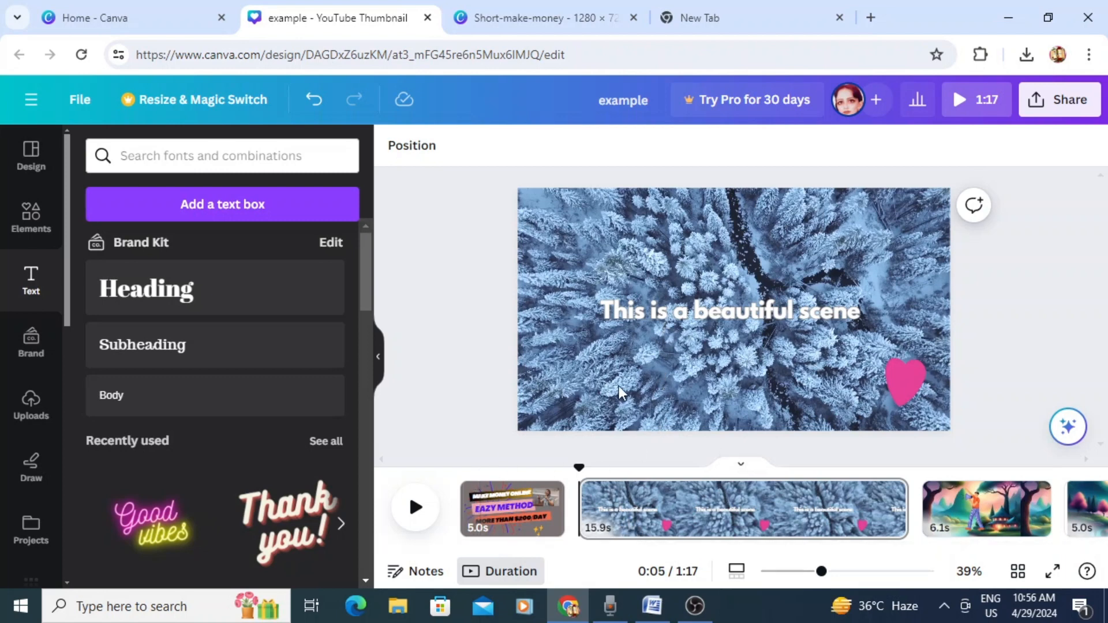
Add a heading to page 2 reading "This is a can va tutorial" and place it below the line "This is a beautiful scene"
click(198, 296)
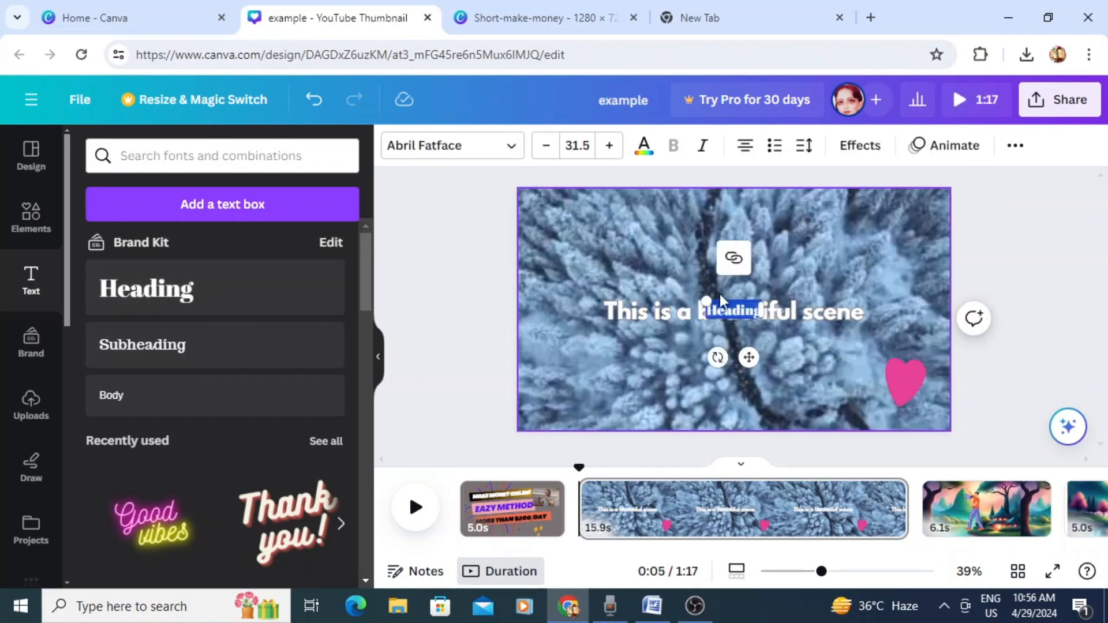
click(757, 311)
key(BackSpace)
key(BackSpace)
key(BackSpace)
key(BackSpace)
key(BackSpace)
key(BackSpace)
key(BackSpace)
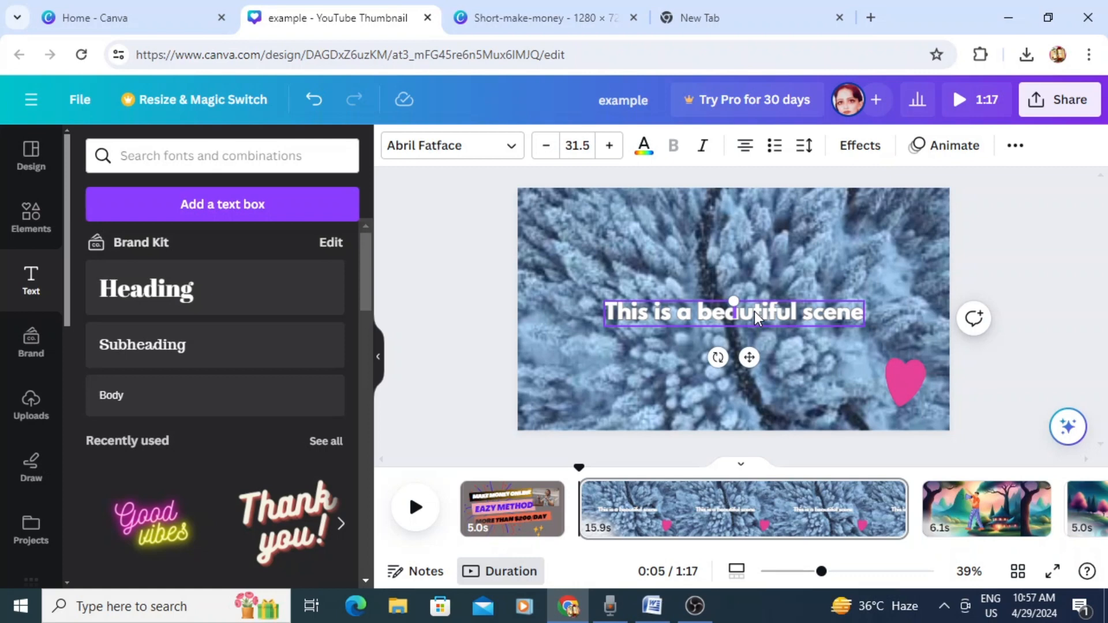
text(This is)
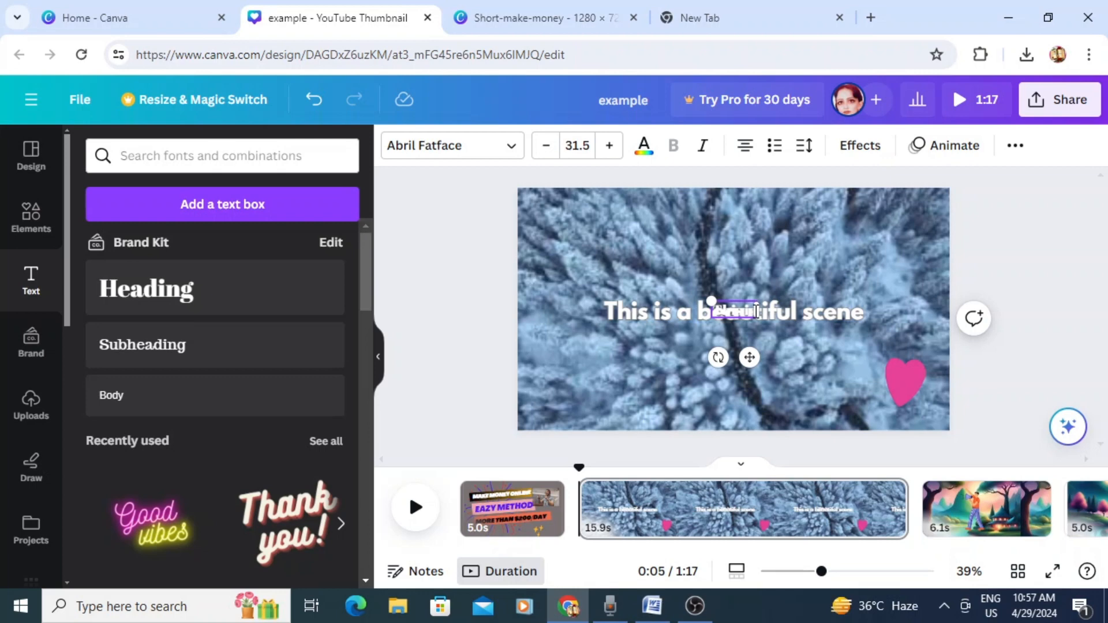
text( a)
text(beauti)
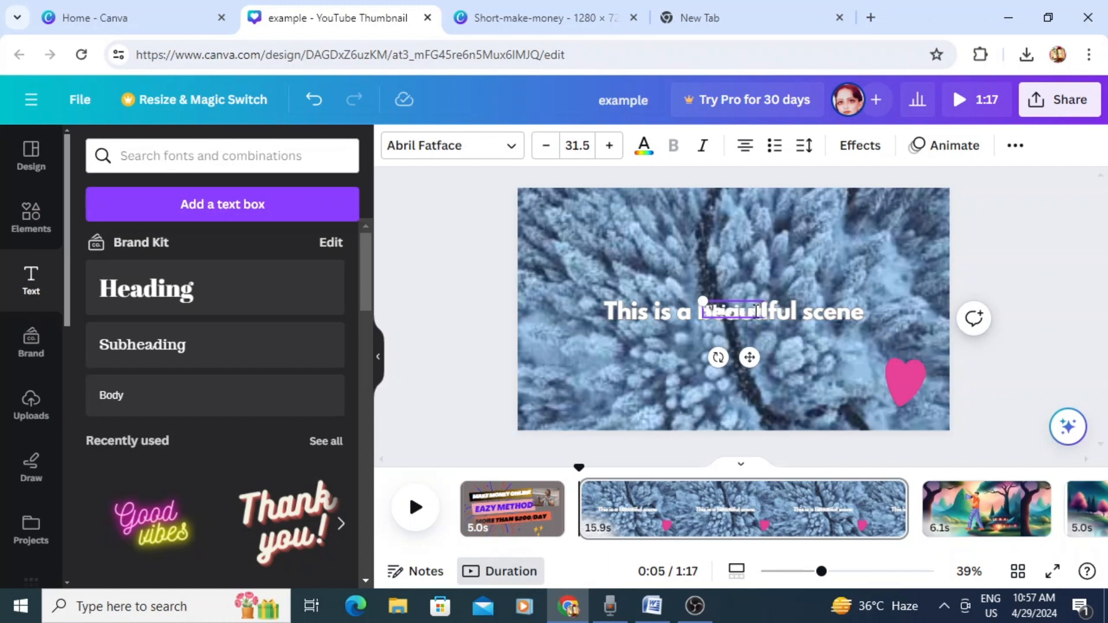
text(ful)
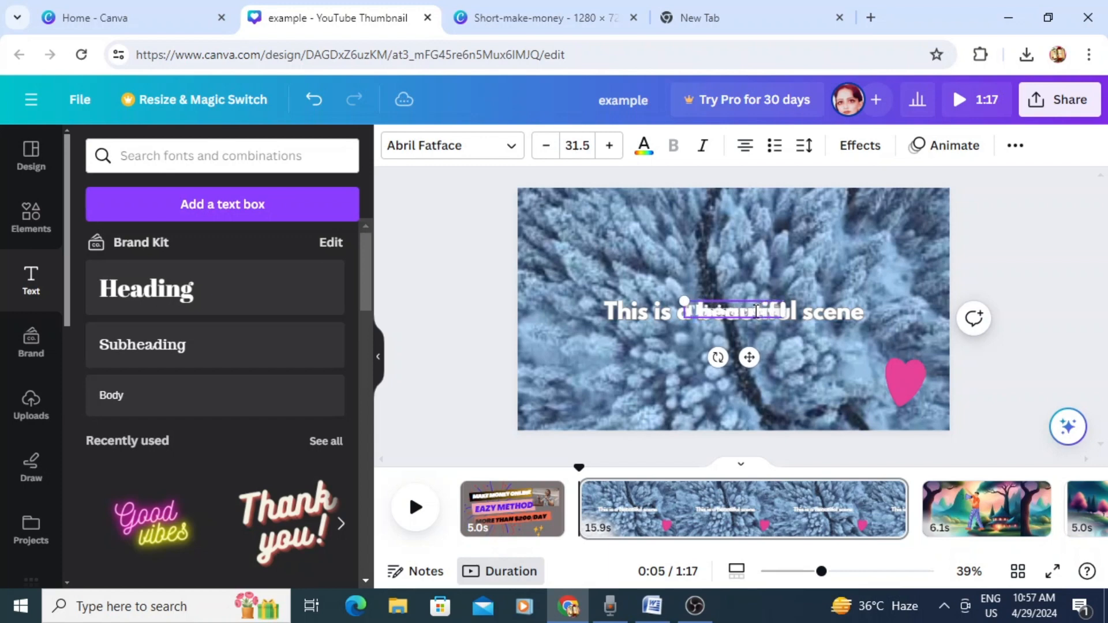
text(torial)
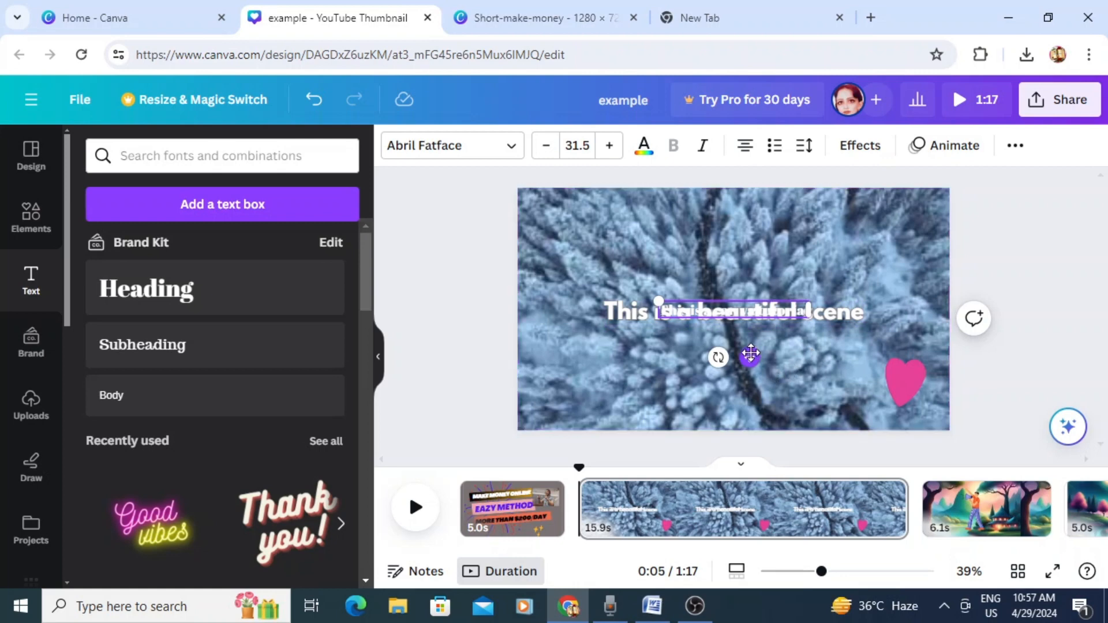
drag(749, 356, 750, 388)
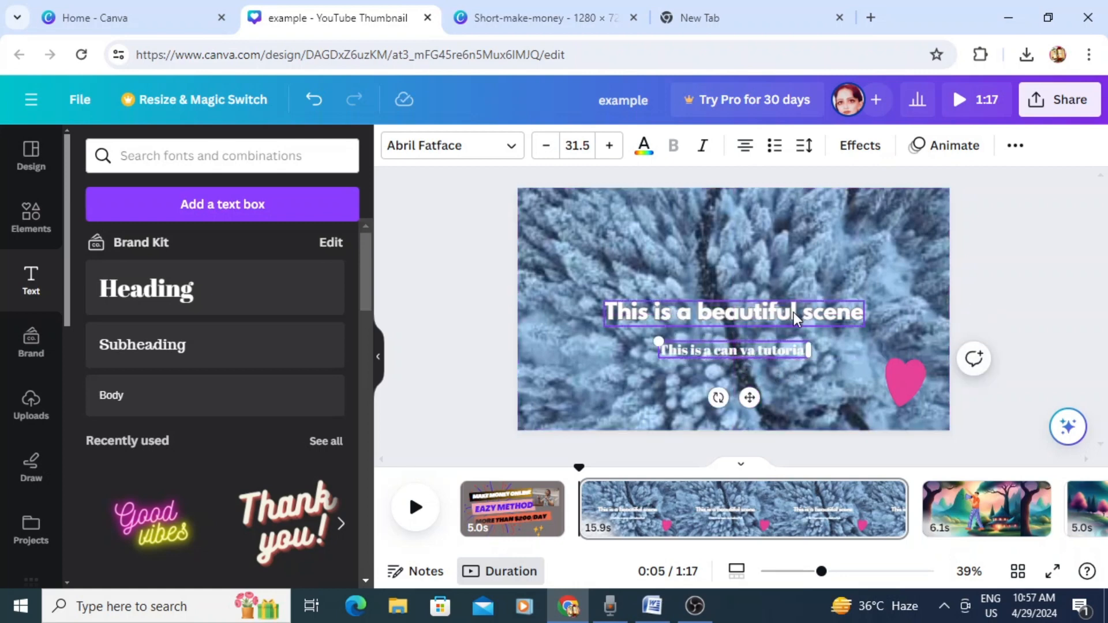
click(970, 293)
Duplicate the "This is a can va tutorial" heading and place the copy directly beneath it
click(768, 351)
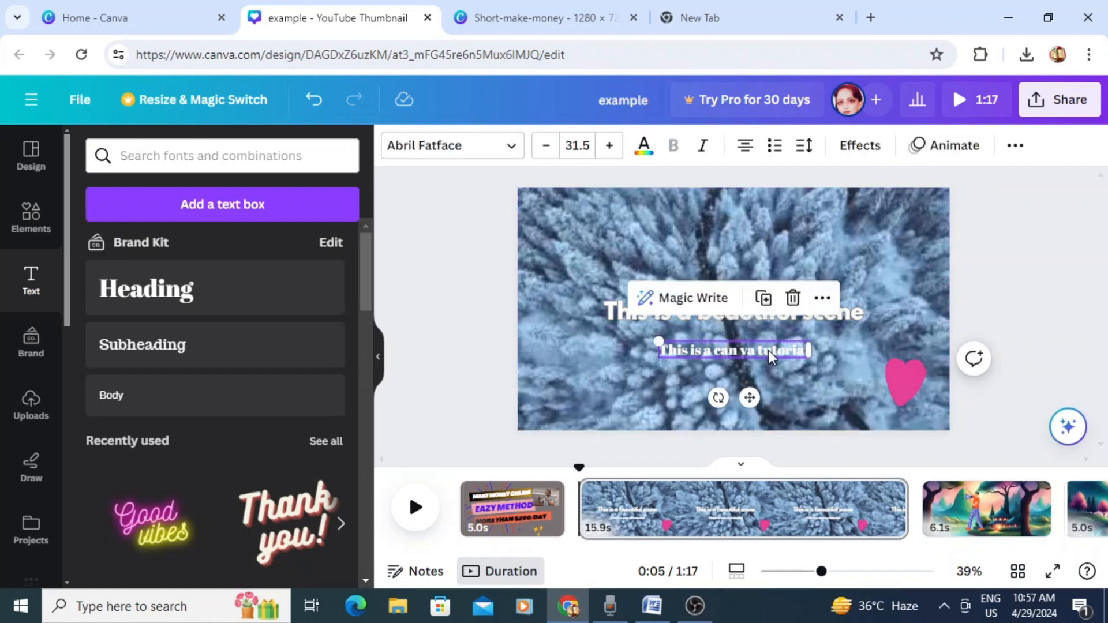
click(764, 301)
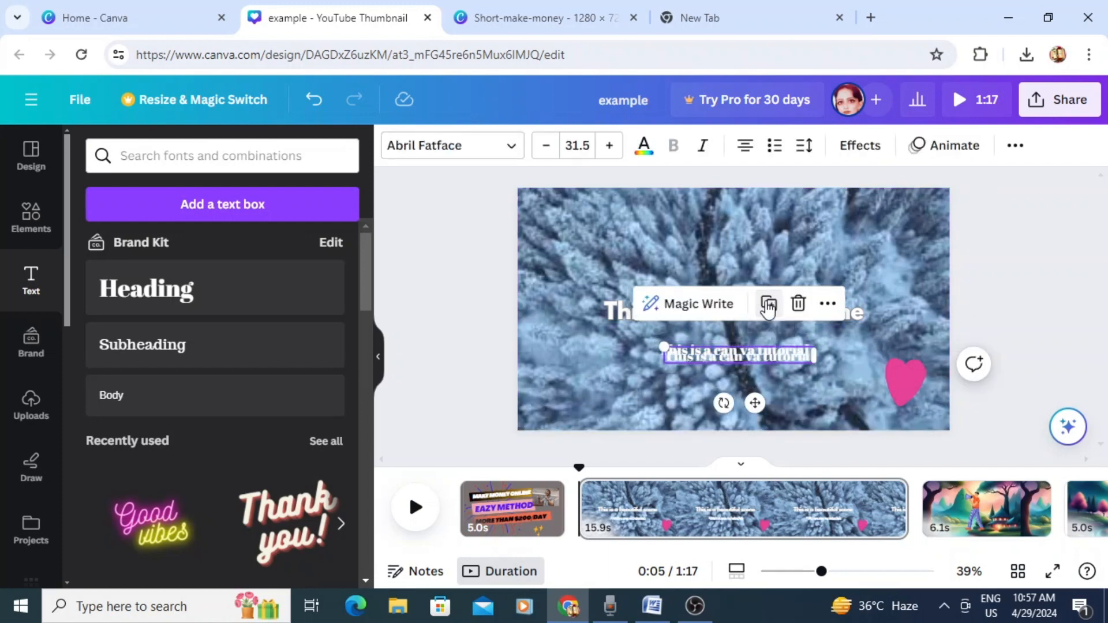
drag(757, 400, 755, 420)
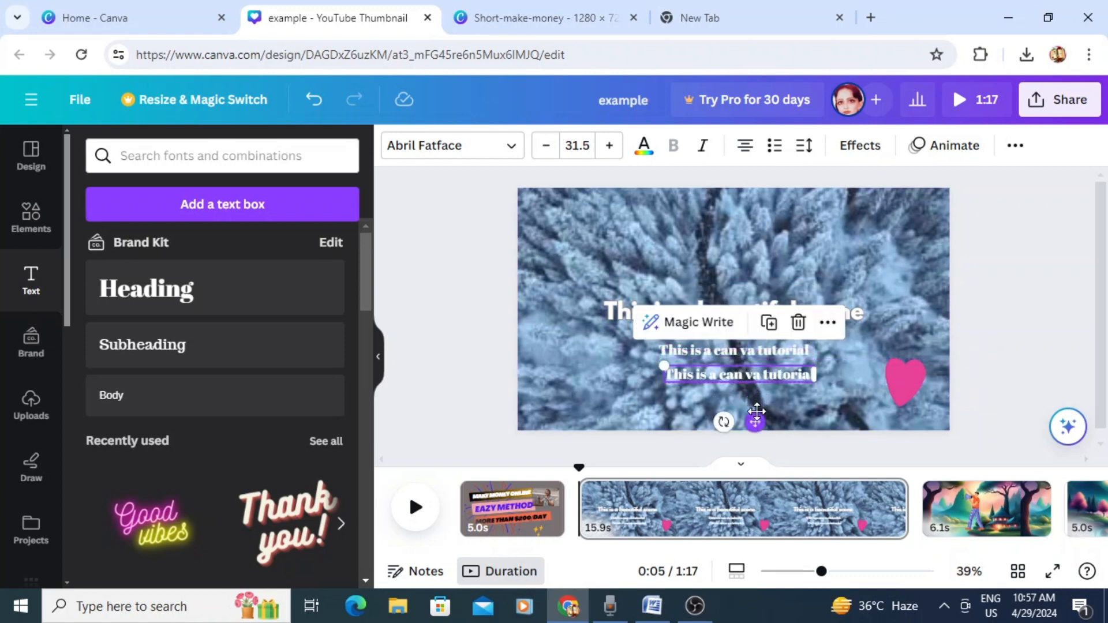
Replace the text of the duplicated heading with "for newbie"
click(804, 376)
click(805, 375)
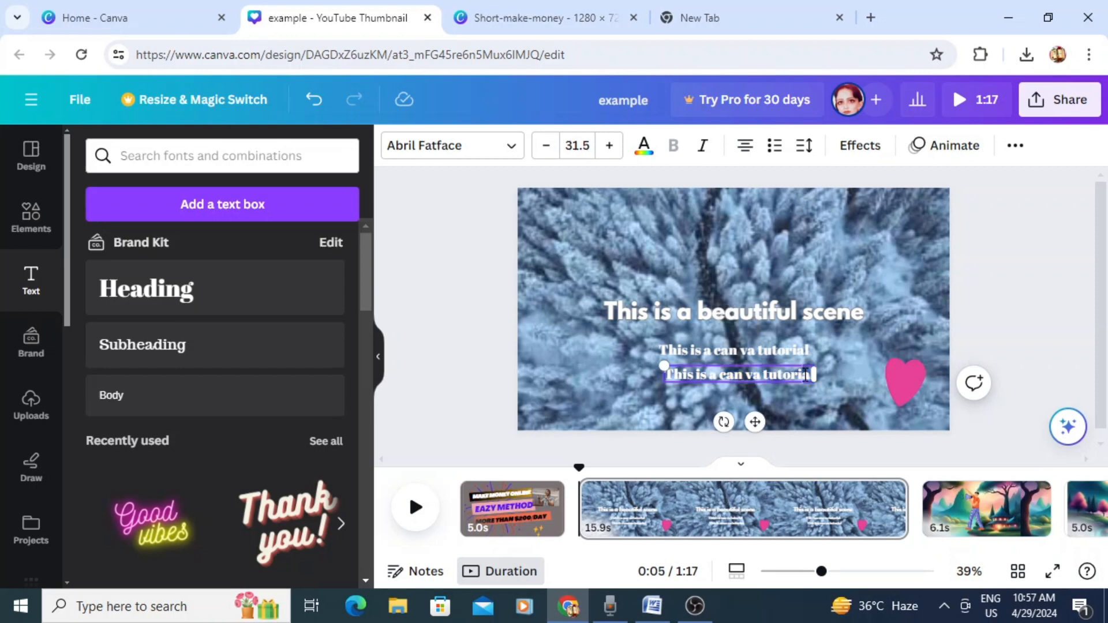
key(BackSpace)
key(BackSpace)
key(BackSpace)
key(BackSpace)
key(BackSpace)
key(BackSpace)
key(BackSpace)
key(BackSpace)
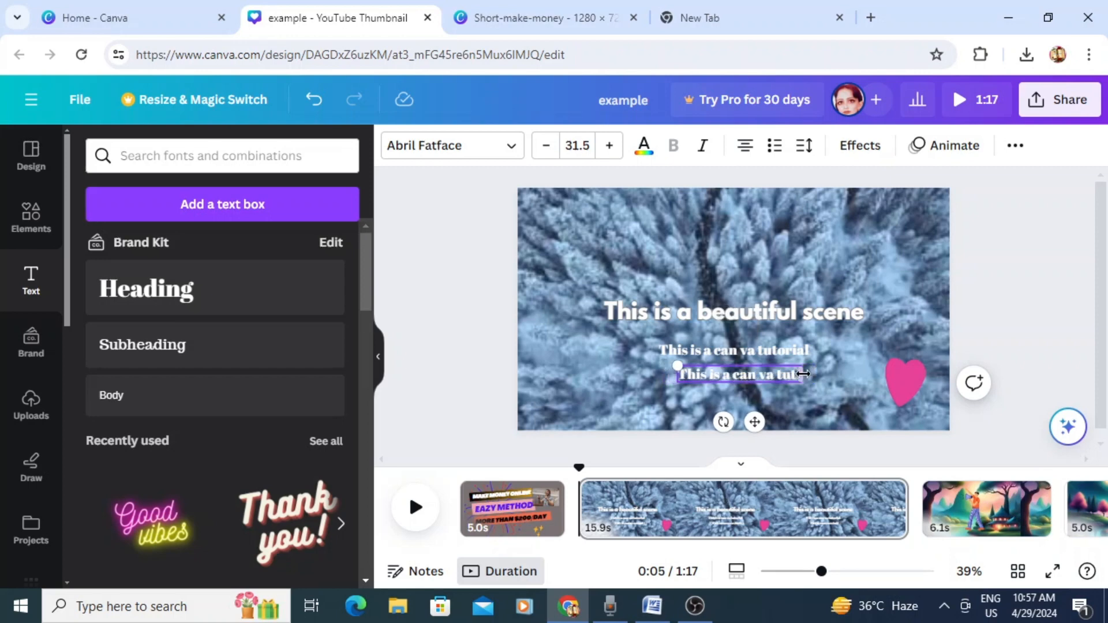
key(BackSpace)
key(BackSpace)
key(BackSpace)
key(BackSpace)
key(BackSpace)
key(BackSpace)
key(BackSpace)
key(BackSpace)
key(BackSpace)
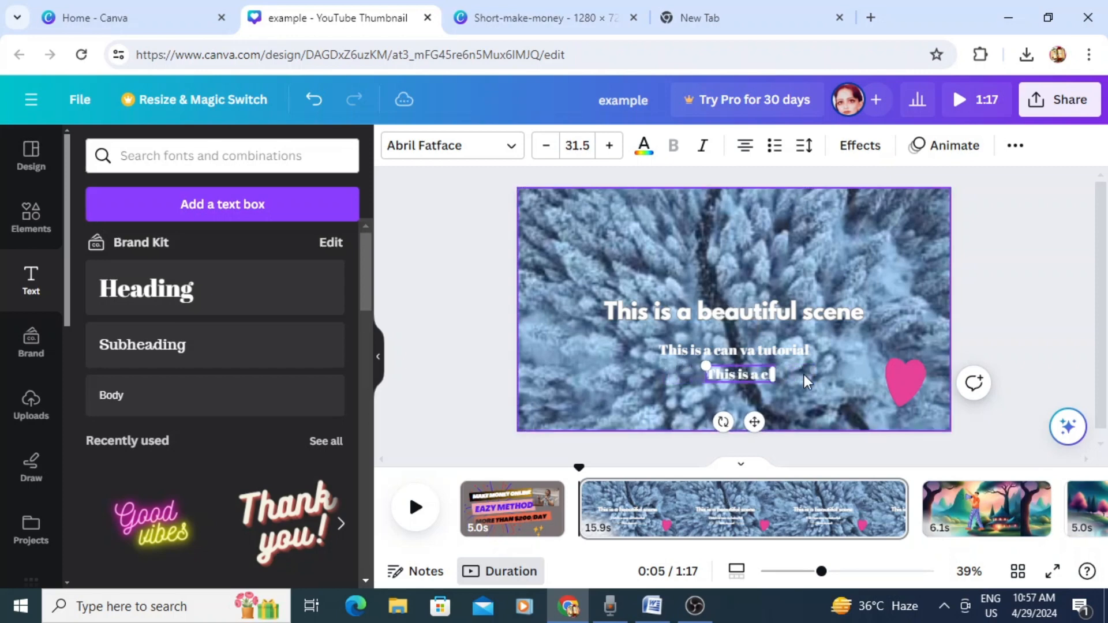
key(BackSpace)
key(BackSpace)
key(BackSpace)
key(BackSpace)
key(BackSpace)
key(BackSpace)
key(BackSpace)
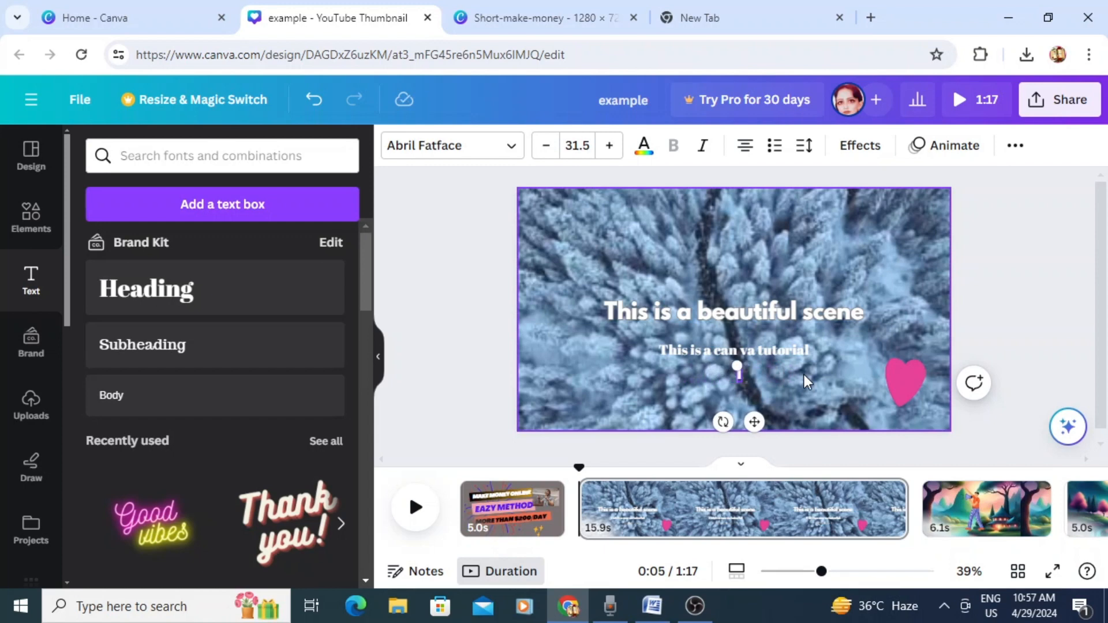
text(for)
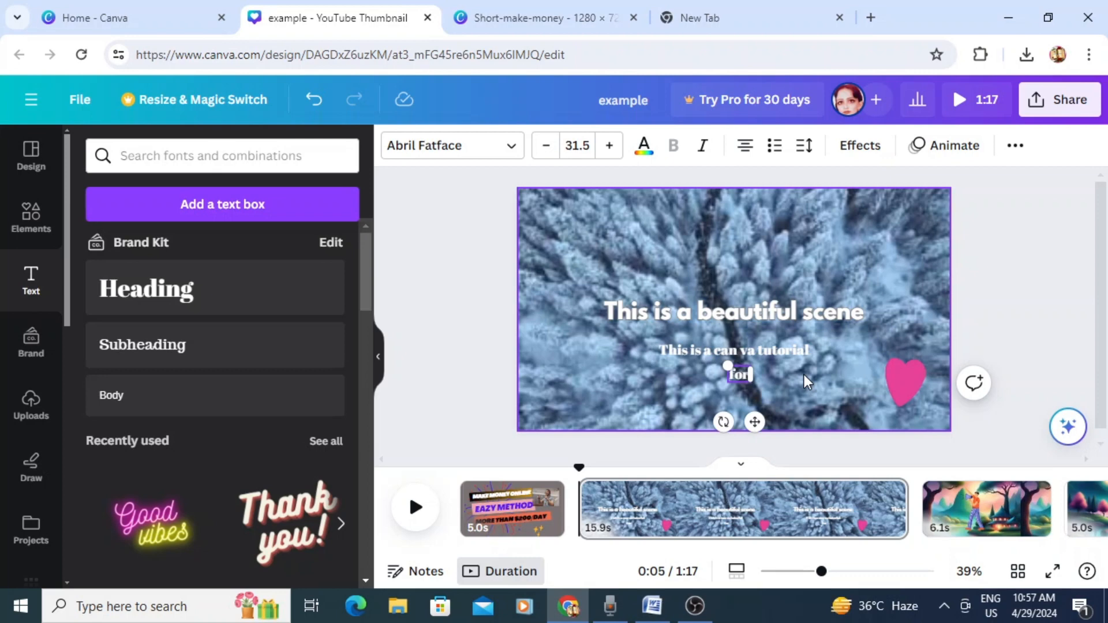
text( new)
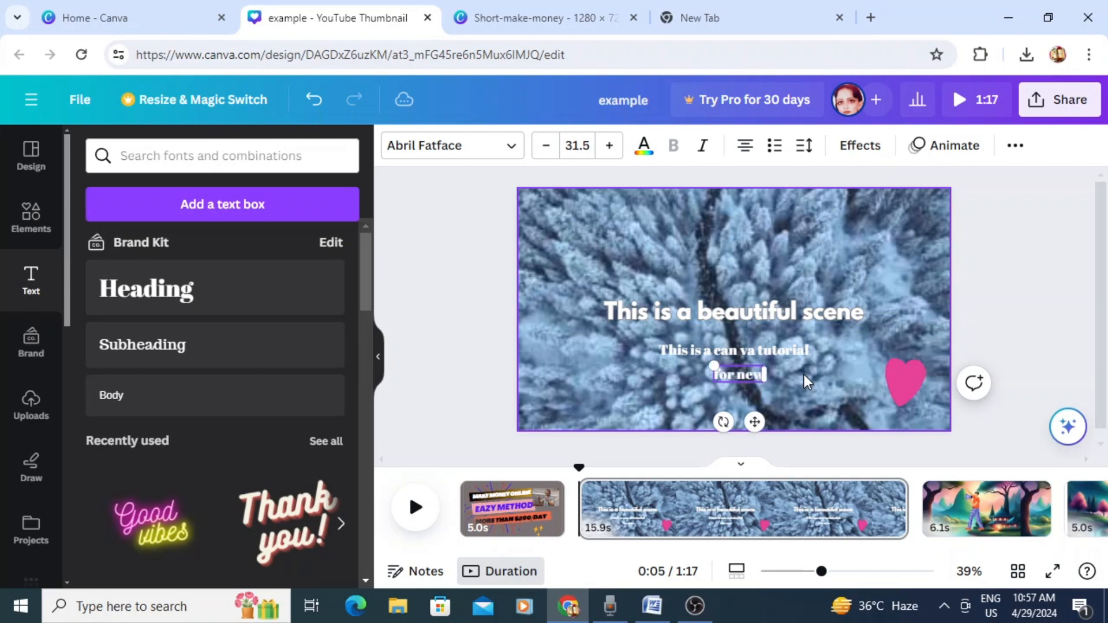
text(bie)
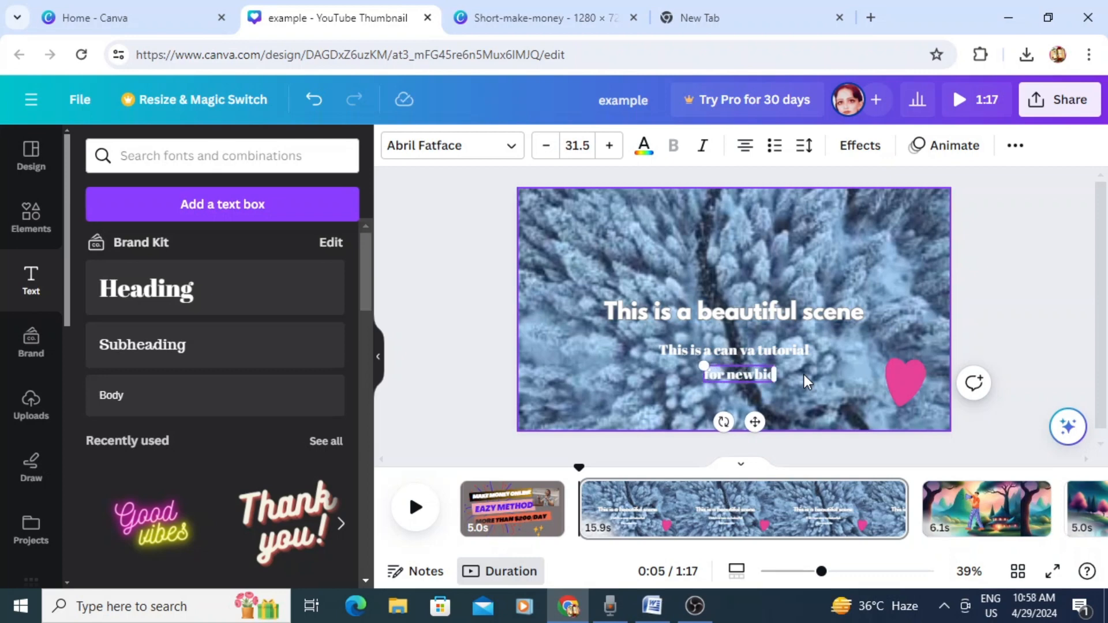
Extend the duplicated line on page 2 to "for newbies, who want to learn" and move it up directly beneath "This is a can va tutorial"
text(s)
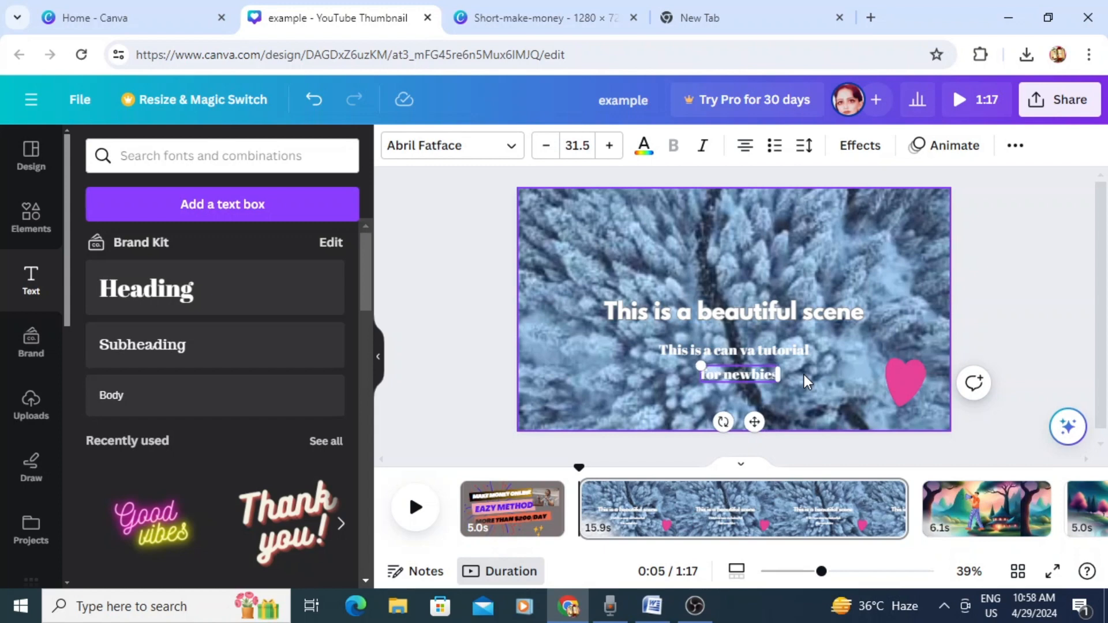
text(newbies)
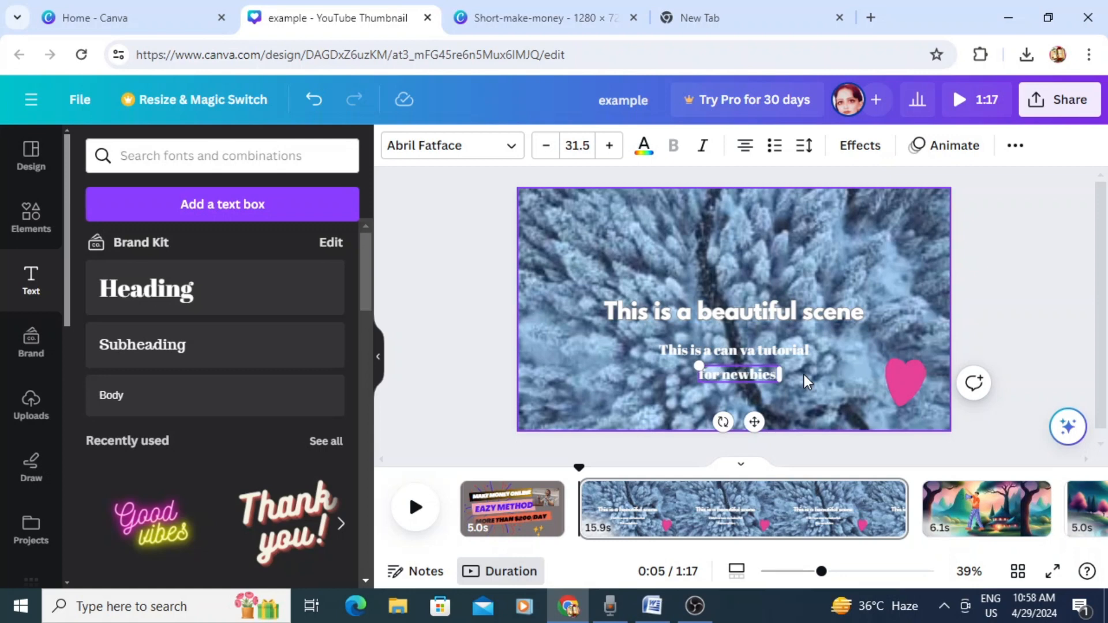
text(, wh)
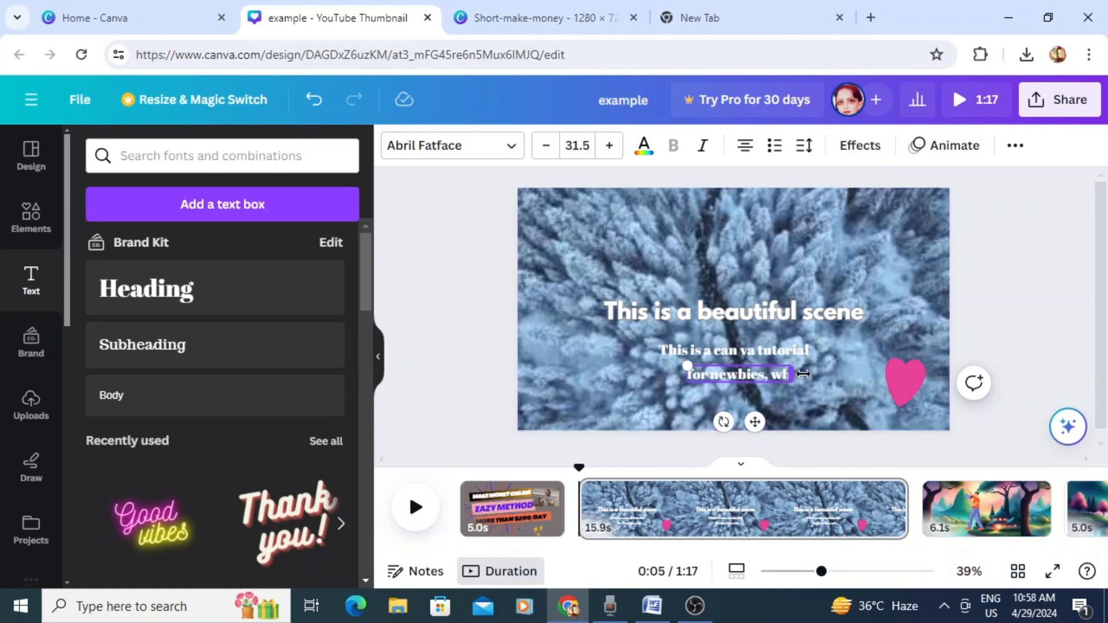
text(o want)
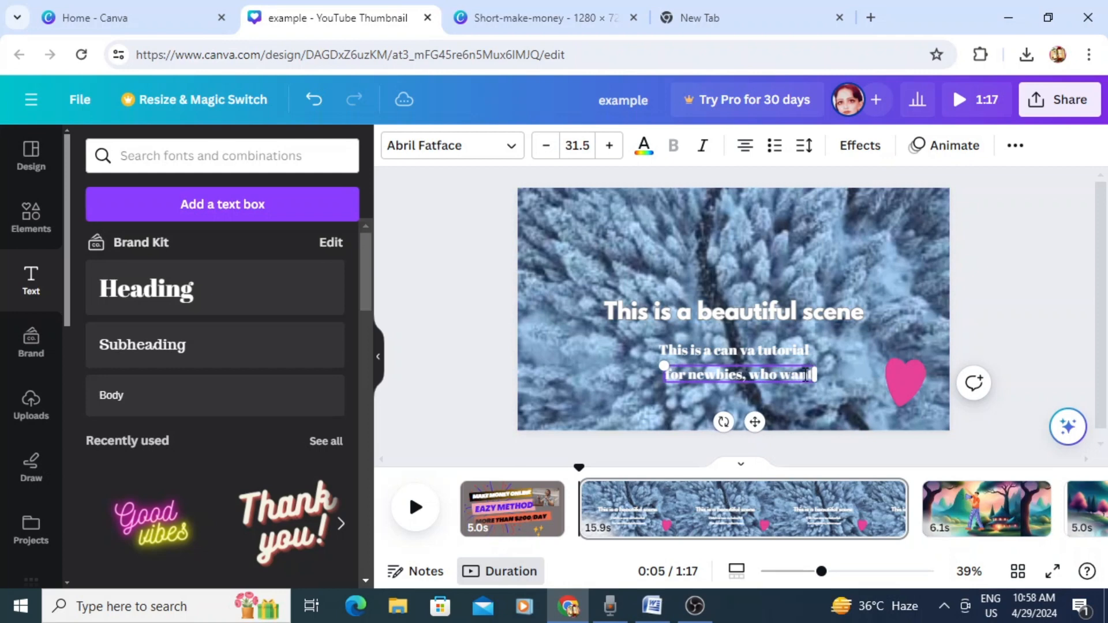
text( to lea)
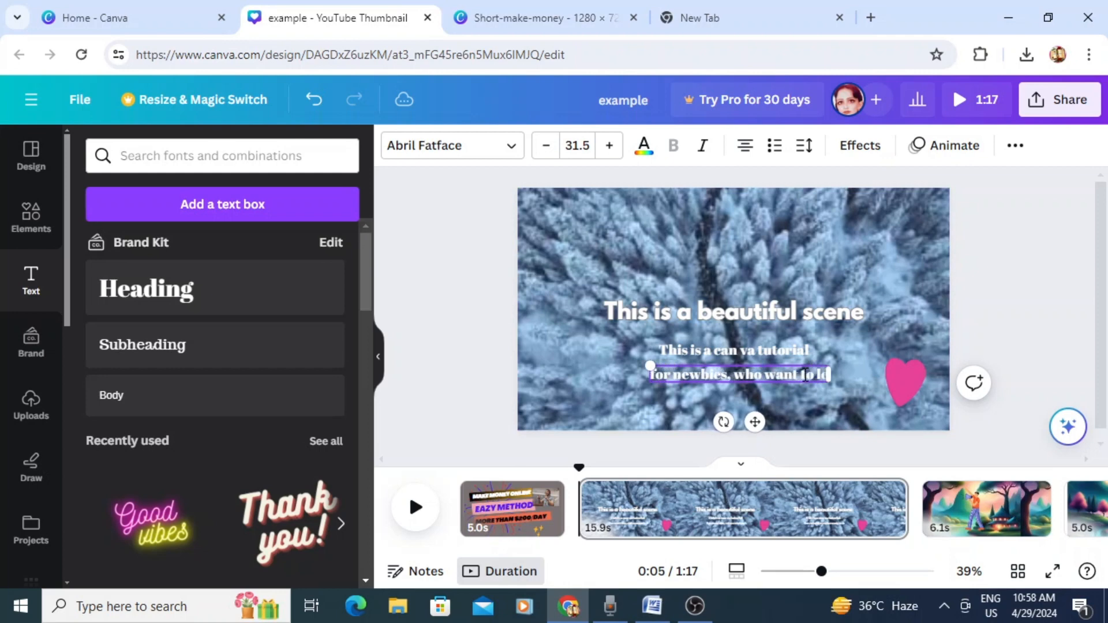
text(rn)
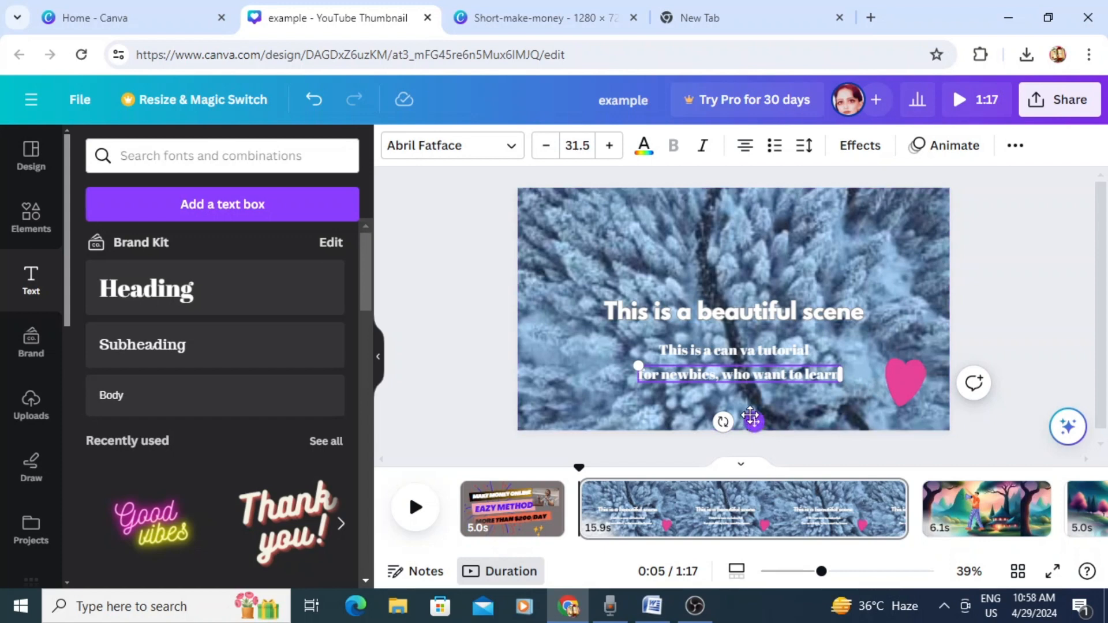
drag(750, 416, 751, 410)
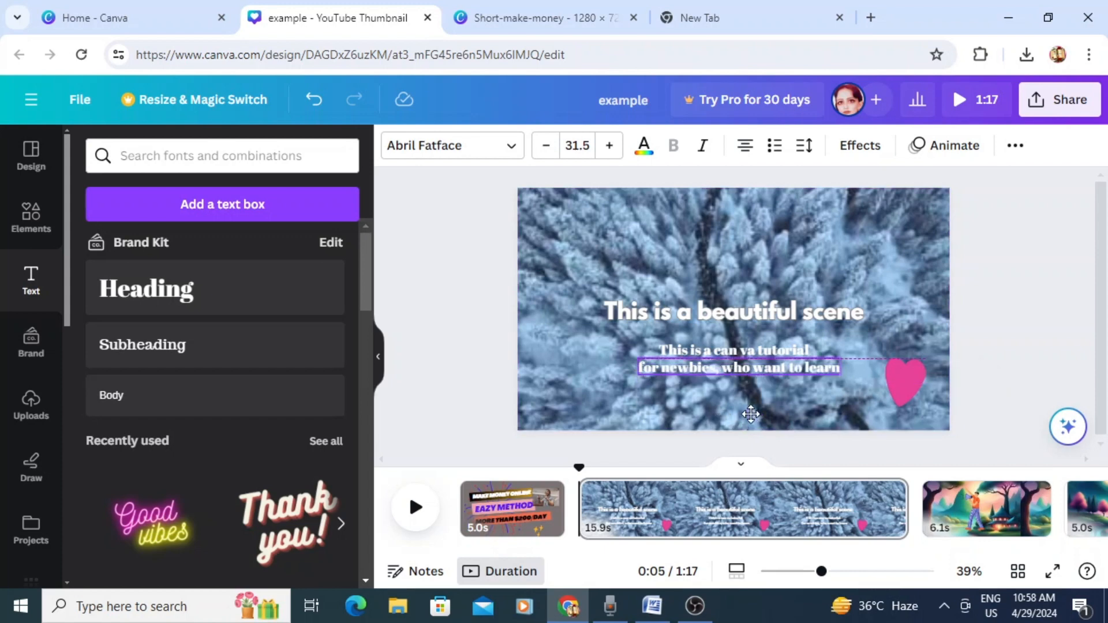
click(967, 307)
Duplicate the line "for newbies, who want to learn" and place the copy centred above "This is a beautiful scene"
click(815, 369)
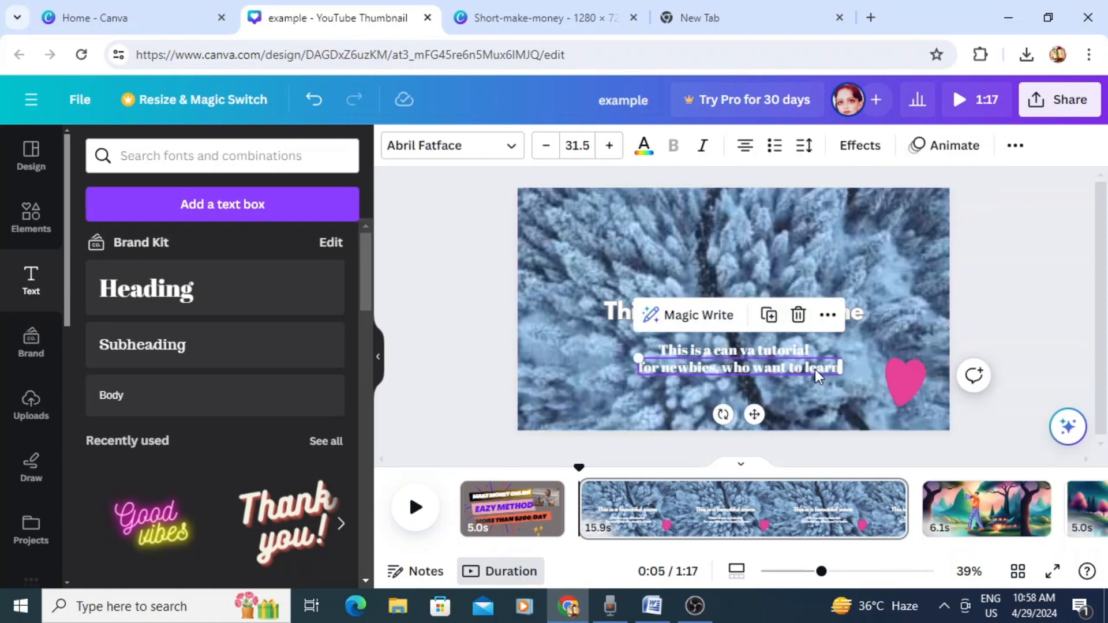
click(771, 321)
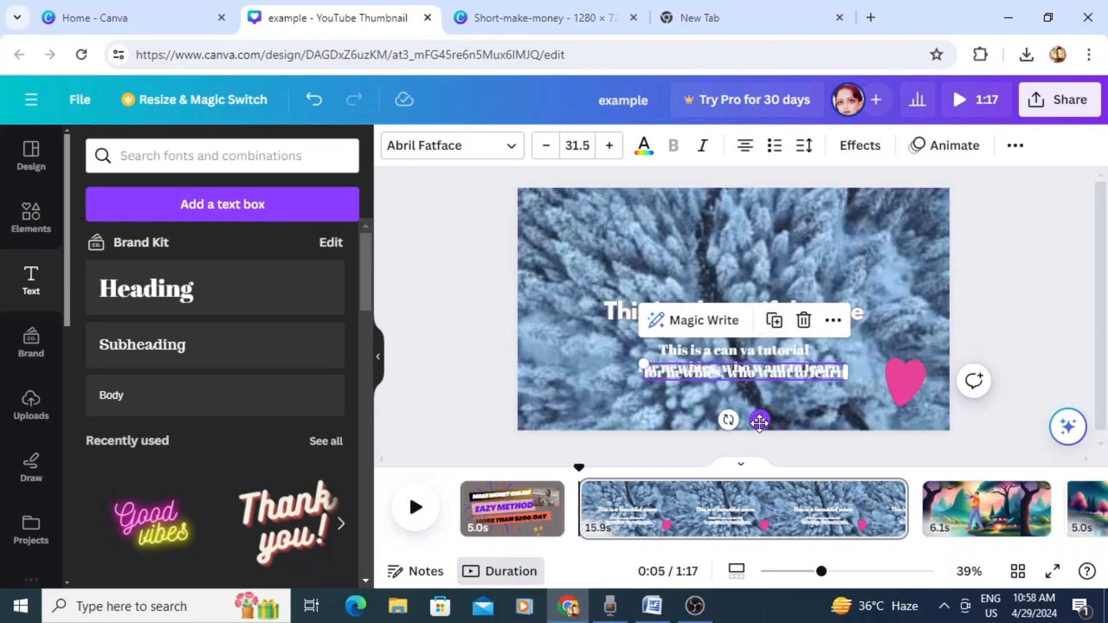
drag(759, 423, 749, 301)
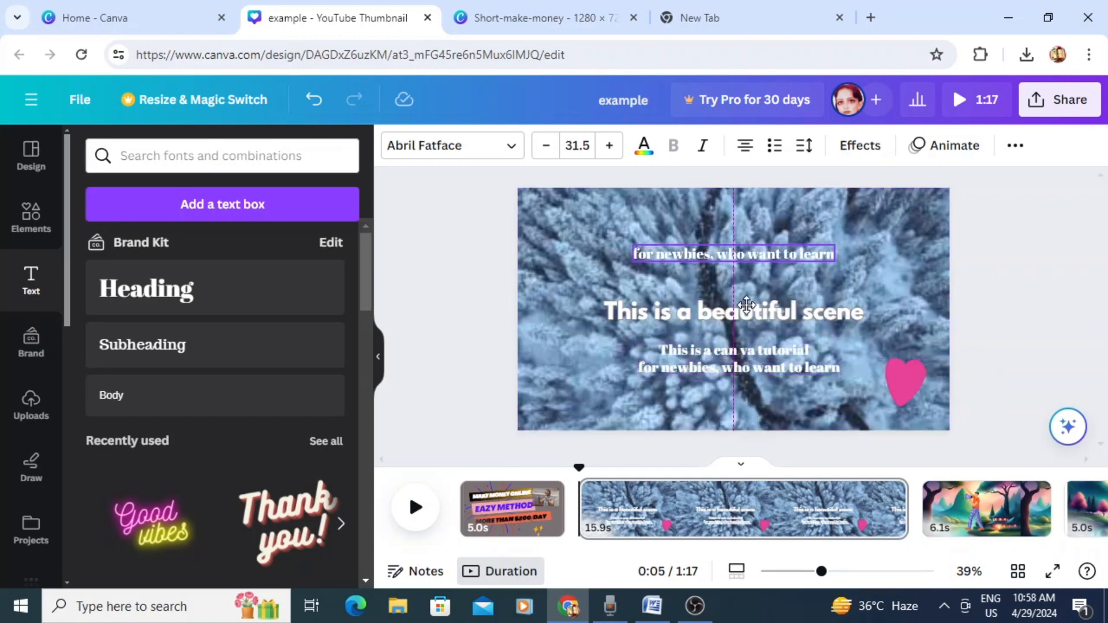
Replace the text of the copied line above "This is a beautiful scene" with "learn"
click(829, 254)
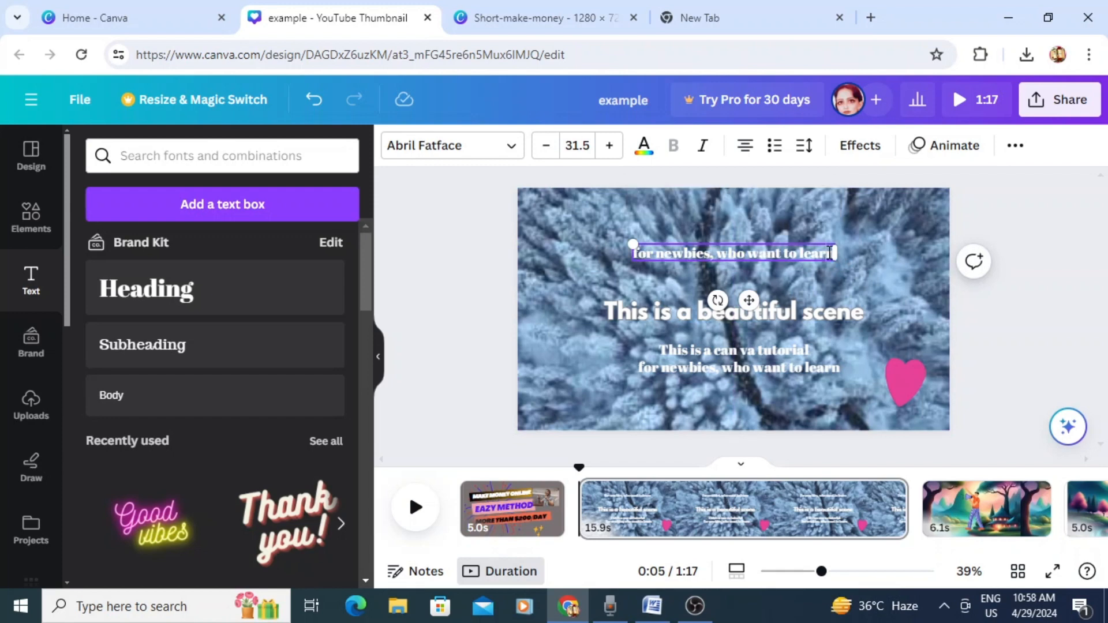
key(BackSpace)
key(BackSpace)
key(BackSpace)
key(BackSpace)
key(BackSpace)
key(BackSpace)
key(BackSpace)
key(BackSpace)
key(BackSpace)
key(BackSpace)
key(BackSpace)
key(BackSpace)
key(BackSpace)
key(BackSpace)
key(BackSpace)
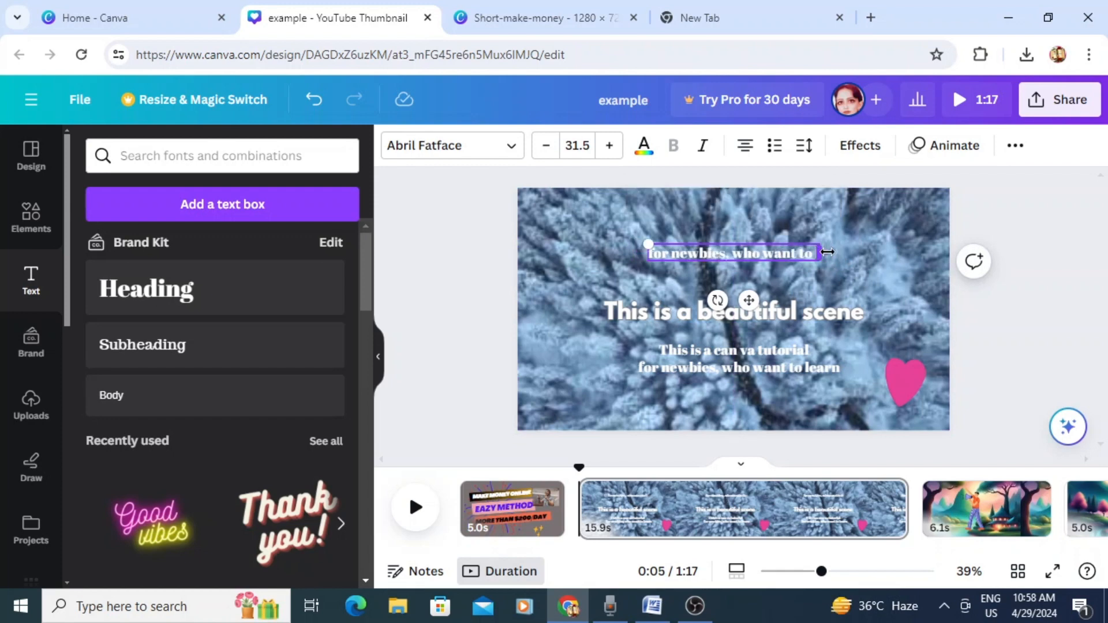
key(BackSpace)
key(BackSpace)
key(BackSpace)
key(BackSpace)
key(BackSpace)
key(BackSpace)
key(BackSpace)
key(BackSpace)
key(BackSpace)
key(BackSpace)
key(BackSpace)
key(BackSpace)
key(BackSpace)
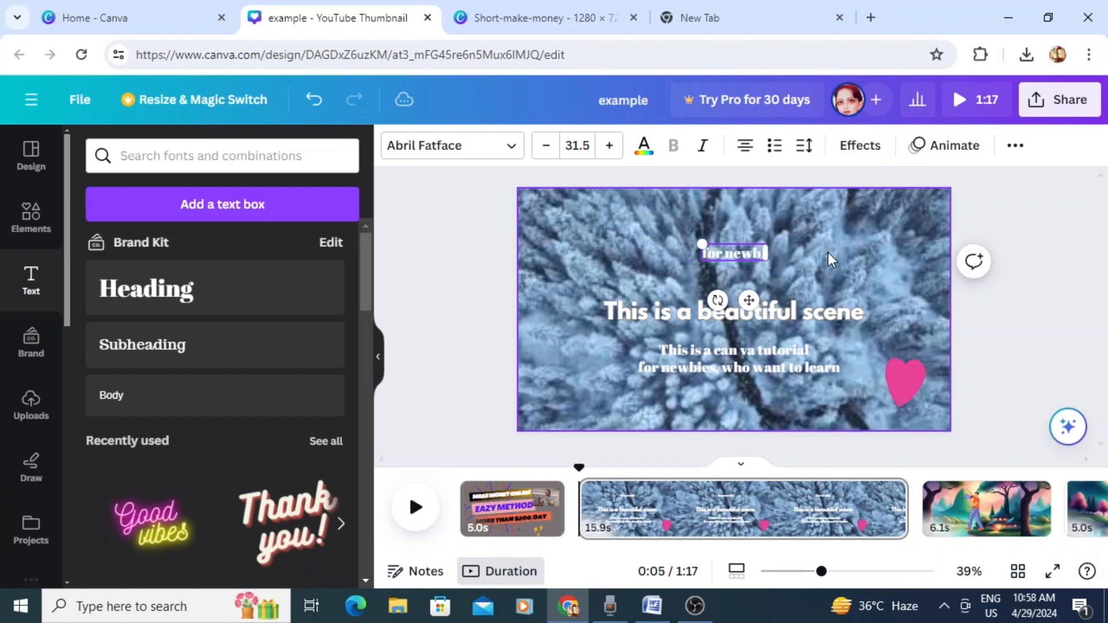
key(BackSpace)
key(BackSpace)
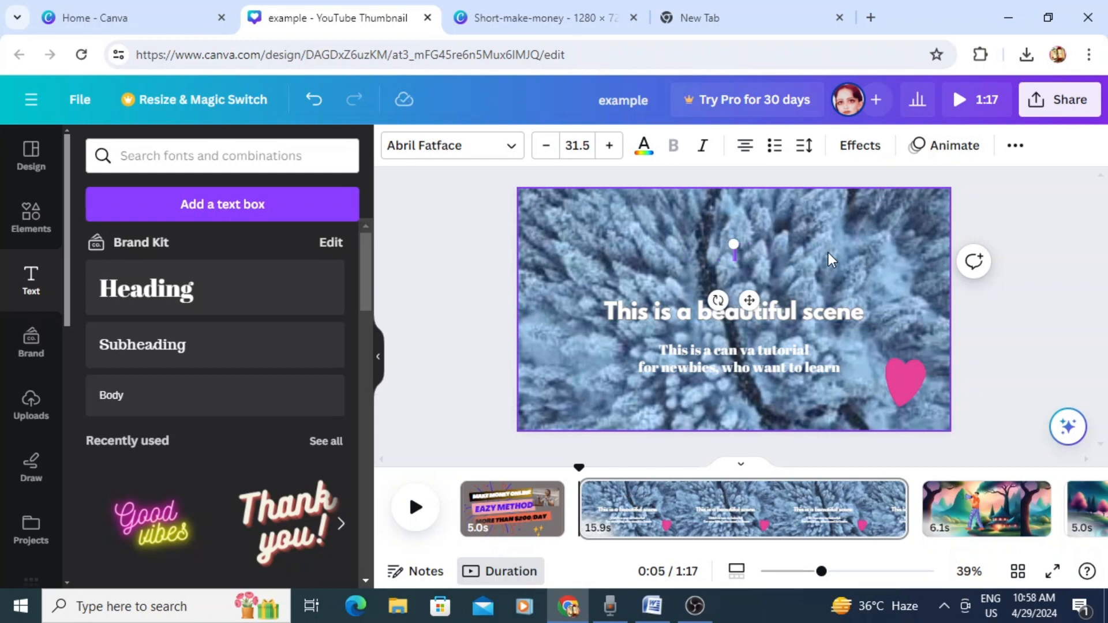
text(itarn)
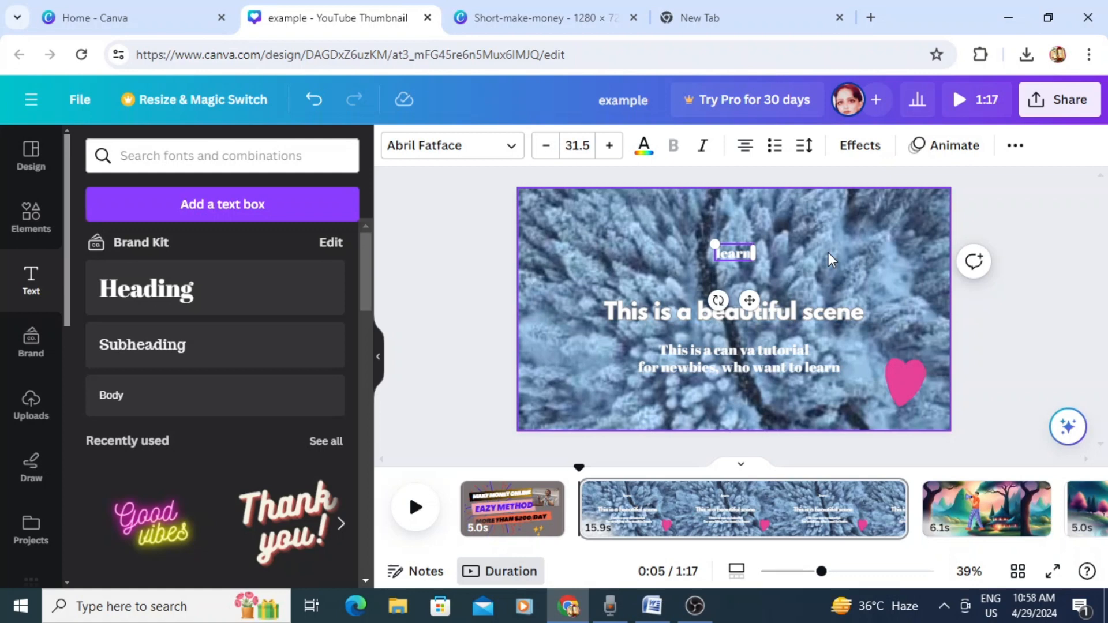
text( desi)
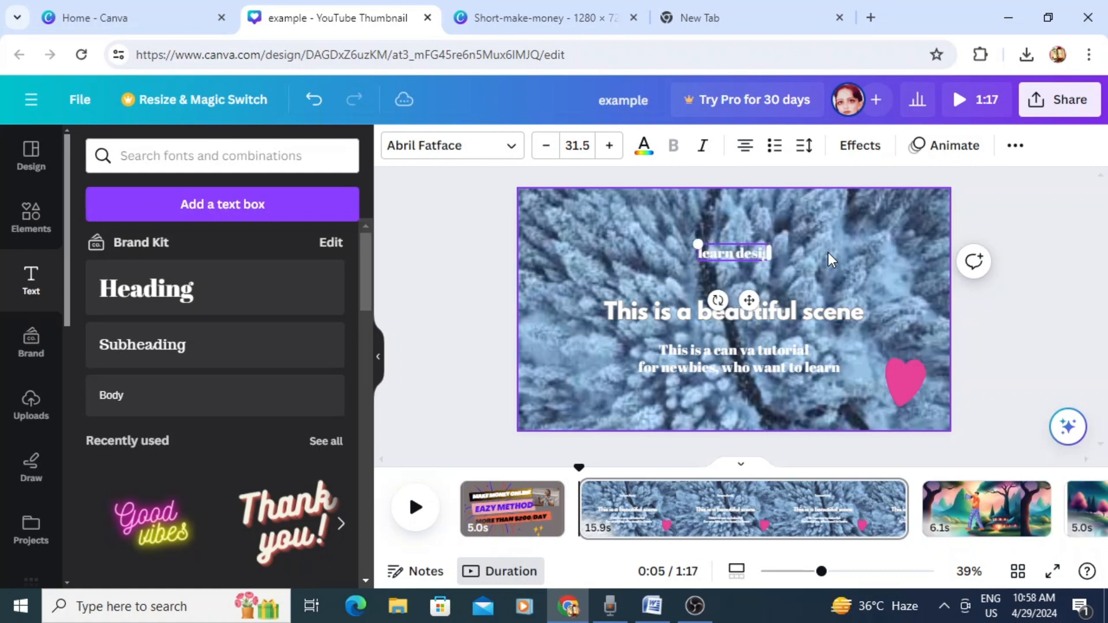
text(gning)
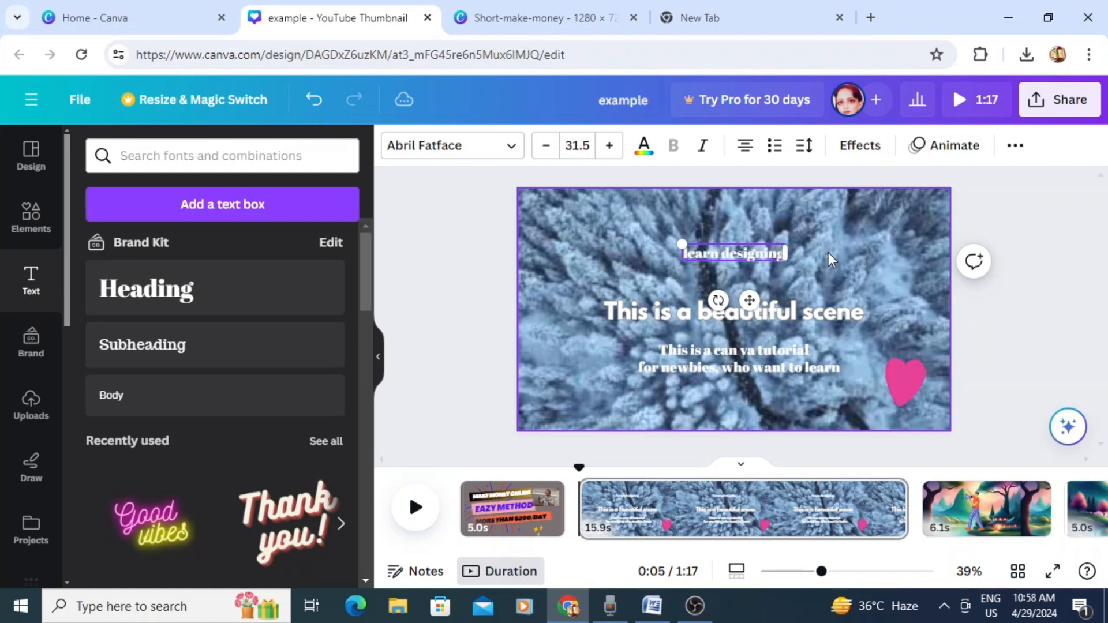
text( d)
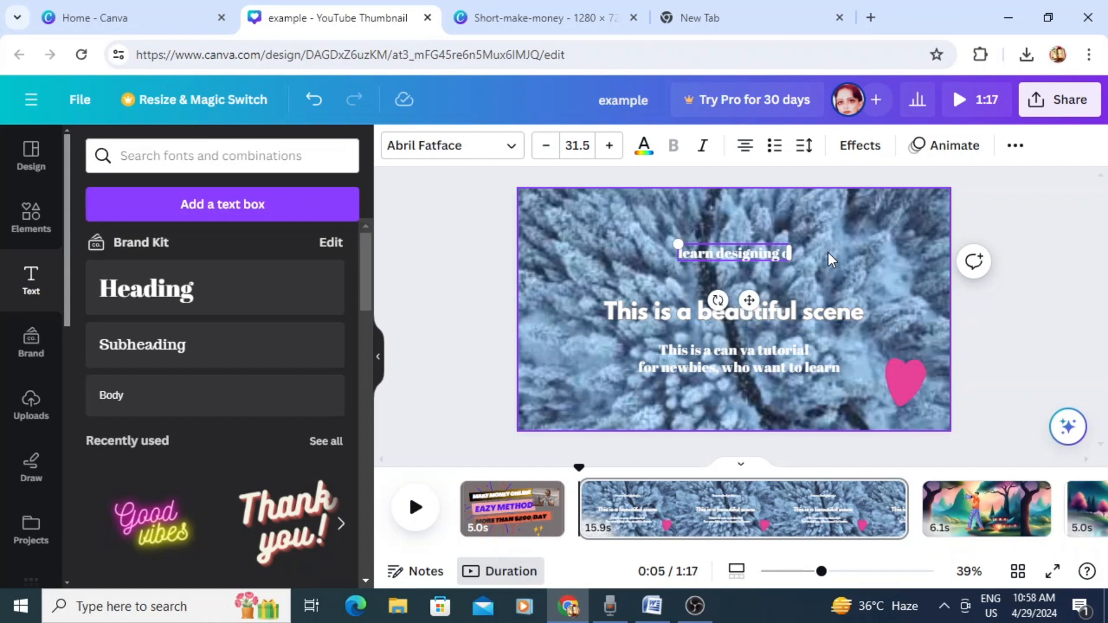
key(BackSpace)
text(on)
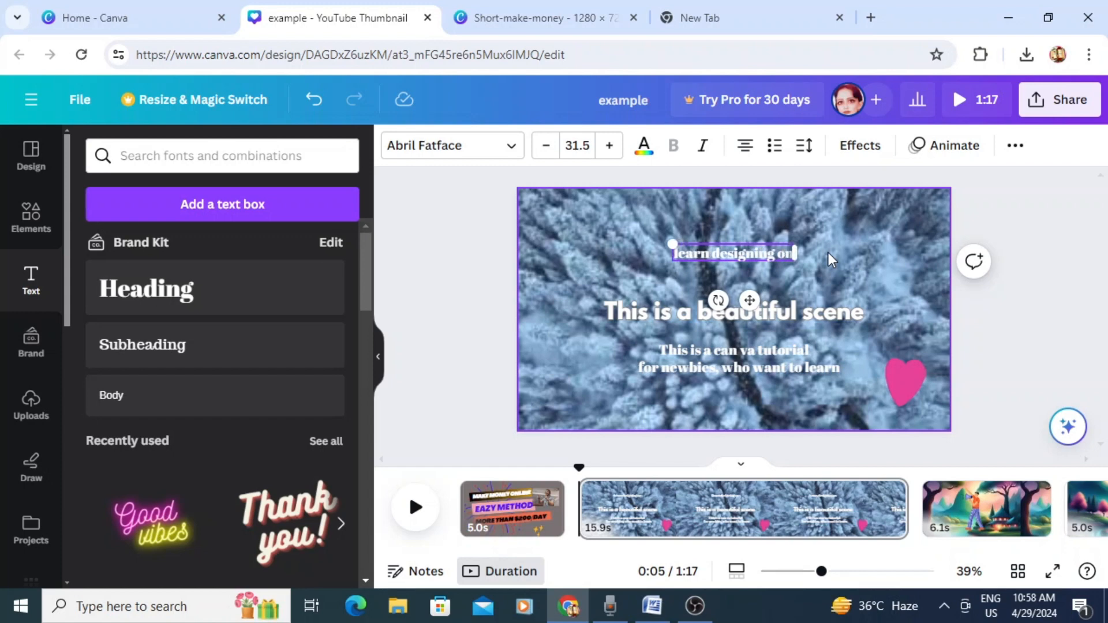
key(BackSpace)
key(BackSpace)
key(BackSpace)
key(BackSpace)
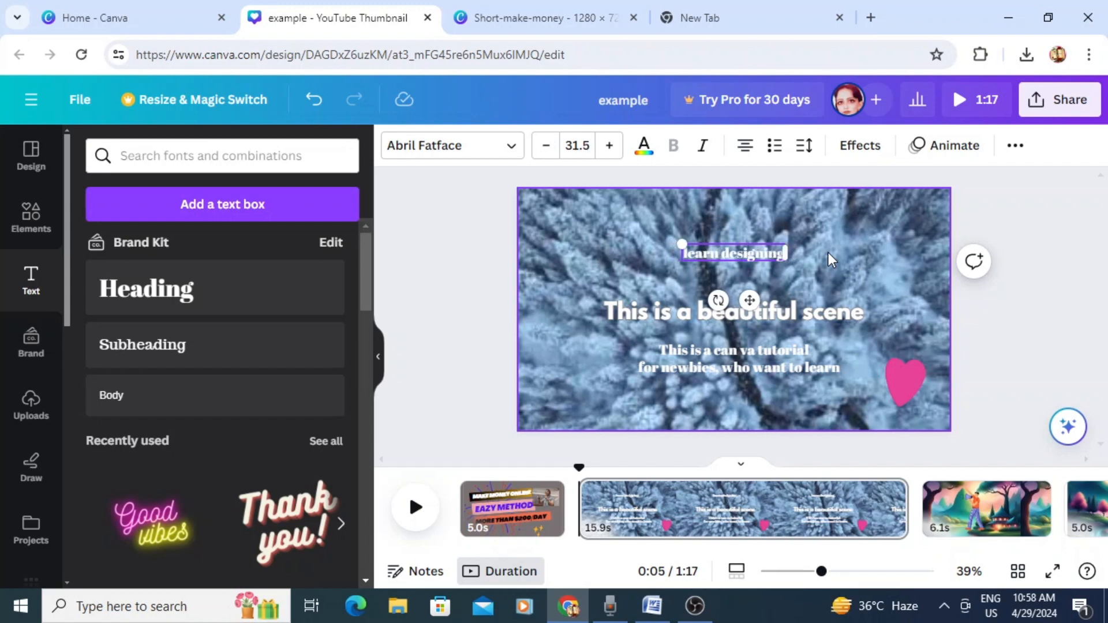
key(BackSpace)
key(BackSpace)
key(BackSpace)
key(BackSpace)
key(BackSpace)
key(BackSpace)
key(BackSpace)
key(BackSpace)
key(BackSpace)
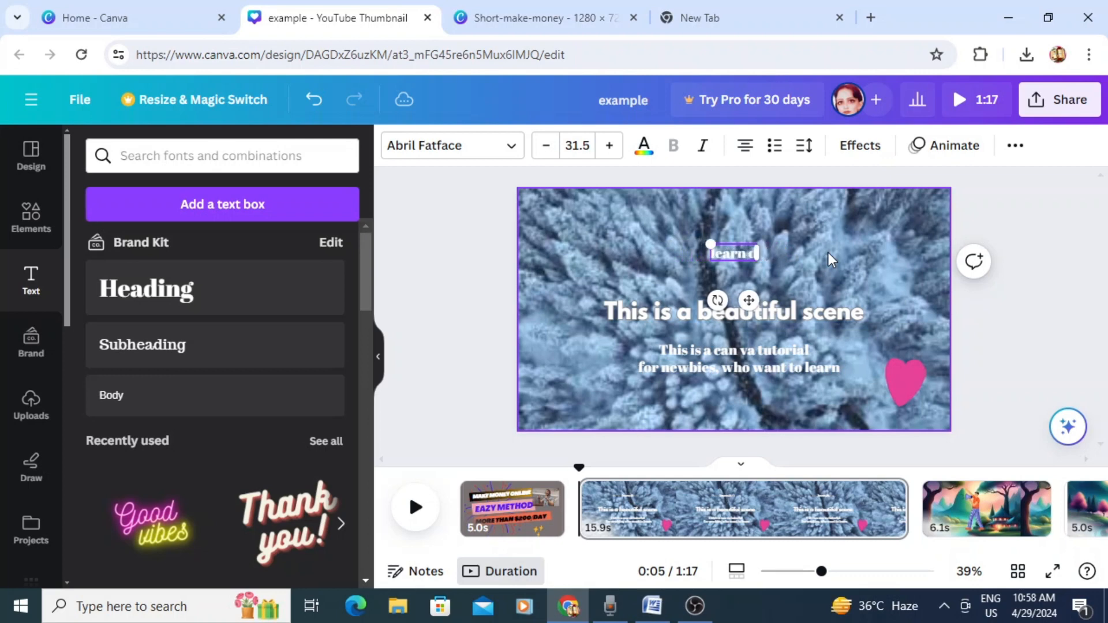
Complete the upper text line so that it reads "learn how to use can va to crare design"
text(how)
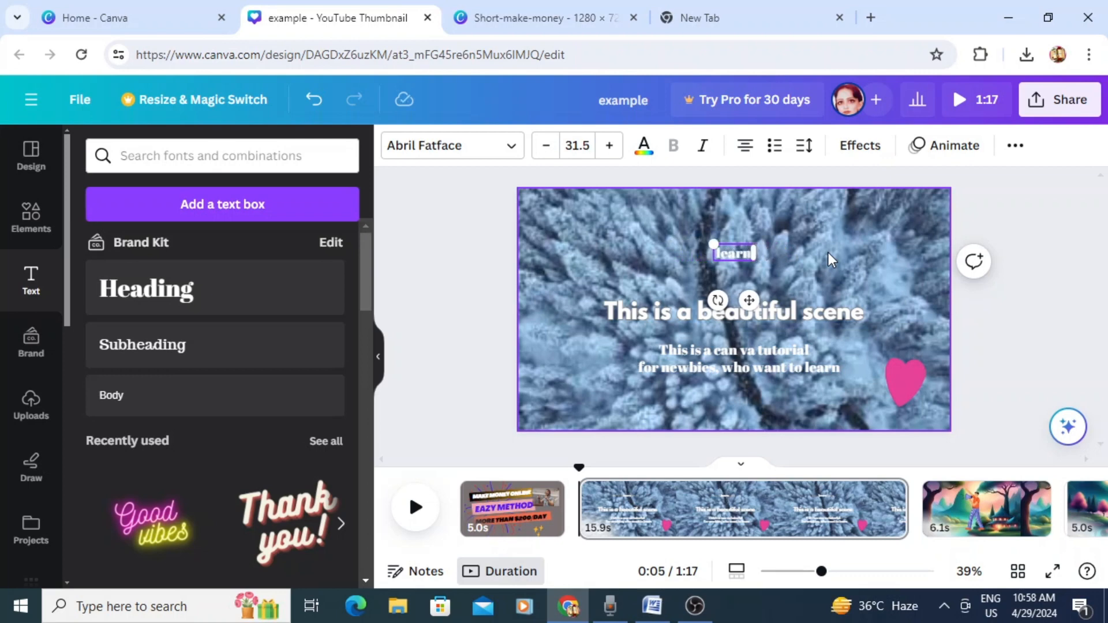
text( to)
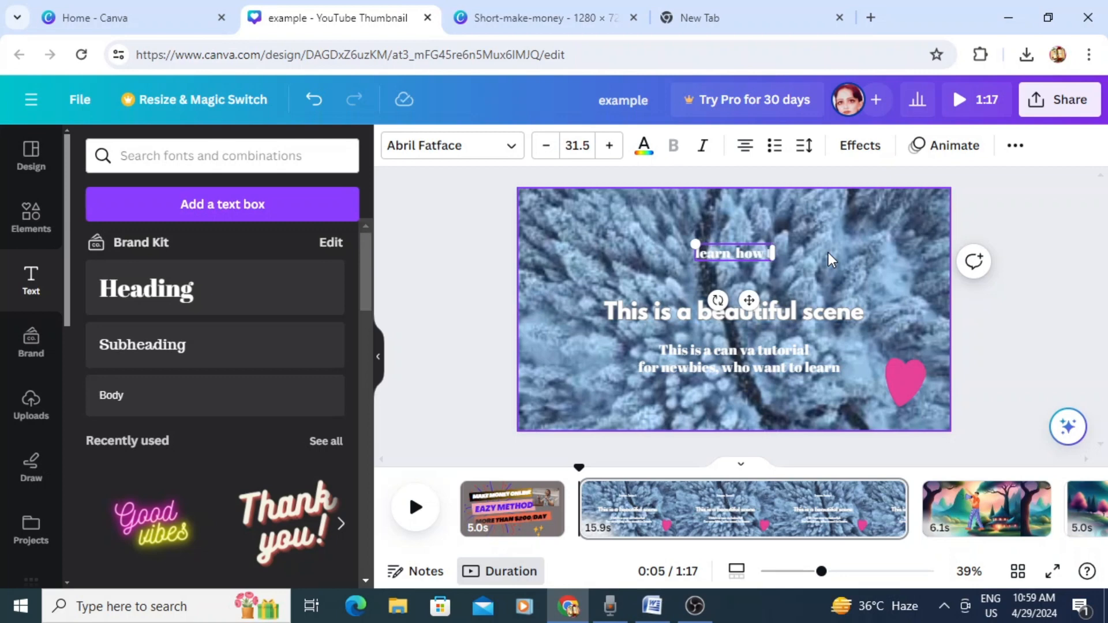
text( use c)
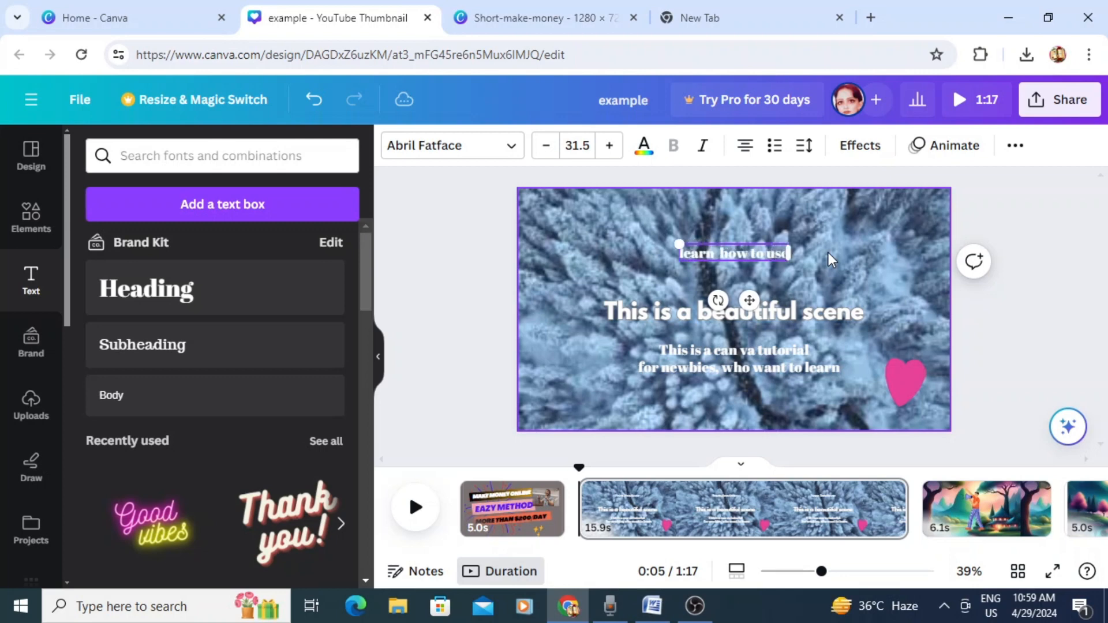
text(an va)
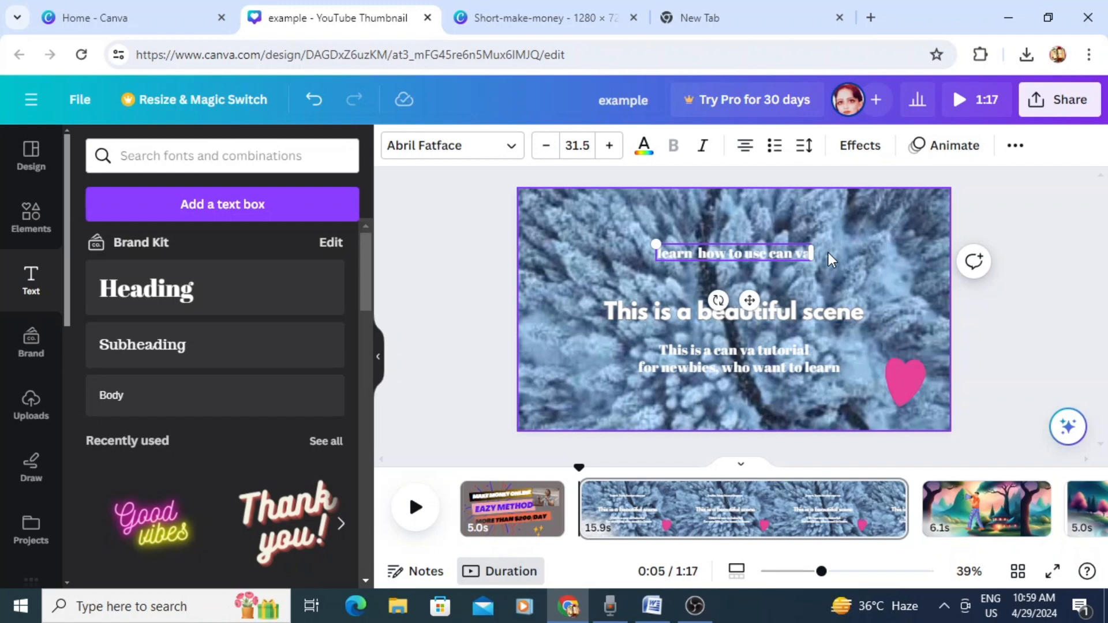
text( to e)
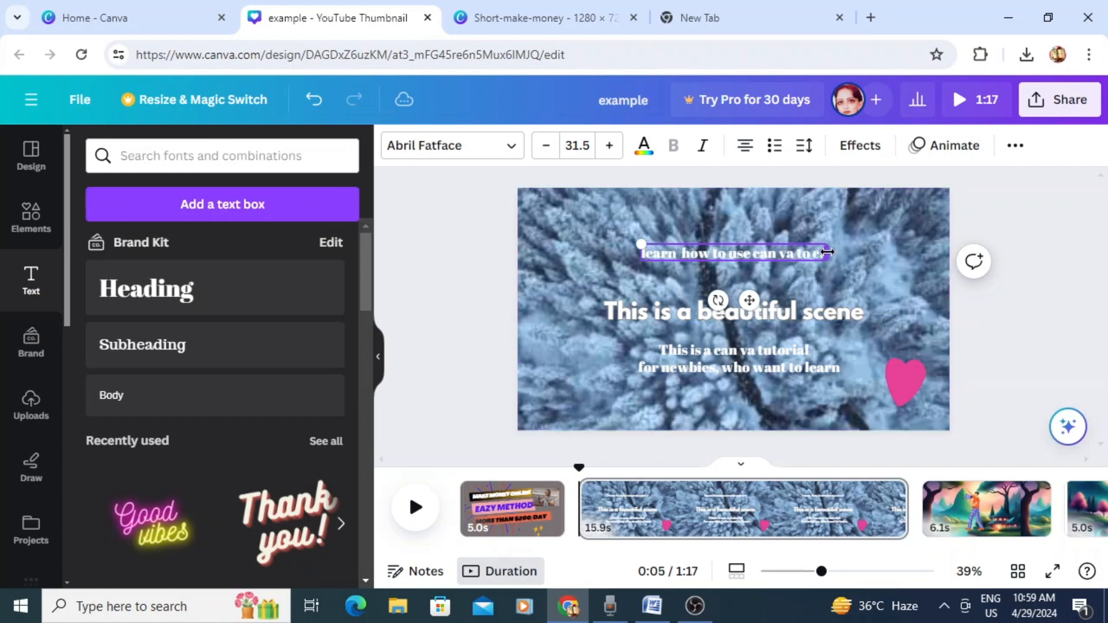
text(rare)
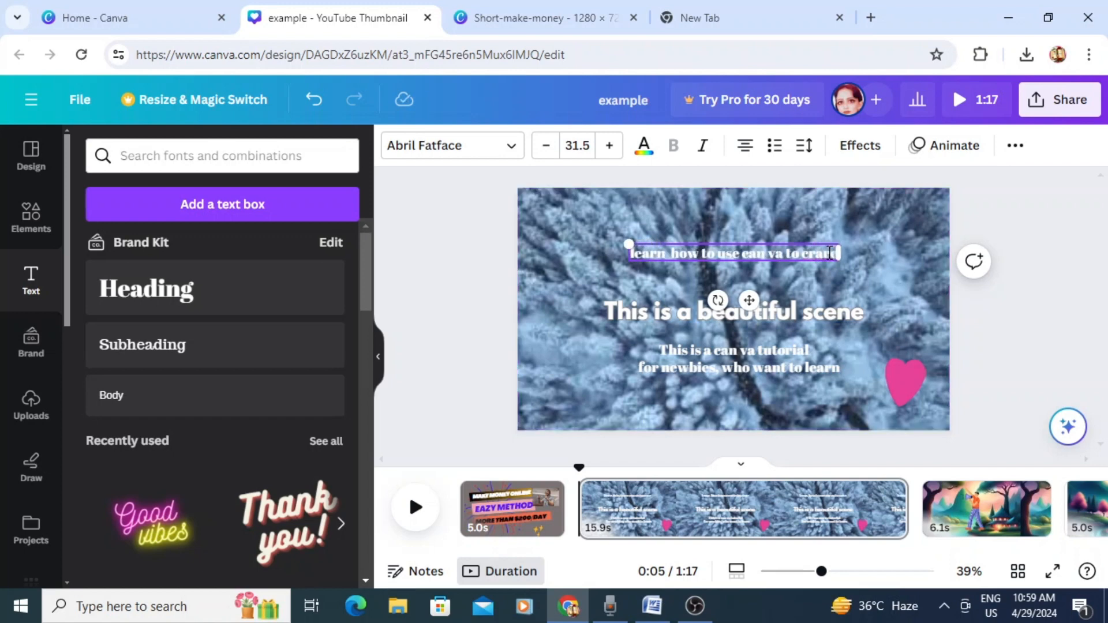
text( sesign)
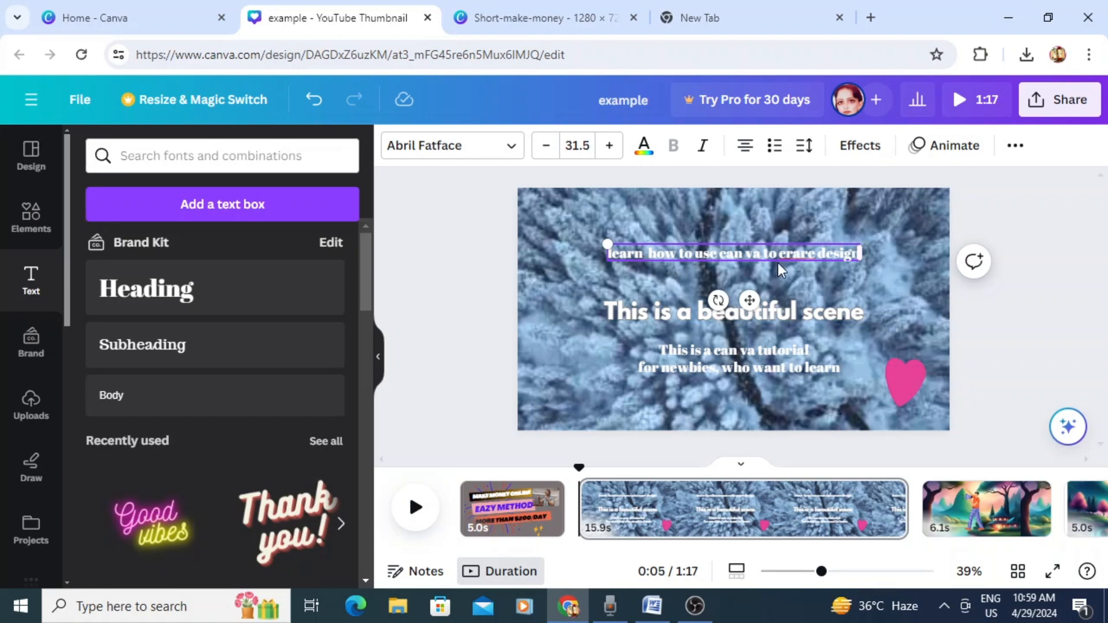
click(1007, 307)
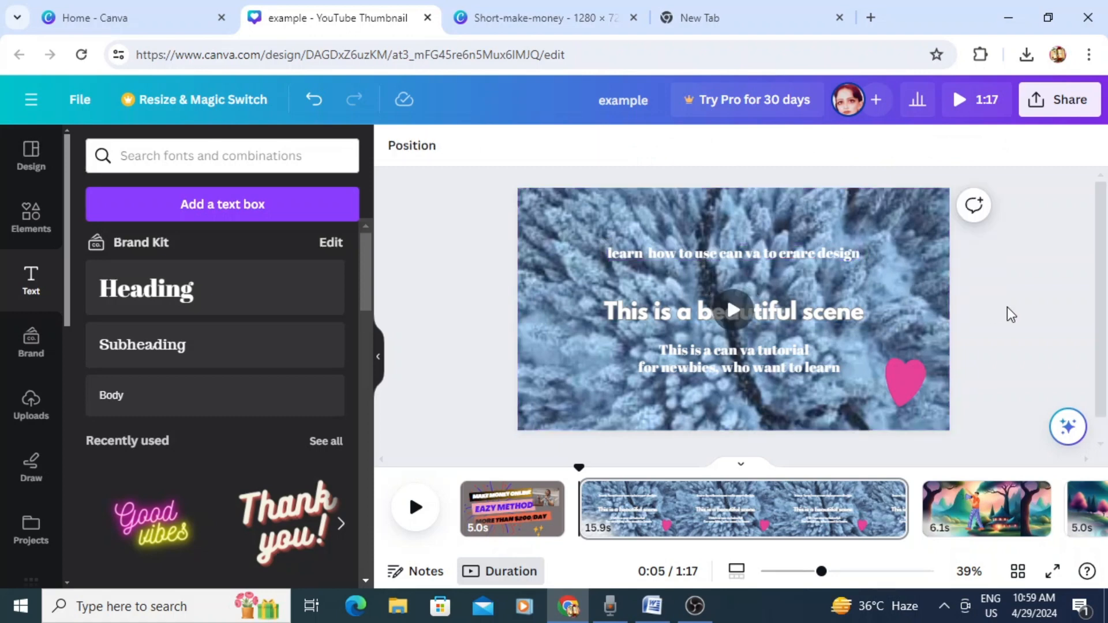
Show the timing of "This is a can va tutorial" and shorten it to about the first fifth of page 2's duration
click(739, 254)
click(735, 345)
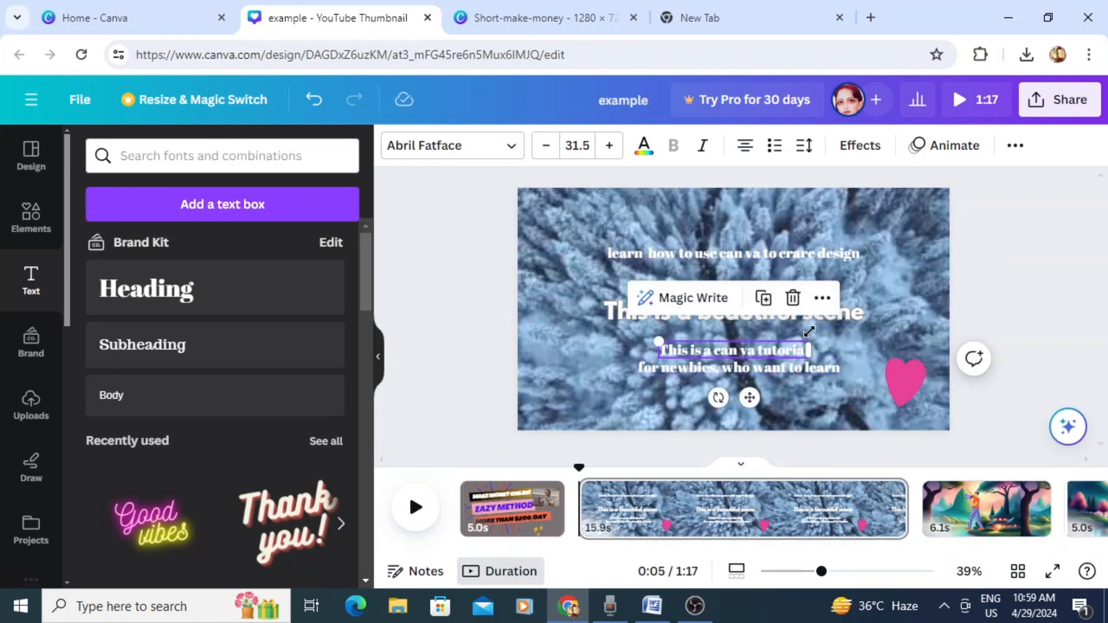
click(823, 298)
mouse_move(832, 299)
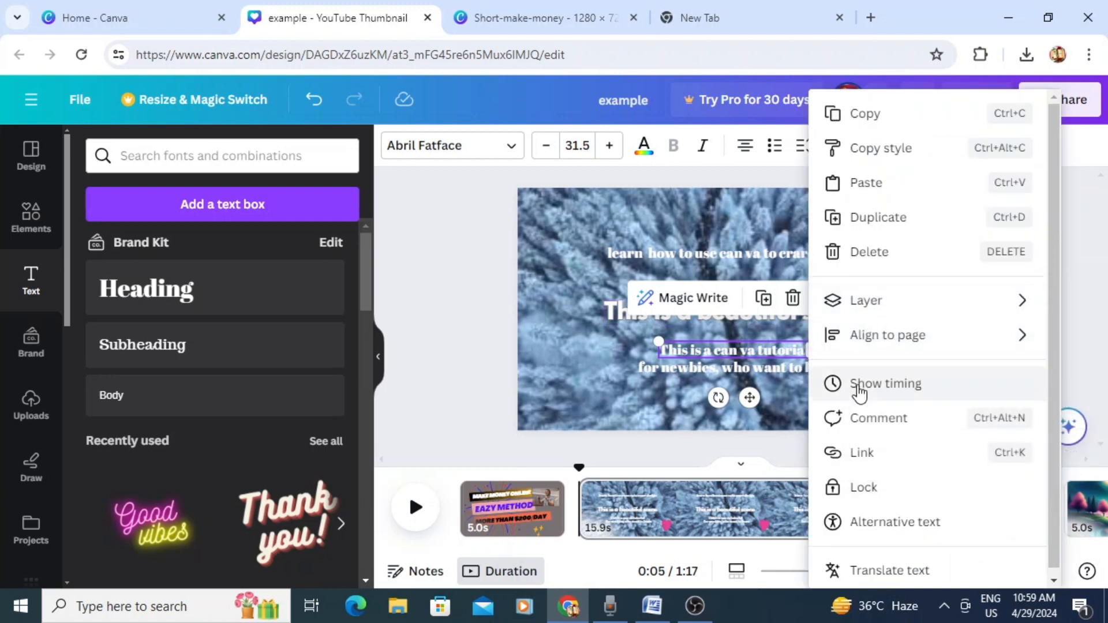
click(858, 385)
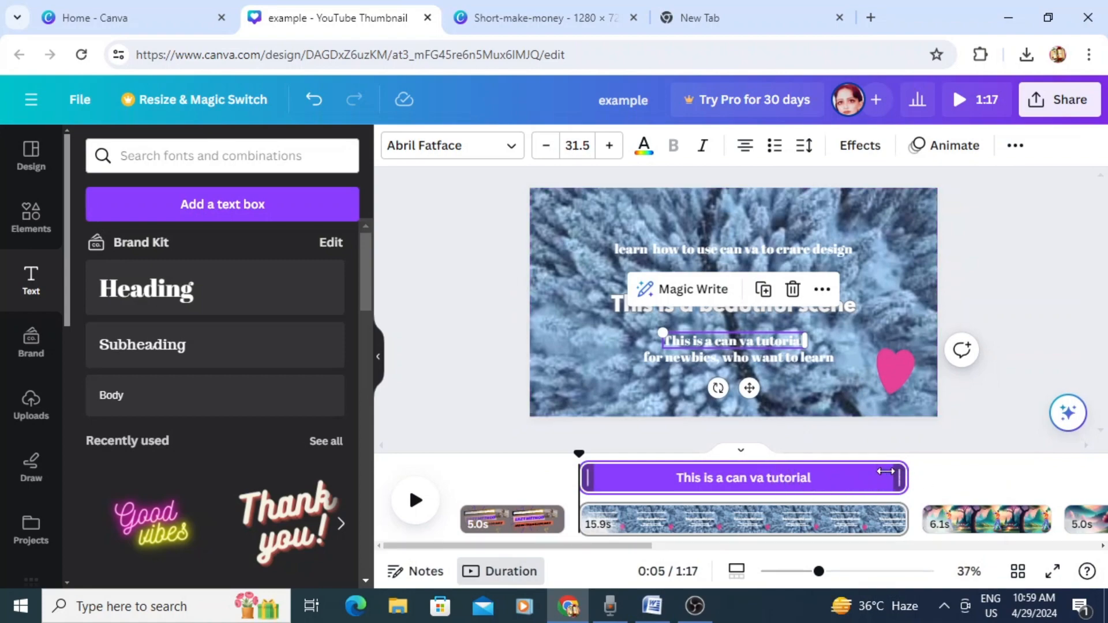
drag(886, 471, 646, 474)
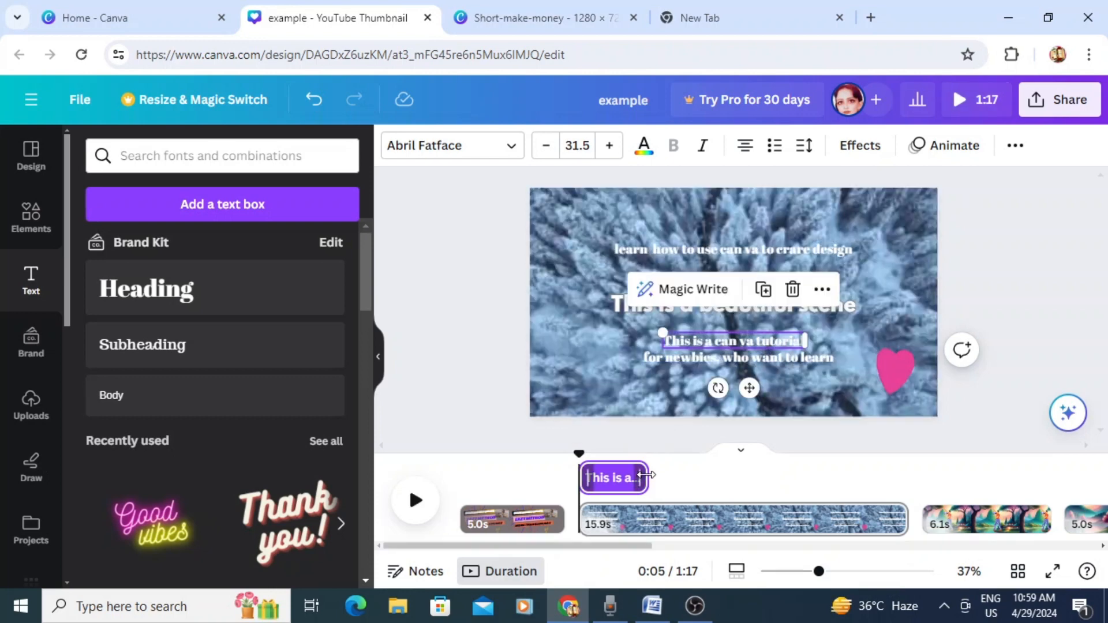
Trim the timing of "for newbies, who want to learn" to a 3.3 s segment around the middle of page 2's duration
click(757, 358)
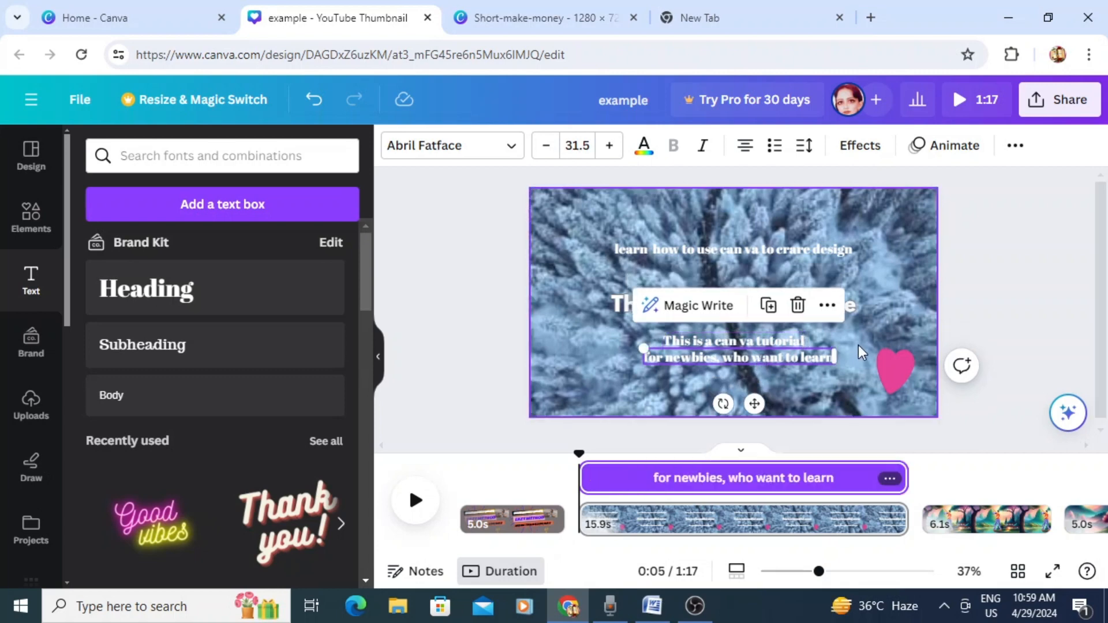
drag(584, 478, 705, 470)
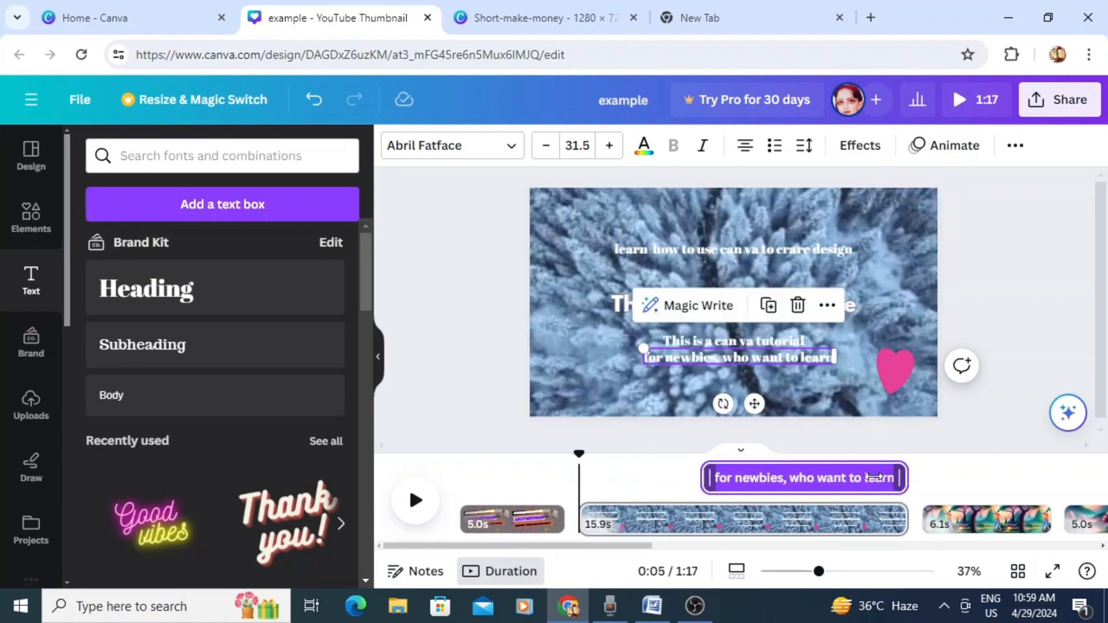
drag(874, 477, 762, 482)
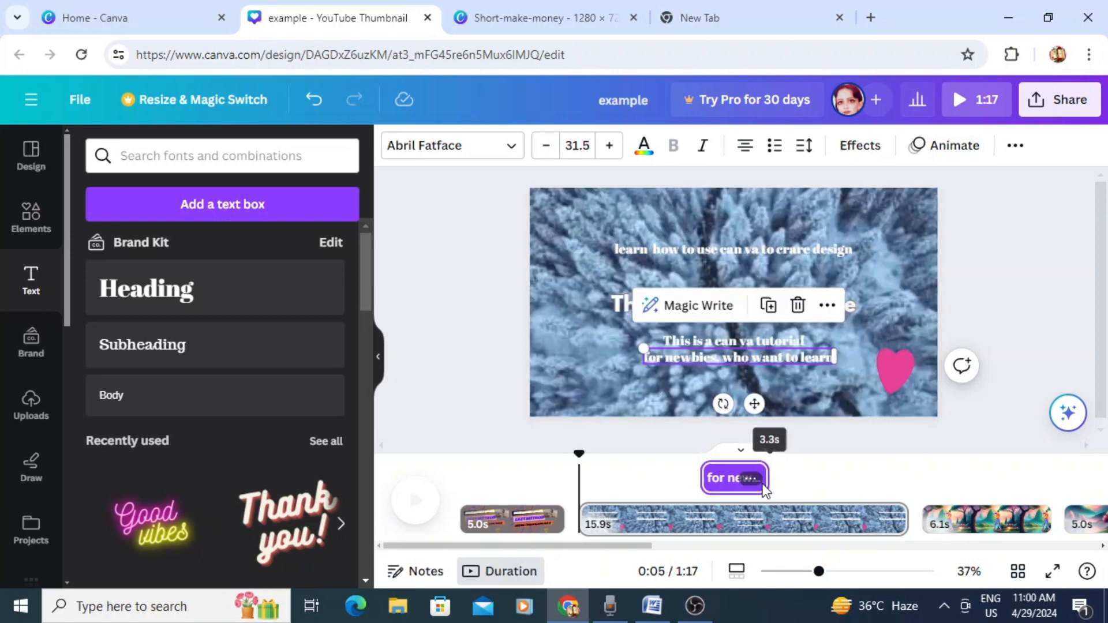
Trim the timing of "learn how to use can va to crare design" to about the last quarter of page 2's duration
click(781, 250)
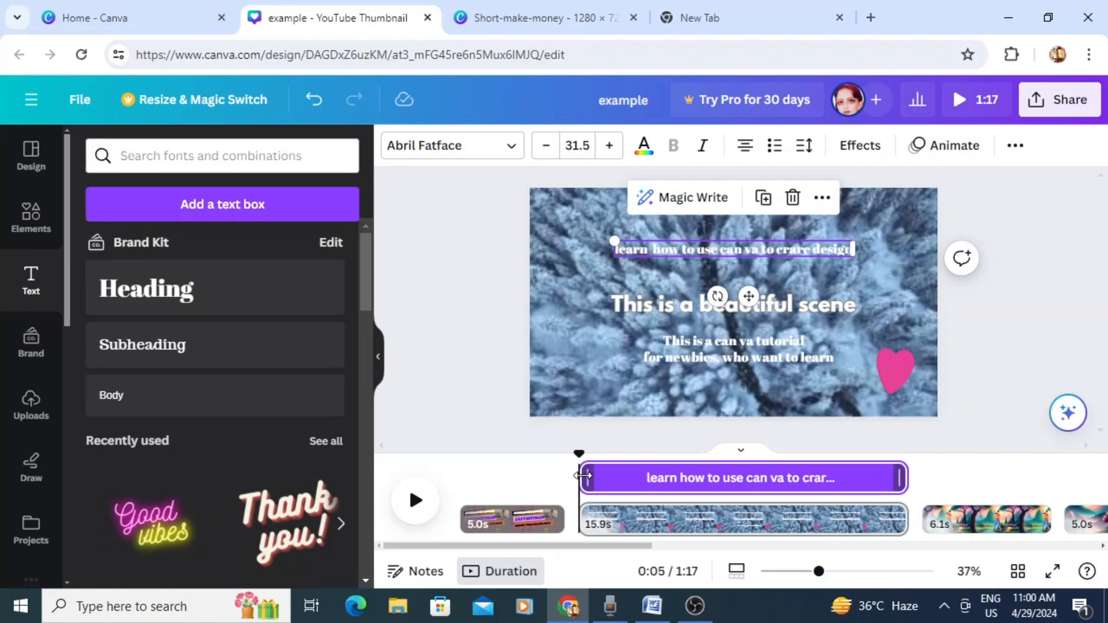
drag(603, 475, 897, 473)
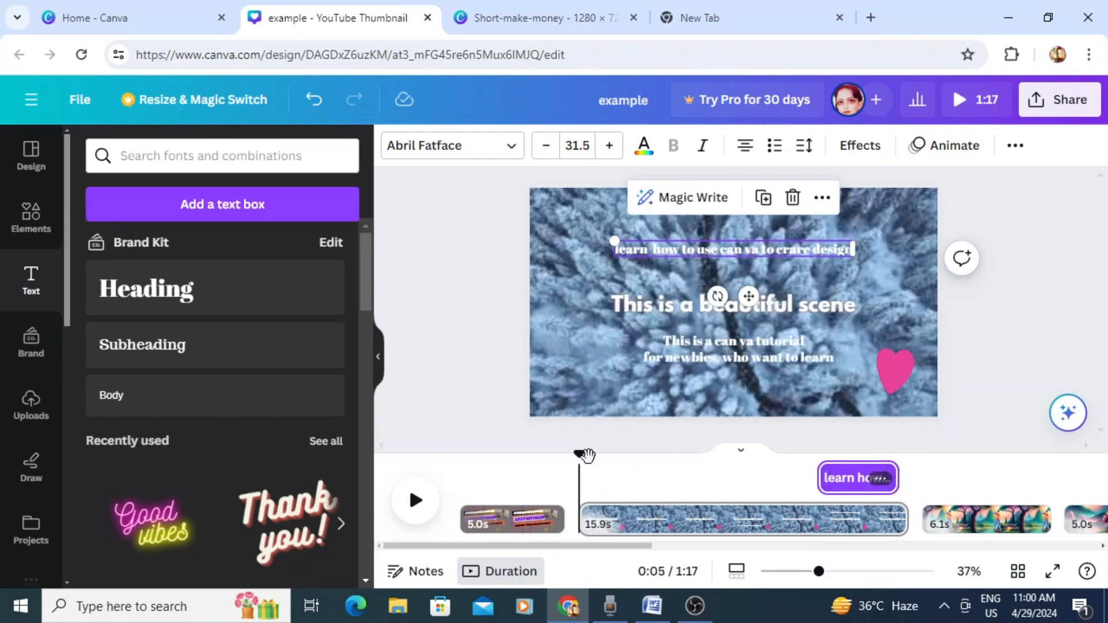
click(737, 344)
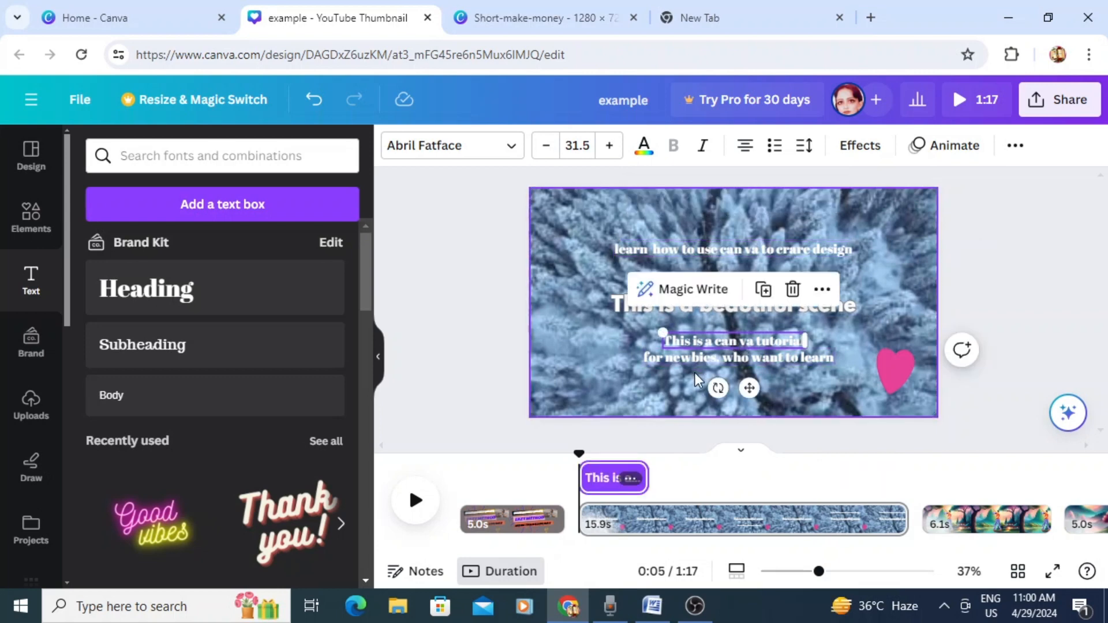
click(1044, 287)
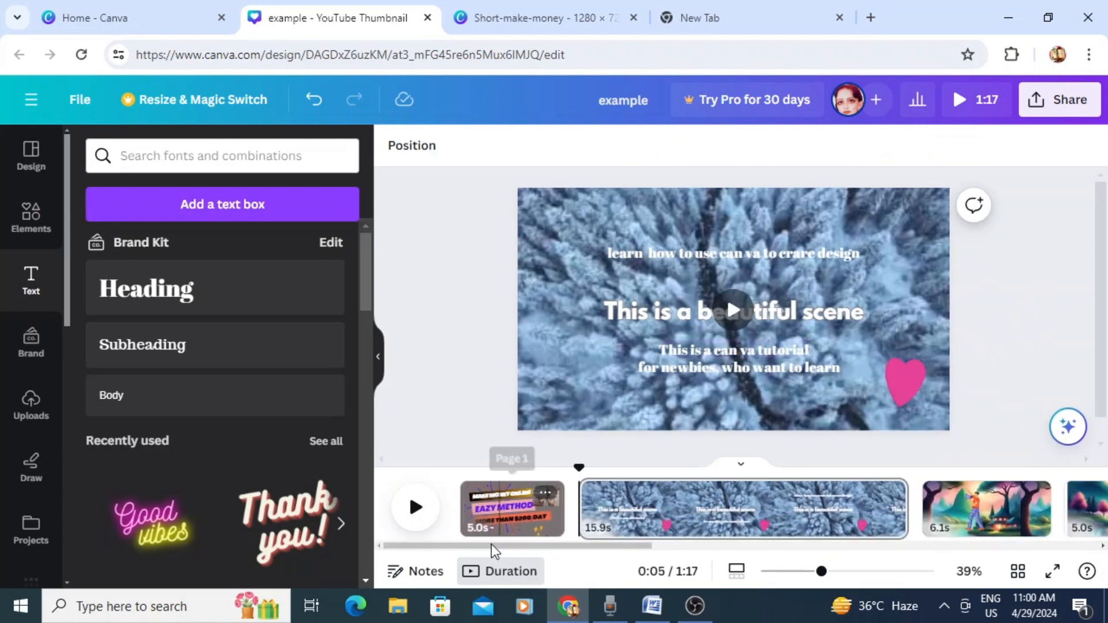
Play page 2 to check the staggered text lines, pause near its end and return the playhead to the page's start
click(416, 508)
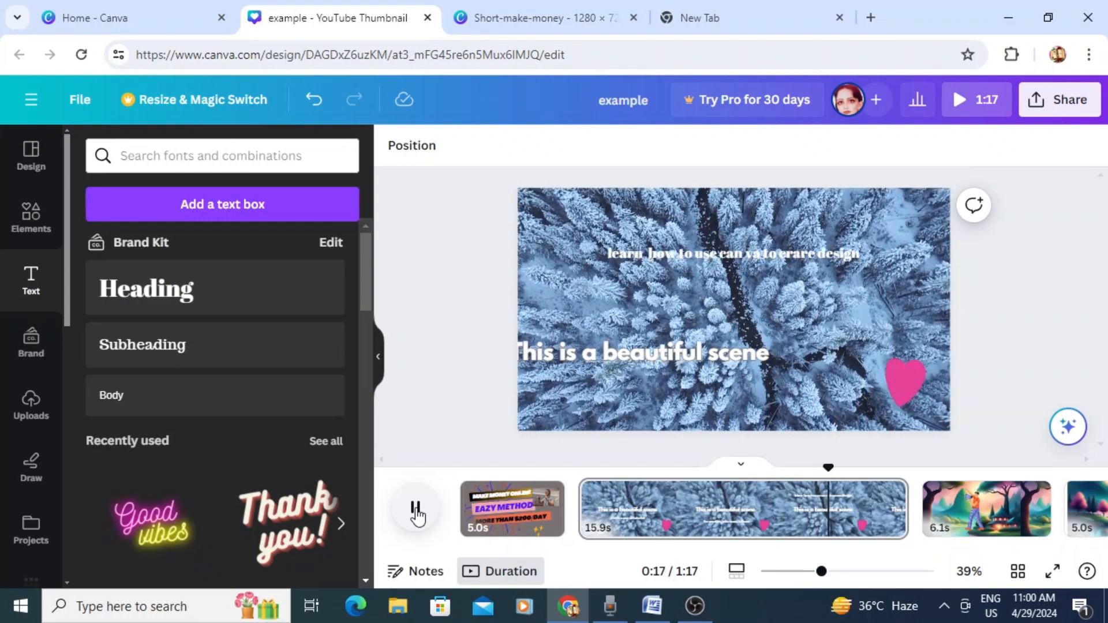
click(415, 510)
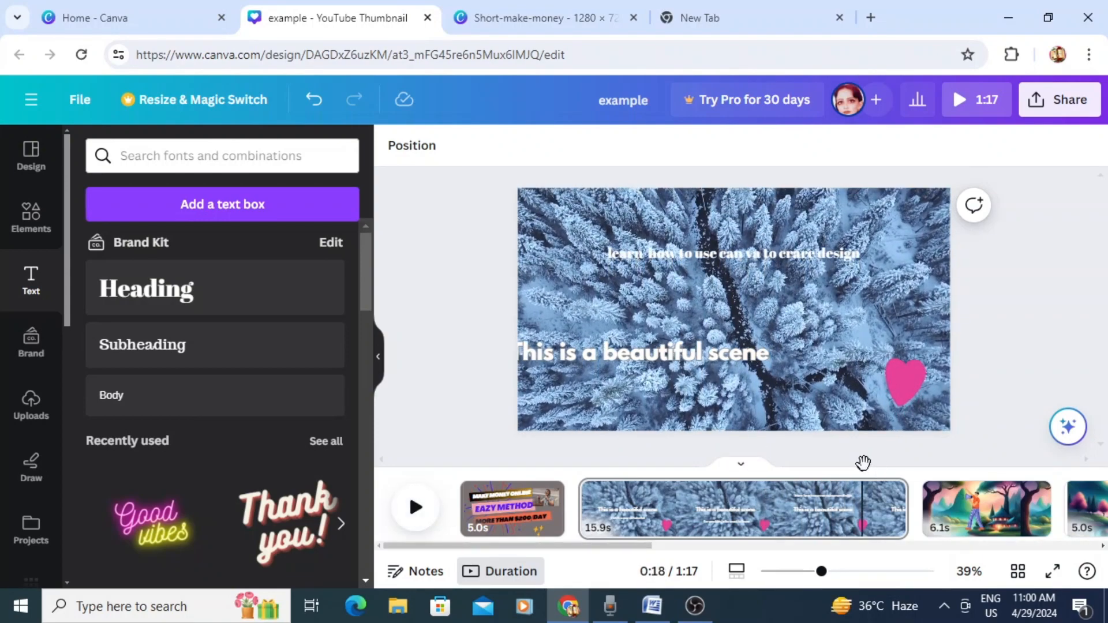
drag(863, 463, 581, 492)
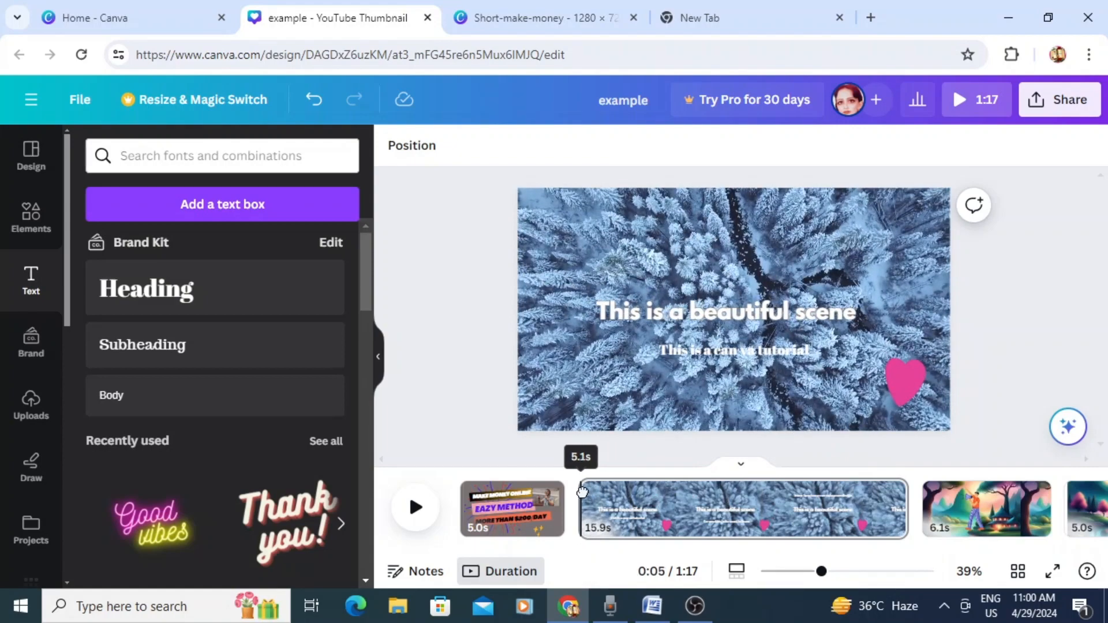
Stack "for newbies, who want to learn" and "learn how to use can va to crare design" onto "This is a can va tutorial" and preview page 2
click(775, 349)
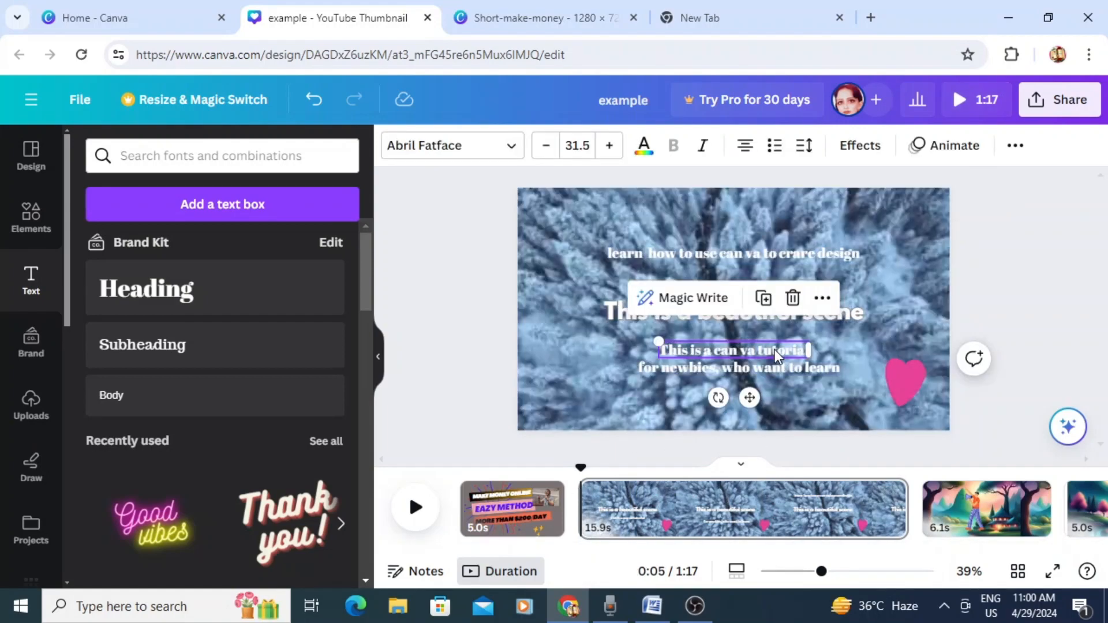
click(750, 368)
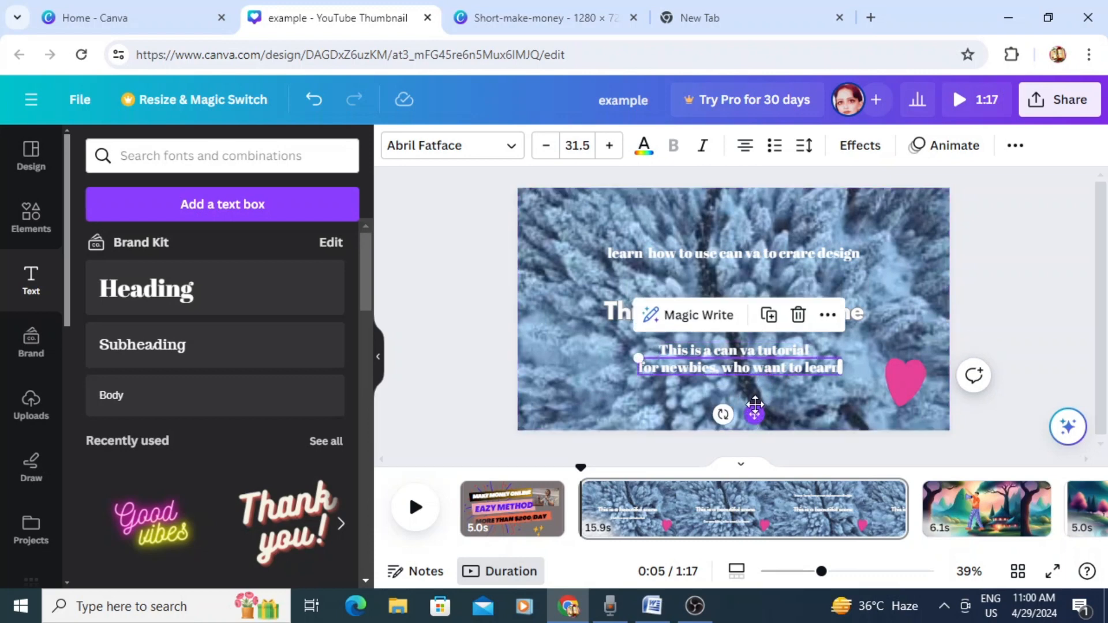
mouse_move(754, 410)
mouse_down()
mouse_move(750, 384)
mouse_move(755, 396)
mouse_up()
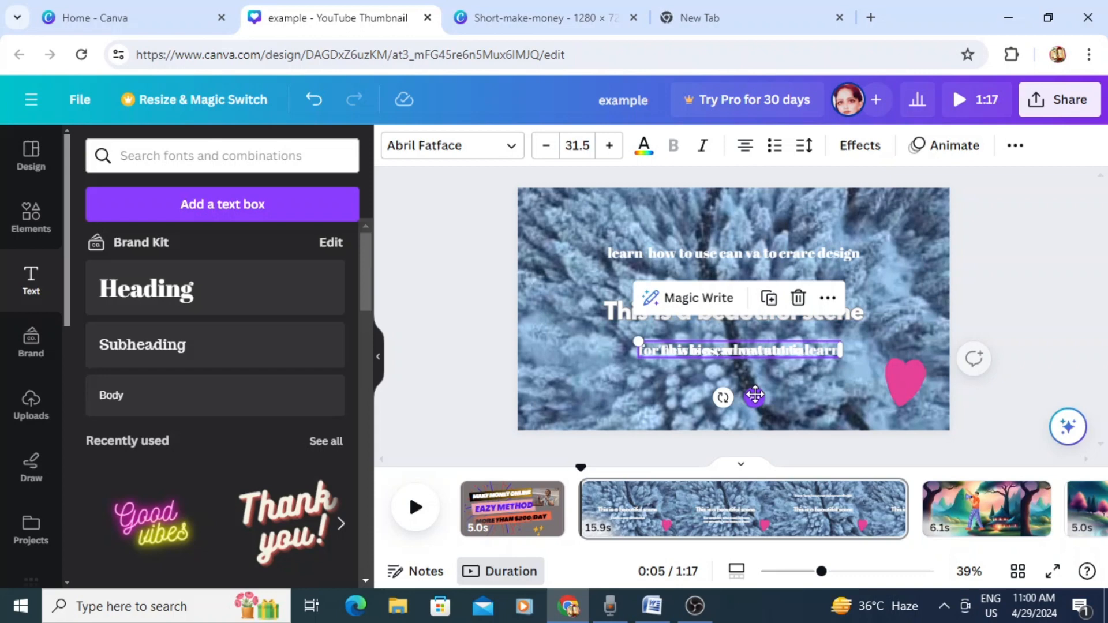
click(750, 255)
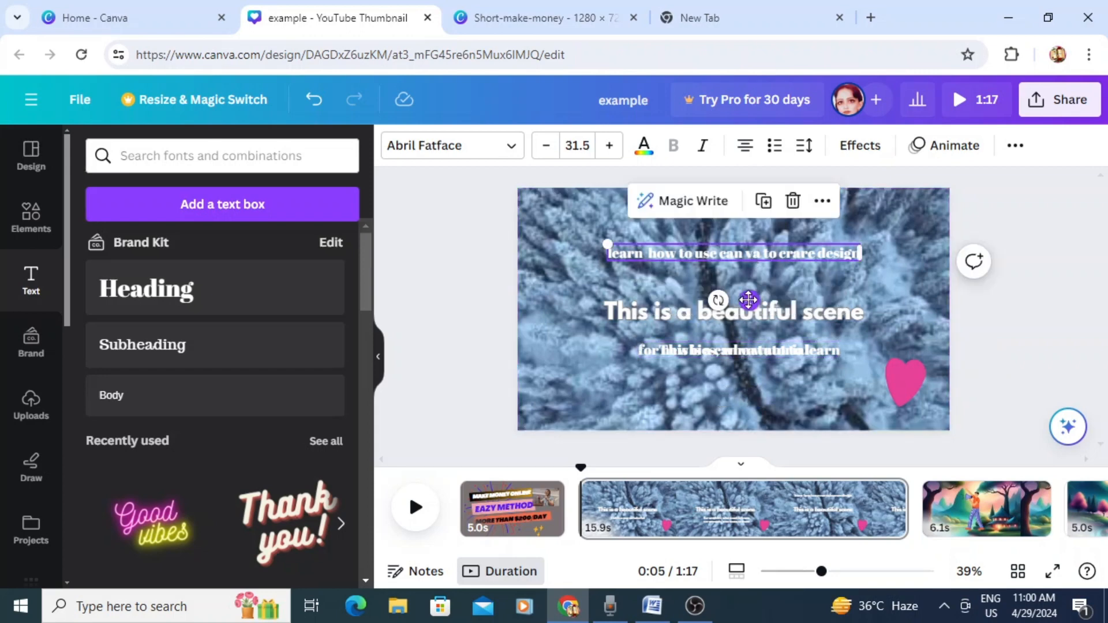
drag(749, 300, 749, 396)
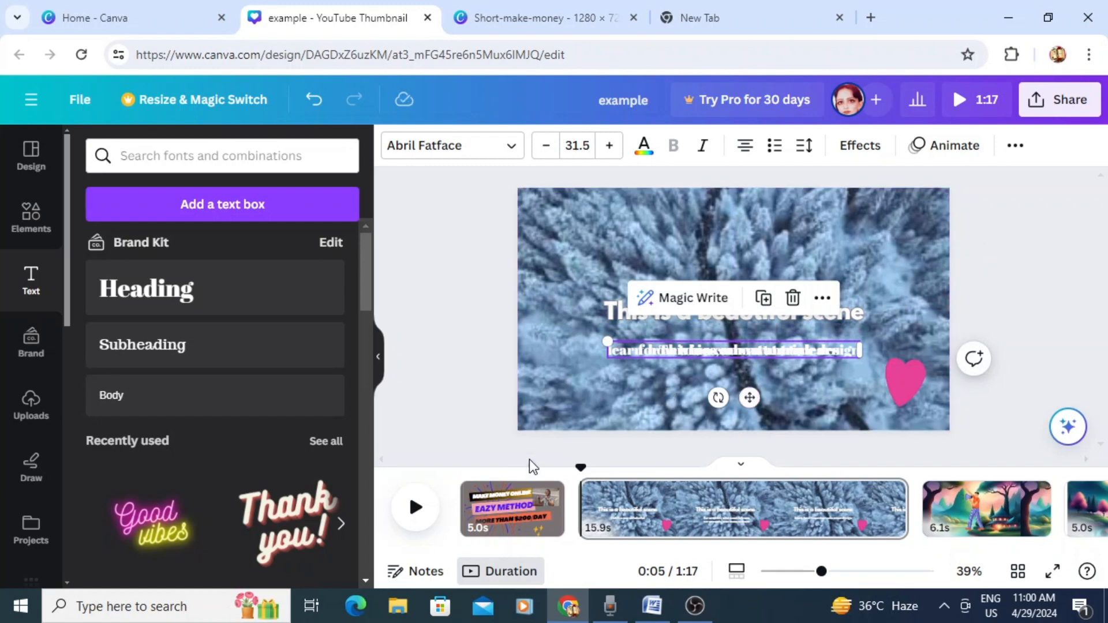
click(416, 509)
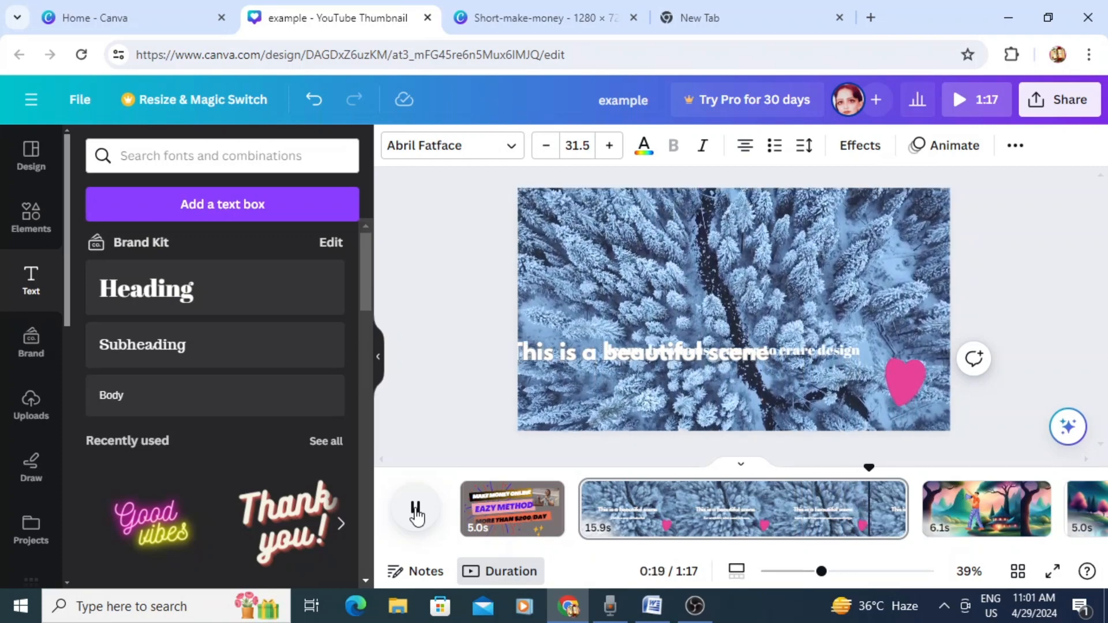
click(416, 511)
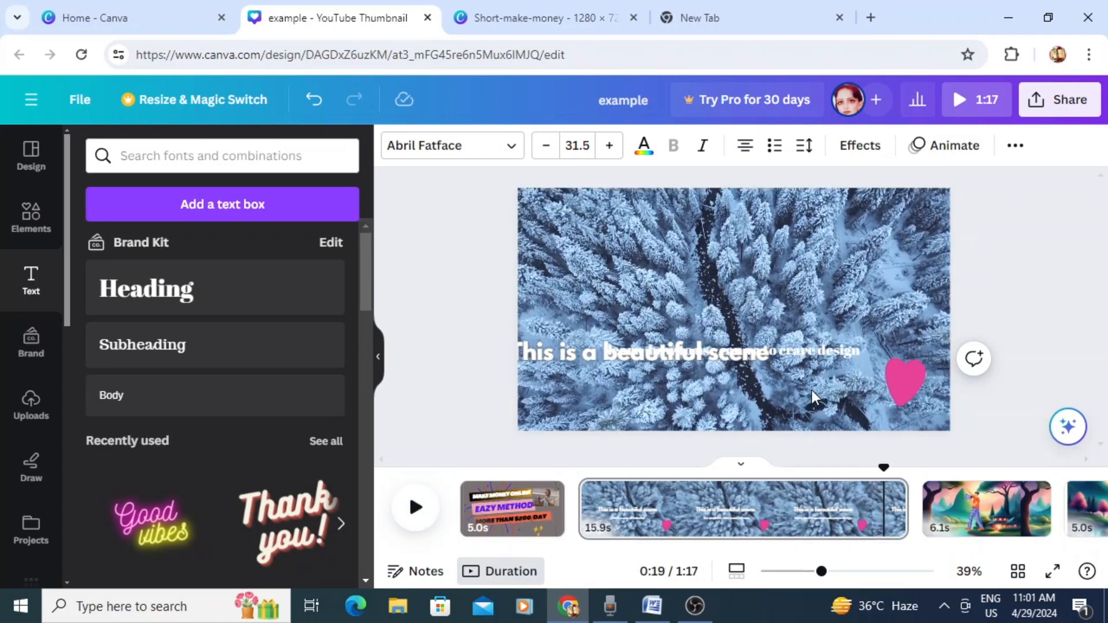
Separate the stacked lines, placing "learn how to use can va to crare design" above the heading and "for newbies, who want to learn" above that
click(809, 351)
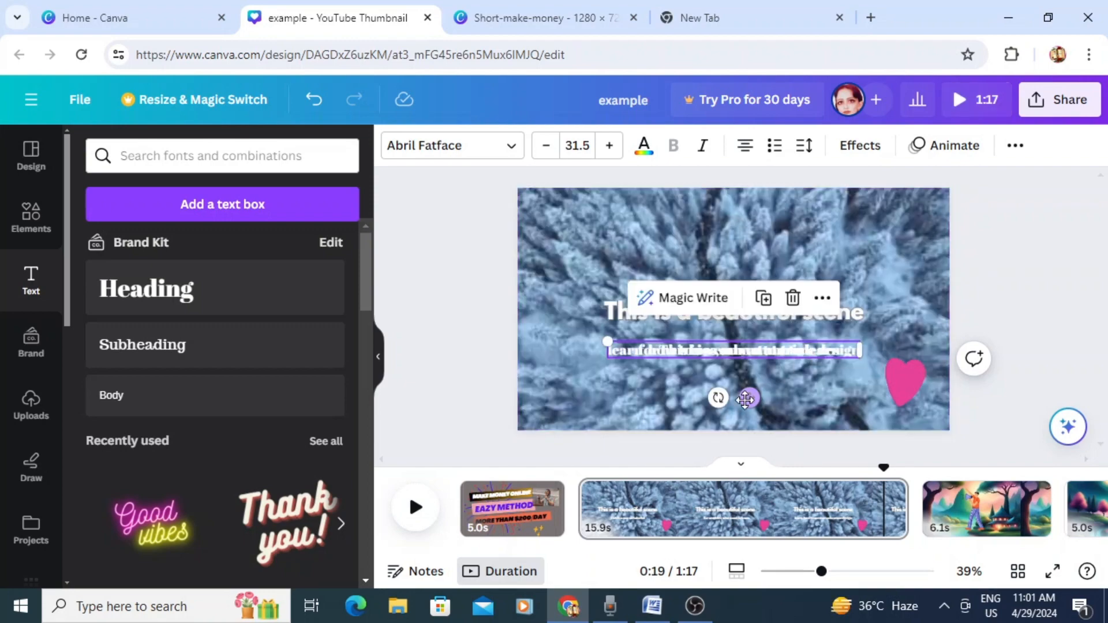
drag(746, 399, 746, 308)
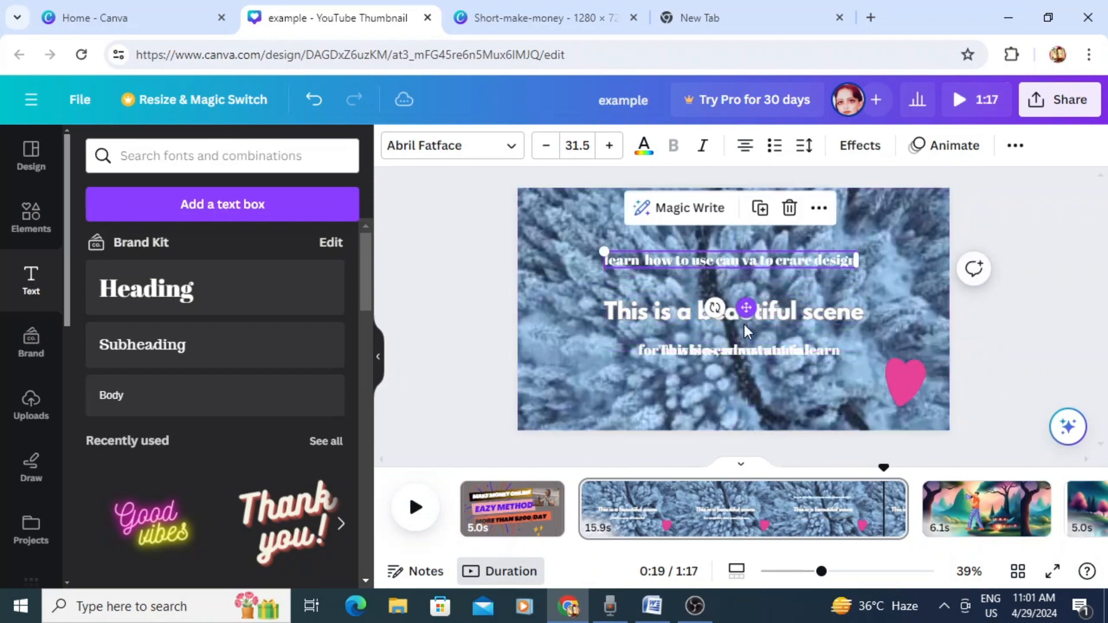
click(745, 348)
drag(747, 398, 745, 281)
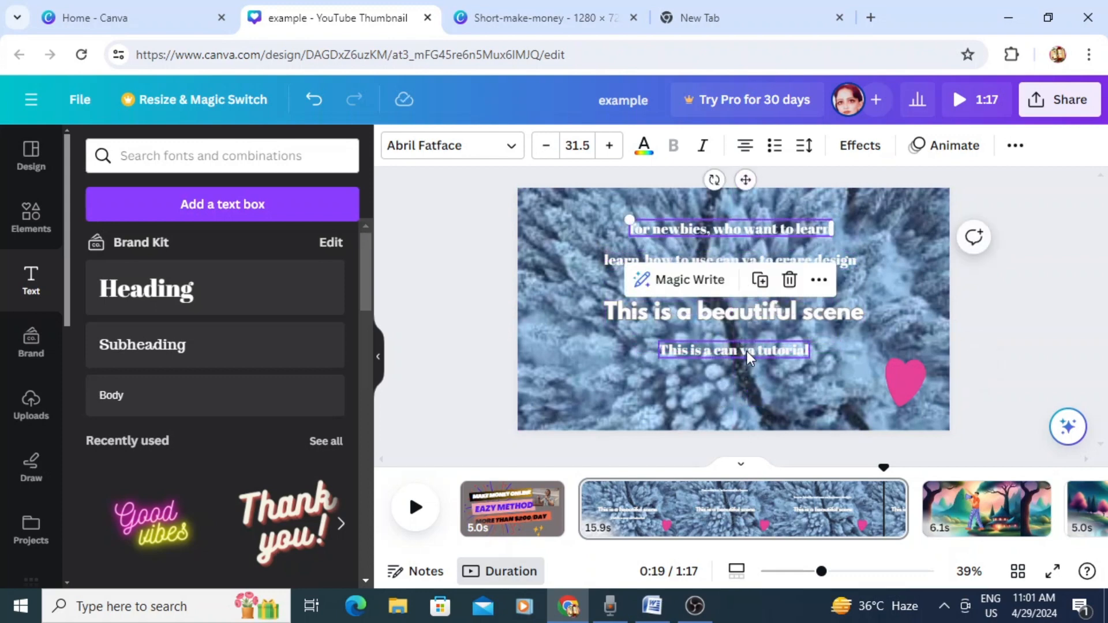
Change the text colour of "This is a can va tutorial" to black
click(746, 351)
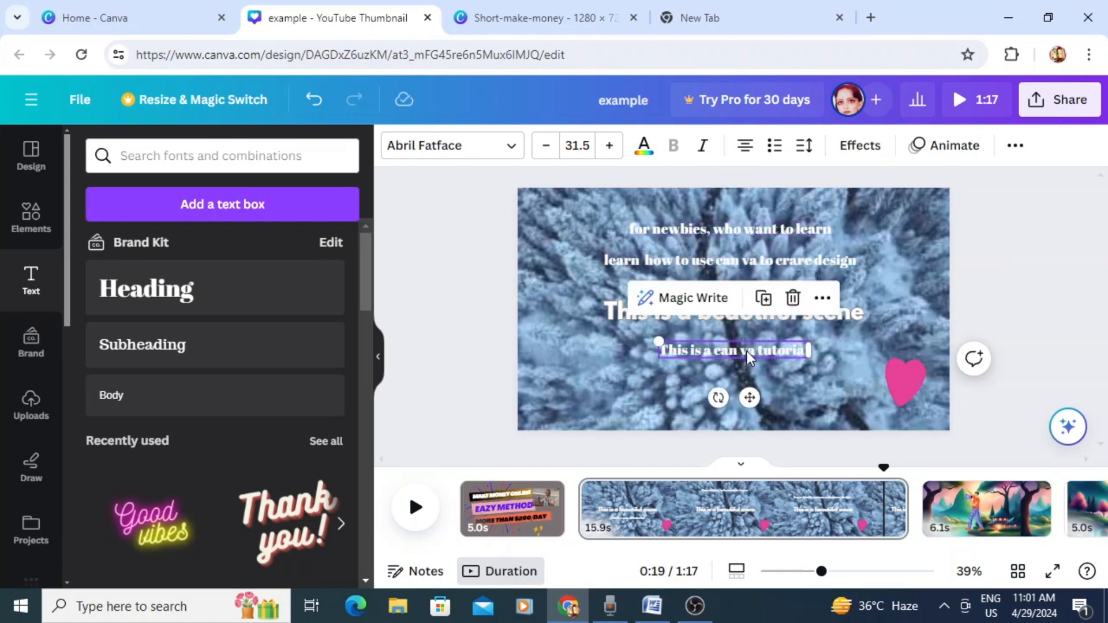
click(645, 150)
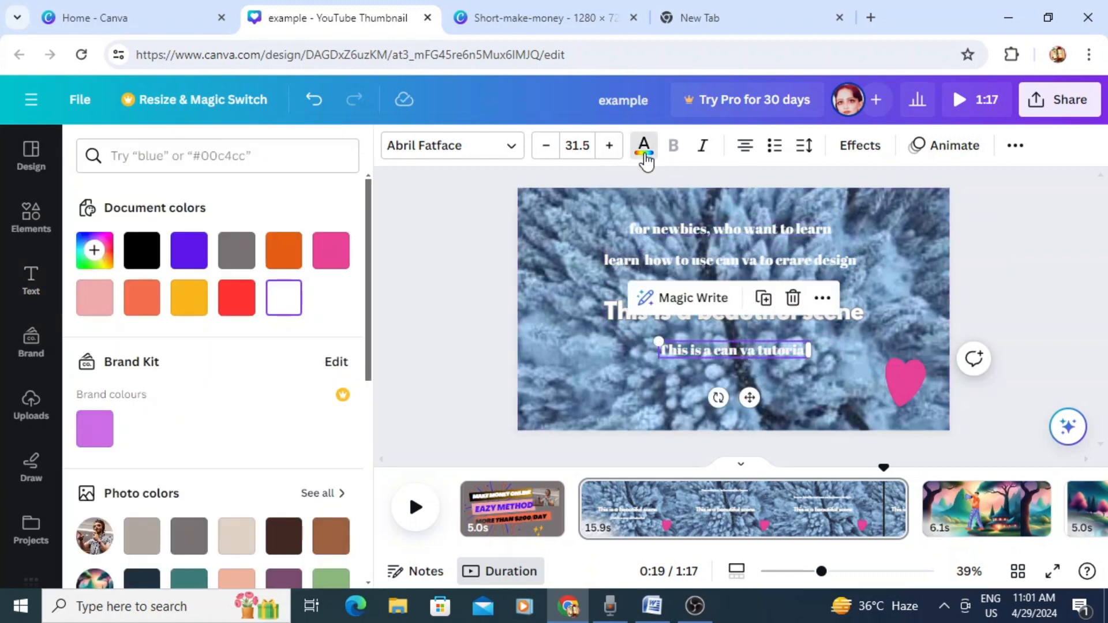
click(140, 254)
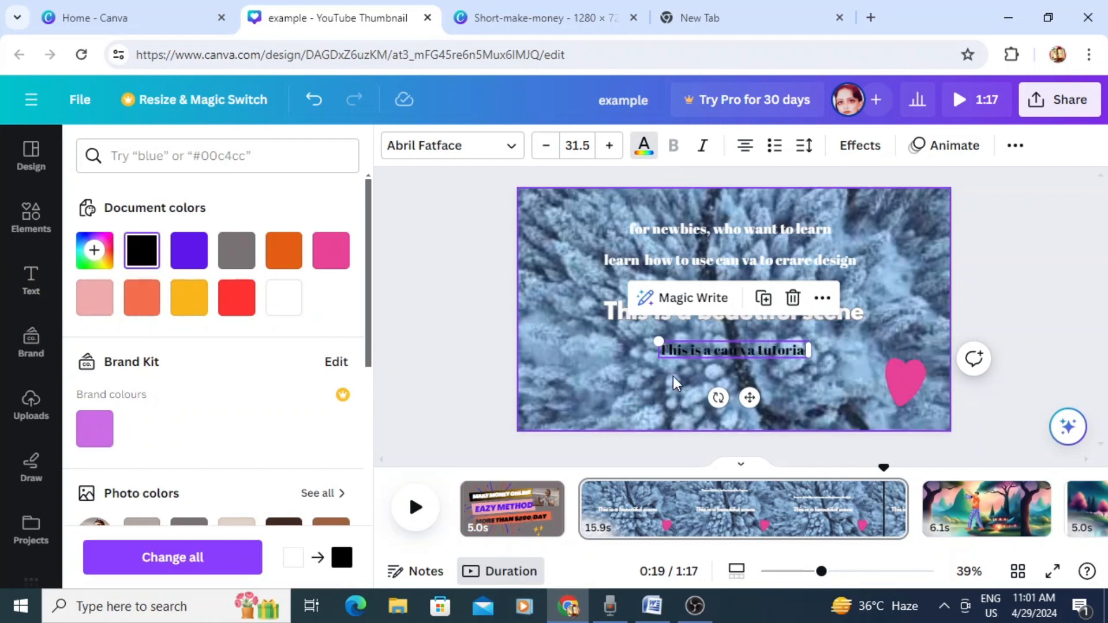
Try purple on "for newbies, who want to learn" and settle on red #ff3131 as its text colour
click(667, 231)
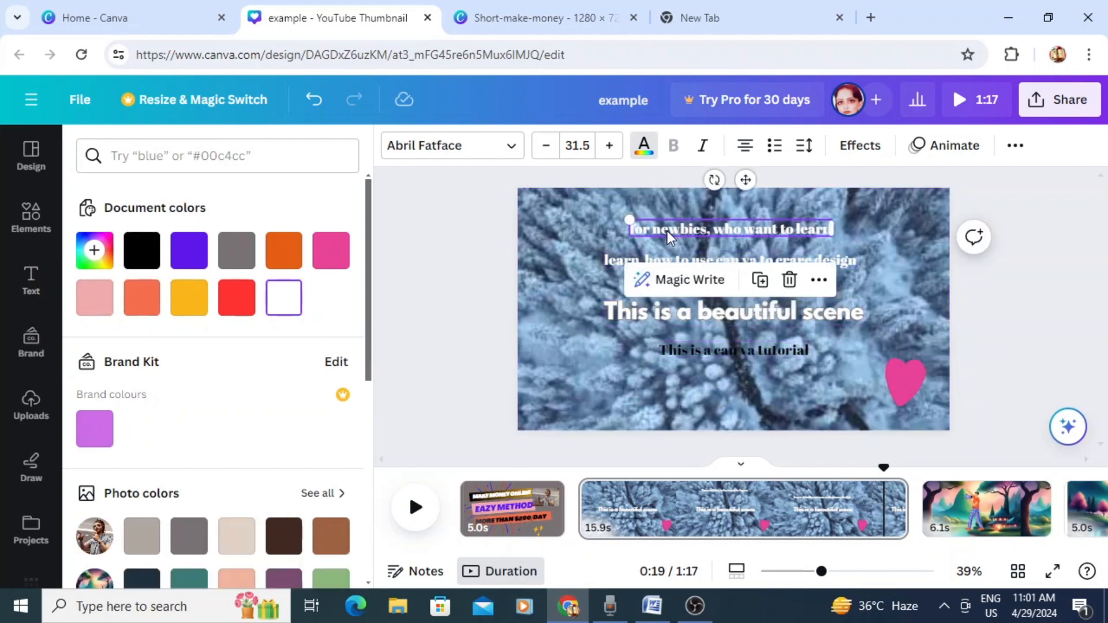
click(236, 298)
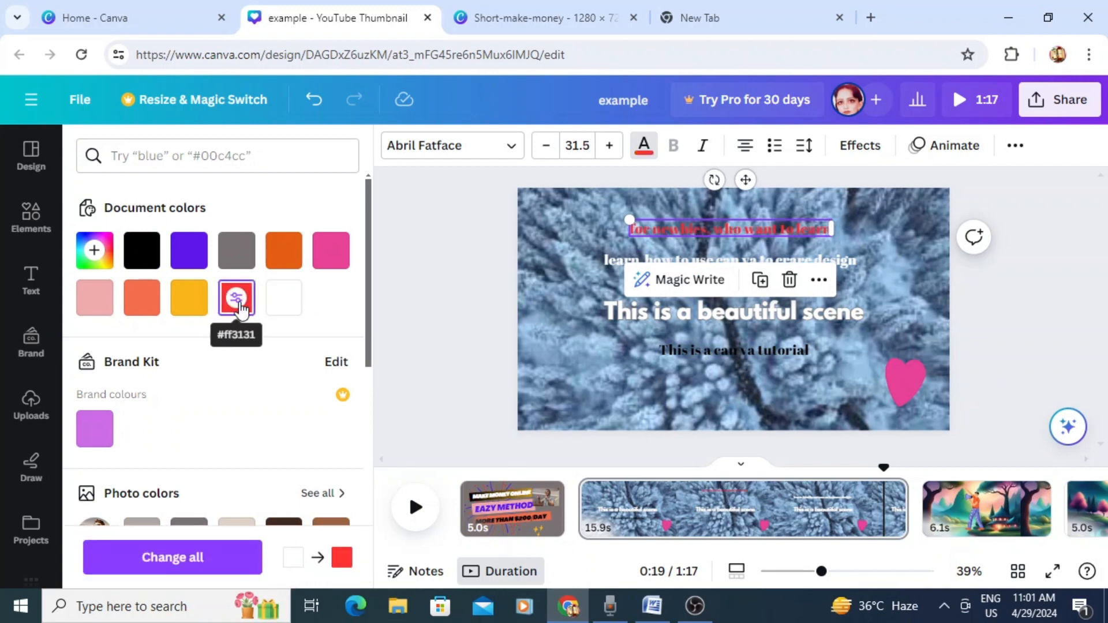
click(191, 261)
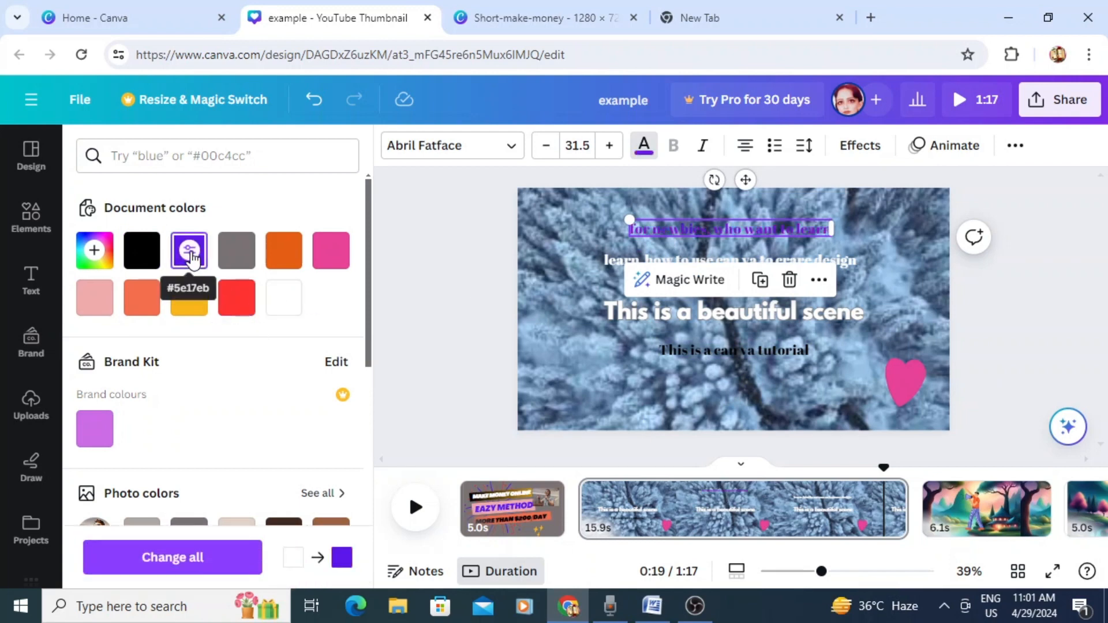
click(239, 305)
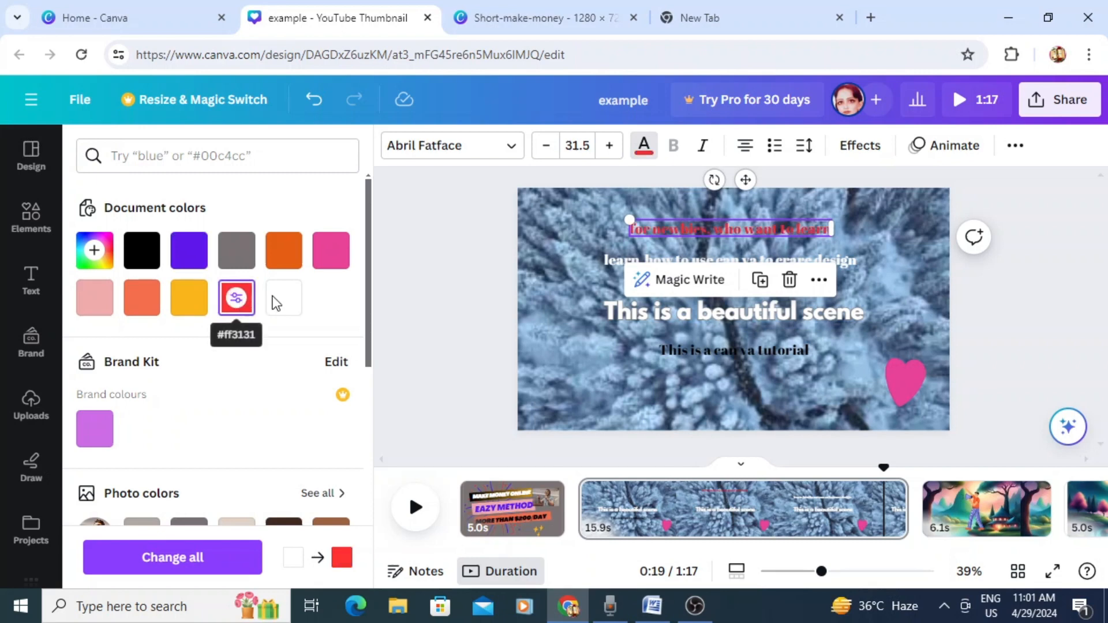
Try several photo colours on "learn how to use can va to crare design" and settle on light beige
click(614, 260)
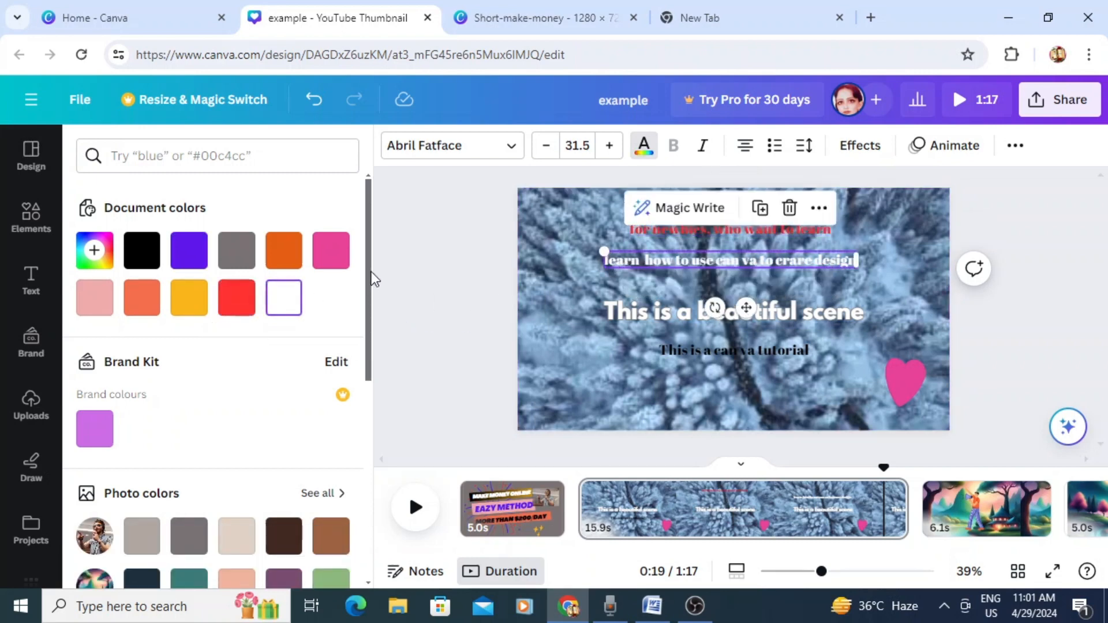
drag(369, 280, 368, 382)
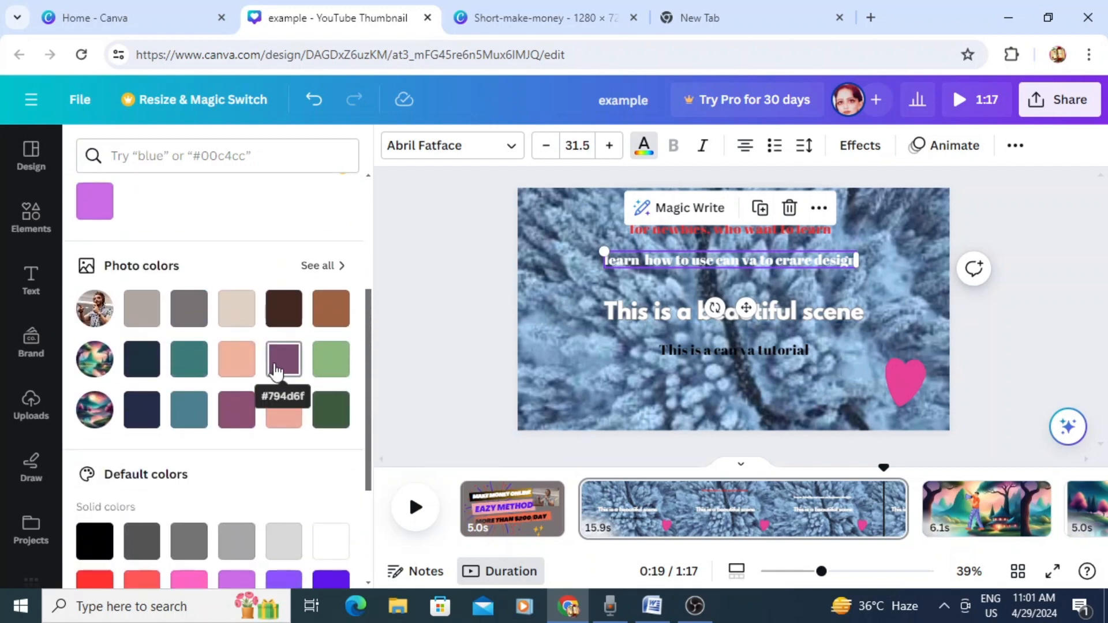
click(330, 411)
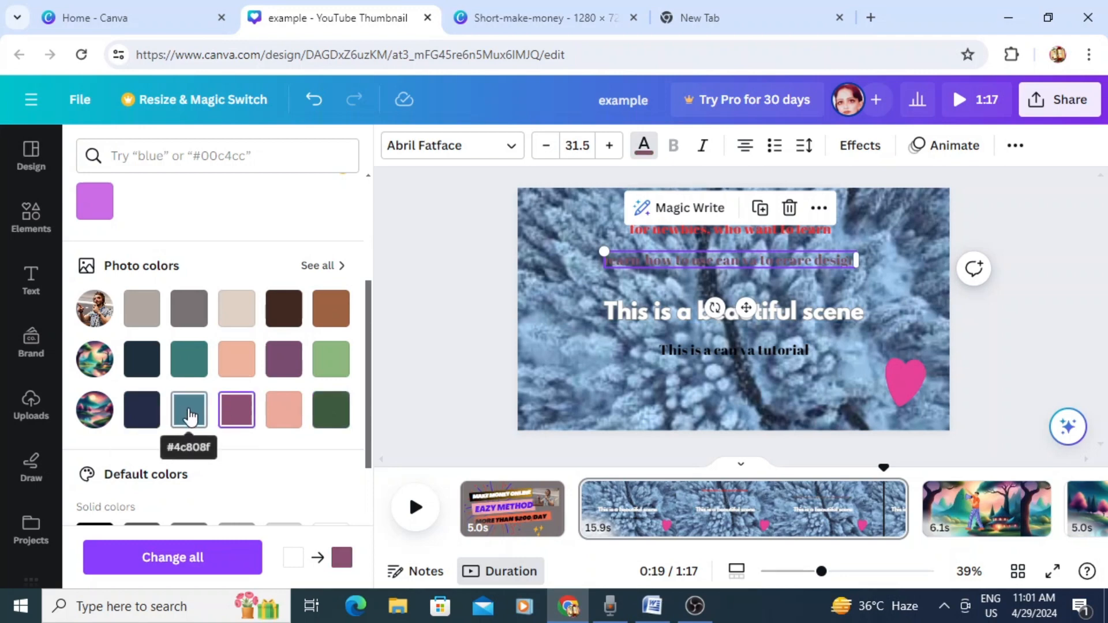
click(189, 413)
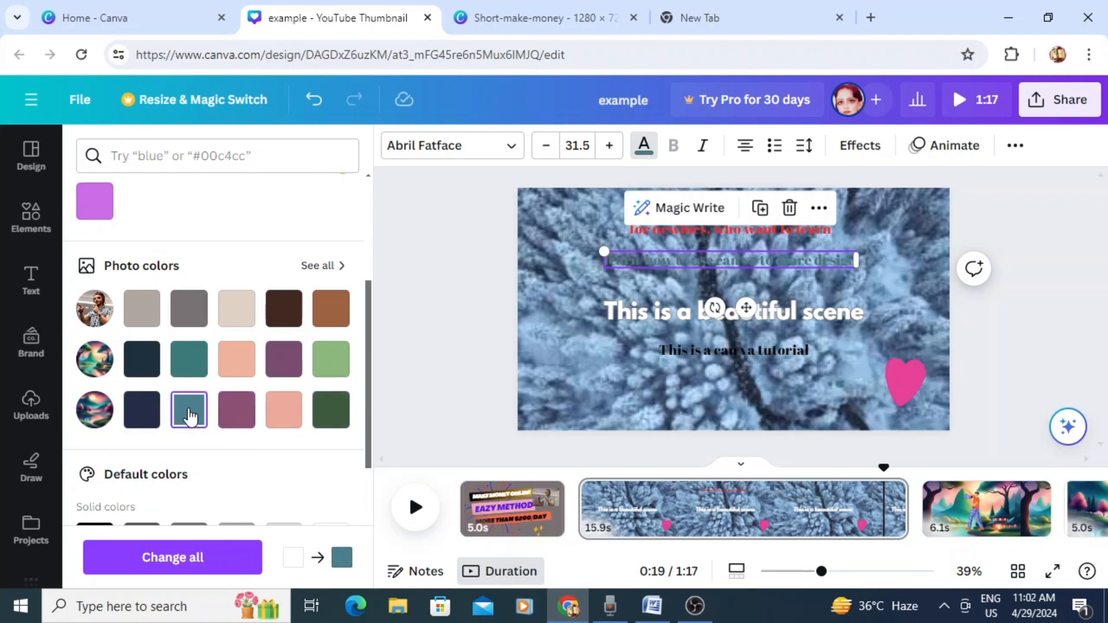
click(235, 361)
click(236, 309)
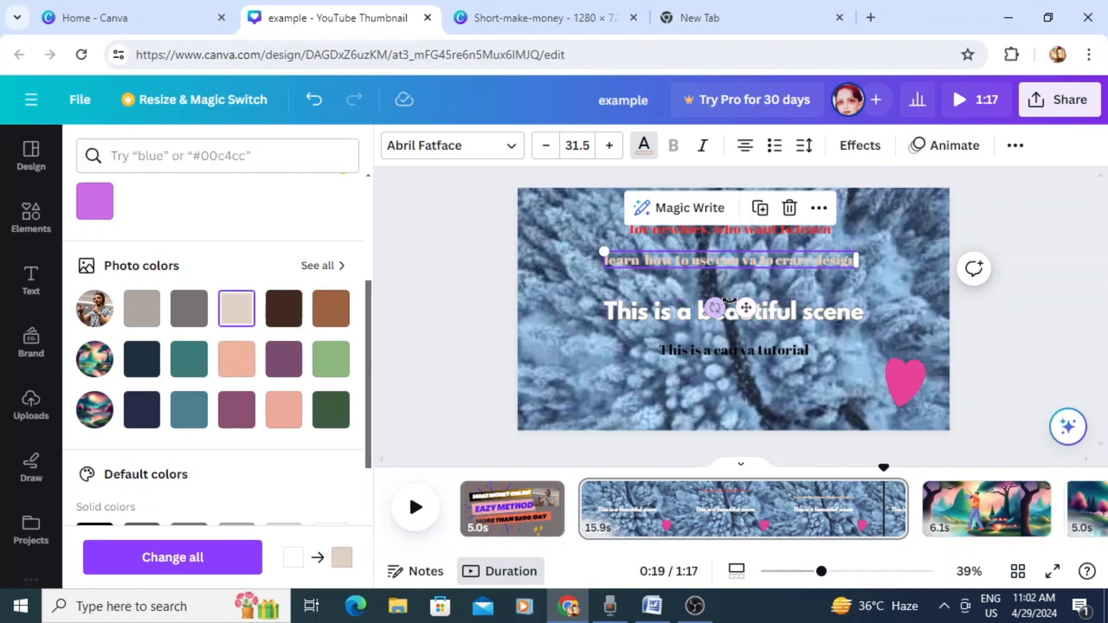
click(984, 316)
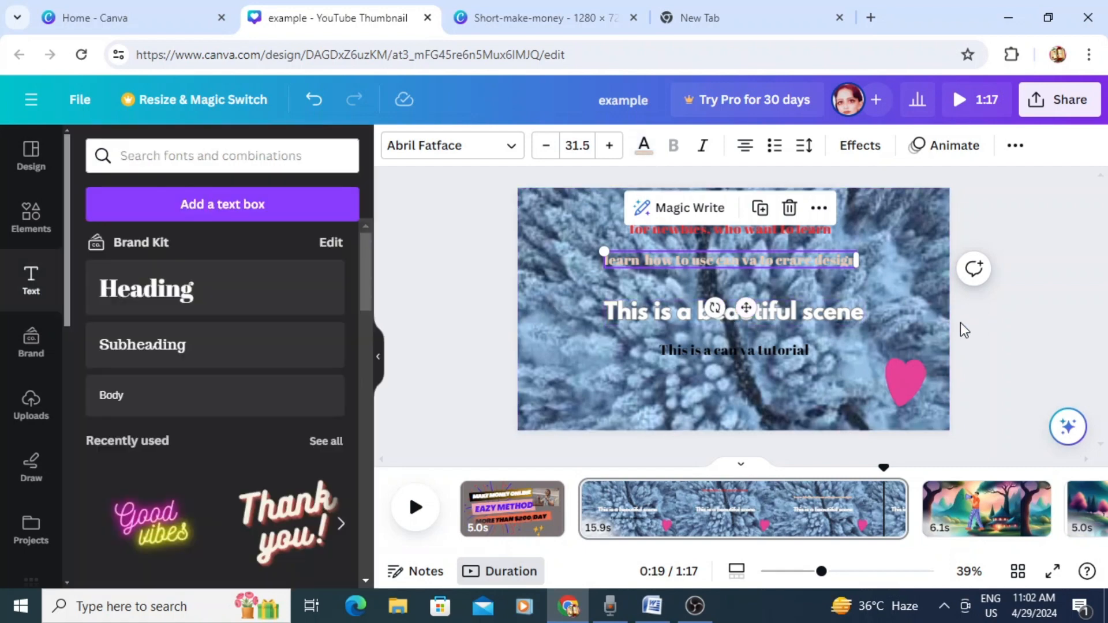
Move "for newbies, who want to learn" and "learn how to use can va to crare design" onto the spot of "This is a can va tutorial"
click(763, 348)
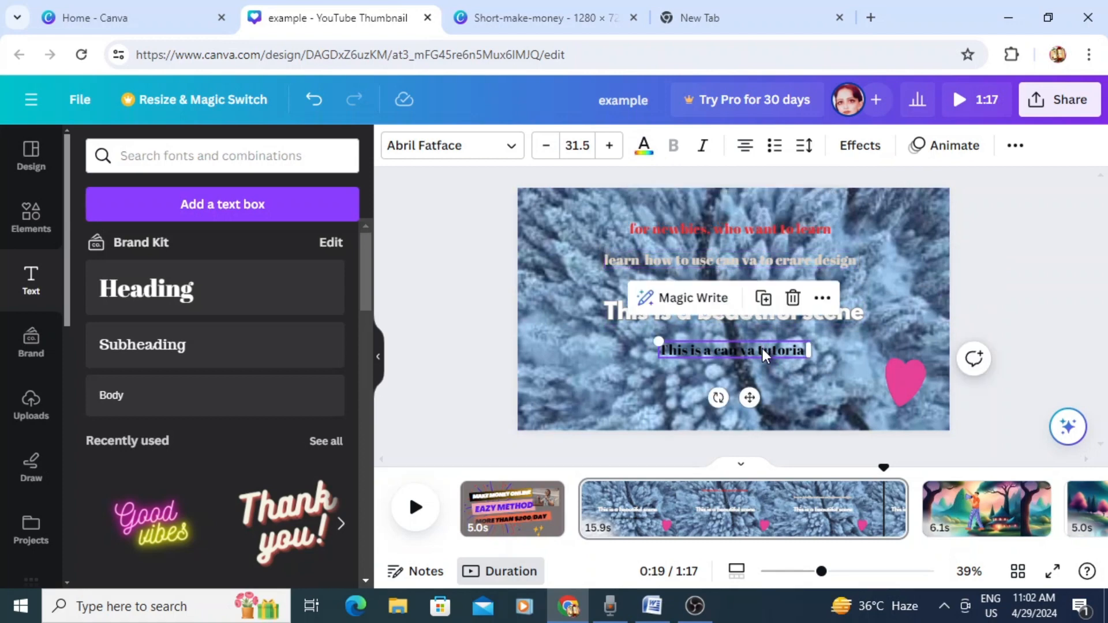
click(756, 226)
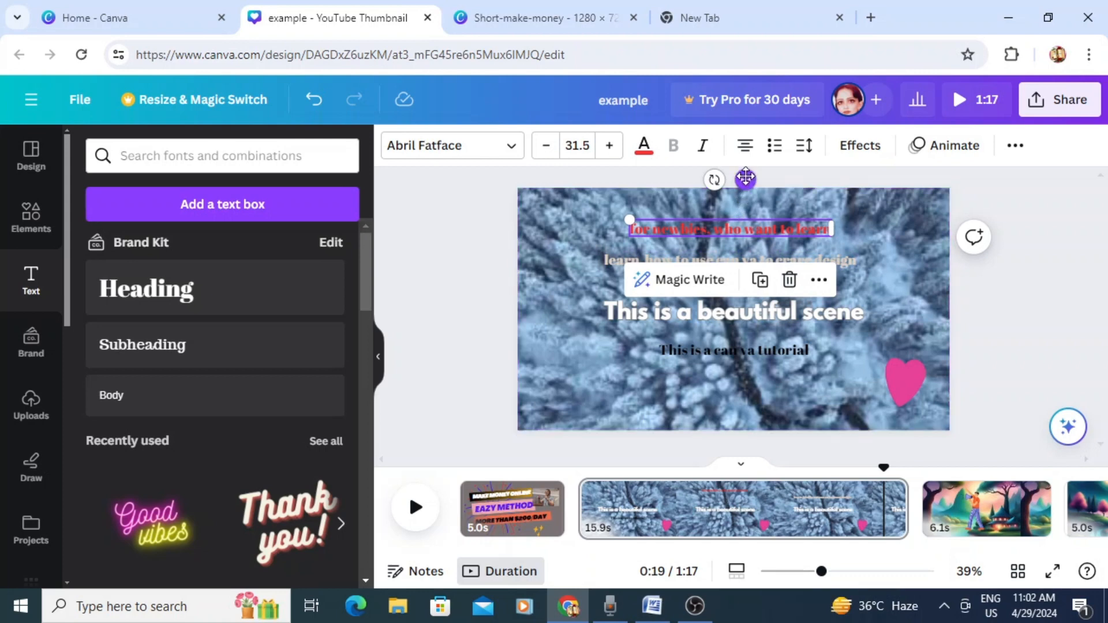
drag(743, 200, 746, 301)
click(730, 254)
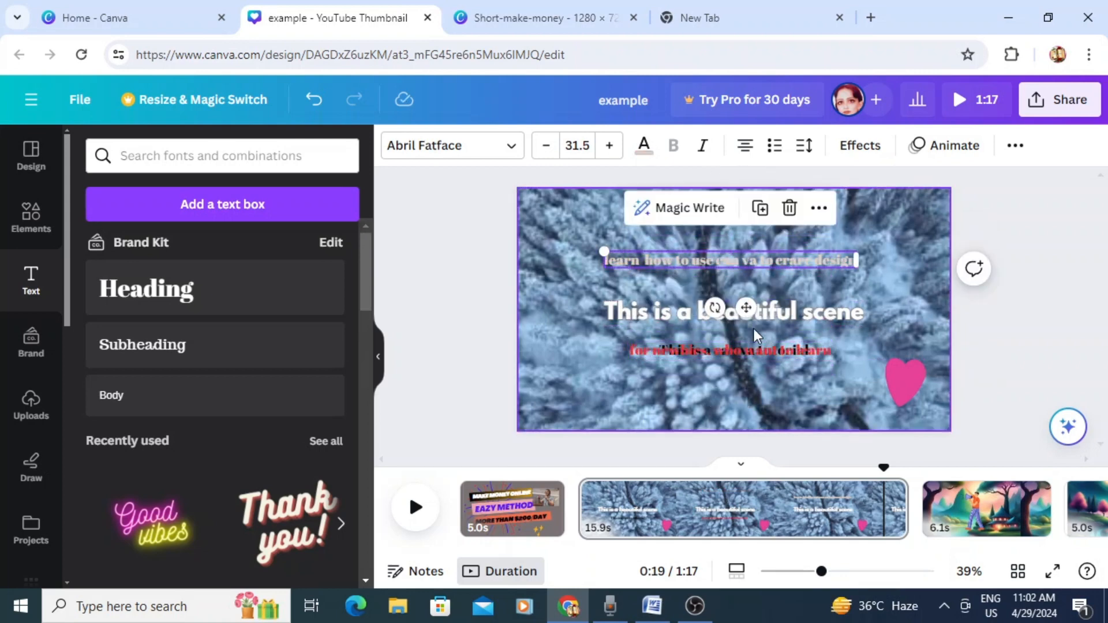
drag(746, 304, 748, 395)
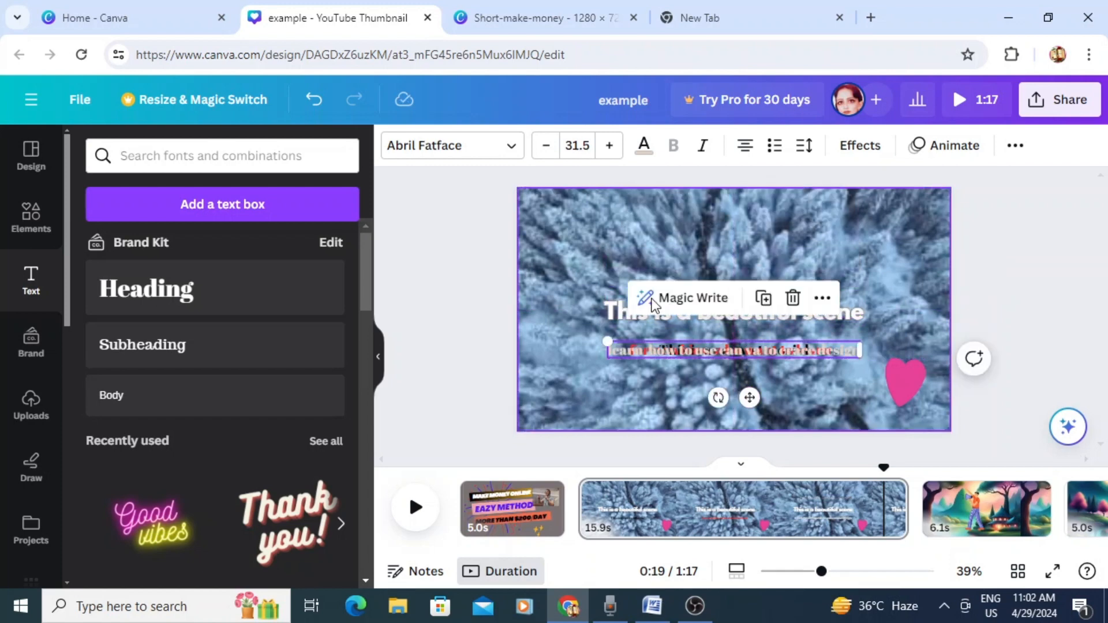
click(974, 276)
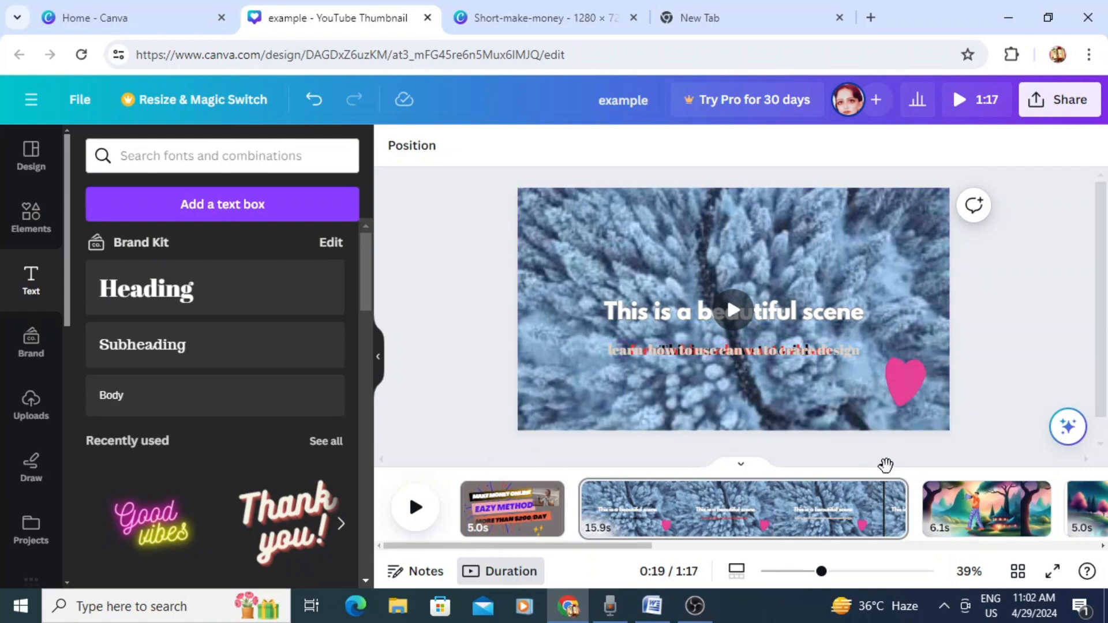
Play page 2 from its start to preview the text lines appearing in turn
drag(885, 465, 582, 500)
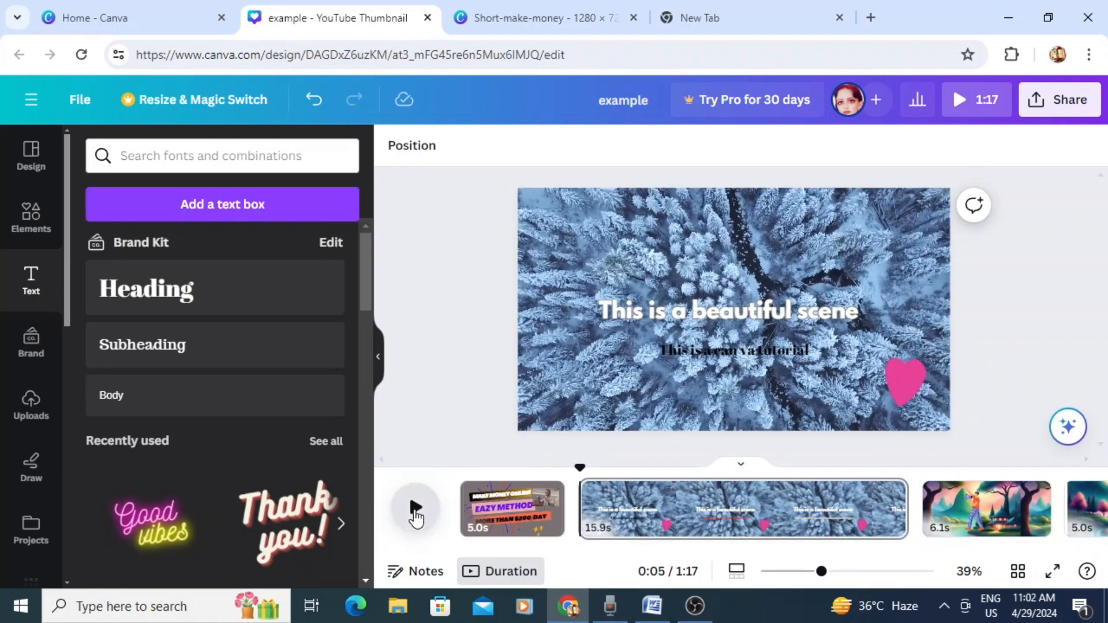
click(416, 508)
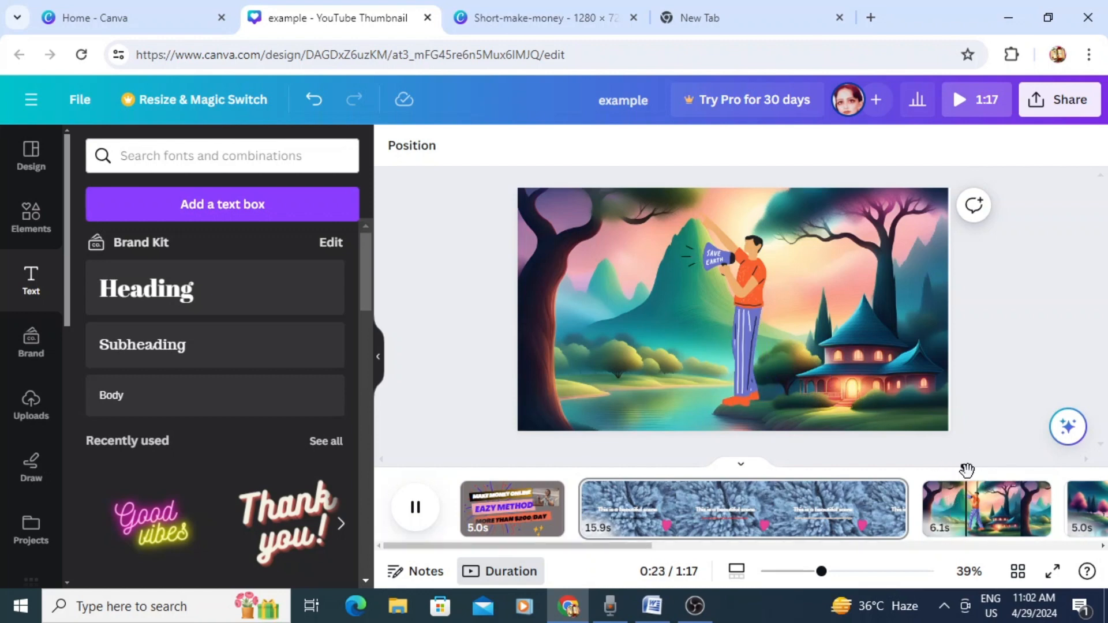
click(415, 509)
Try a custom animation on page 3's man with the megaphone, using a looping path and the Smooth movement style
click(749, 344)
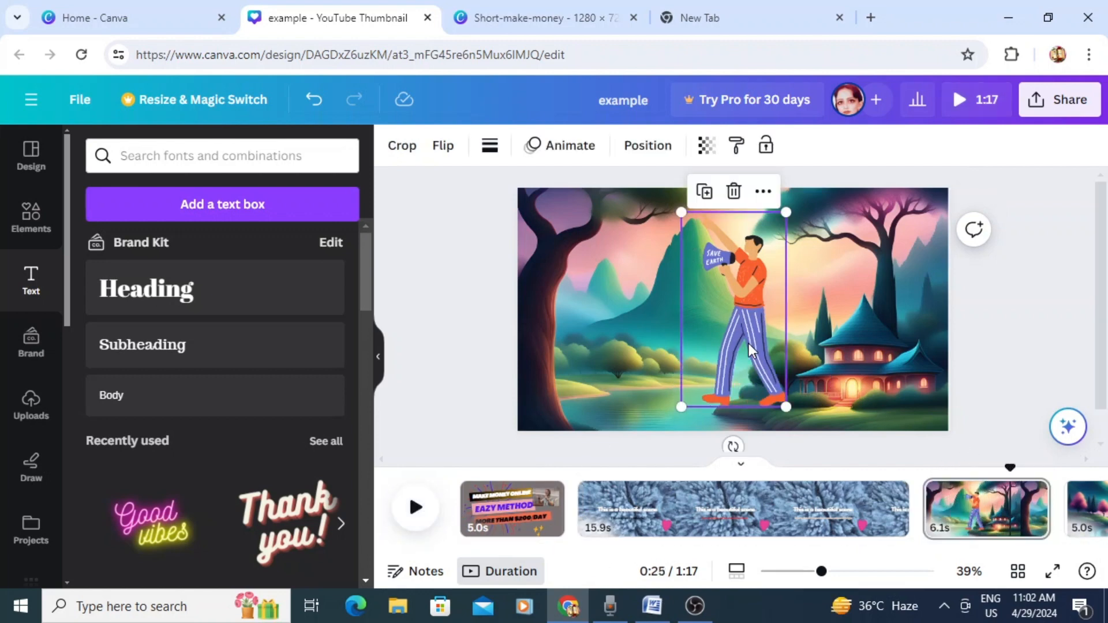
click(575, 147)
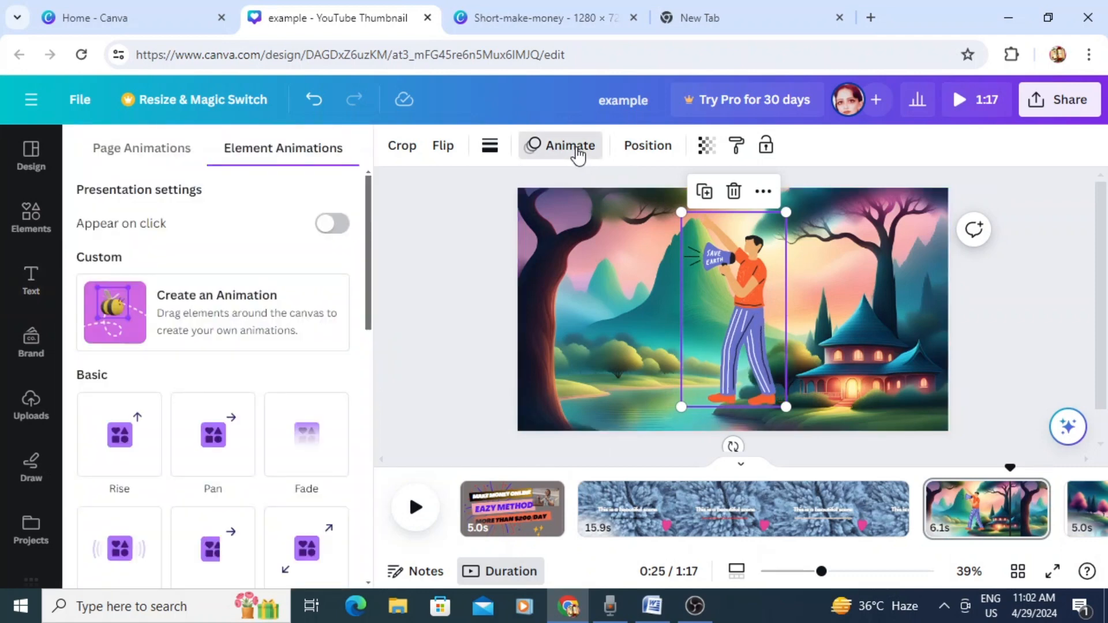
click(244, 311)
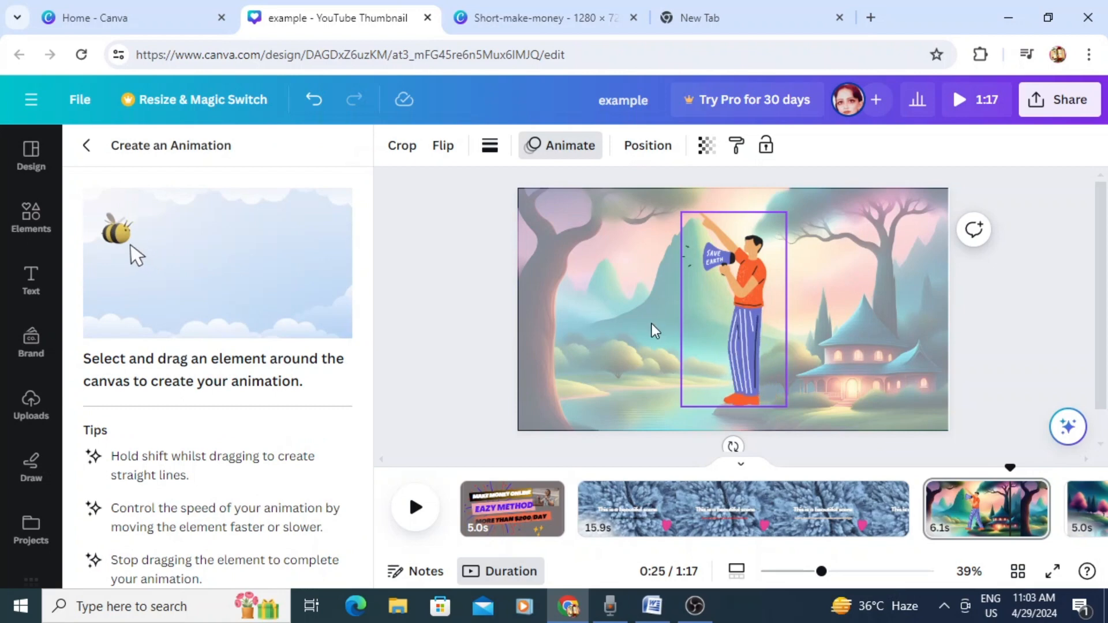
mouse_move(746, 283)
mouse_down()
mouse_move(729, 252)
mouse_move(654, 248)
mouse_move(607, 260)
mouse_move(578, 303)
mouse_move(684, 362)
mouse_move(760, 370)
mouse_move(842, 349)
mouse_move(891, 308)
mouse_move(893, 239)
mouse_move(832, 240)
mouse_move(803, 319)
mouse_up()
mouse_move(802, 318)
mouse_down()
mouse_move(799, 346)
mouse_move(922, 355)
mouse_up()
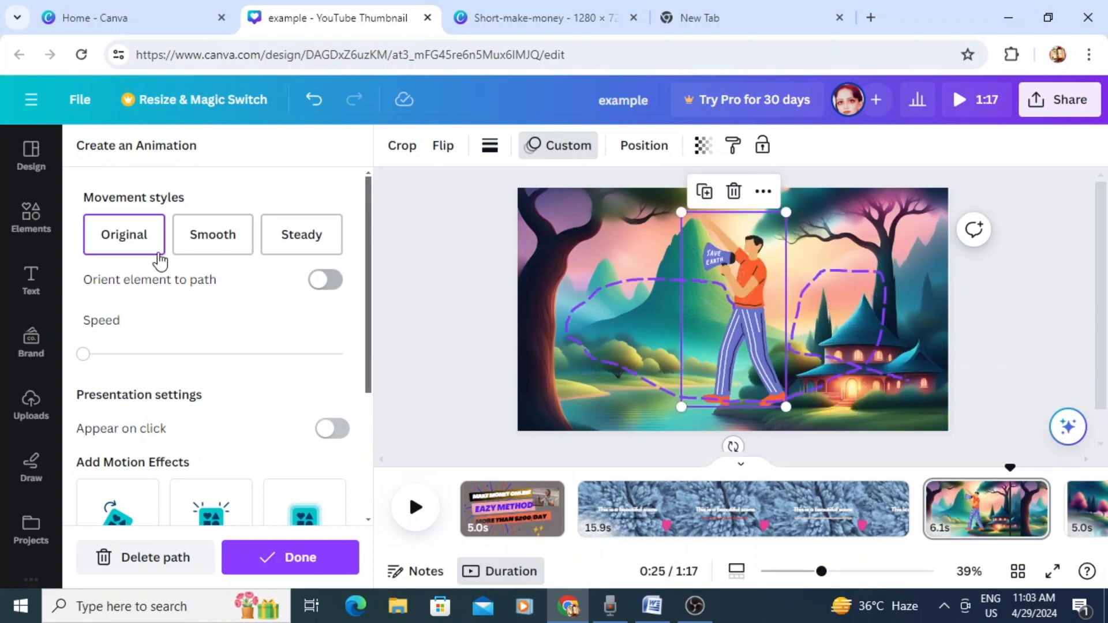
click(213, 249)
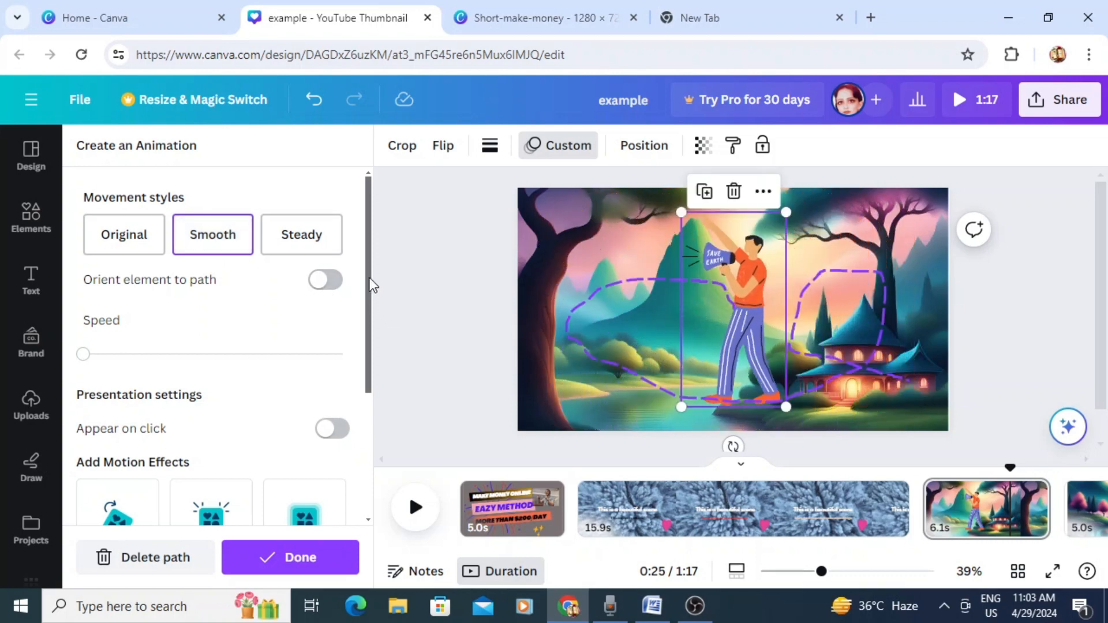
drag(369, 278, 371, 349)
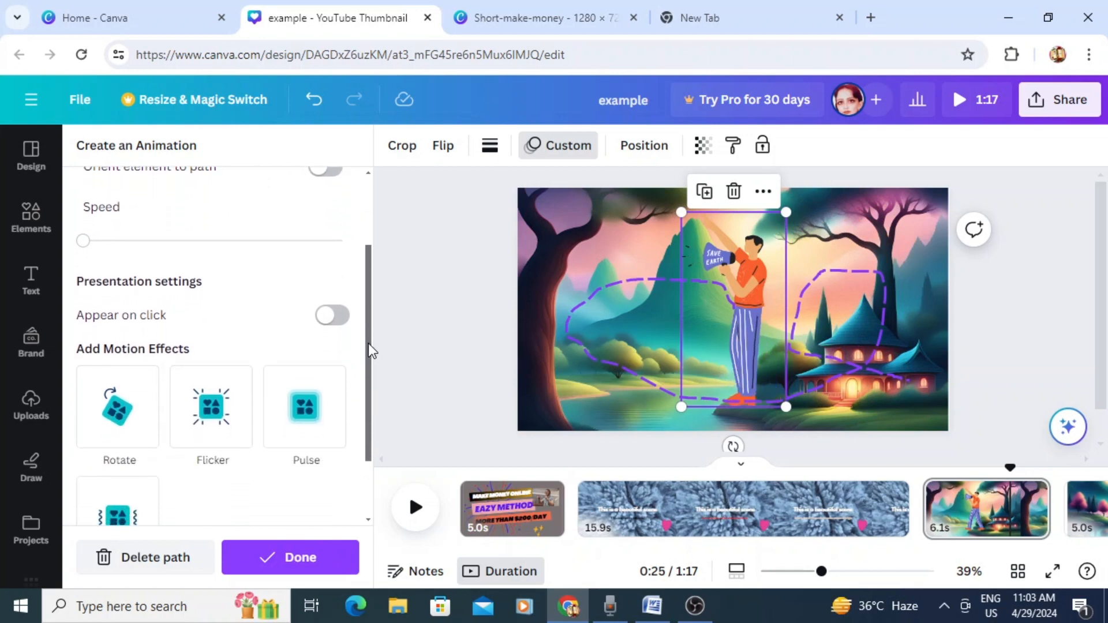
click(458, 335)
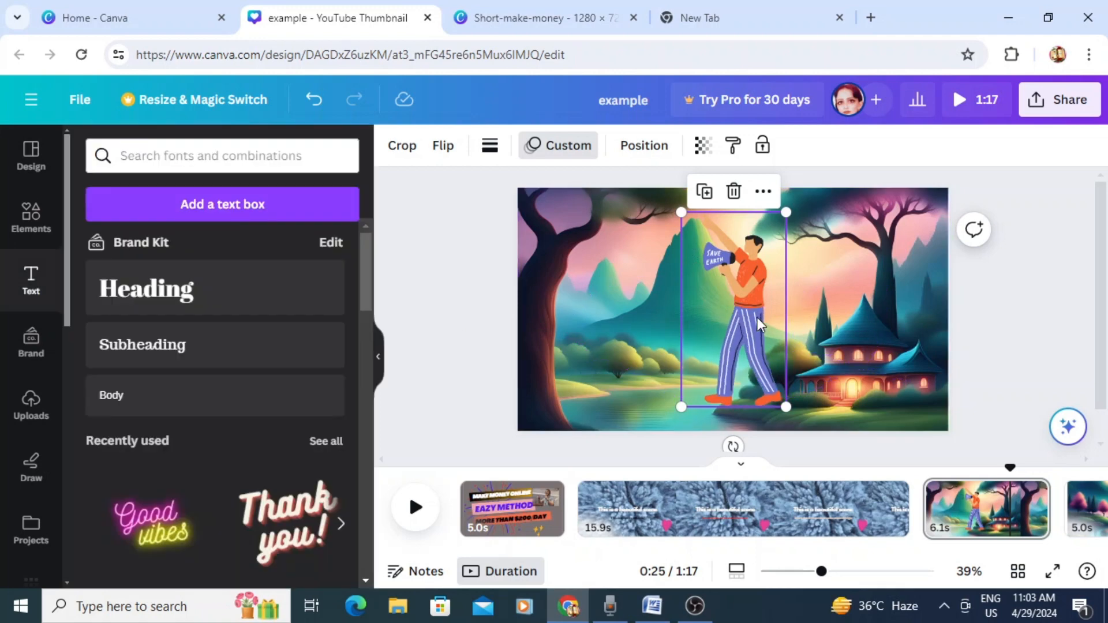
Move the man to page 3's right edge and replace his path with a nearly straight one to the left edge, in Original style
drag(742, 315, 903, 340)
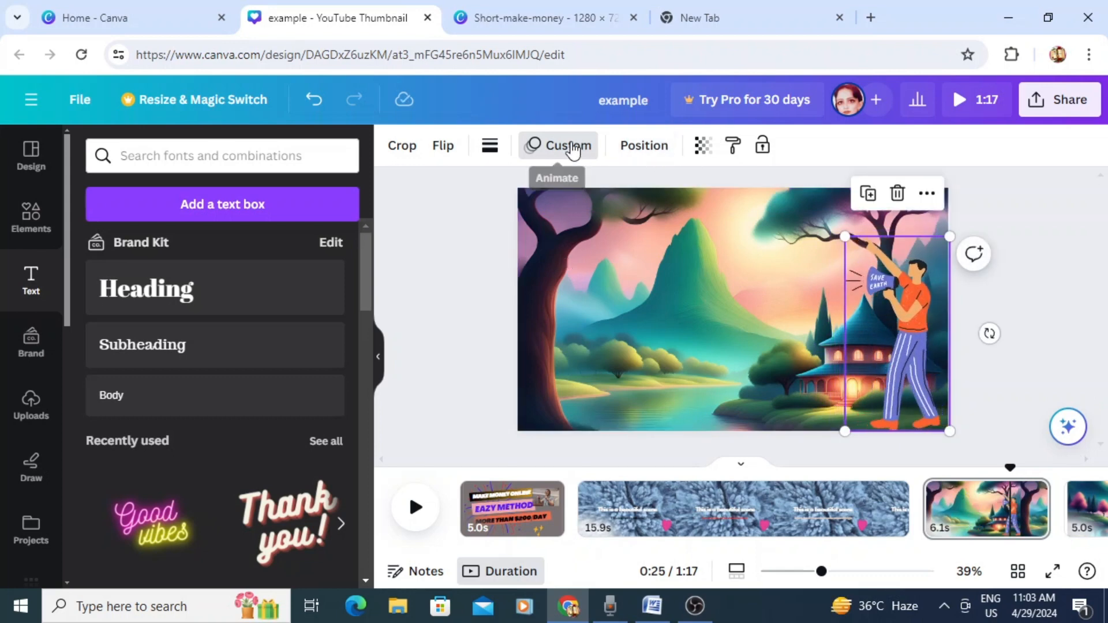
click(575, 149)
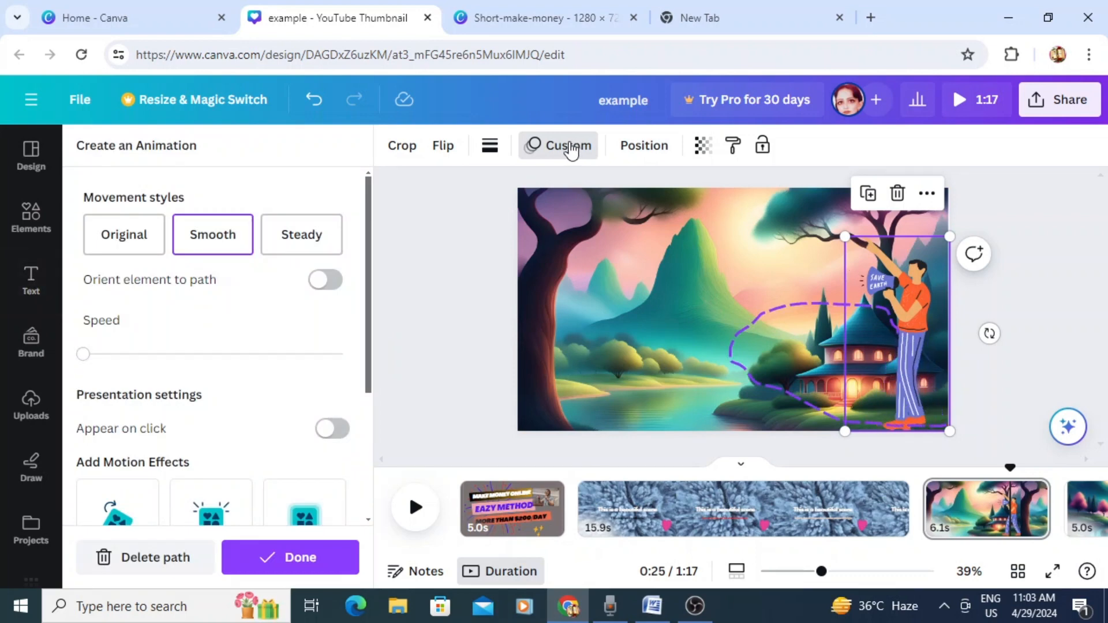
click(145, 254)
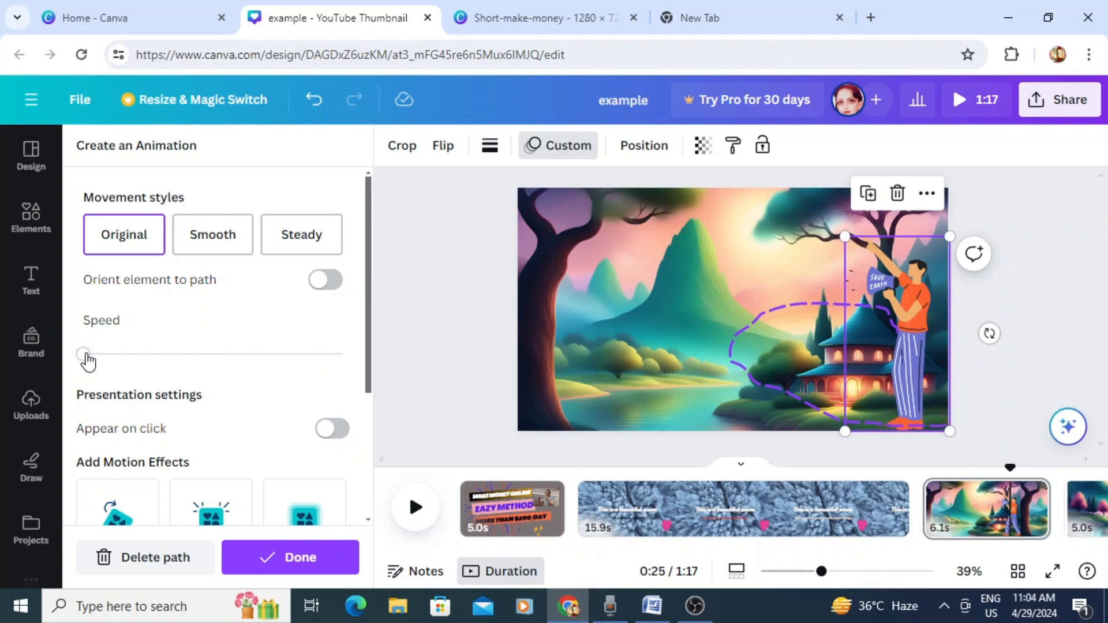
click(146, 558)
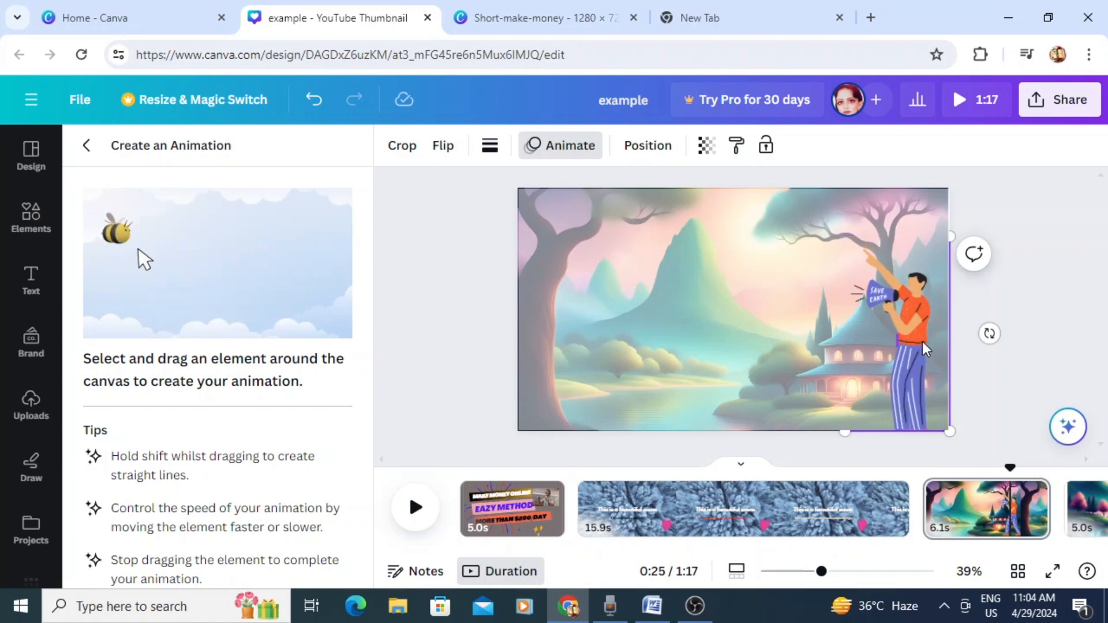
drag(910, 351, 522, 364)
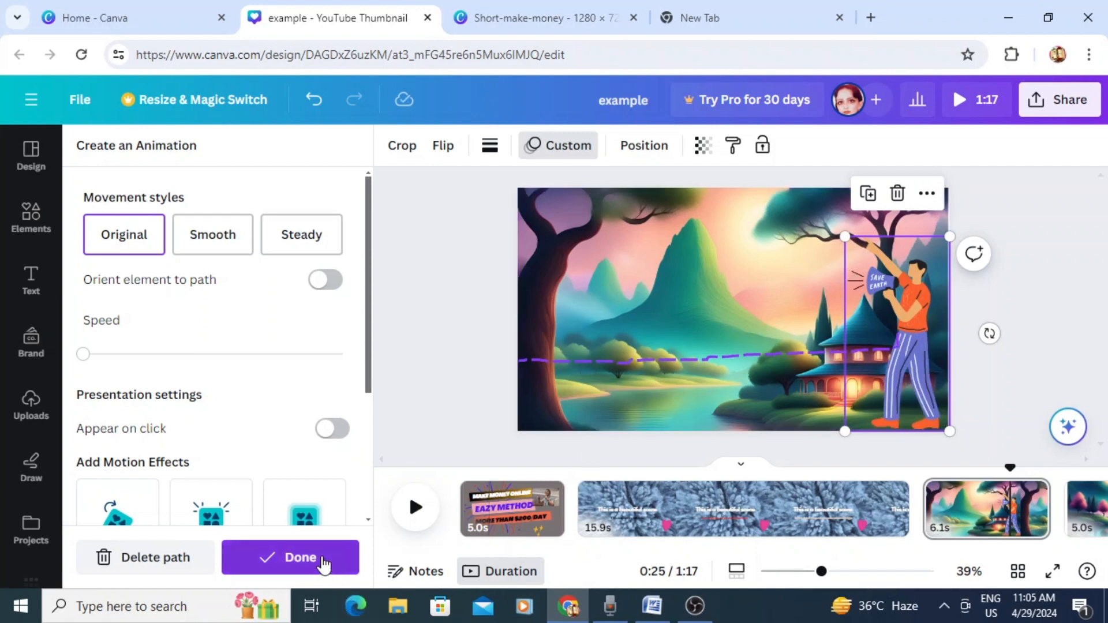
click(321, 564)
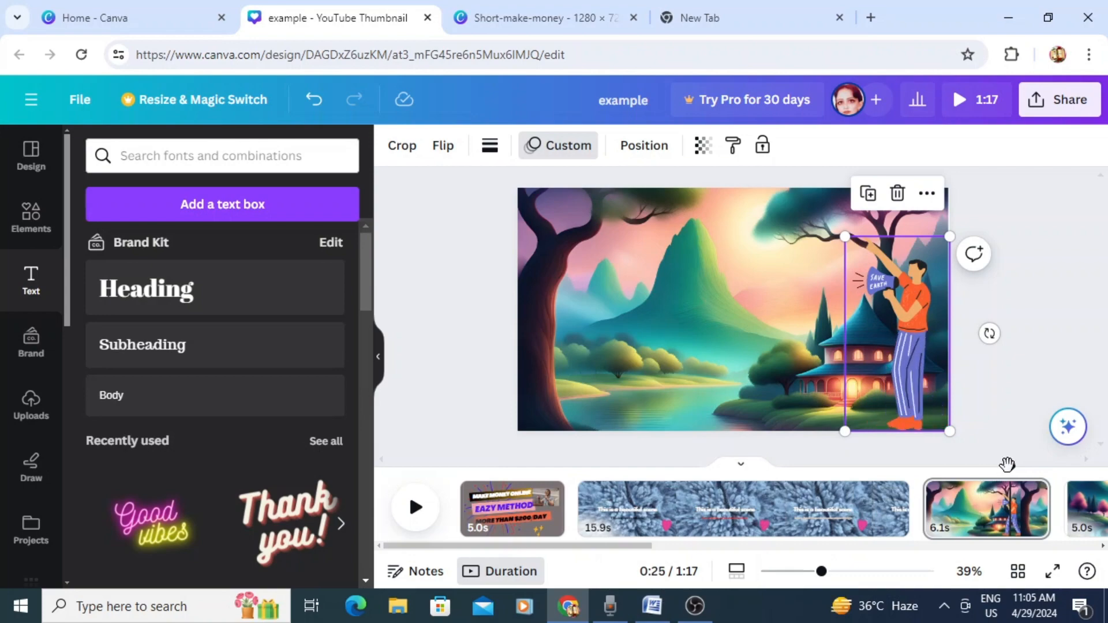
Play the design from the middle of page 2 through page 3 to preview the man's animation
drag(1010, 467, 682, 490)
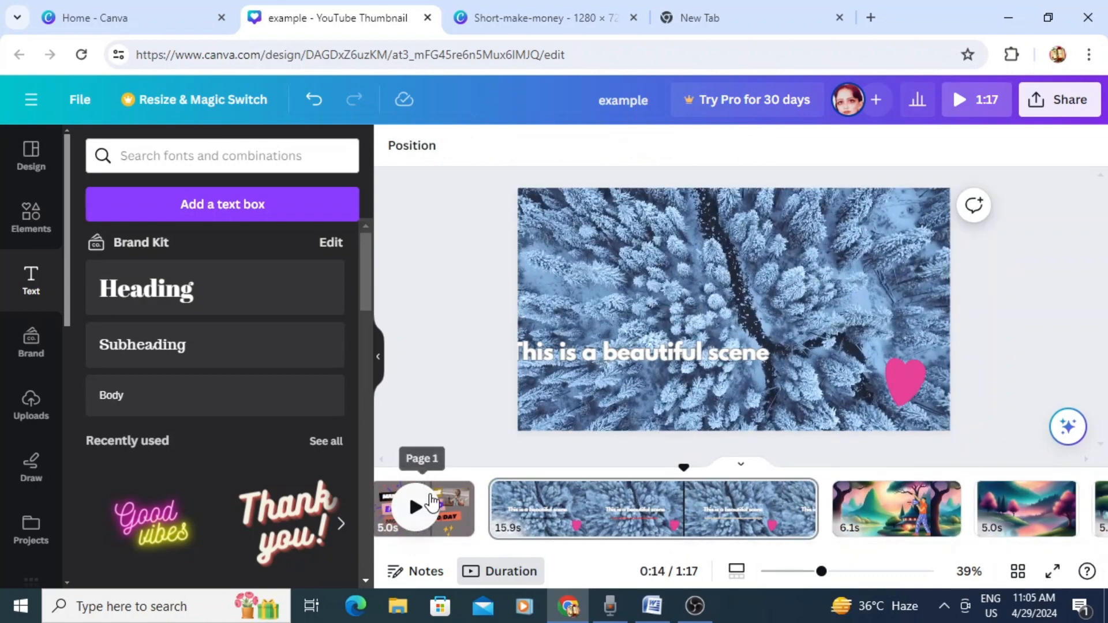
click(423, 511)
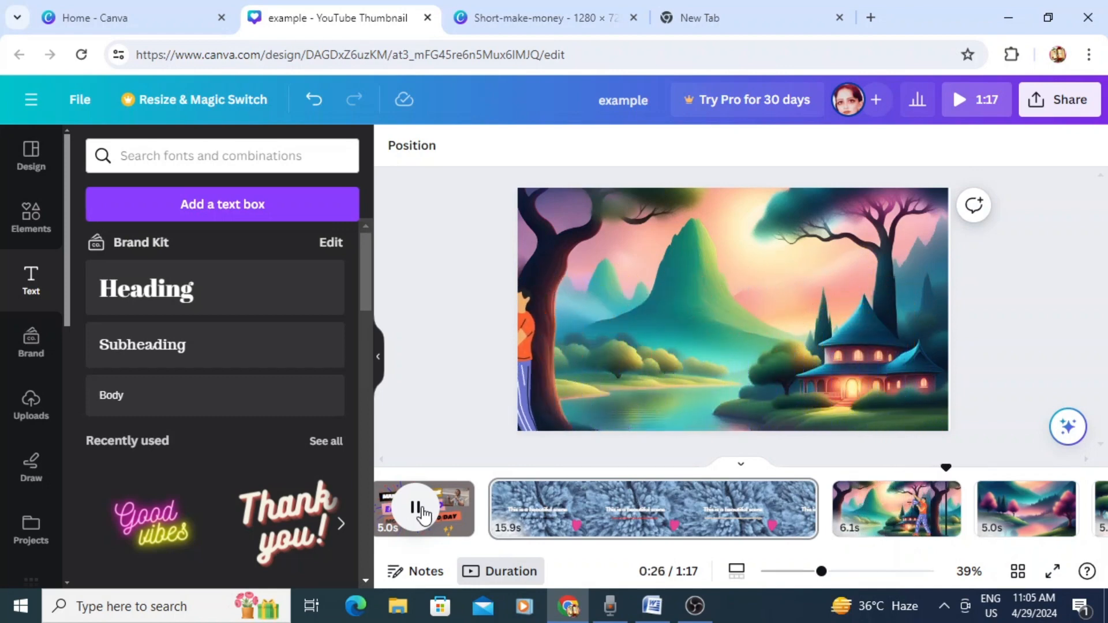
click(423, 513)
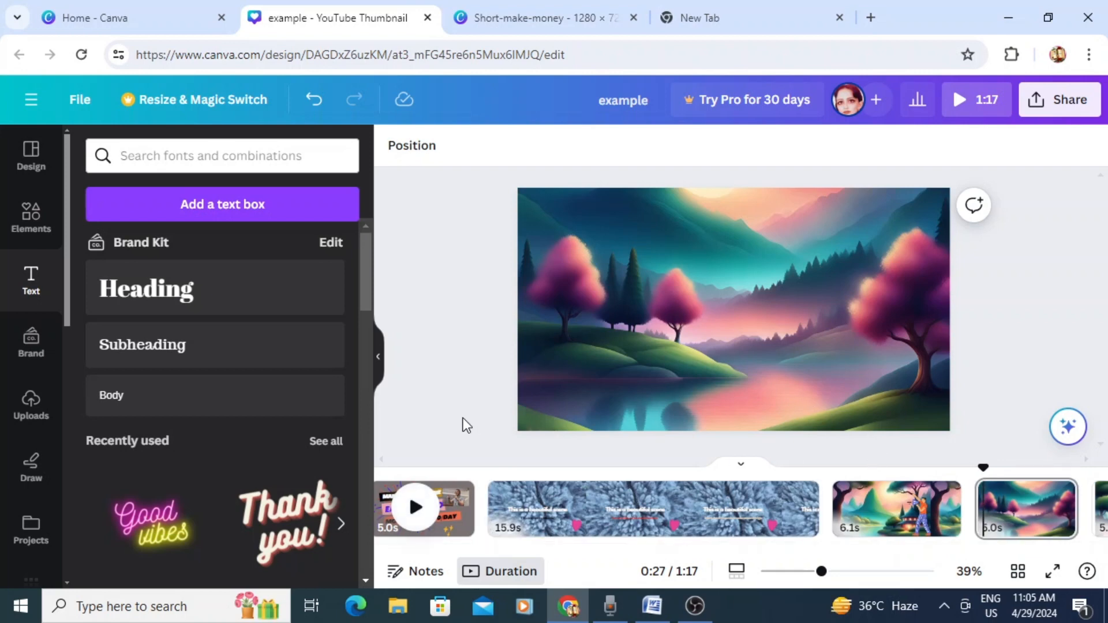
Generate AI images from the prompt "A cute anime cat in a forest with flowers" using the space-themed duck style
click(35, 218)
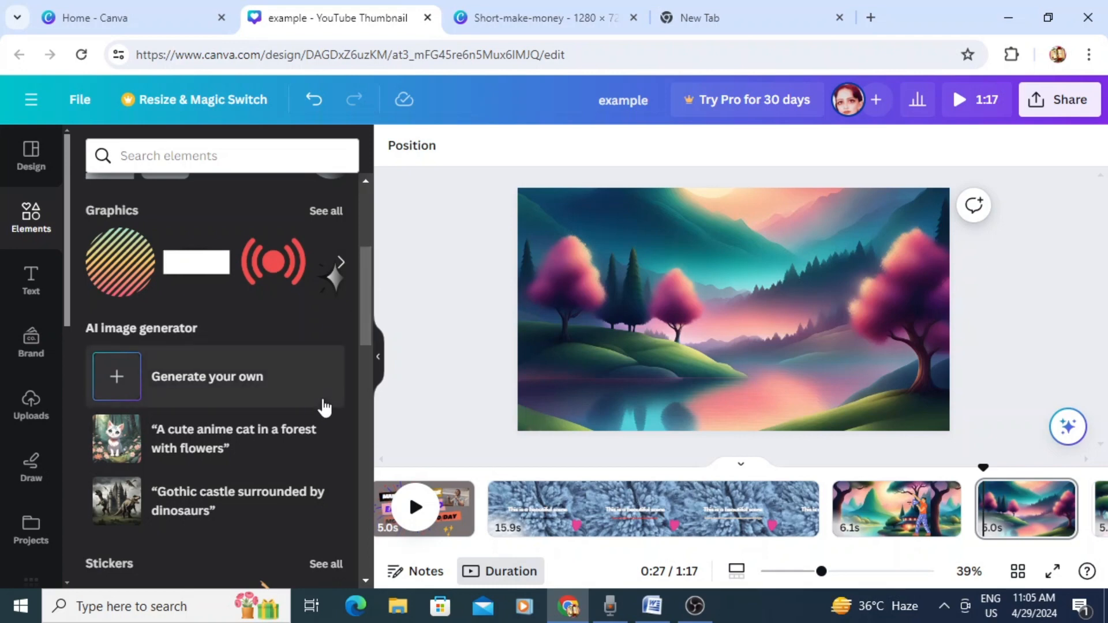
click(264, 442)
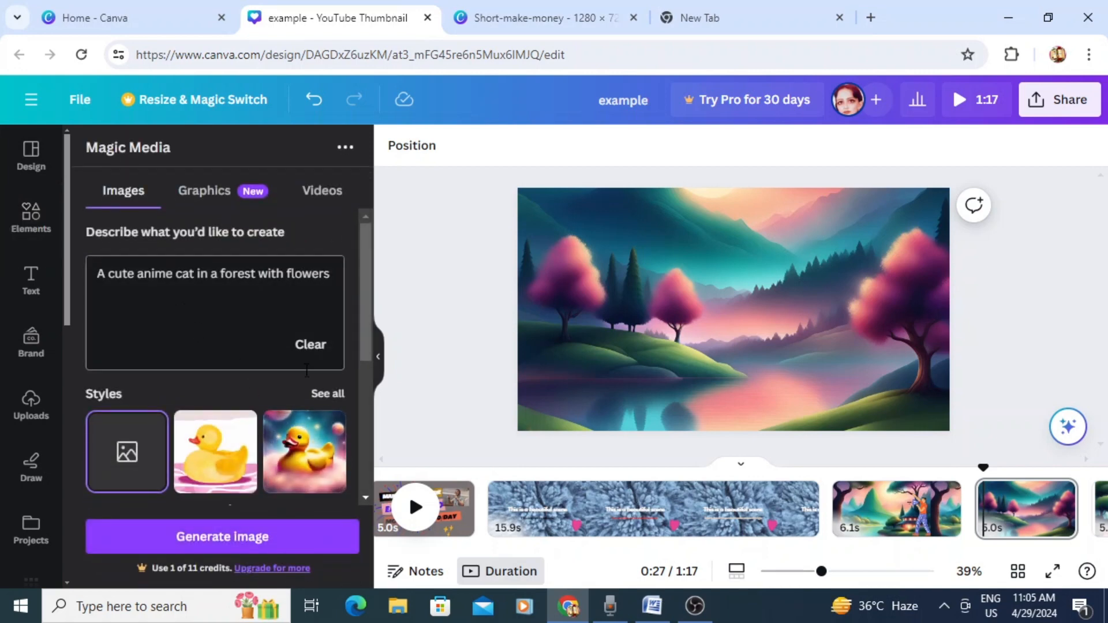
click(327, 444)
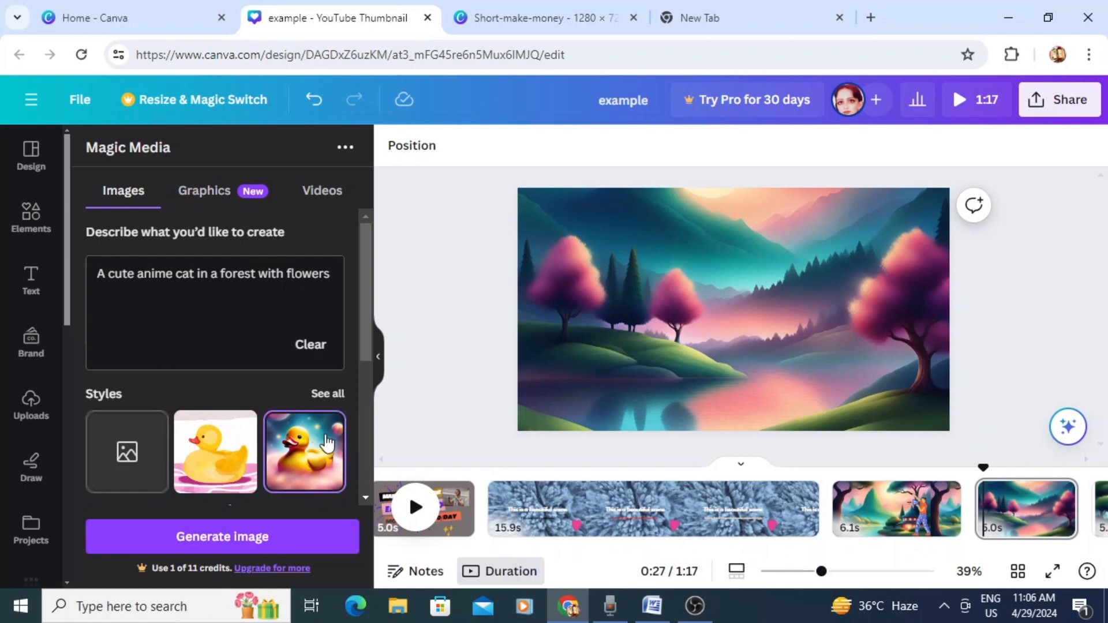
click(259, 539)
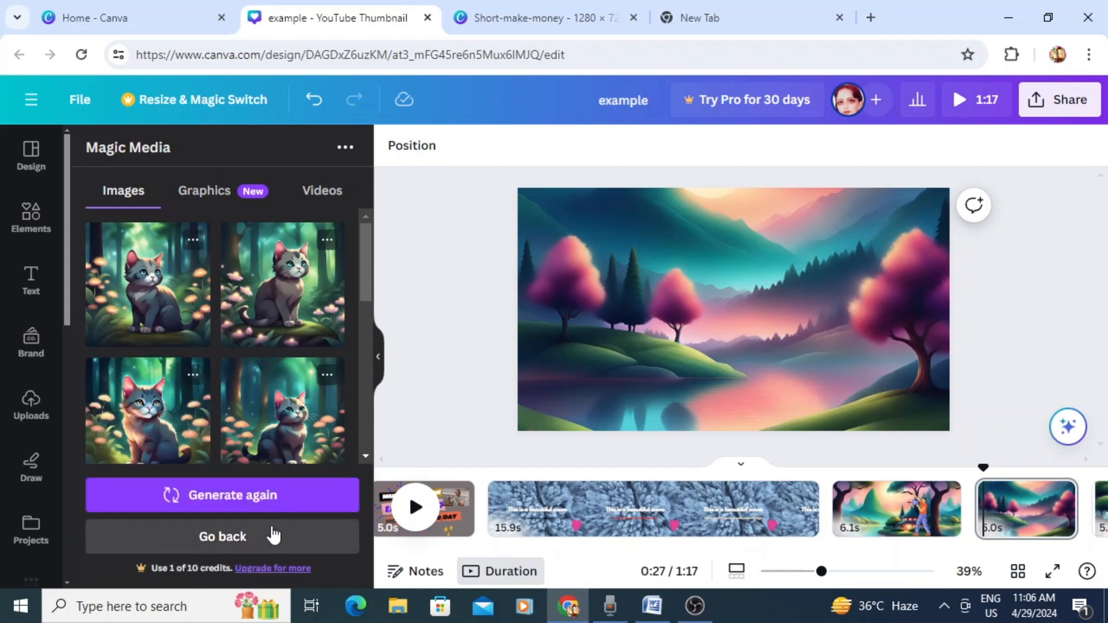
Add the fourth generated cat image to page 4, try it as the full-page background and undo that
click(295, 429)
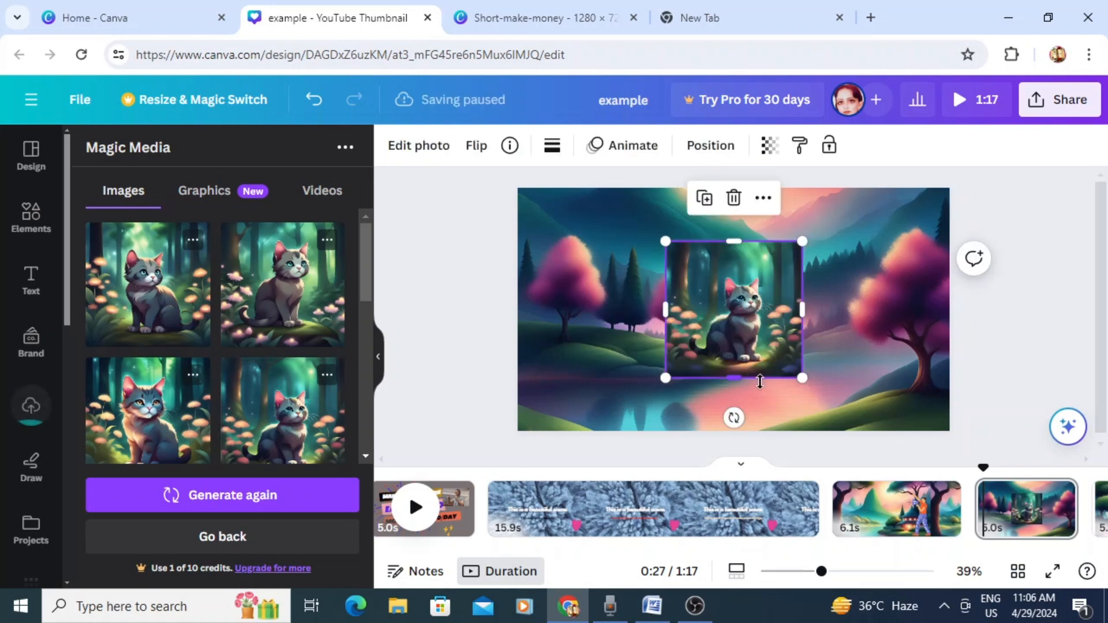
drag(746, 324, 770, 348)
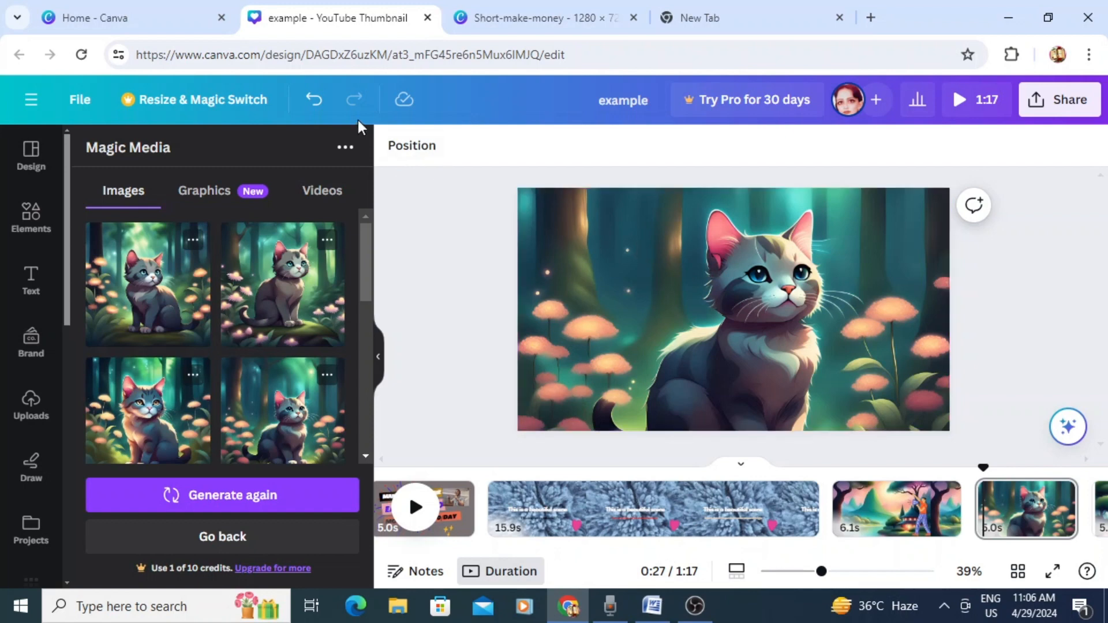
click(317, 109)
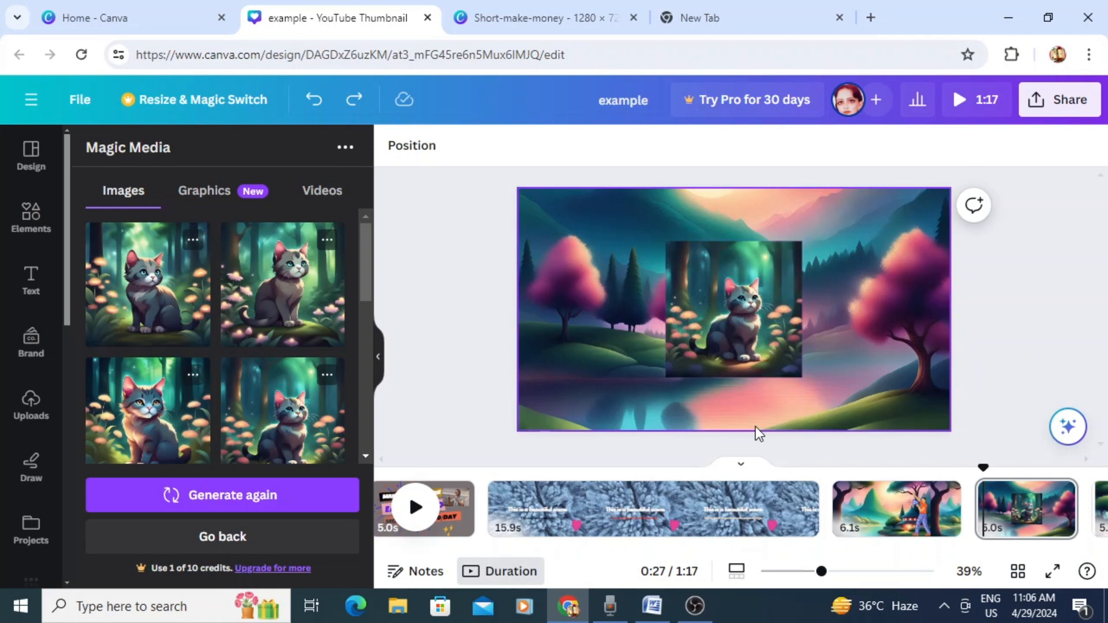
Add a blank page after page 4 in the scrolling page view and move the cat image onto it
click(742, 469)
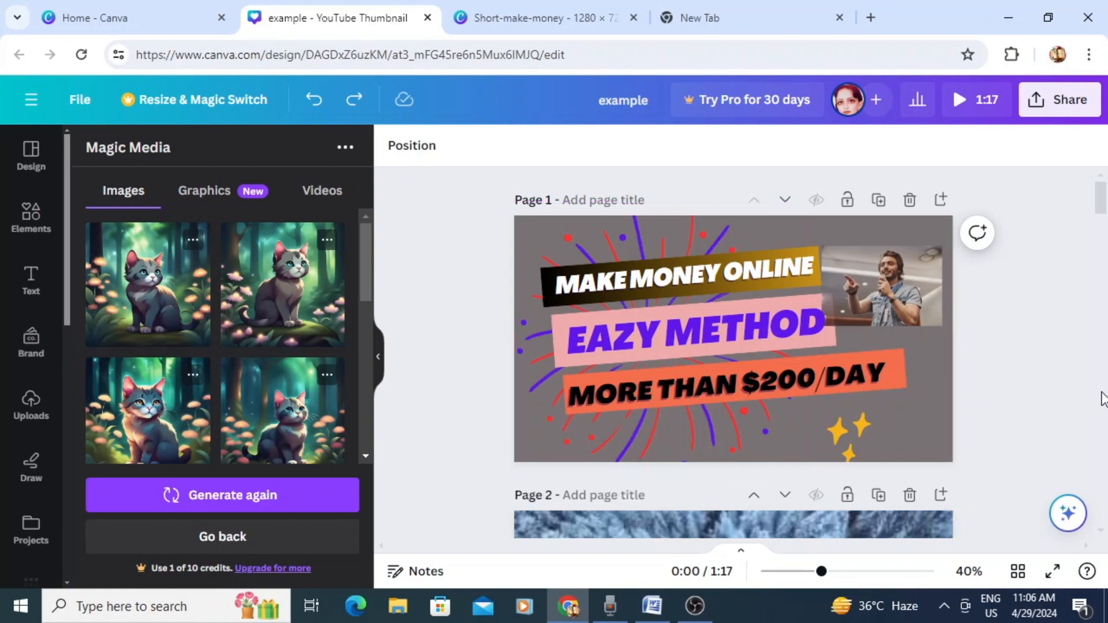
drag(1104, 205, 1104, 279)
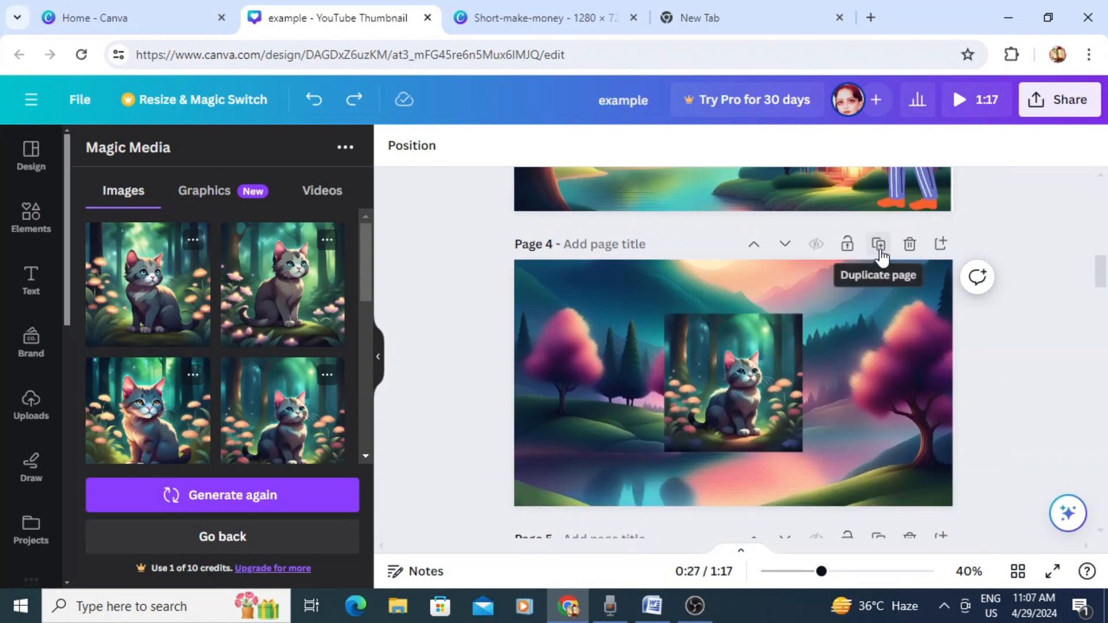
click(939, 248)
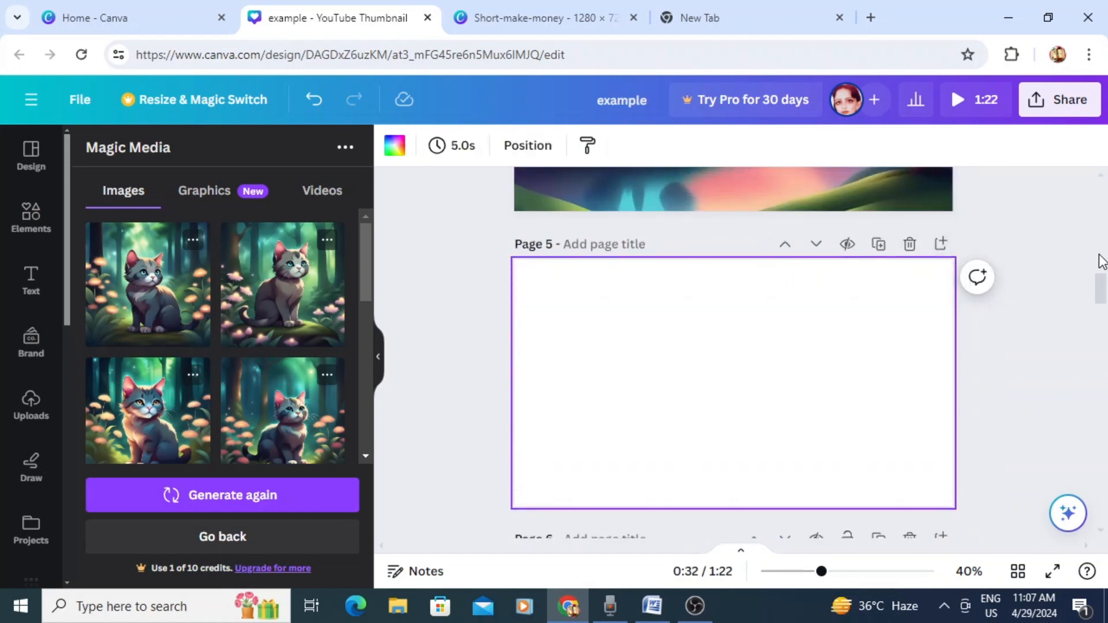
drag(1101, 291, 1100, 278)
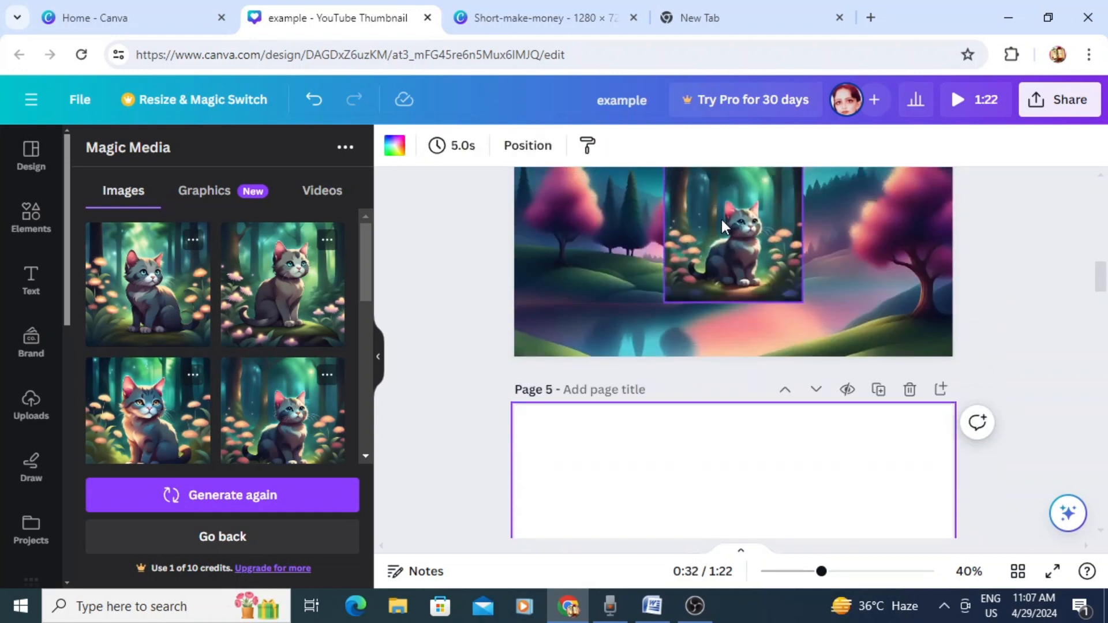
drag(725, 225, 723, 489)
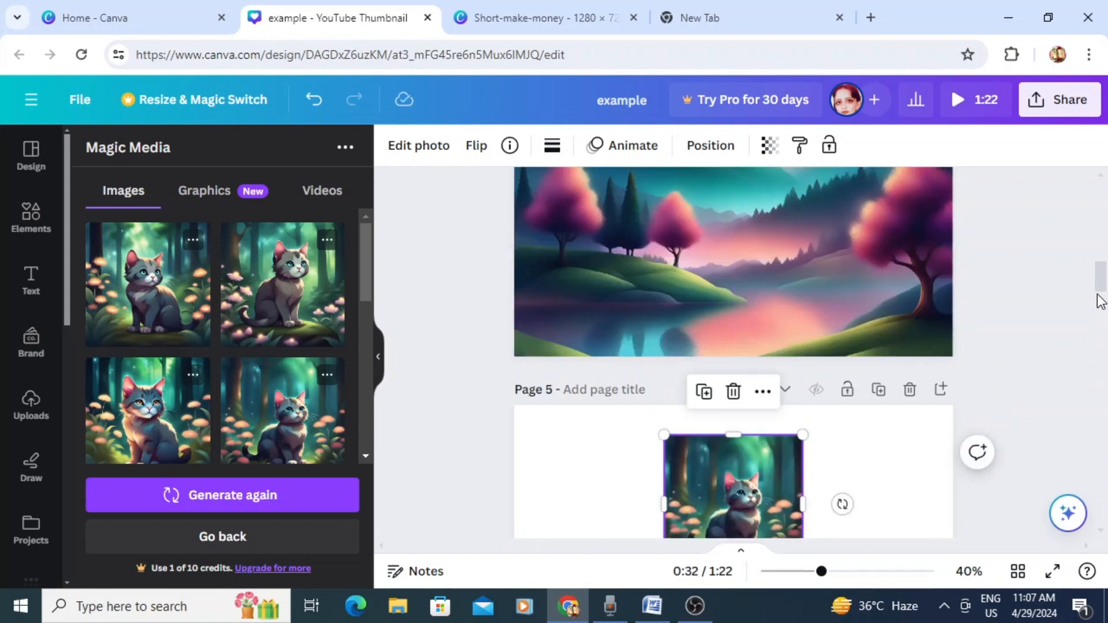
Move the cat image to the right side of page 5 and place the third generated cat image level with it on the left
drag(1104, 283, 1104, 296)
drag(752, 369, 854, 408)
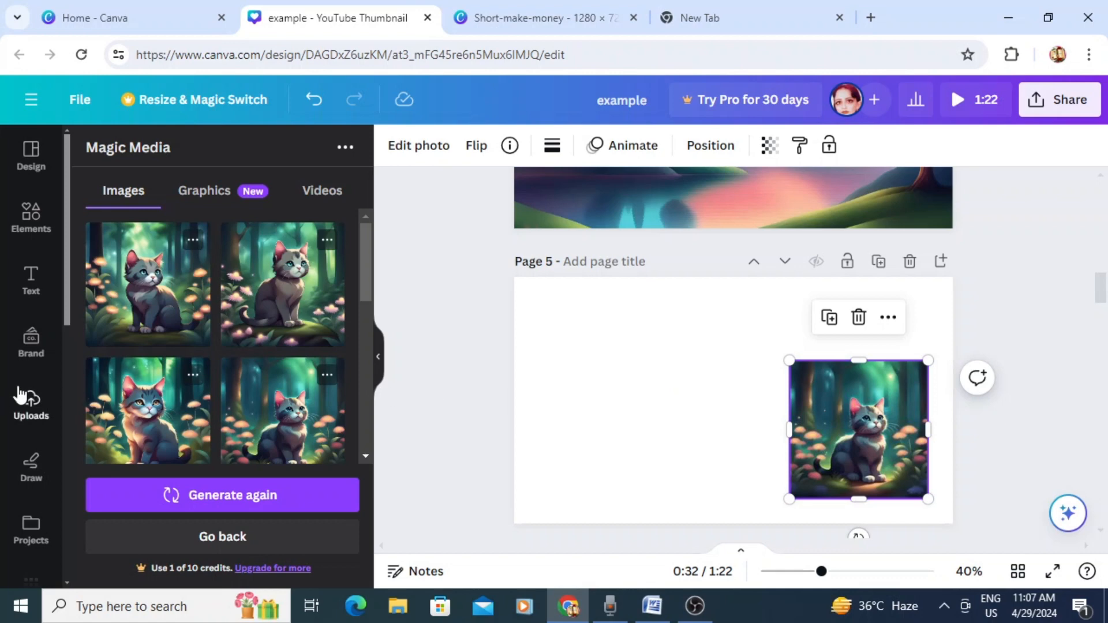
click(139, 420)
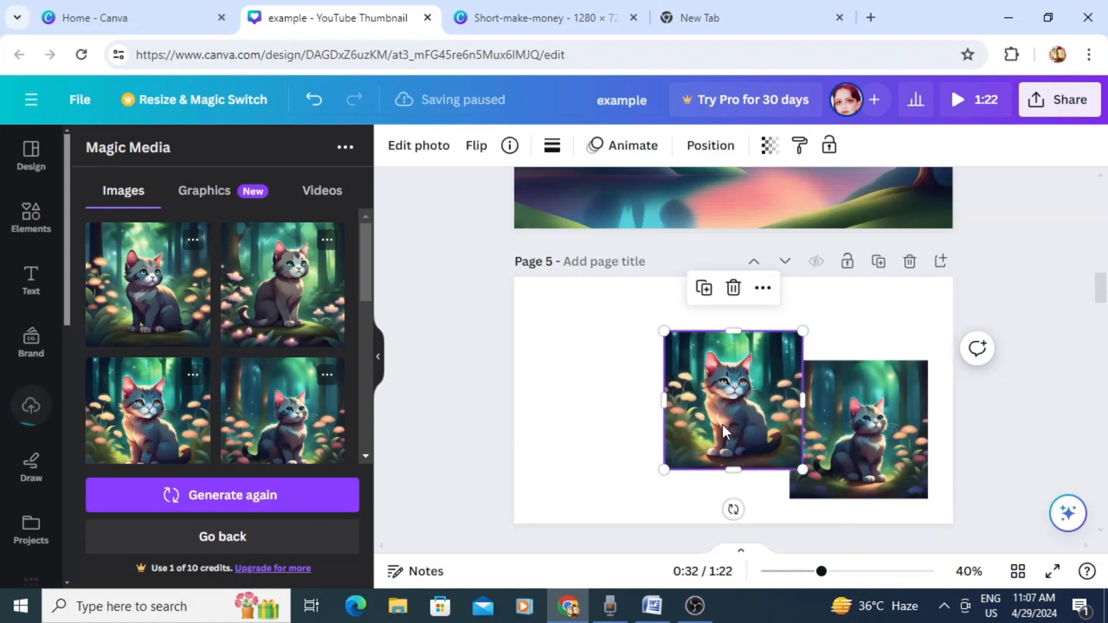
drag(724, 427, 600, 444)
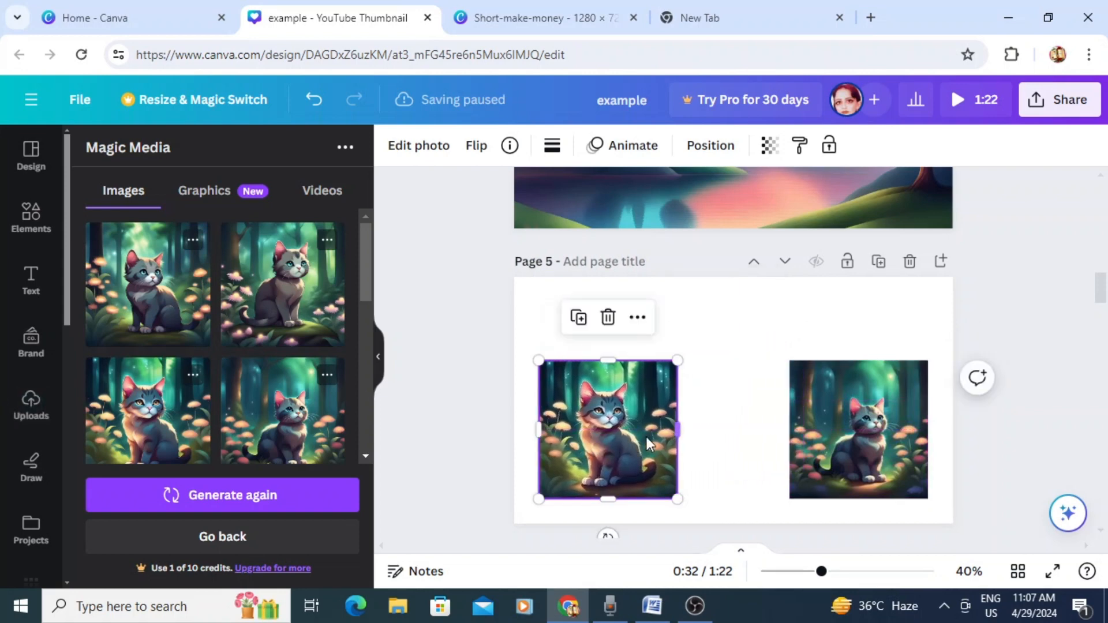
Add the second and first generated cat images to page 5, shrink both and stack them between the two larger cats
click(302, 297)
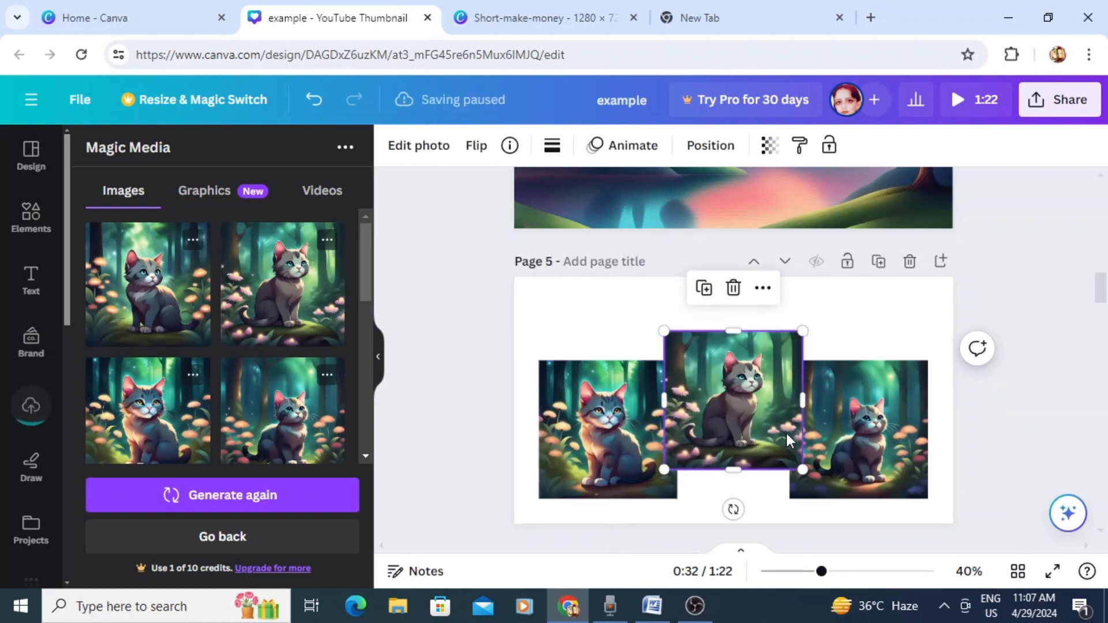
drag(802, 466, 740, 349)
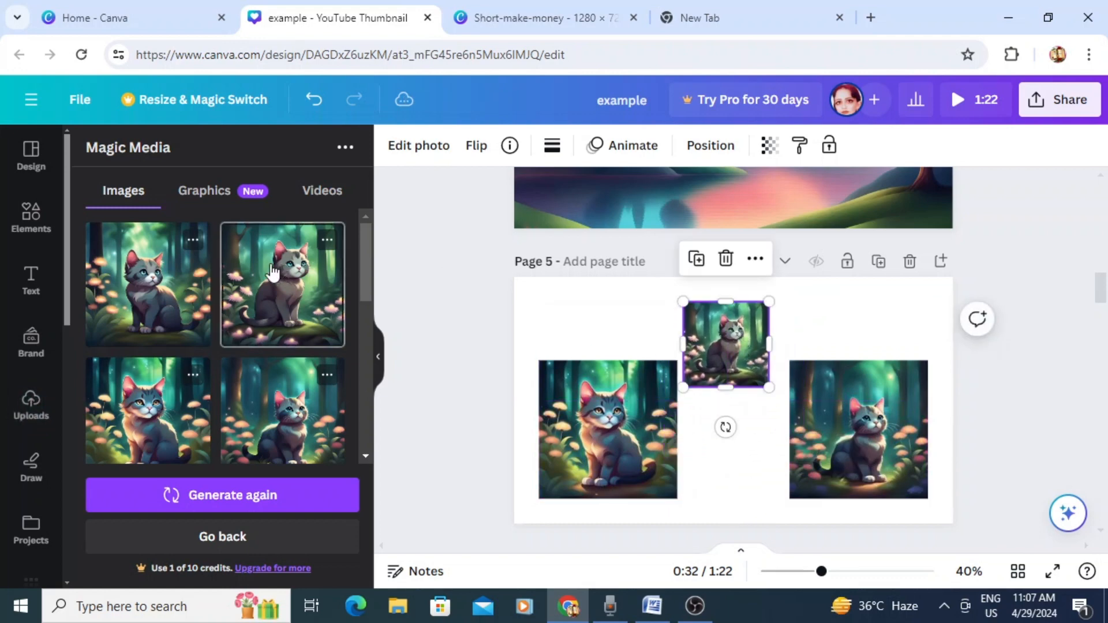
click(169, 274)
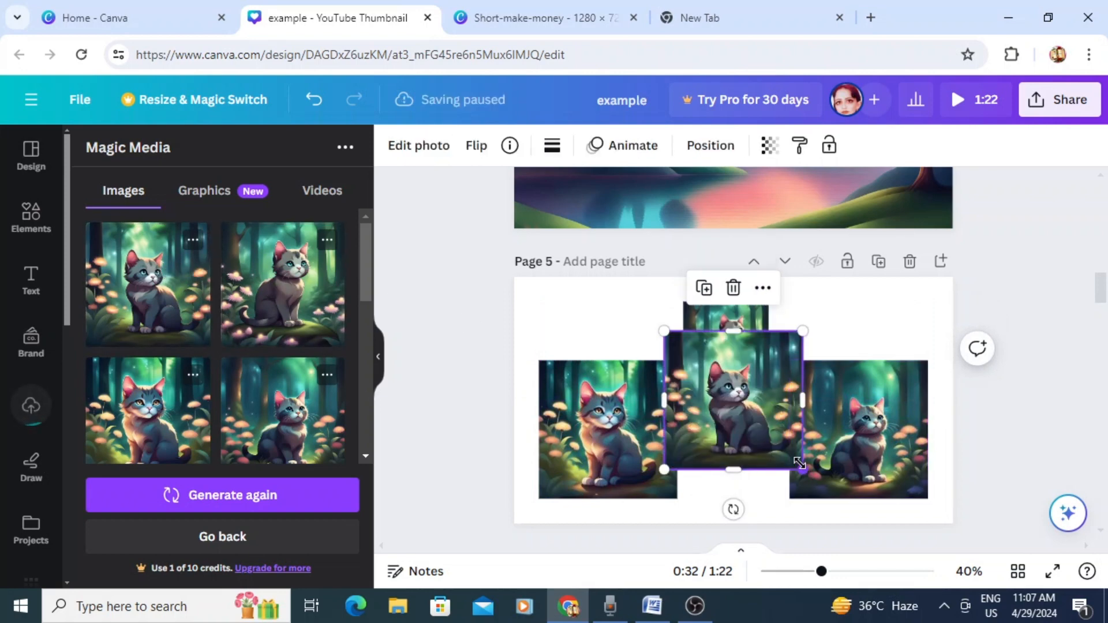
drag(799, 463, 734, 438)
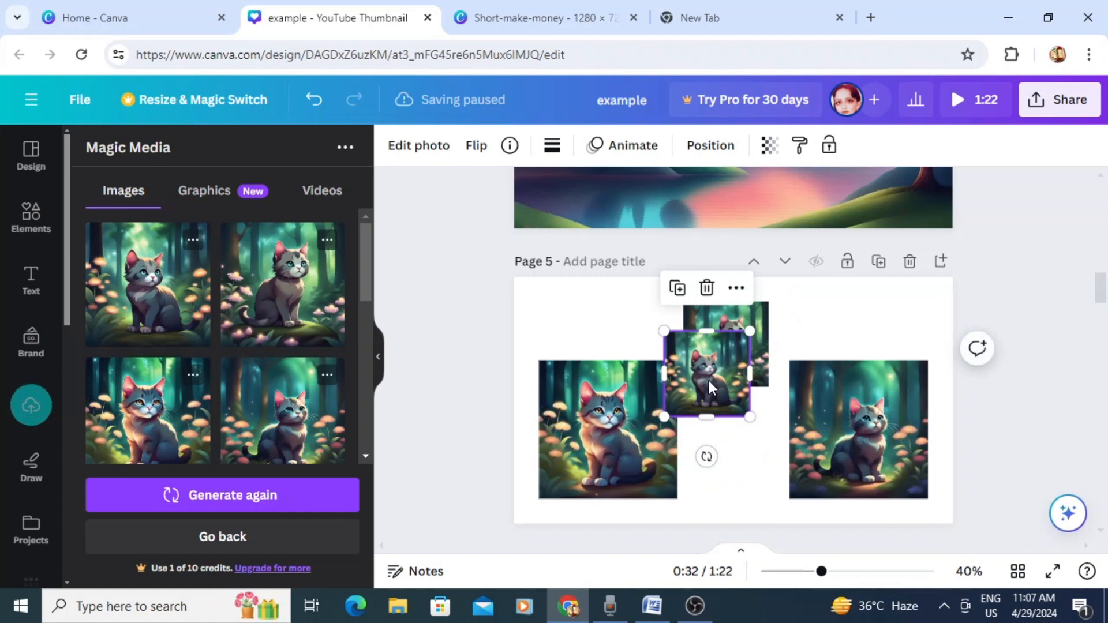
drag(710, 386, 734, 456)
click(611, 329)
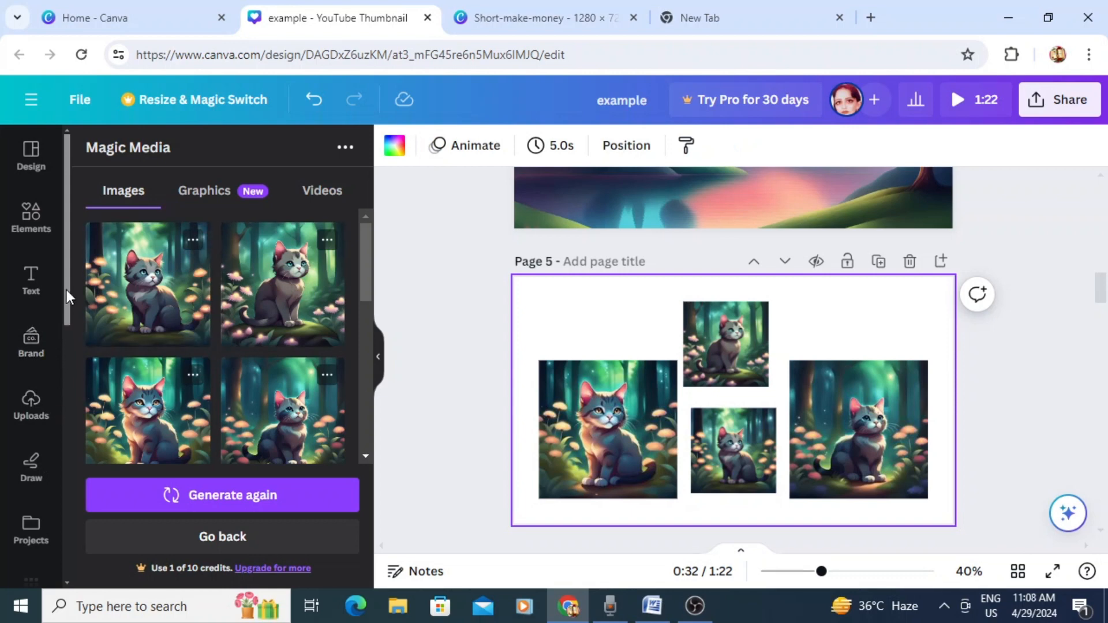
Add the 8.0s waterfall video from the Aerial shots collection to page 5 and enlarge it to fill the page
drag(67, 290, 57, 416)
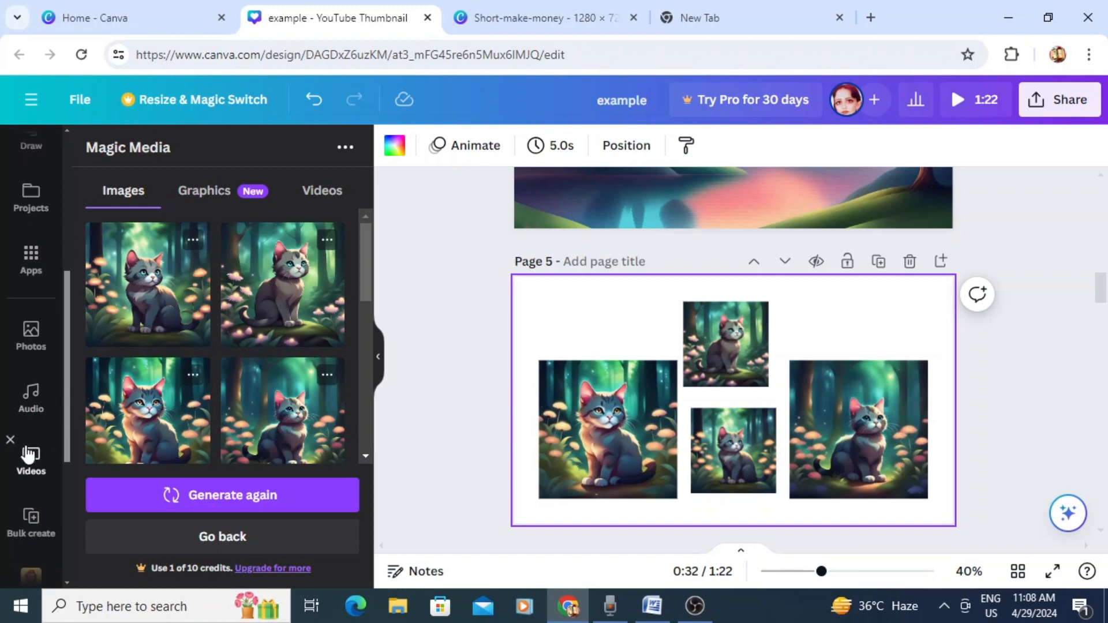
click(29, 454)
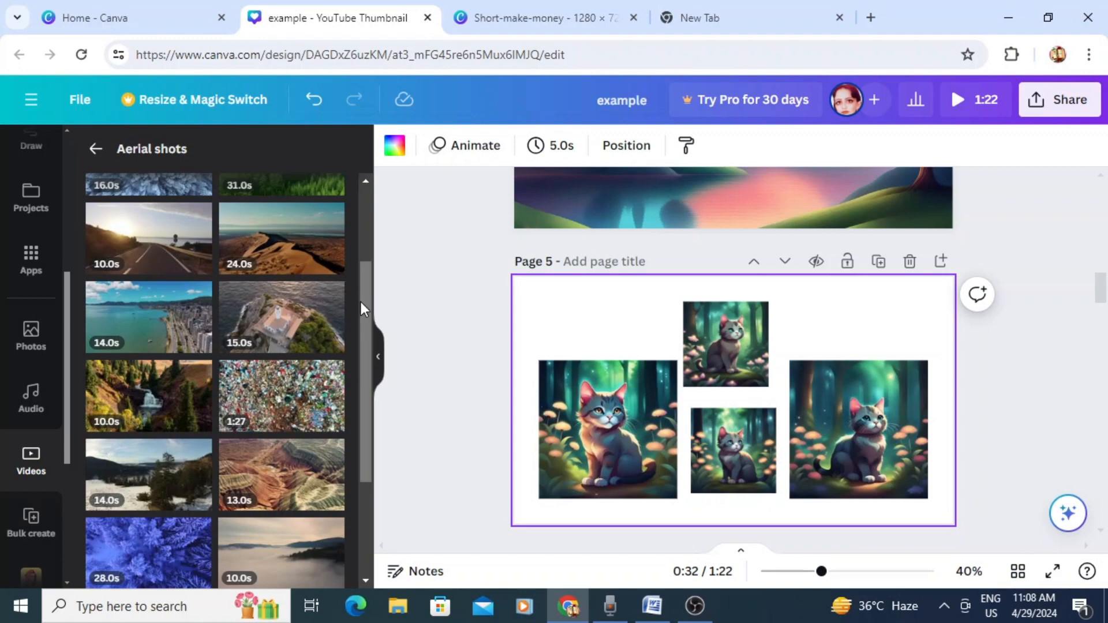
drag(364, 311, 359, 466)
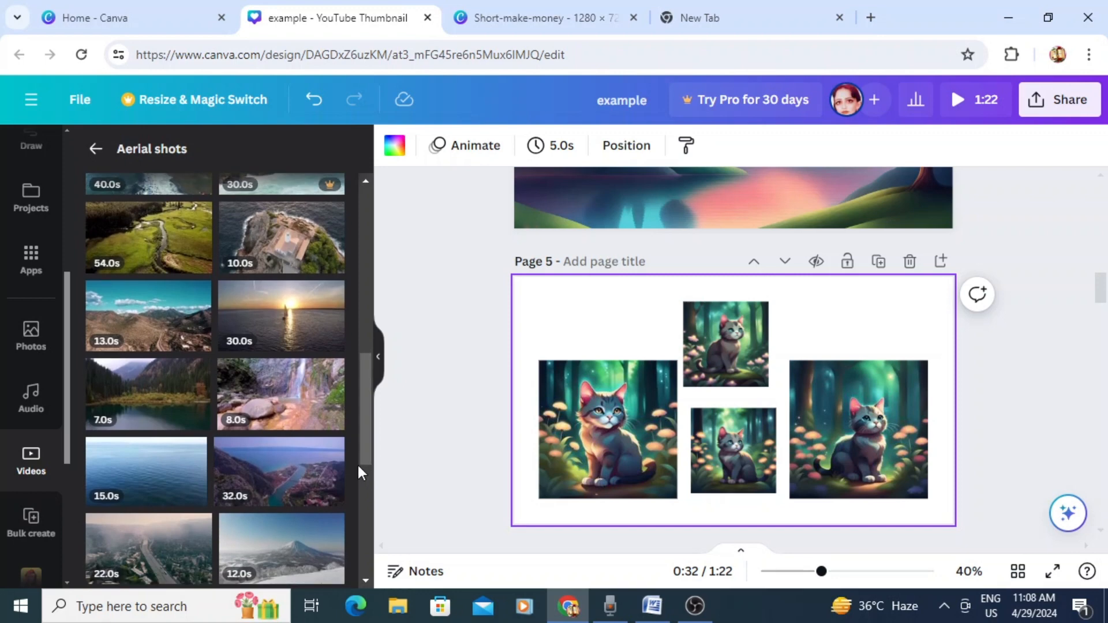
click(318, 413)
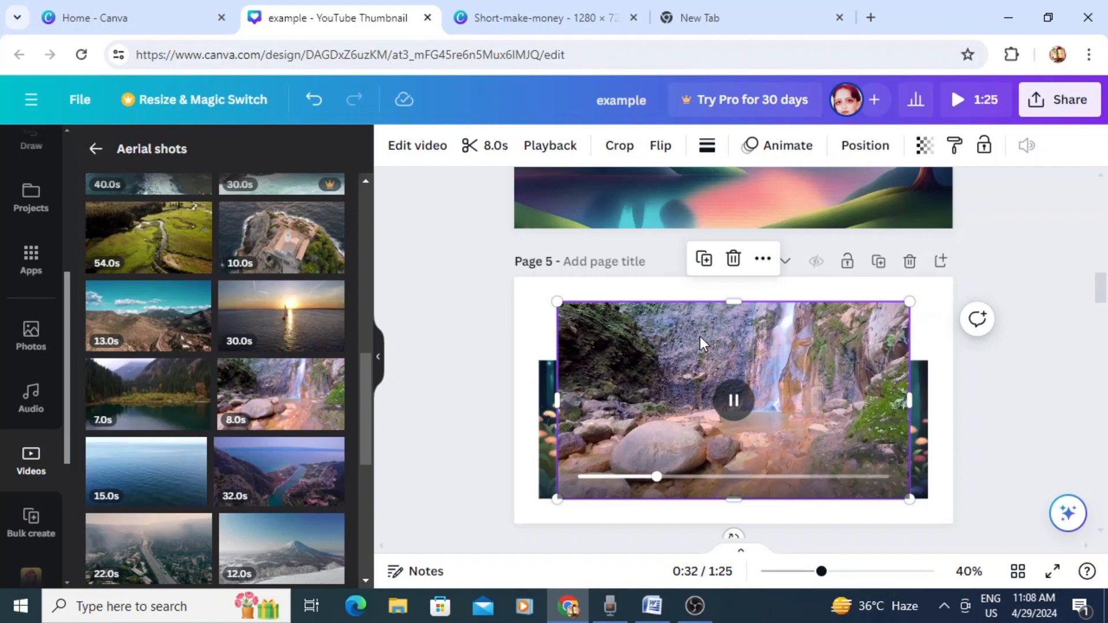
drag(701, 340, 652, 306)
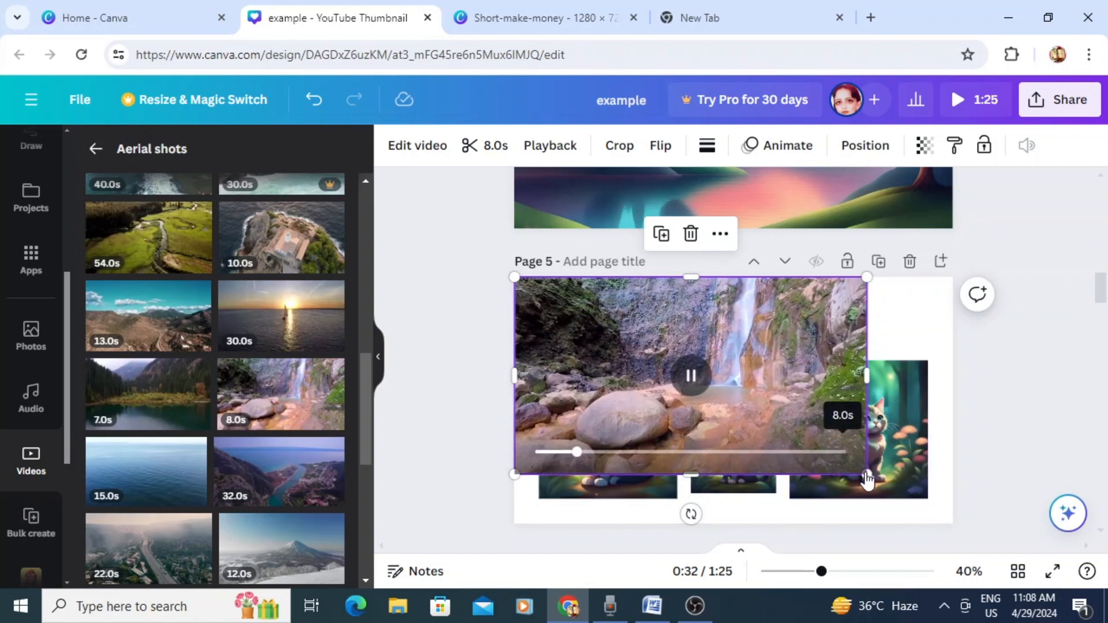
drag(865, 475, 954, 518)
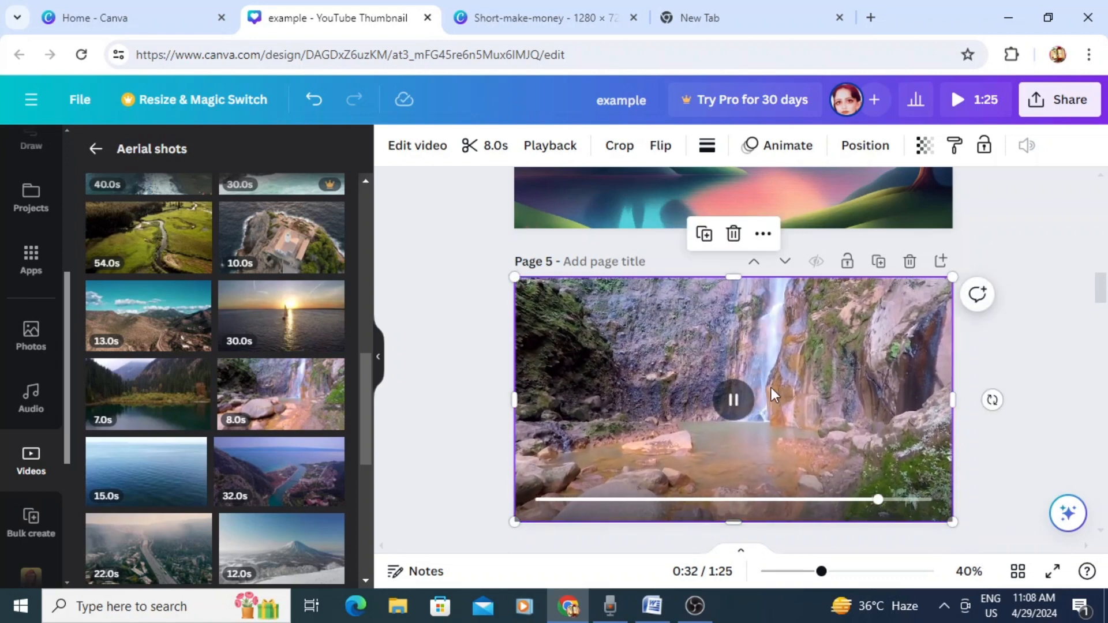
Send the waterfall video backward behind all four cat images on page 5
click(856, 147)
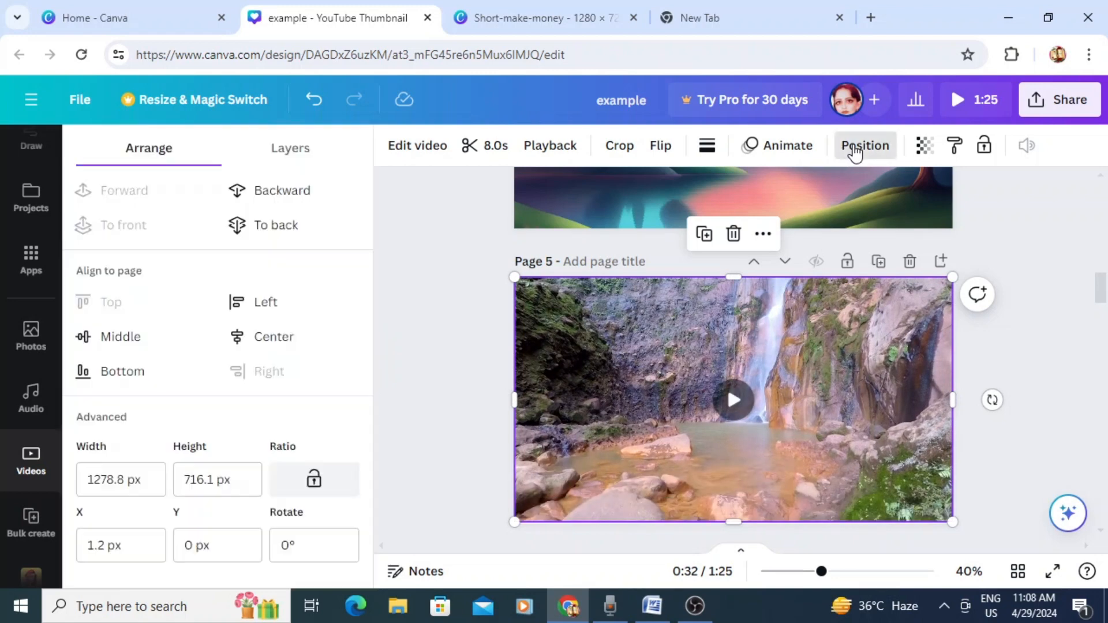
click(273, 194)
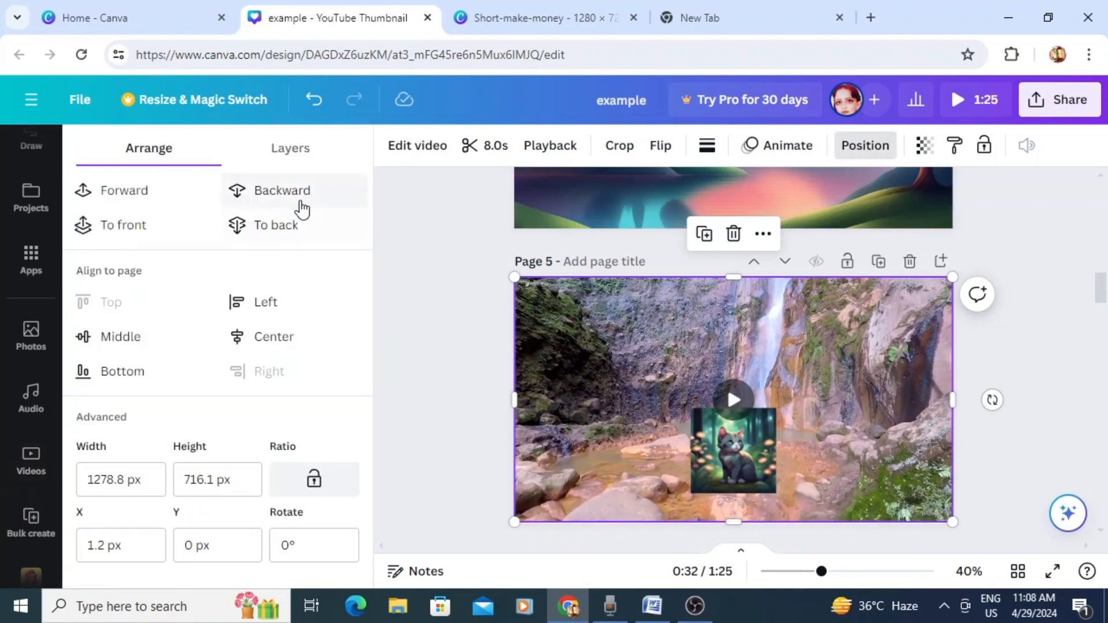
click(299, 196)
click(299, 196)
click(299, 196)
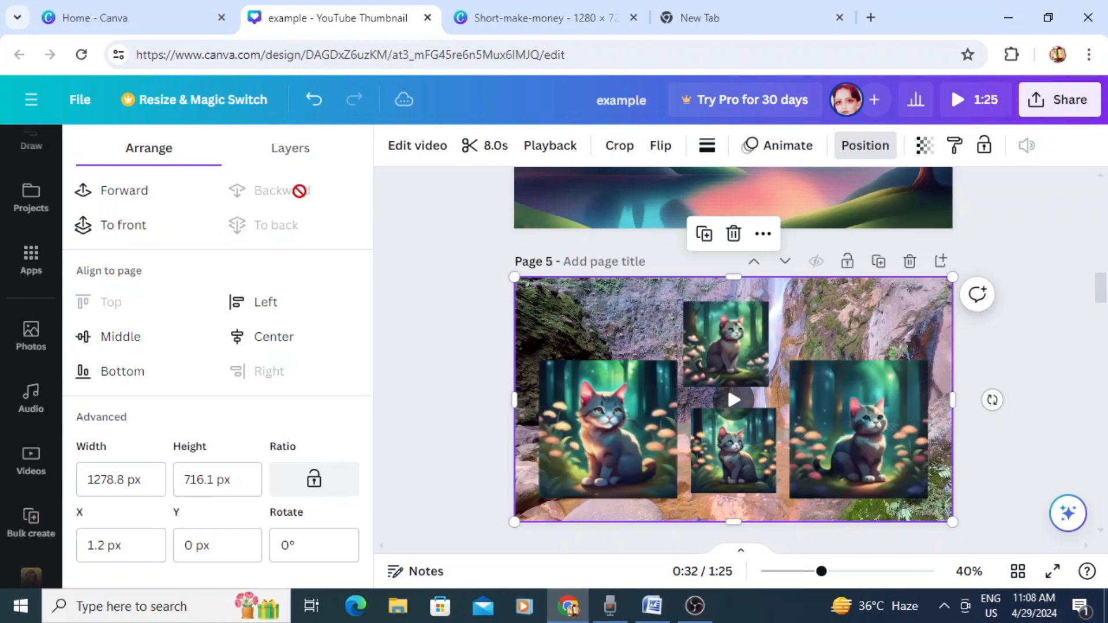
Shrink the rightmost cat image to about 184.5 px and move it down to the bottom edge of page 5
drag(871, 426, 894, 431)
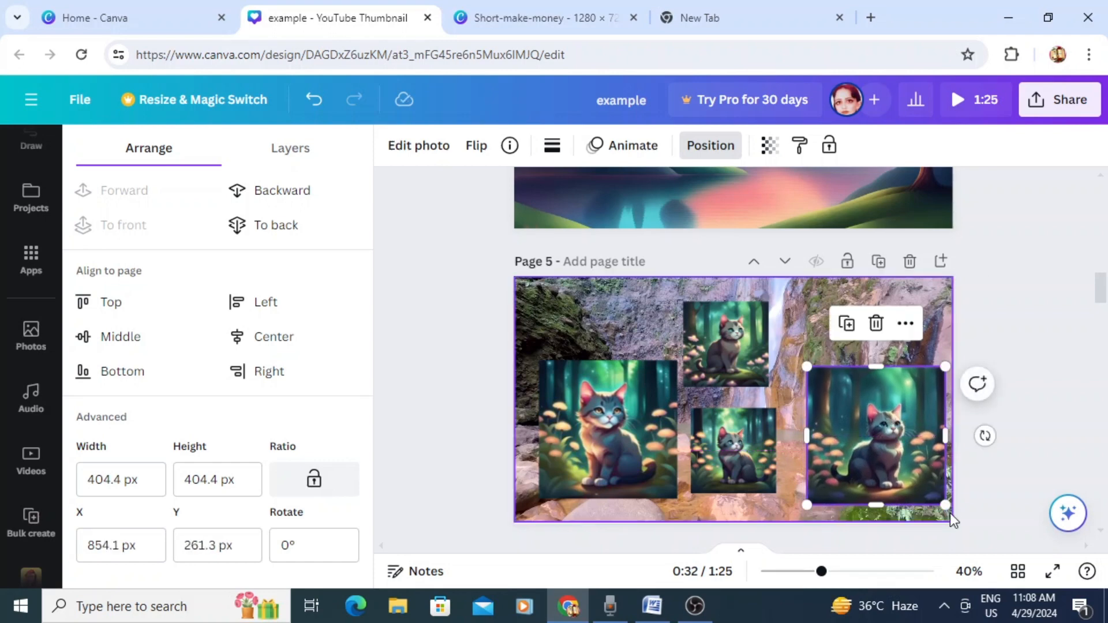
drag(947, 508, 869, 430)
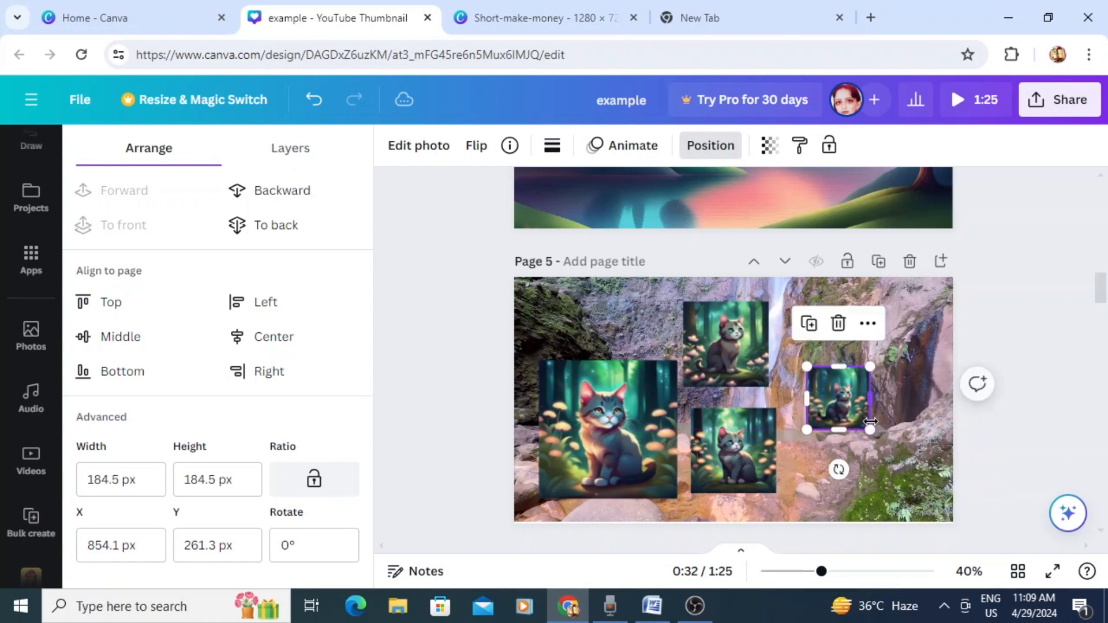
drag(837, 383, 836, 477)
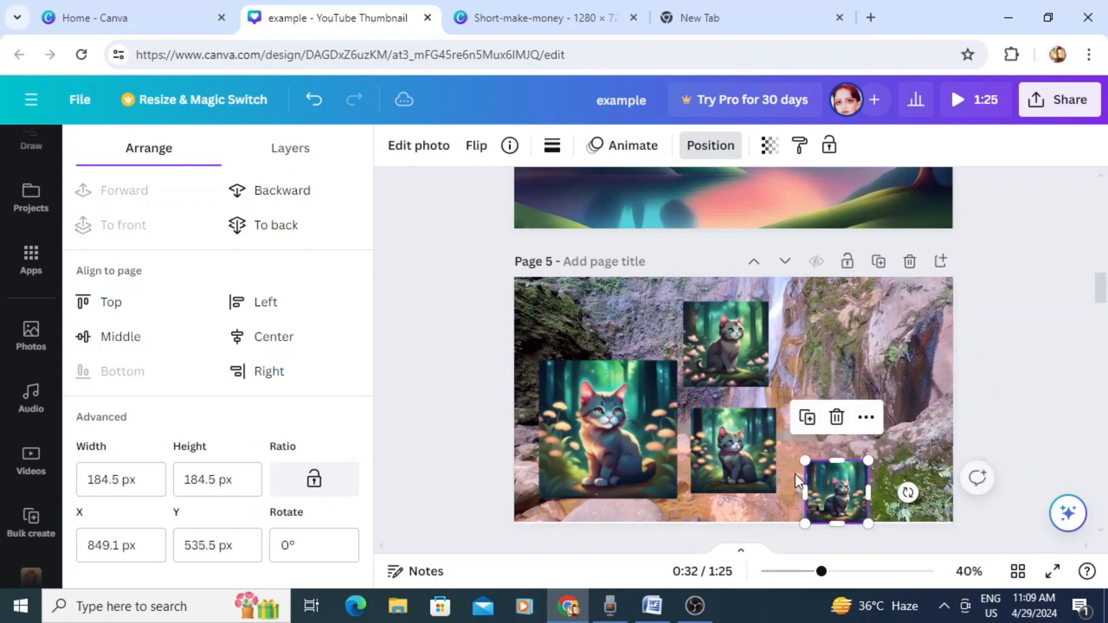
Move the upper middle cat image into page 5's top right corner and enlarge it to about 301 px
click(736, 330)
drag(738, 334, 903, 323)
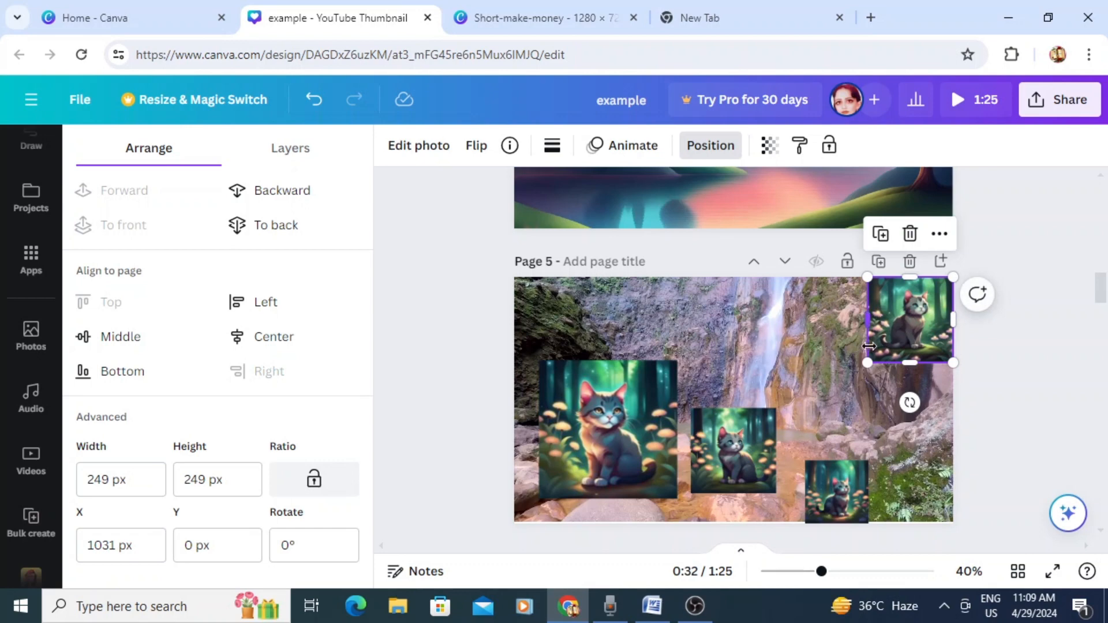
drag(868, 362, 851, 381)
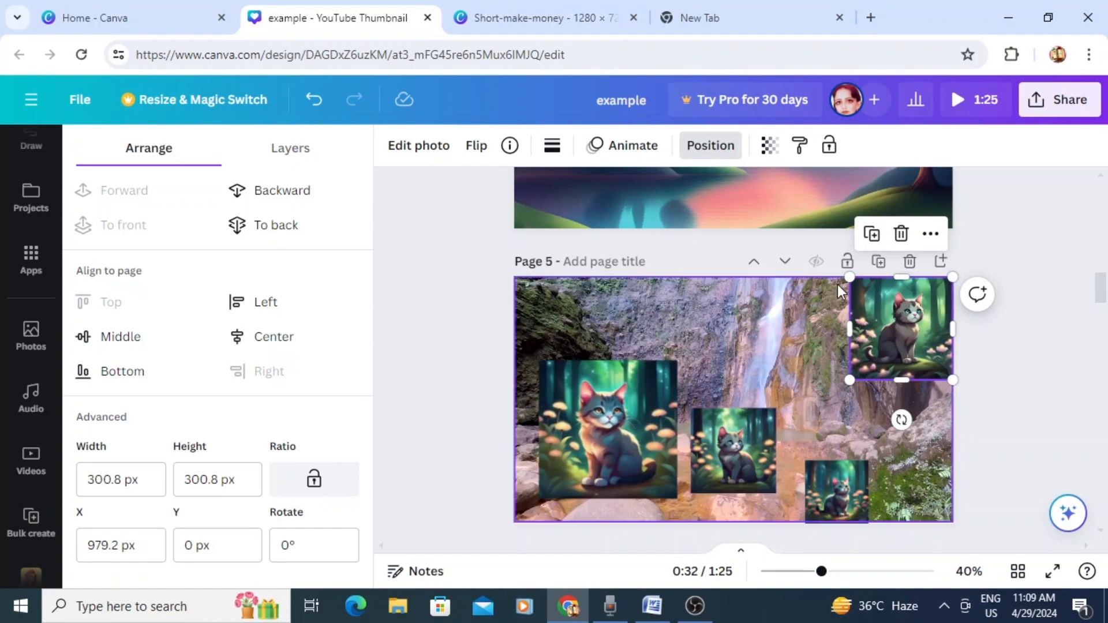
Duplicate page 5, and on the original page delete the middle cat image and the large left cat image
click(879, 263)
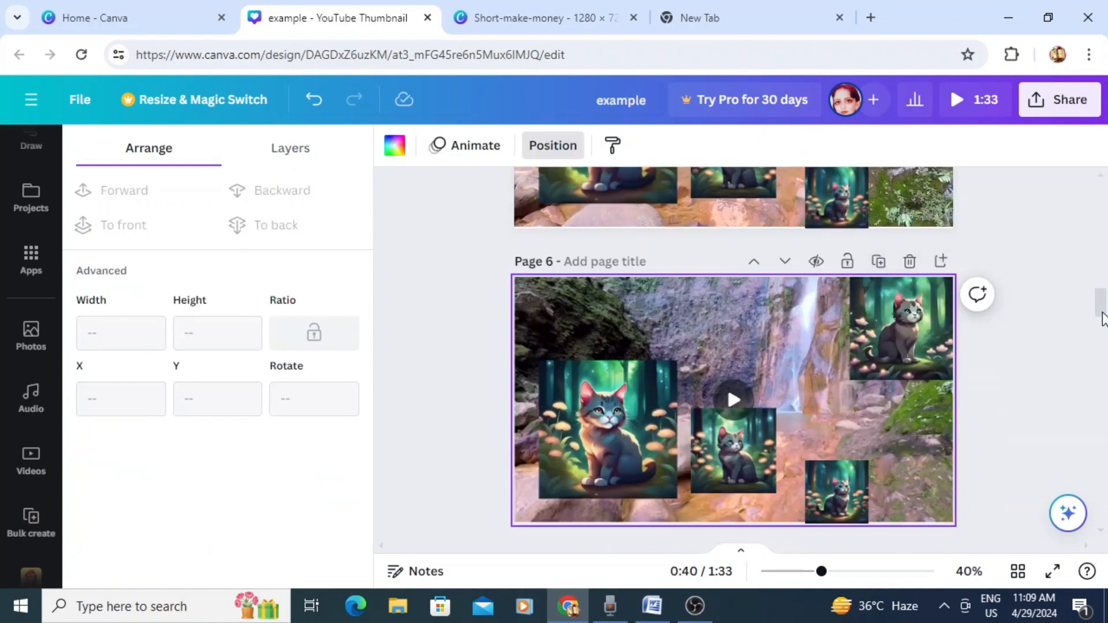
drag(1102, 317, 1100, 280)
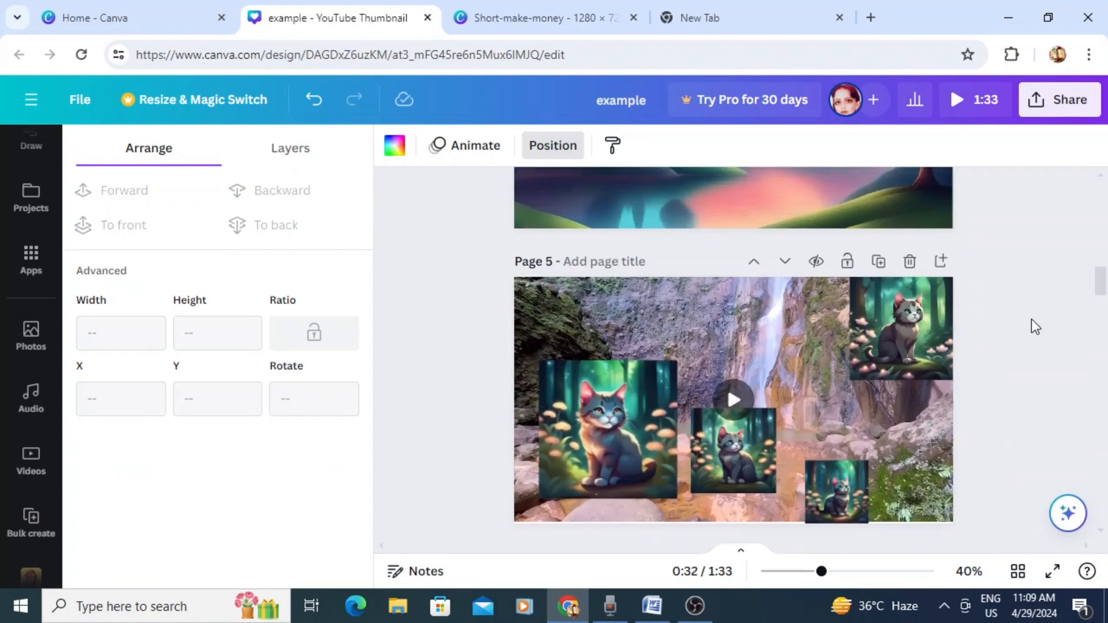
click(732, 428)
click(732, 366)
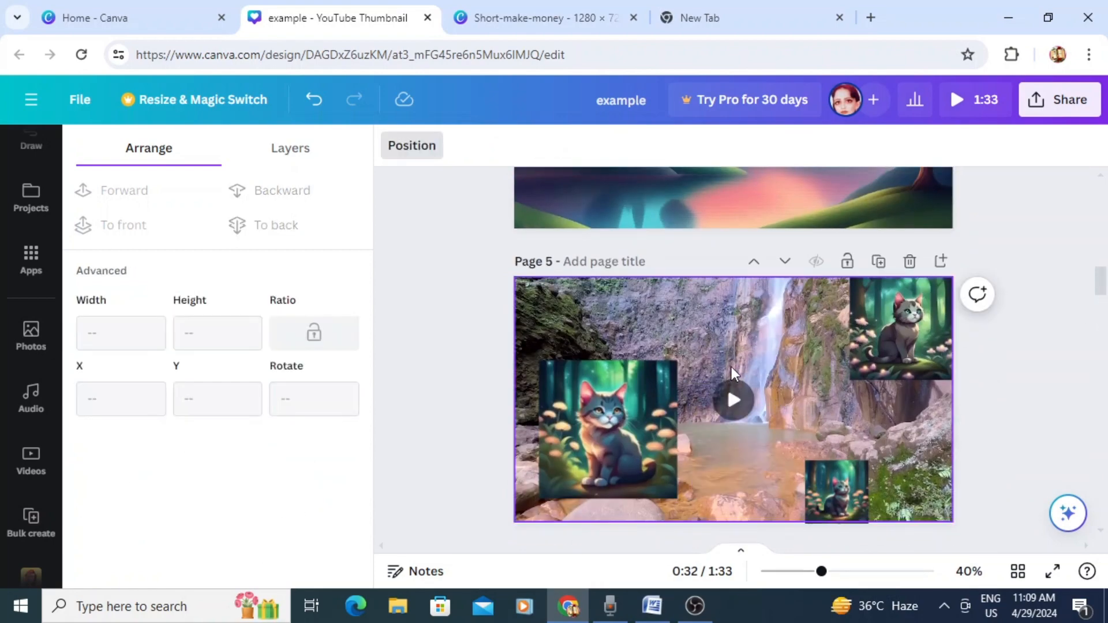
click(649, 400)
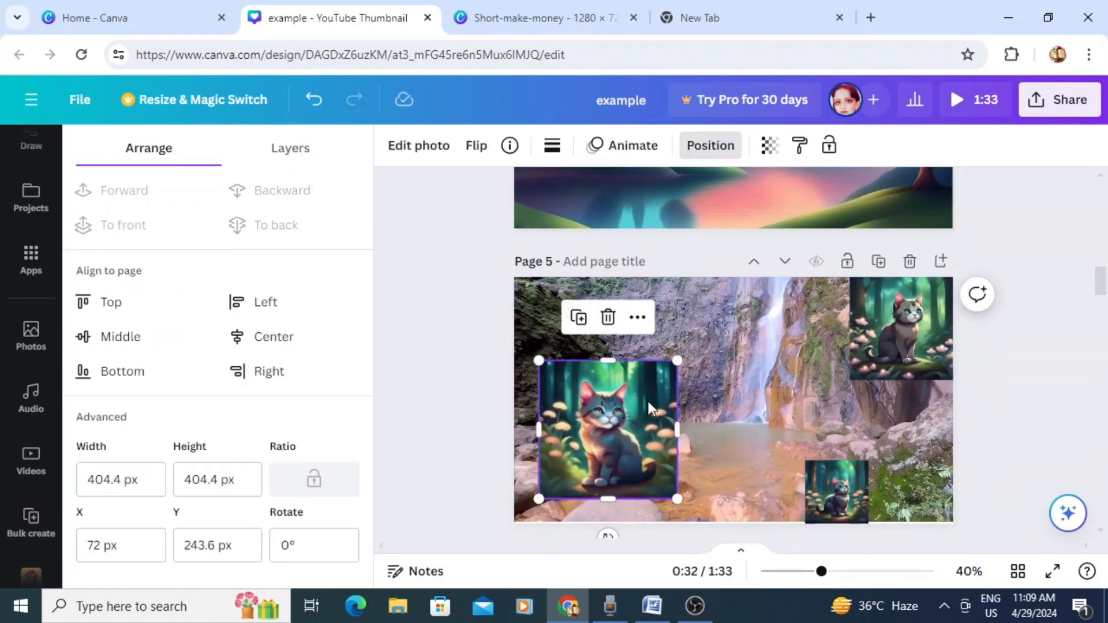
click(609, 318)
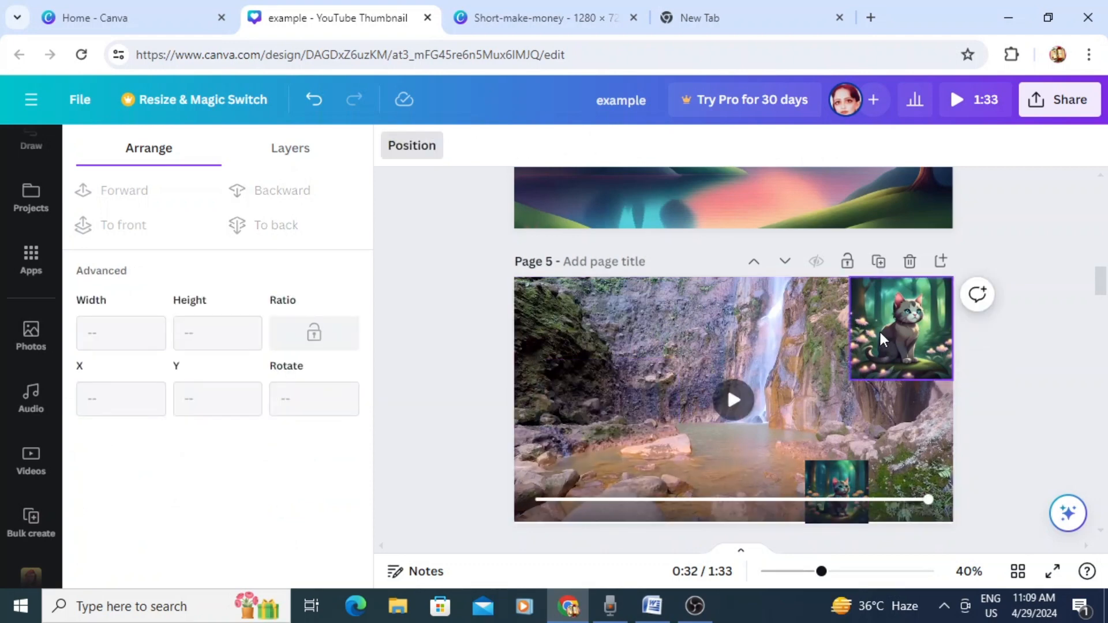
Apply the Festive filter to the waterfall video on page 5 and browse the further filters
click(723, 349)
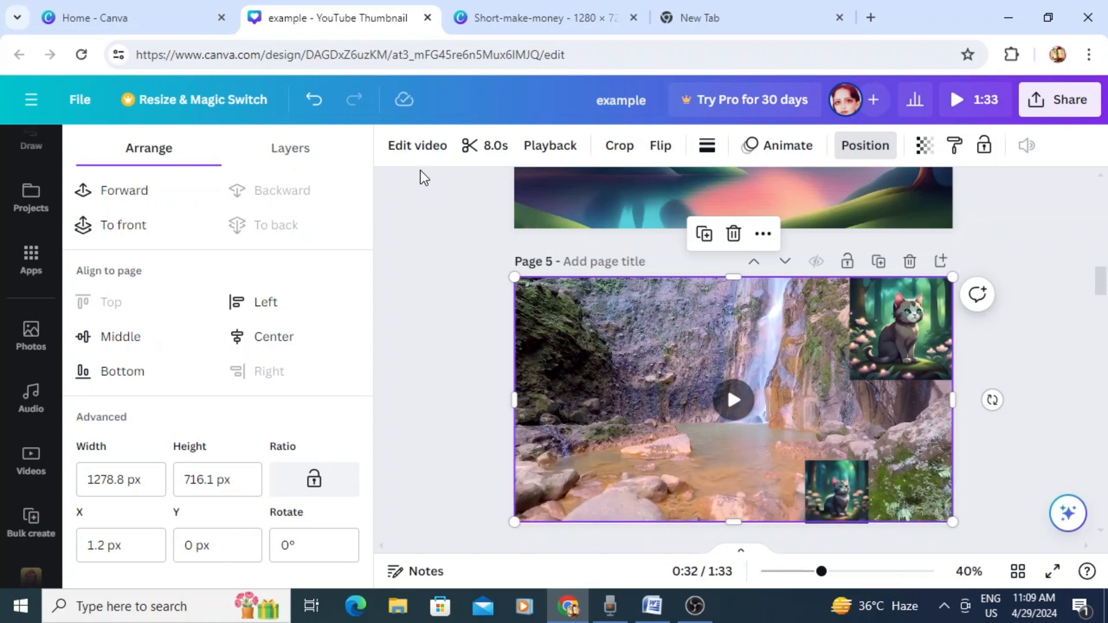
click(425, 150)
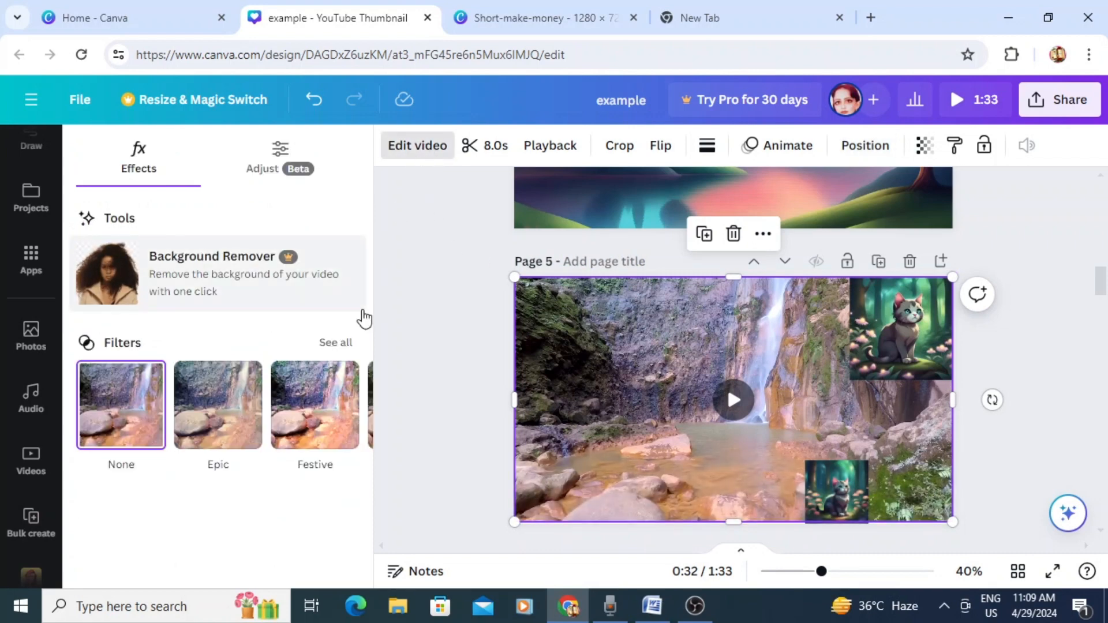
click(314, 397)
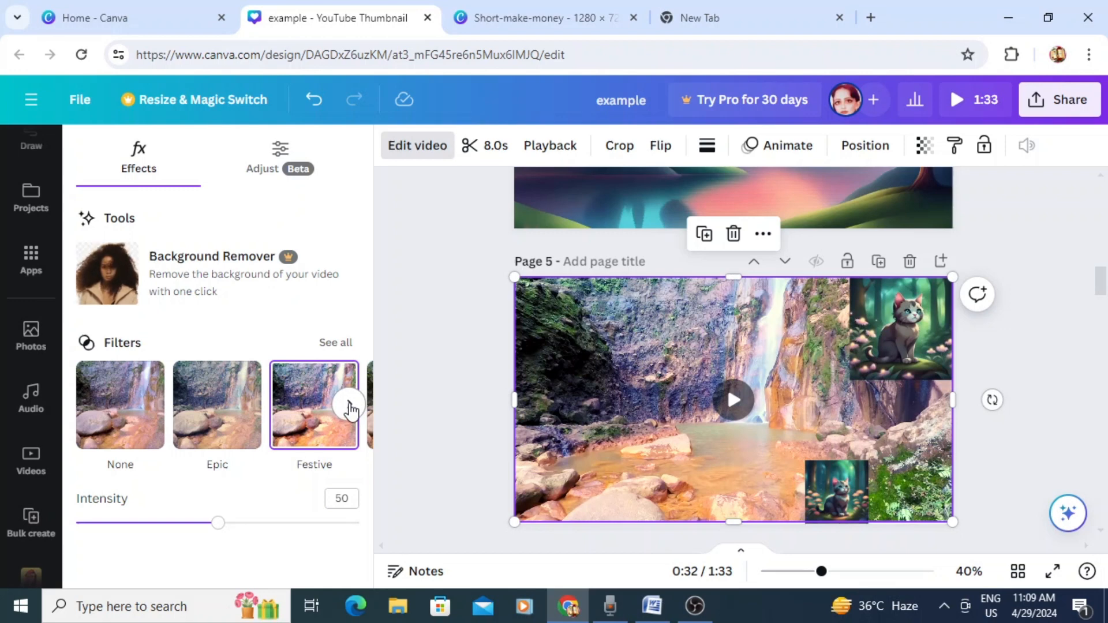
click(349, 404)
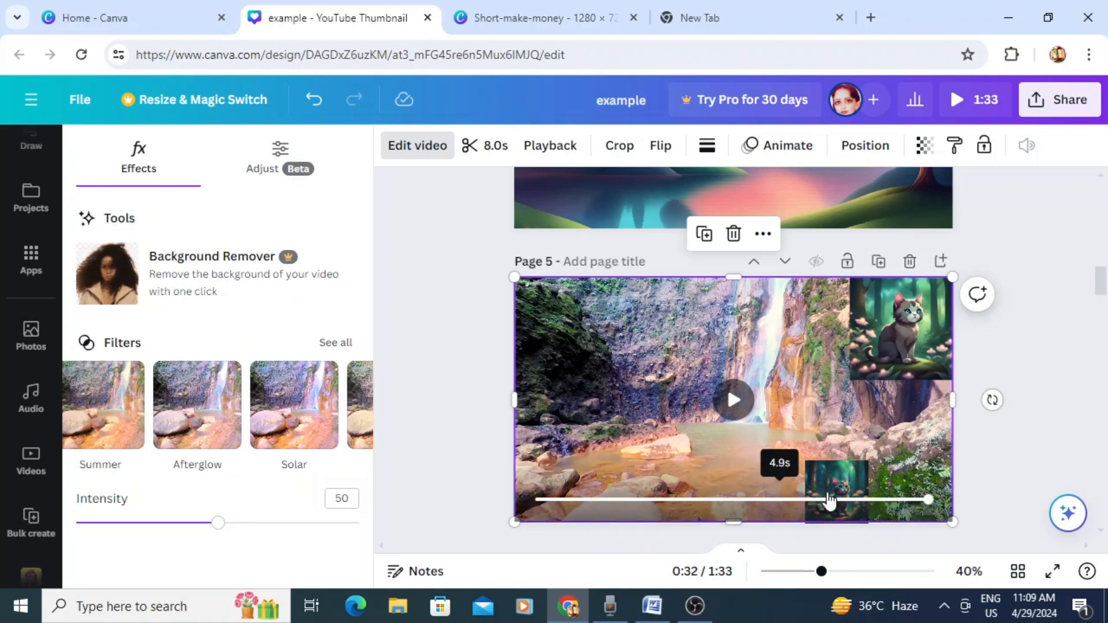
Move page 5's top right cat image down to just above the small cat and add a blank page after page 5
click(879, 352)
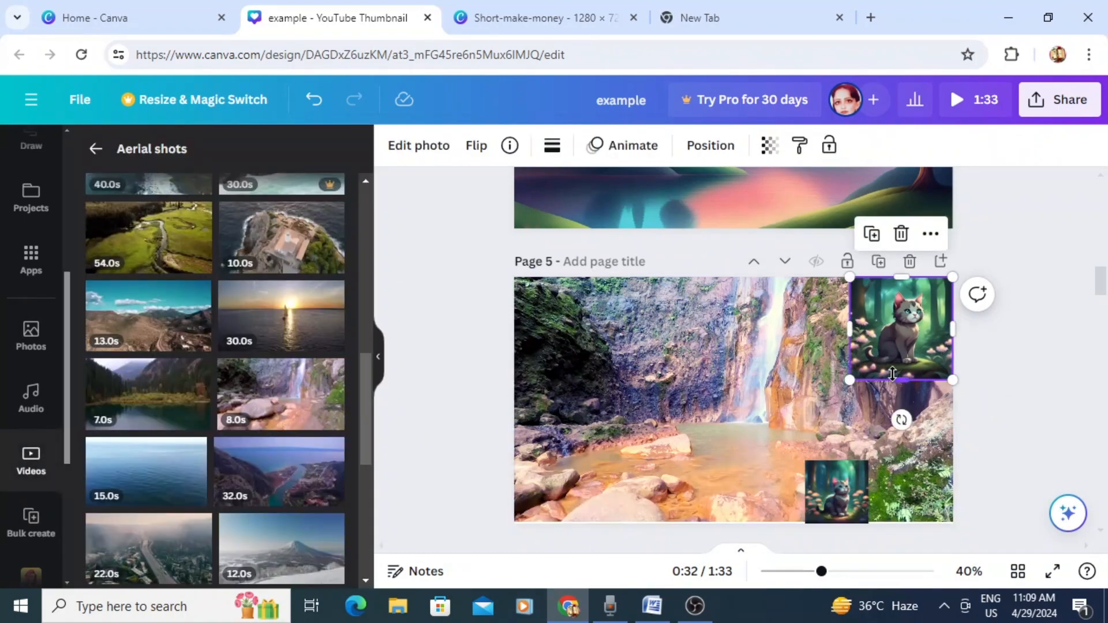
drag(930, 347, 933, 424)
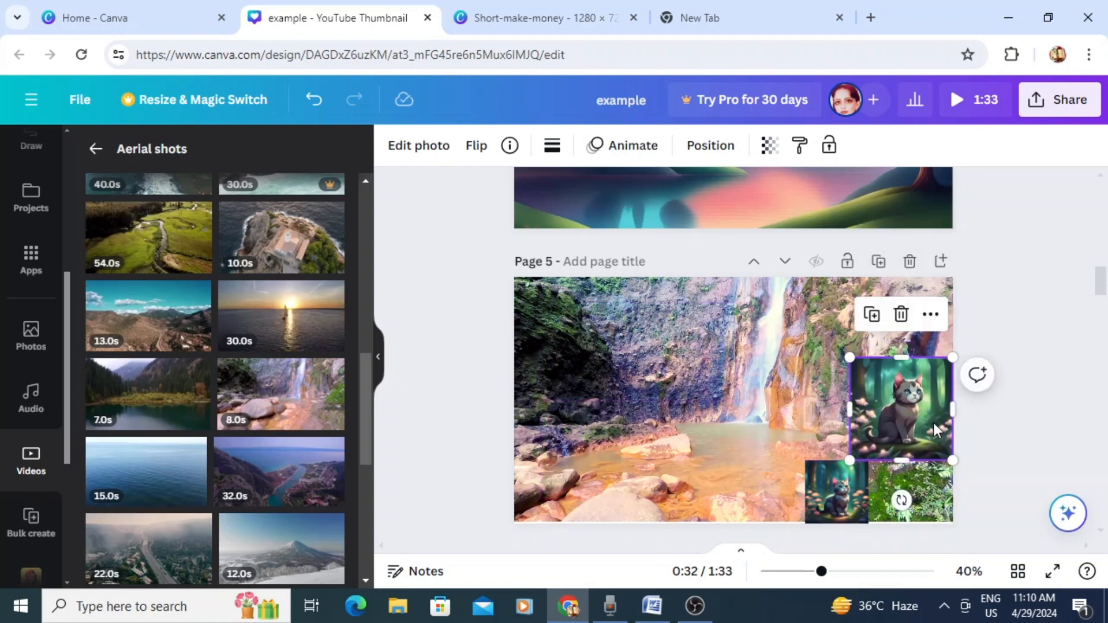
click(1017, 321)
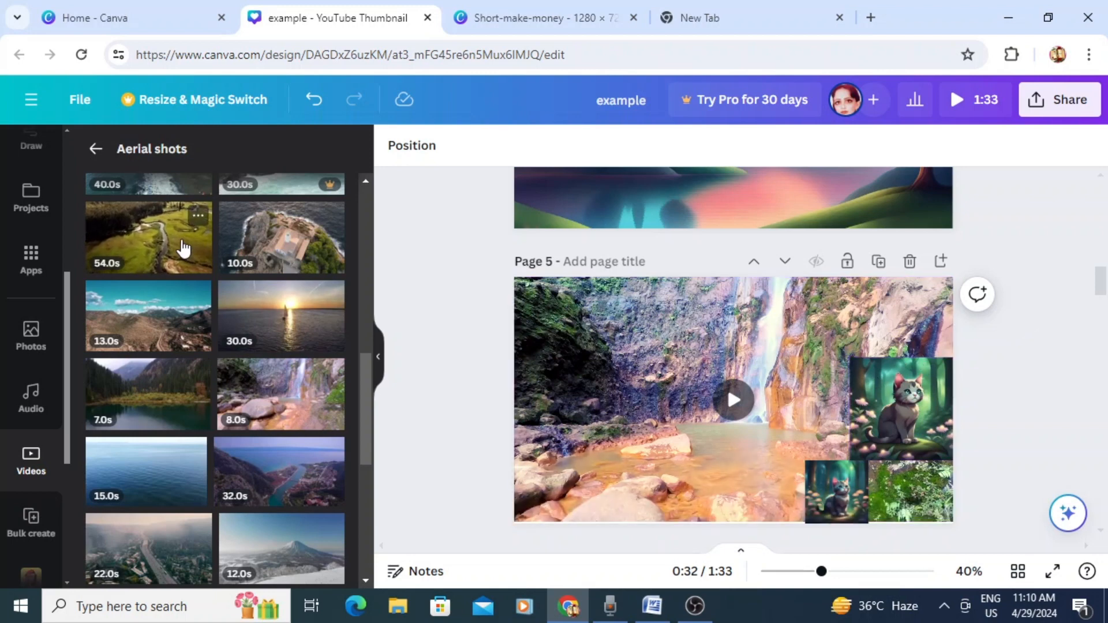
click(941, 261)
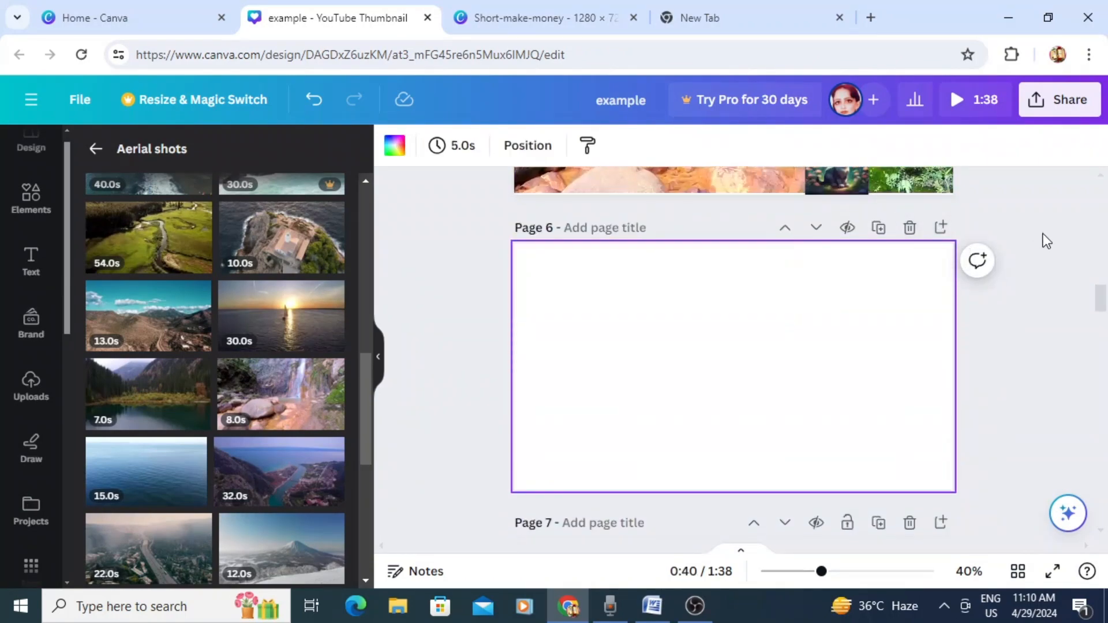
Move the small cat image and the larger cat image from page 5 onto blank page 6
drag(1102, 308, 1101, 299)
click(811, 304)
drag(811, 304, 663, 432)
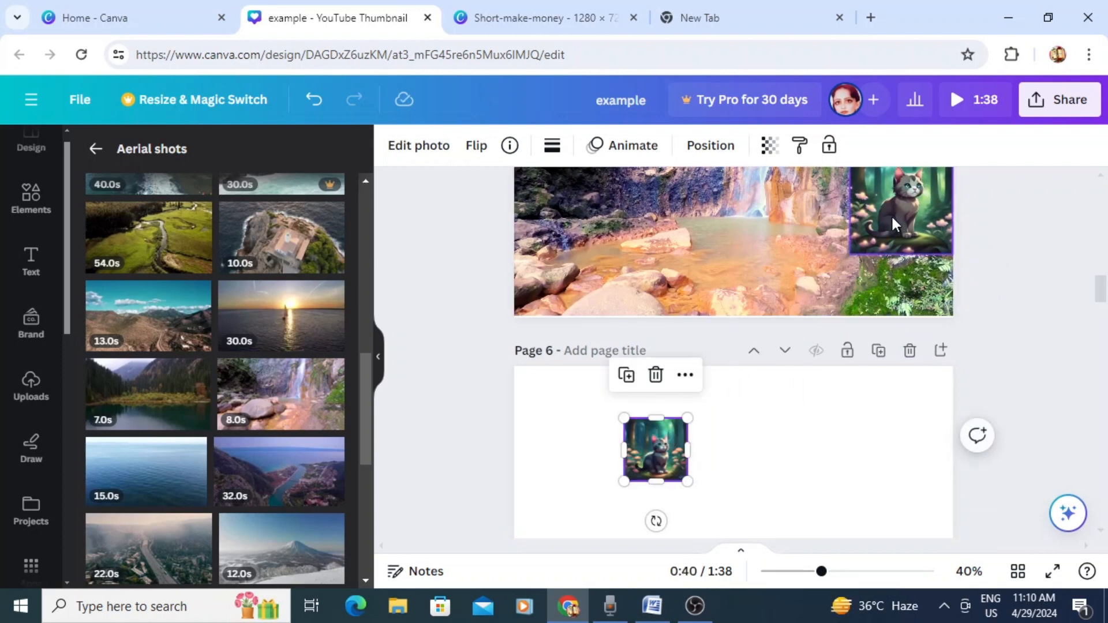
drag(891, 214, 838, 479)
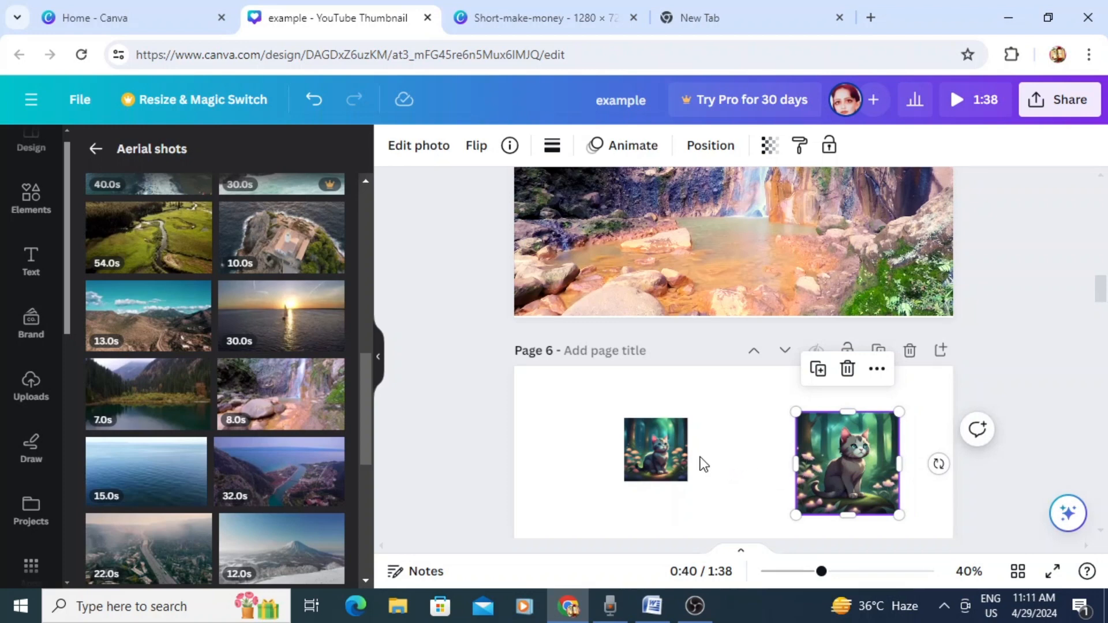
Place the small cat image in page 5's bottom right corner and shift the larger cat image to the middle of page 6
drag(666, 449, 931, 269)
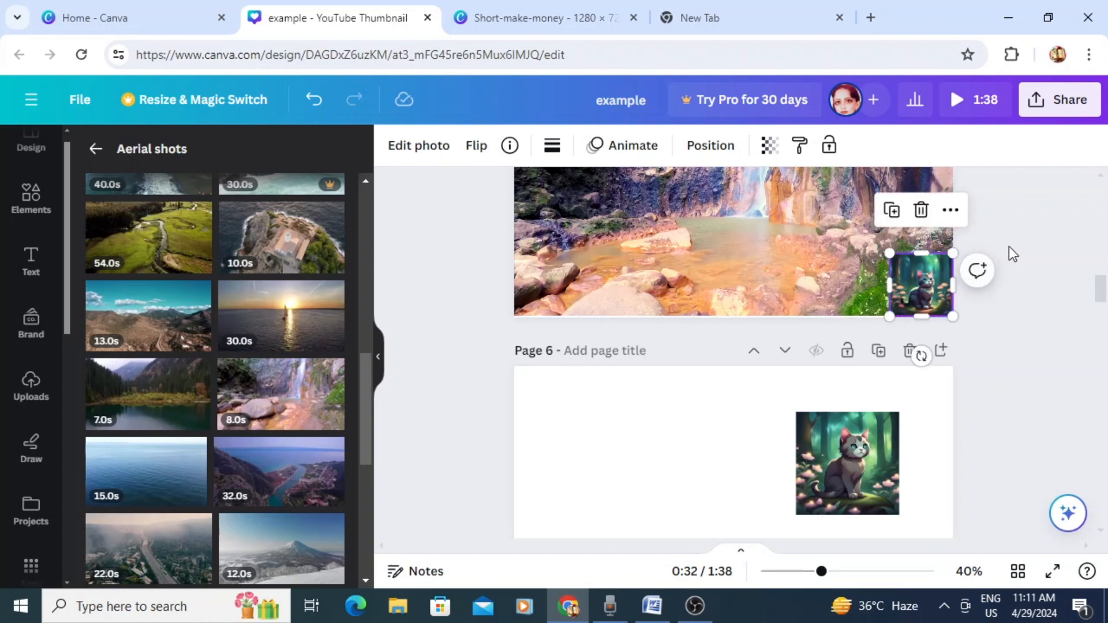
click(1009, 253)
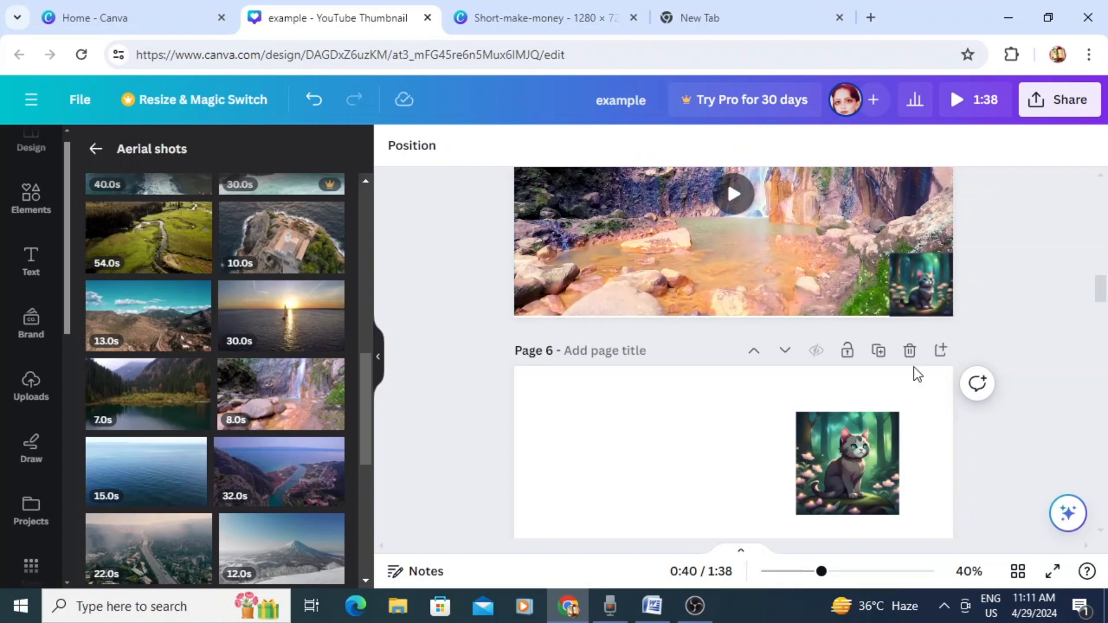
drag(845, 434, 717, 456)
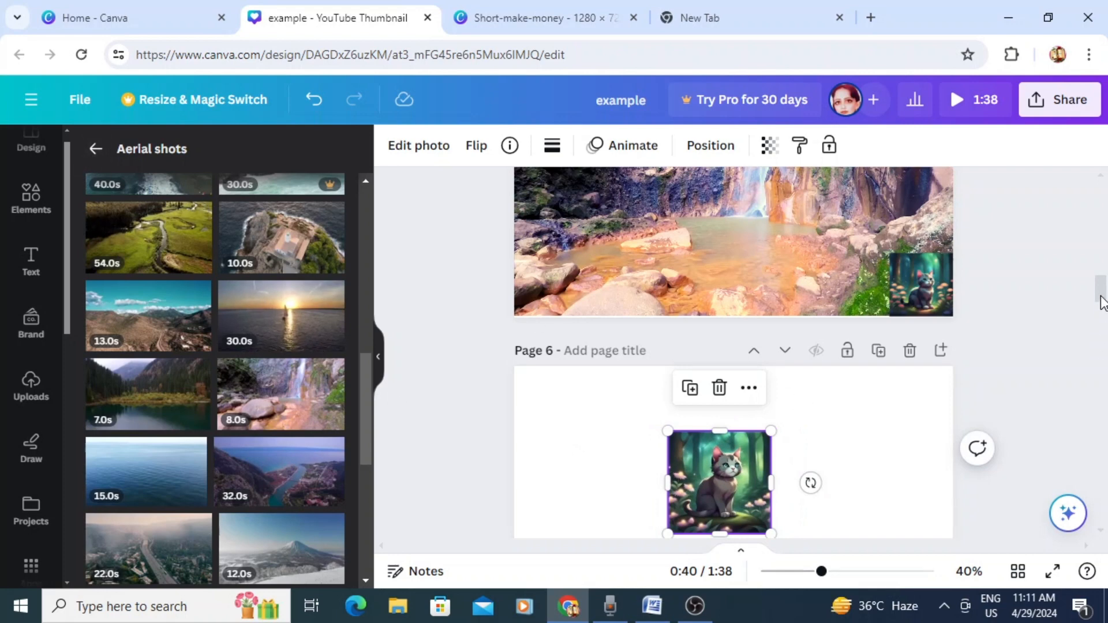
scroll(1103, 303, down, 3)
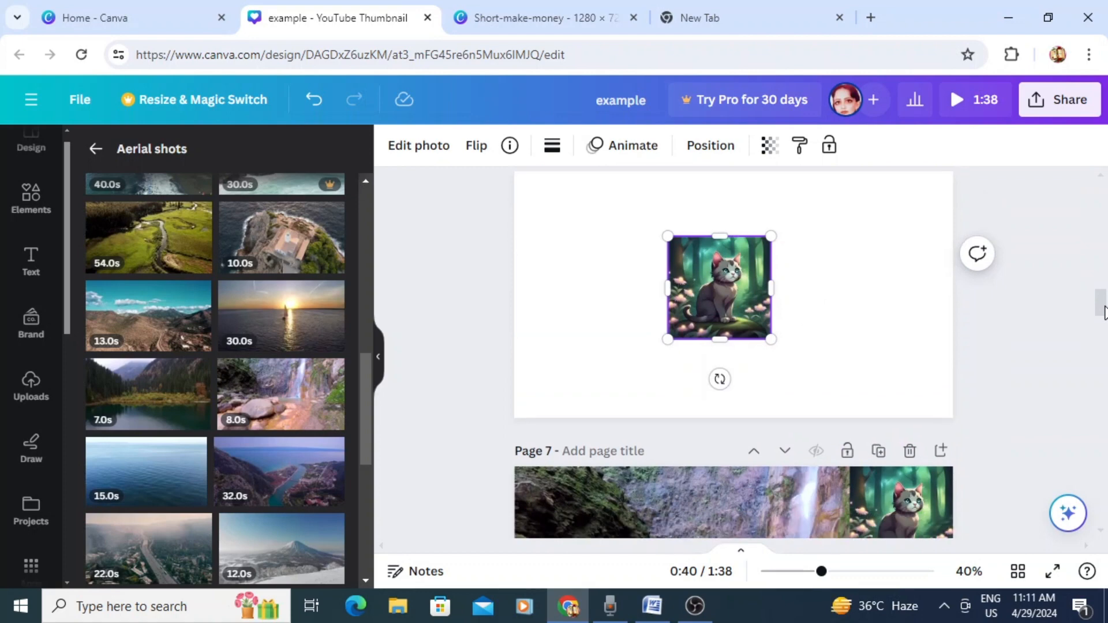
Browse the Nature category of stock videos for a possible page 6 background
click(97, 150)
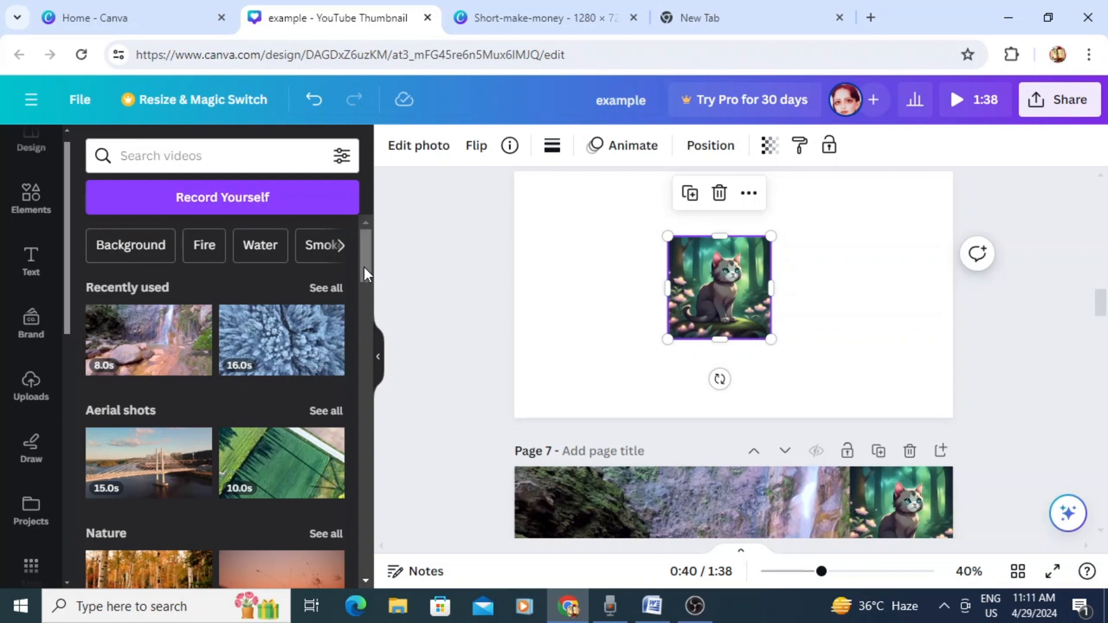
drag(364, 268, 369, 288)
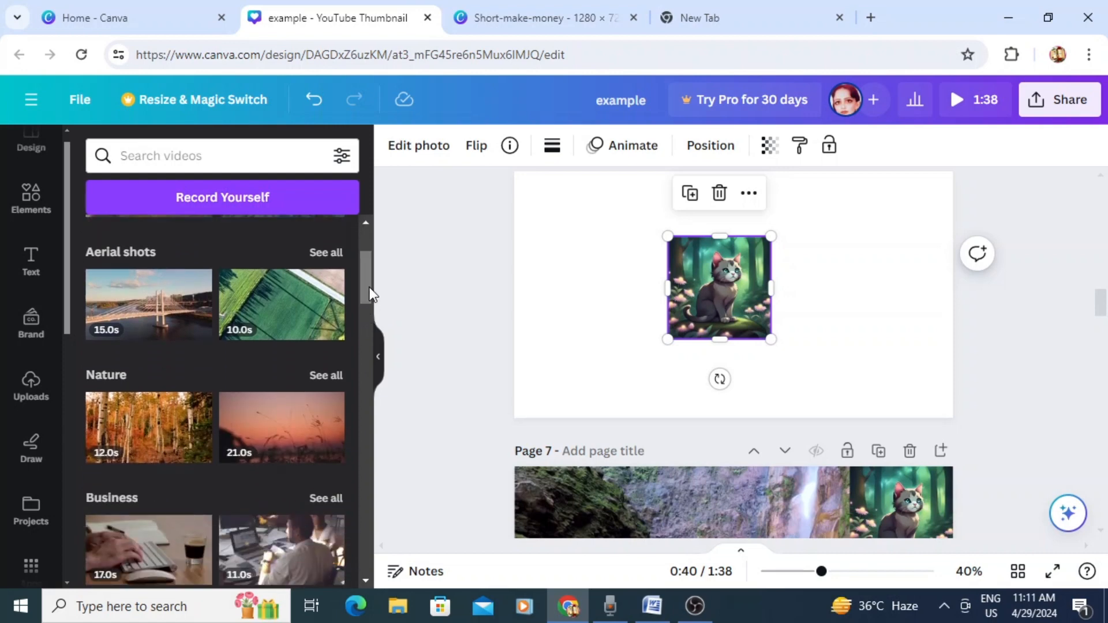
click(317, 376)
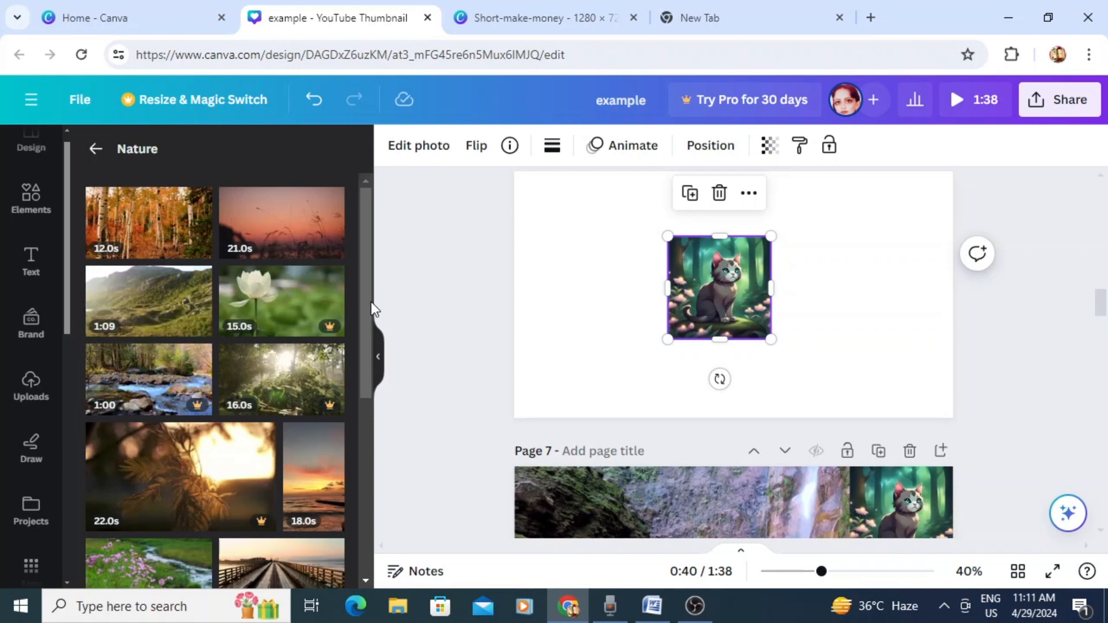
scroll(369, 294, down, 1)
scroll(372, 323, down, 2)
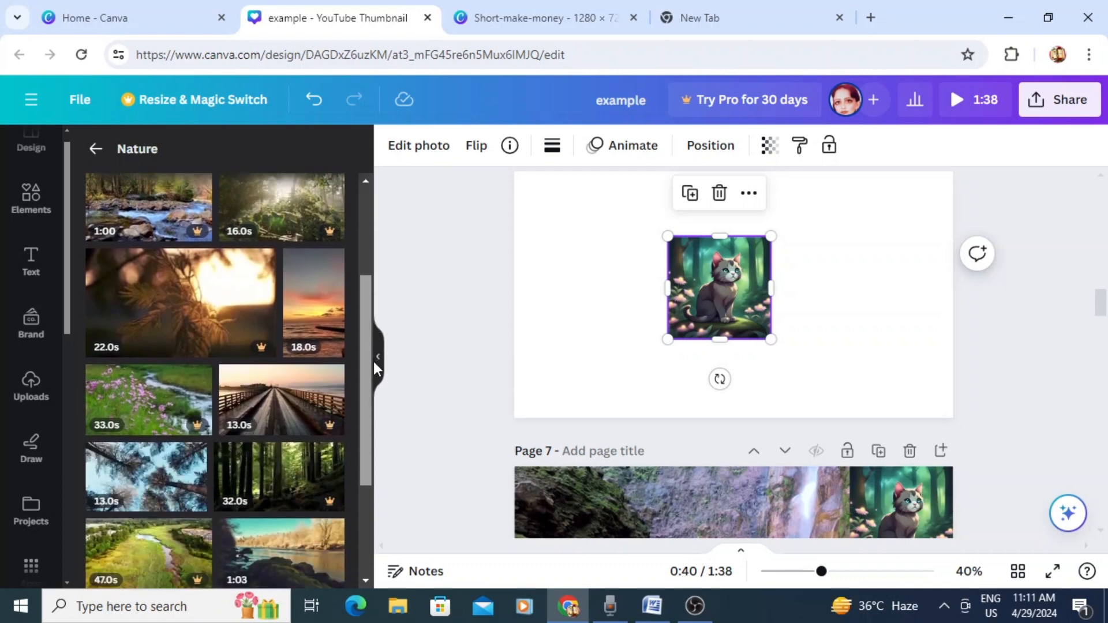
scroll(374, 376, down, 1)
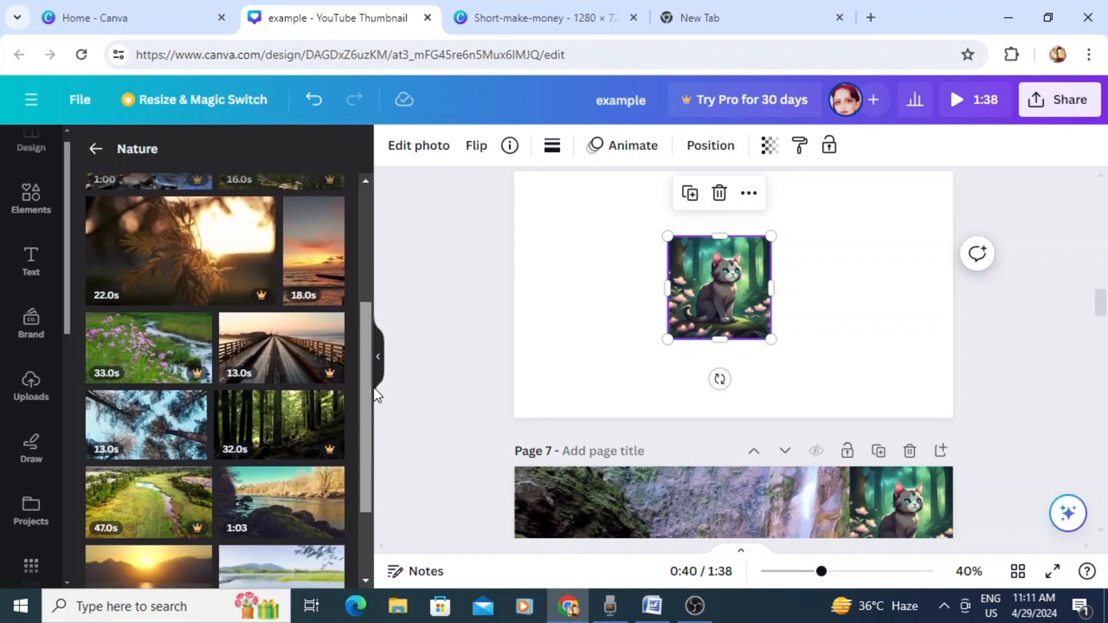
scroll(374, 392, down, 1)
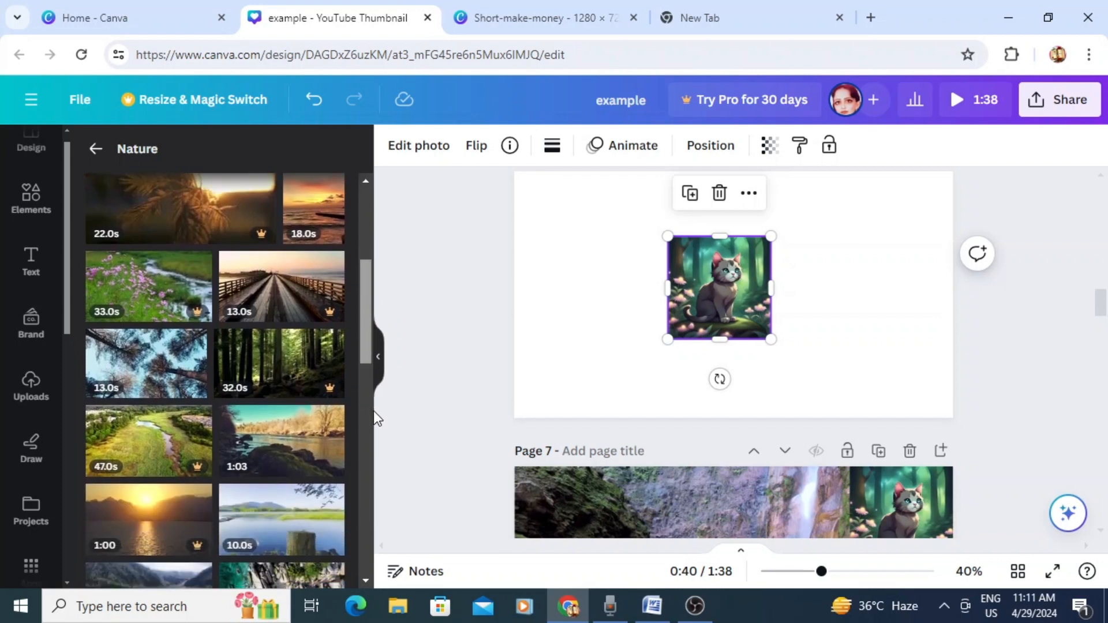
scroll(373, 414, down, 3)
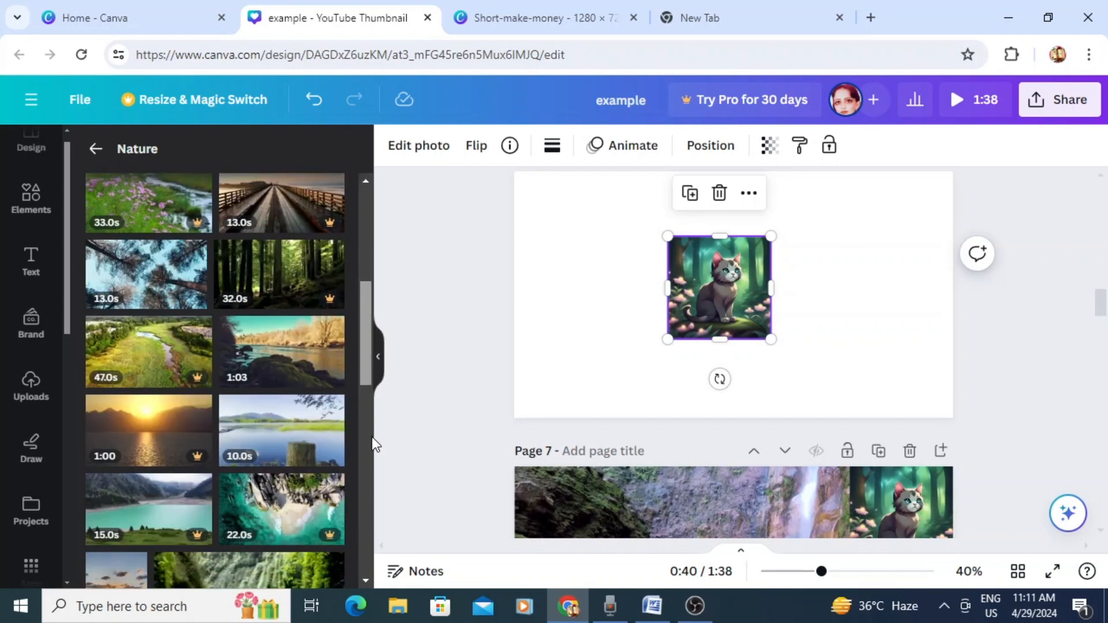
scroll(372, 460, down, 2)
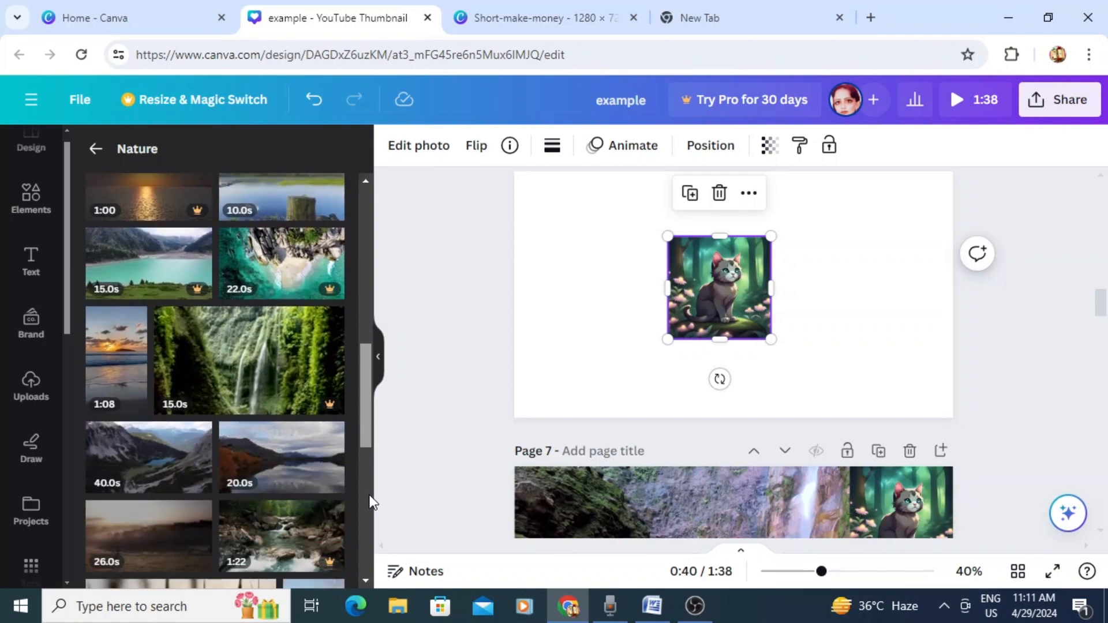
scroll(373, 502, down, 2)
drag(368, 525, 366, 285)
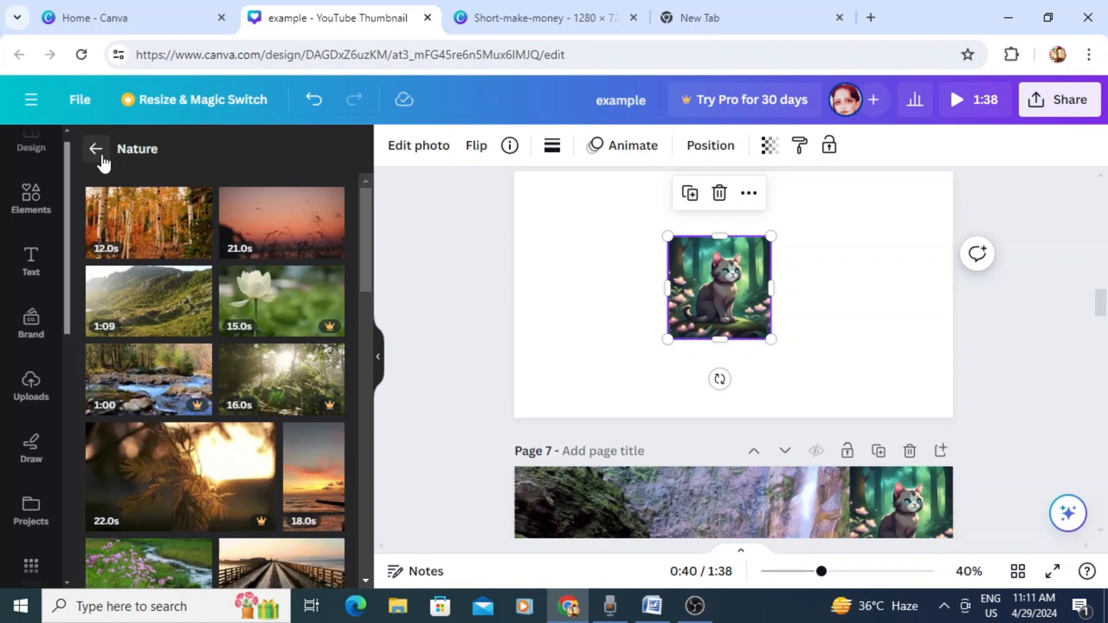
click(96, 150)
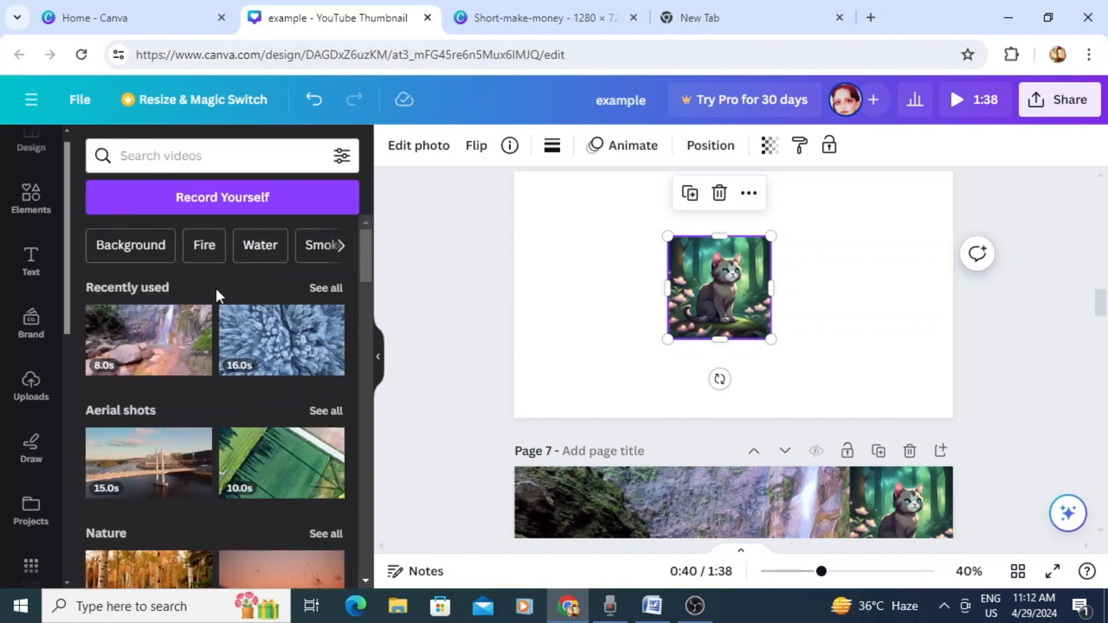
Search the elements for "forest" photos and add the free photo of sunlit green trees with long shadows to page 6
click(31, 199)
text(fo)
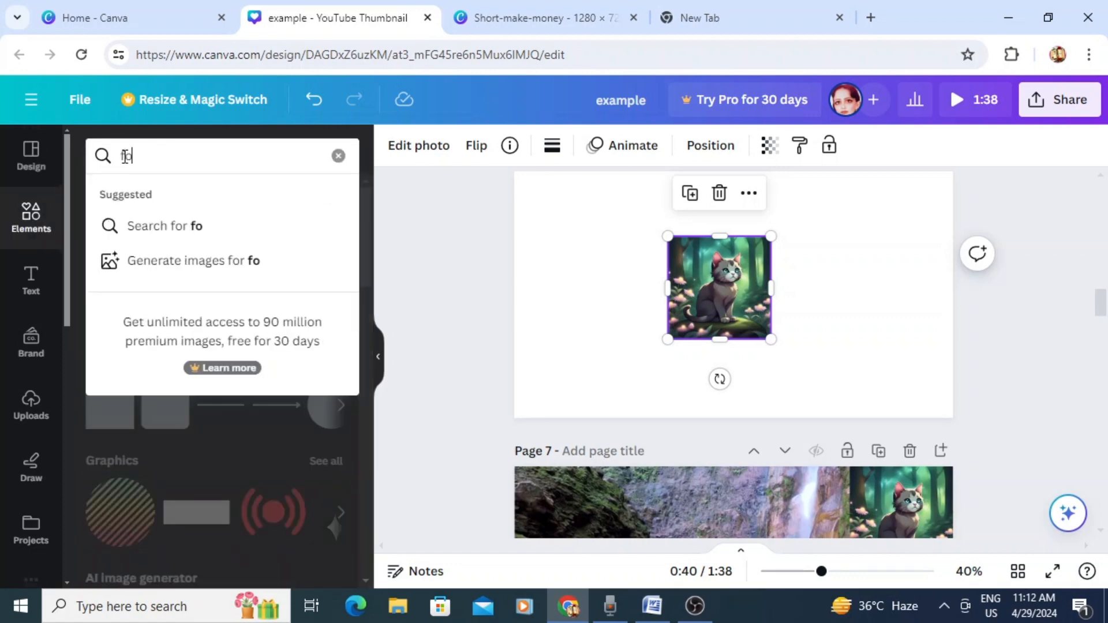
text(rest)
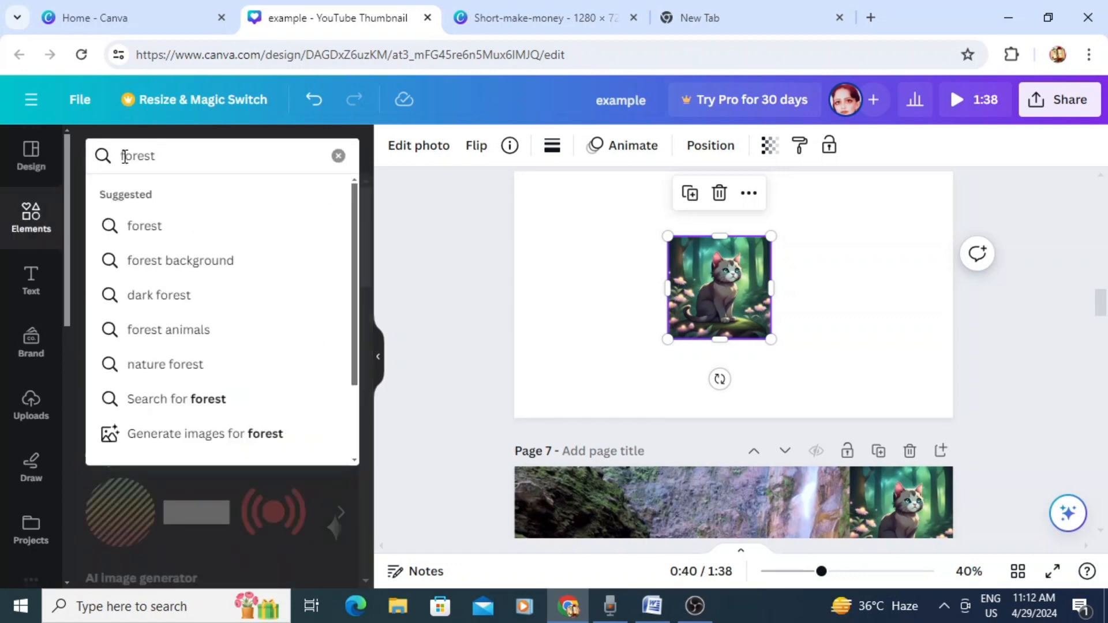
key(Return)
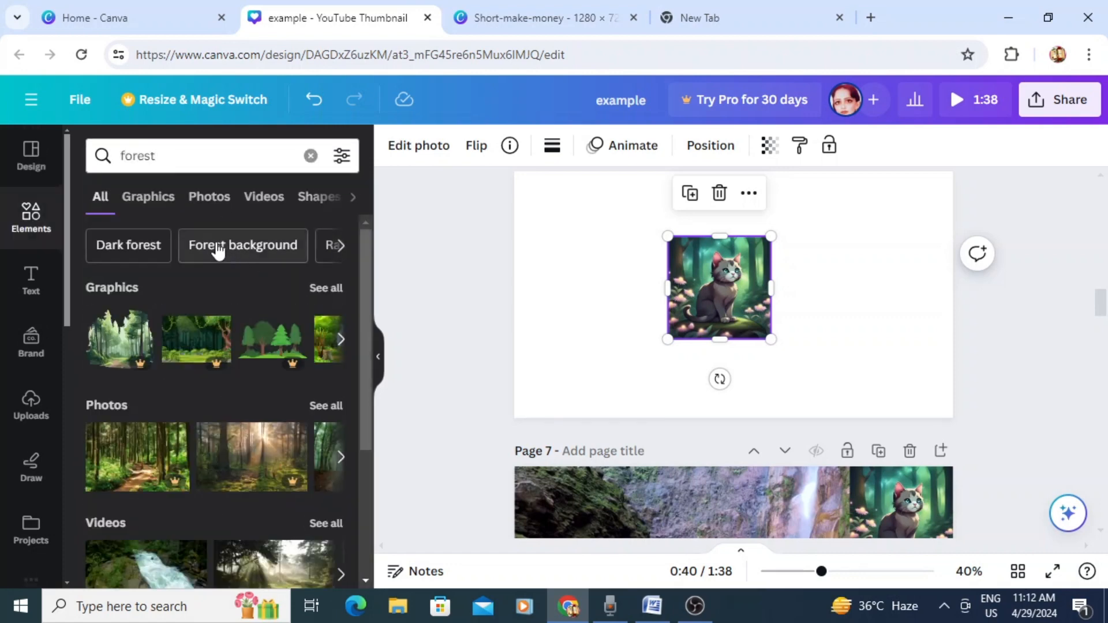
click(215, 202)
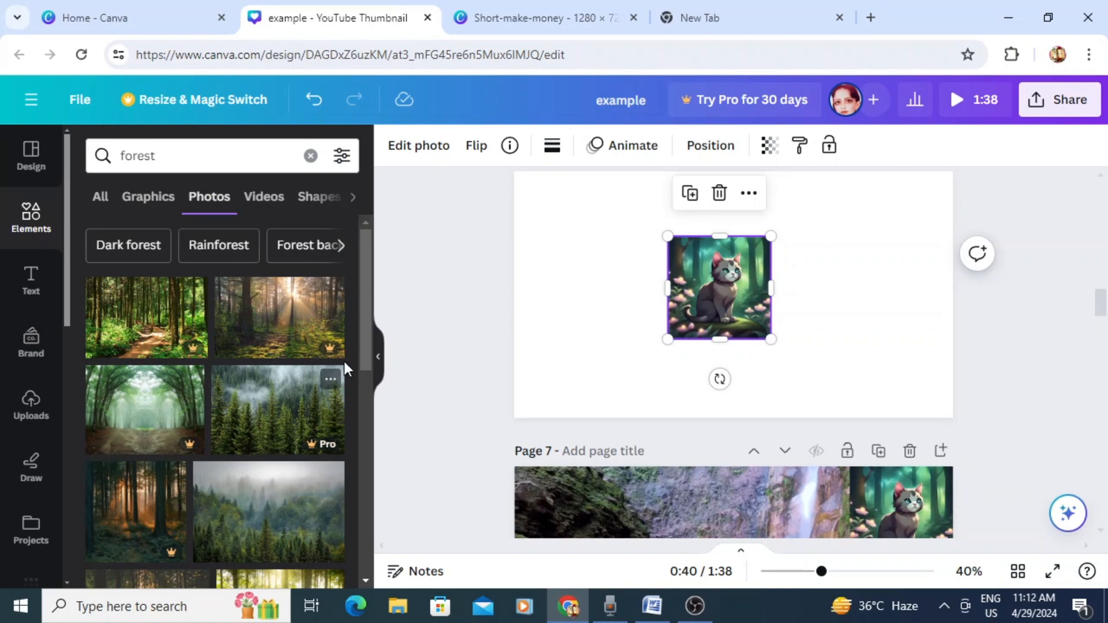
drag(361, 262, 362, 340)
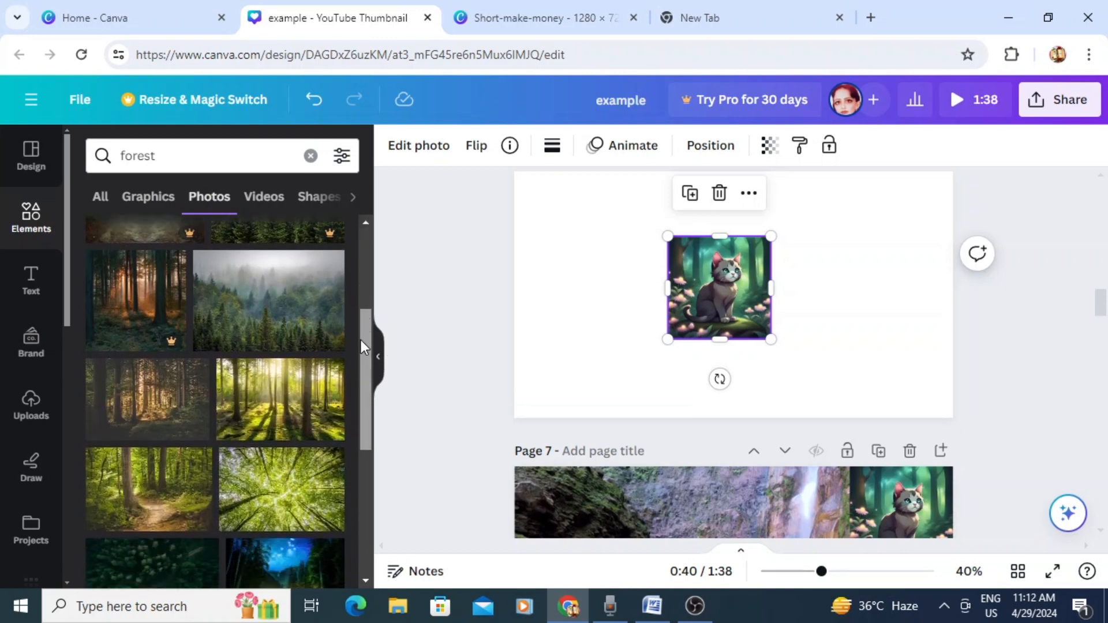
click(293, 397)
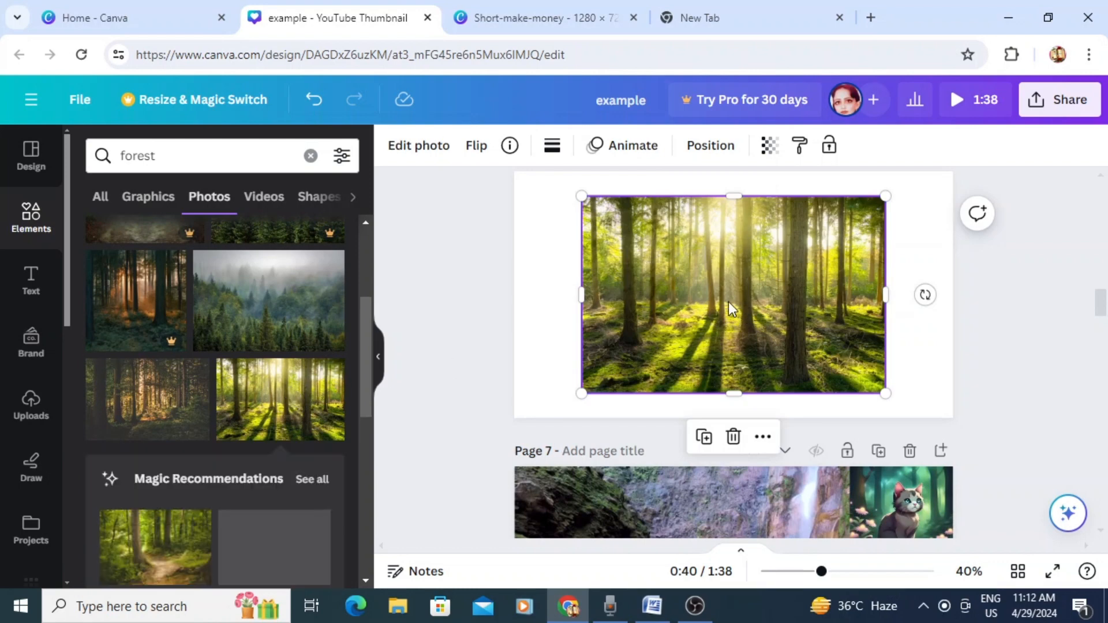
Reposition and resize the forest photo to cover all of page 6 at 1280 × 720 px
drag(734, 298, 668, 277)
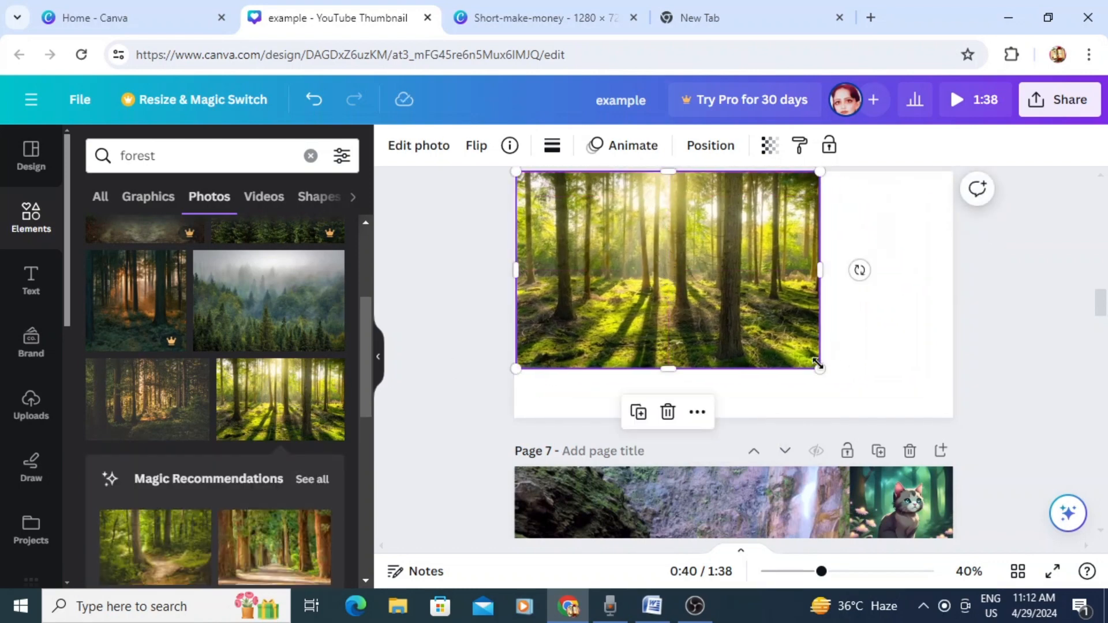
drag(819, 368, 920, 391)
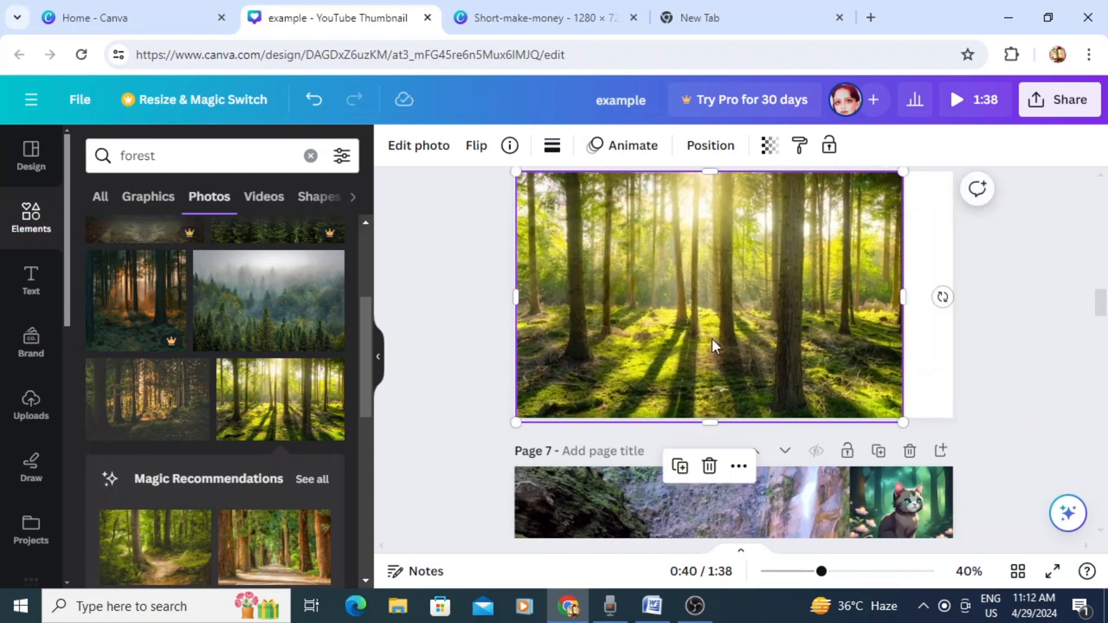
drag(642, 326, 664, 319)
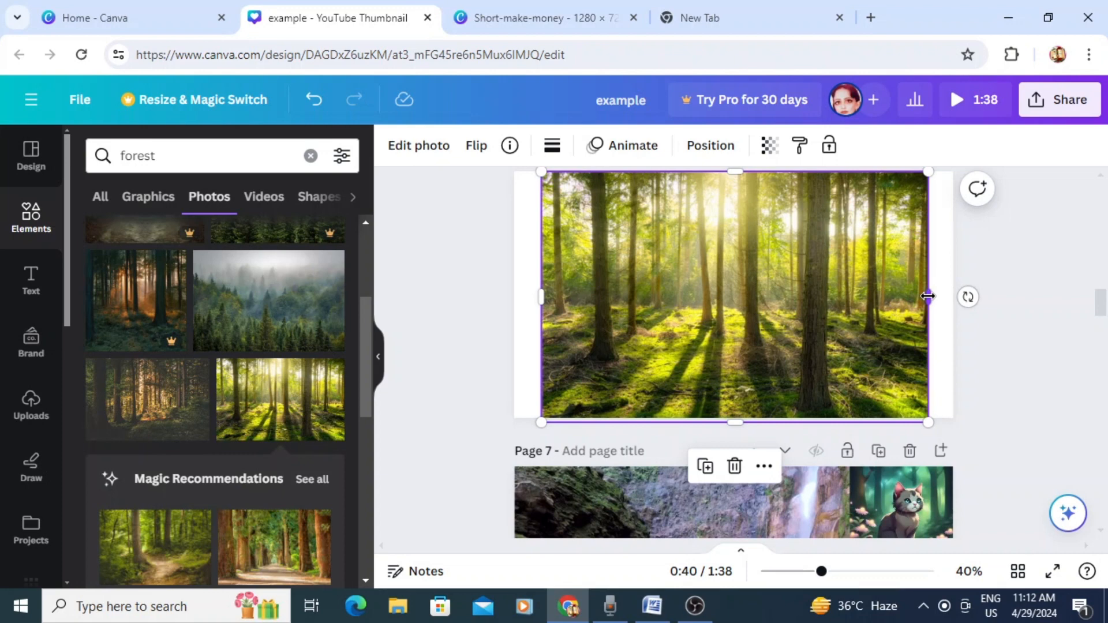
drag(928, 296, 951, 296)
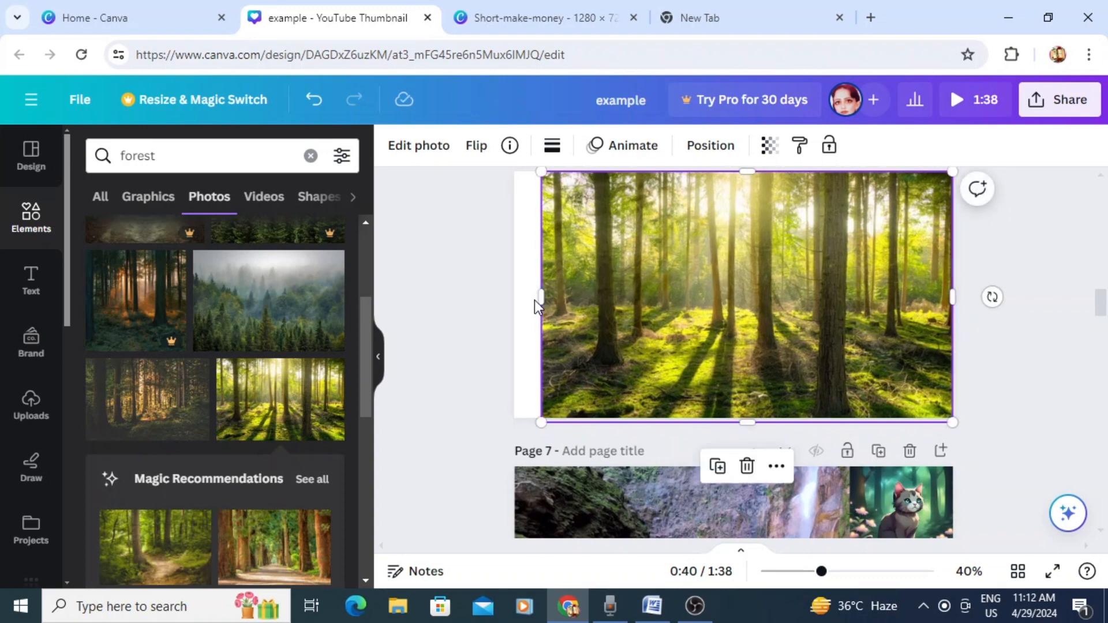
drag(541, 297, 513, 296)
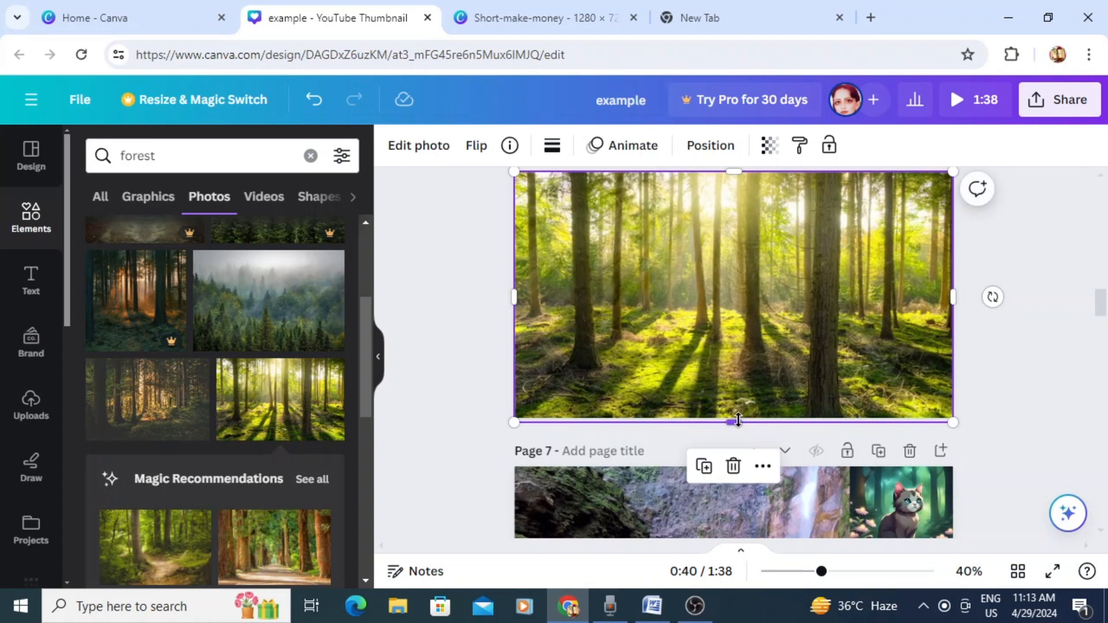
drag(738, 419, 738, 415)
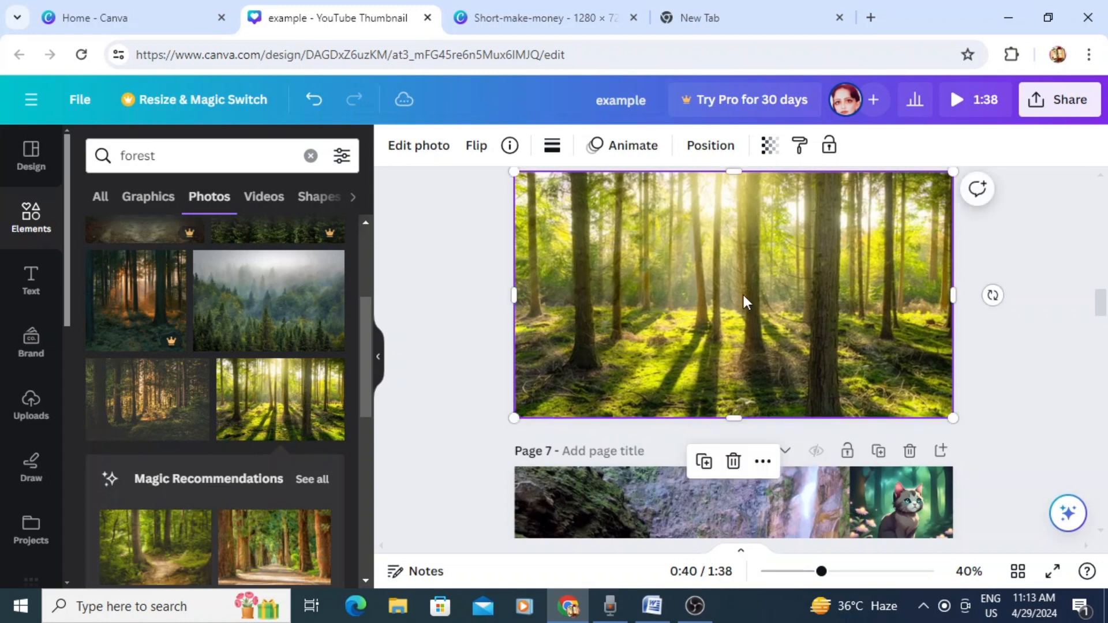
drag(744, 301, 744, 295)
Send the forest photo backward behind the cat image and move the cat down to page 6's bottom edge, at about X 451, Y 419 px
click(709, 162)
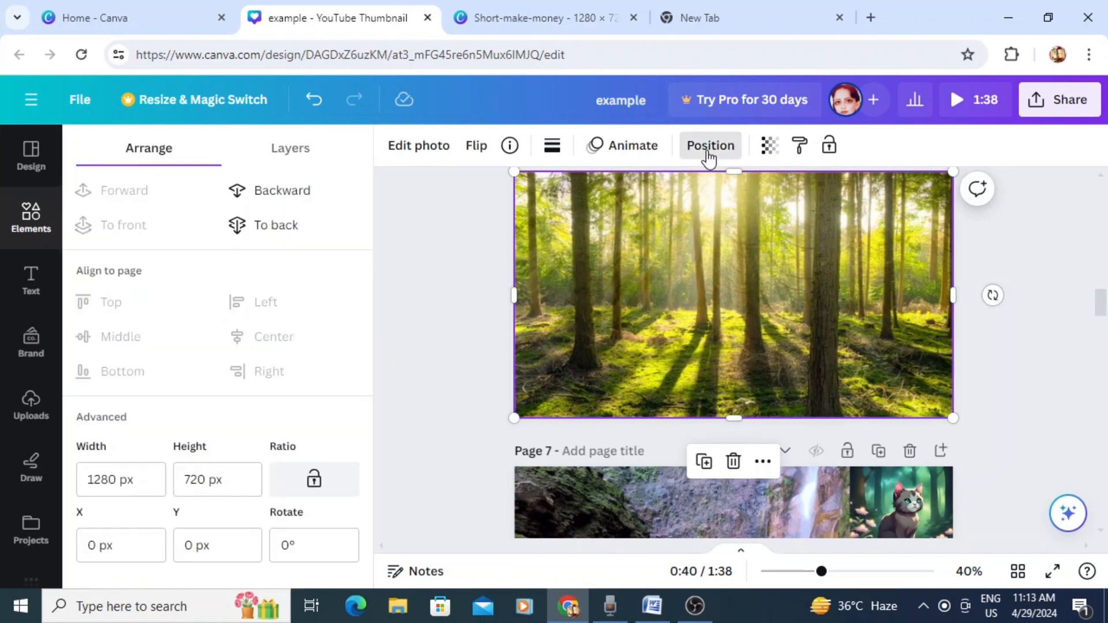
click(299, 190)
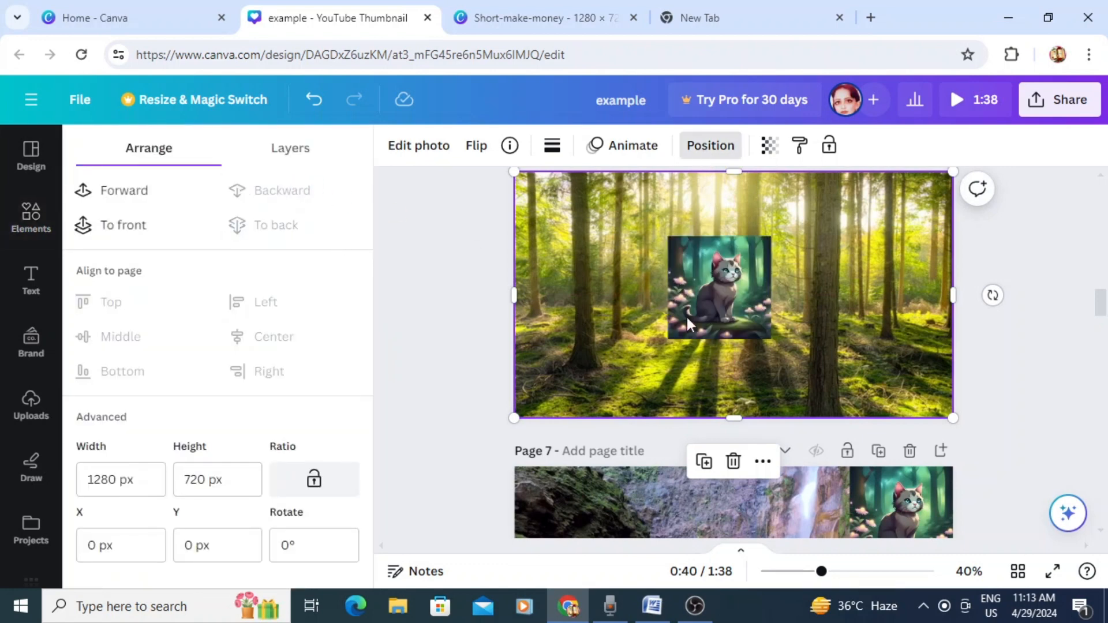
drag(726, 298, 728, 378)
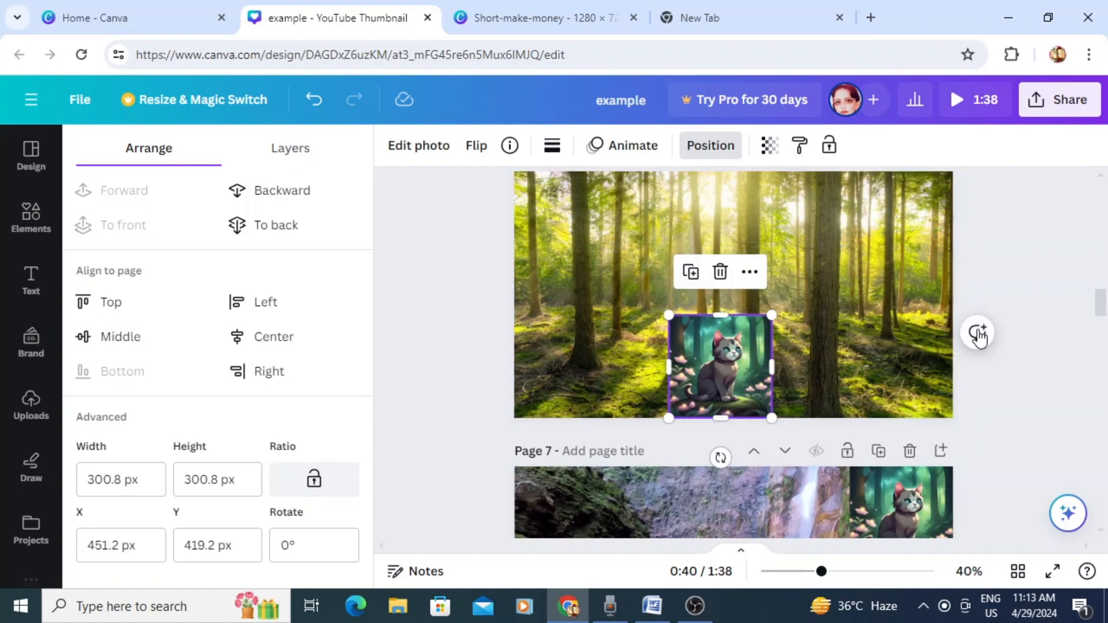
click(1012, 261)
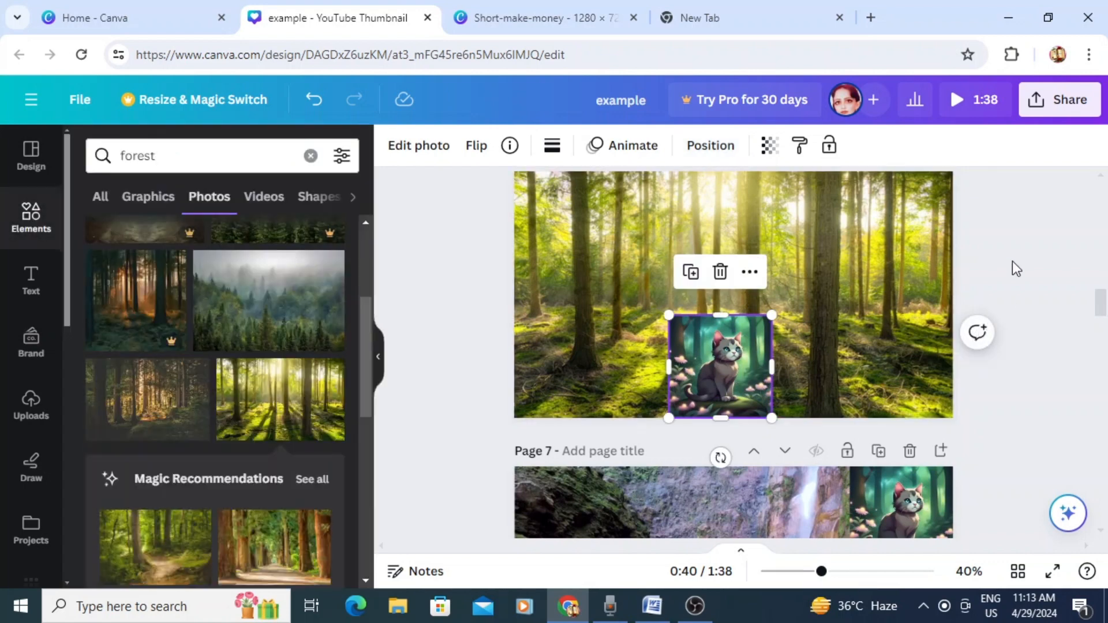
click(1016, 269)
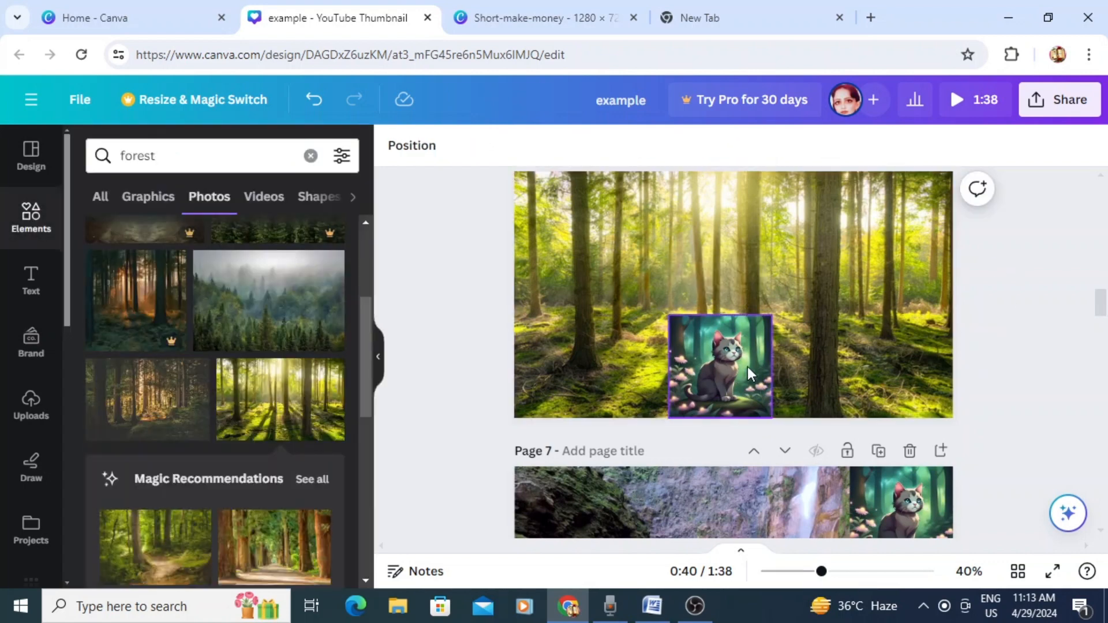
Apply the warm Latte filter to the cat image on page 6
click(681, 327)
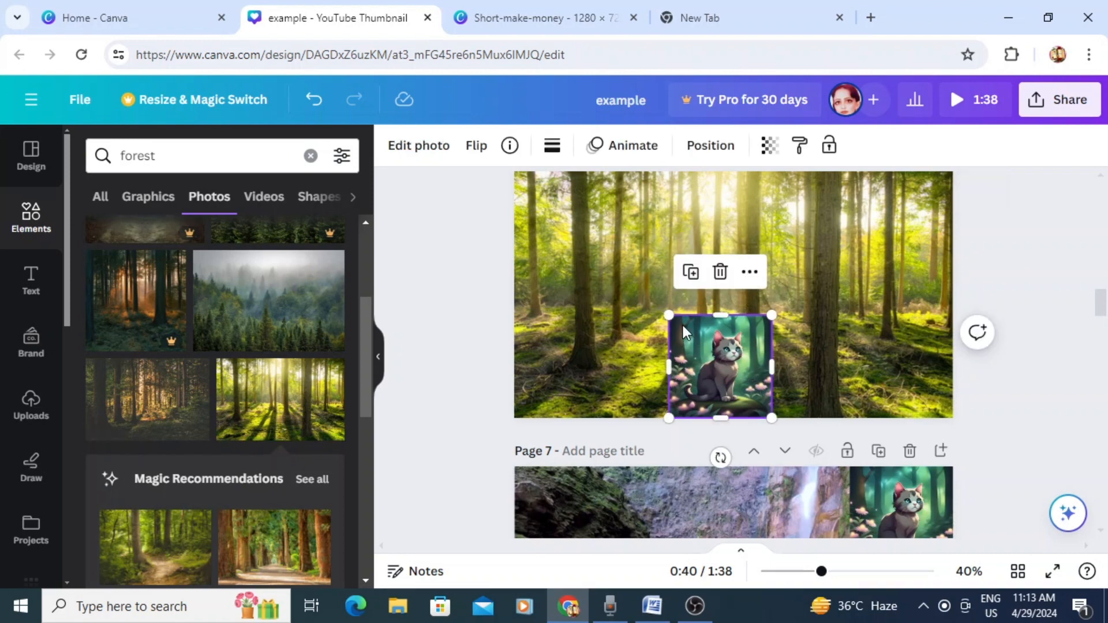
click(436, 153)
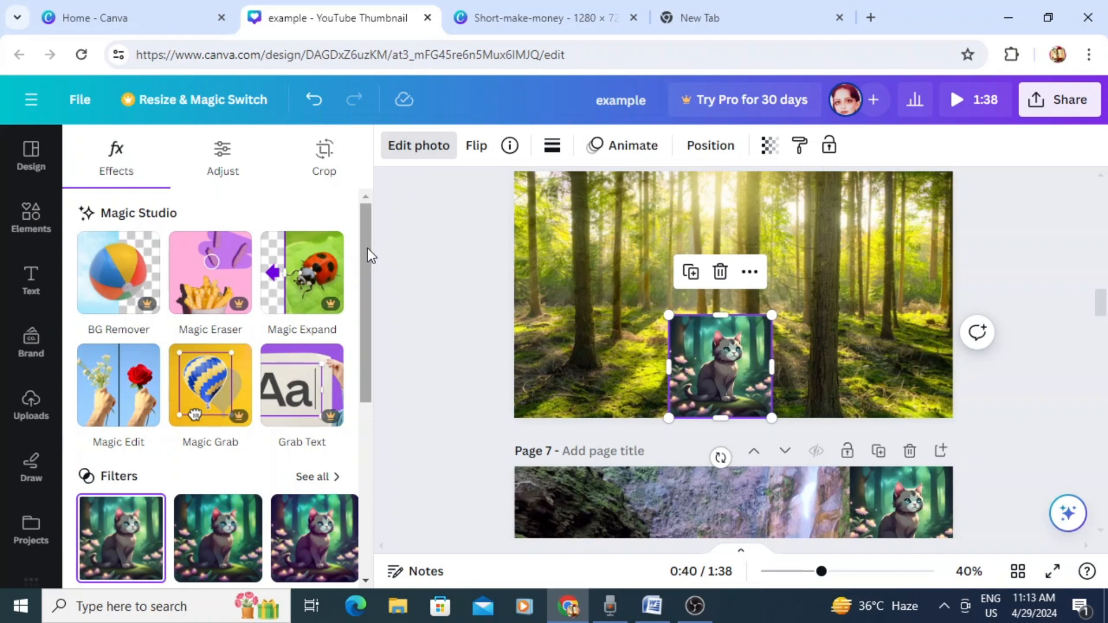
drag(366, 240, 373, 320)
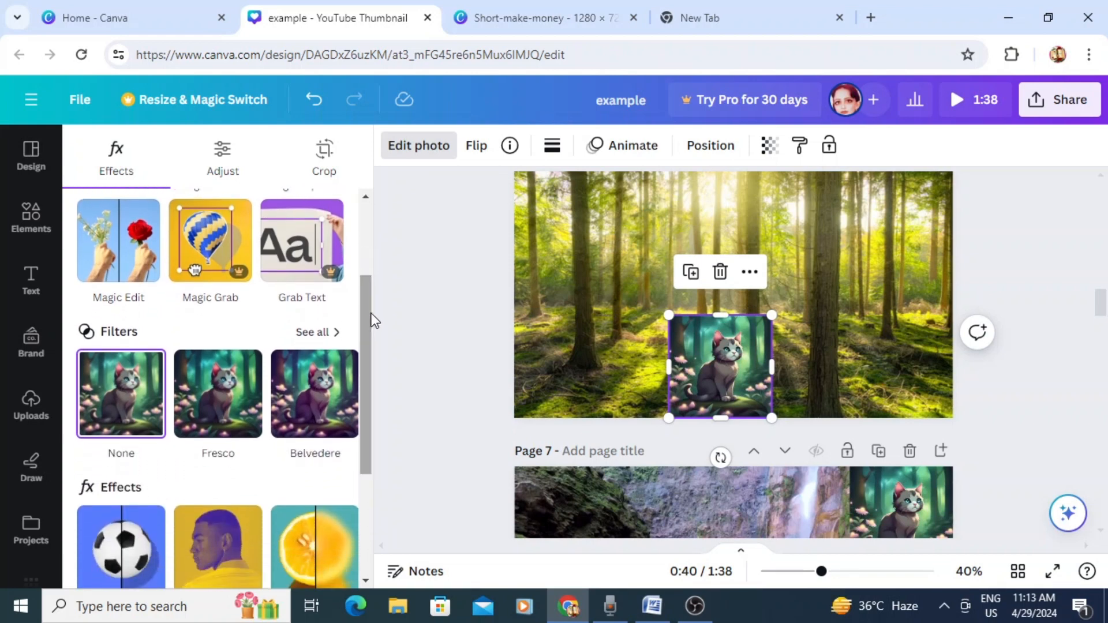
click(316, 333)
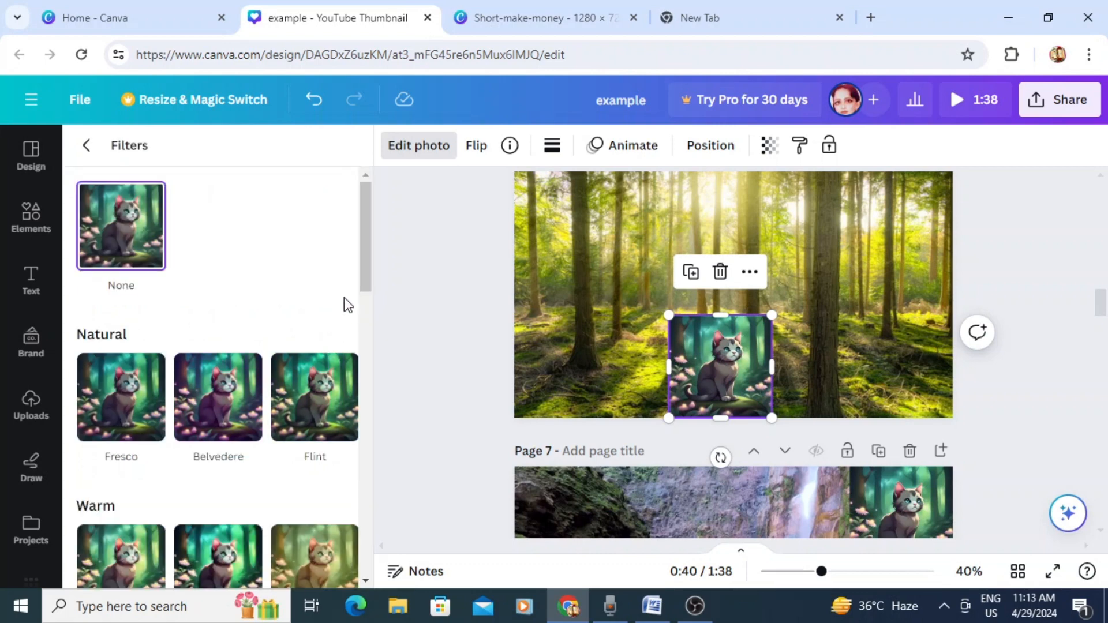
drag(365, 254, 364, 291)
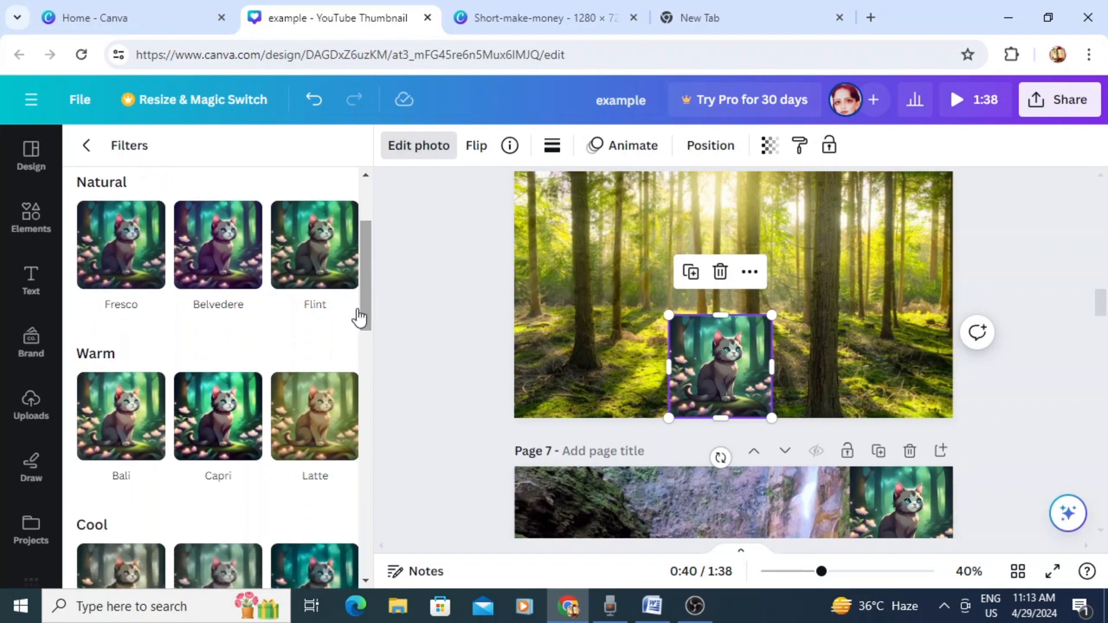
click(333, 407)
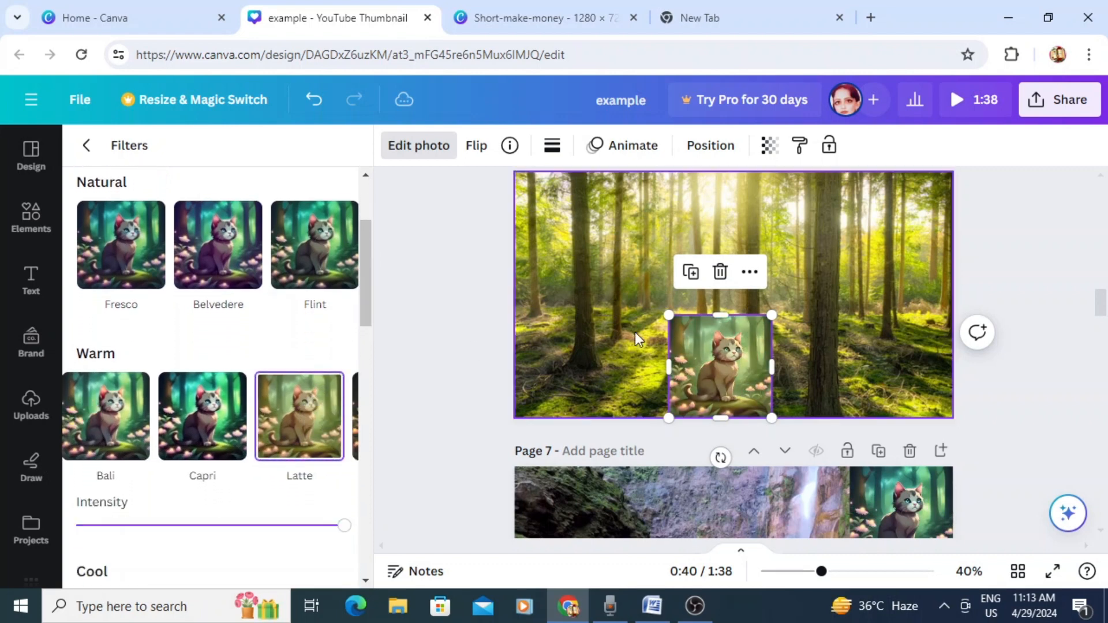
click(1058, 272)
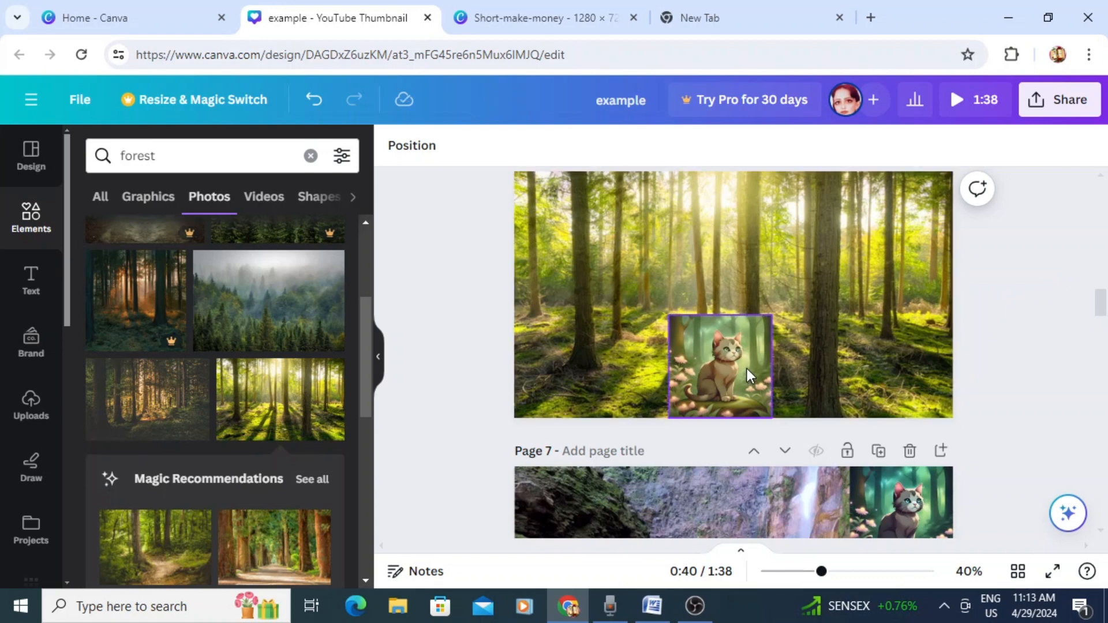
Move the cat image to page 6's bottom-right corner and set its transparency to 61
drag(746, 368, 927, 372)
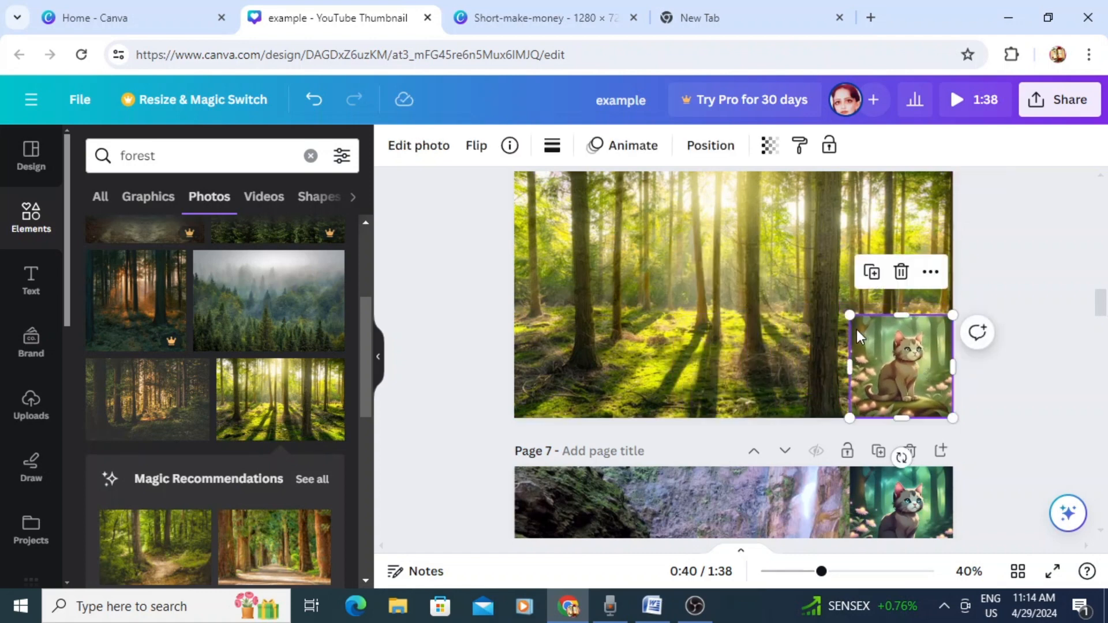
click(769, 147)
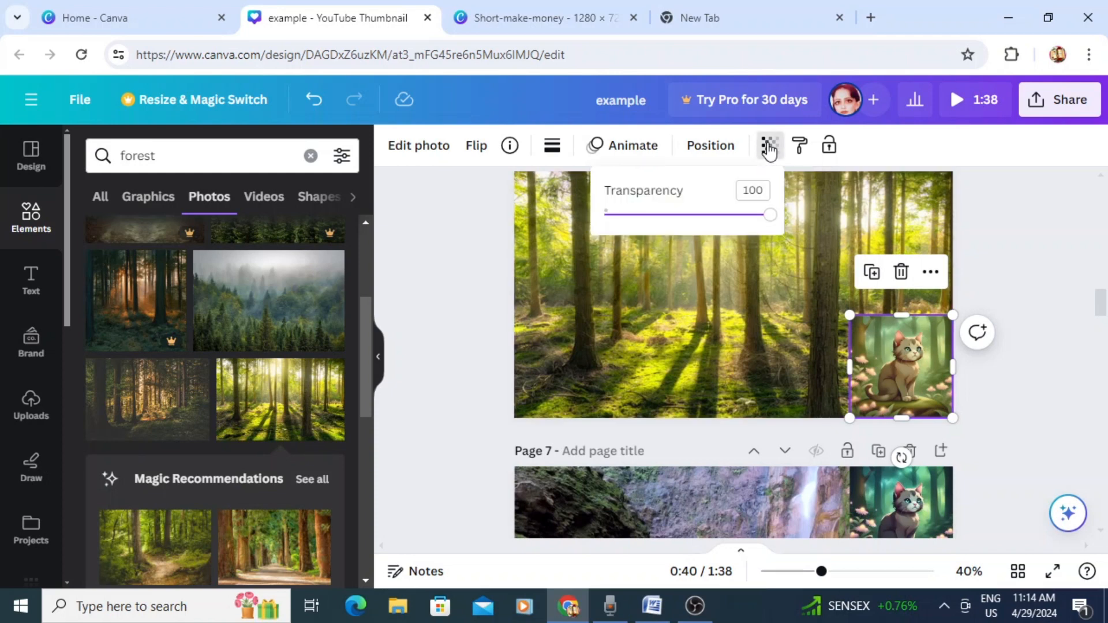
drag(769, 220, 708, 222)
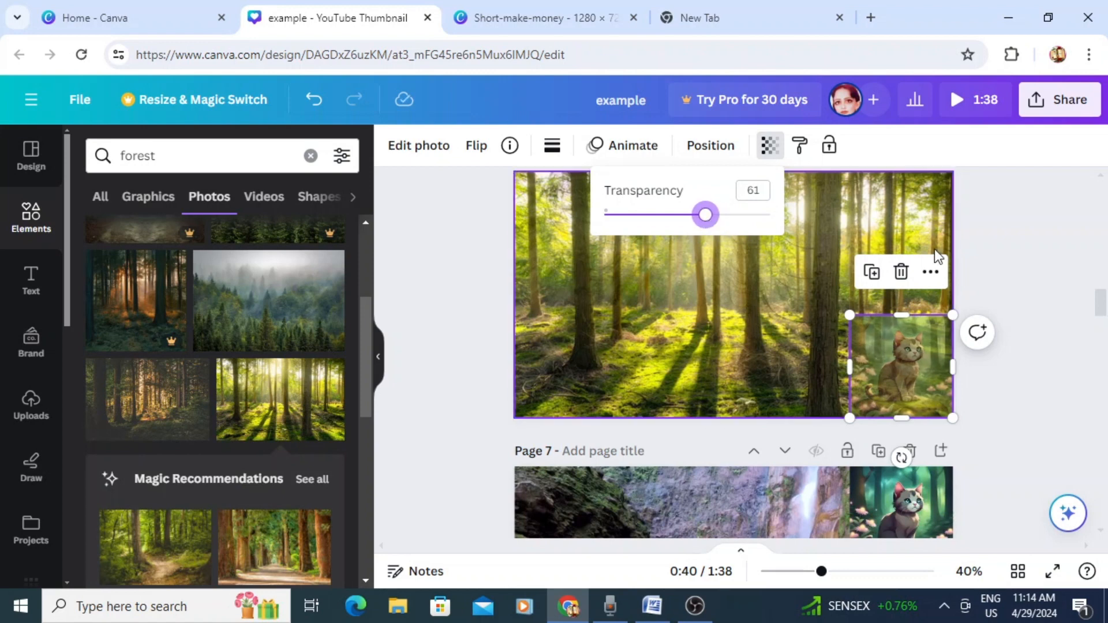
click(982, 258)
click(982, 257)
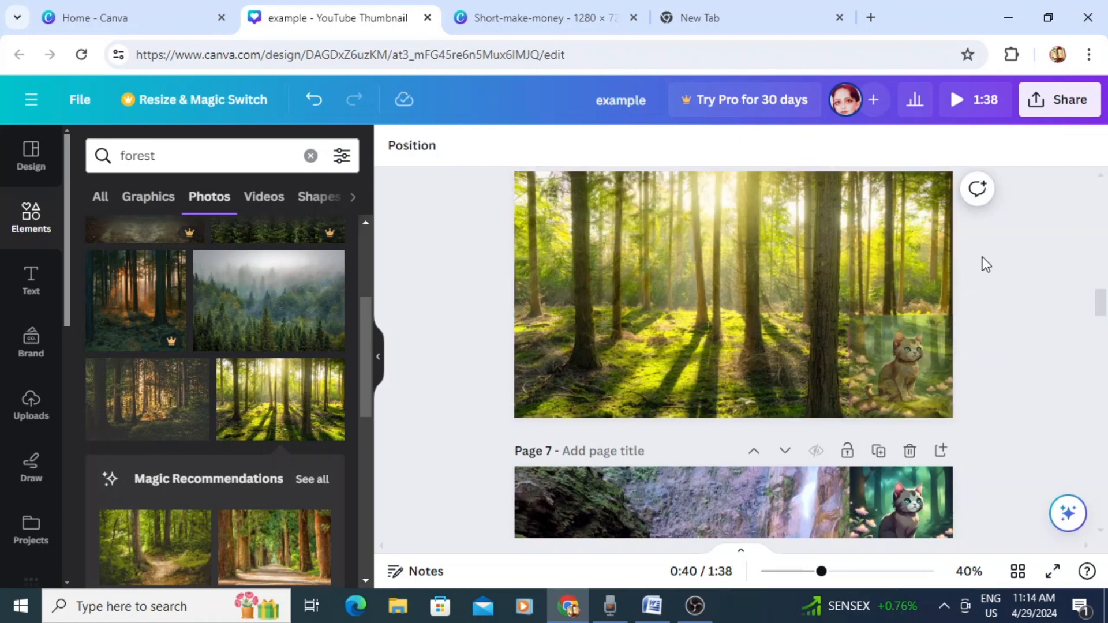
Set the page 6 cat image's transparency to 56
click(901, 340)
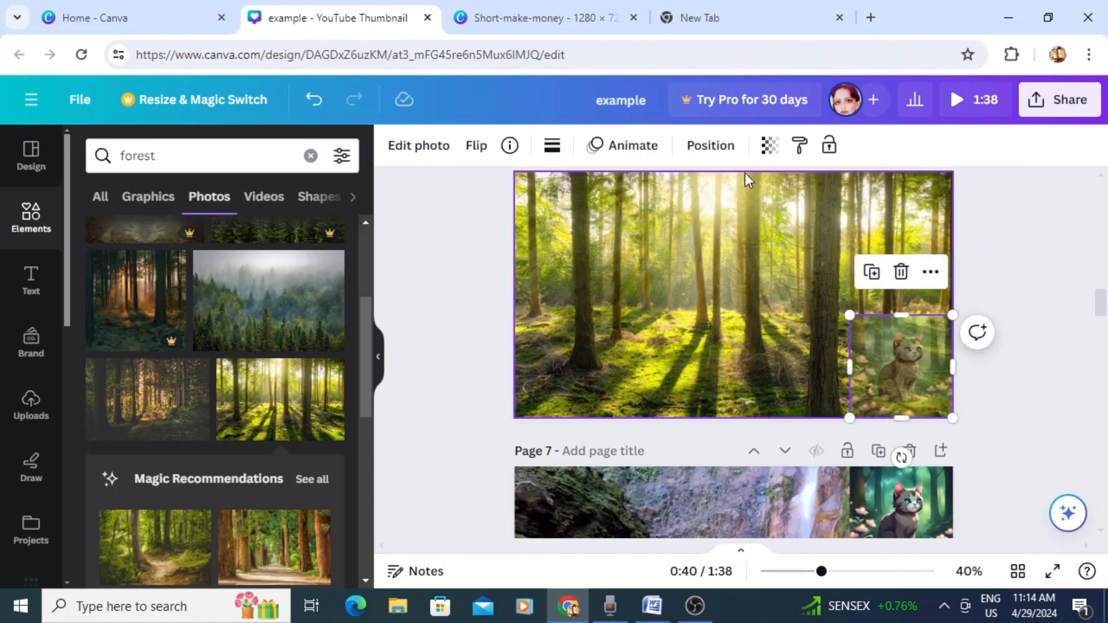
click(770, 145)
mouse_move(710, 222)
mouse_down()
mouse_move(666, 224)
mouse_move(699, 226)
mouse_up()
click(1000, 266)
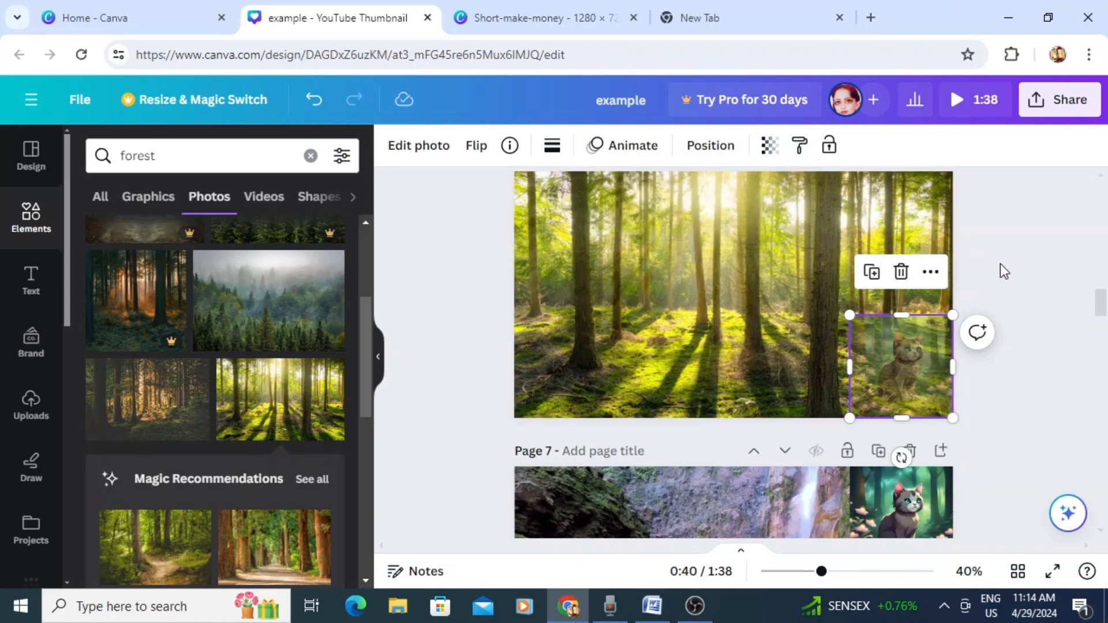
click(999, 264)
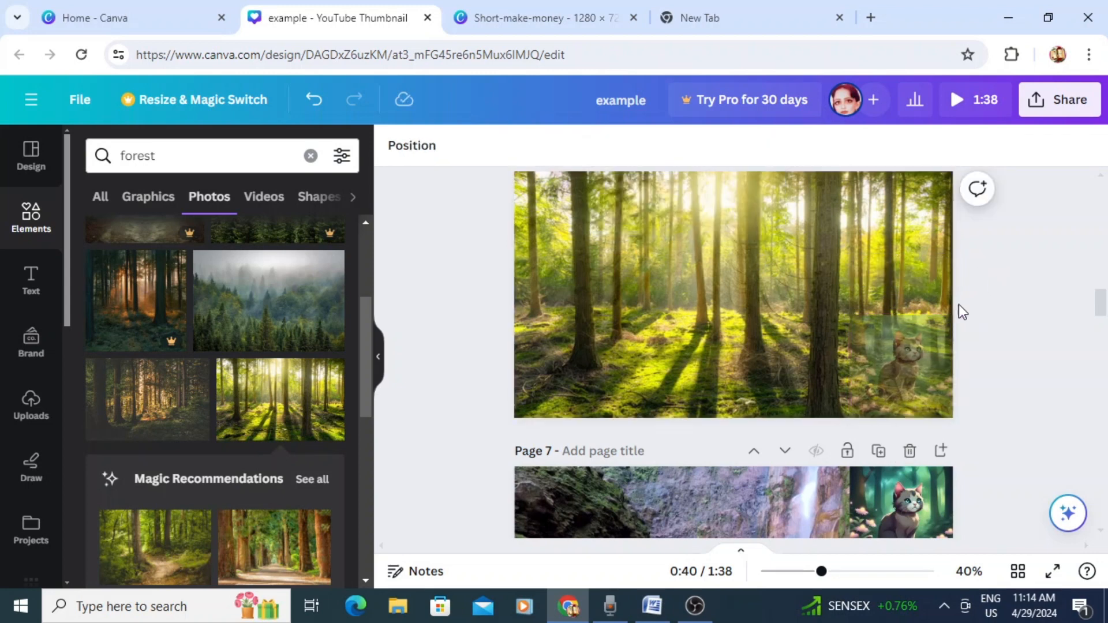
Create a custom animation for the page 6 cat image along a roughly vertical path rising from its corner
click(927, 329)
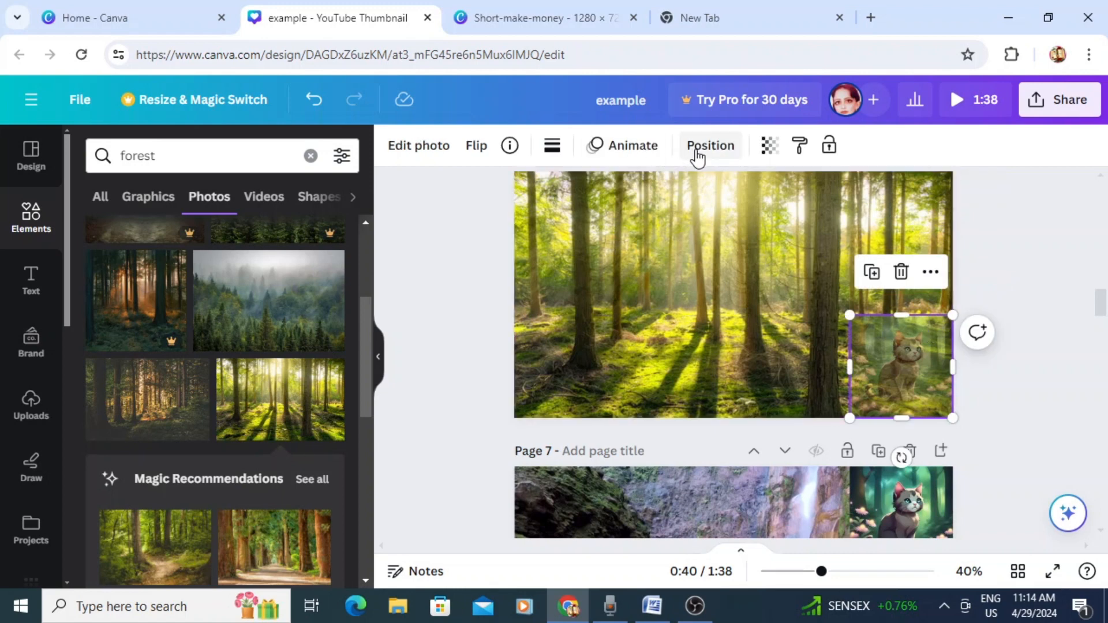
click(628, 152)
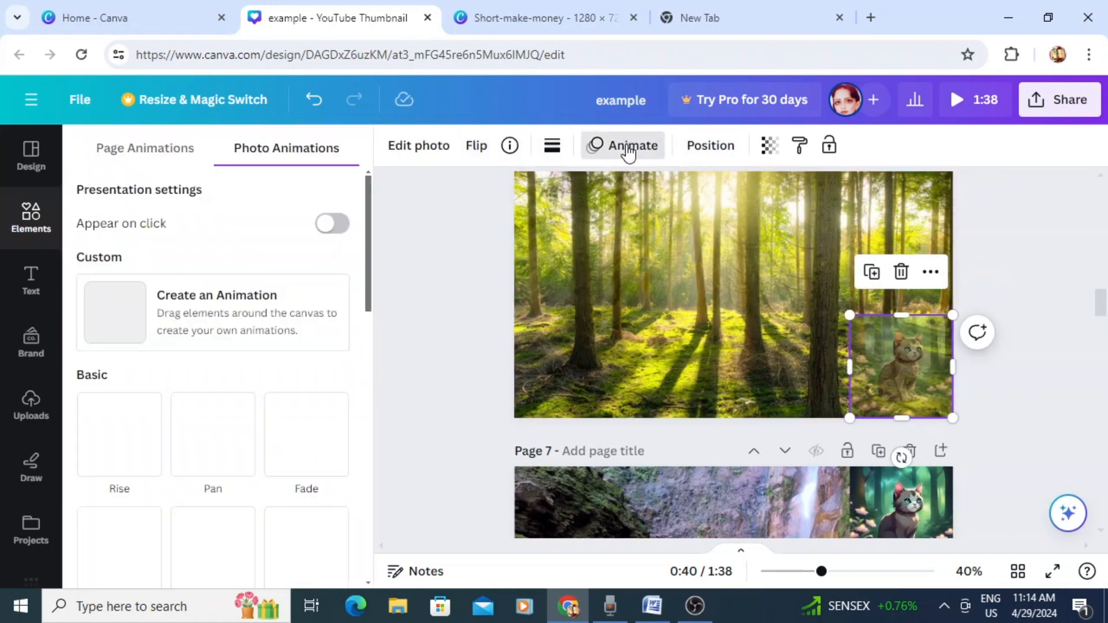
click(292, 317)
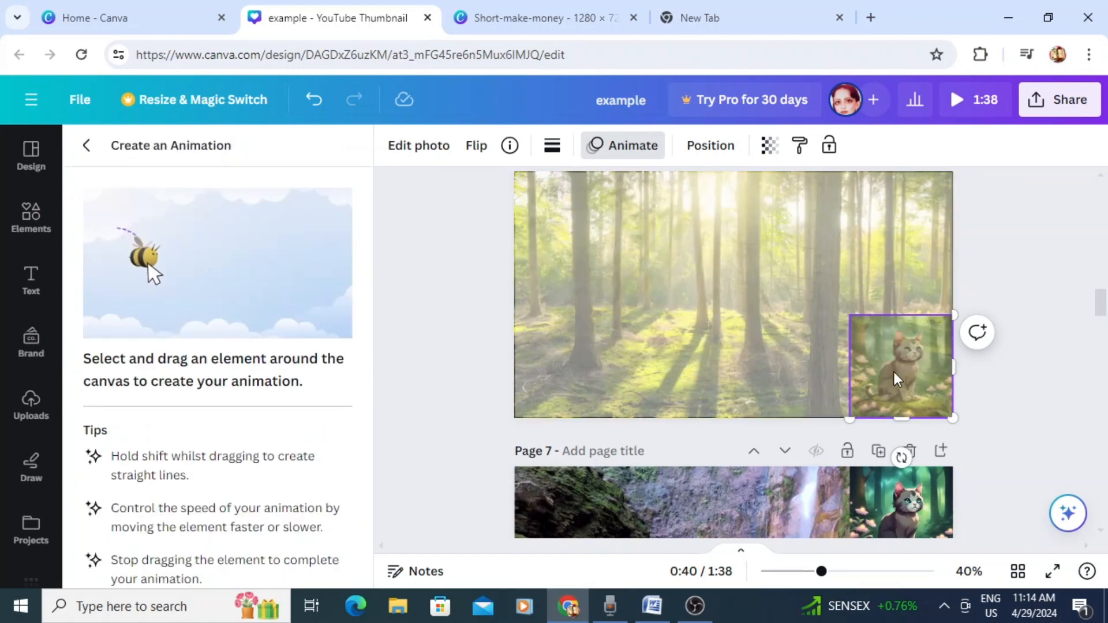
drag(894, 372, 891, 244)
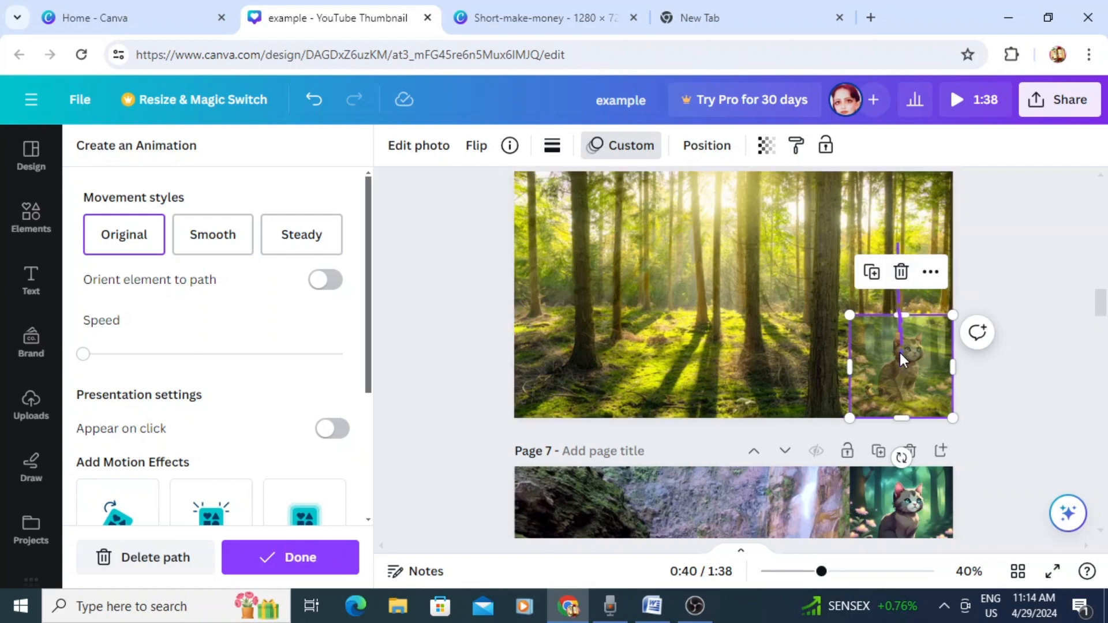
key(Escape)
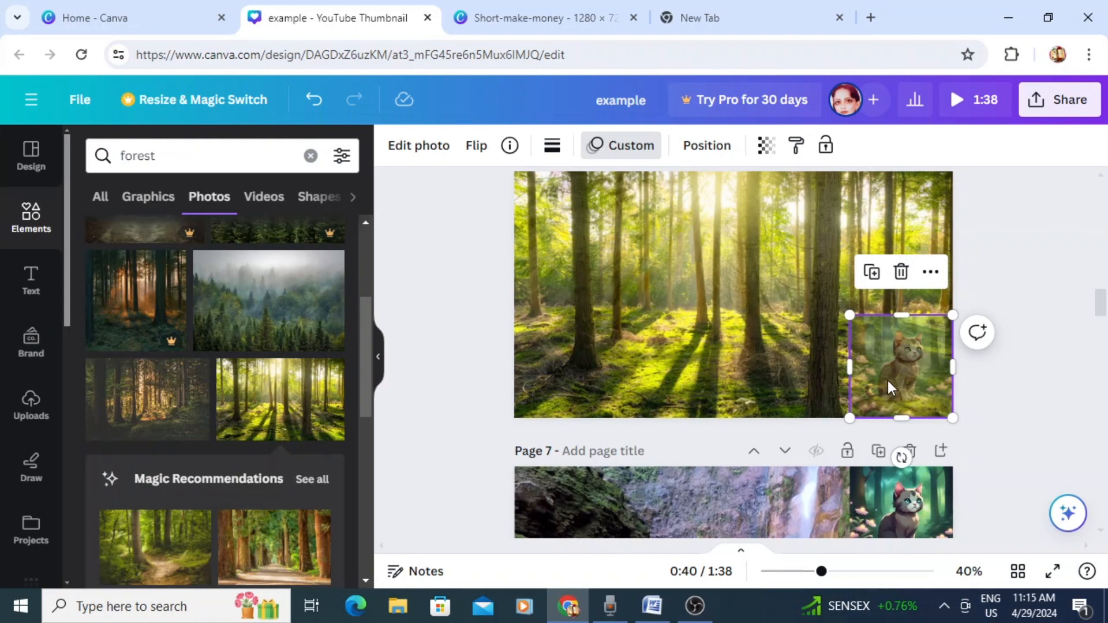
Fade the page 6 cat image further into the forest by setting its transparency to 34
click(766, 145)
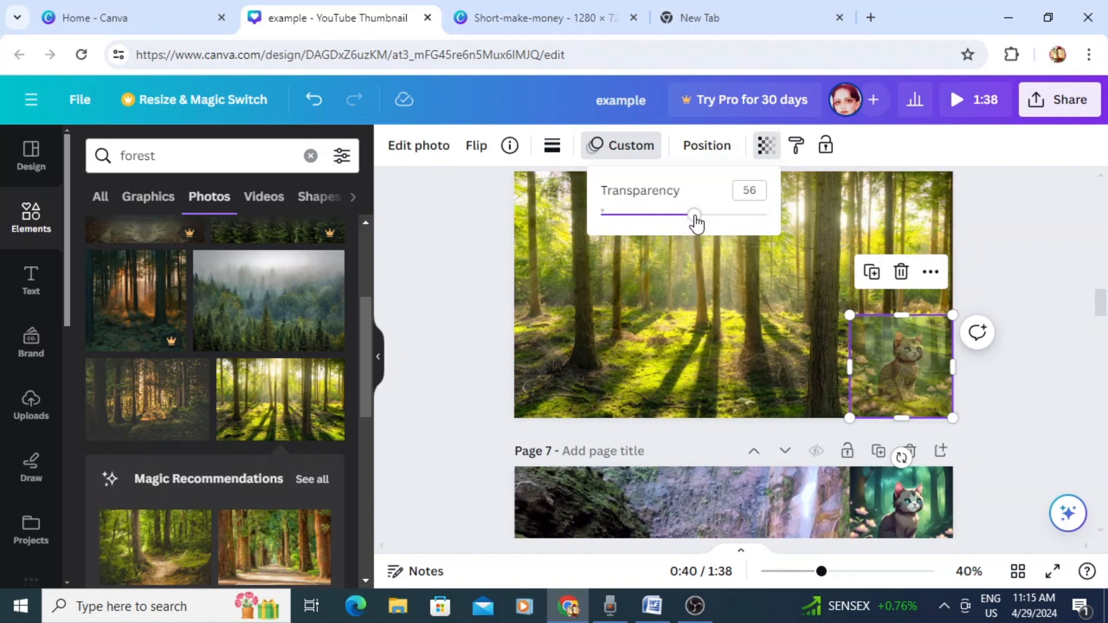
drag(693, 226, 630, 226)
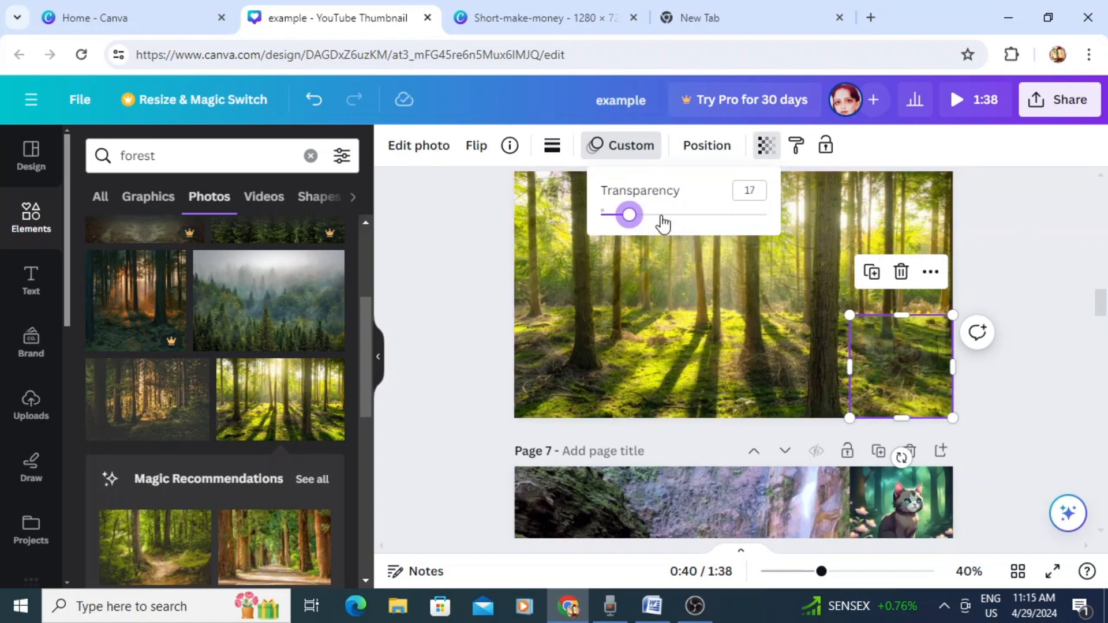
drag(630, 215, 667, 221)
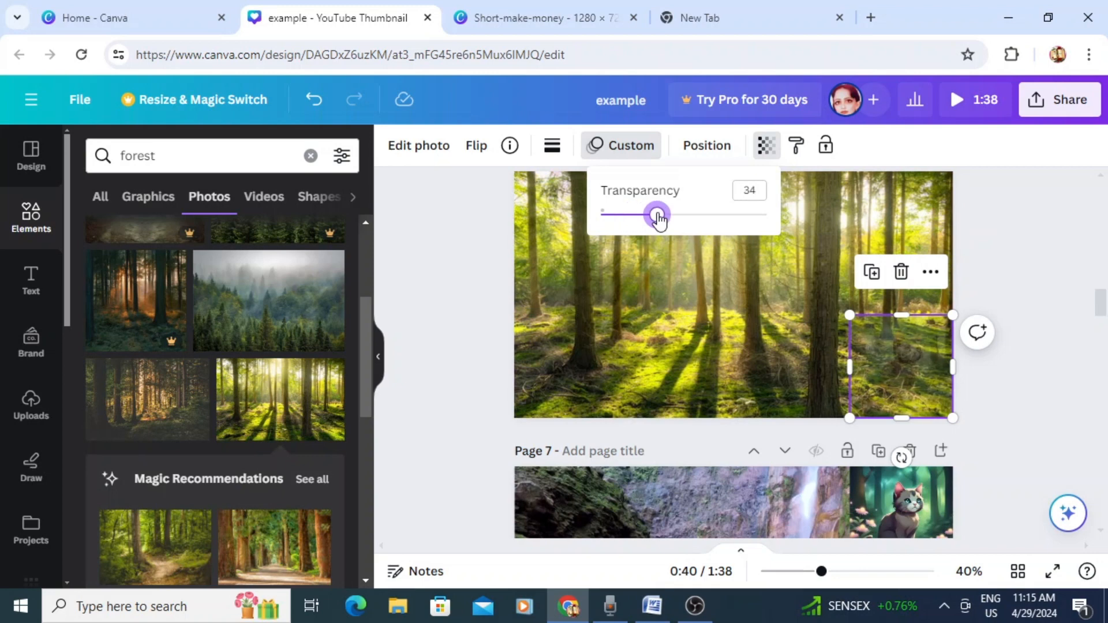
click(1013, 257)
click(1013, 256)
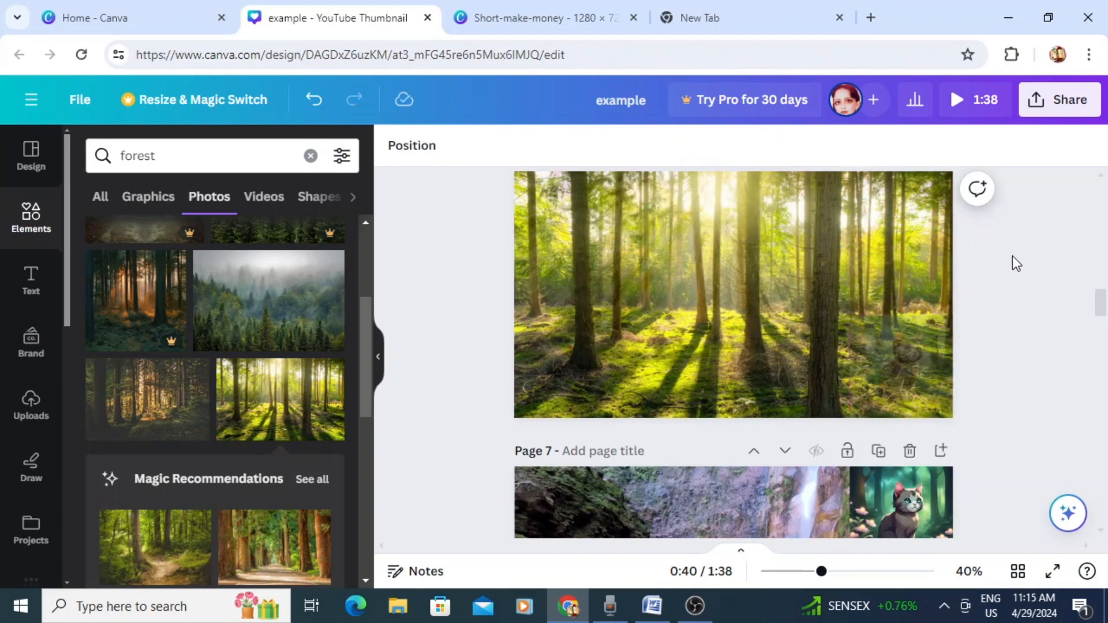
Rotate the cat image counterclockwise on page 6 so it sits tilted in the corner
click(927, 363)
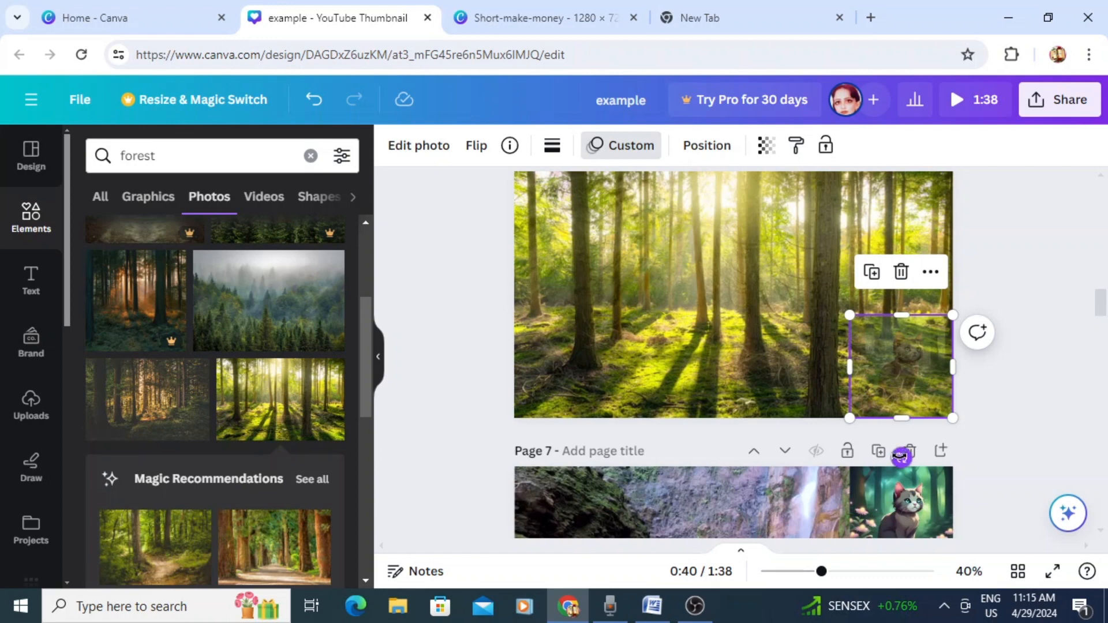
drag(900, 457, 982, 401)
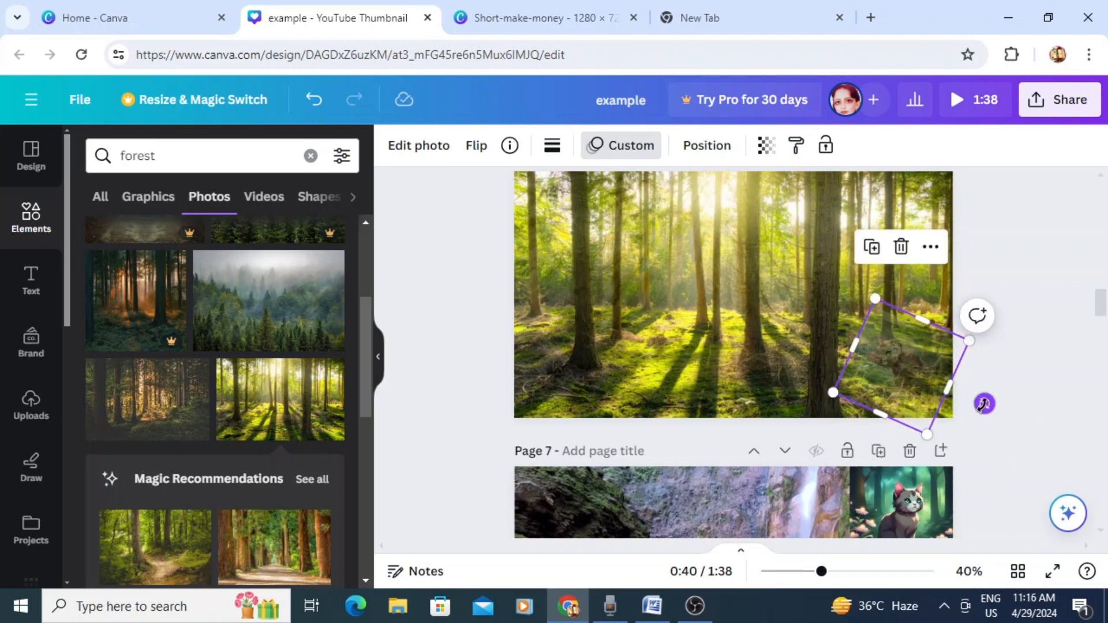
click(1026, 247)
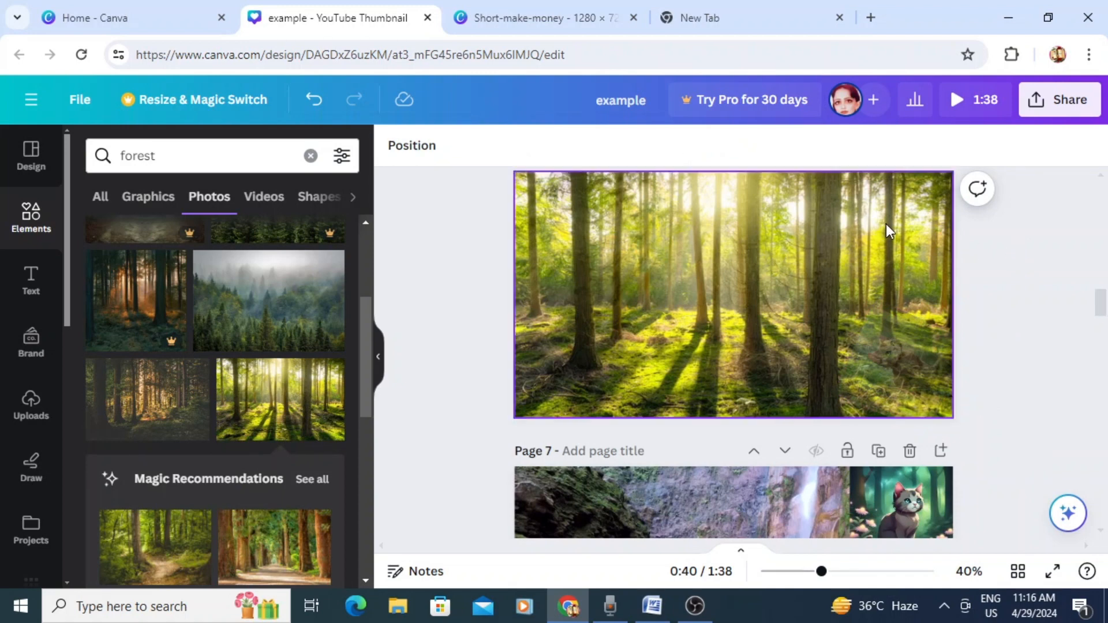
Play the design preview to check its pages and animations, close it and reload the design page
click(964, 100)
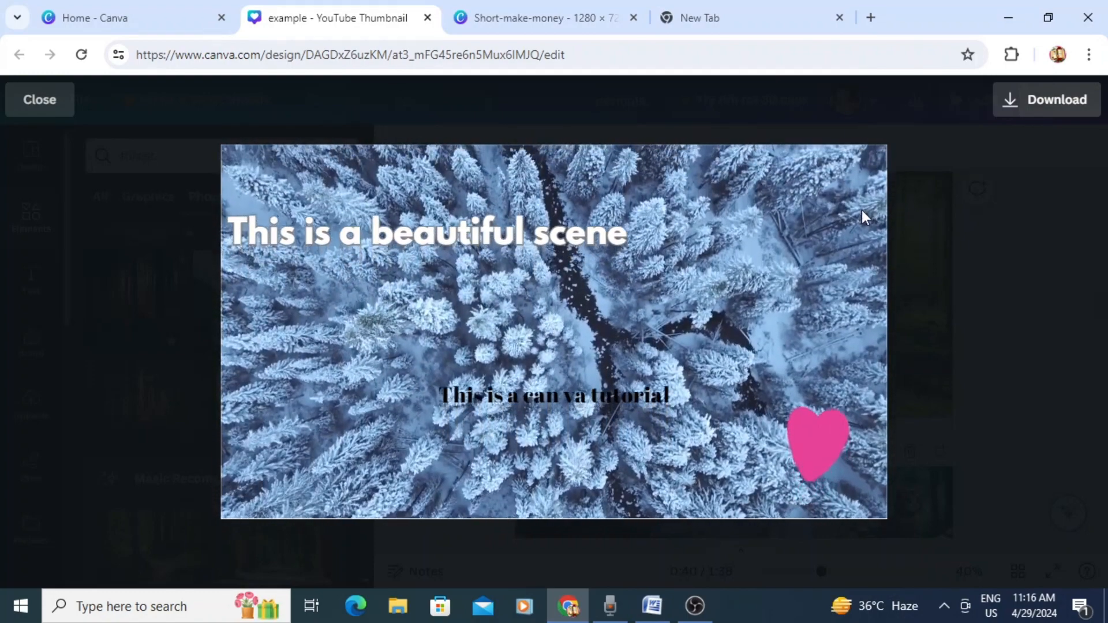
mouse_move(656, 397)
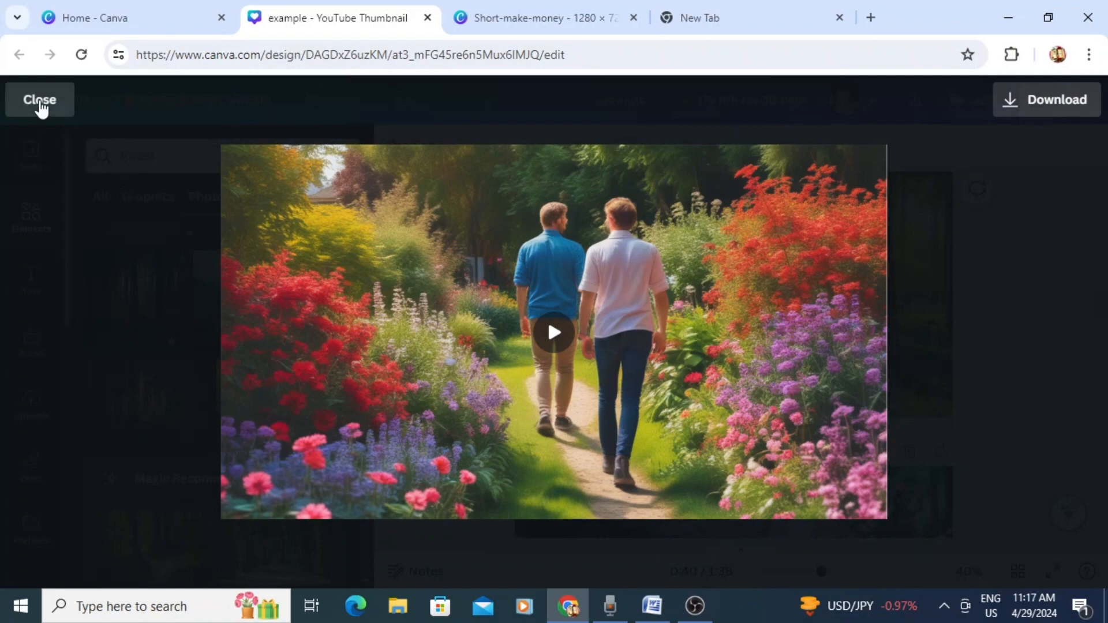
click(40, 108)
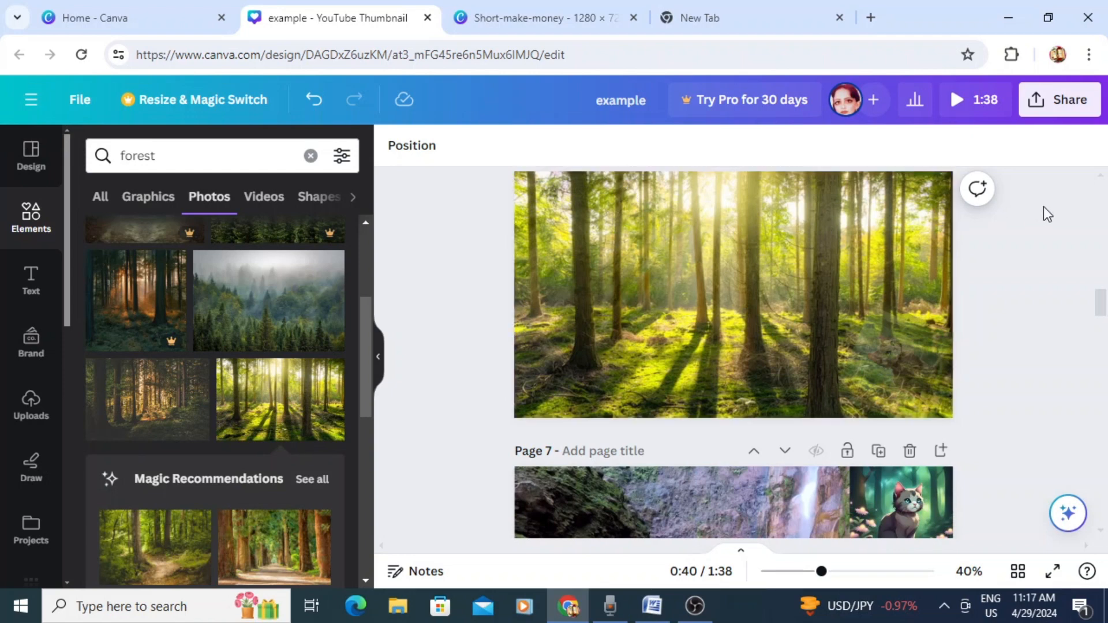
click(81, 55)
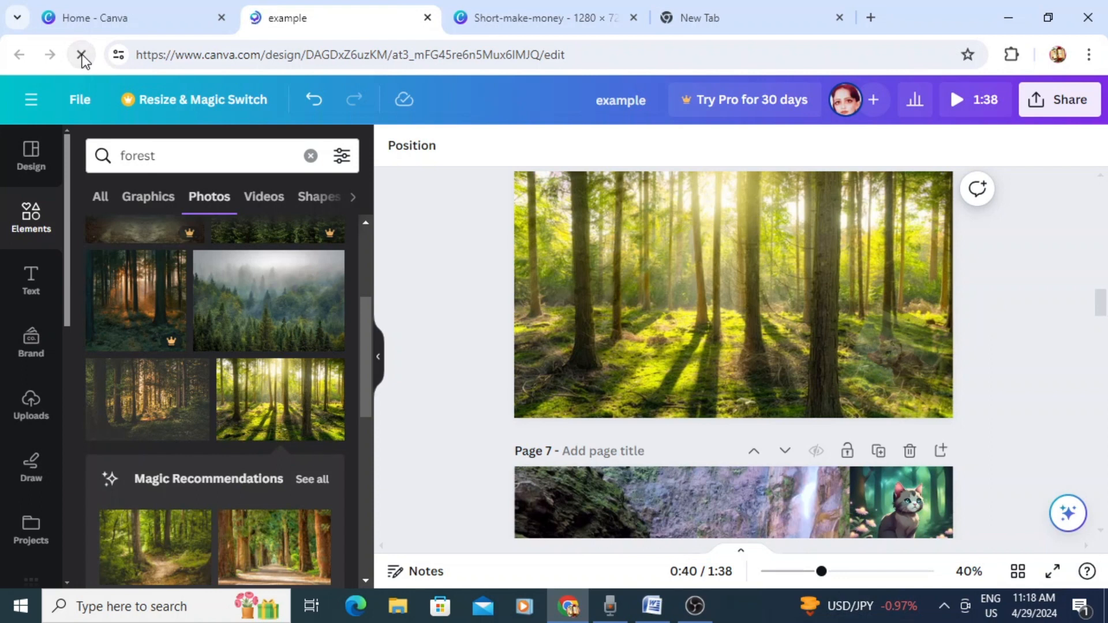